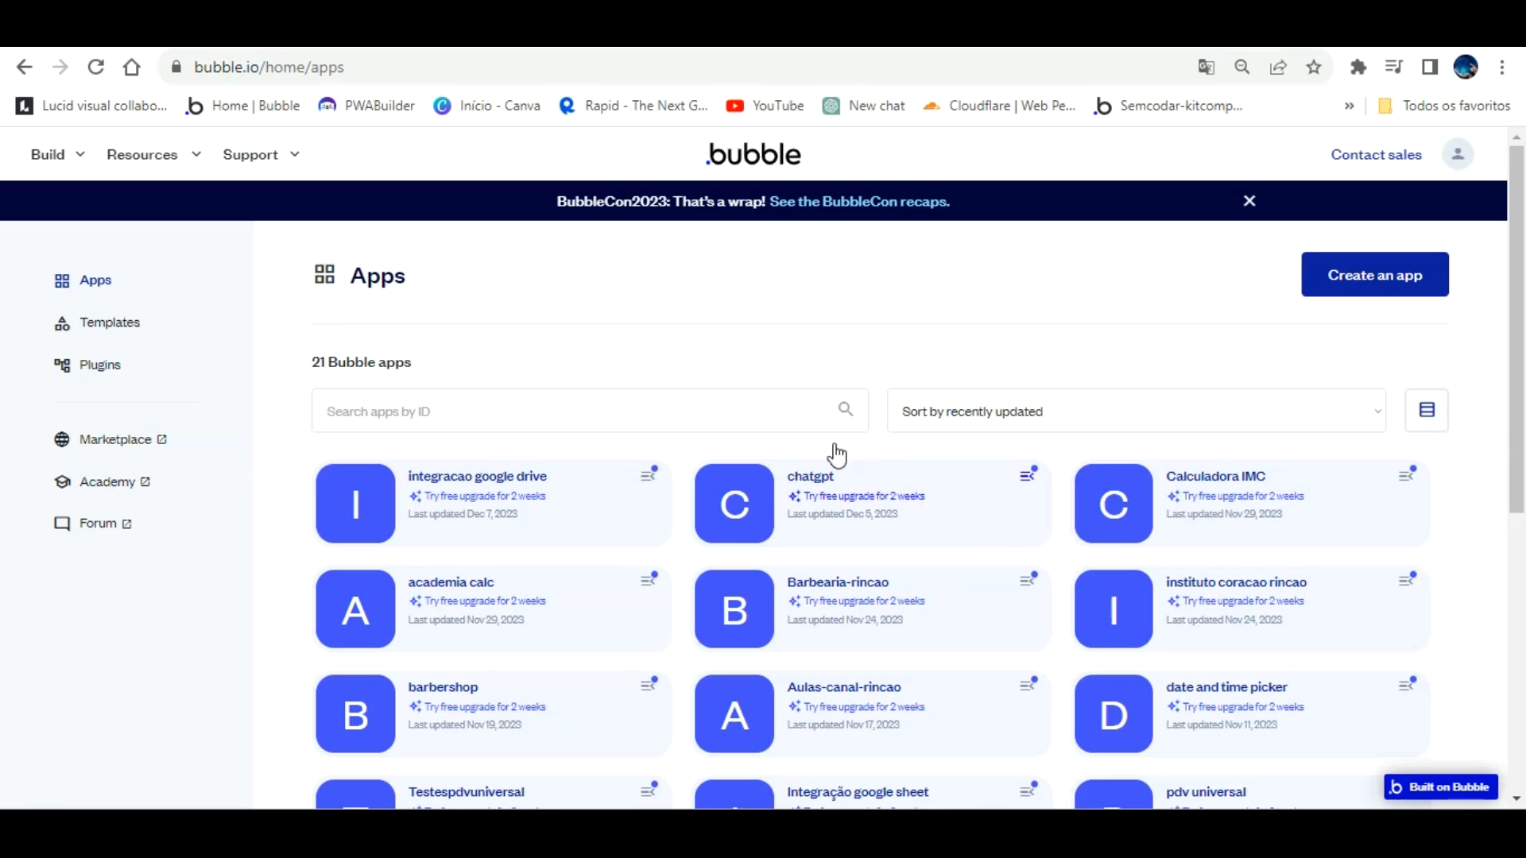
# Step: Open the 'integracao google drive' app in the Bubble editor
pyautogui.click(486, 443)
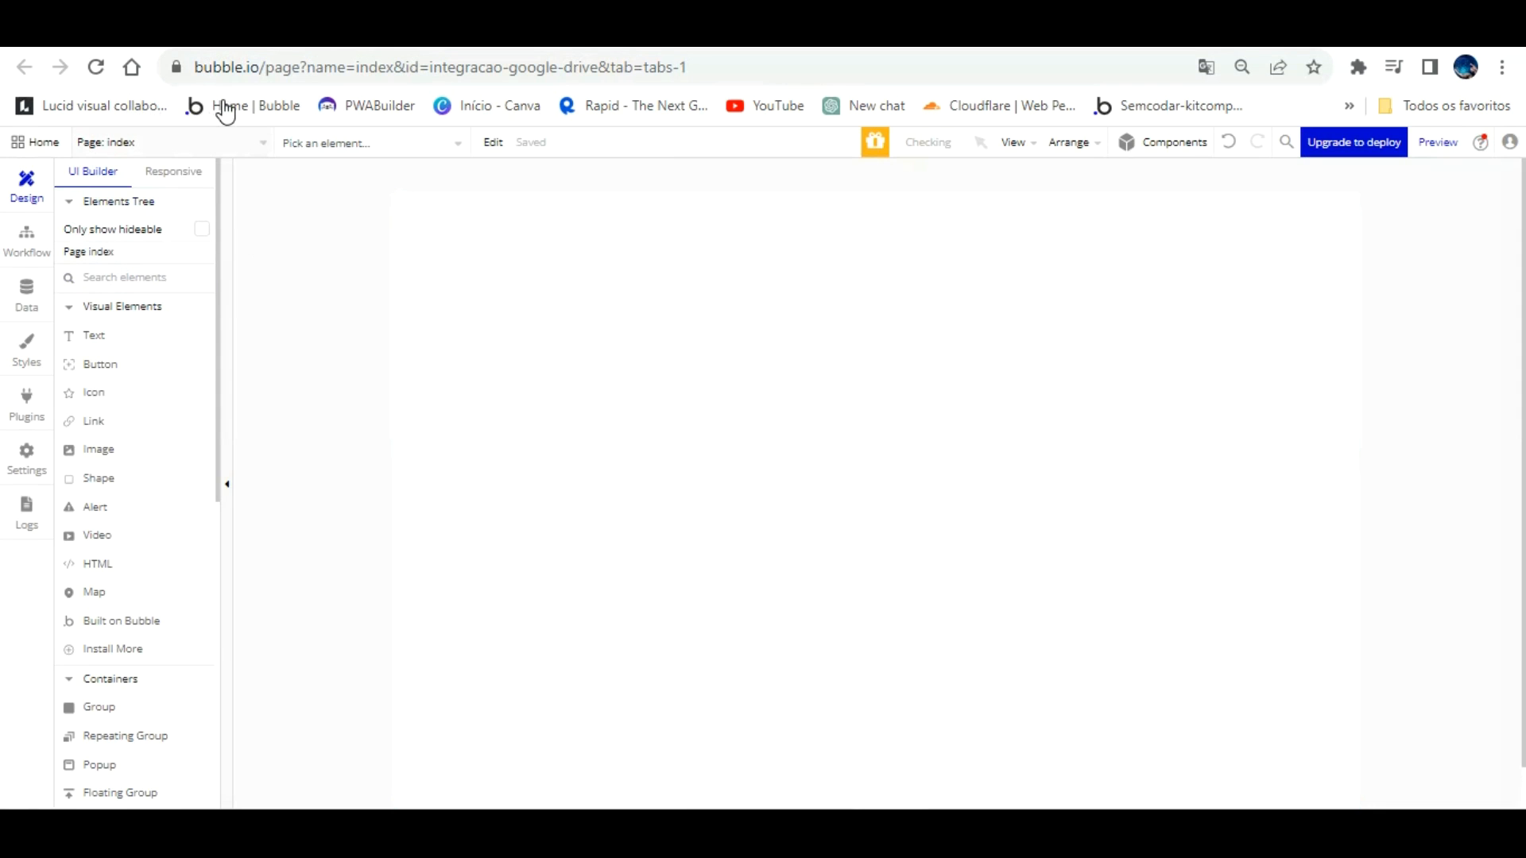
# Step: Go to the app's empty Plugins tab and bring up the Install New Plugins dialog
pyautogui.click(222, 142)
pyautogui.click(222, 141)
pyautogui.click(26, 293)
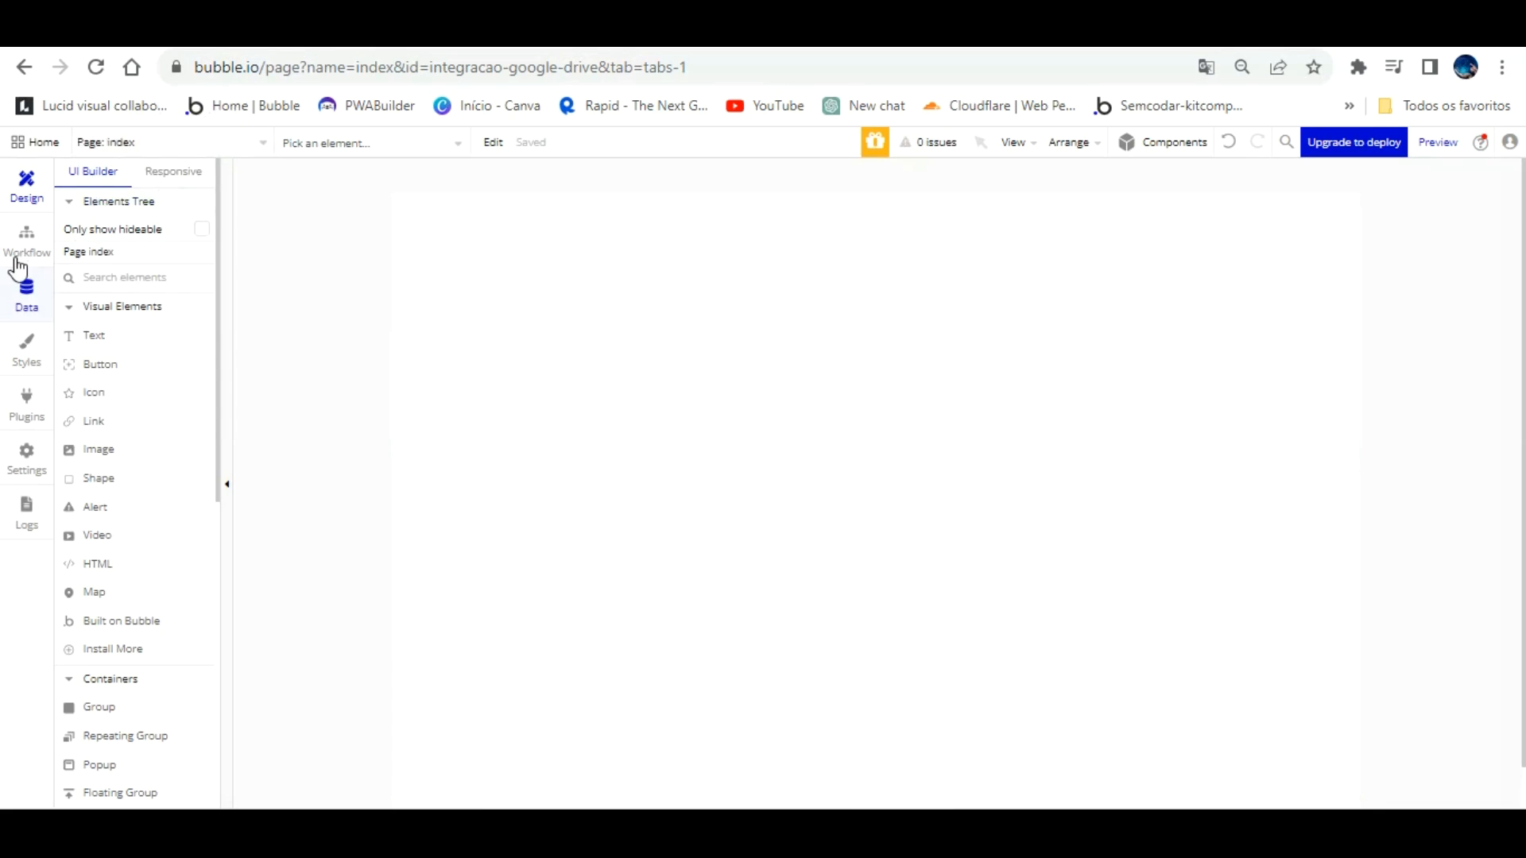
pyautogui.click(37, 377)
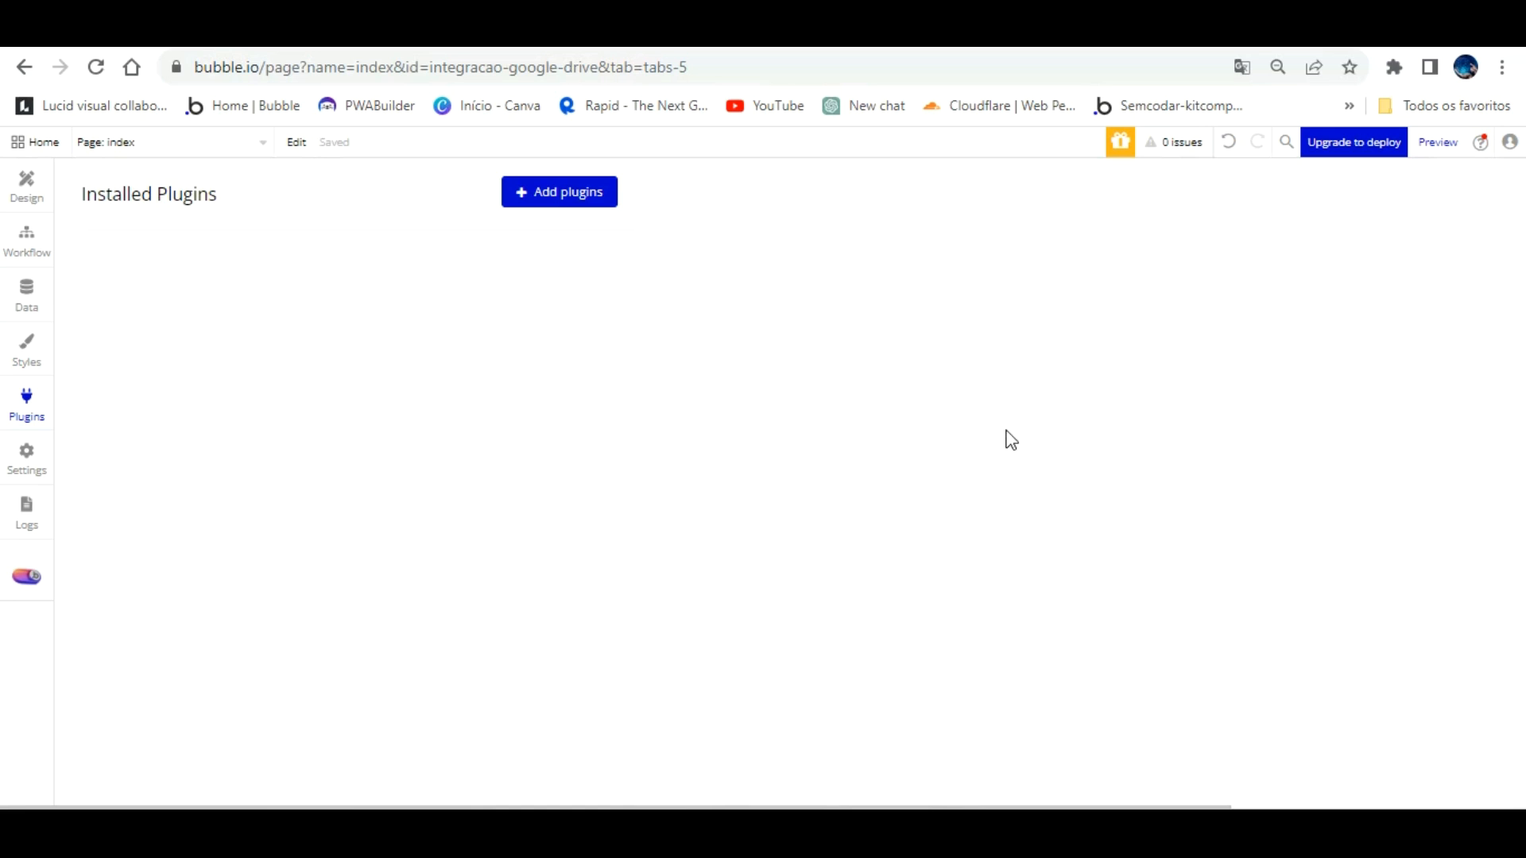
pyautogui.click(574, 184)
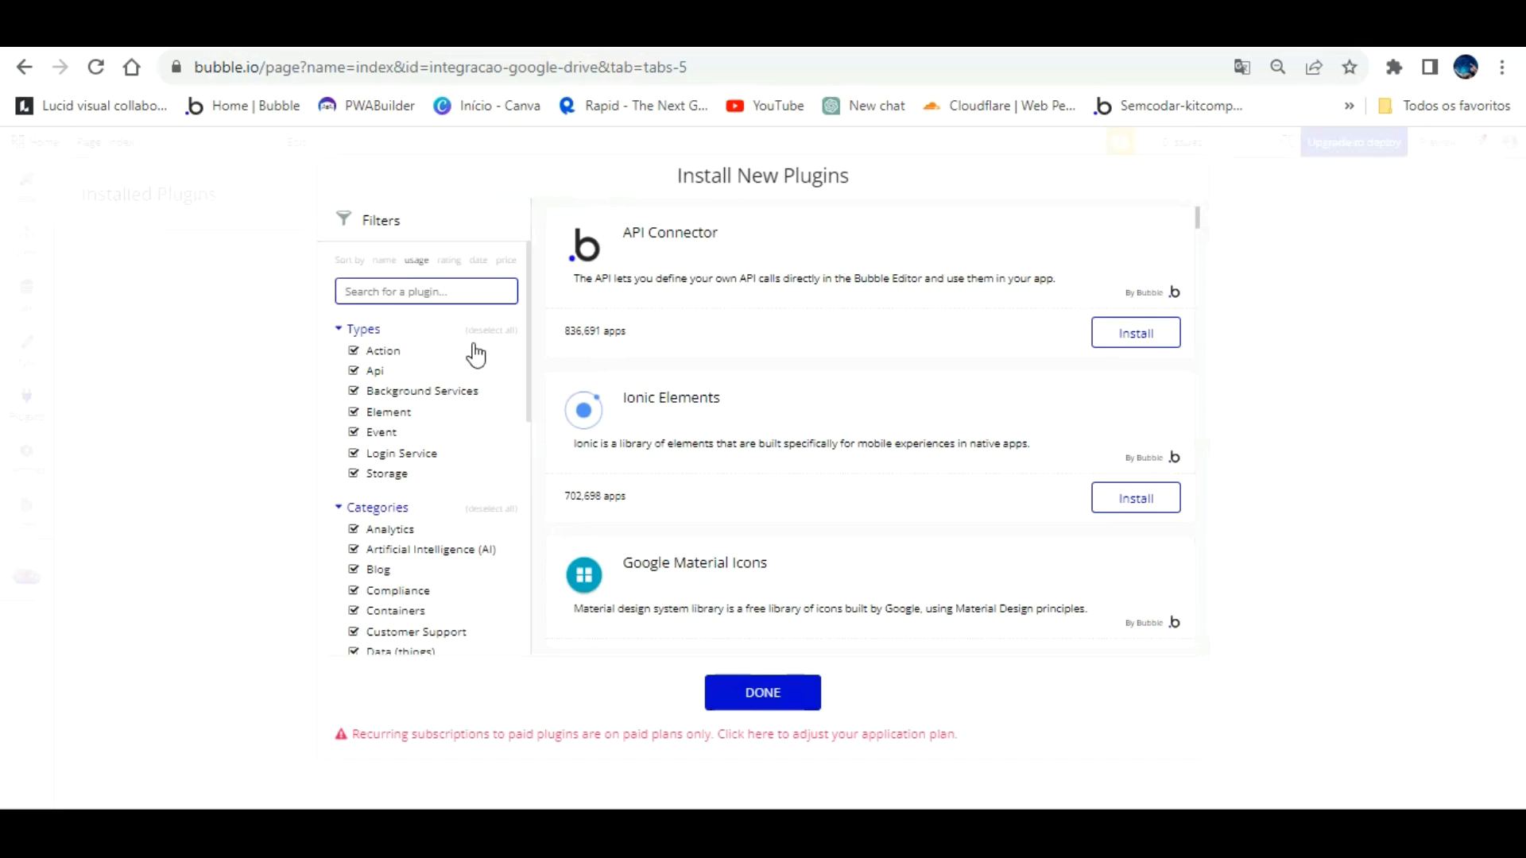
# Step: Search 'google drive' and install the free Lan Google Drive plugin (version 3.0.1)
pyautogui.write('google drive')
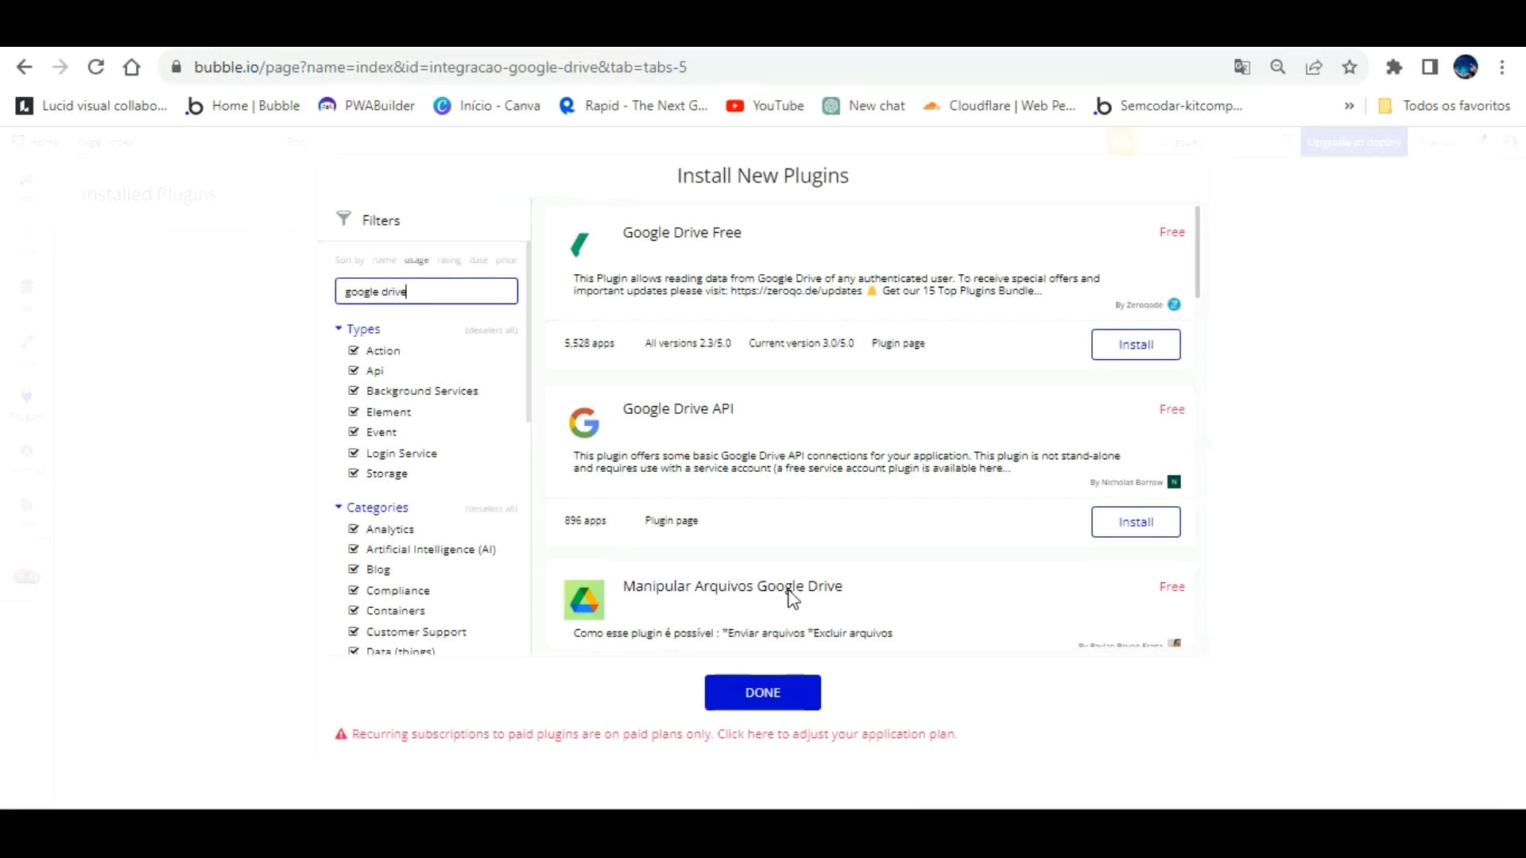
pyautogui.scroll(-6, 806, 410)
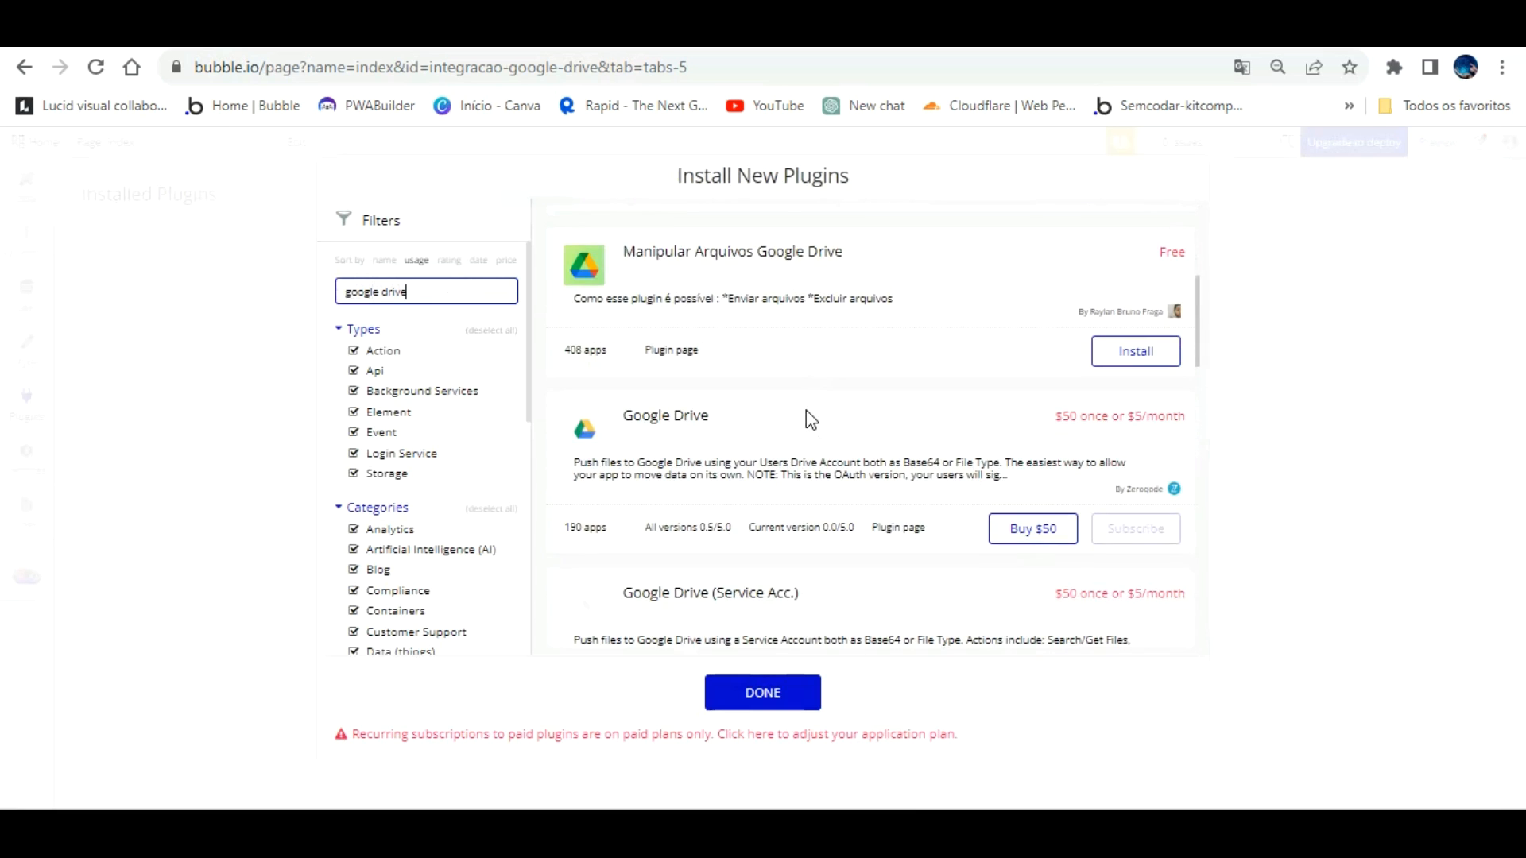
pyautogui.scroll(-8, 806, 410)
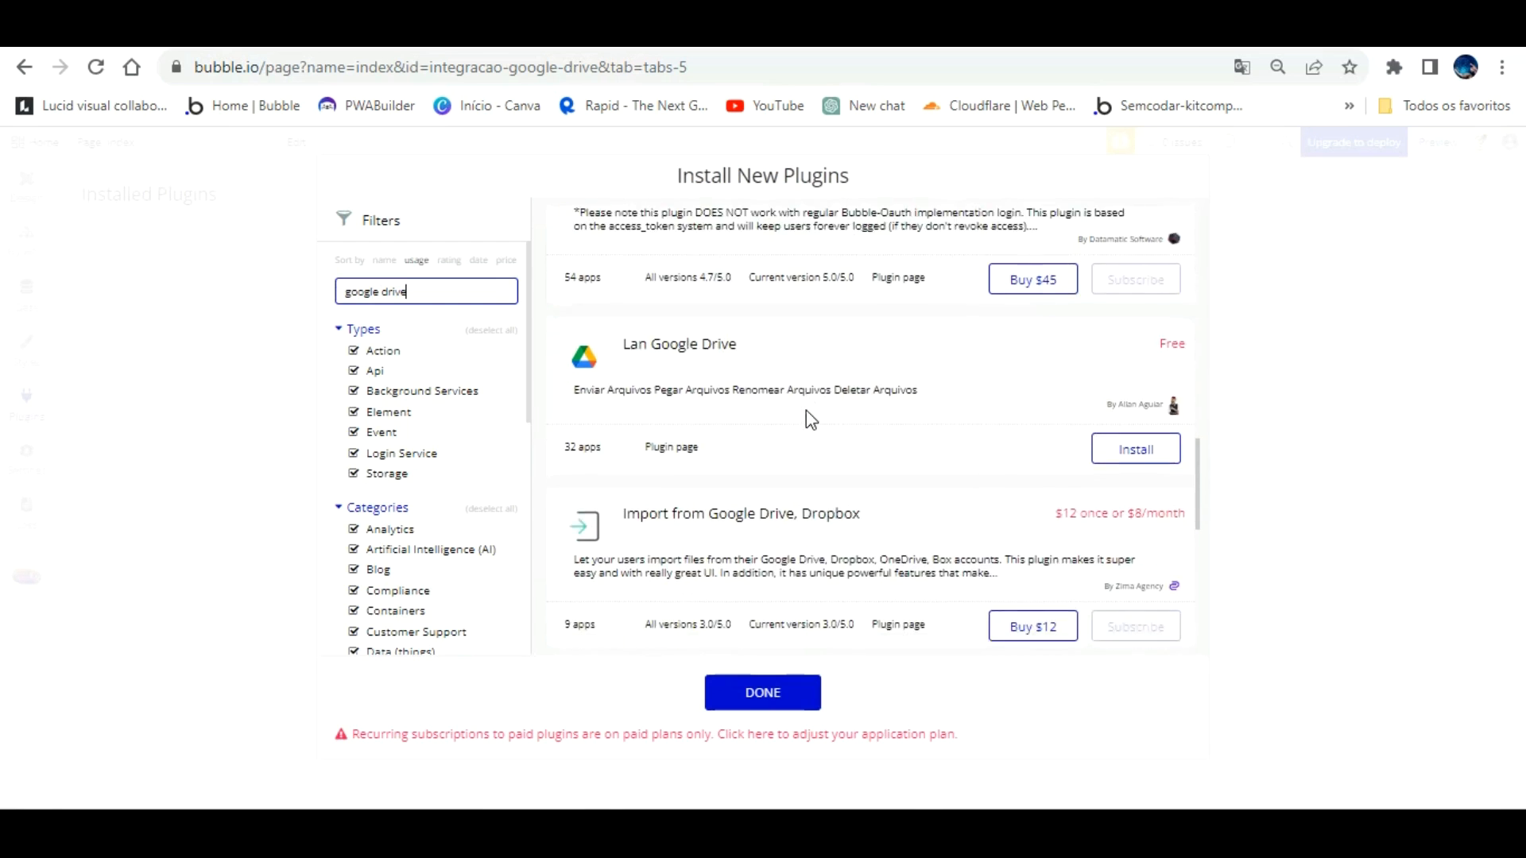
pyautogui.scroll(1, 806, 410)
pyautogui.click(1136, 449)
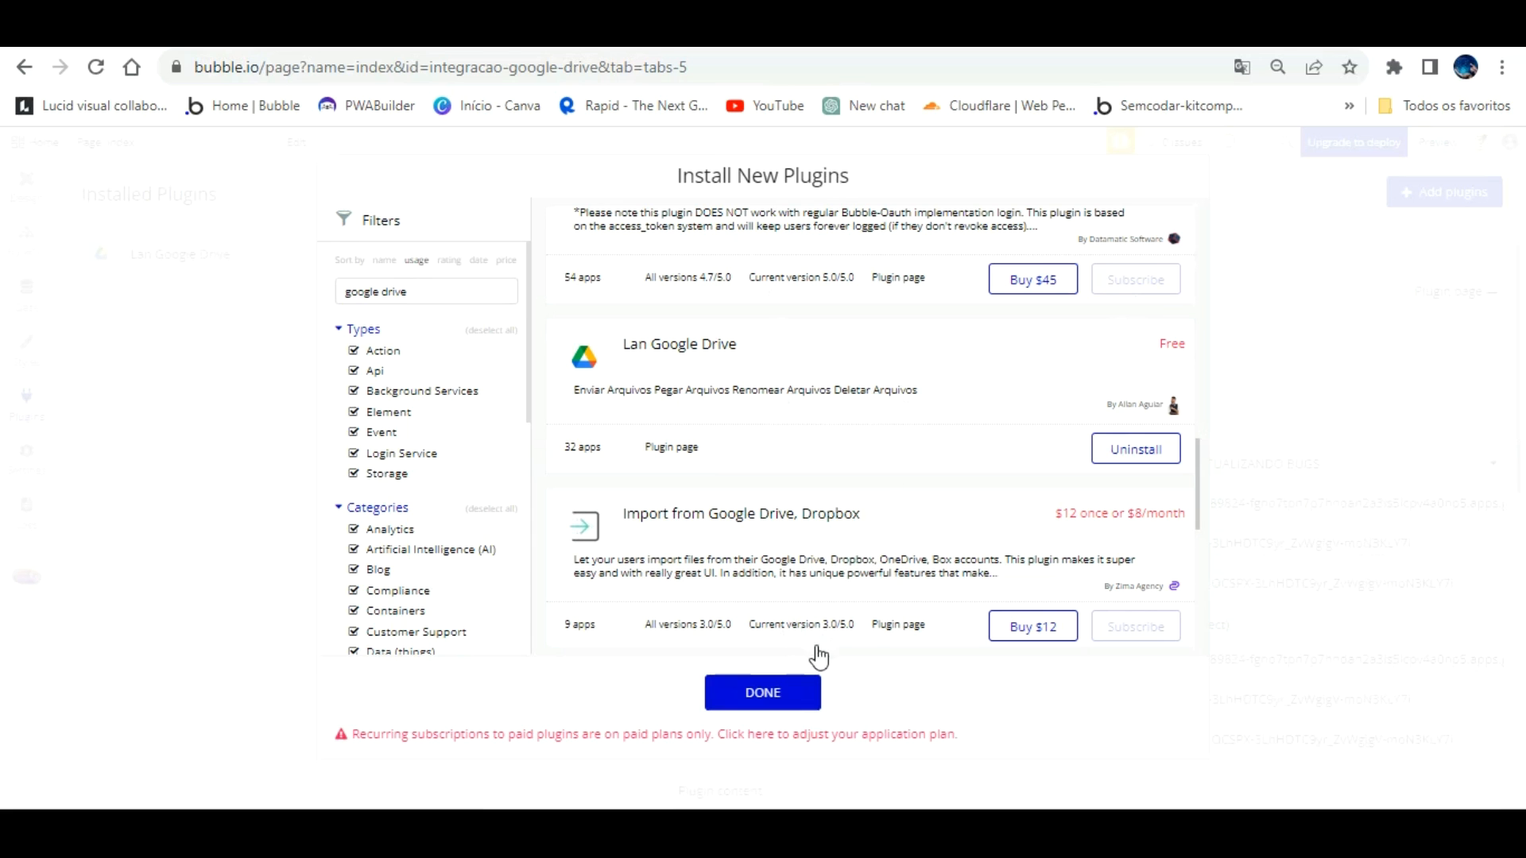
pyautogui.click(761, 685)
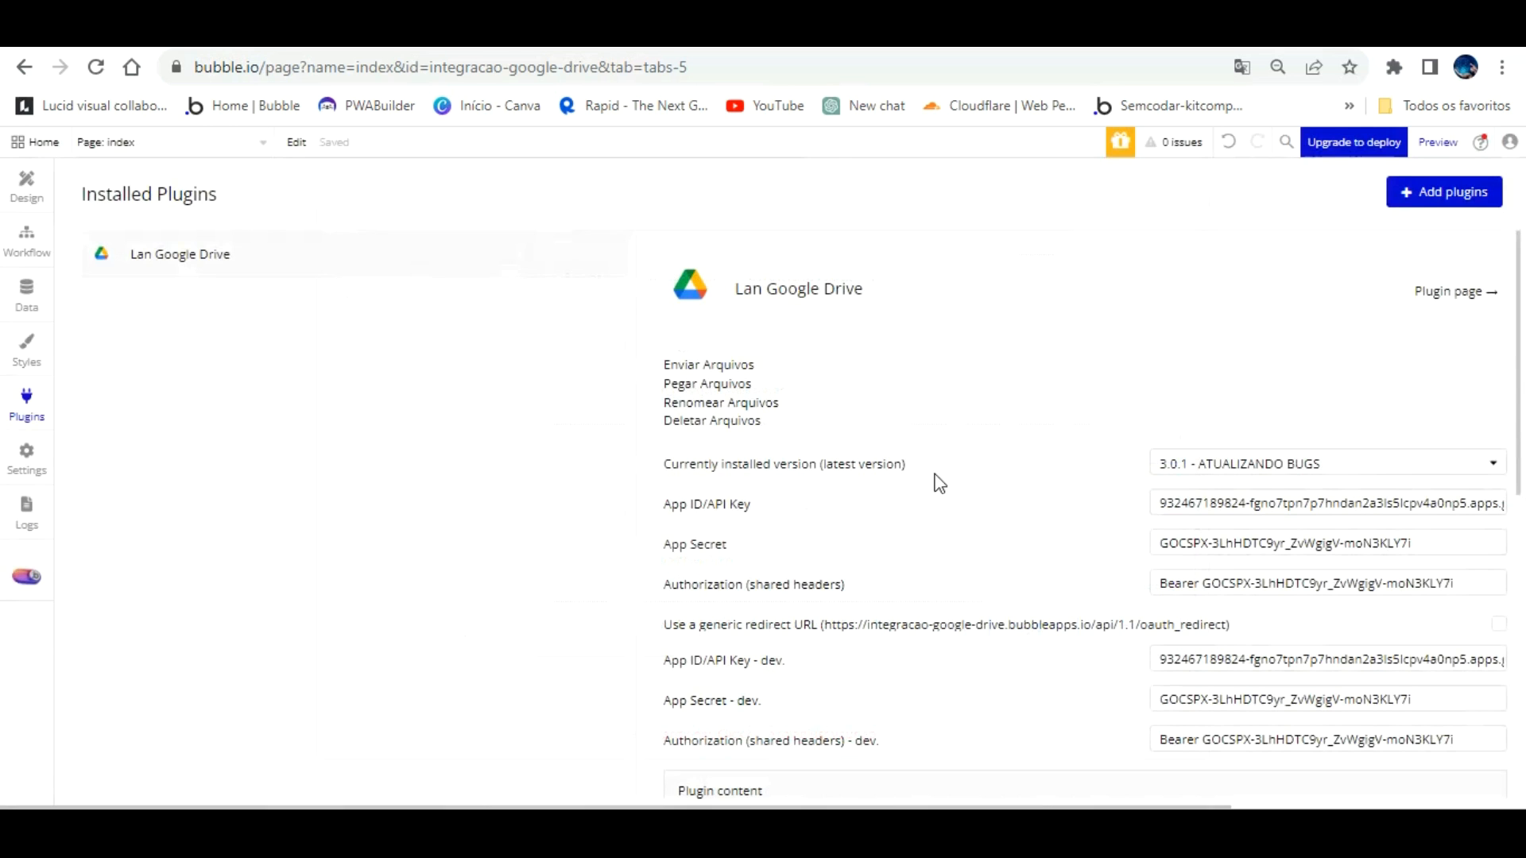
# Step: Clear the plugin's App ID/API Key, App Secret and Authorization values
pyautogui.scroll(-3, 906, 487)
pyautogui.scroll(5, 904, 487)
pyautogui.moveTo(1162, 503); pyautogui.dragTo(1523, 465)
pyautogui.press('BackSpace')
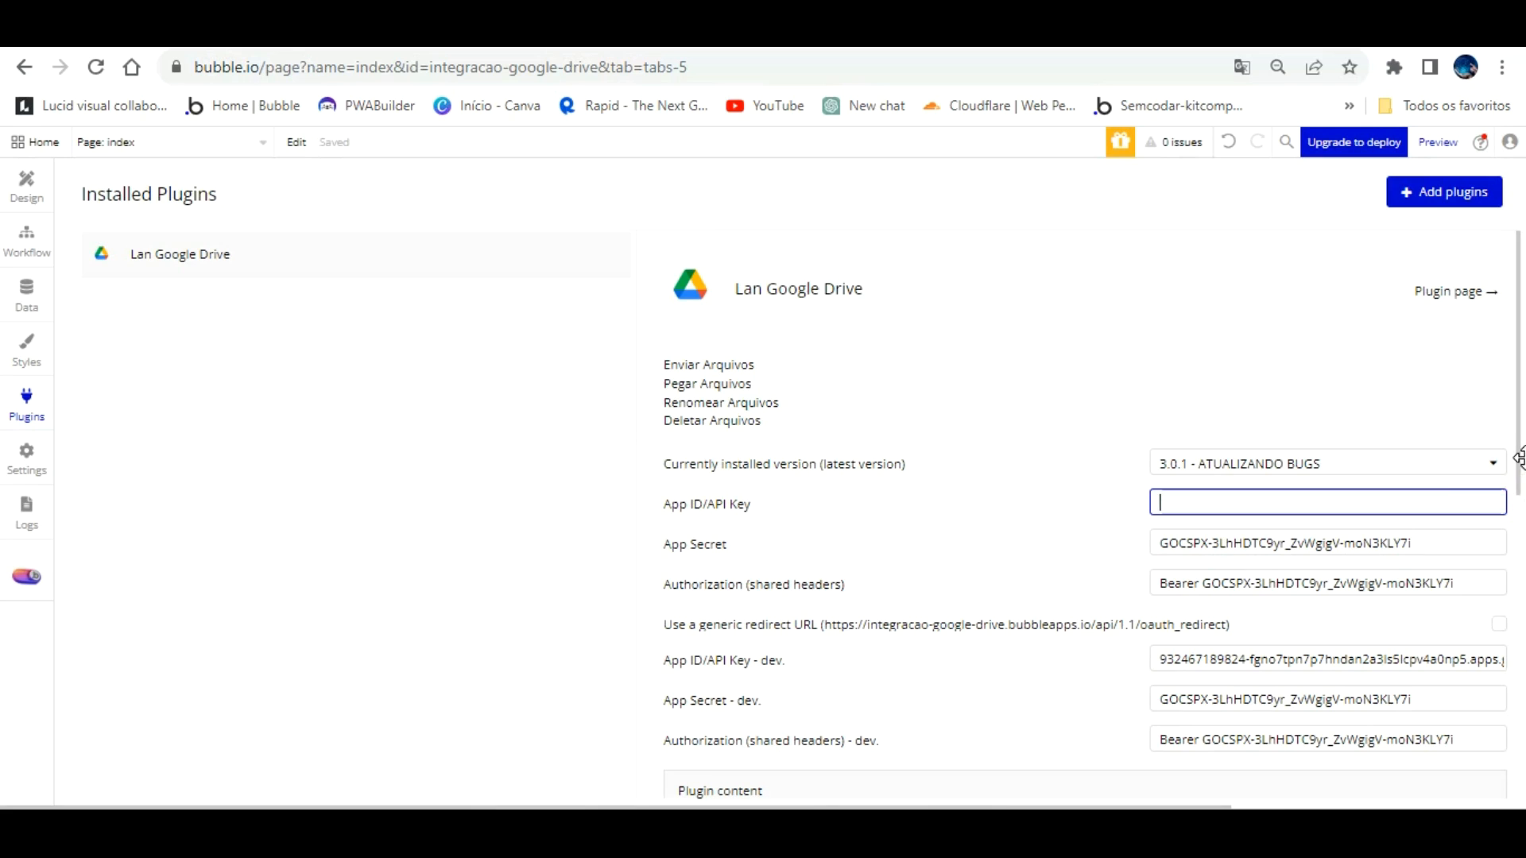
pyautogui.click(1444, 538)
pyautogui.press('BackSpace')
pyautogui.press('BackSpace')
pyautogui.press('BackSpace')
pyautogui.press('BackSpace')
pyautogui.press('BackSpace')
pyautogui.press('BackSpace')
pyautogui.press('BackSpace')
pyautogui.press('BackSpace')
pyautogui.press('BackSpace')
pyautogui.press('BackSpace')
pyautogui.press('BackSpace')
pyautogui.press('BackSpace')
pyautogui.press('BackSpace')
pyautogui.press('BackSpace')
pyautogui.press('BackSpace')
pyautogui.press('BackSpace')
pyautogui.press('BackSpace')
pyautogui.press('BackSpace')
pyautogui.press('BackSpace')
pyautogui.press('BackSpace')
pyautogui.press('Tab')
pyautogui.press('BackSpace')
pyautogui.press('BackSpace')
pyautogui.press('BackSpace')
pyautogui.press('BackSpace')
pyautogui.press('BackSpace')
pyautogui.press('BackSpace')
pyautogui.press('BackSpace')
pyautogui.press('BackSpace')
pyautogui.press('BackSpace')
pyautogui.press('BackSpace')
pyautogui.press('BackSpace')
pyautogui.press('BackSpace')
pyautogui.press('BackSpace')
pyautogui.press('BackSpace')
pyautogui.press('BackSpace')
pyautogui.press('BackSpace')
pyautogui.press('BackSpace')
pyautogui.press('BackSpace')
pyautogui.press('BackSpace')
pyautogui.press('BackSpace')
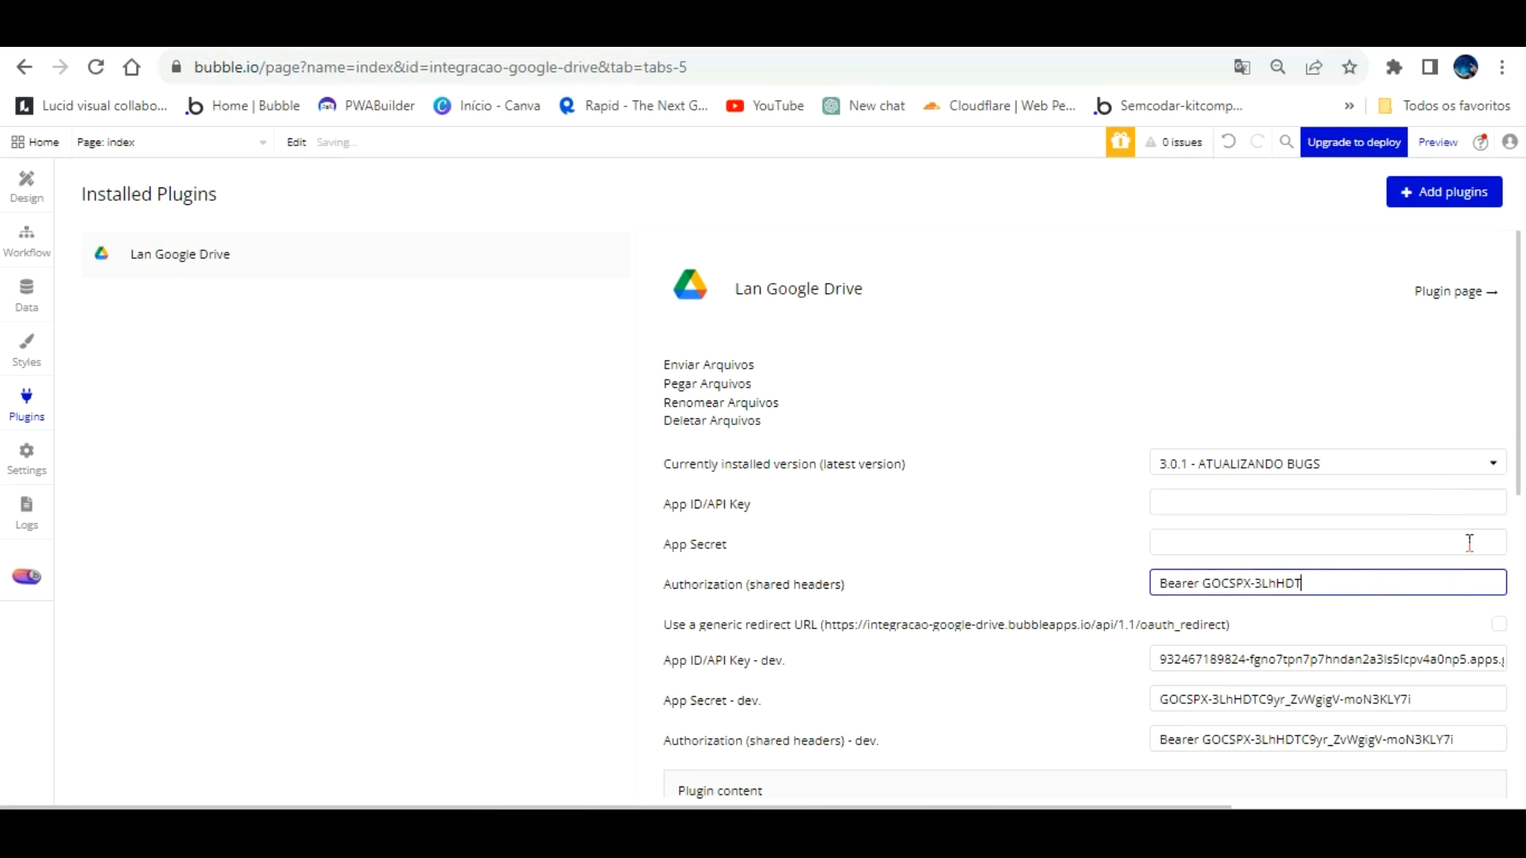
pyautogui.press('BackSpace')
pyautogui.press('BackSpace')
pyautogui.press('BackSpace')
pyautogui.press('BackSpace')
pyautogui.press('BackSpace')
pyautogui.press('BackSpace')
pyautogui.press('BackSpace')
pyautogui.press('BackSpace')
pyautogui.press('BackSpace')
pyautogui.press('BackSpace')
pyautogui.press('BackSpace')
pyautogui.press('BackSpace')
pyautogui.press('BackSpace')
pyautogui.press('BackSpace')
pyautogui.press('BackSpace')
pyautogui.press('BackSpace')
pyautogui.press('BackSpace')
pyautogui.press('BackSpace')
pyautogui.press('BackSpace')
pyautogui.press('BackSpace')
# Step: Clear the dev App ID/API Key, App Secret and Authorization values, then check the Workflow tab
pyautogui.moveTo(1484, 659); pyautogui.dragTo(1036, 640)
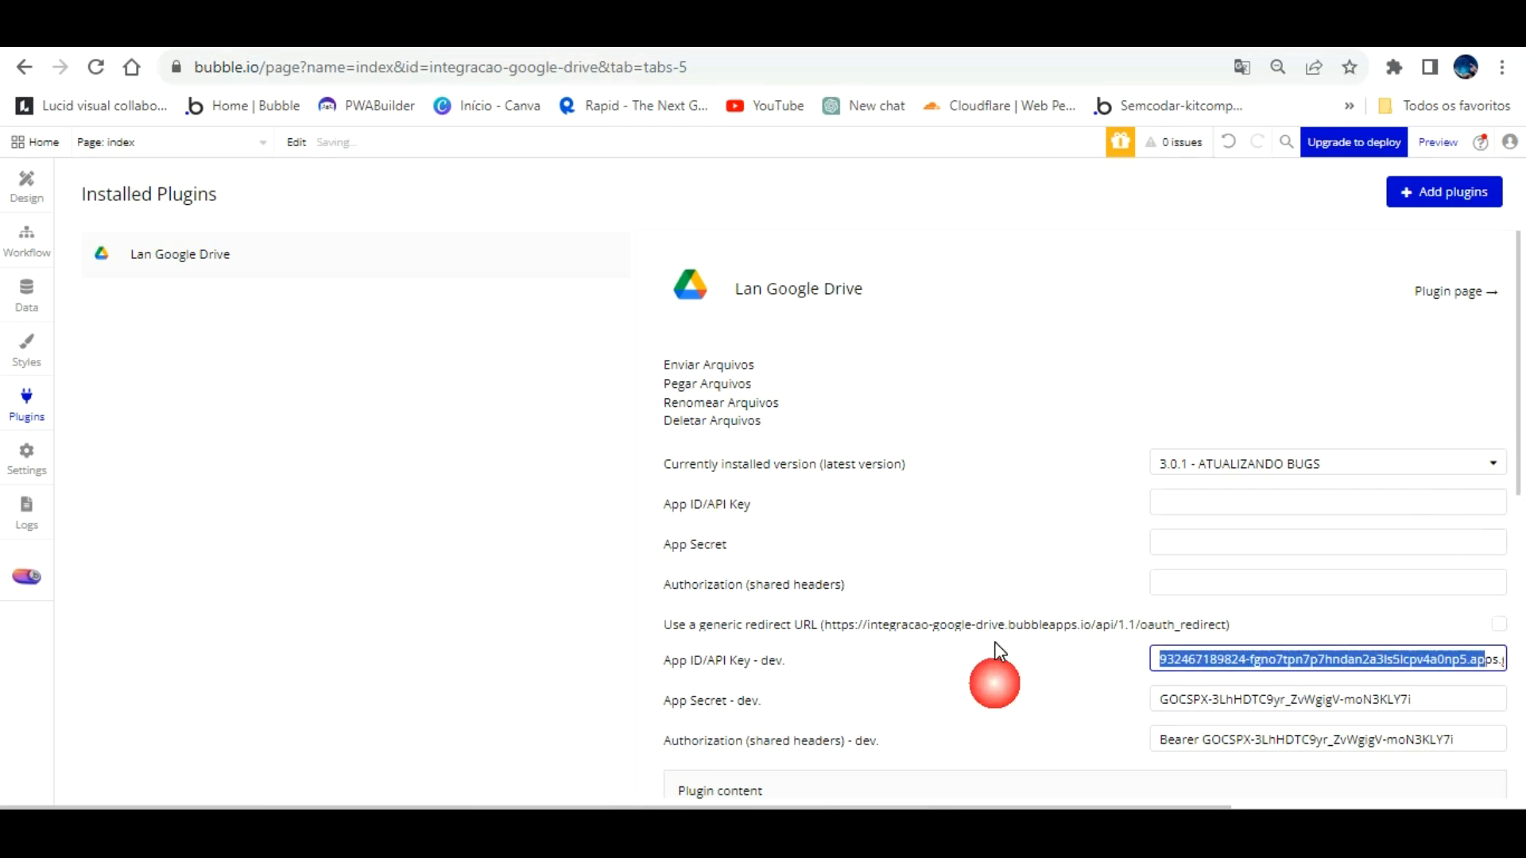
pyautogui.press('BackSpace')
pyautogui.moveTo(1375, 659); pyautogui.dragTo(923, 631)
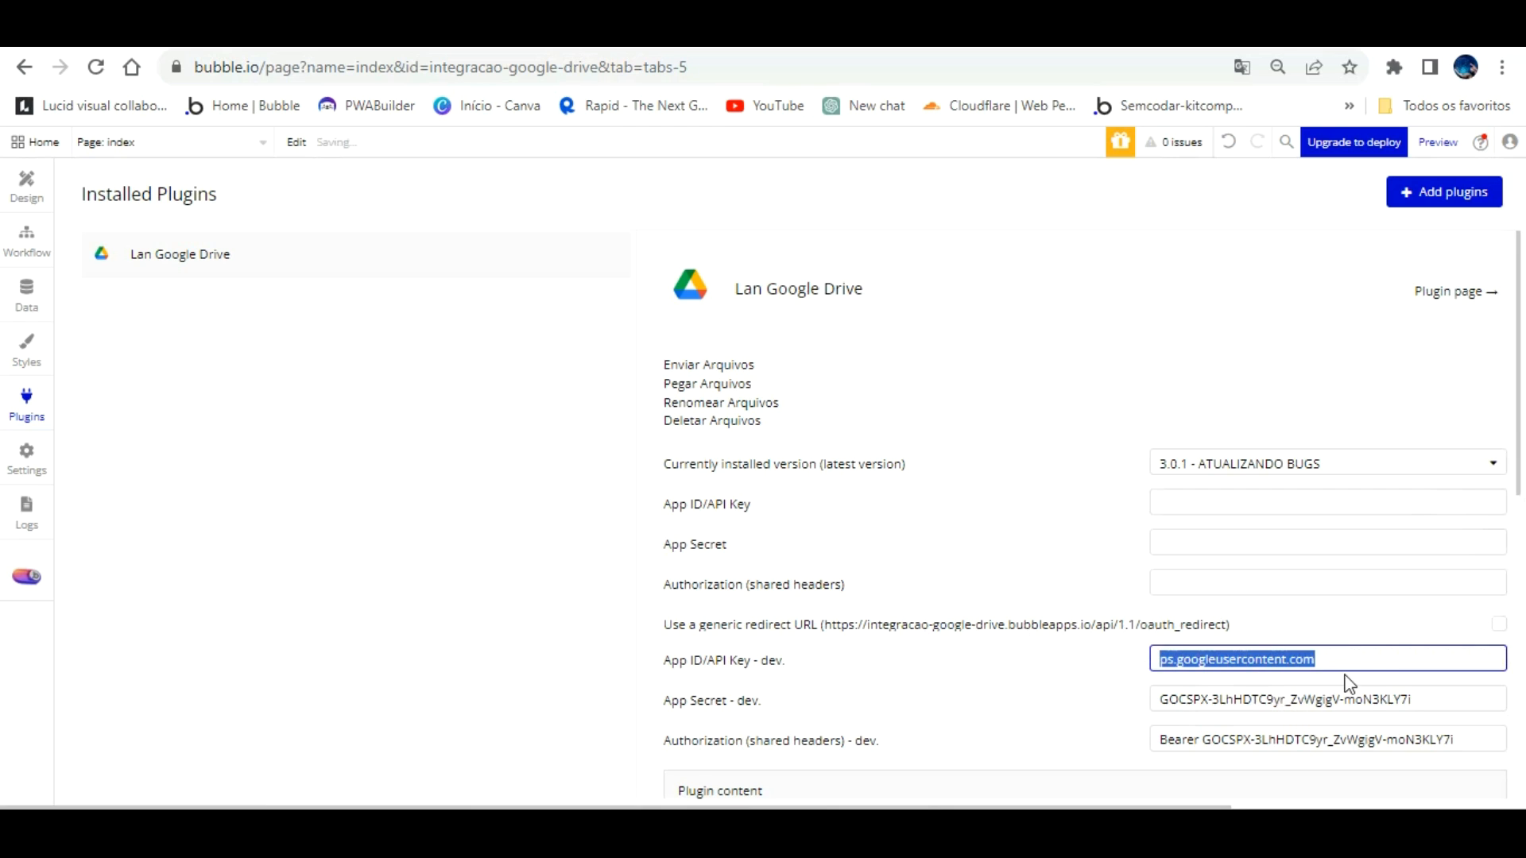
pyautogui.press('BackSpace')
pyautogui.moveTo(1423, 699); pyautogui.dragTo(1080, 665)
pyautogui.press('BackSpace')
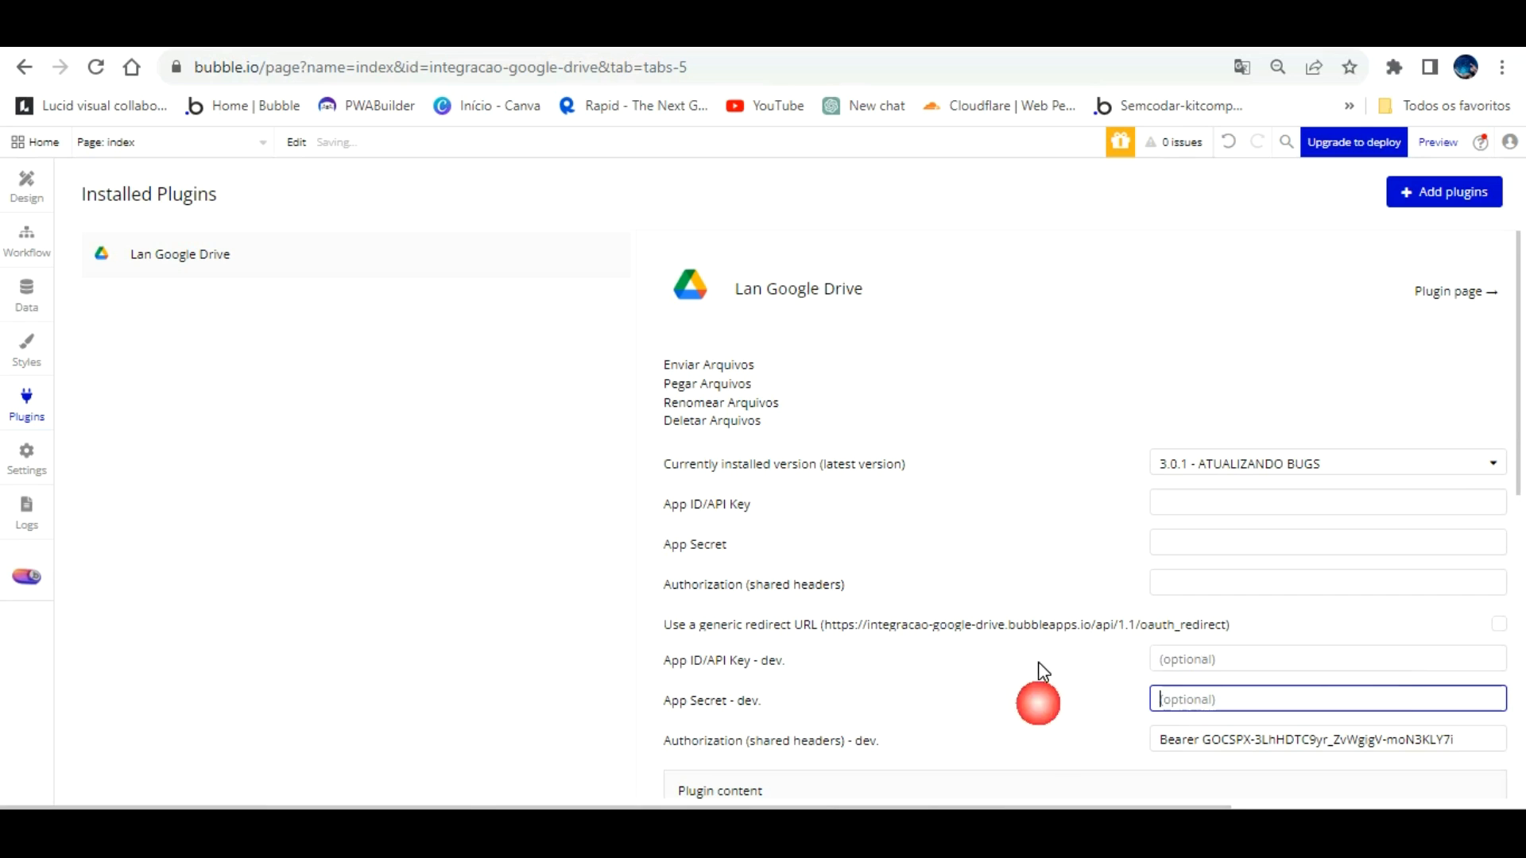
pyautogui.press('Tab')
pyautogui.moveTo(1462, 739); pyautogui.dragTo(1061, 740)
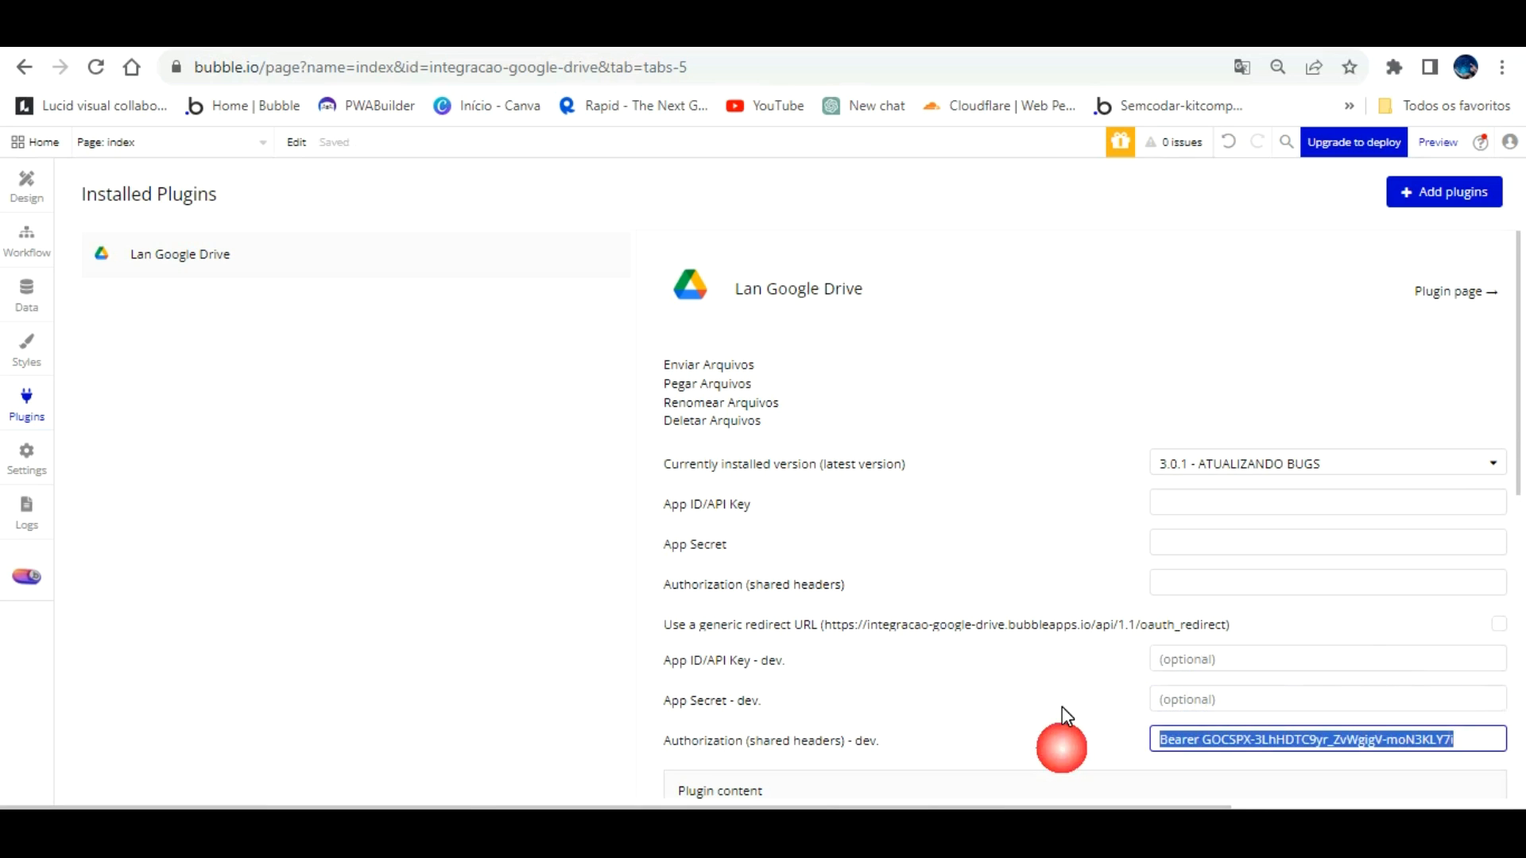
pyautogui.press('BackSpace')
pyautogui.scroll(-2, 1314, 642)
pyautogui.scroll(-1, 1314, 642)
pyautogui.click(1106, 487)
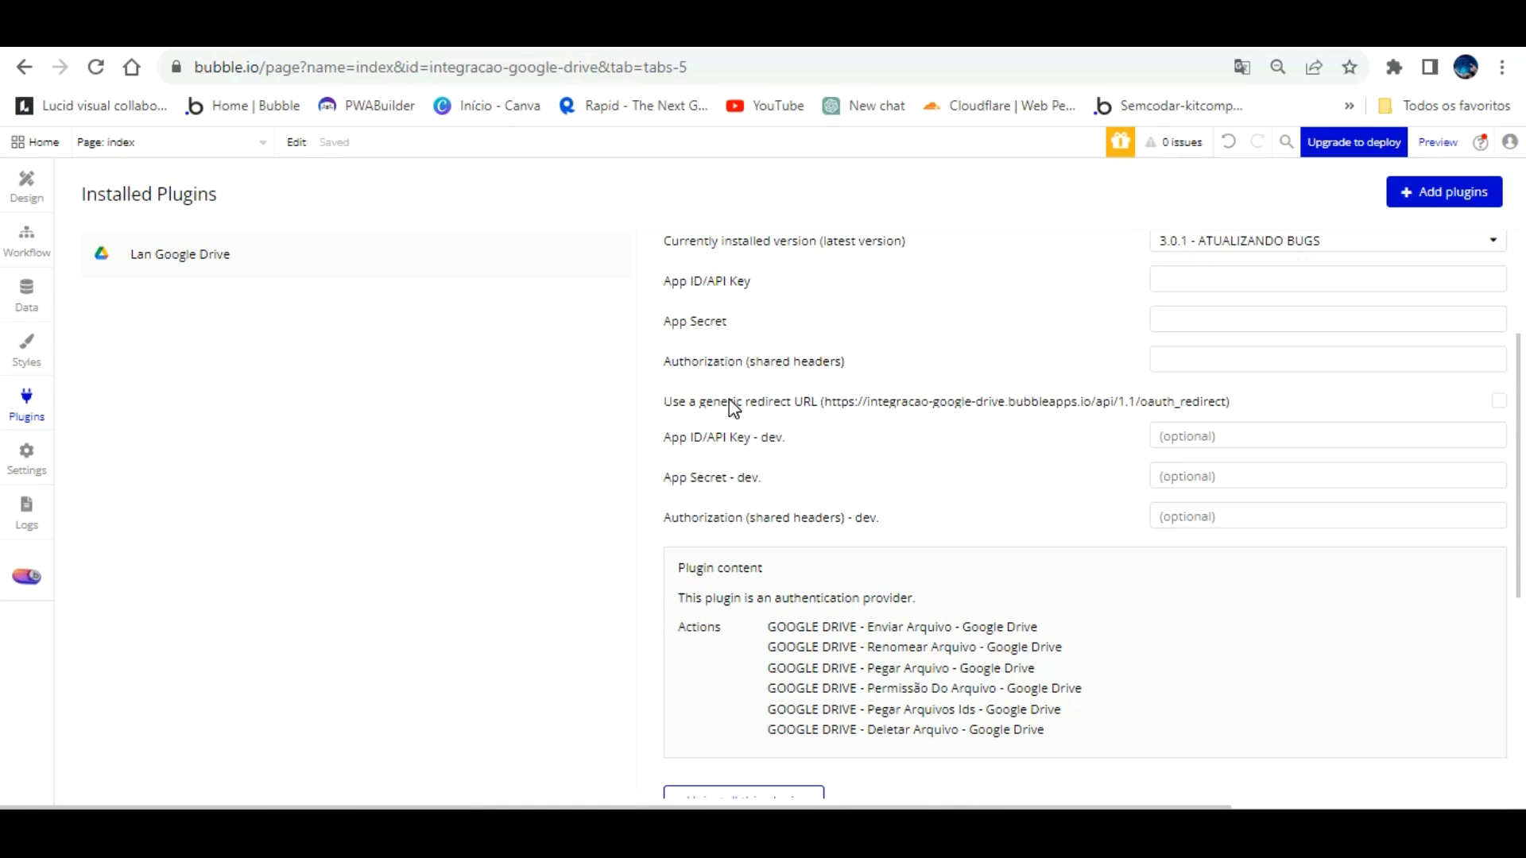
pyautogui.click(26, 237)
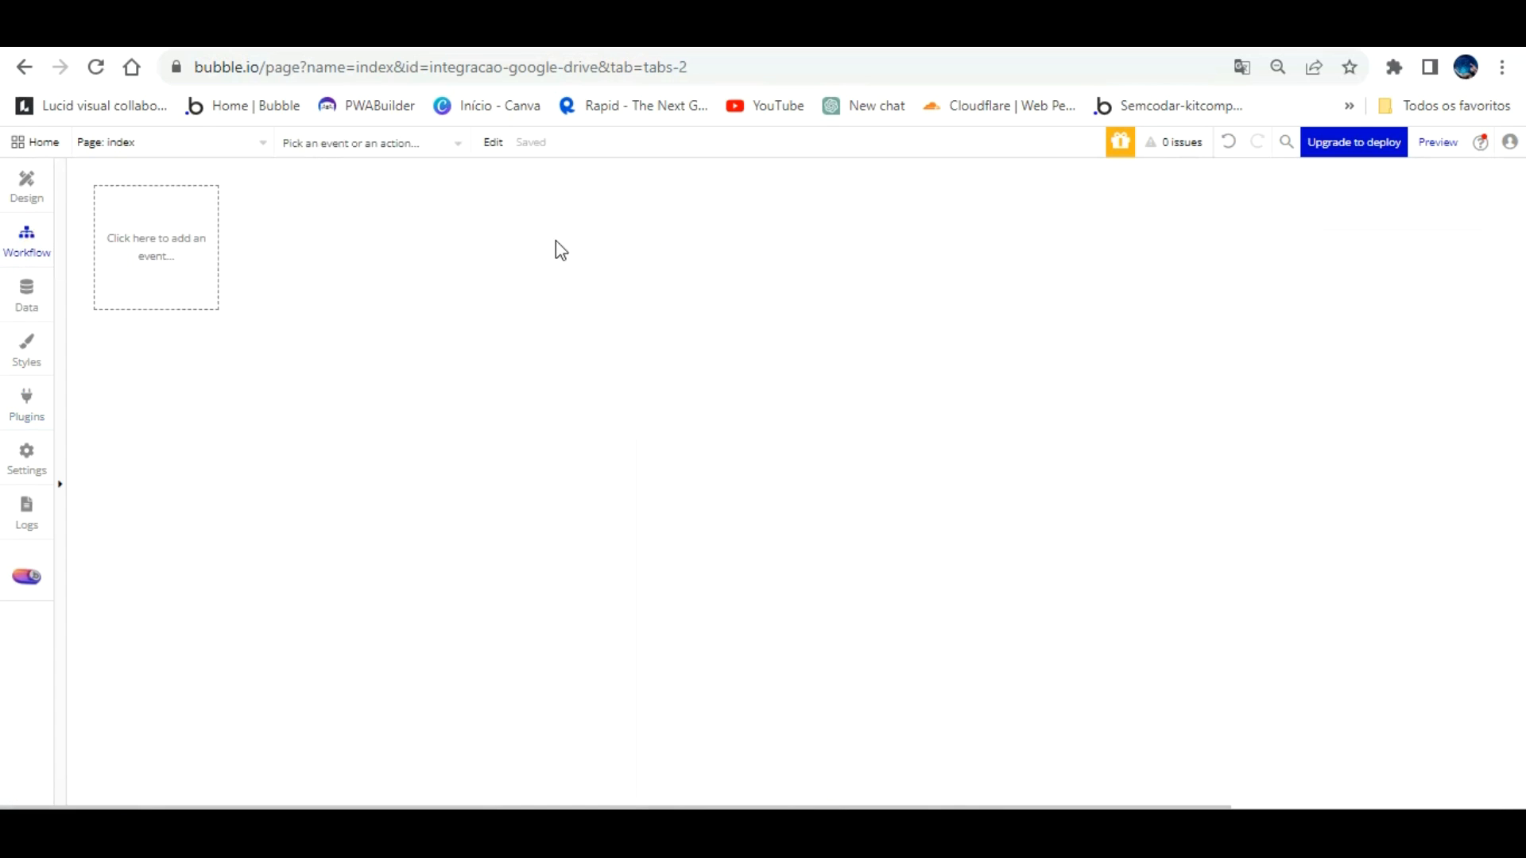
pyautogui.click(29, 169)
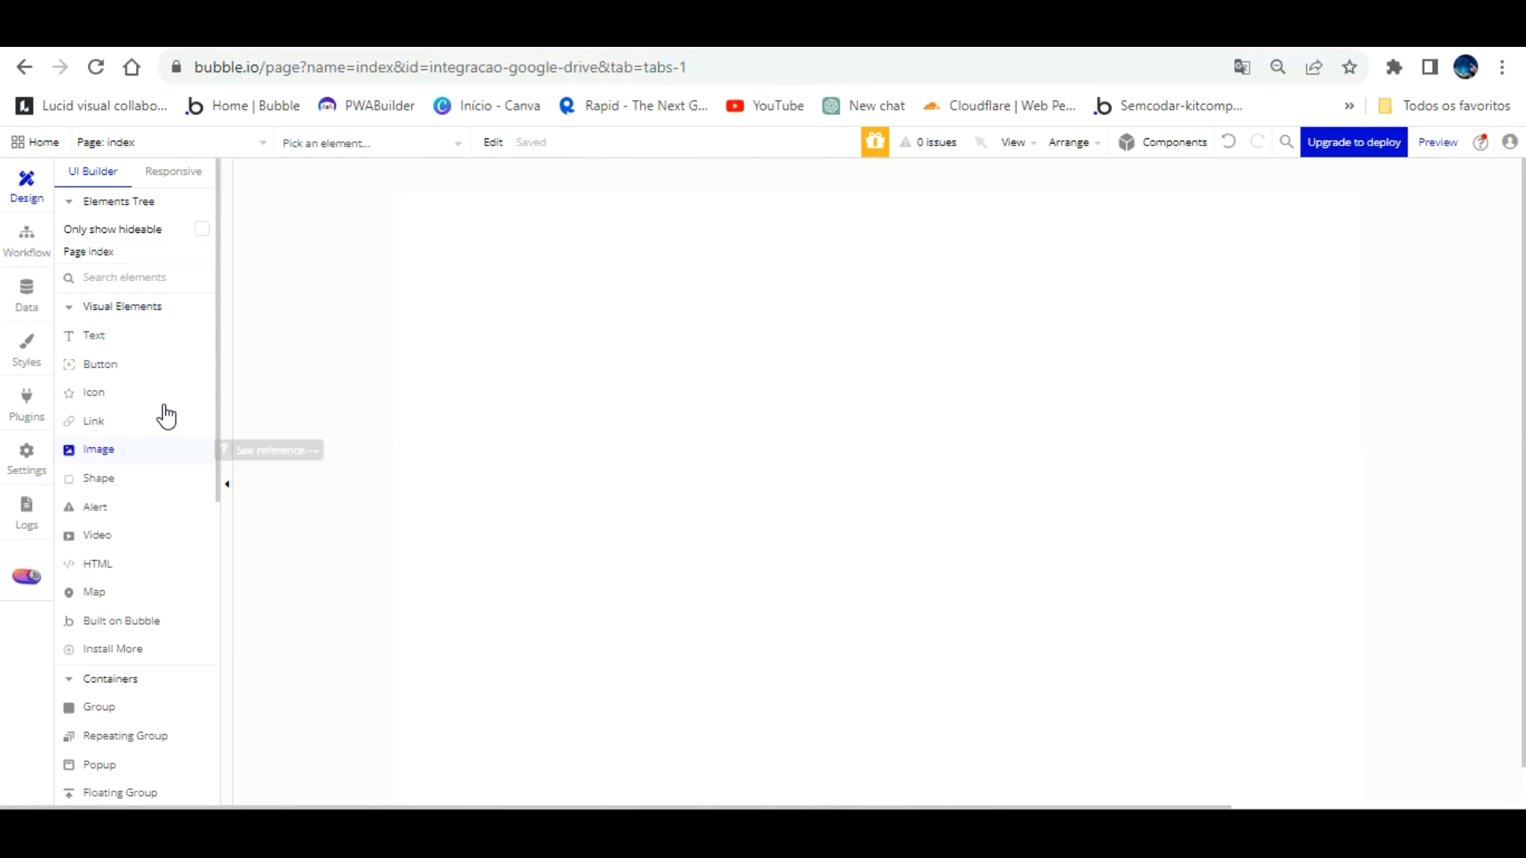
# Step: Draw a text box at the page top reading 'AULA INTEGRAÇÃO GOOGLE DRIVE COM BUBBLE | CANAL RINCÃO INFORMÁTICA'
pyautogui.click(105, 332)
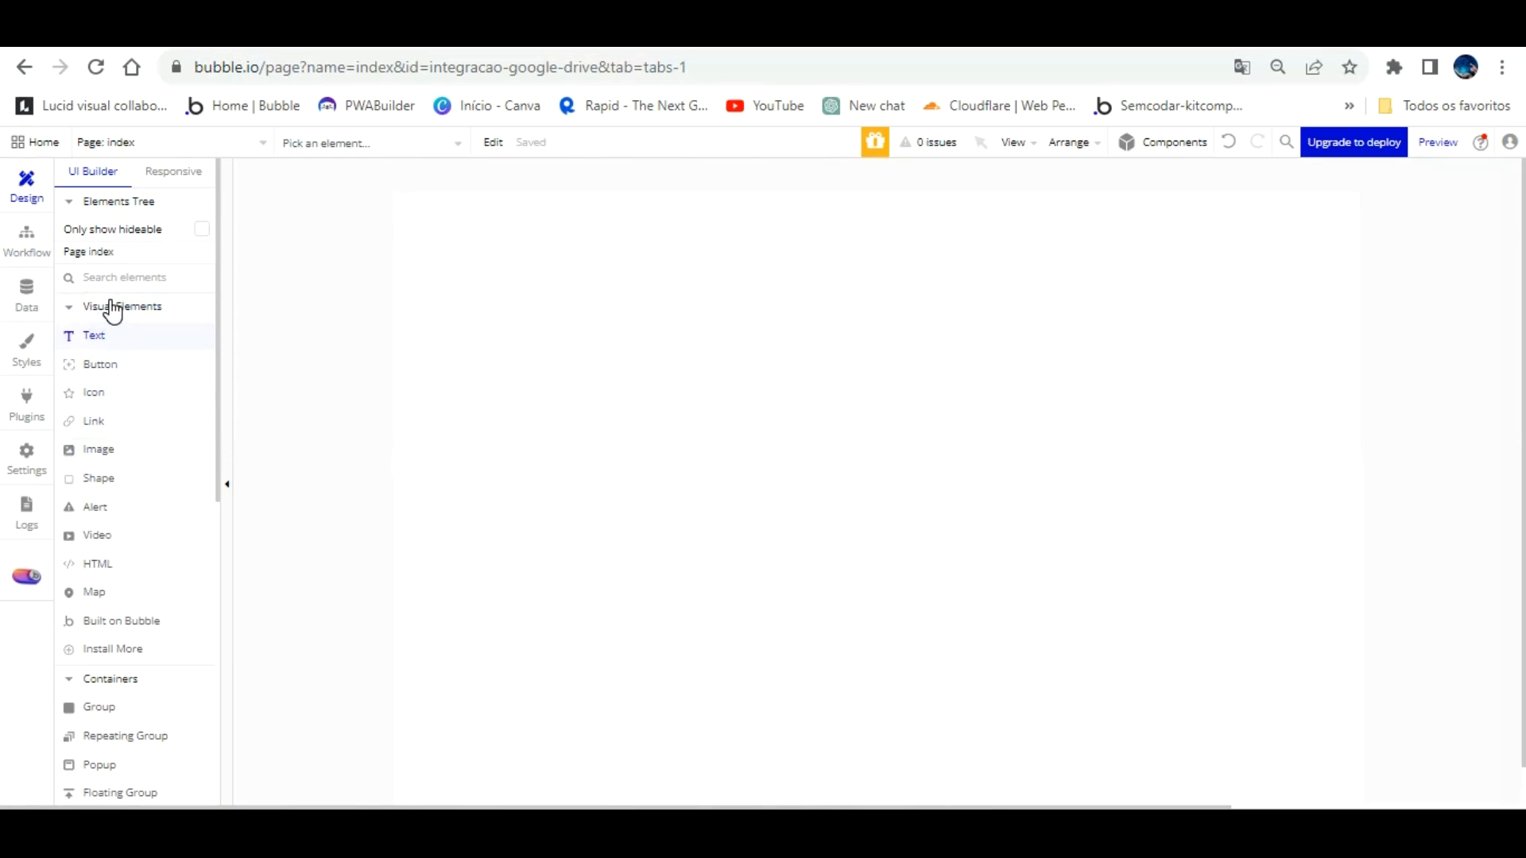
pyautogui.moveTo(429, 217)
pyautogui.mouseDown()
pyautogui.moveTo(859, 259)
pyautogui.moveTo(1250, 252)
pyautogui.moveTo(1308, 301)
pyautogui.mouseUp()
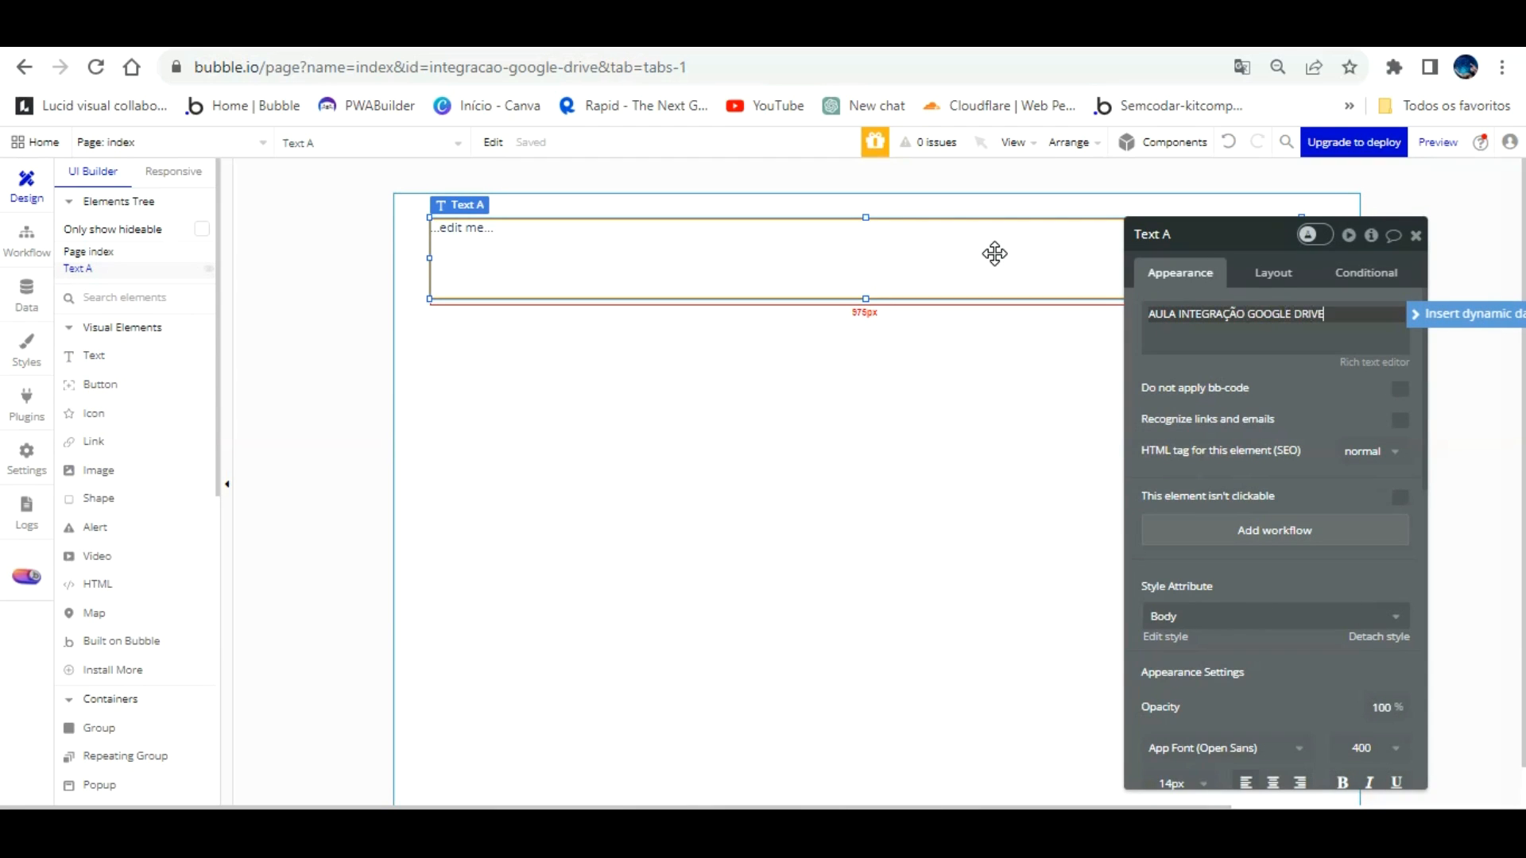
pyautogui.write('COM BUBBLE')
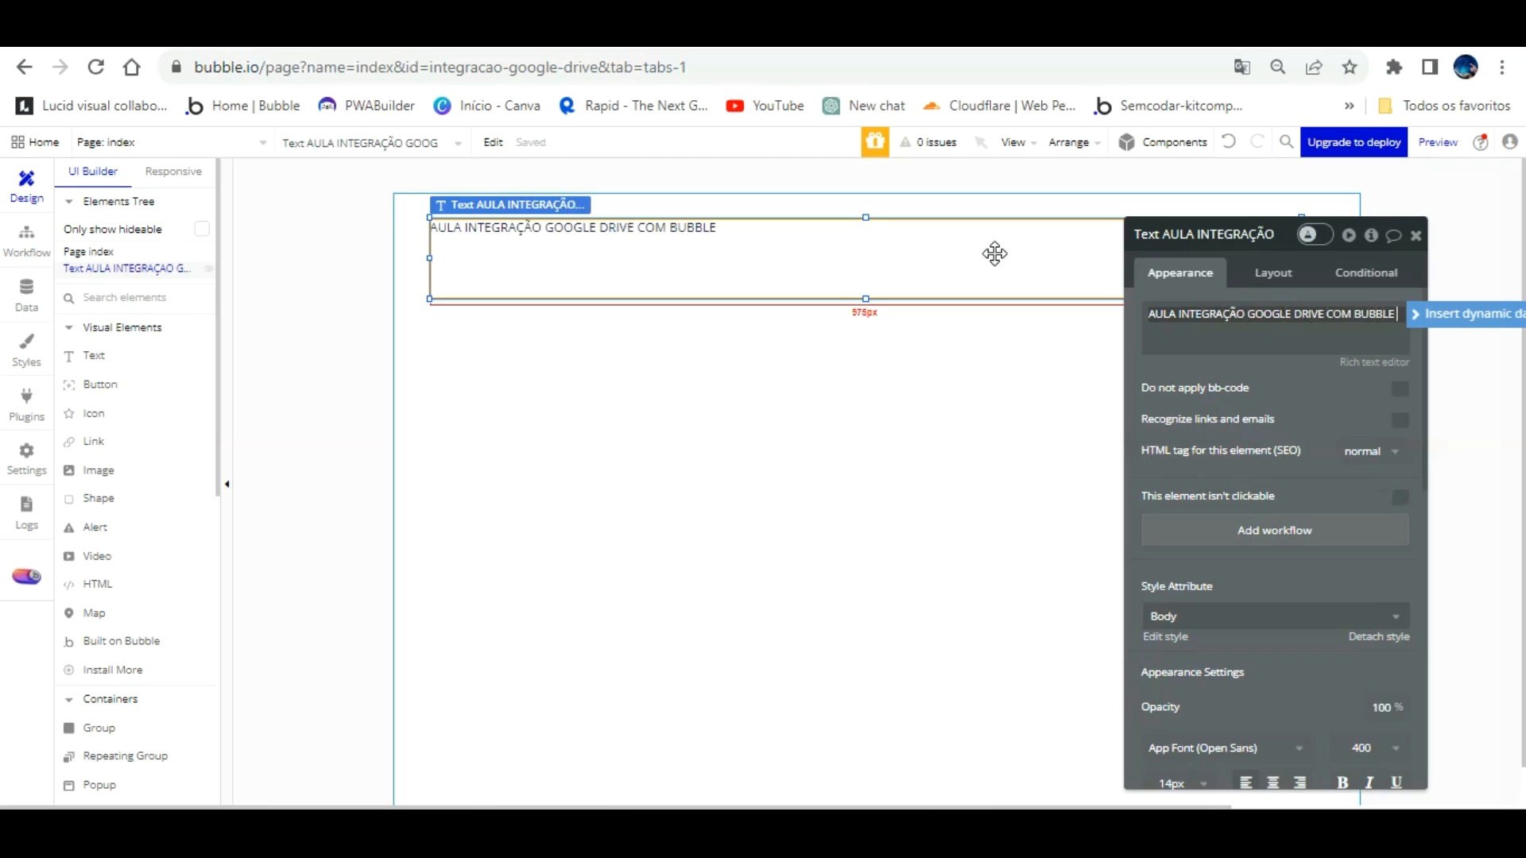
pyautogui.write('|')
pyautogui.press('Return')
pyautogui.write('CANAL RINCÃO INFORMATICA')
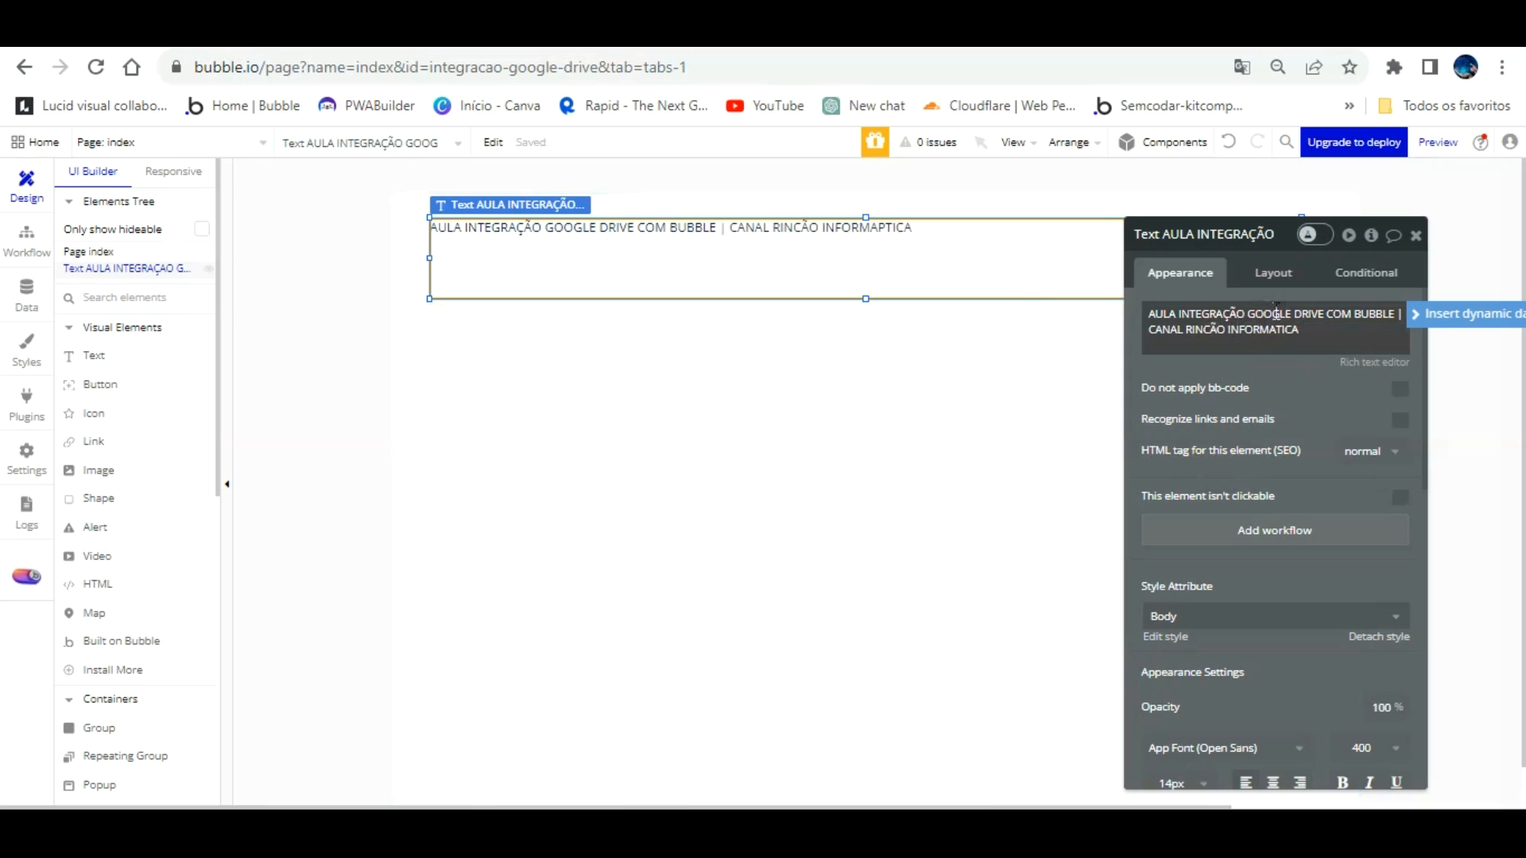
pyautogui.press('BackSpace')
pyautogui.write('Á')
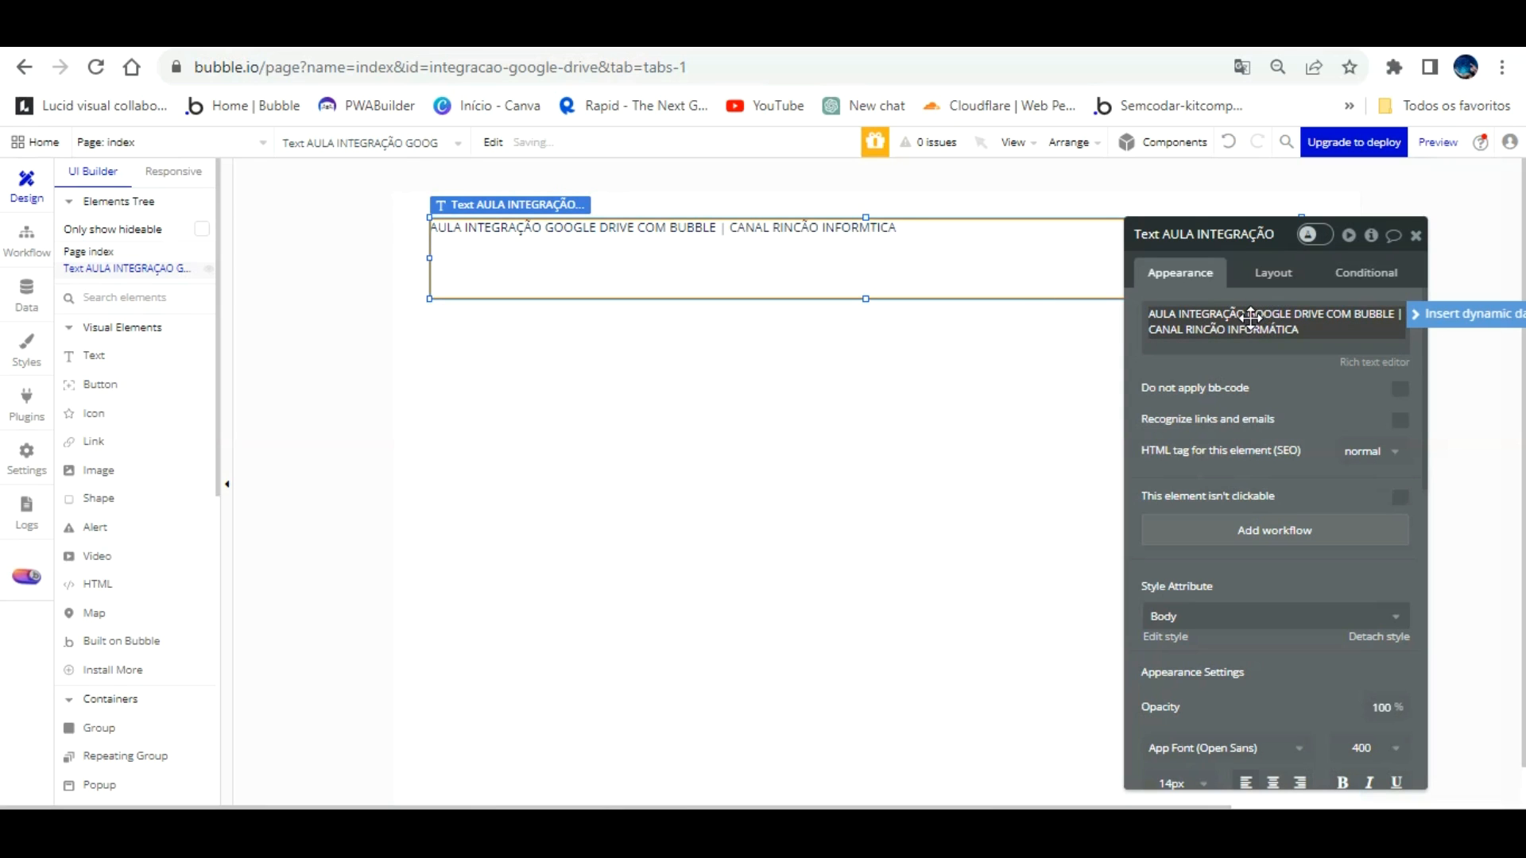
pyautogui.click(1357, 607)
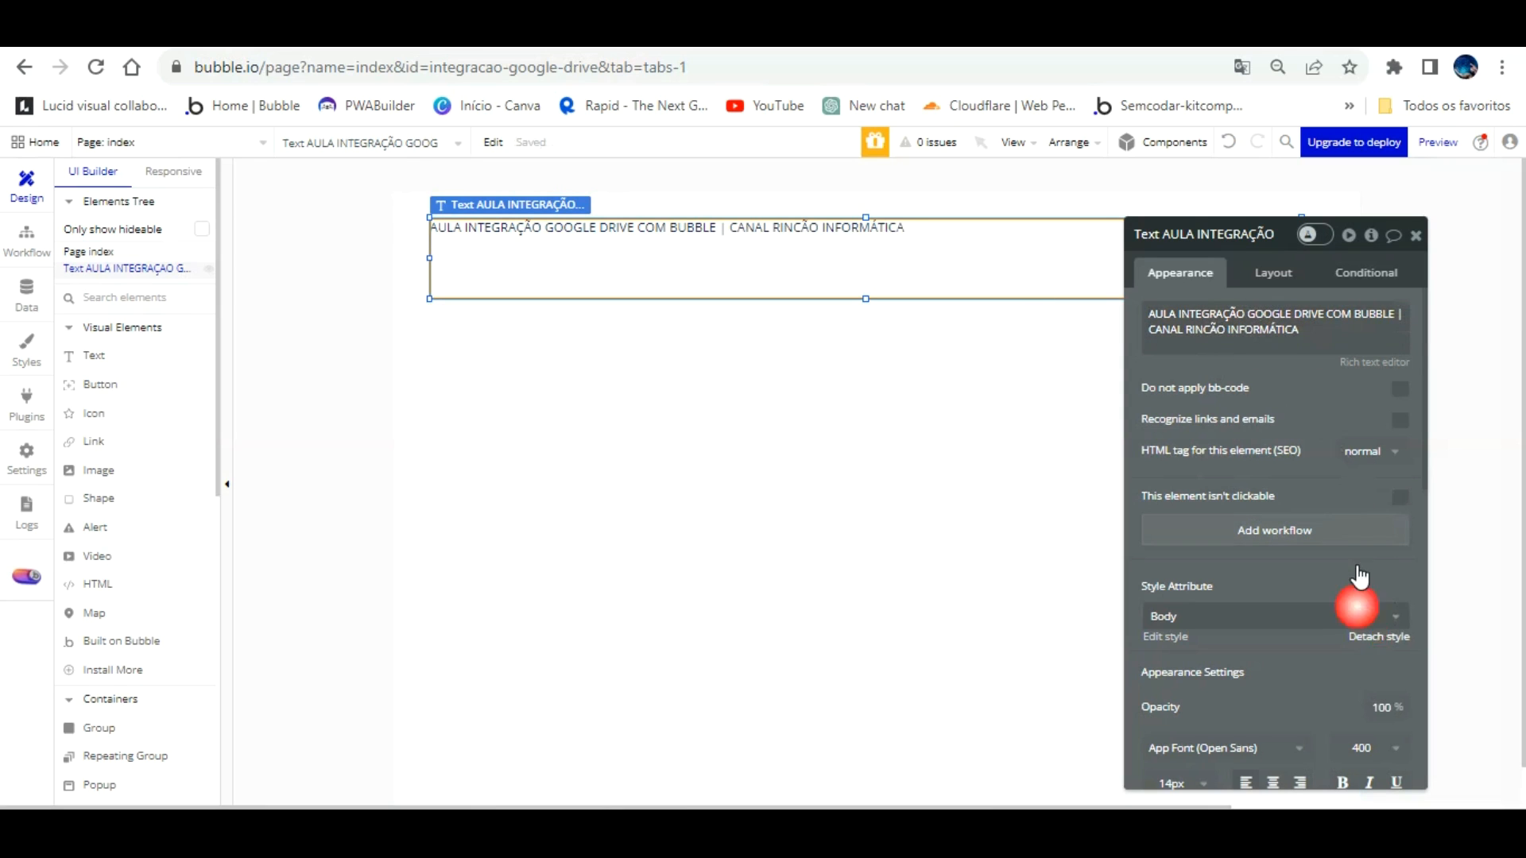
# Step: Center the heading text horizontally and vertically and set its width to 1080 px
pyautogui.scroll(-3, 1359, 576)
pyautogui.click(1275, 535)
pyautogui.scroll(-2, 1357, 611)
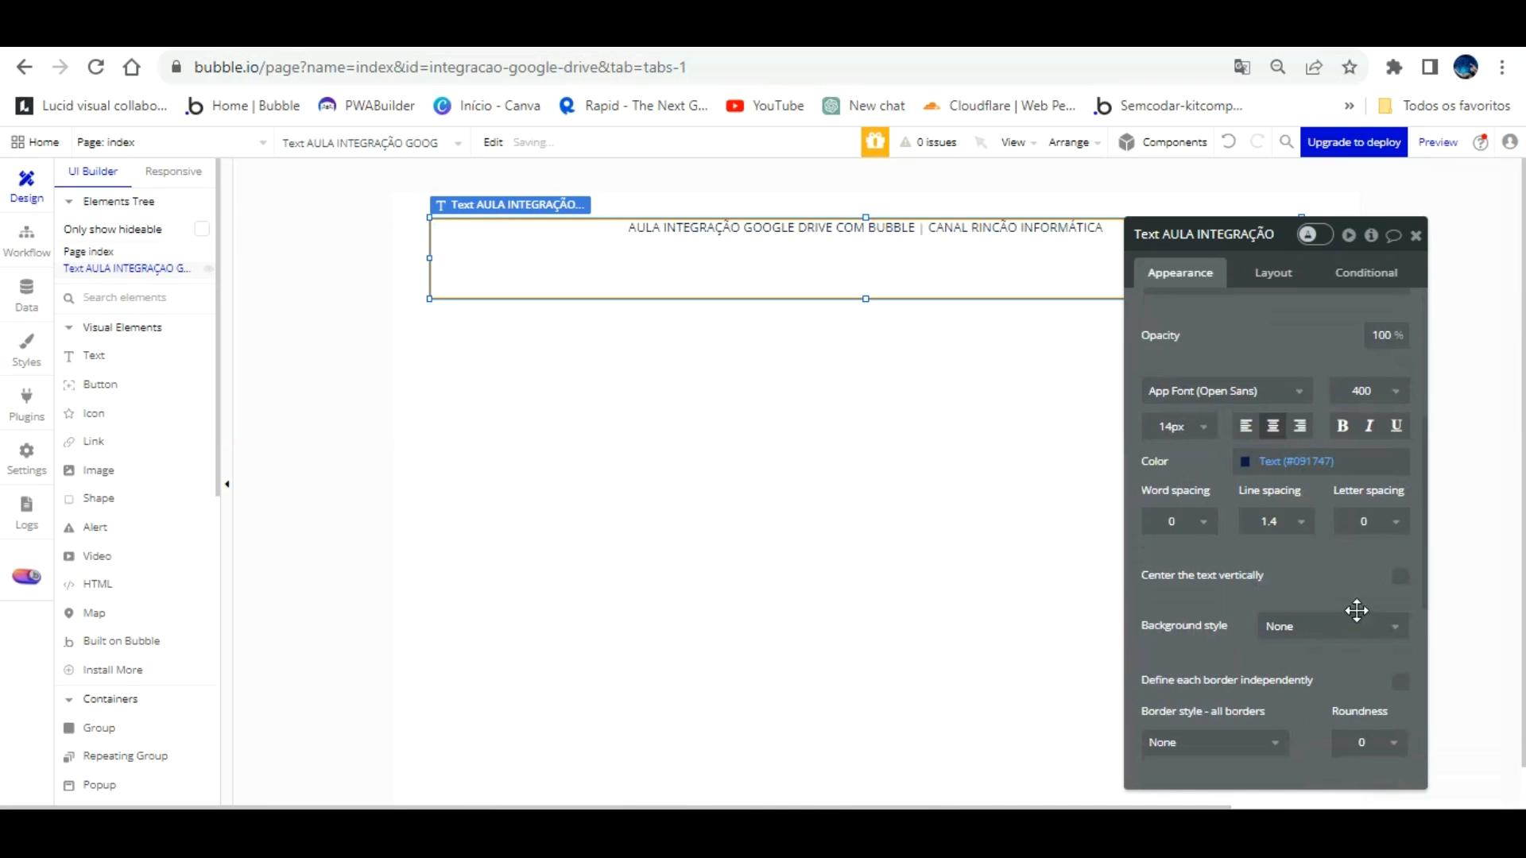
pyautogui.click(1401, 575)
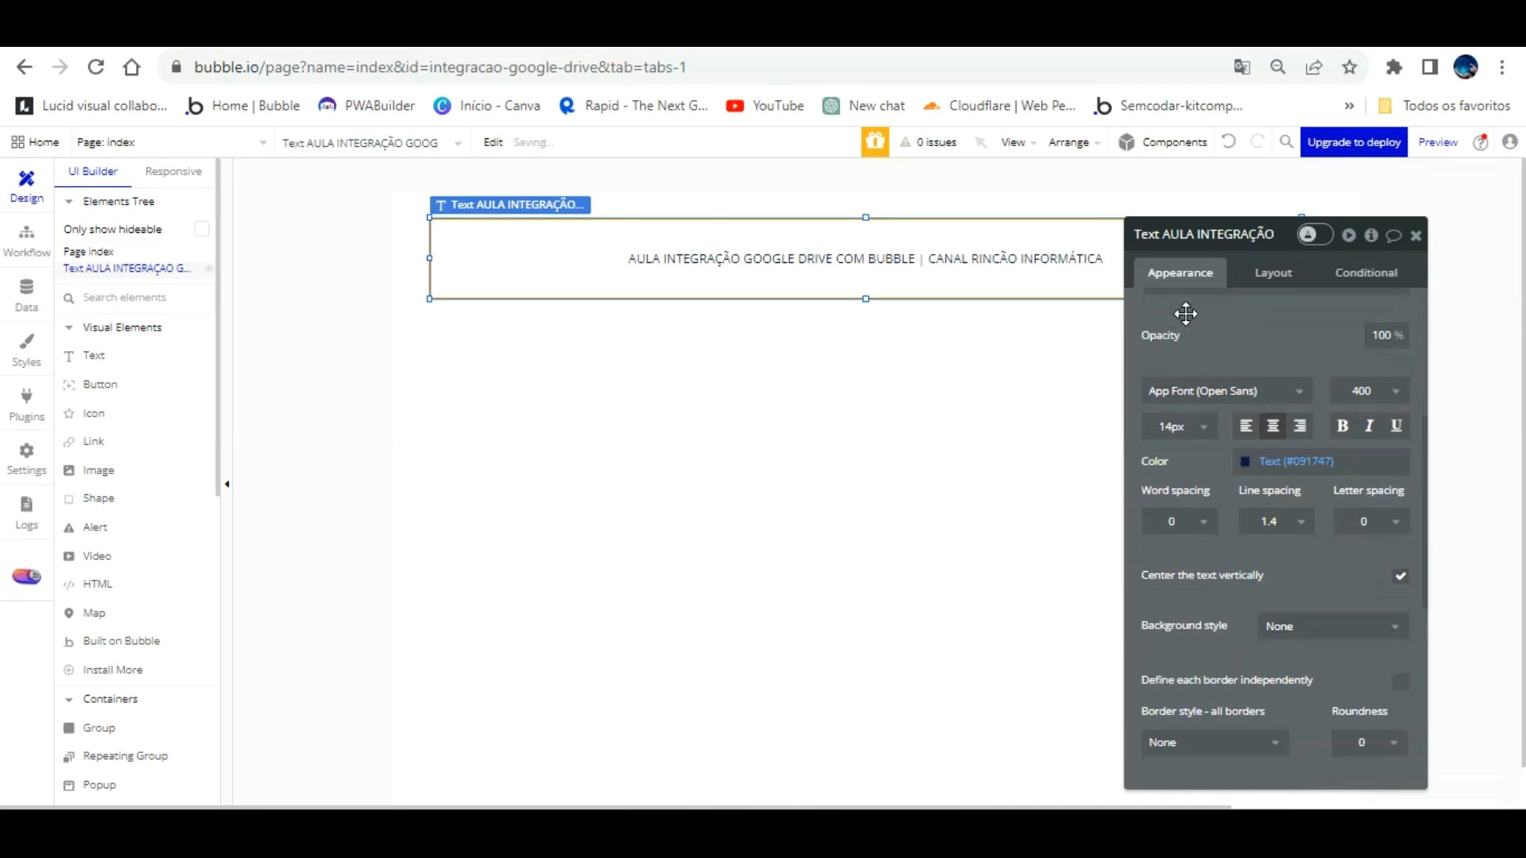
pyautogui.moveTo(1274, 282); pyautogui.dragTo(1134, 395)
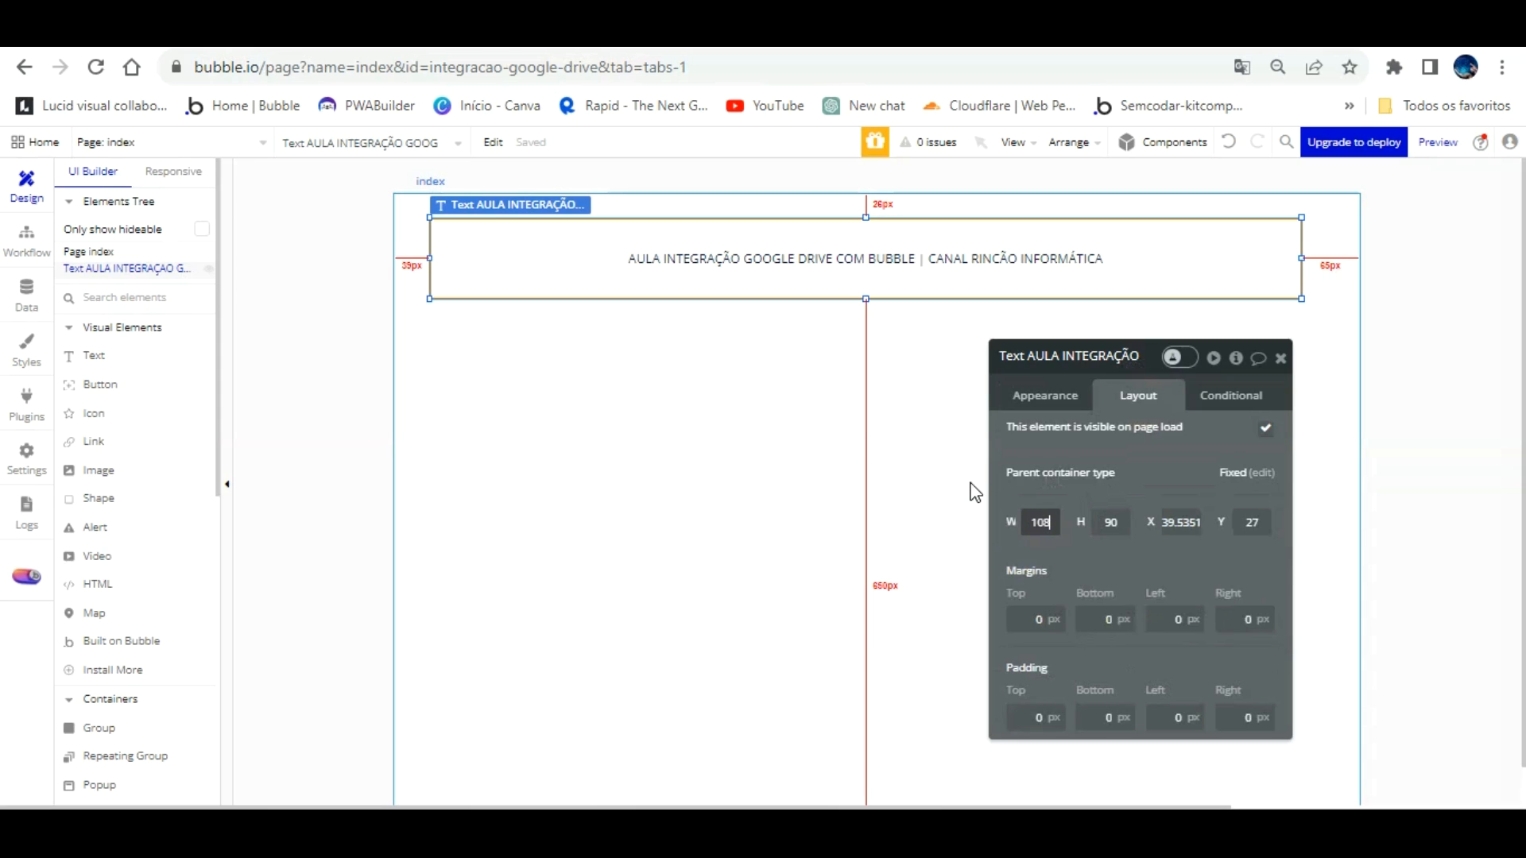
pyautogui.press('Return')
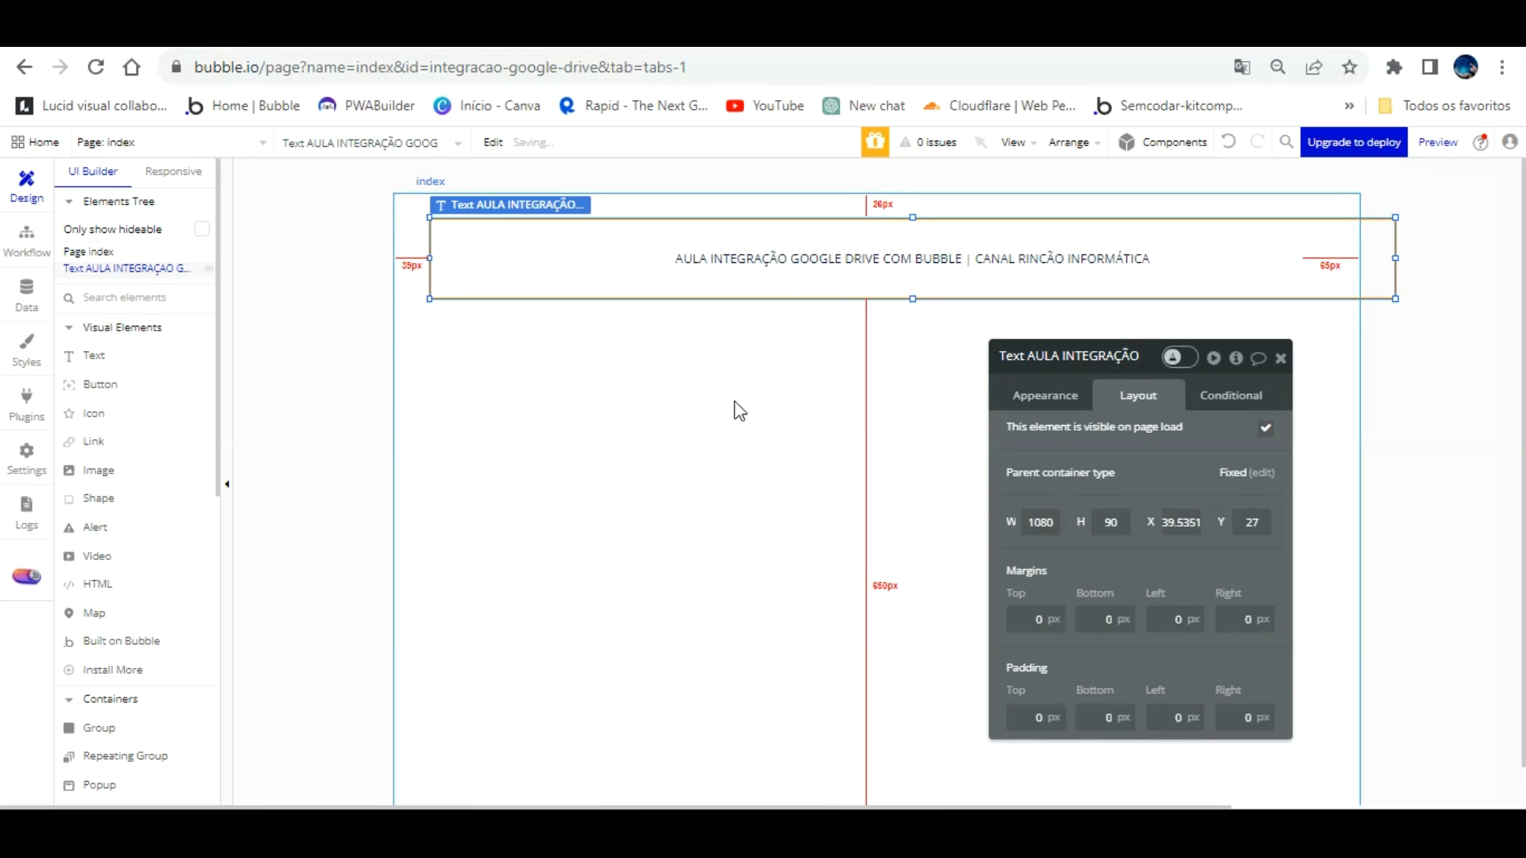
# Step: Undo the accidental pasted copy and snap the title to X 0, Y 0
pyautogui.click(770, 300)
pyautogui.click(763, 215)
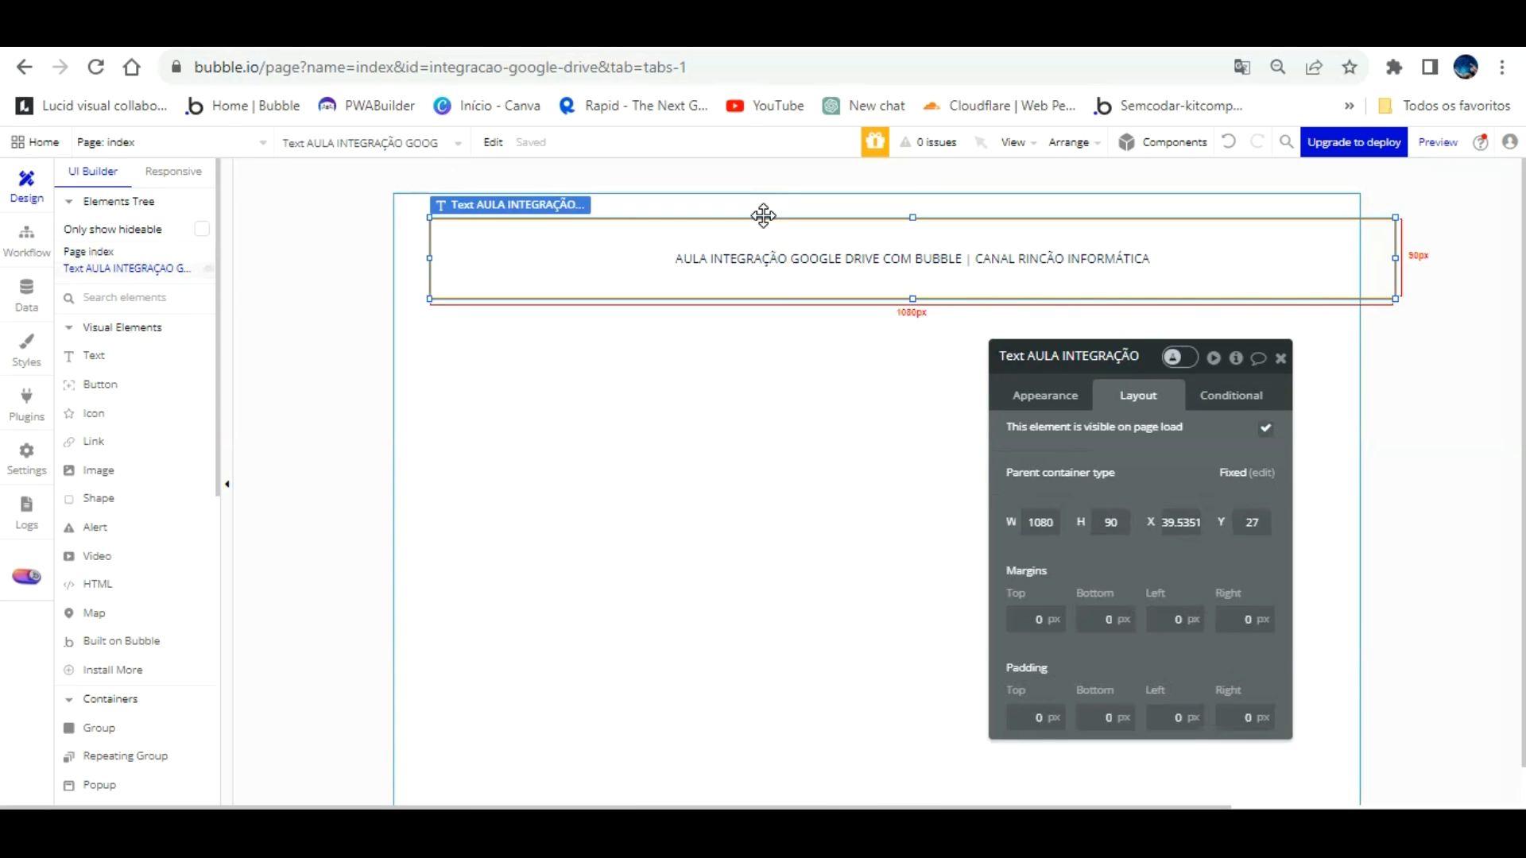
pyautogui.hotkey('ctrl', 'v')
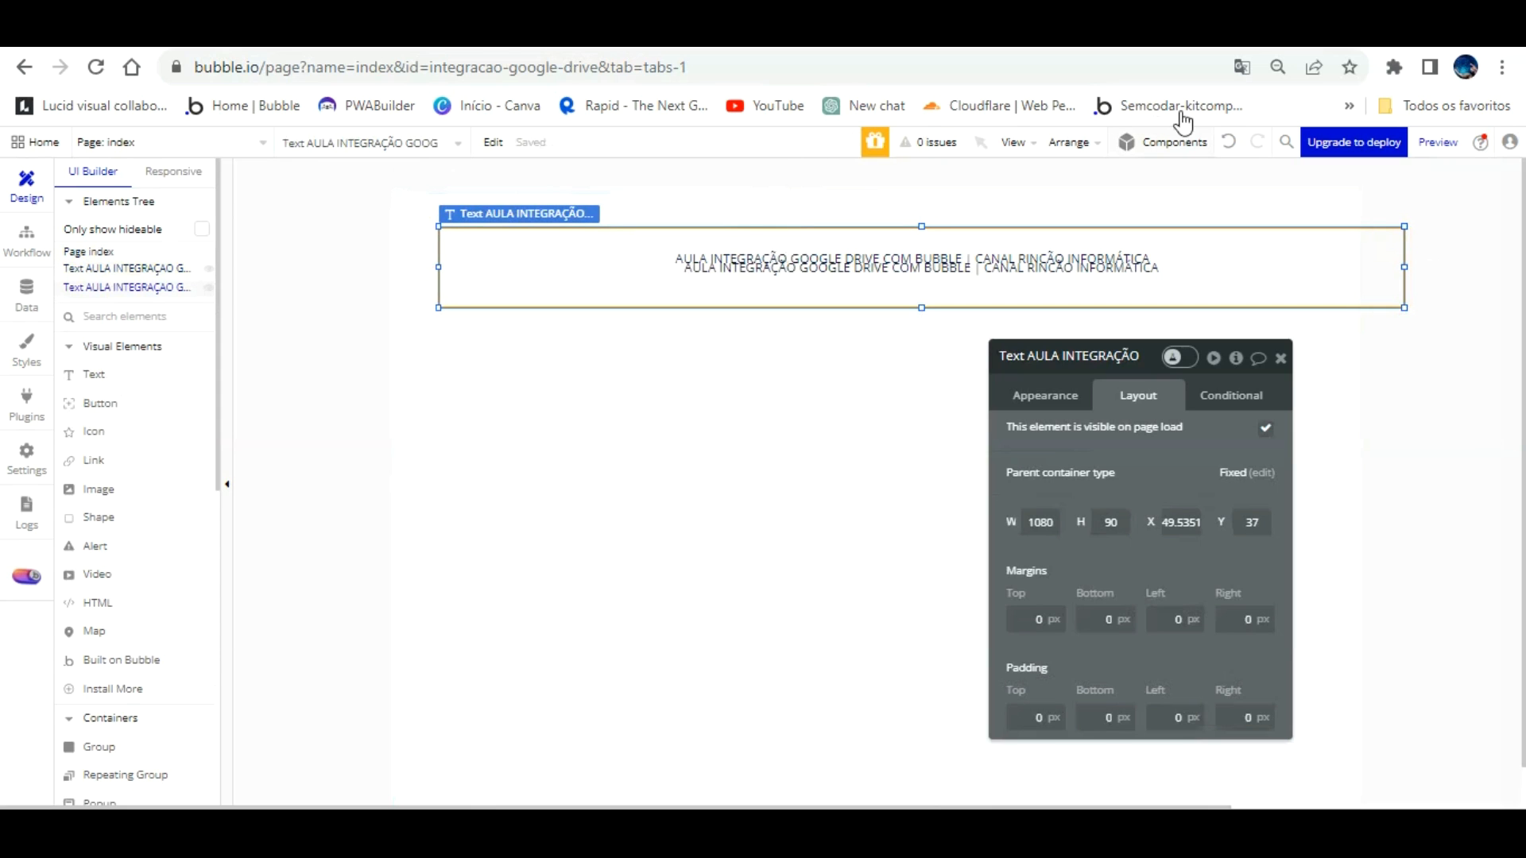
pyautogui.click(1229, 141)
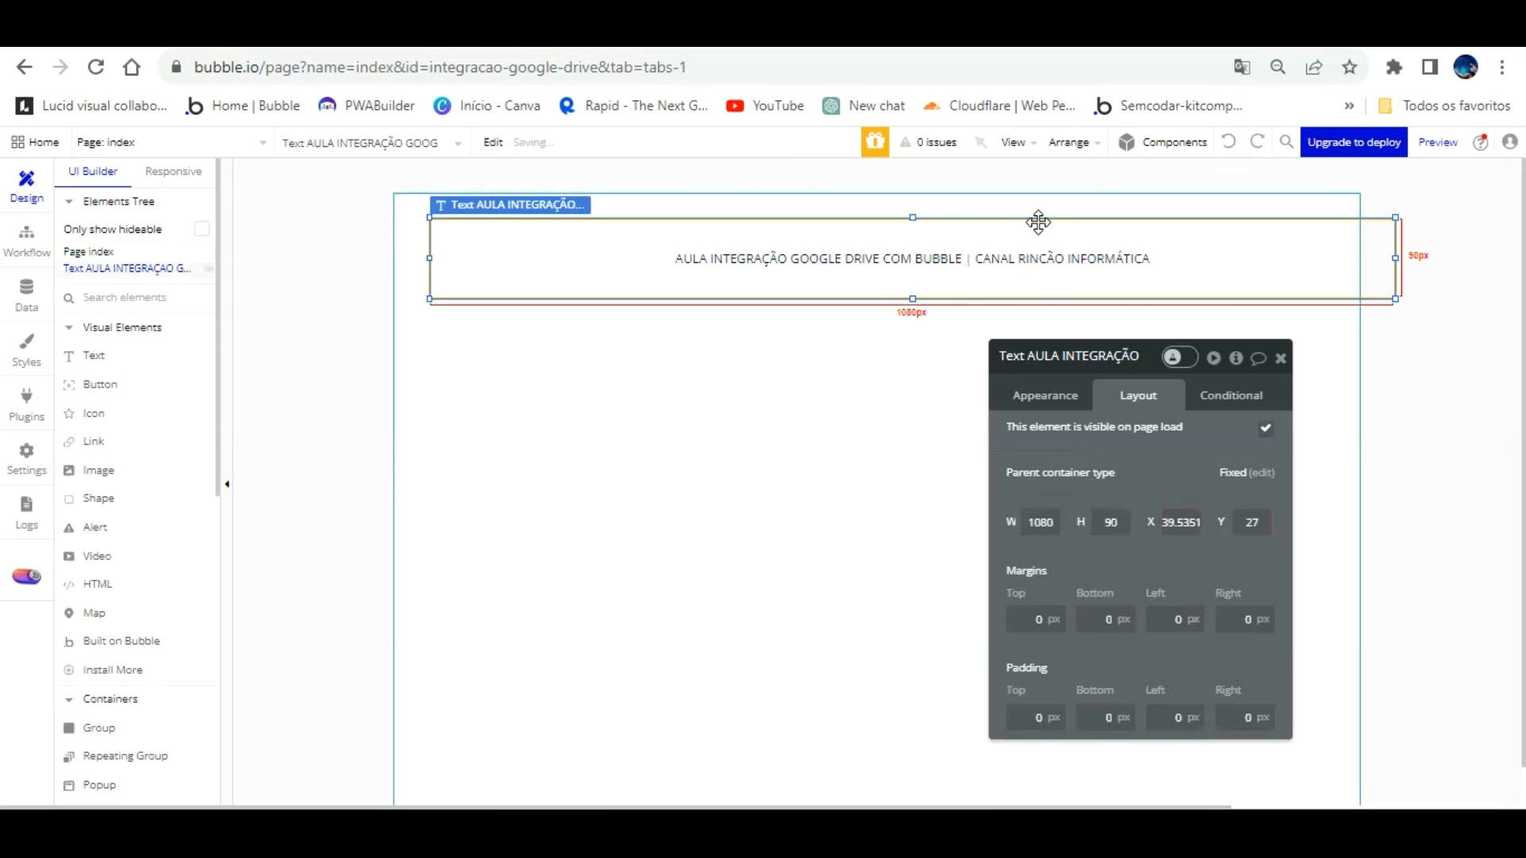
pyautogui.hotkey('ctrl', 'e')
pyautogui.press('Up')
pyautogui.press('Up')
pyautogui.press('Up')
pyautogui.press('Up')
pyautogui.press('Up')
pyautogui.press('Up')
pyautogui.press('Up')
pyautogui.press('Up')
pyautogui.press('Up')
pyautogui.press('Up')
pyautogui.press('Up')
pyautogui.press('Up')
pyautogui.press('Up')
pyautogui.press('Up')
pyautogui.press('Up')
pyautogui.press('Up')
pyautogui.press('Up')
pyautogui.press('Up')
pyautogui.press('Up')
pyautogui.press('Up')
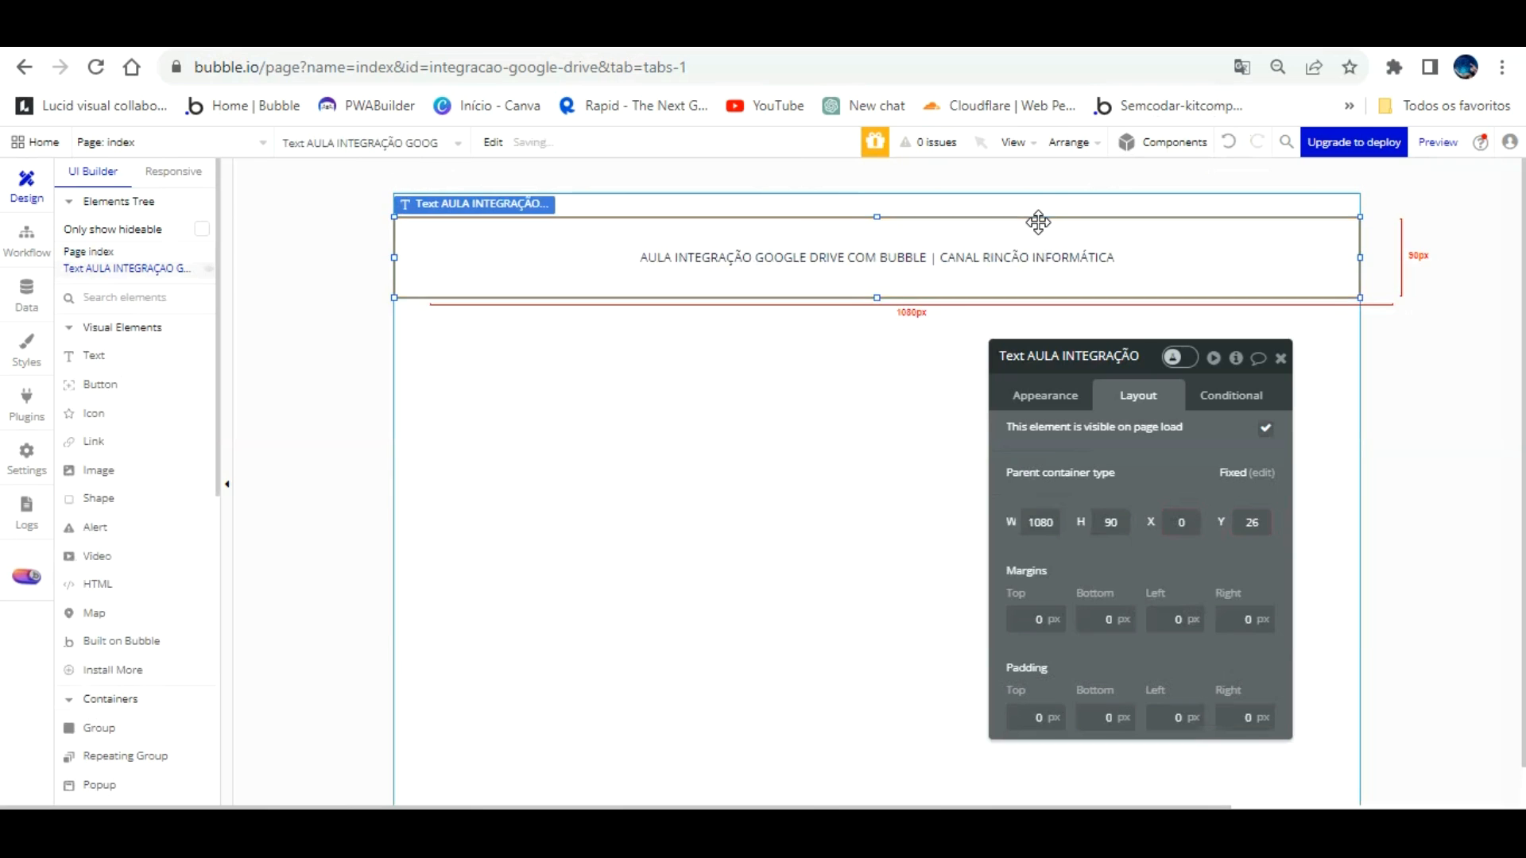
pyautogui.click(1033, 395)
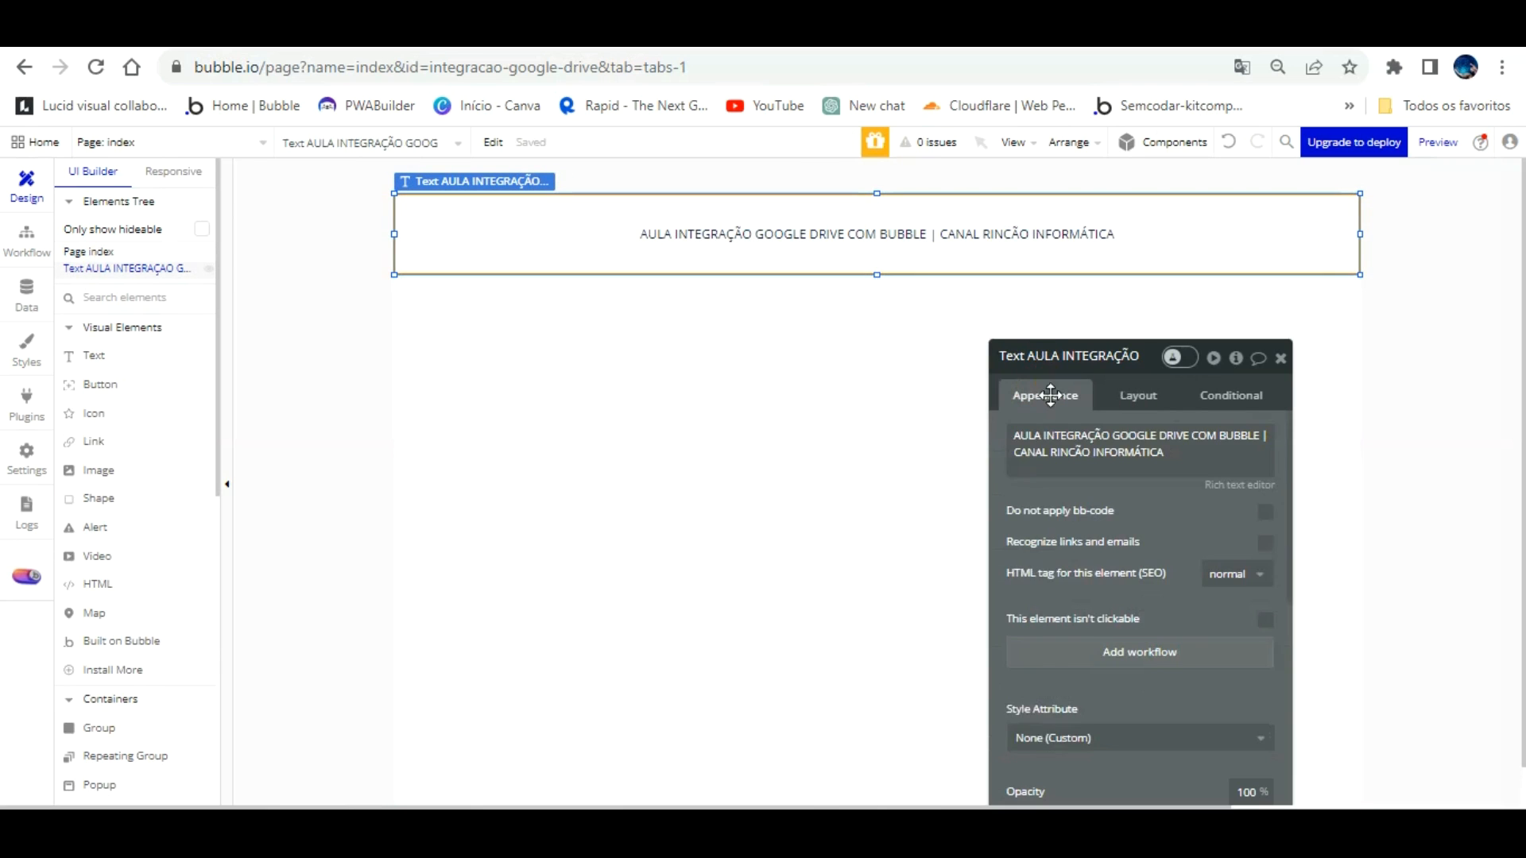
# Step: Set the title's font size to 18 with white text
pyautogui.scroll(-3, 1131, 535)
pyautogui.click(1047, 436)
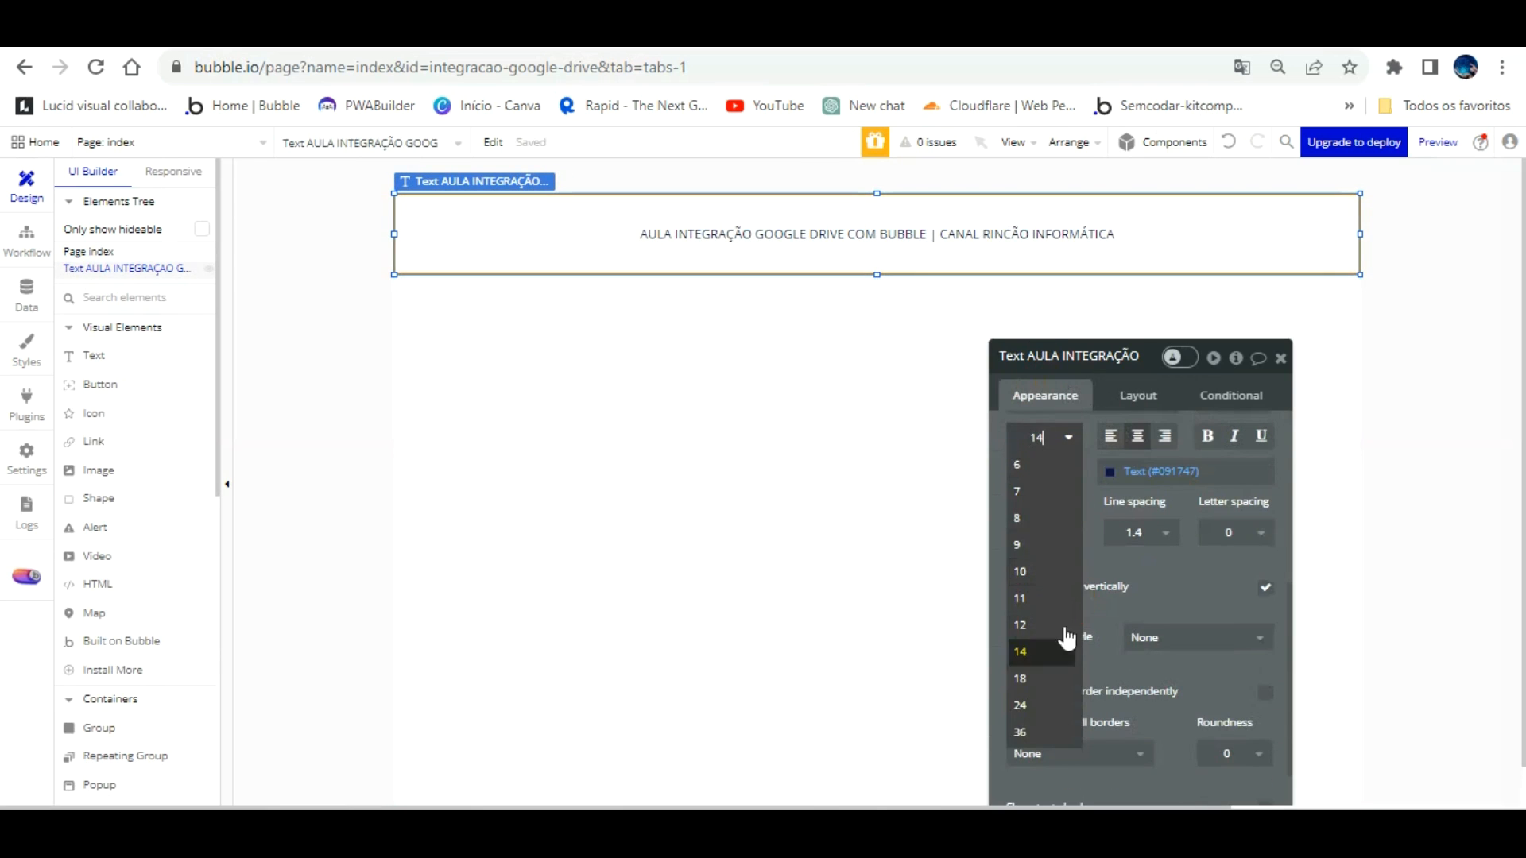
pyautogui.click(1049, 644)
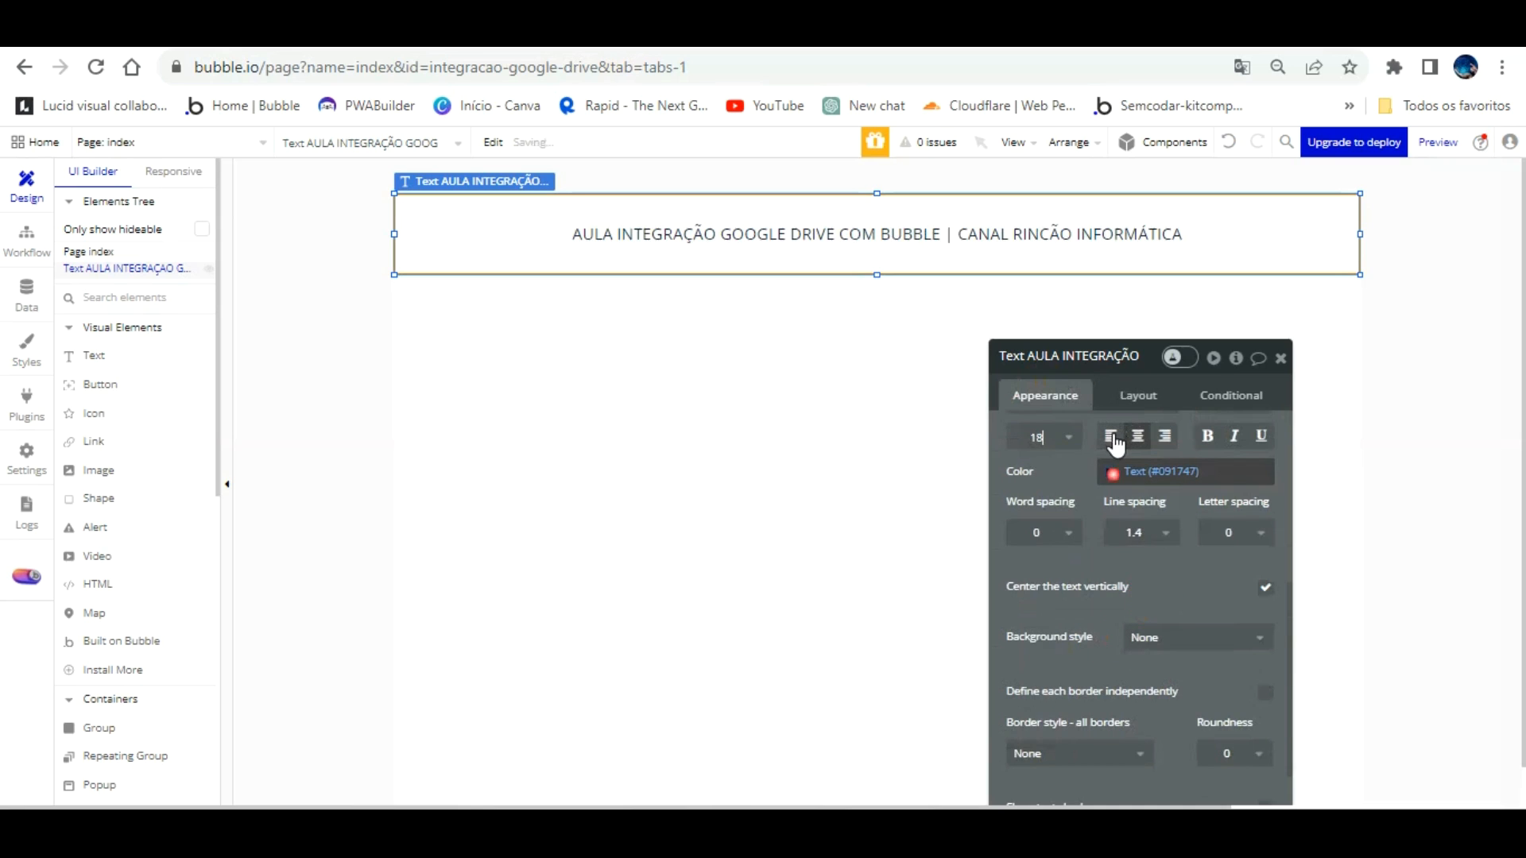
pyautogui.click(1112, 472)
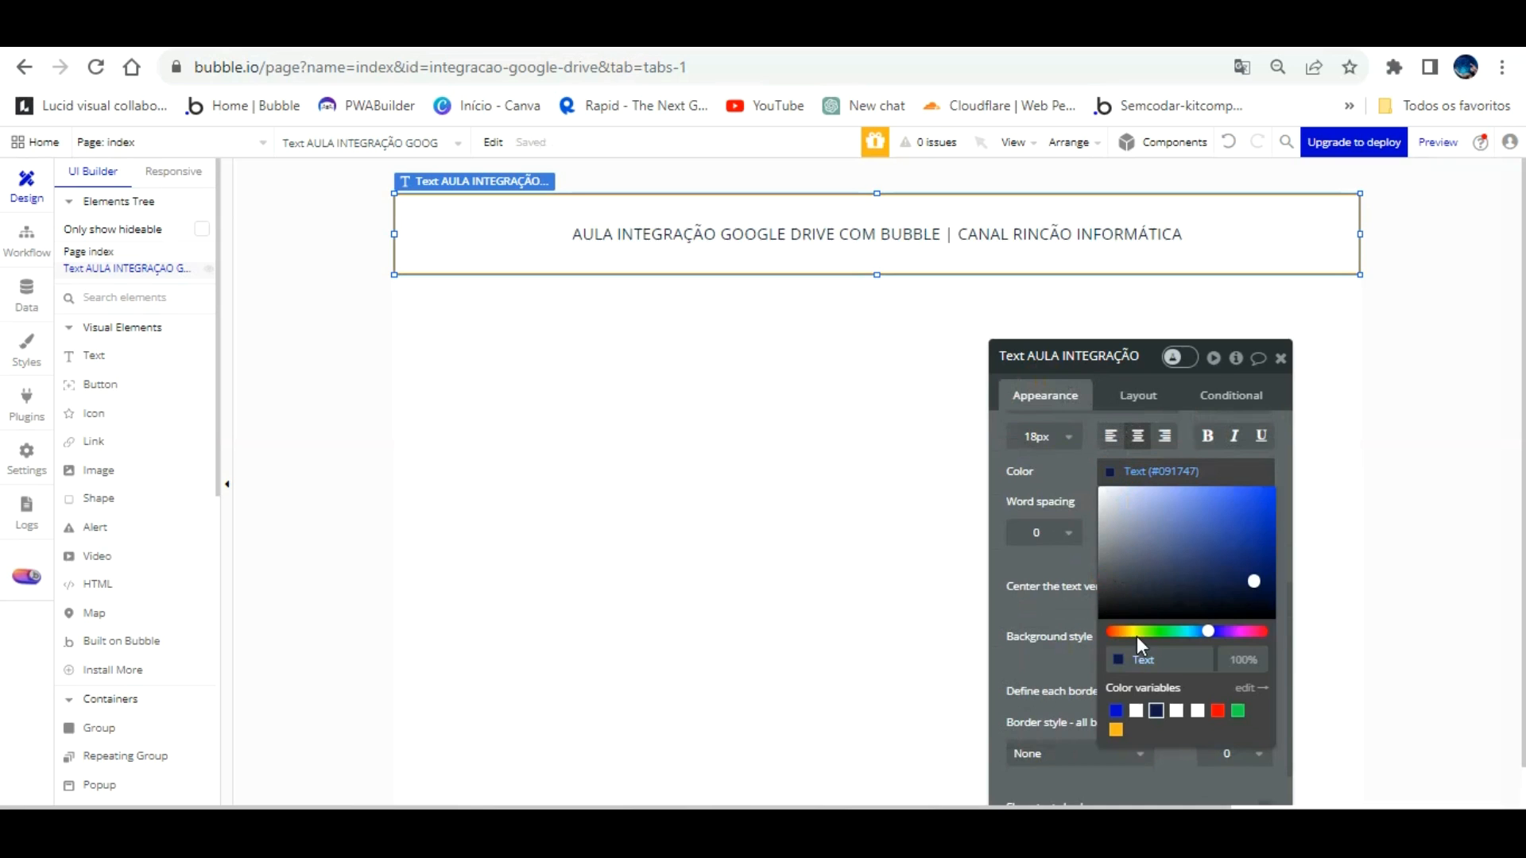
pyautogui.click(1136, 710)
pyautogui.click(1067, 556)
# Step: Give the title a flat #383434 background and shrink the banner to about 60px tall
pyautogui.scroll(-2, 1105, 524)
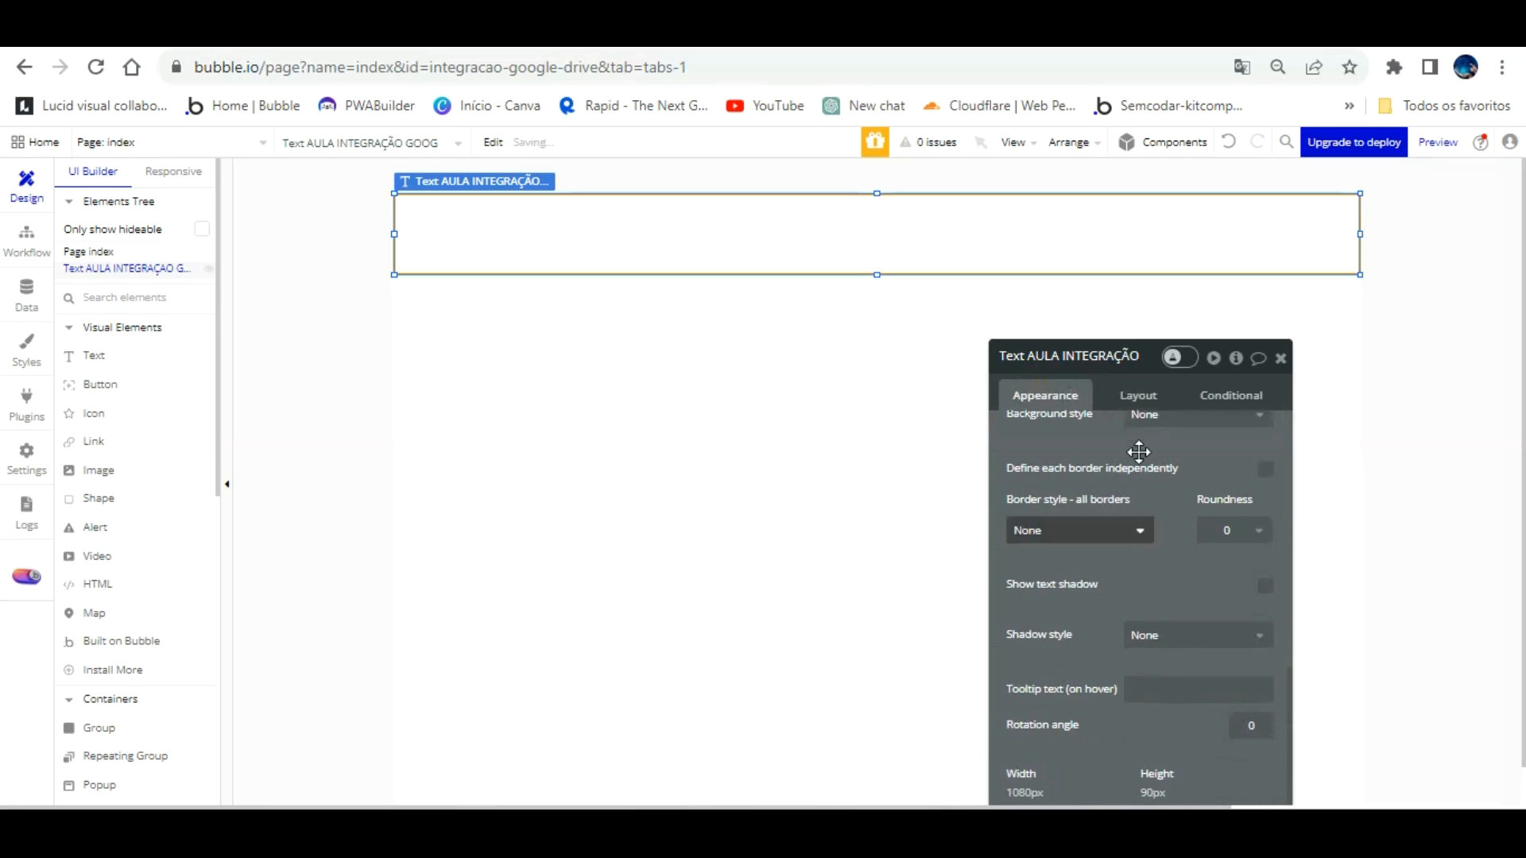
pyautogui.click(1180, 412)
pyautogui.click(1172, 469)
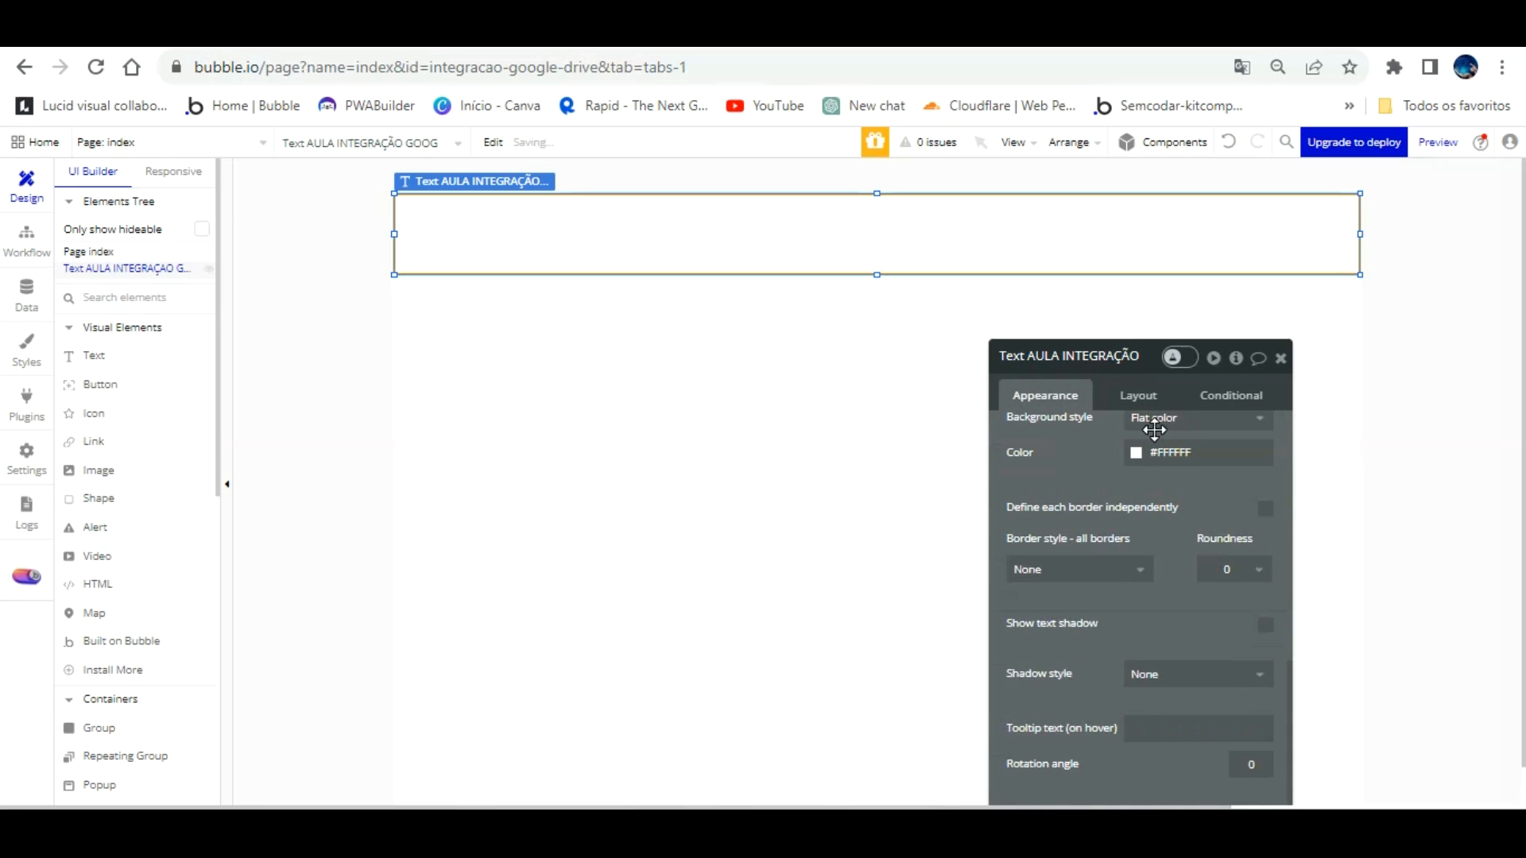
pyautogui.click(1136, 453)
pyautogui.moveTo(1137, 477); pyautogui.dragTo(1139, 529)
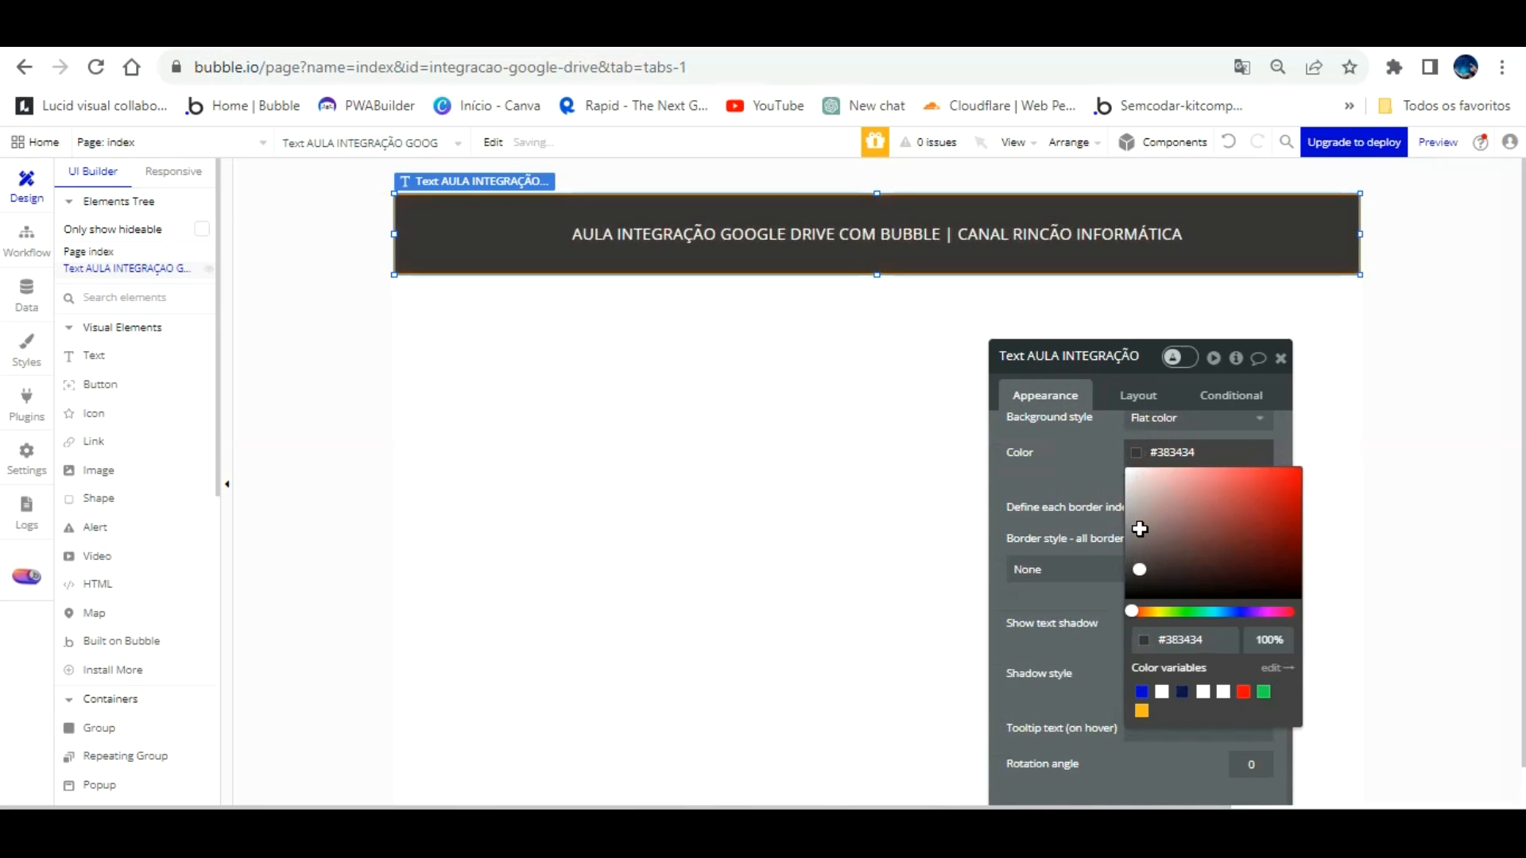
pyautogui.click(839, 477)
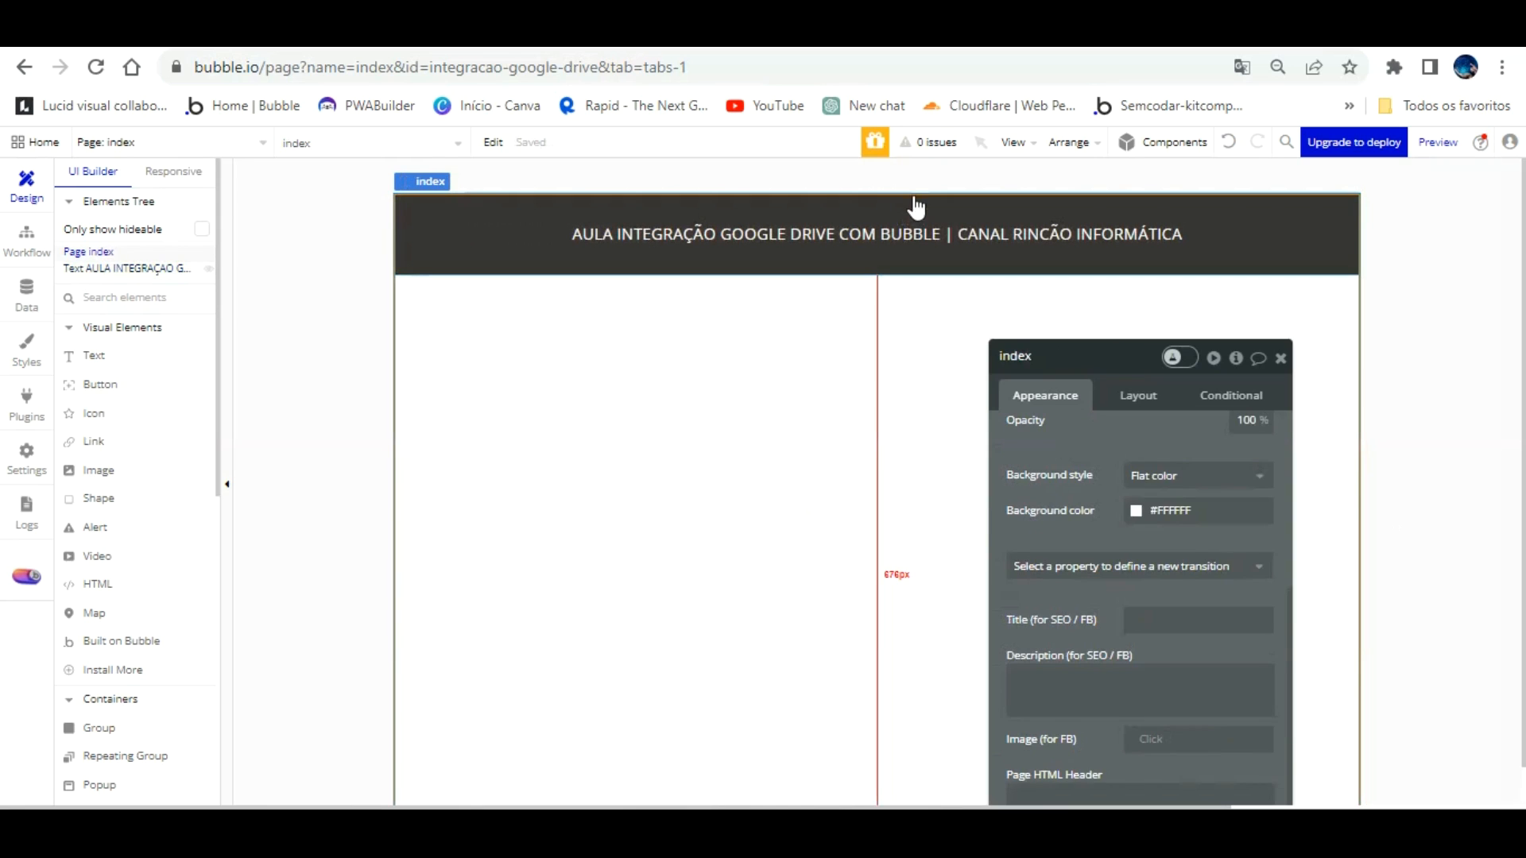
pyautogui.click(906, 231)
pyautogui.moveTo(878, 274); pyautogui.dragTo(877, 248)
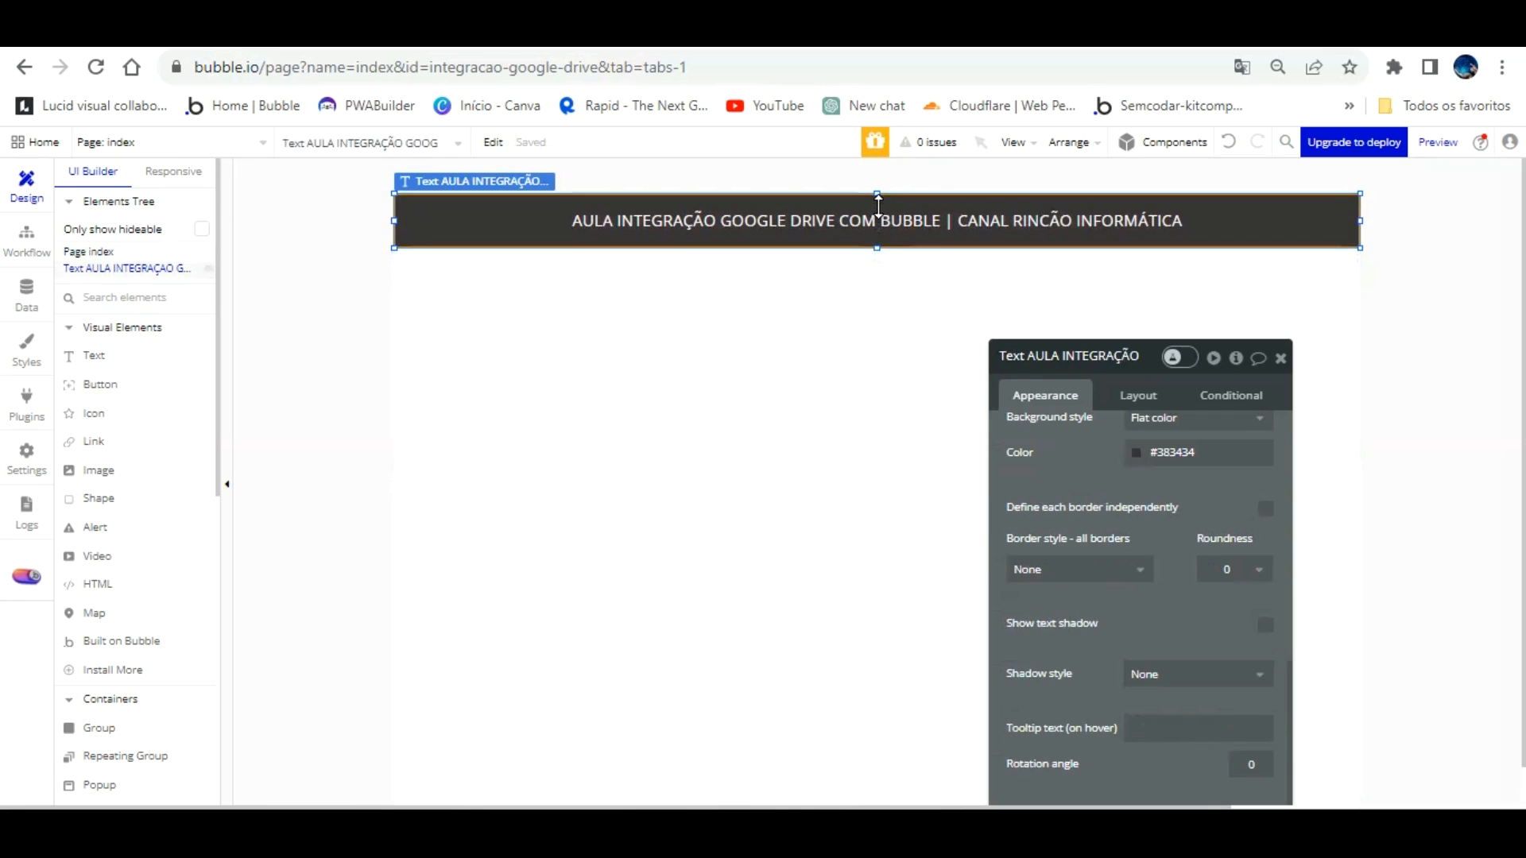
pyautogui.moveTo(1086, 427); pyautogui.dragTo(896, 479)
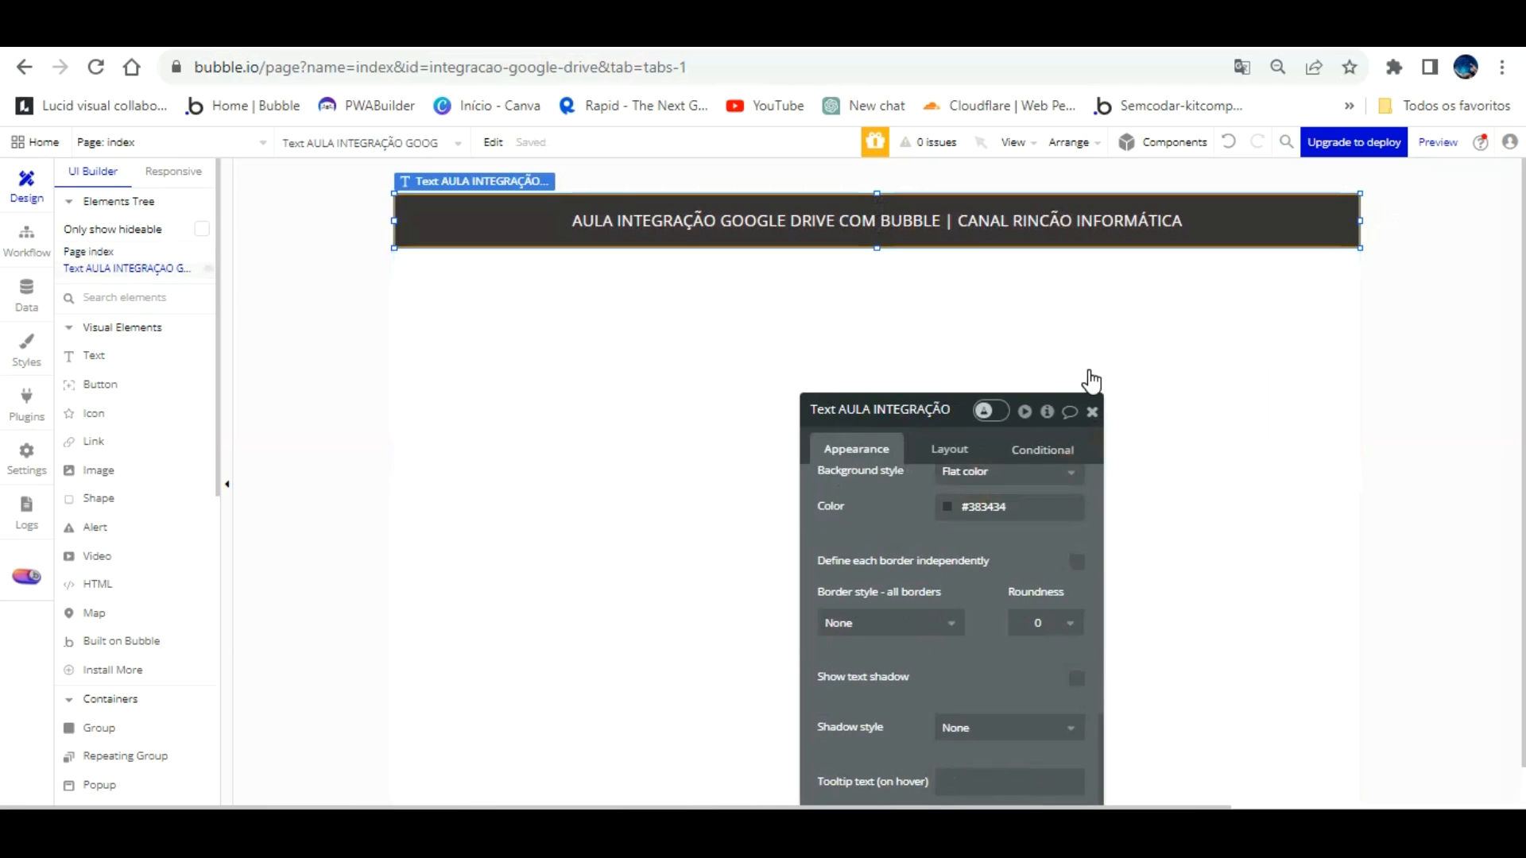
# Step: Draw a file uploader below the title banner
pyautogui.click(1090, 410)
pyautogui.scroll(-4, 187, 487)
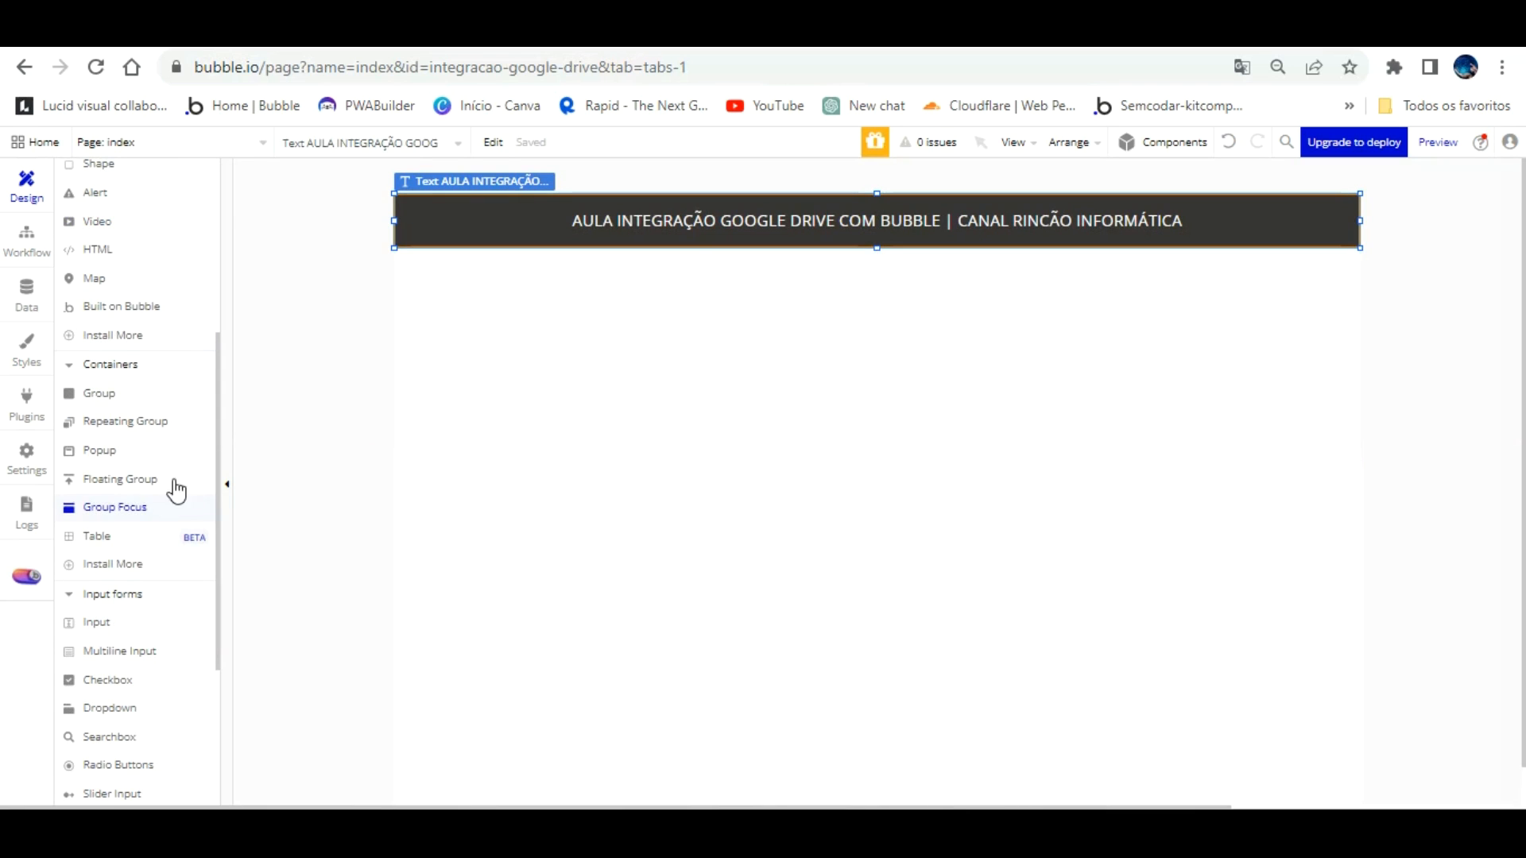
pyautogui.scroll(-1, 123, 538)
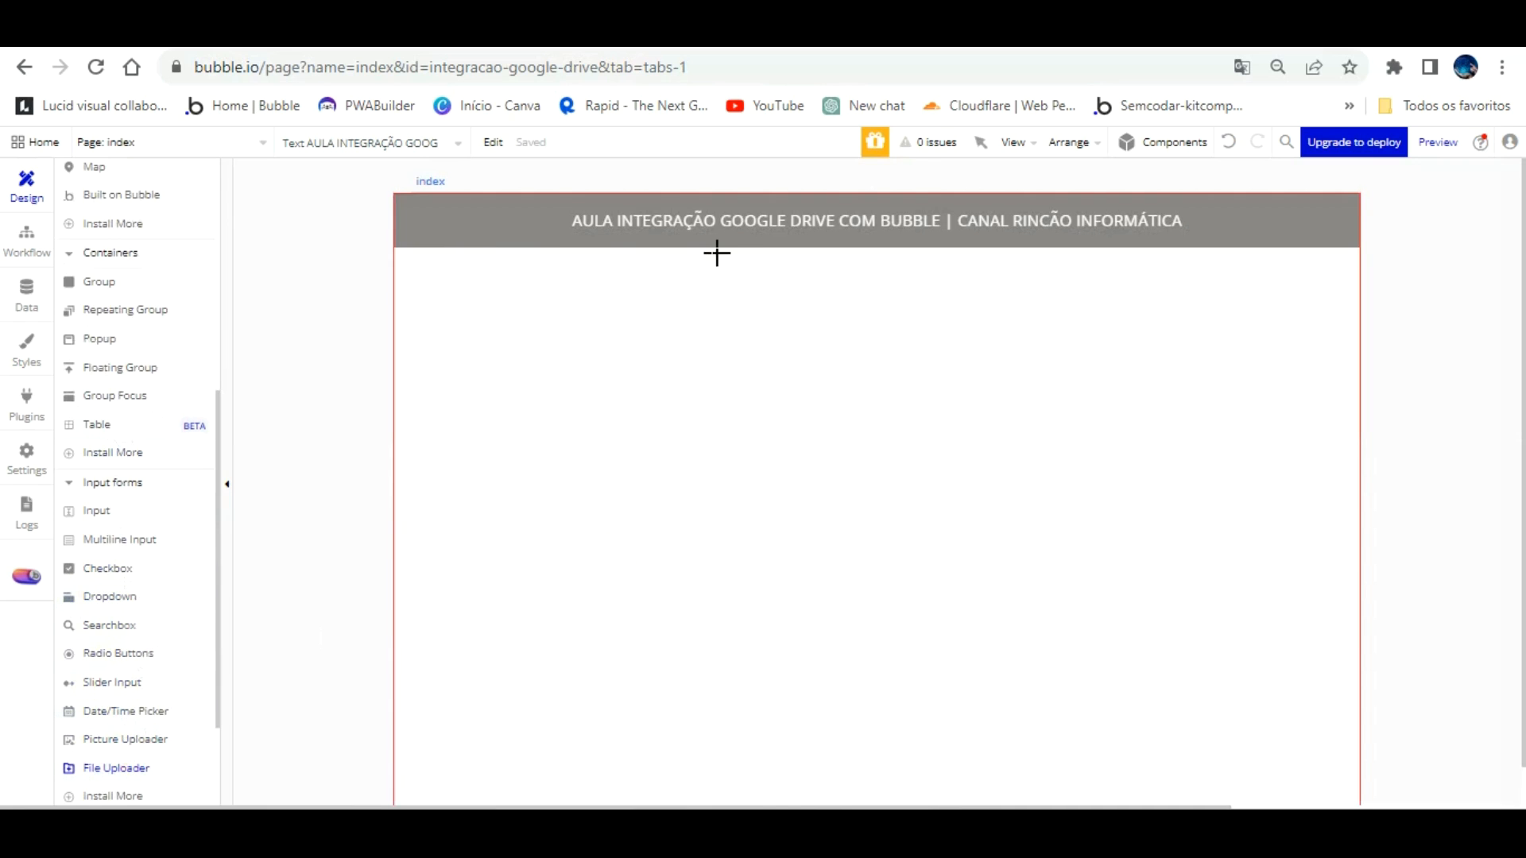
pyautogui.moveTo(724, 281)
pyautogui.mouseDown()
pyautogui.moveTo(994, 442)
pyautogui.moveTo(979, 443)
pyautogui.mouseUp()
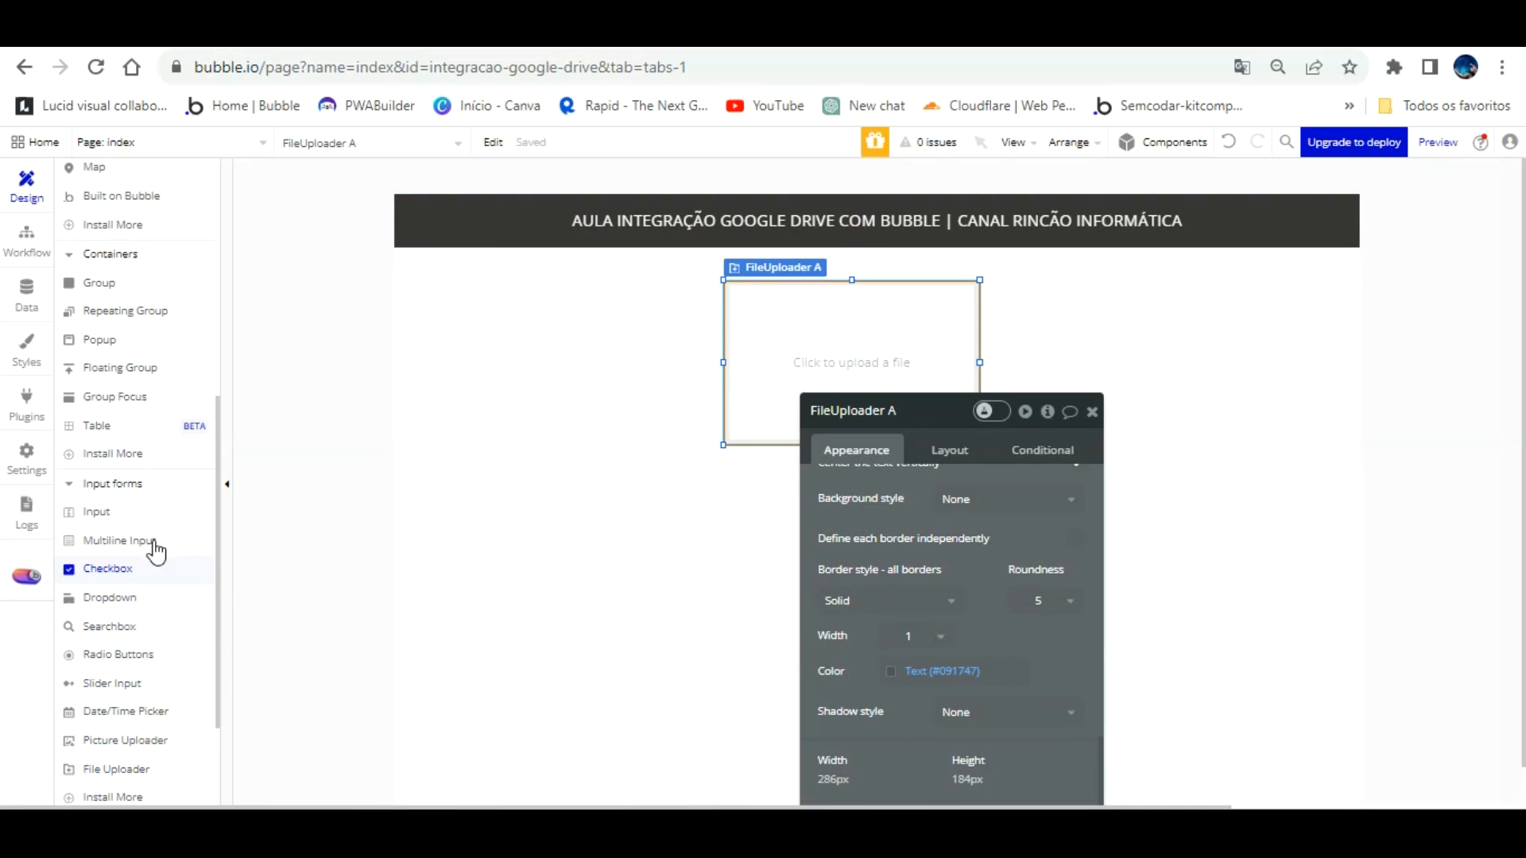
pyautogui.scroll(3, 152, 548)
pyautogui.scroll(2, 153, 552)
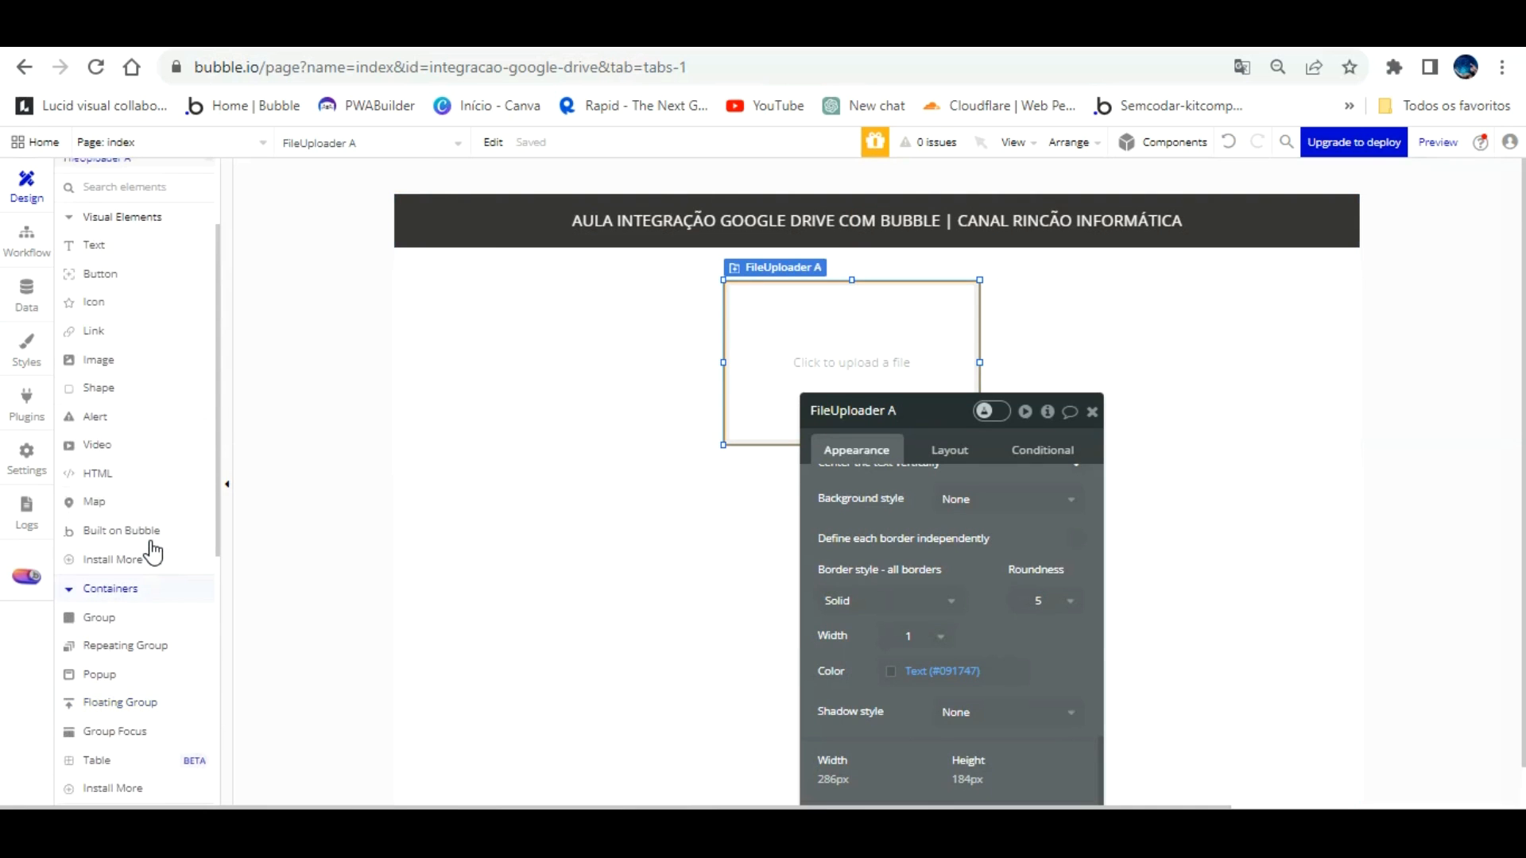
# Step: Add a text input under the uploader with placeholder 'Nome arquivo'
pyautogui.scroll(-5, 152, 552)
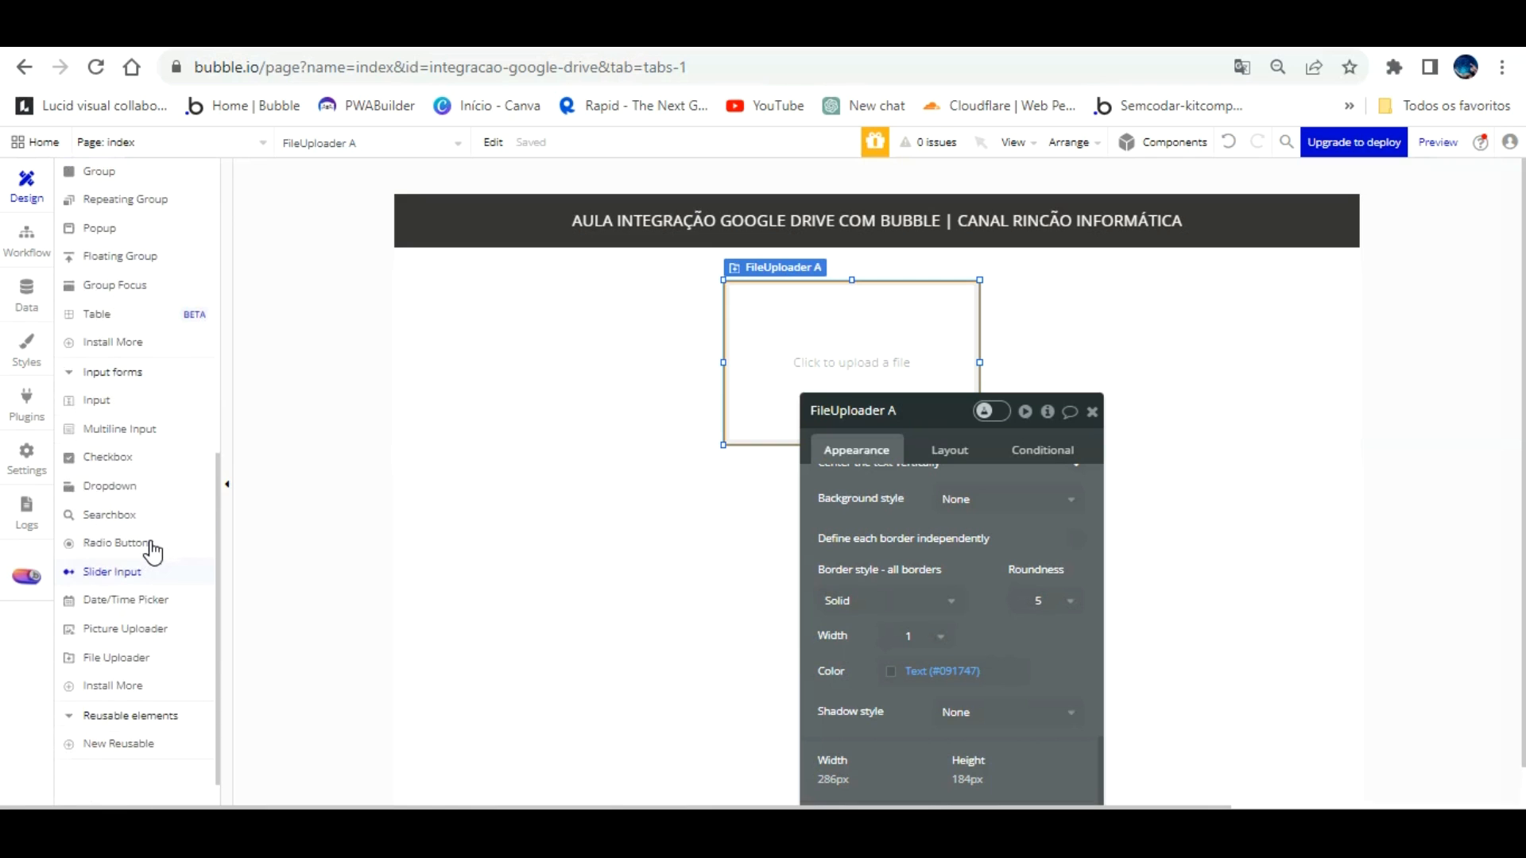
pyautogui.click(96, 400)
pyautogui.moveTo(833, 435); pyautogui.dragTo(982, 462)
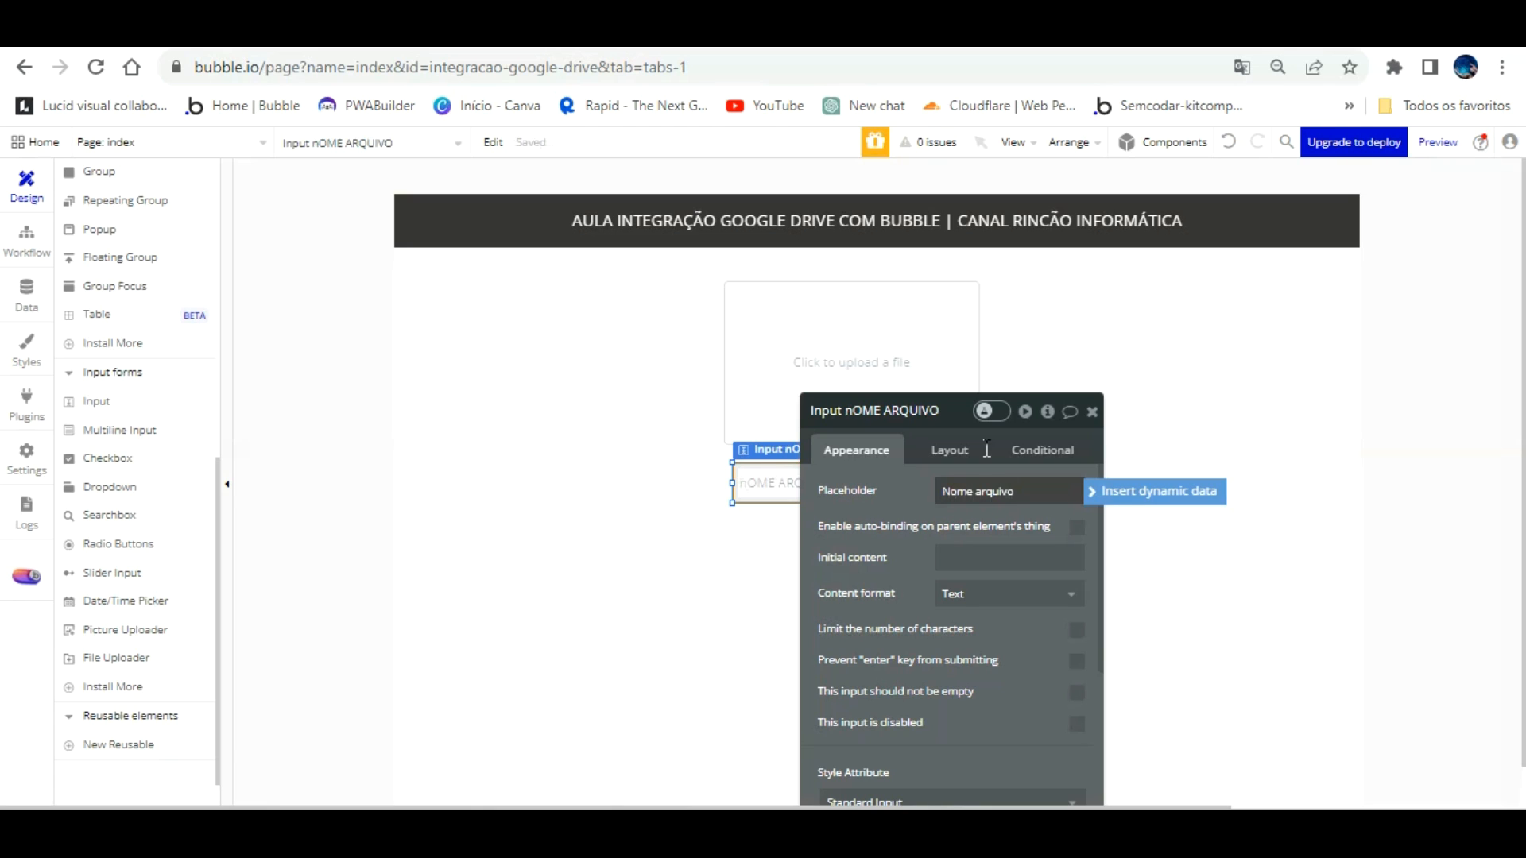
pyautogui.click(946, 461)
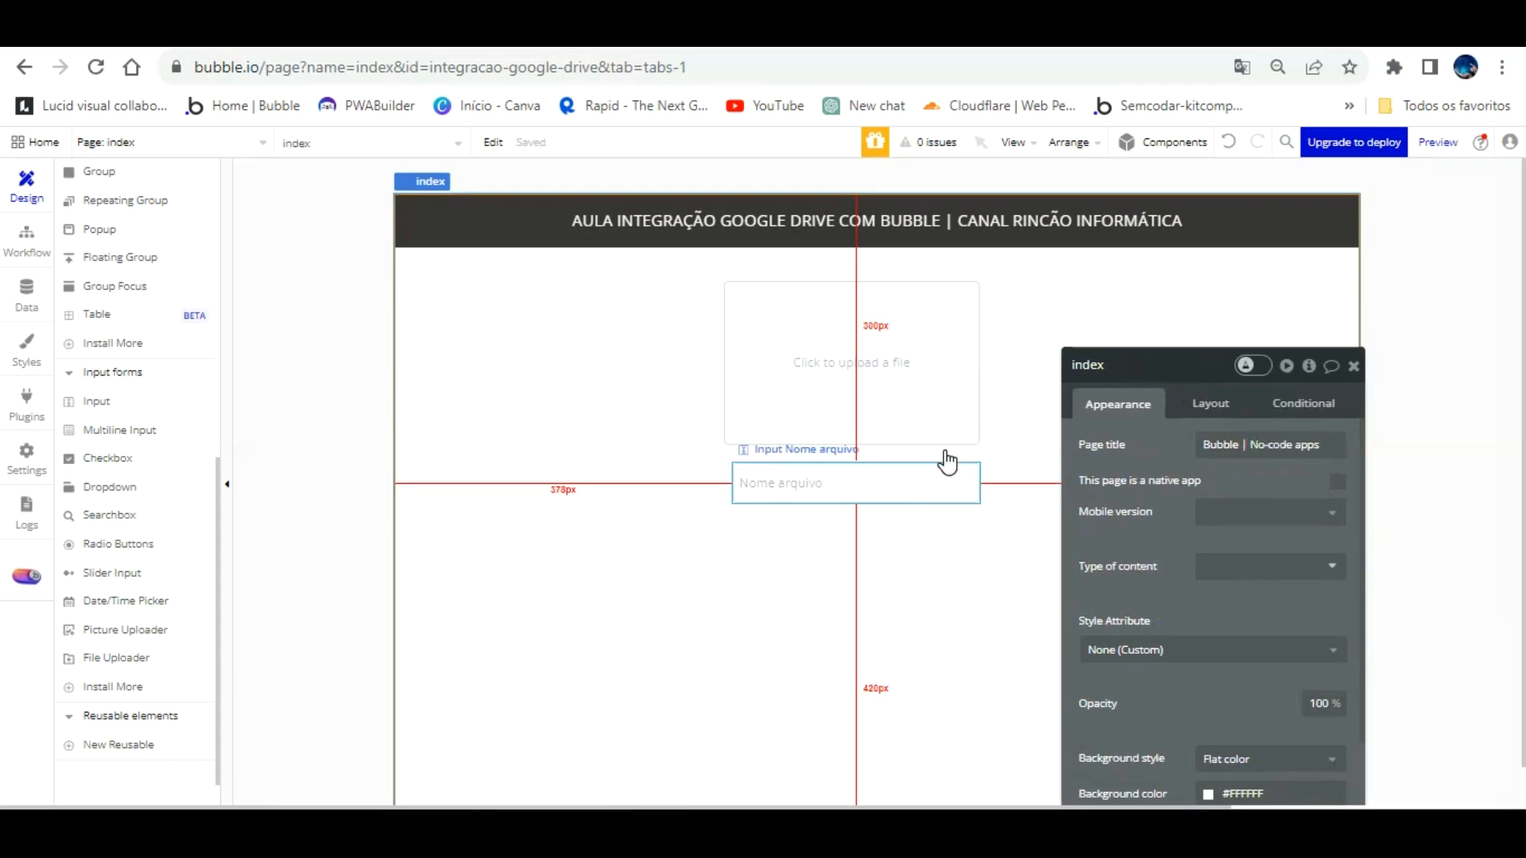
# Step: Add a multiline input with placeholder 'Descrição arquivo' aligned beneath the Nome arquivo input
pyautogui.click(946, 461)
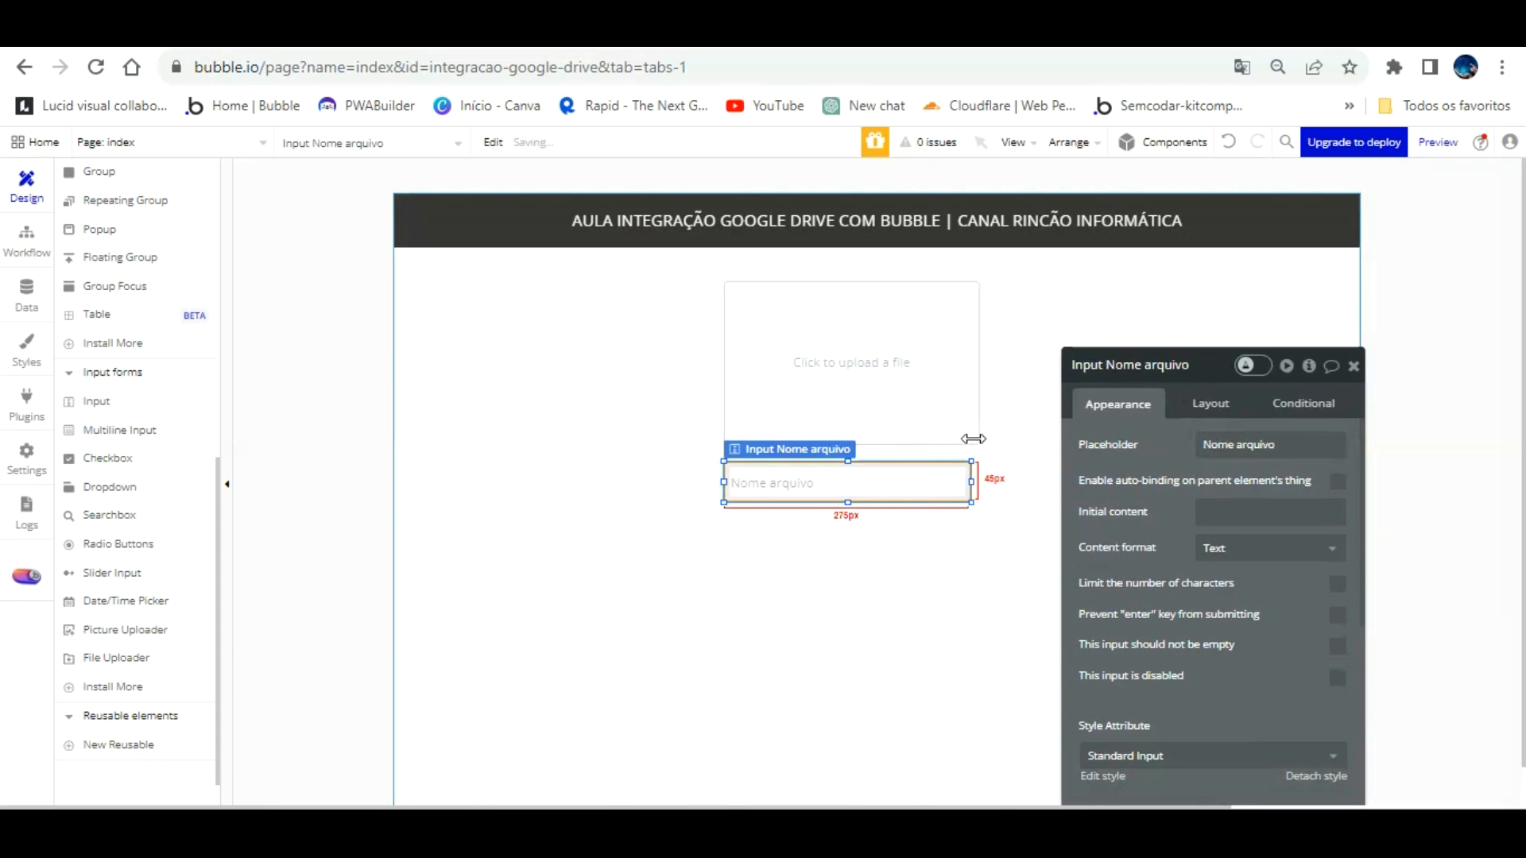
pyautogui.click(903, 532)
pyautogui.click(896, 480)
pyautogui.click(452, 526)
pyautogui.click(204, 438)
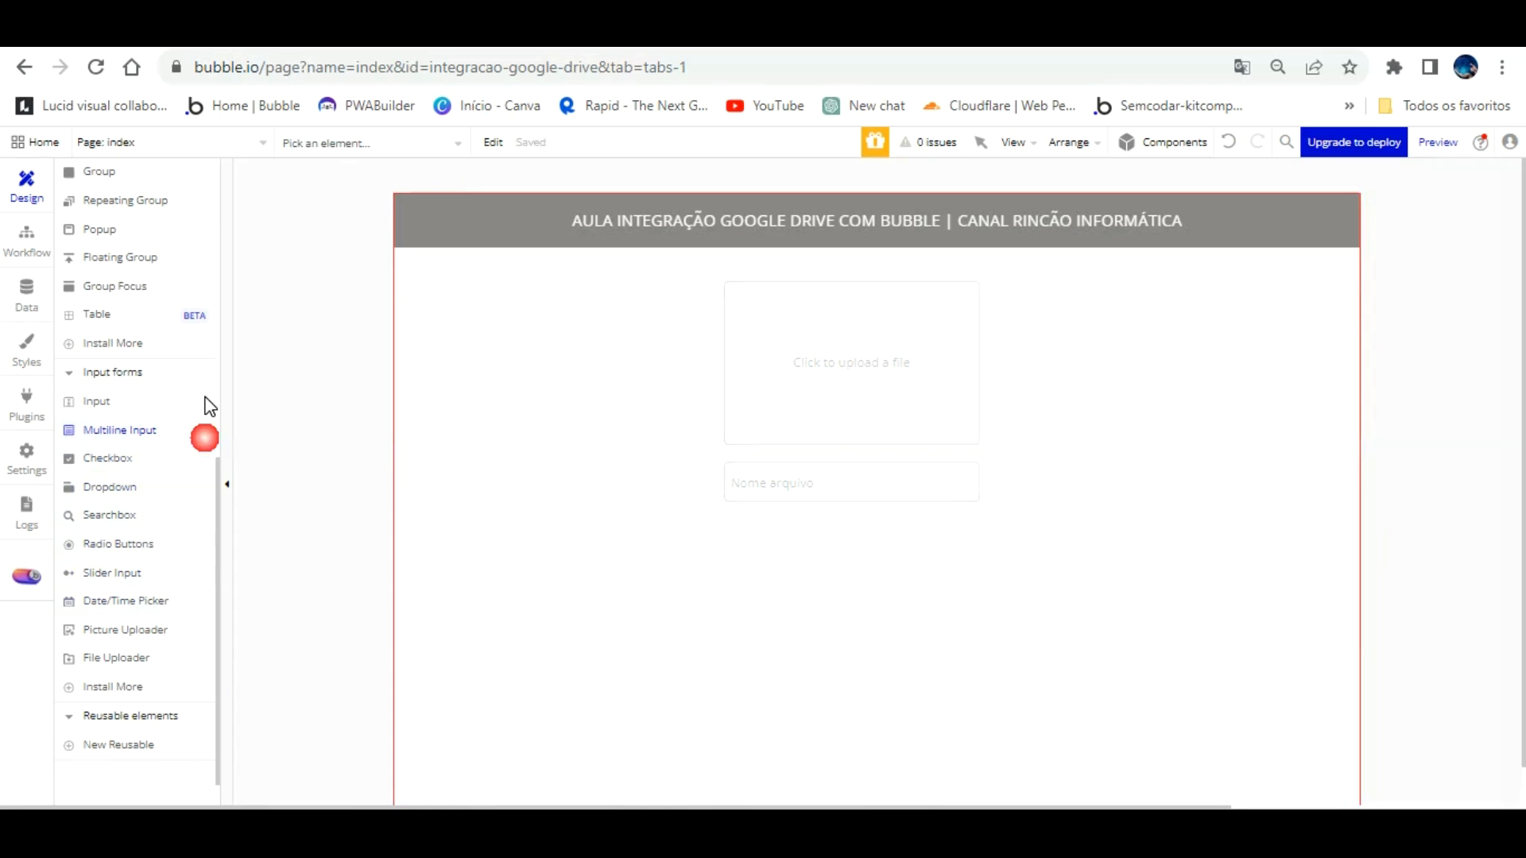
pyautogui.moveTo(727, 524); pyautogui.dragTo(978, 565)
pyautogui.moveTo(949, 513); pyautogui.dragTo(978, 500)
pyautogui.click(1167, 462)
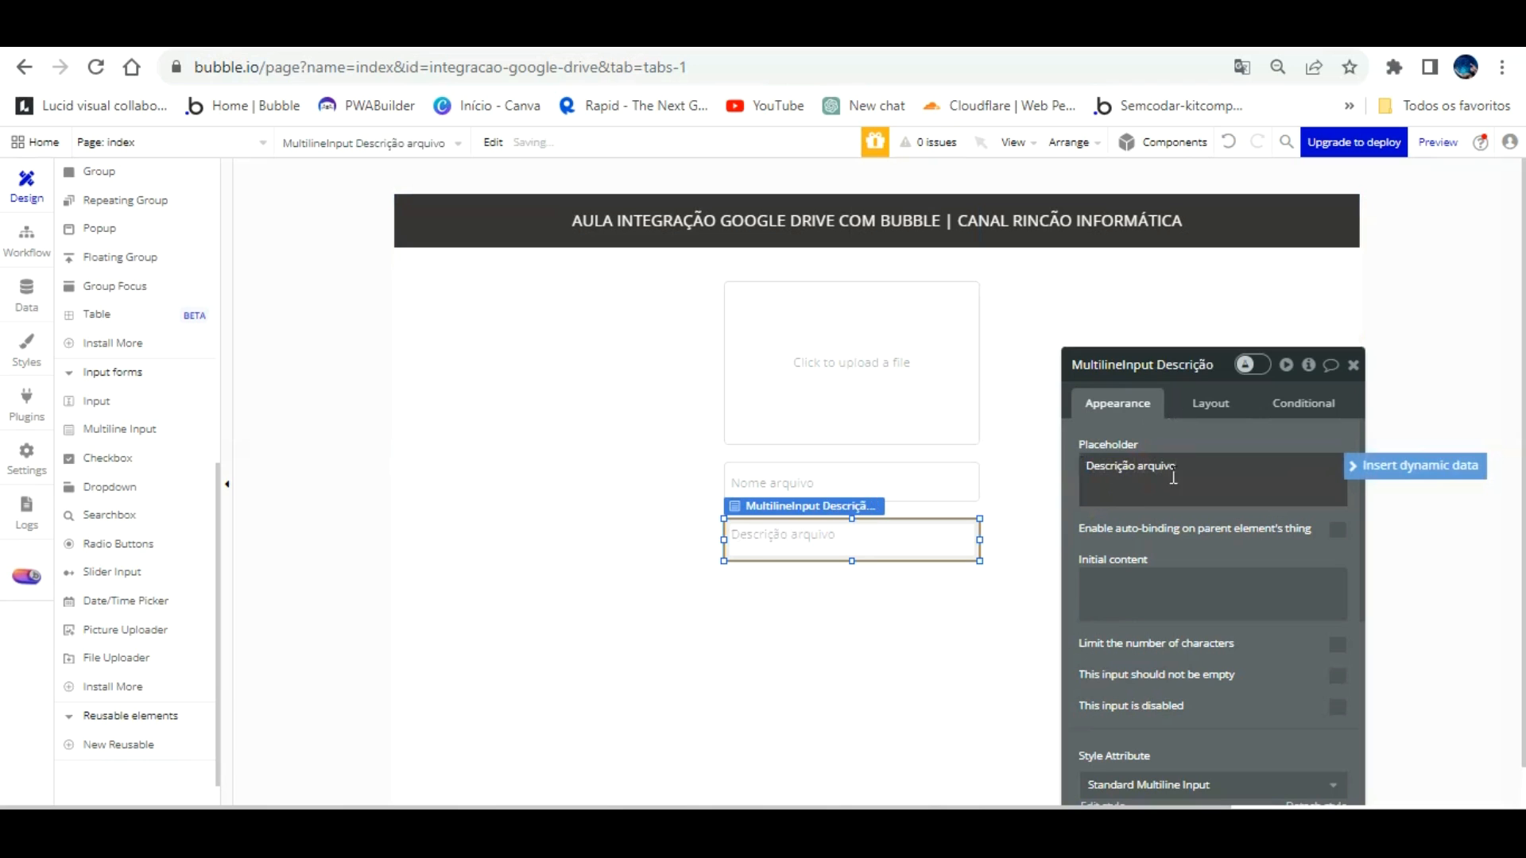
pyautogui.click(911, 648)
pyautogui.scroll(3, 111, 294)
pyautogui.scroll(5, 119, 287)
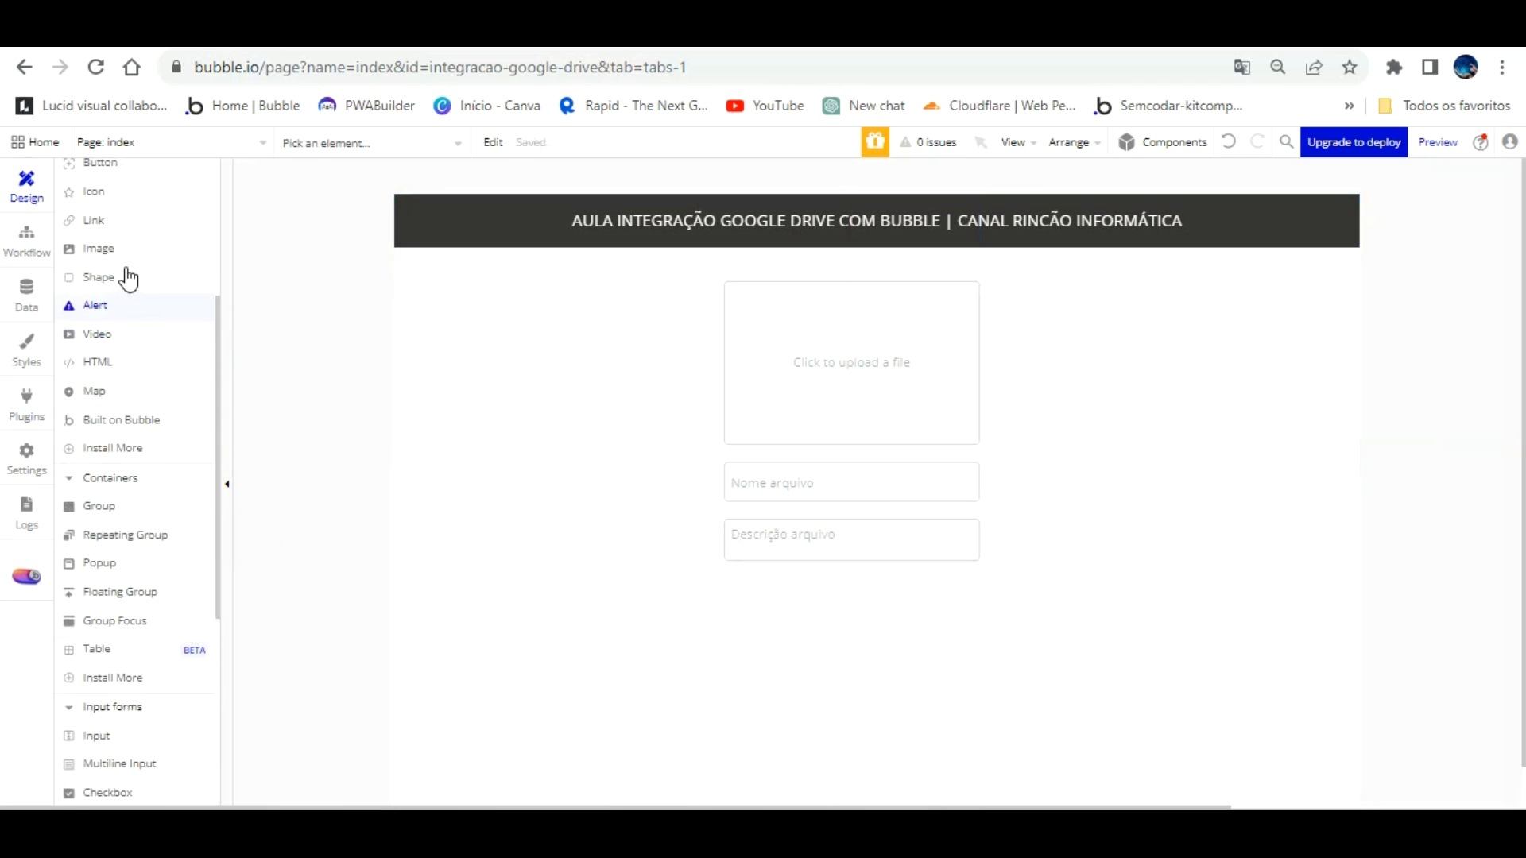
pyautogui.click(96, 440)
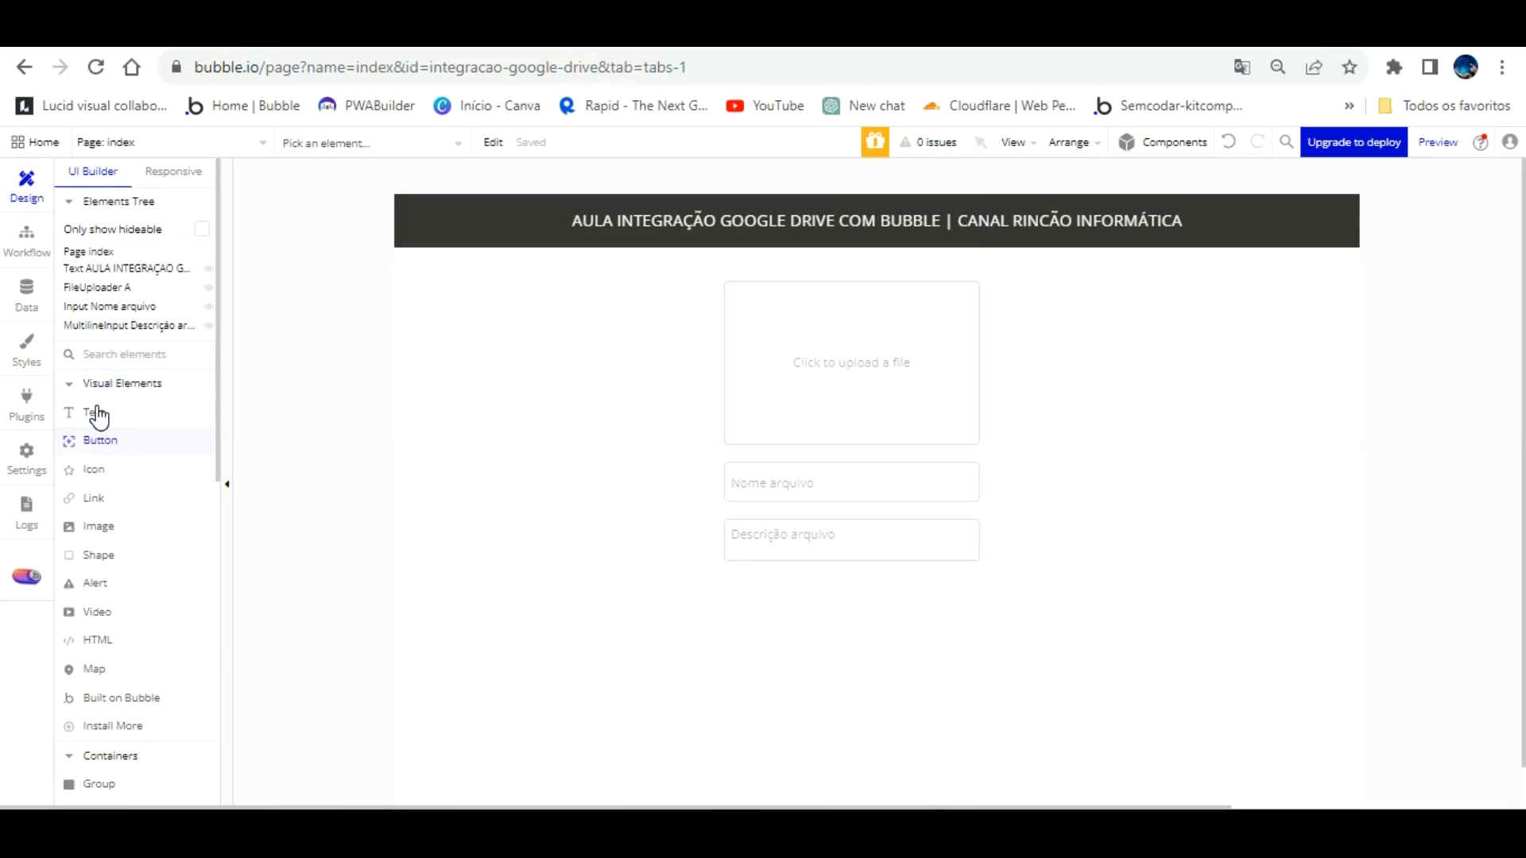
# Step: Draw a button under the description input, widen it to match, and label it 'Carregar arquivo'
pyautogui.moveTo(723, 587)
pyautogui.mouseDown()
pyautogui.moveTo(878, 604)
pyautogui.moveTo(962, 636)
pyautogui.moveTo(948, 628)
pyautogui.mouseUp()
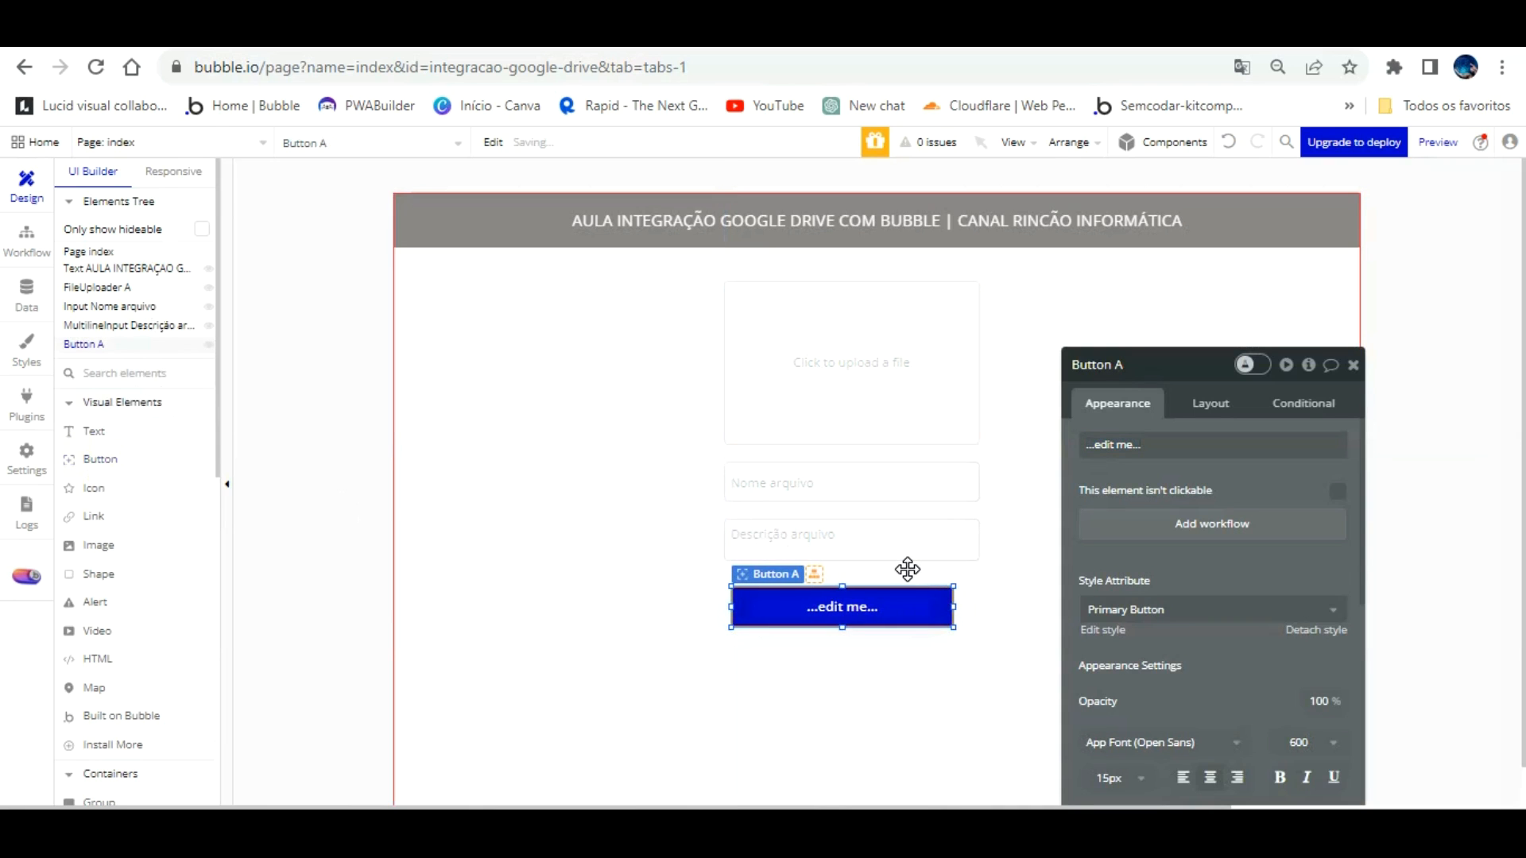
pyautogui.moveTo(945, 607); pyautogui.dragTo(980, 606)
pyautogui.click(1150, 441)
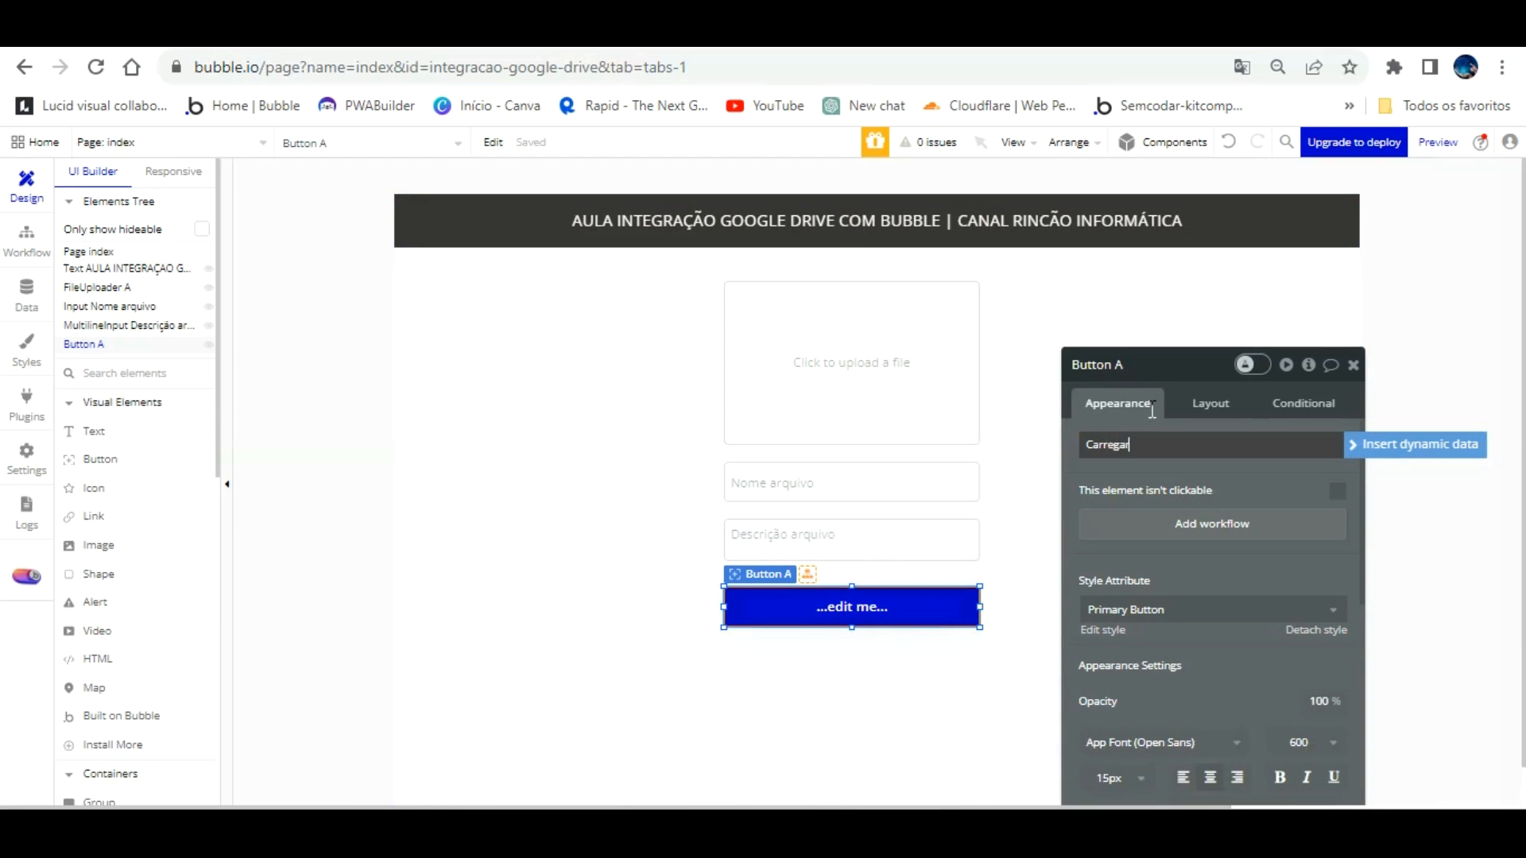
pyautogui.write('Carregar arquivo')
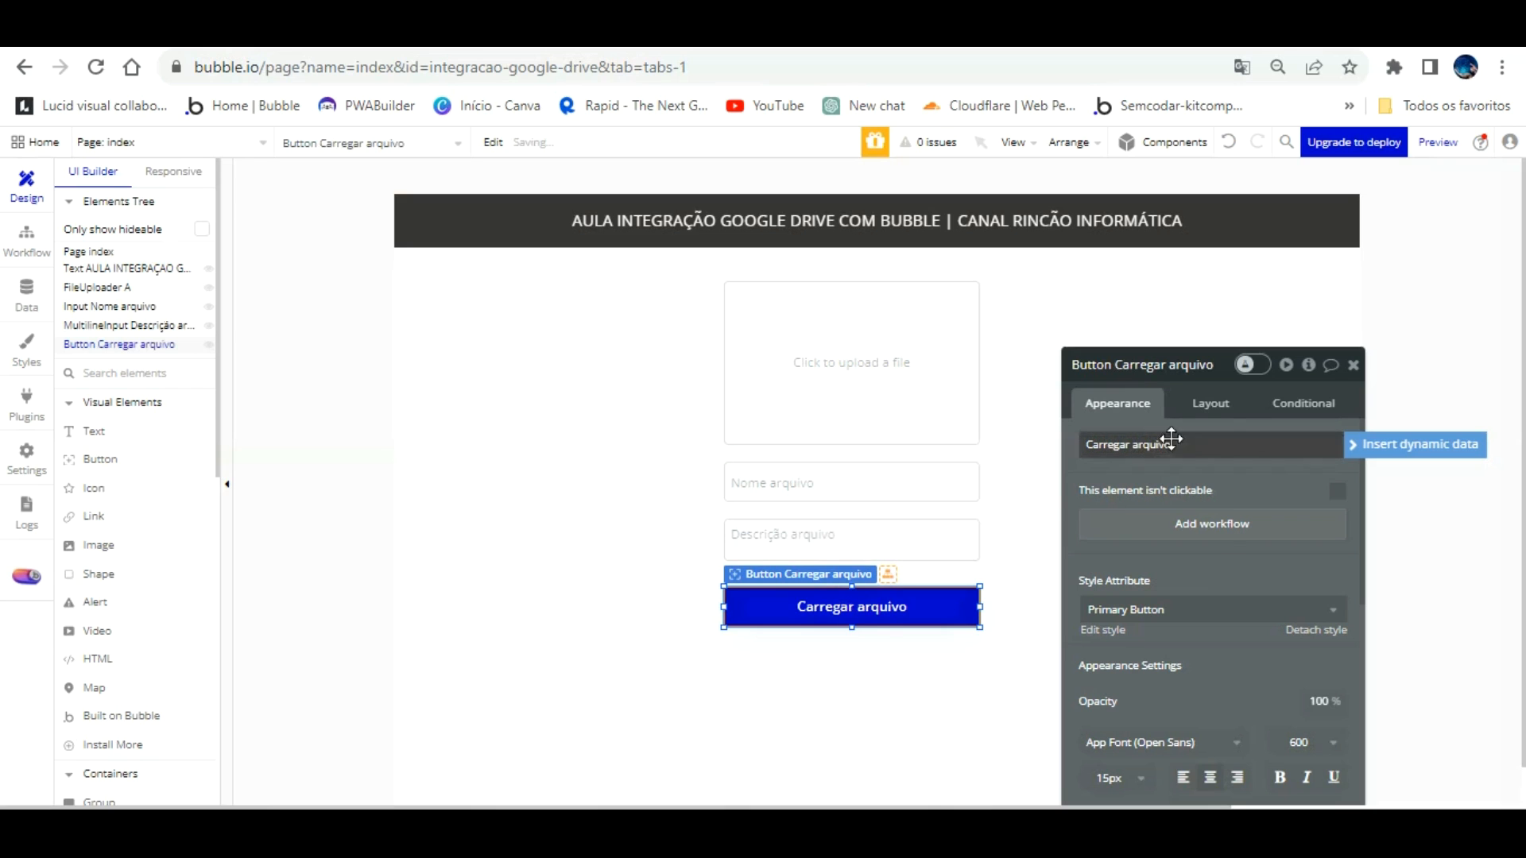
# Step: Detach the button from its shared style and change its background from blue to dark grey
pyautogui.click(1316, 629)
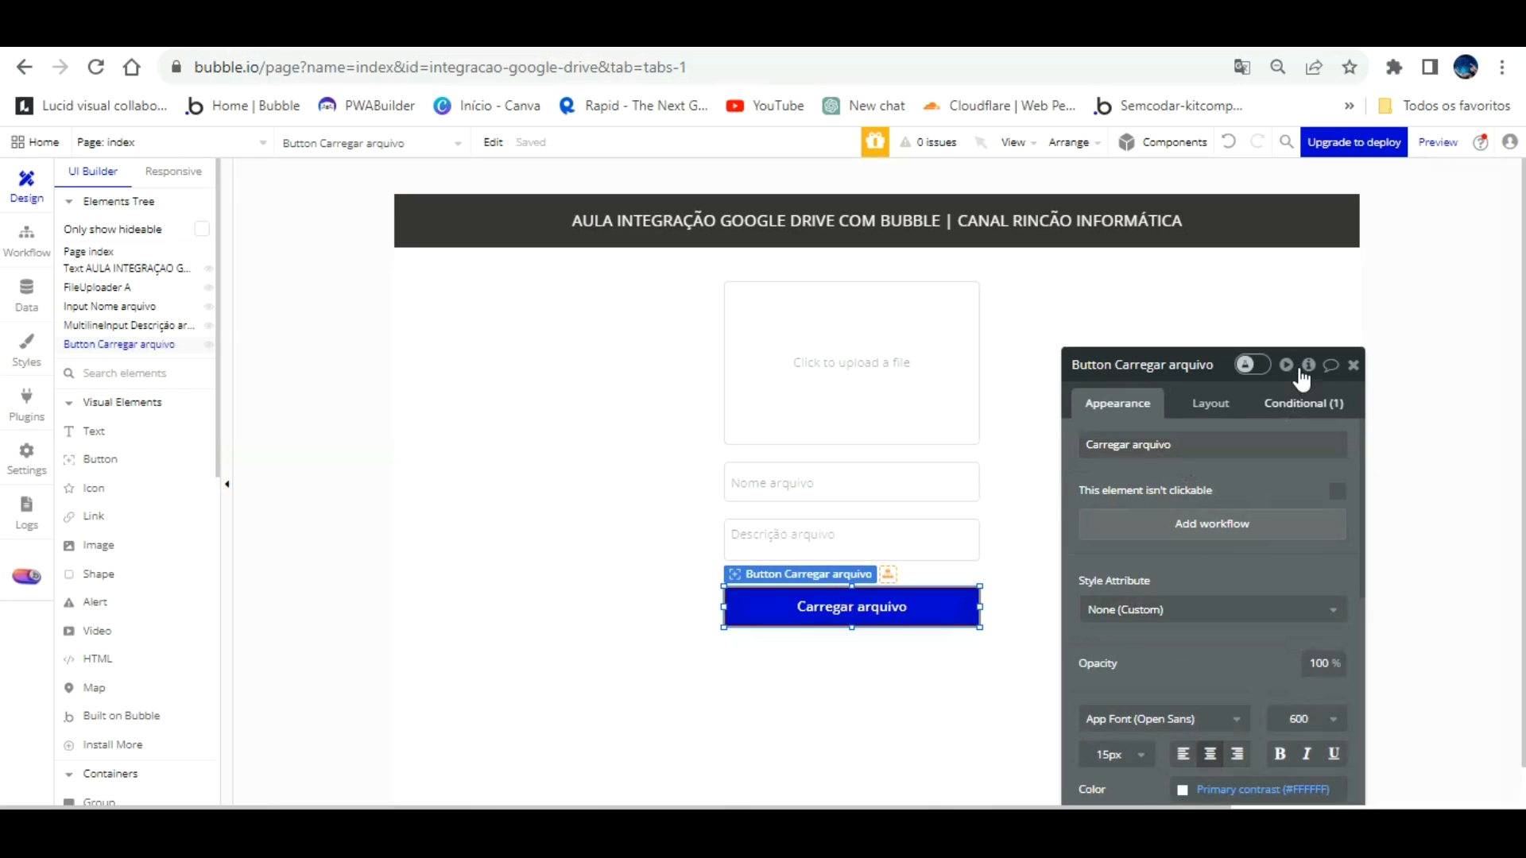
pyautogui.click(1296, 404)
pyautogui.click(1129, 404)
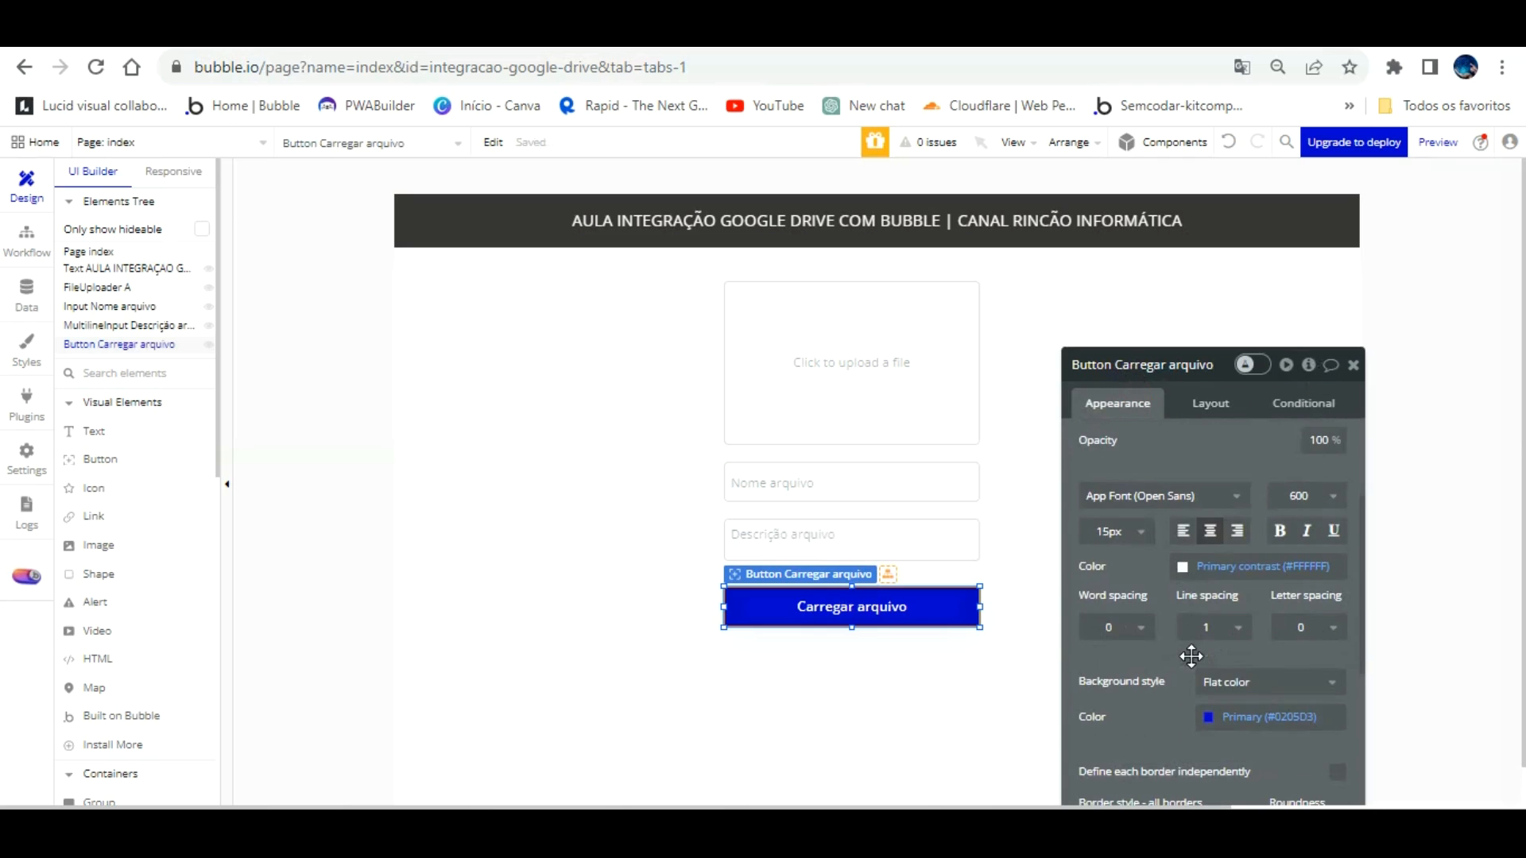
pyautogui.scroll(-2, 1205, 614)
pyautogui.click(1212, 606)
pyautogui.moveTo(1216, 616)
pyautogui.mouseDown()
pyautogui.moveTo(1216, 583)
pyautogui.moveTo(1216, 626)
pyautogui.mouseUp()
pyautogui.click(912, 670)
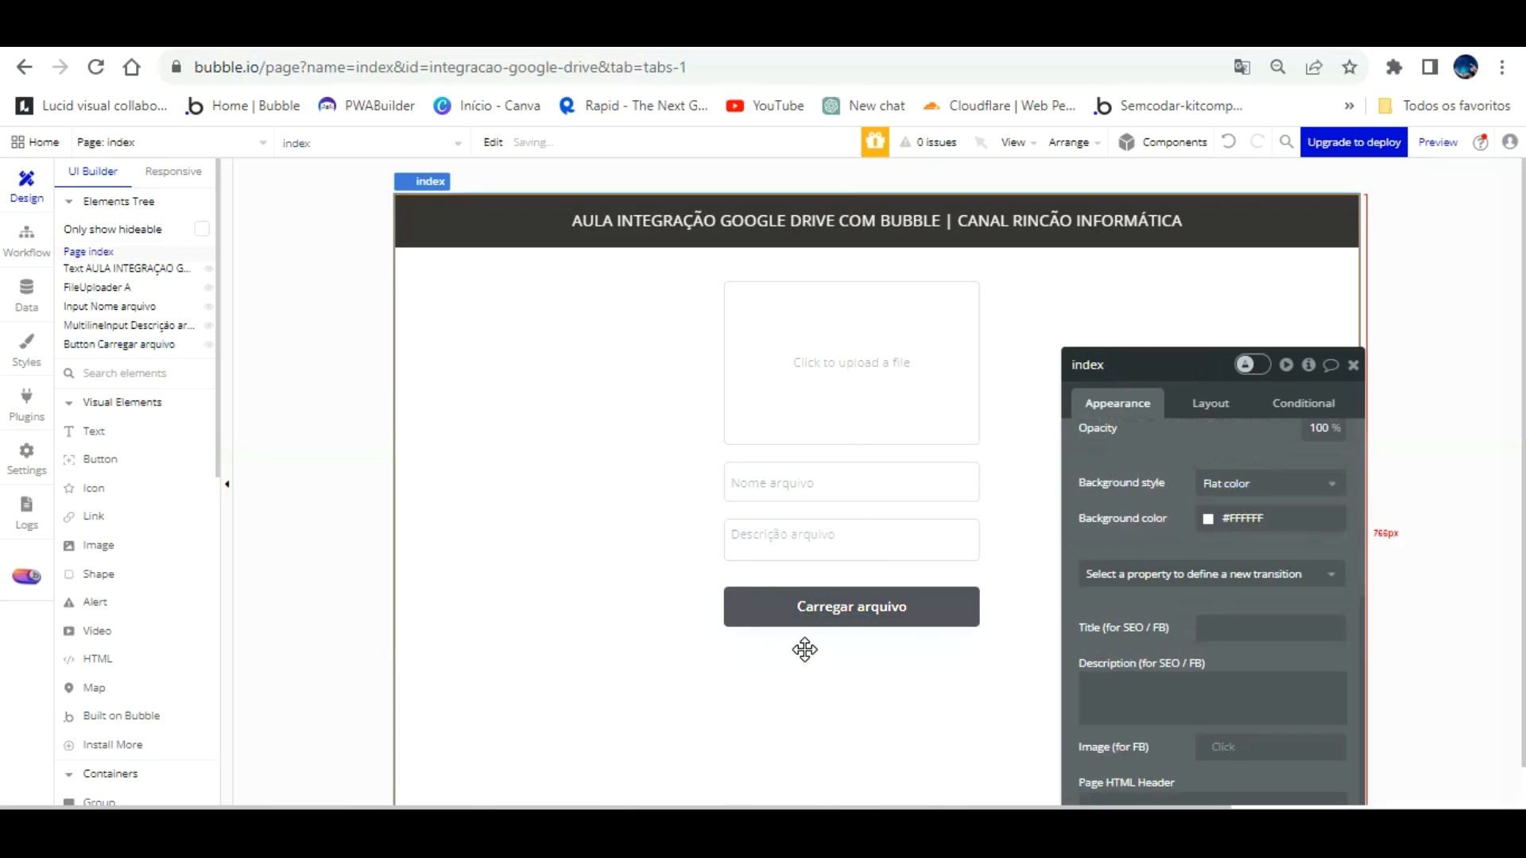
pyautogui.click(842, 346)
pyautogui.scroll(-3, 1157, 413)
pyautogui.scroll(-2, 1175, 477)
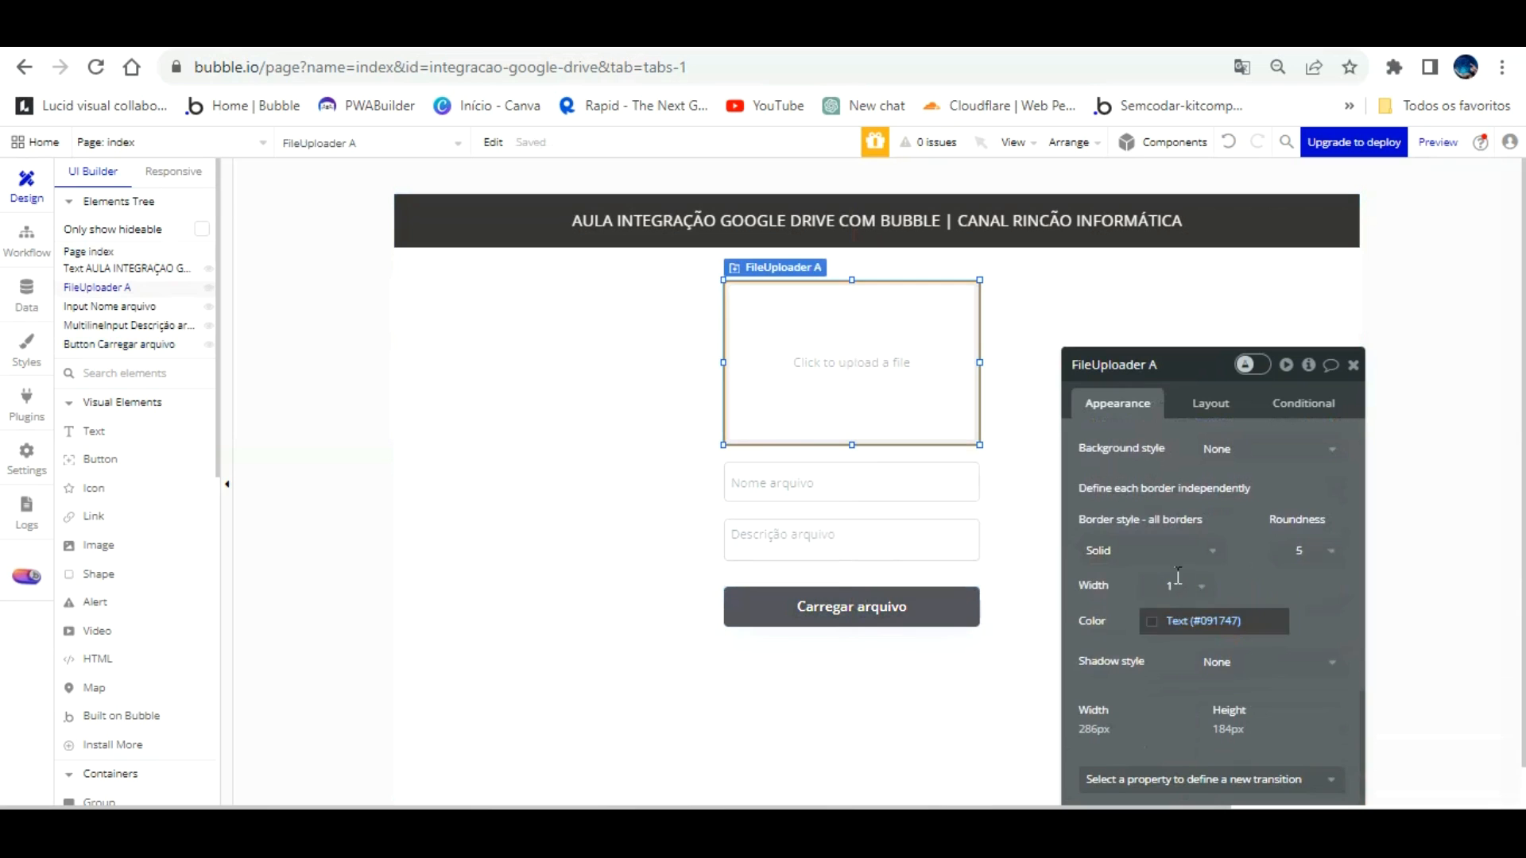
# Step: Give the uploader, Nome arquivo and Descrição arquivo fields navy Text-colour borders
pyautogui.click(1154, 621)
pyautogui.click(1190, 717)
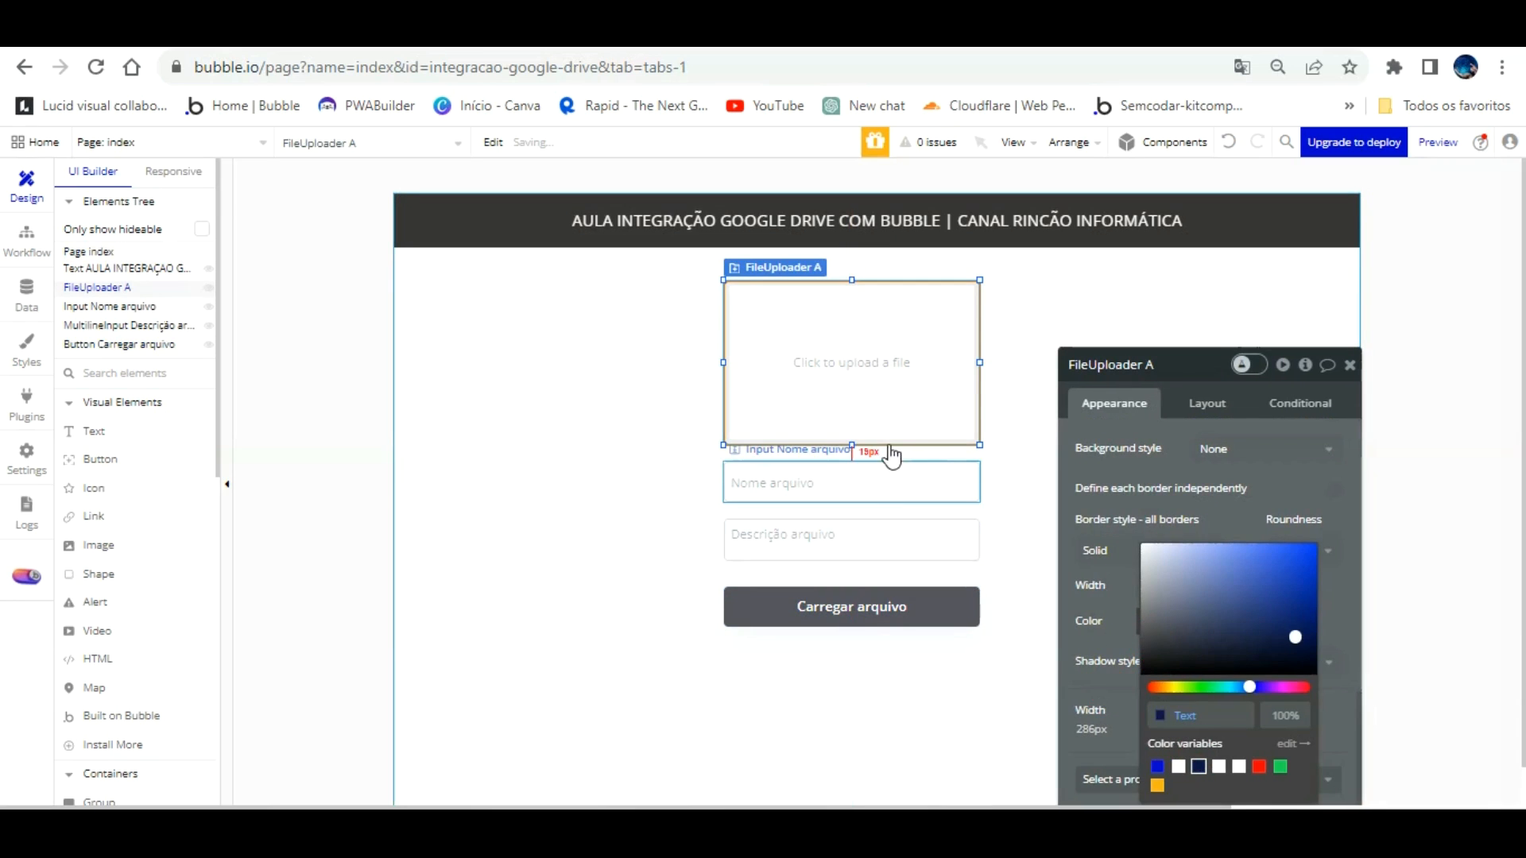
pyautogui.click(926, 481)
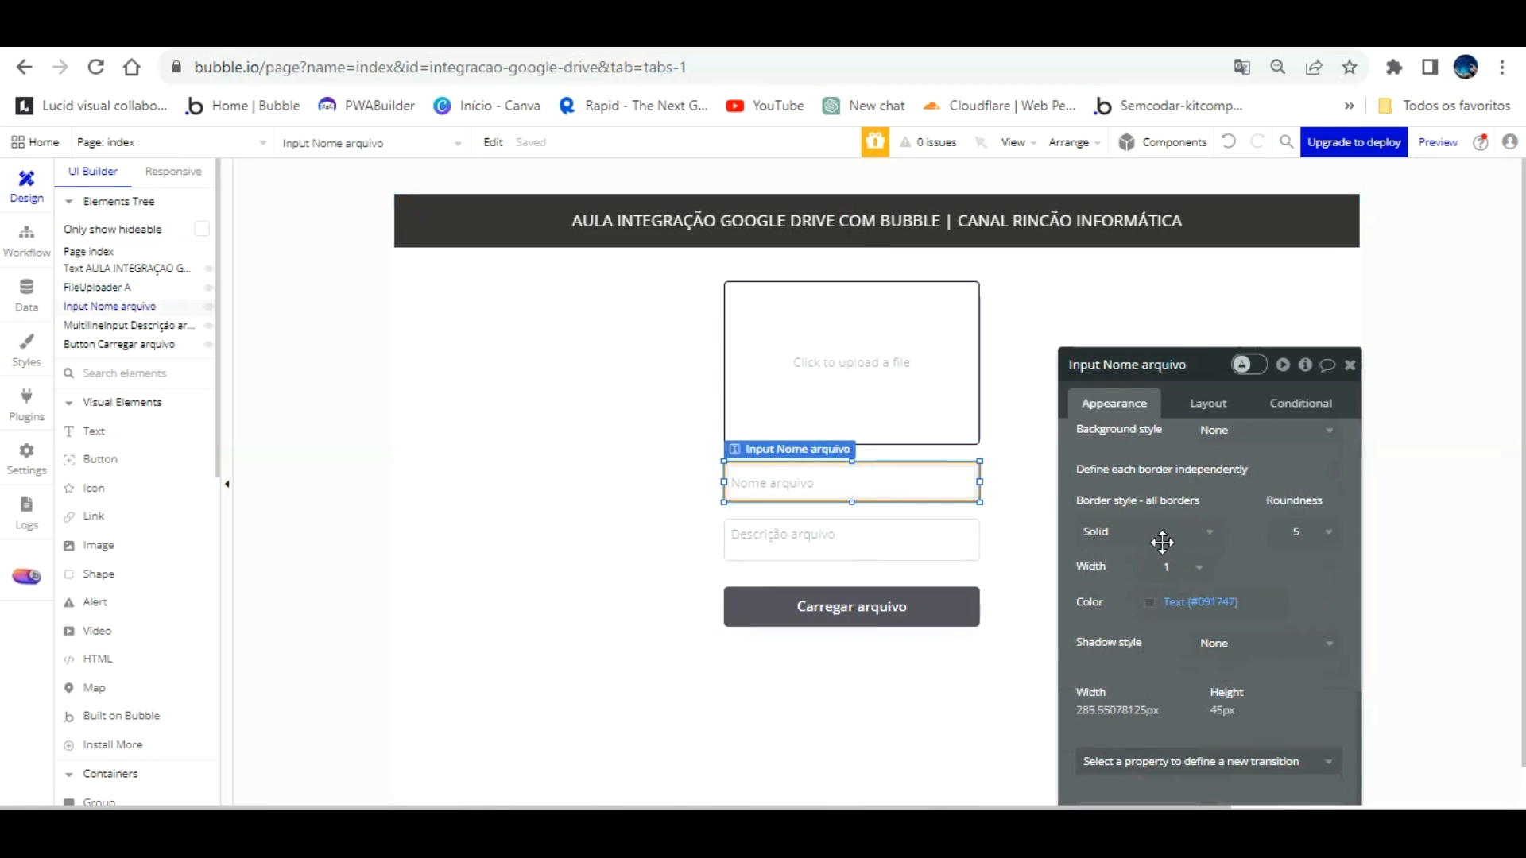
pyautogui.click(1149, 602)
pyautogui.click(1195, 766)
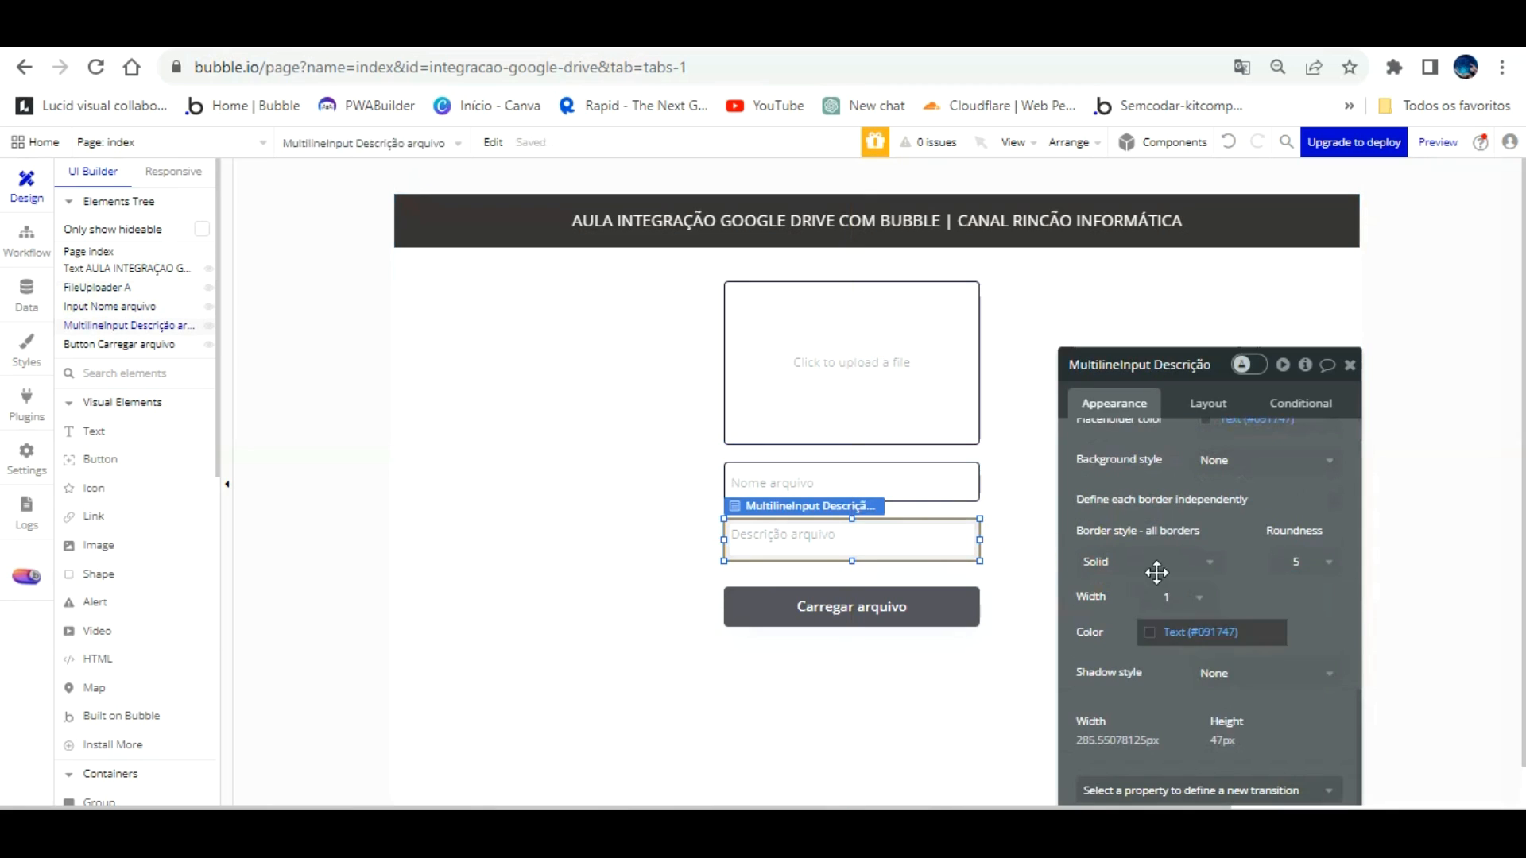
pyautogui.click(1150, 632)
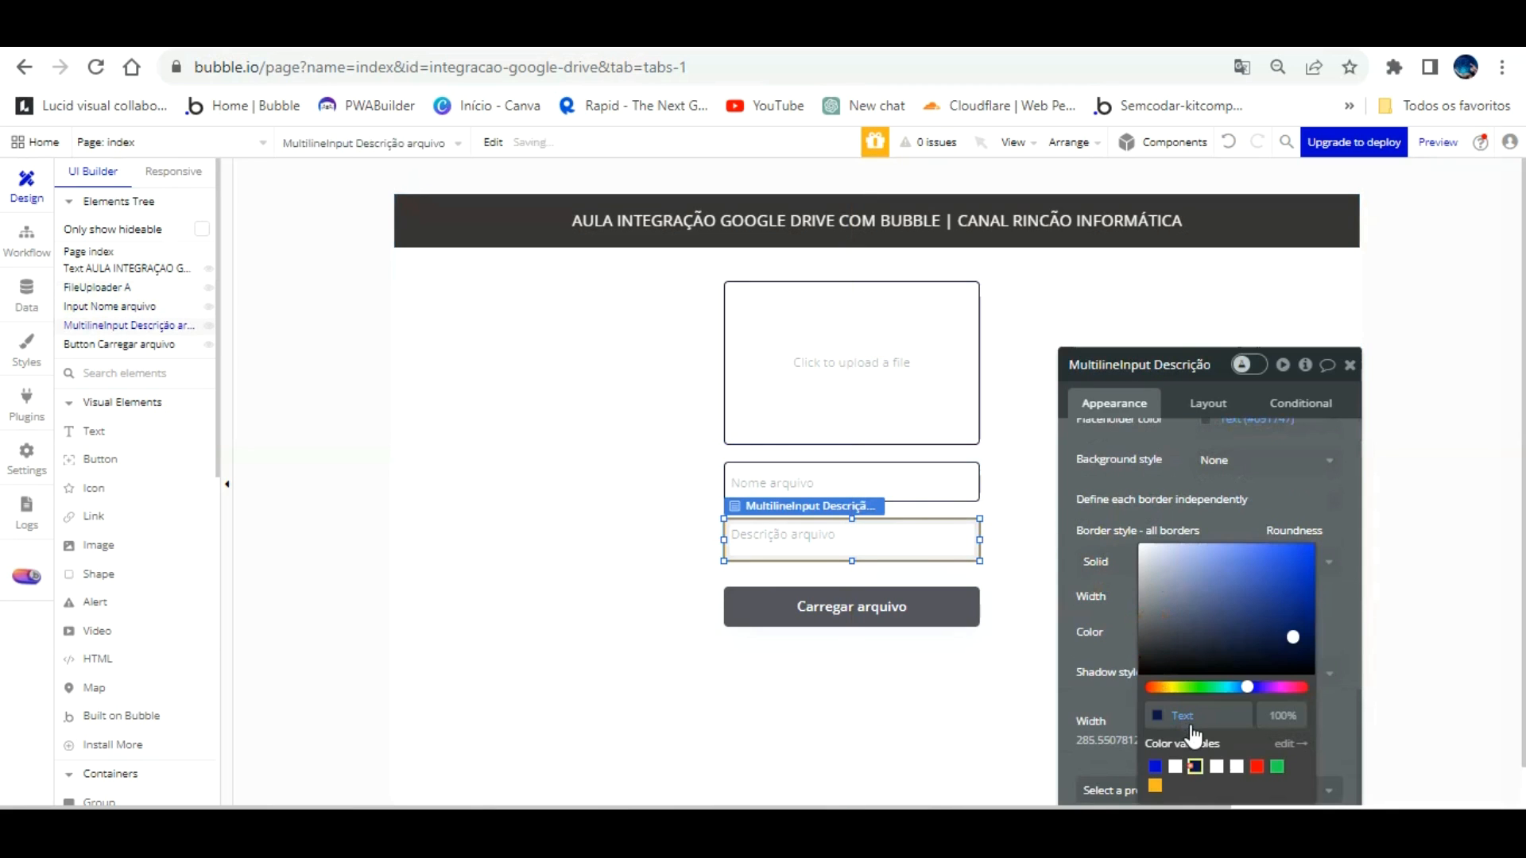
pyautogui.click(644, 361)
# Step: Nudge the uploader, name field and description field up to tighten the spacing
pyautogui.click(910, 342)
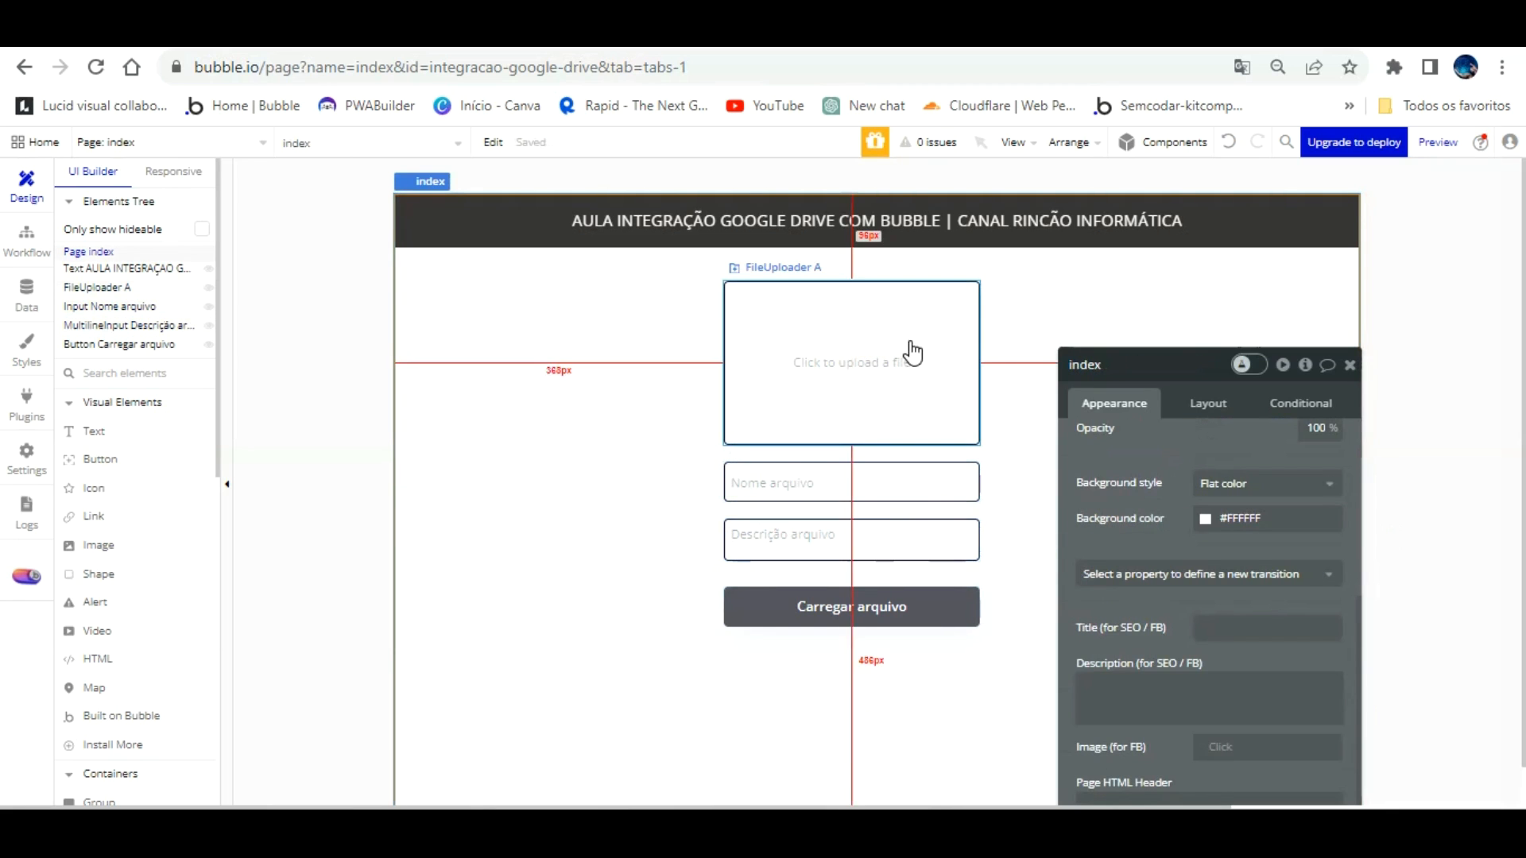
pyautogui.press('Up')
pyautogui.press('Up')
pyautogui.press('Up')
pyautogui.press('Up')
pyautogui.press('Up')
pyautogui.press('Up')
pyautogui.press('Up')
pyautogui.press('Up')
pyautogui.press('Up')
pyautogui.press('Up')
pyautogui.press('Up')
pyautogui.press('Up')
pyautogui.press('Up')
pyautogui.press('Up')
pyautogui.press('Up')
pyautogui.press('Up')
pyautogui.press('Up')
pyautogui.press('Up')
pyautogui.press('Up')
pyautogui.press('Up')
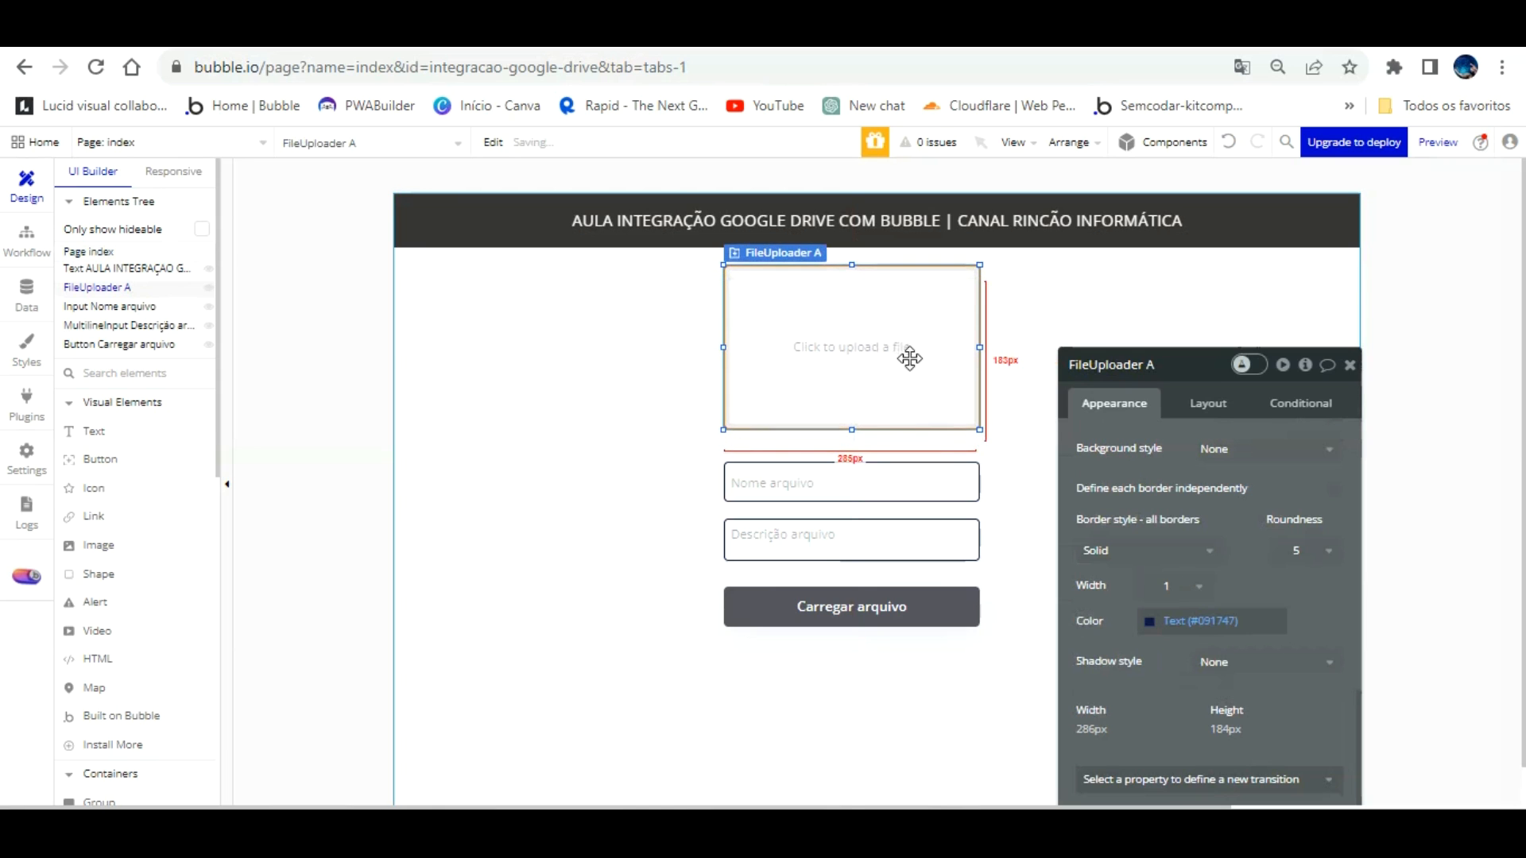
pyautogui.click(905, 472)
pyautogui.press('Up')
pyautogui.press('Up')
pyautogui.press('Up')
pyautogui.press('Up')
pyautogui.press('Up')
pyautogui.press('Up')
pyautogui.press('Up')
pyautogui.press('Up')
pyautogui.press('Up')
pyautogui.press('Up')
pyautogui.press('Up')
pyautogui.press('Up')
pyautogui.press('Up')
pyautogui.press('Up')
pyautogui.press('Up')
pyautogui.press('Up')
pyautogui.press('Up')
pyautogui.press('Up')
pyautogui.press('Up')
pyautogui.press('Up')
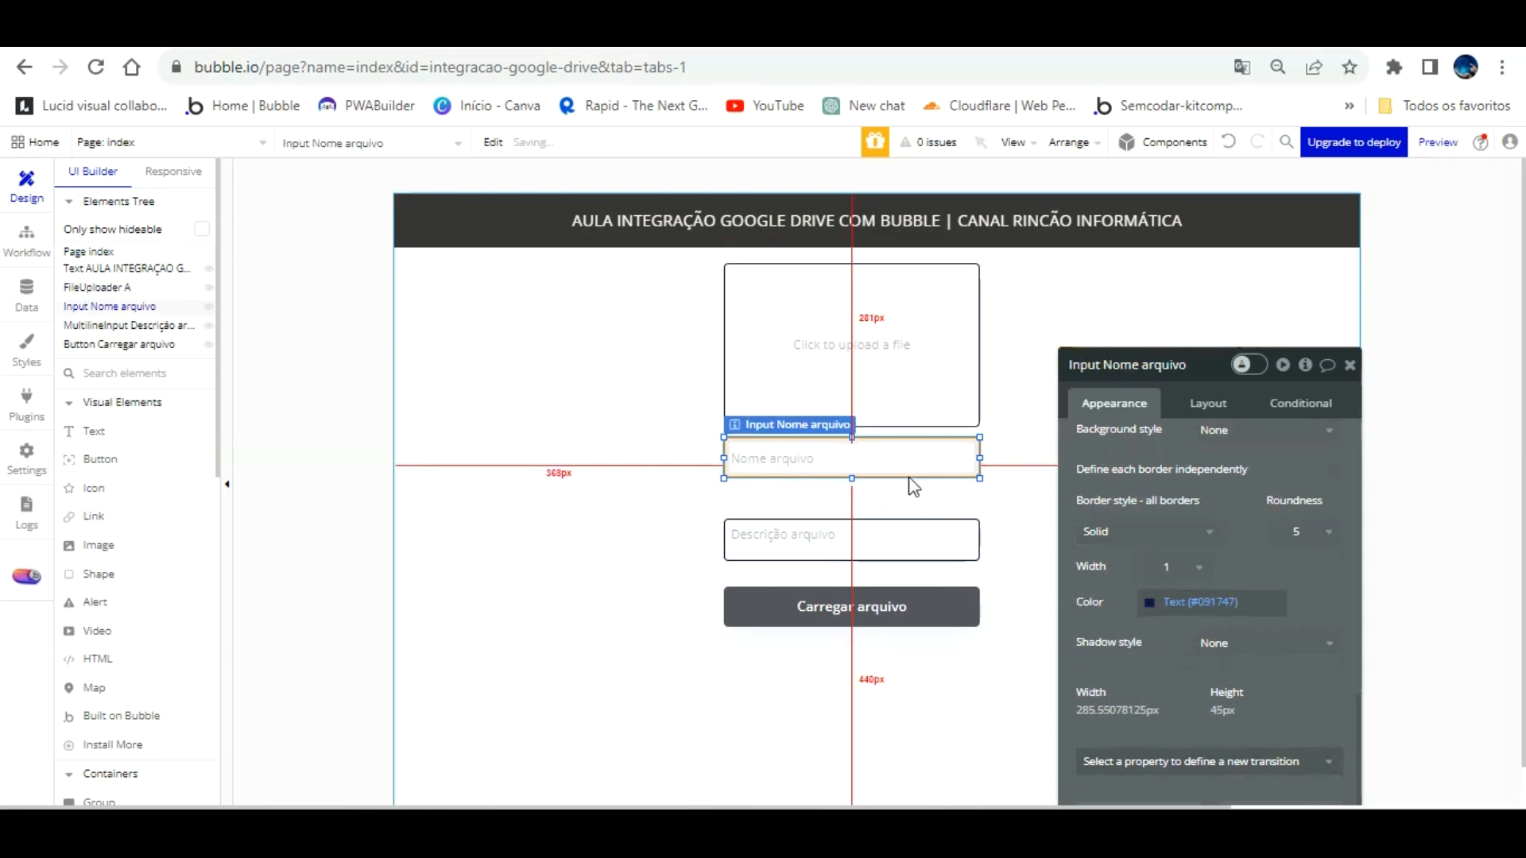
pyautogui.click(909, 522)
pyautogui.press('Up')
pyautogui.press('Up')
pyautogui.press('Up')
pyautogui.press('Up')
pyautogui.press('Up')
pyautogui.press('Up')
pyautogui.press('Up')
pyautogui.press('Up')
pyautogui.press('Up')
pyautogui.press('Up')
pyautogui.press('Up')
pyautogui.press('Up')
# Step: Nudge the description field and Carregar arquivo button further up so the form is evenly stacked
pyautogui.press('Up')
pyautogui.press('Up')
pyautogui.press('Up')
pyautogui.press('Up')
pyautogui.press('Up')
pyautogui.press('Up')
pyautogui.press('Up')
pyautogui.press('Up')
pyautogui.press('Up')
pyautogui.press('Up')
pyautogui.press('Up')
pyautogui.press('Up')
pyautogui.press('Up')
pyautogui.press('Up')
pyautogui.press('Up')
pyautogui.click(886, 607)
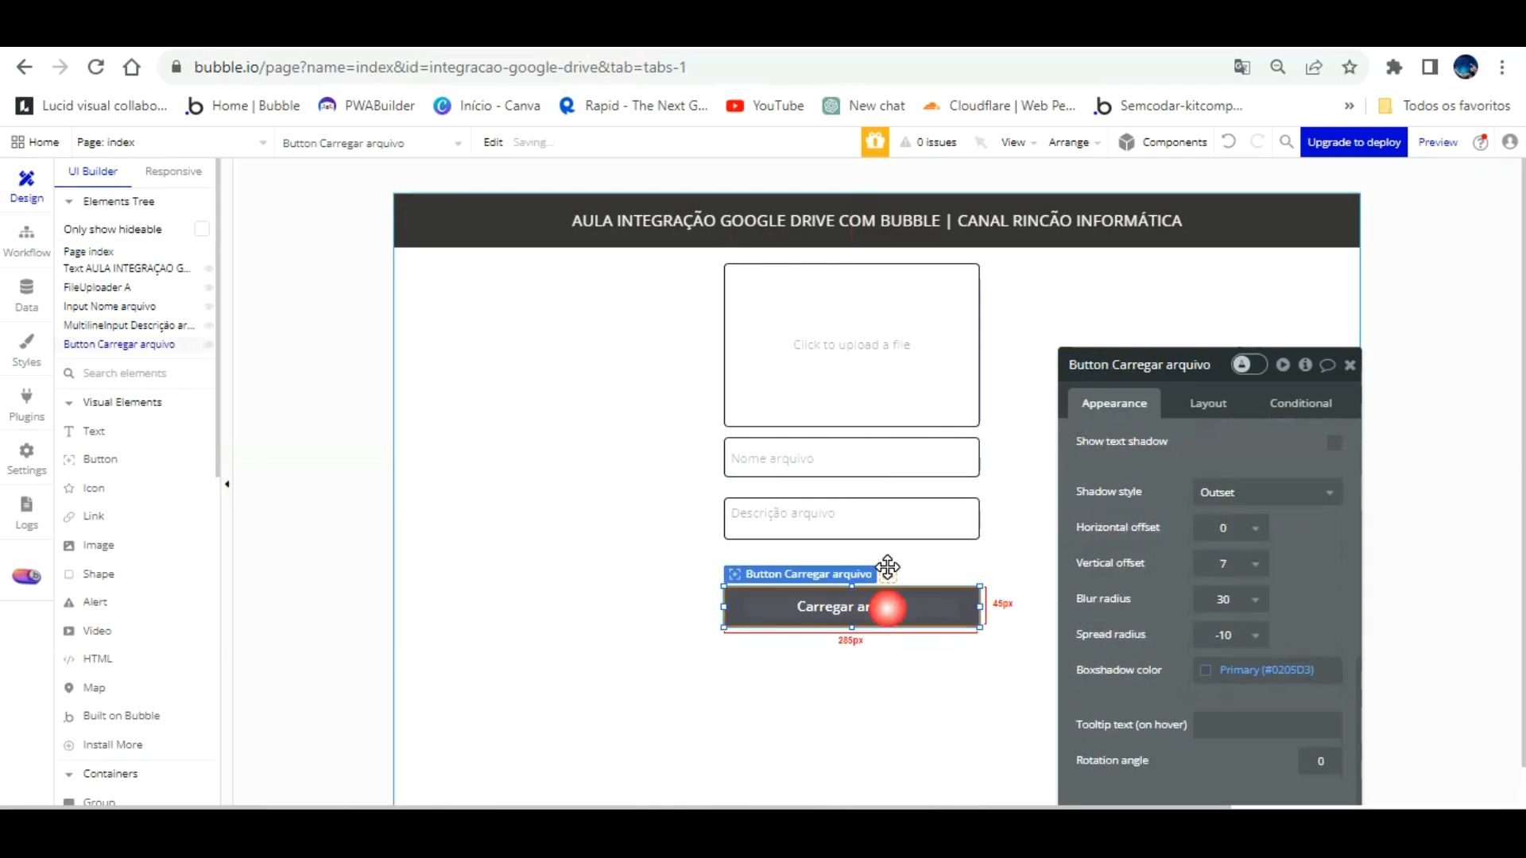
pyautogui.press('Up')
pyautogui.press('Up')
pyautogui.press('Up')
pyautogui.press('Up')
pyautogui.press('Up')
pyautogui.press('Up')
pyautogui.press('Up')
pyautogui.press('Up')
pyautogui.press('Up')
pyautogui.press('Up')
pyautogui.press('Up')
pyautogui.press('Up')
pyautogui.press('Up')
pyautogui.press('Up')
pyautogui.press('Up')
pyautogui.press('Up')
pyautogui.press('Up')
pyautogui.press('Up')
pyautogui.press('Up')
pyautogui.press('Up')
pyautogui.click(943, 513)
pyautogui.press('Up')
pyautogui.press('Up')
pyautogui.press('Up')
pyautogui.press('Up')
pyautogui.press('Up')
pyautogui.press('Up')
pyautogui.press('Up')
pyautogui.press('Up')
pyautogui.press('Up')
pyautogui.press('Up')
pyautogui.click(937, 574)
pyautogui.press('Up')
pyautogui.press('Up')
pyautogui.press('Up')
pyautogui.press('Up')
pyautogui.press('Up')
pyautogui.press('Up')
pyautogui.press('Up')
pyautogui.press('Up')
pyautogui.press('Up')
pyautogui.press('Up')
pyautogui.press('Up')
pyautogui.press('Up')
pyautogui.press('Up')
pyautogui.press('Up')
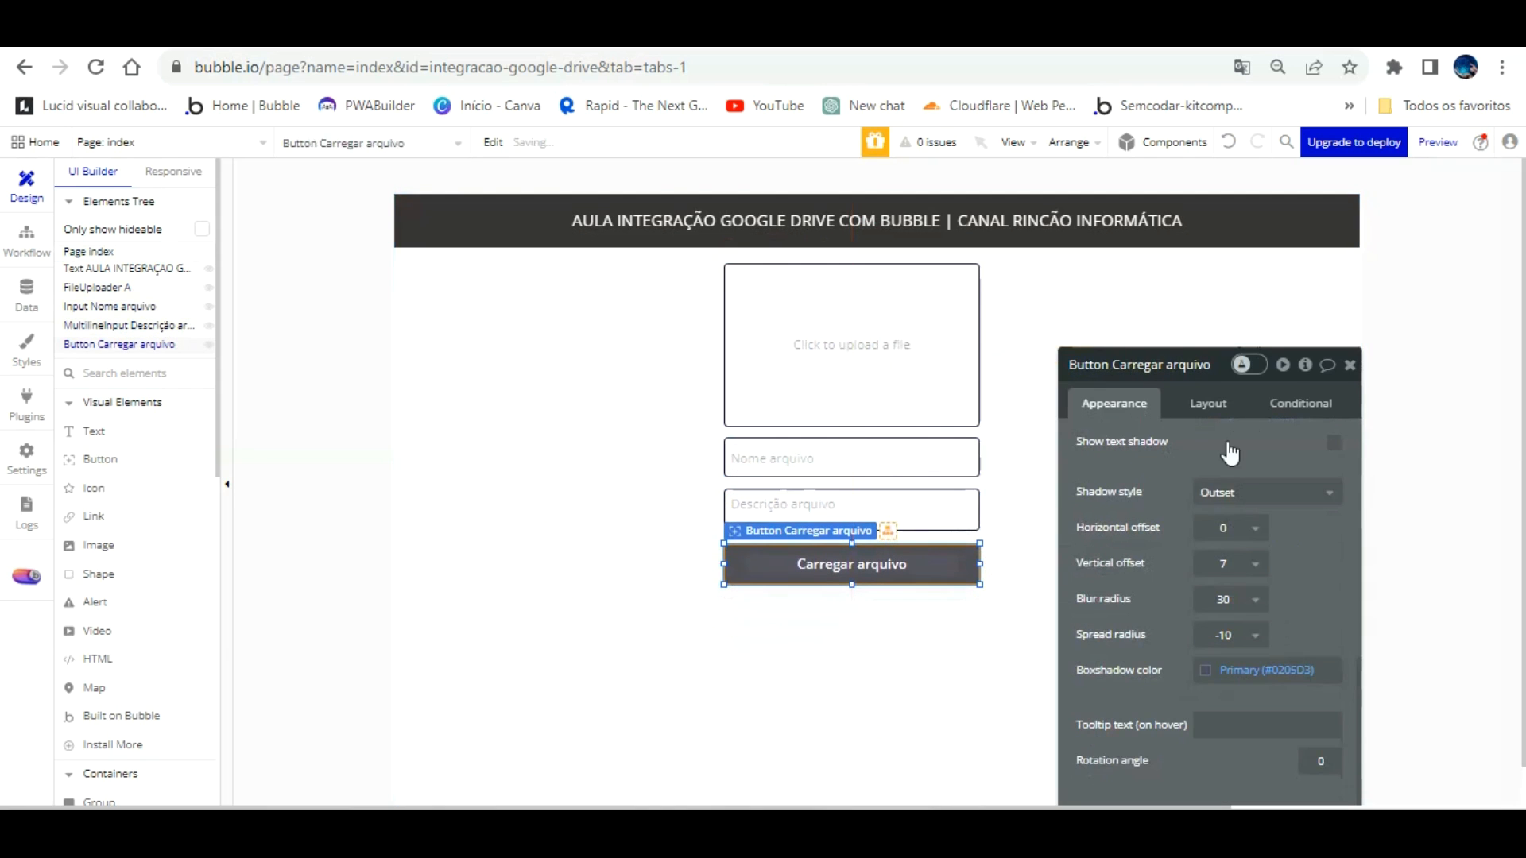
pyautogui.click(1351, 365)
pyautogui.click(620, 358)
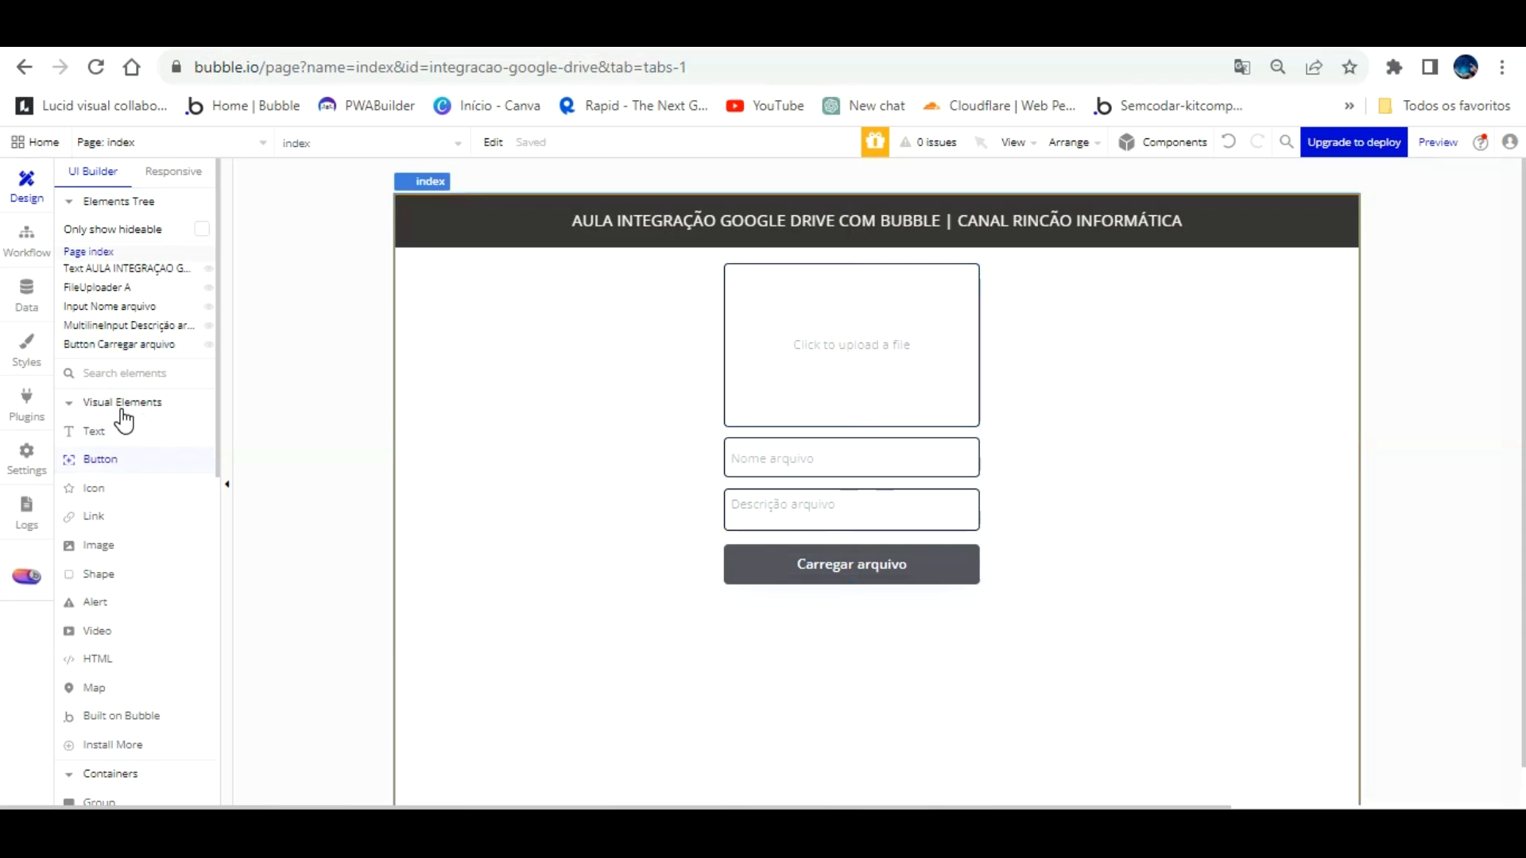
pyautogui.click(121, 456)
# Step: Draw a new button to the left of the upload form
pyautogui.moveTo(445, 344)
pyautogui.mouseDown()
pyautogui.moveTo(521, 389)
pyautogui.moveTo(561, 390)
pyautogui.moveTo(562, 348)
pyautogui.mouseUp()
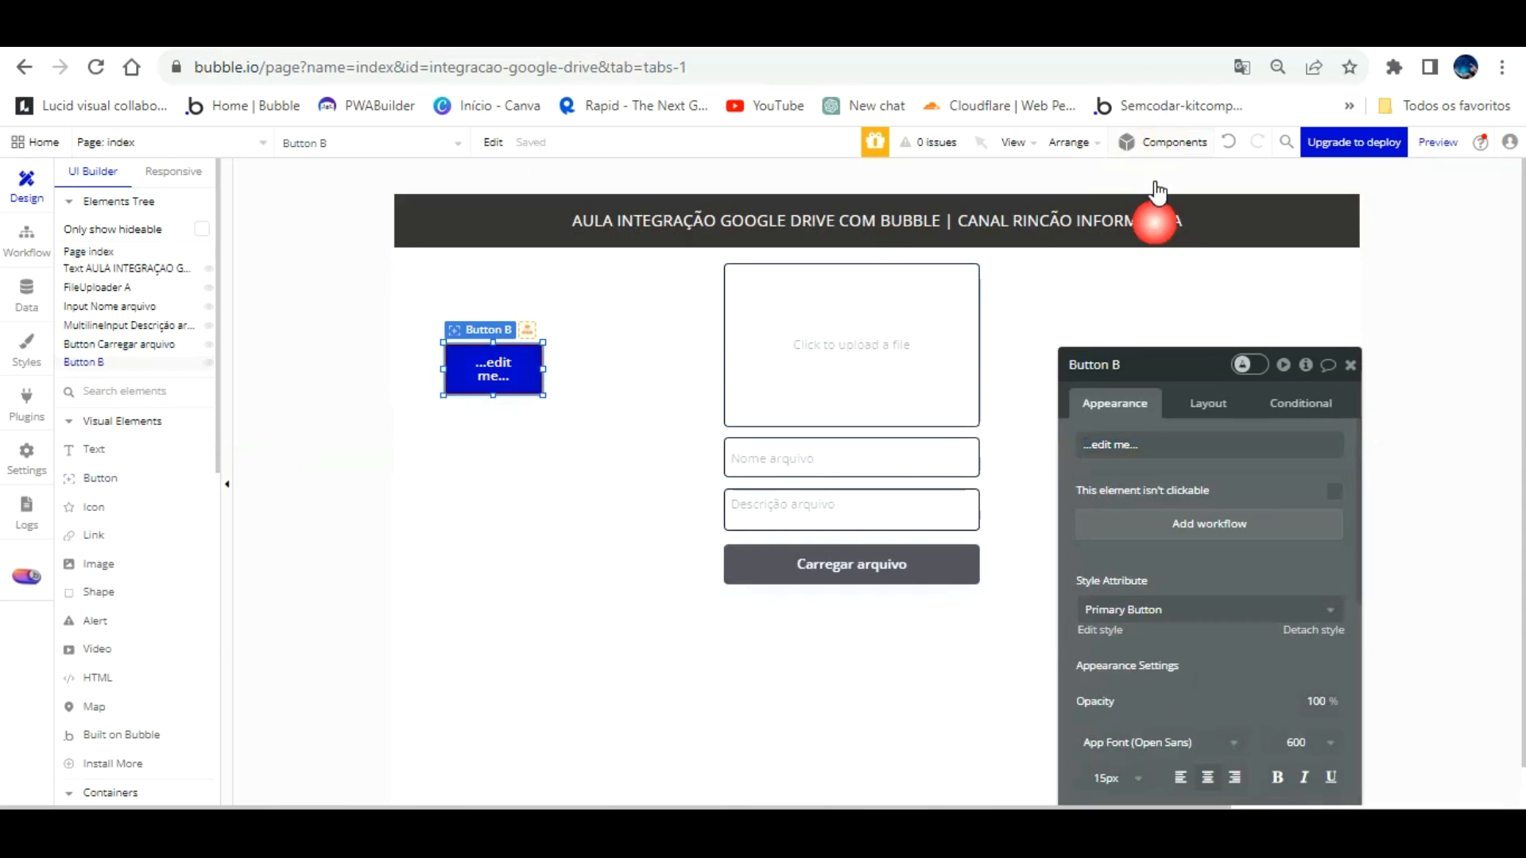
pyautogui.click(1162, 144)
pyautogui.scroll(-5, 1346, 310)
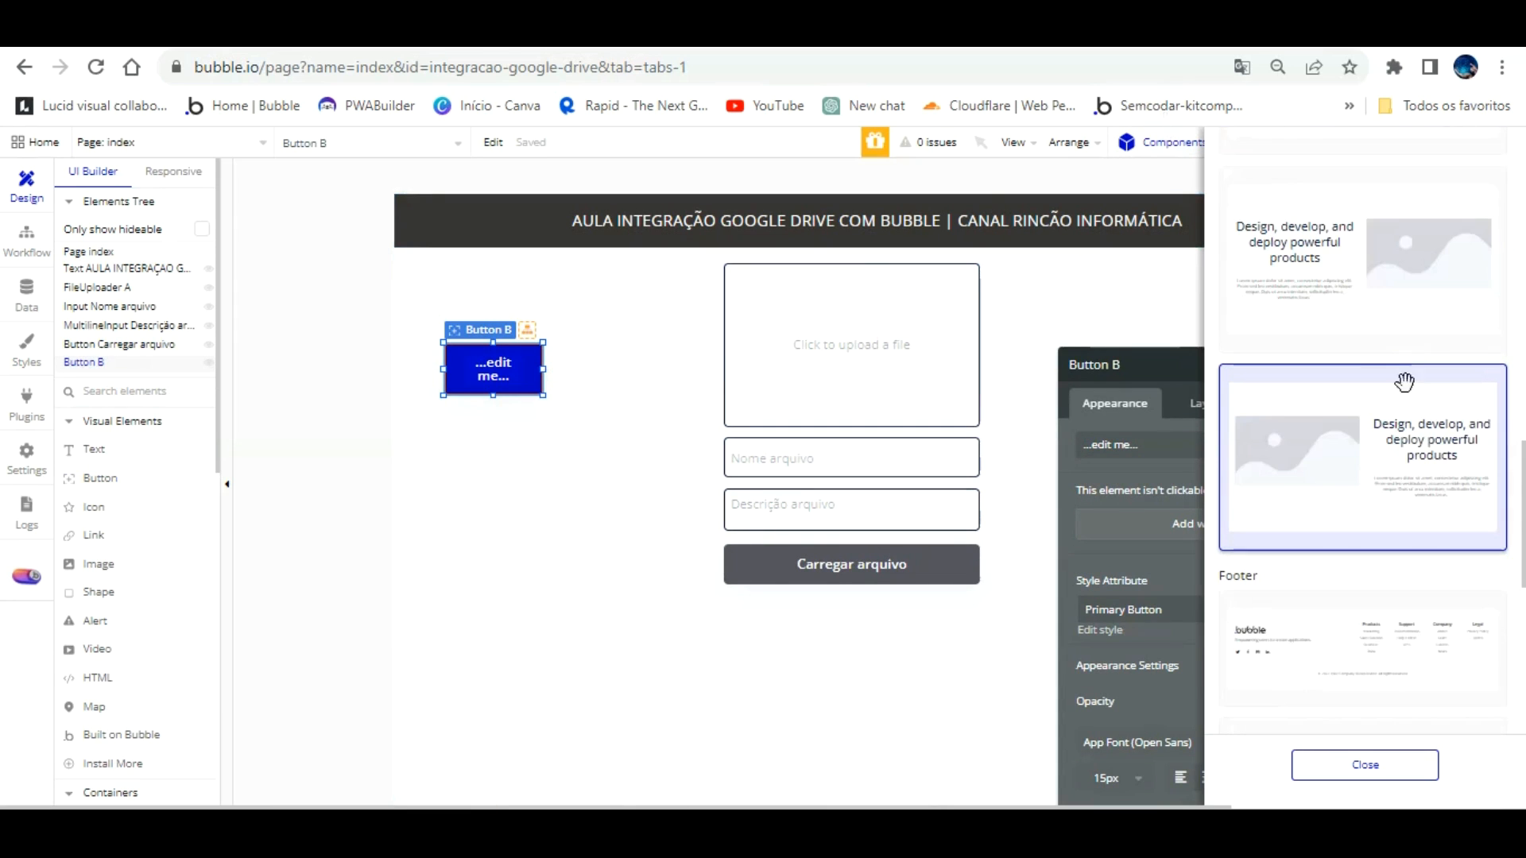
pyautogui.click(496, 581)
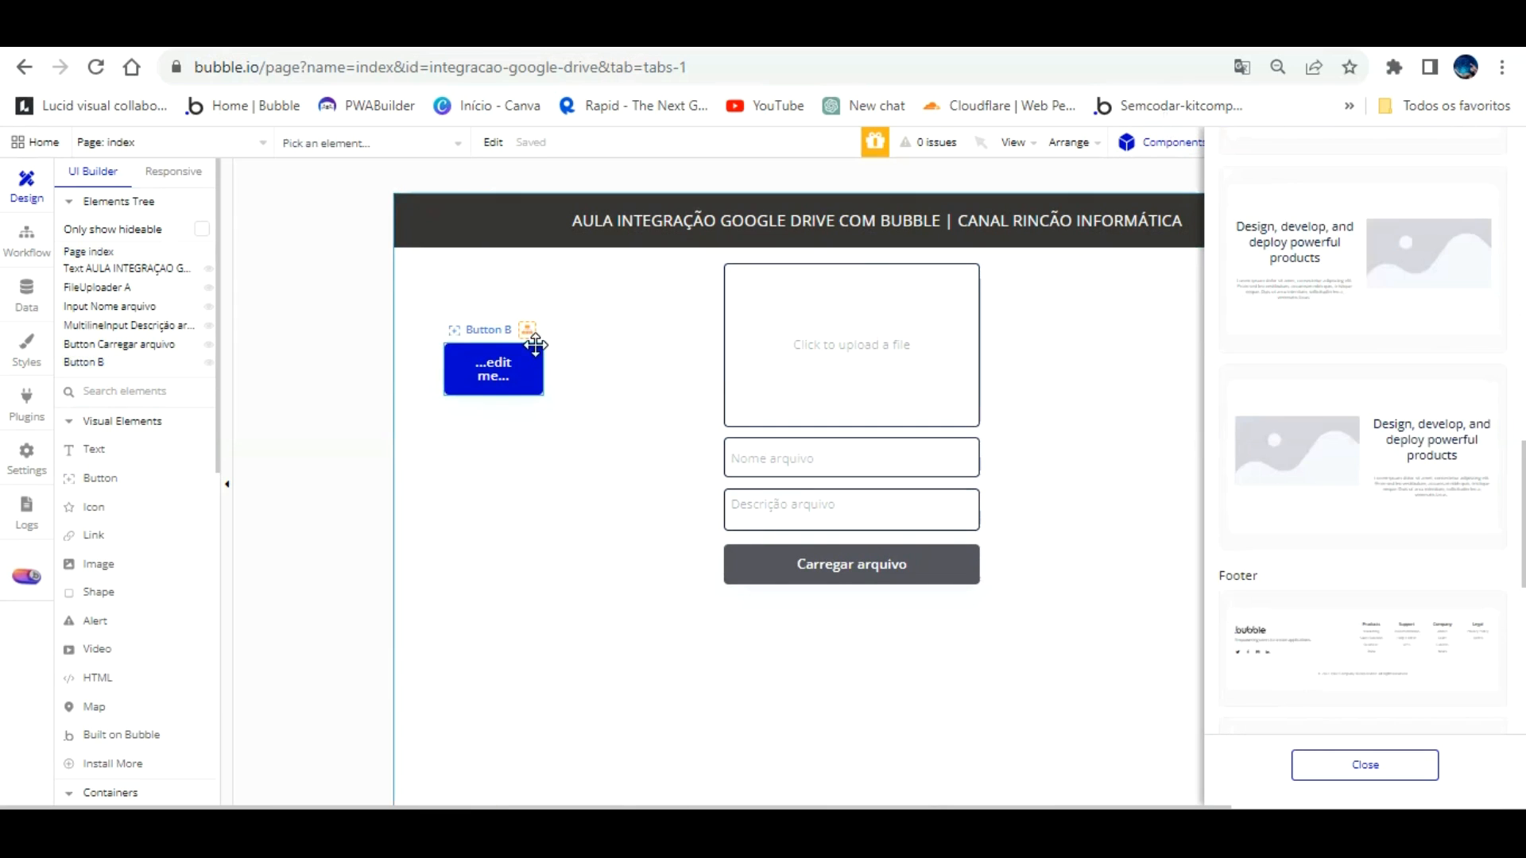
pyautogui.click(535, 344)
pyautogui.click(1335, 763)
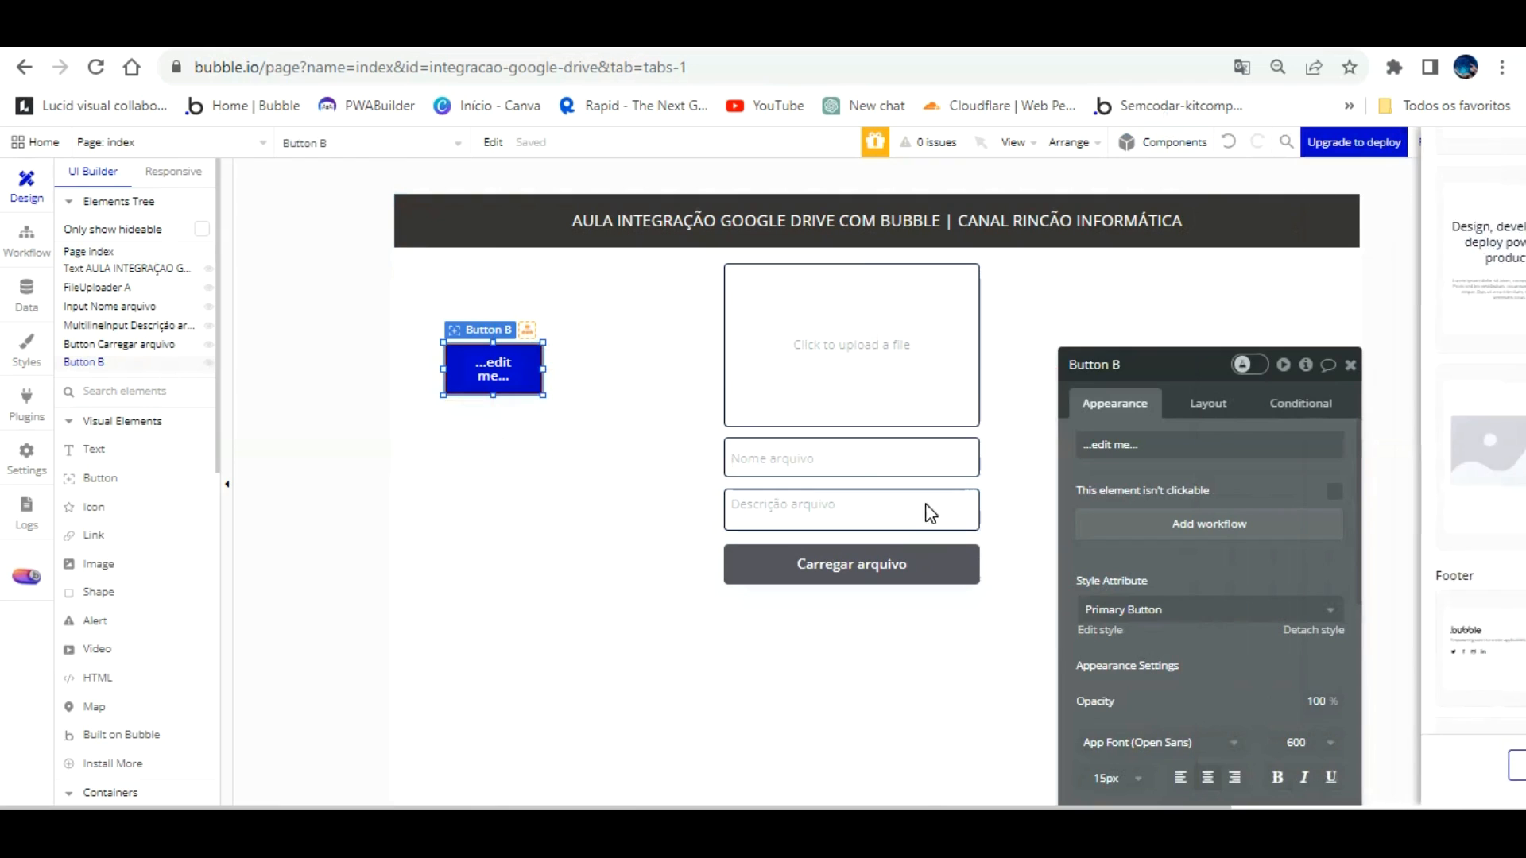
pyautogui.click(588, 416)
pyautogui.click(531, 348)
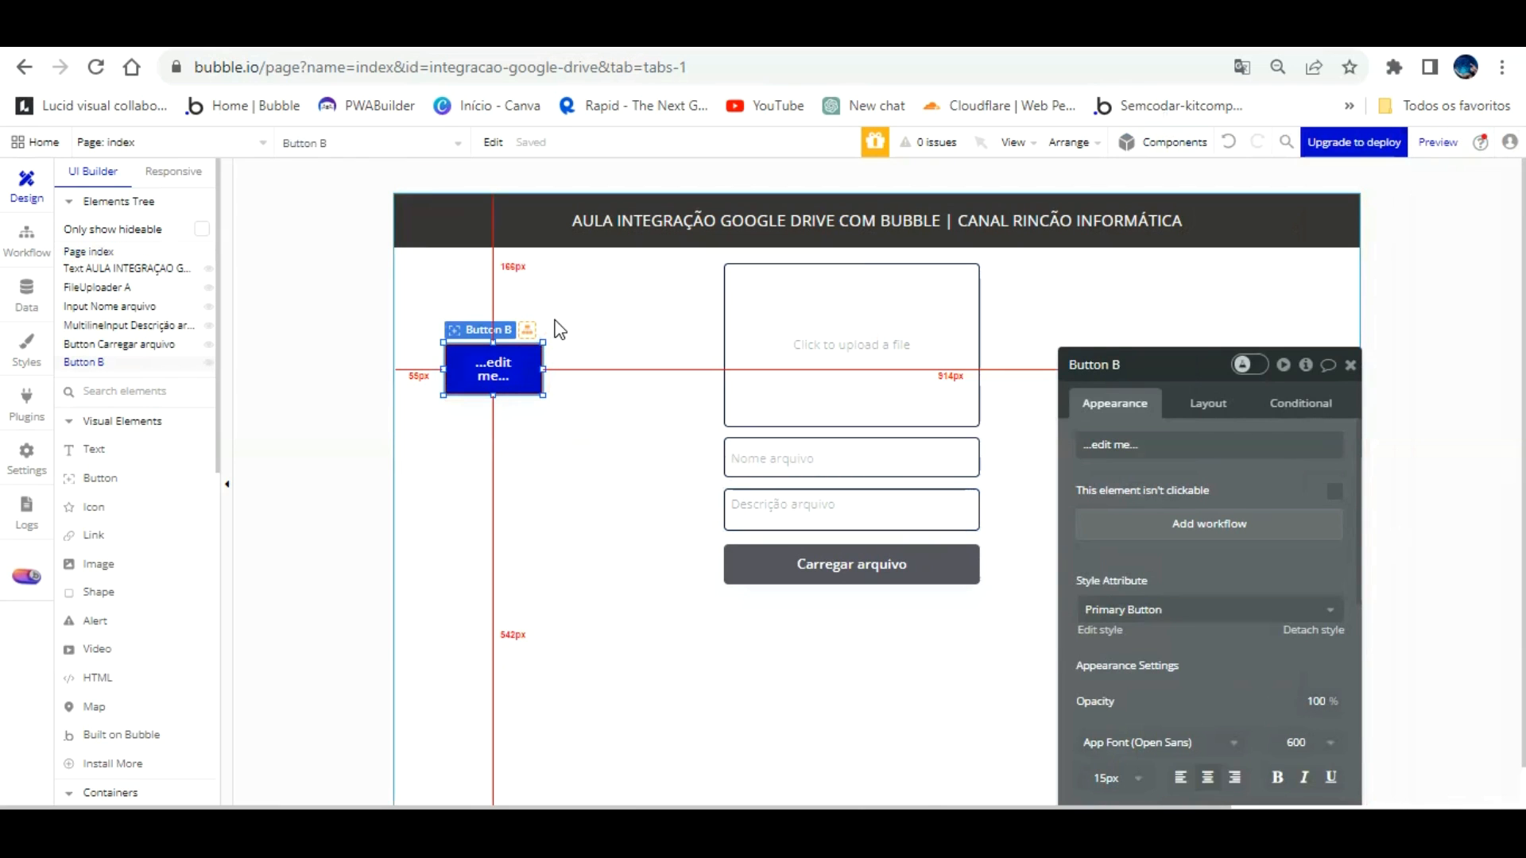
# Step: Widen the new button and set its label to LOGIN
pyautogui.moveTo(542, 327); pyautogui.dragTo(586, 334)
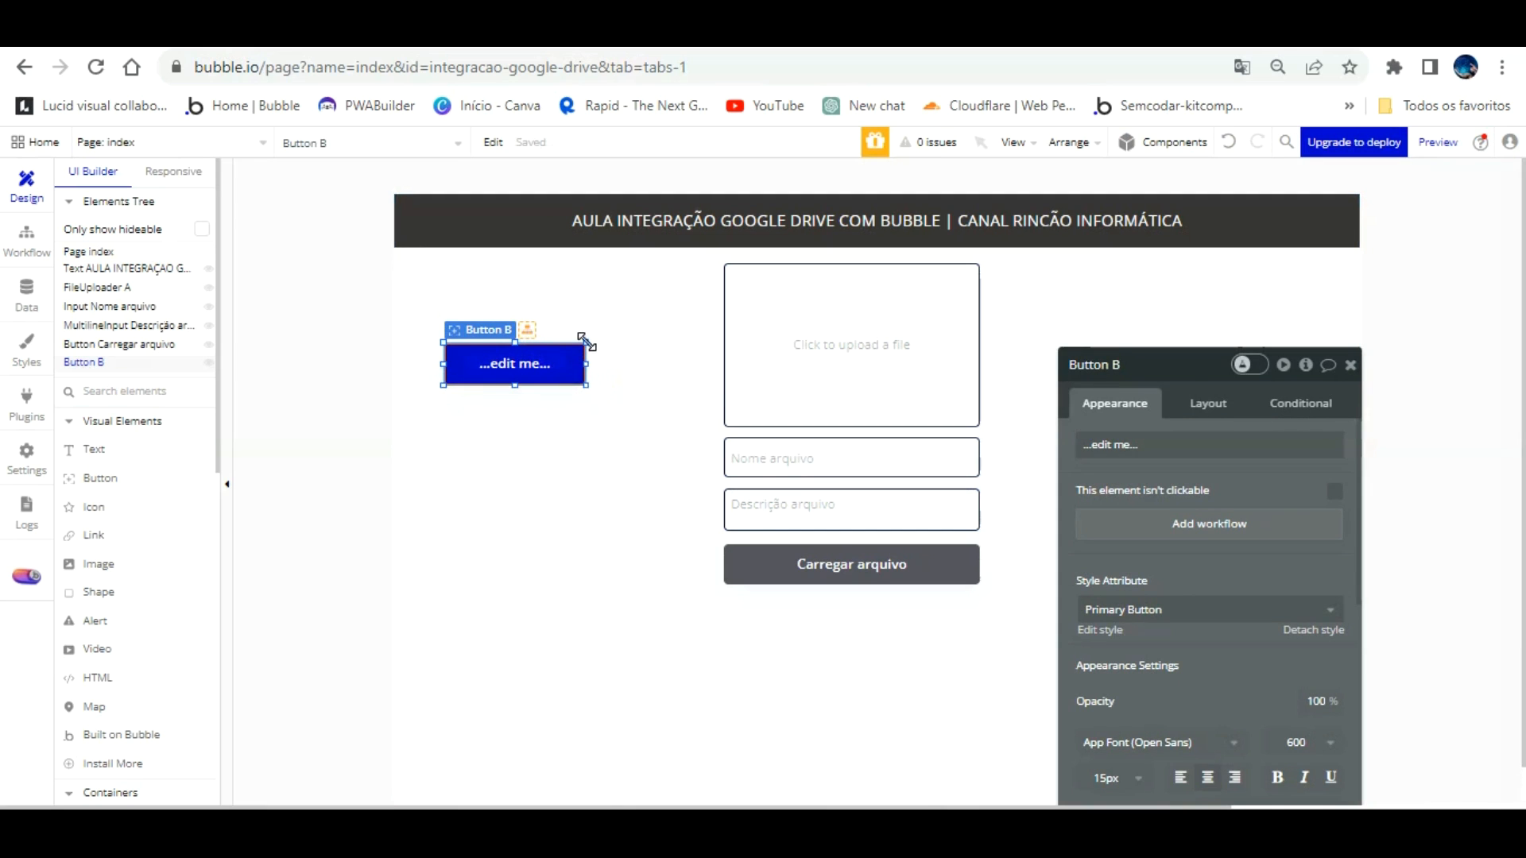
pyautogui.click(1185, 443)
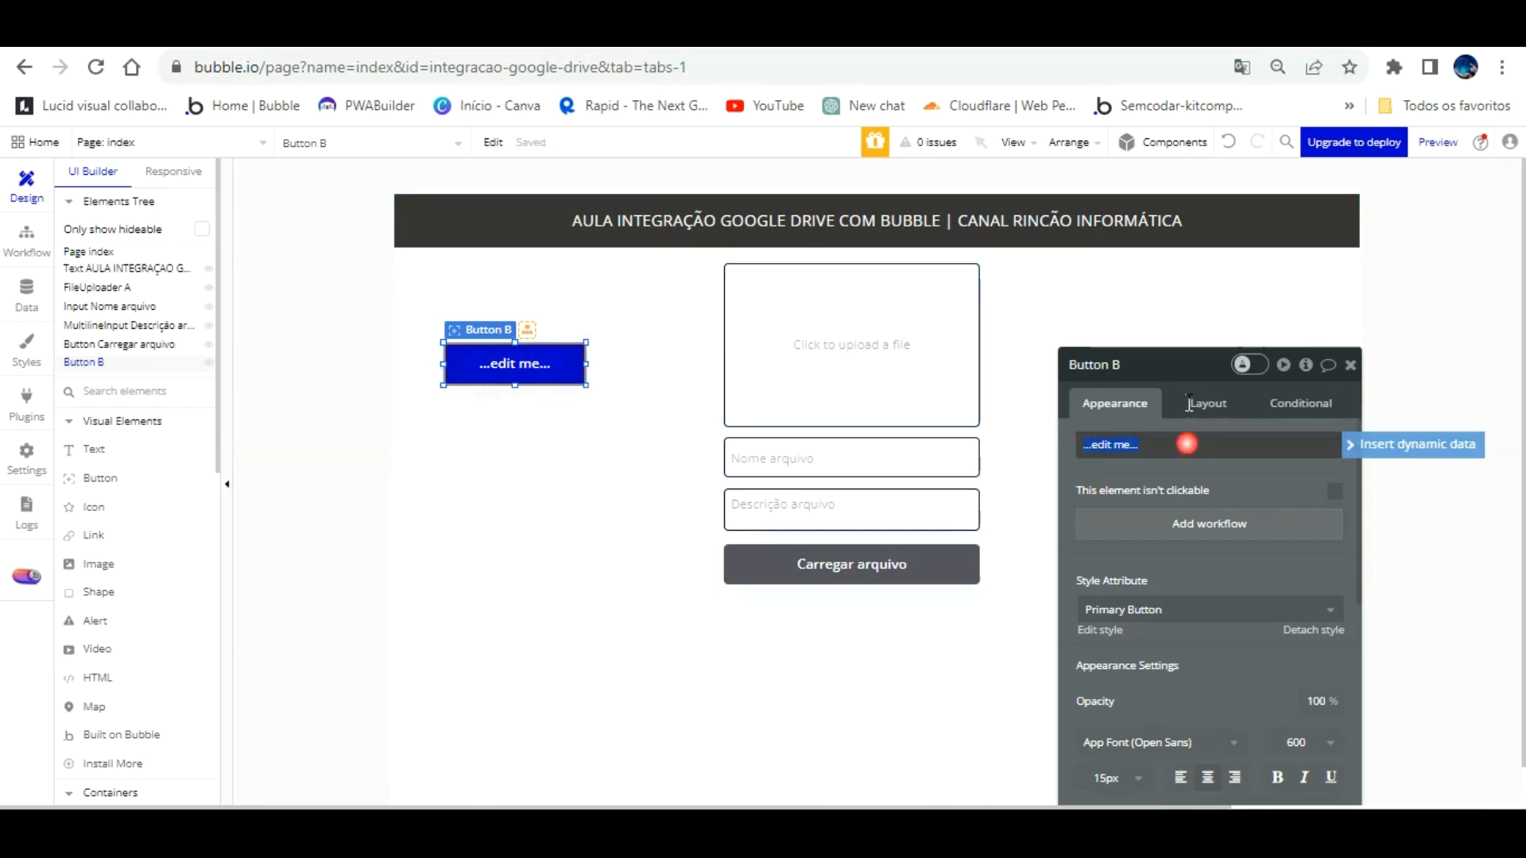
pyautogui.write('LOGIN')
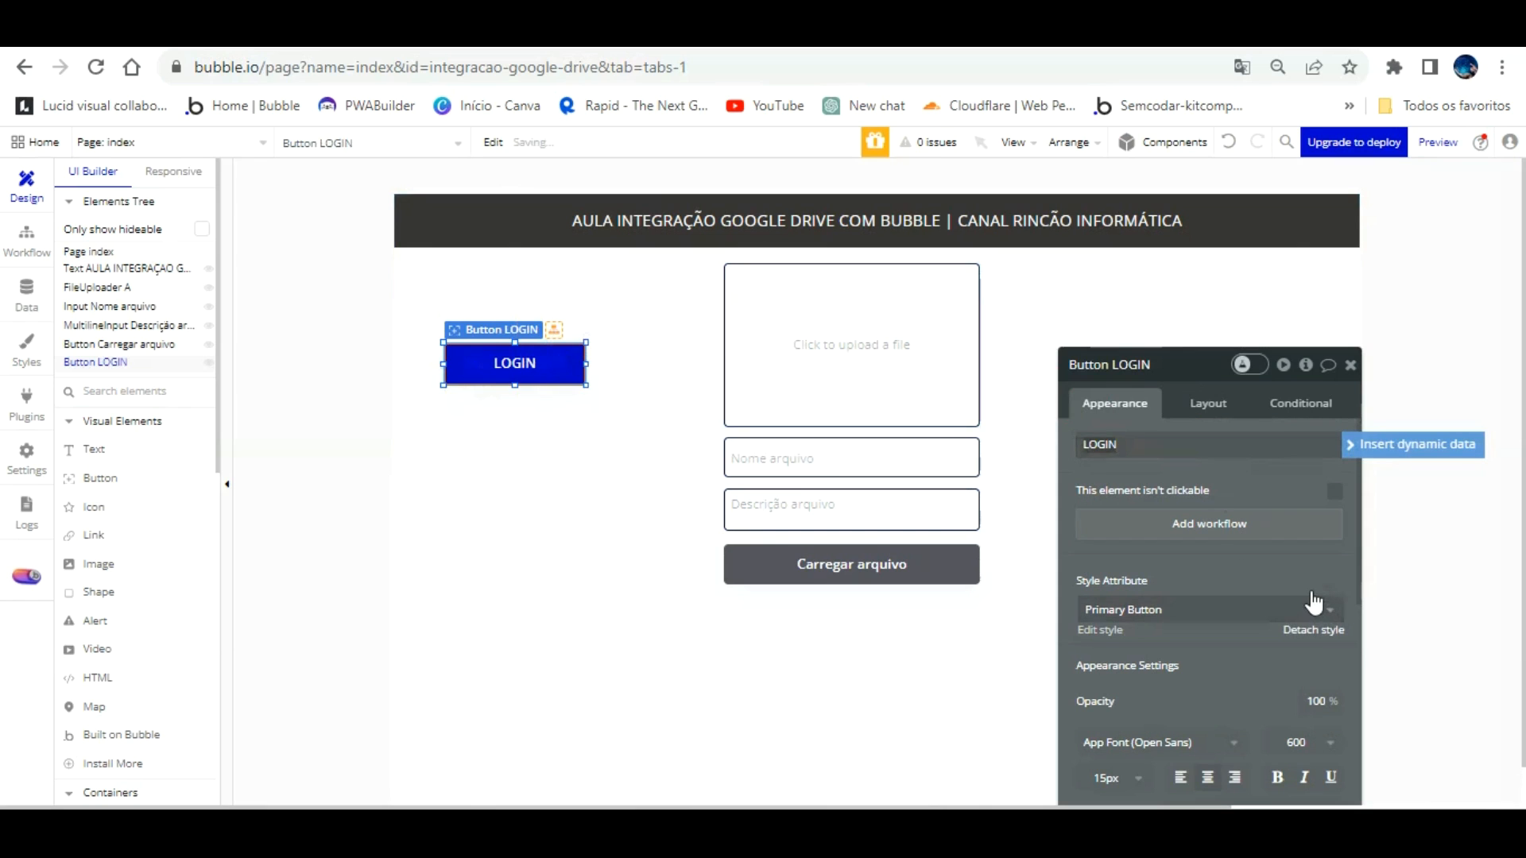
pyautogui.scroll(-5, 1311, 586)
pyautogui.click(1128, 419)
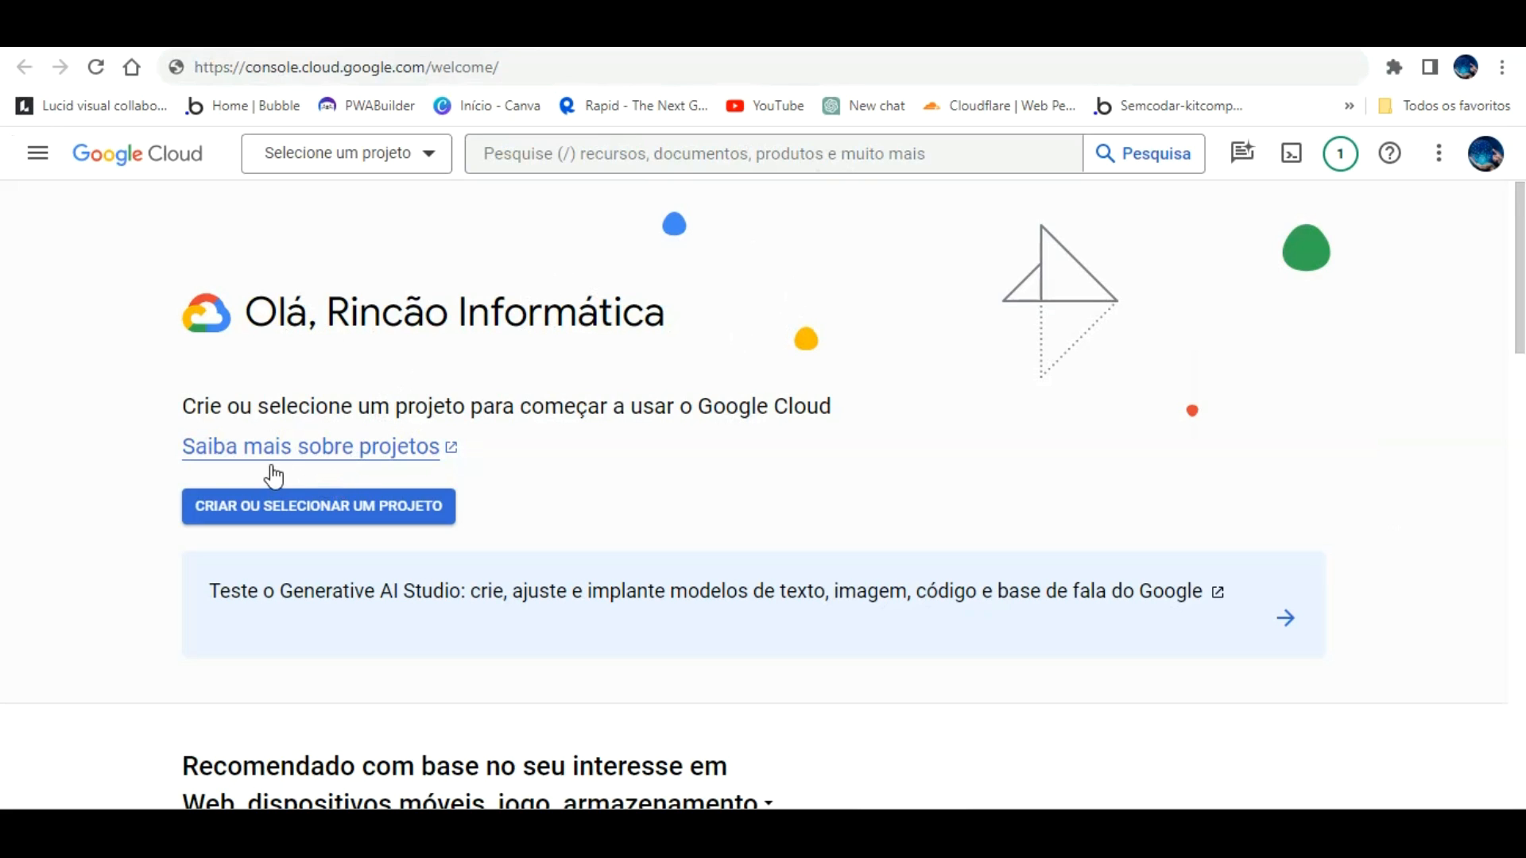
# Step: Start a new Google Cloud project and enter an initial project name
pyautogui.click(276, 506)
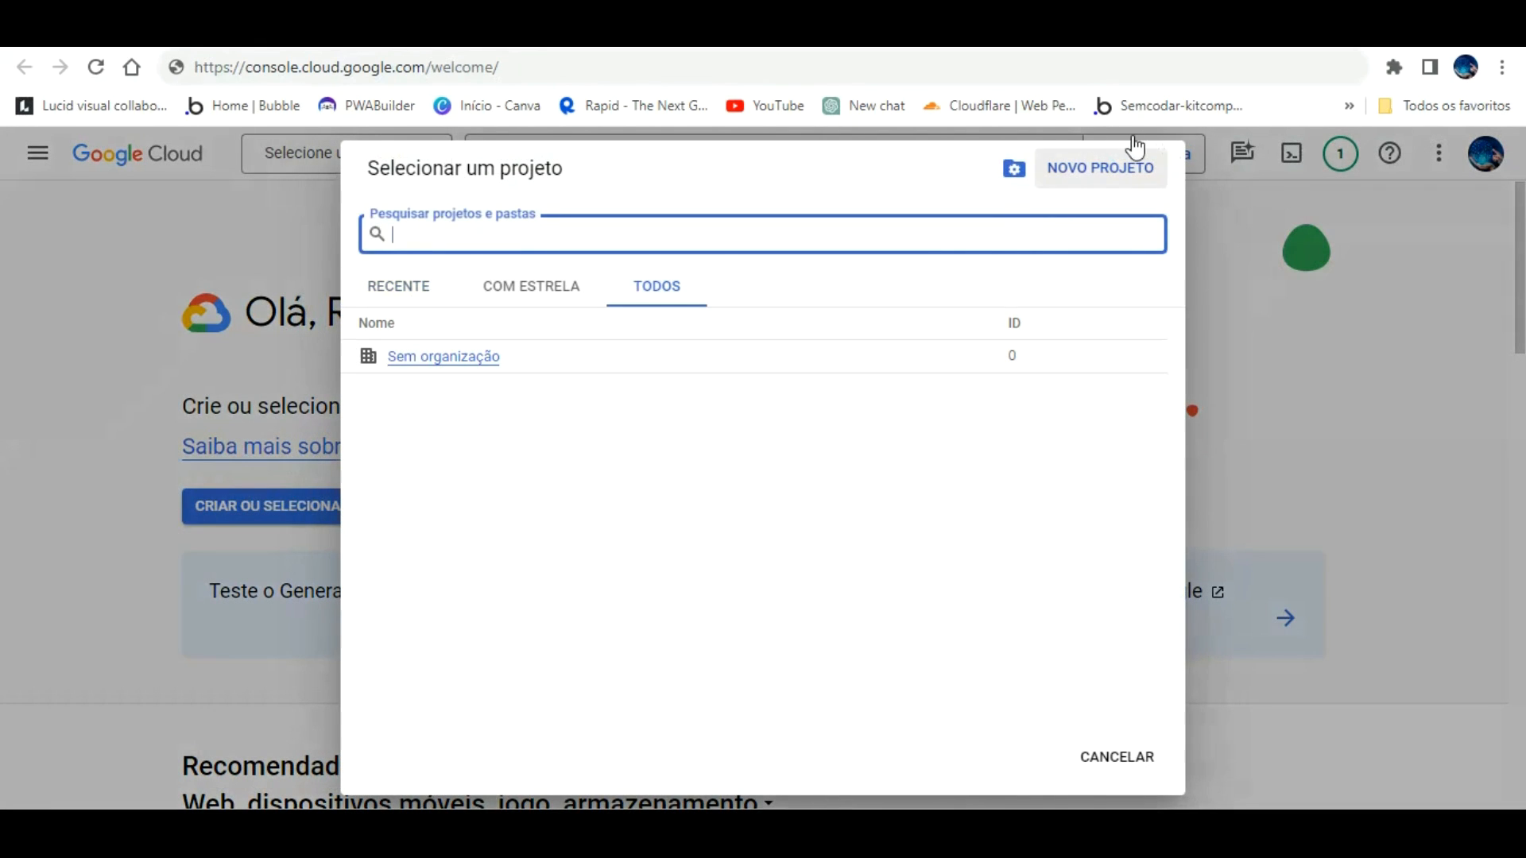
pyautogui.click(1128, 163)
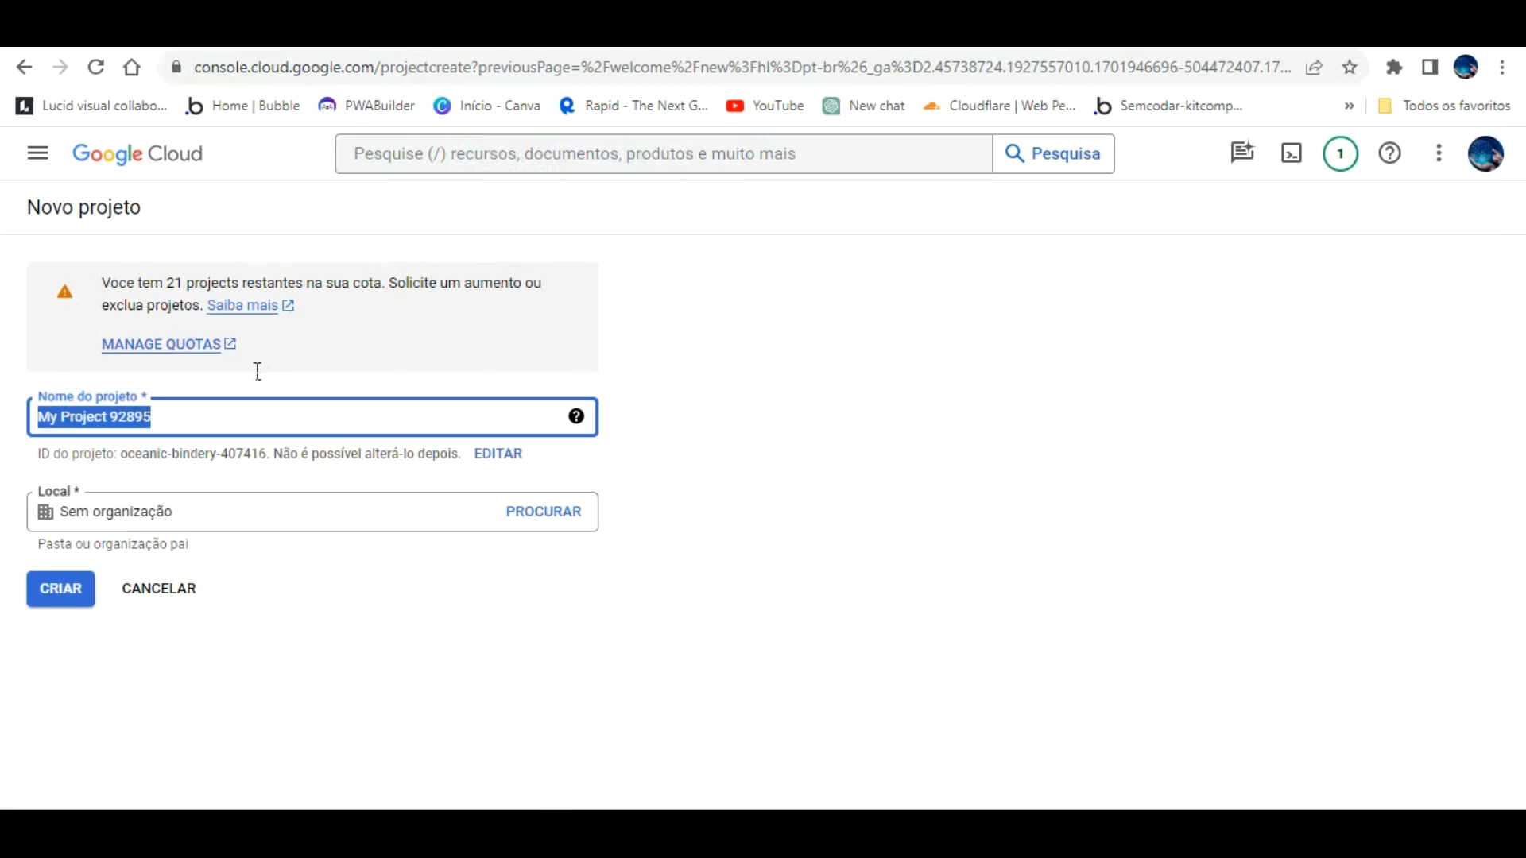
pyautogui.write('iNTEGRAÇÃO G')
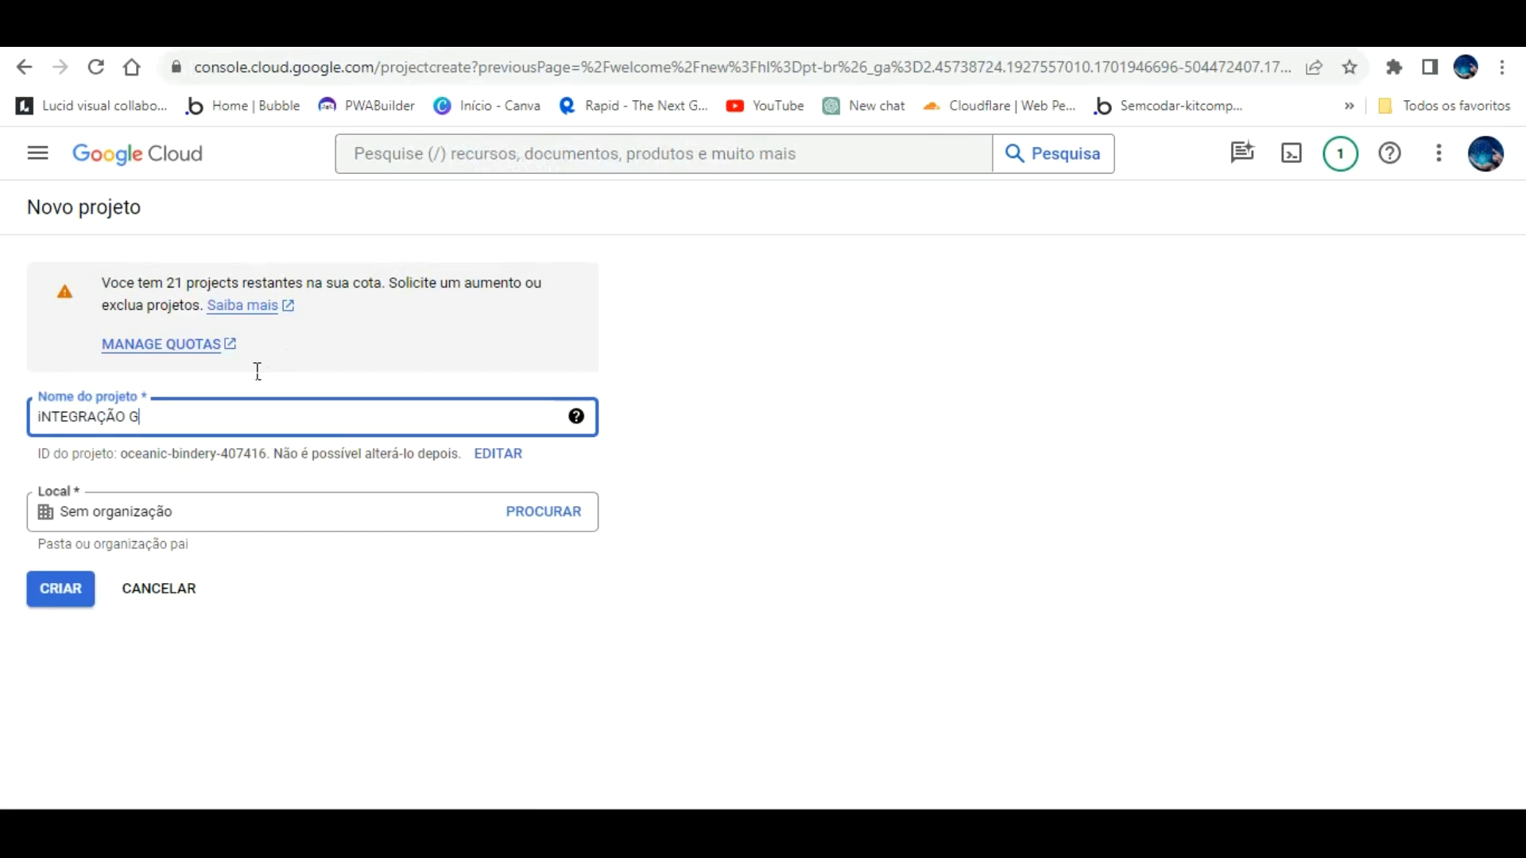
pyautogui.write(' COM BUBBLE')
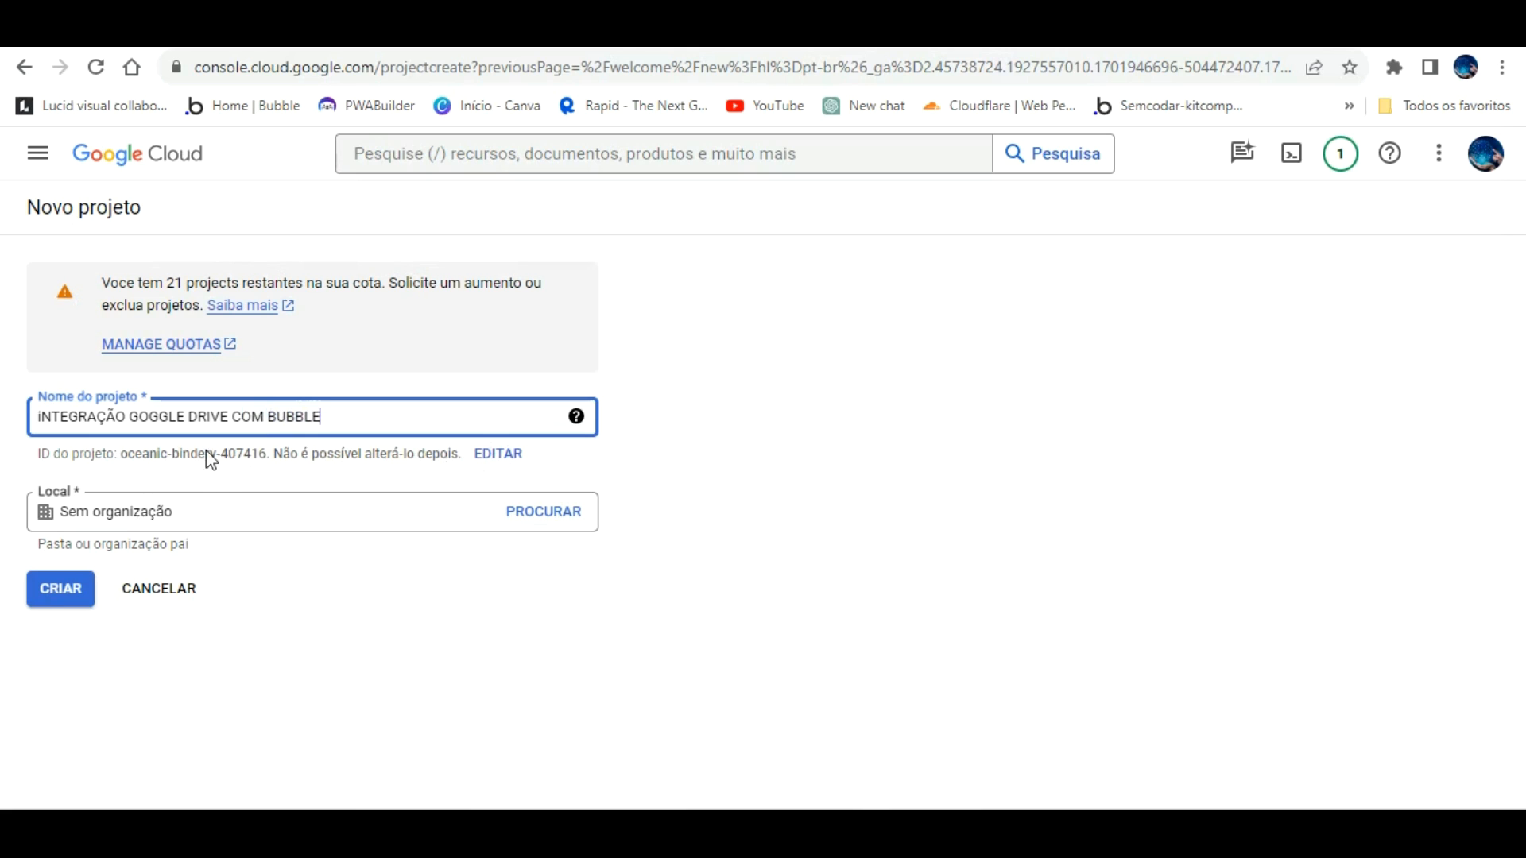
pyautogui.click(60, 588)
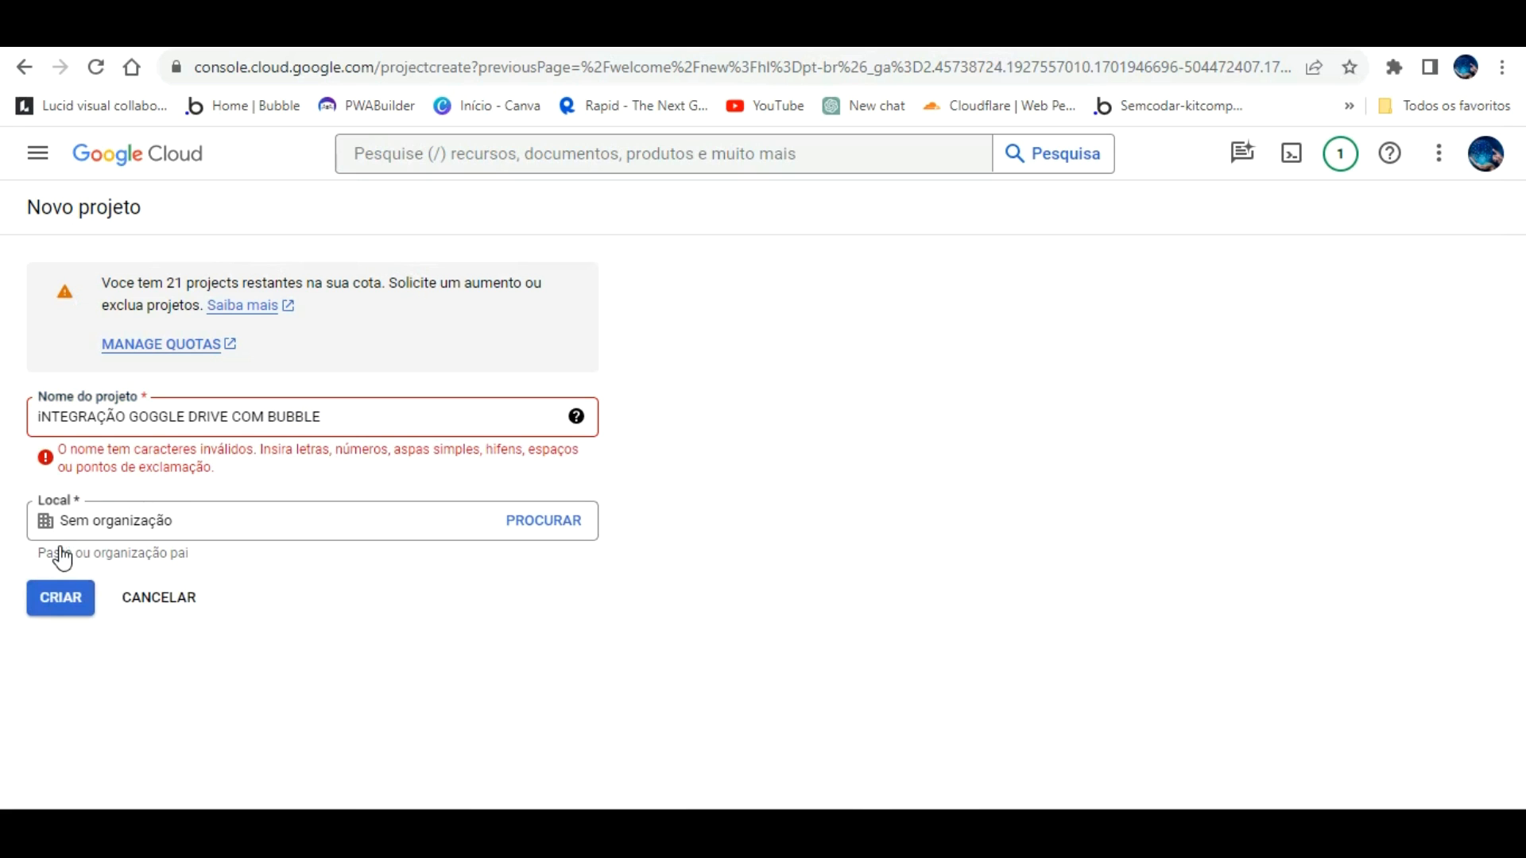
# Step: Remove the accents and fix the GOGGLE typo in the project name, then try creating it
pyautogui.click(121, 416)
pyautogui.press('BackSpace')
pyautogui.press('BackSpace')
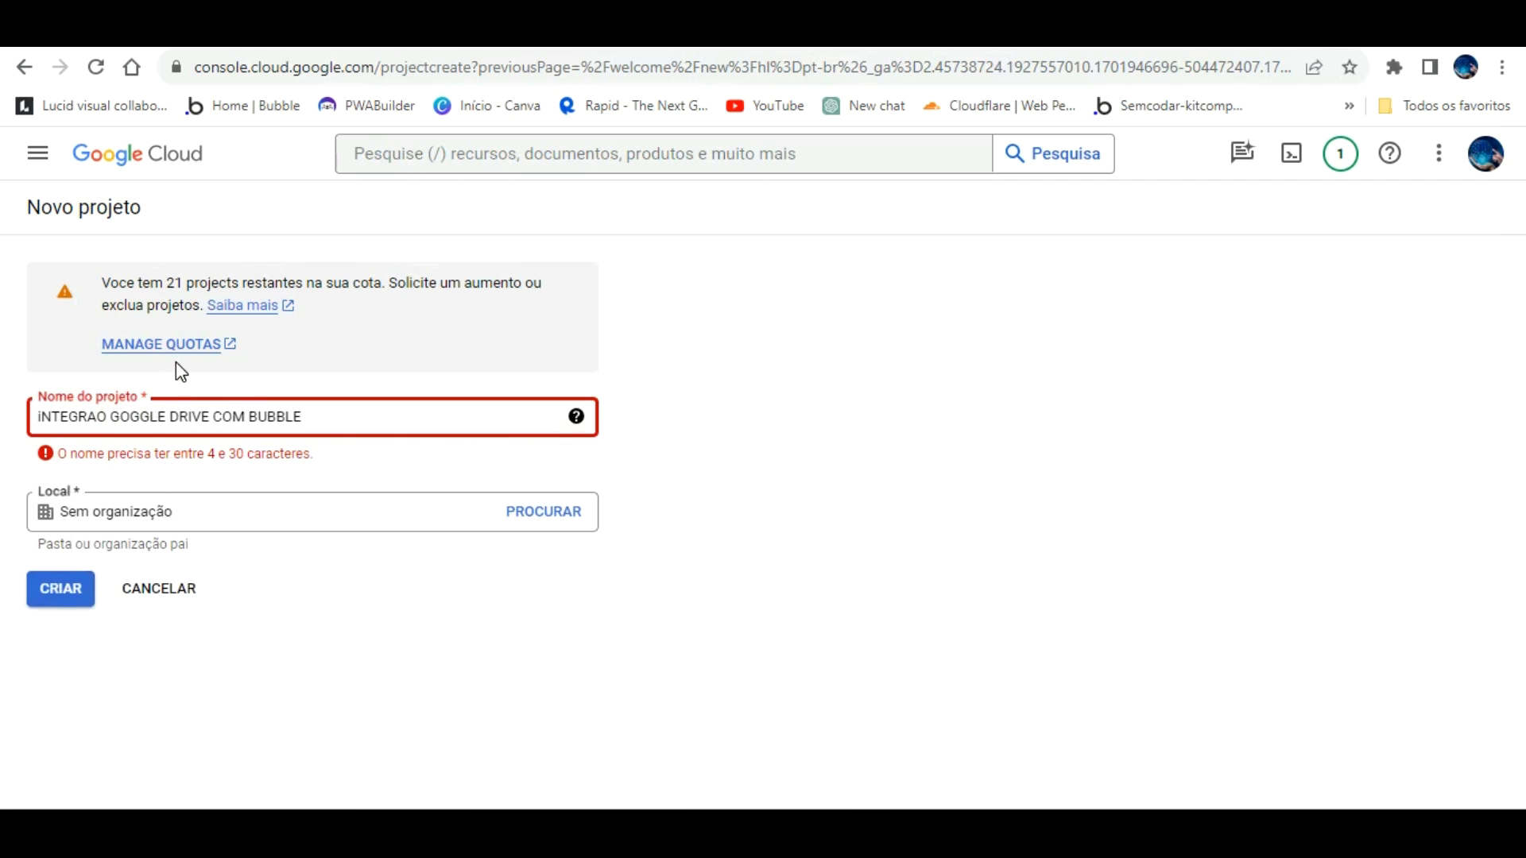
pyautogui.write('ca')
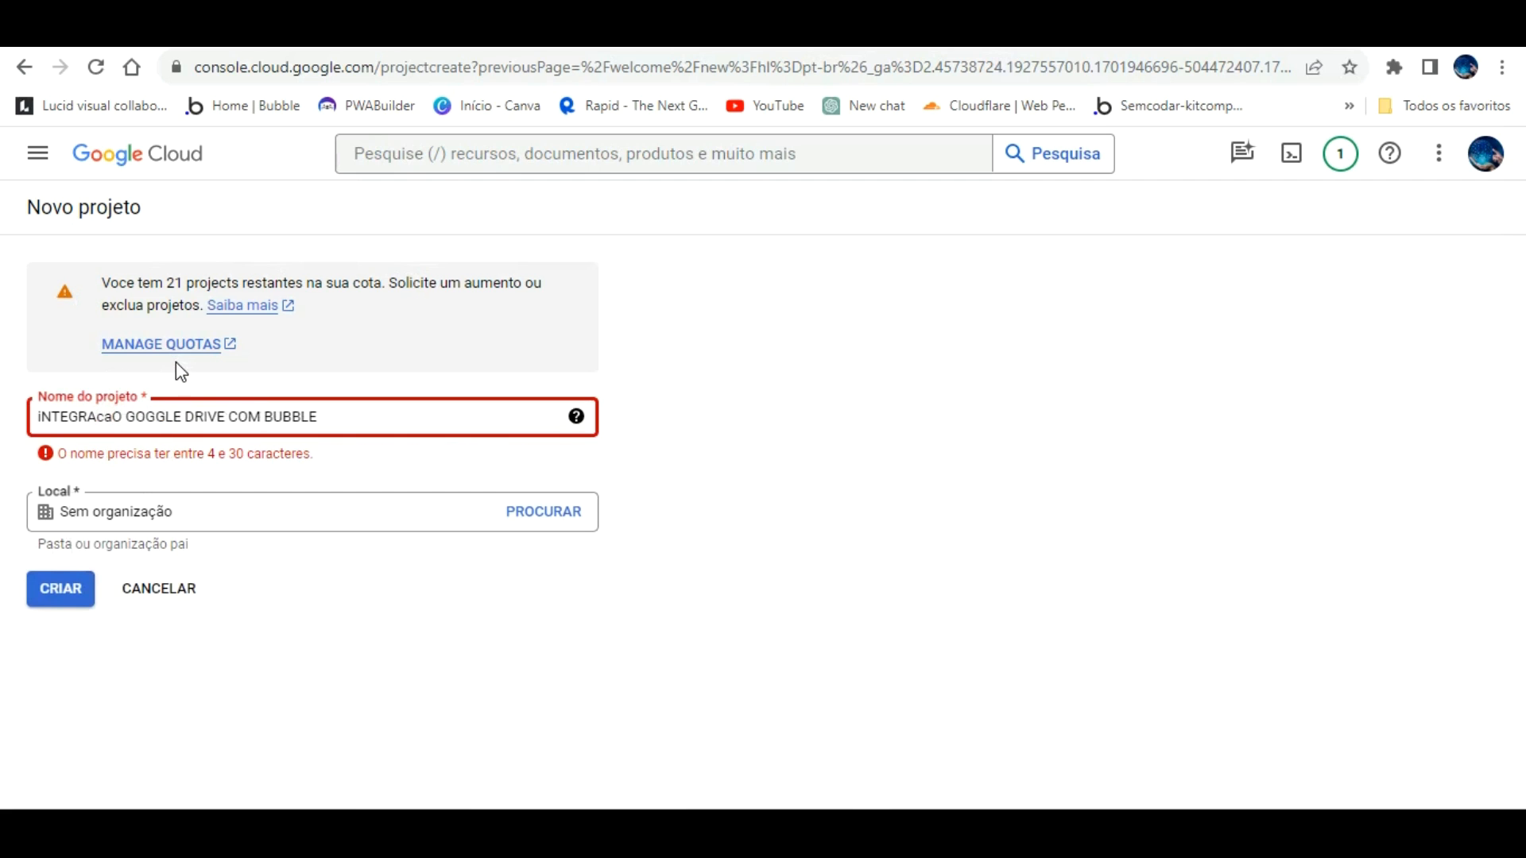
pyautogui.press('BackSpace')
pyautogui.press('BackSpace')
pyautogui.write('CA')
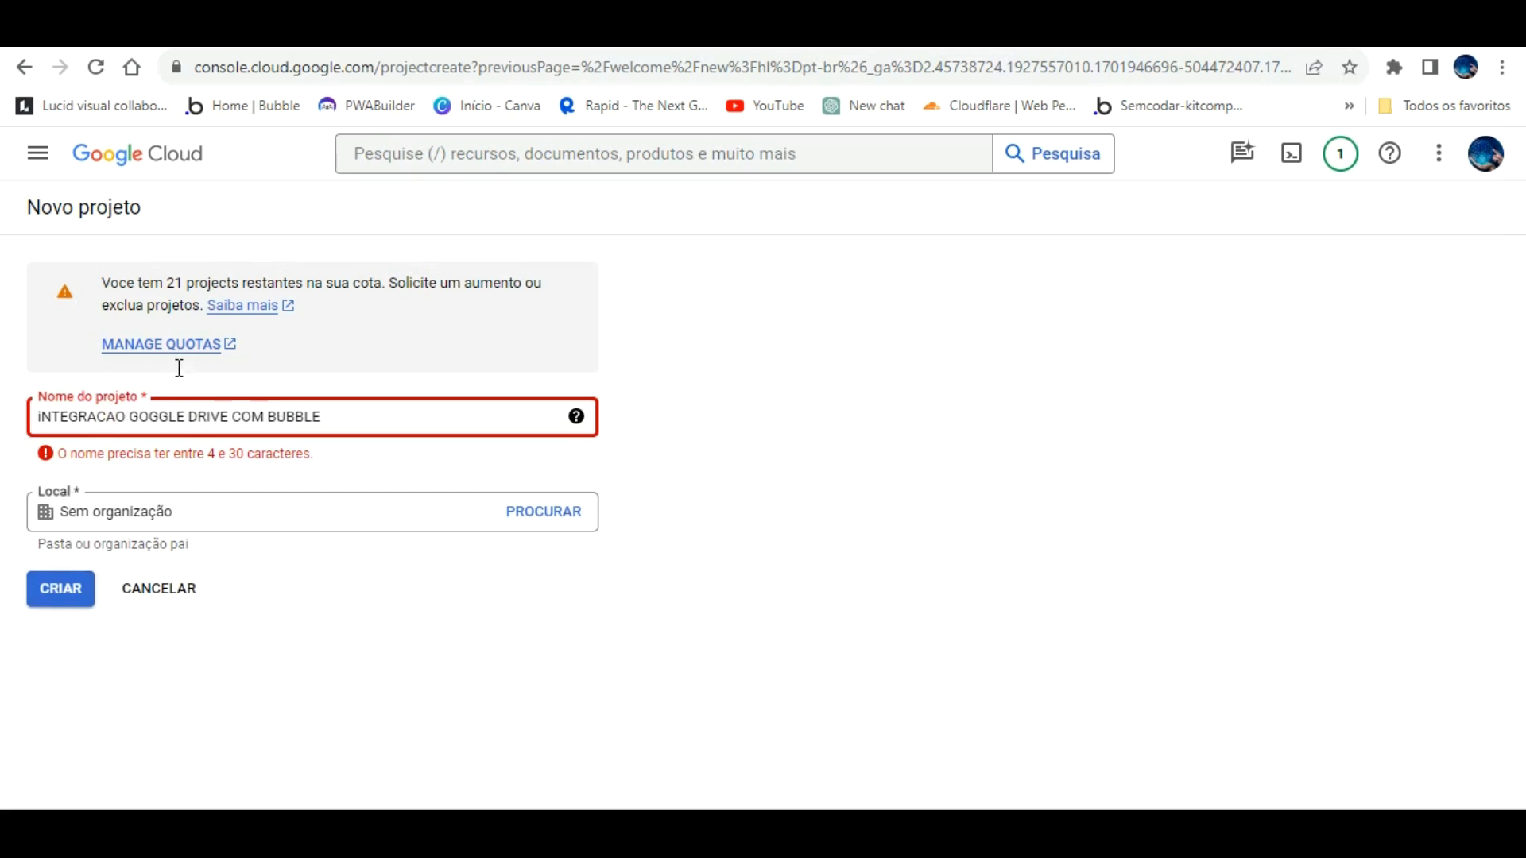
pyautogui.click(164, 413)
pyautogui.press('BackSpace')
pyautogui.write('O')
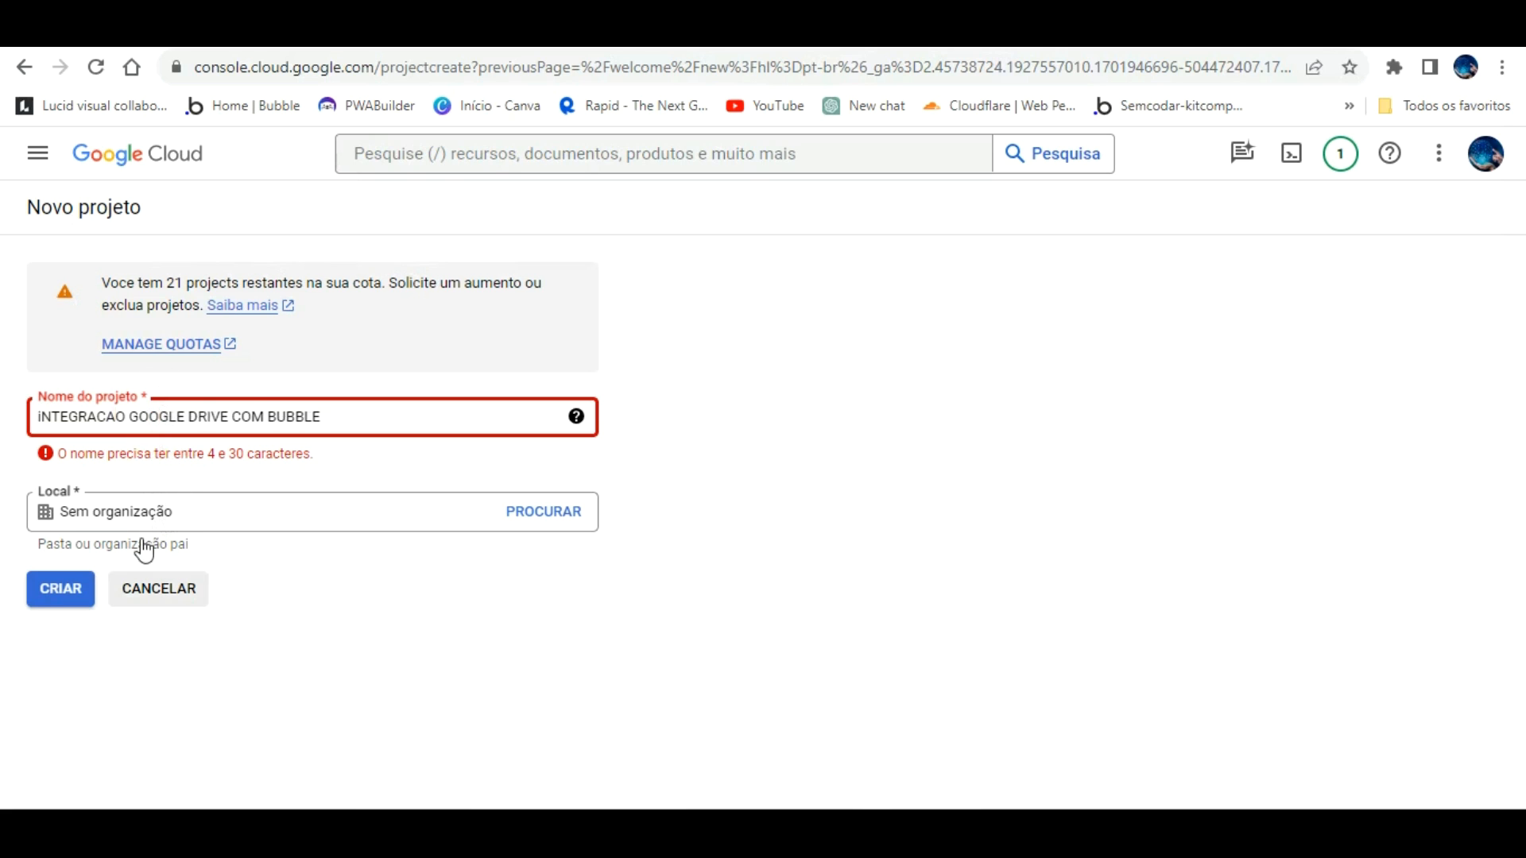
pyautogui.click(59, 574)
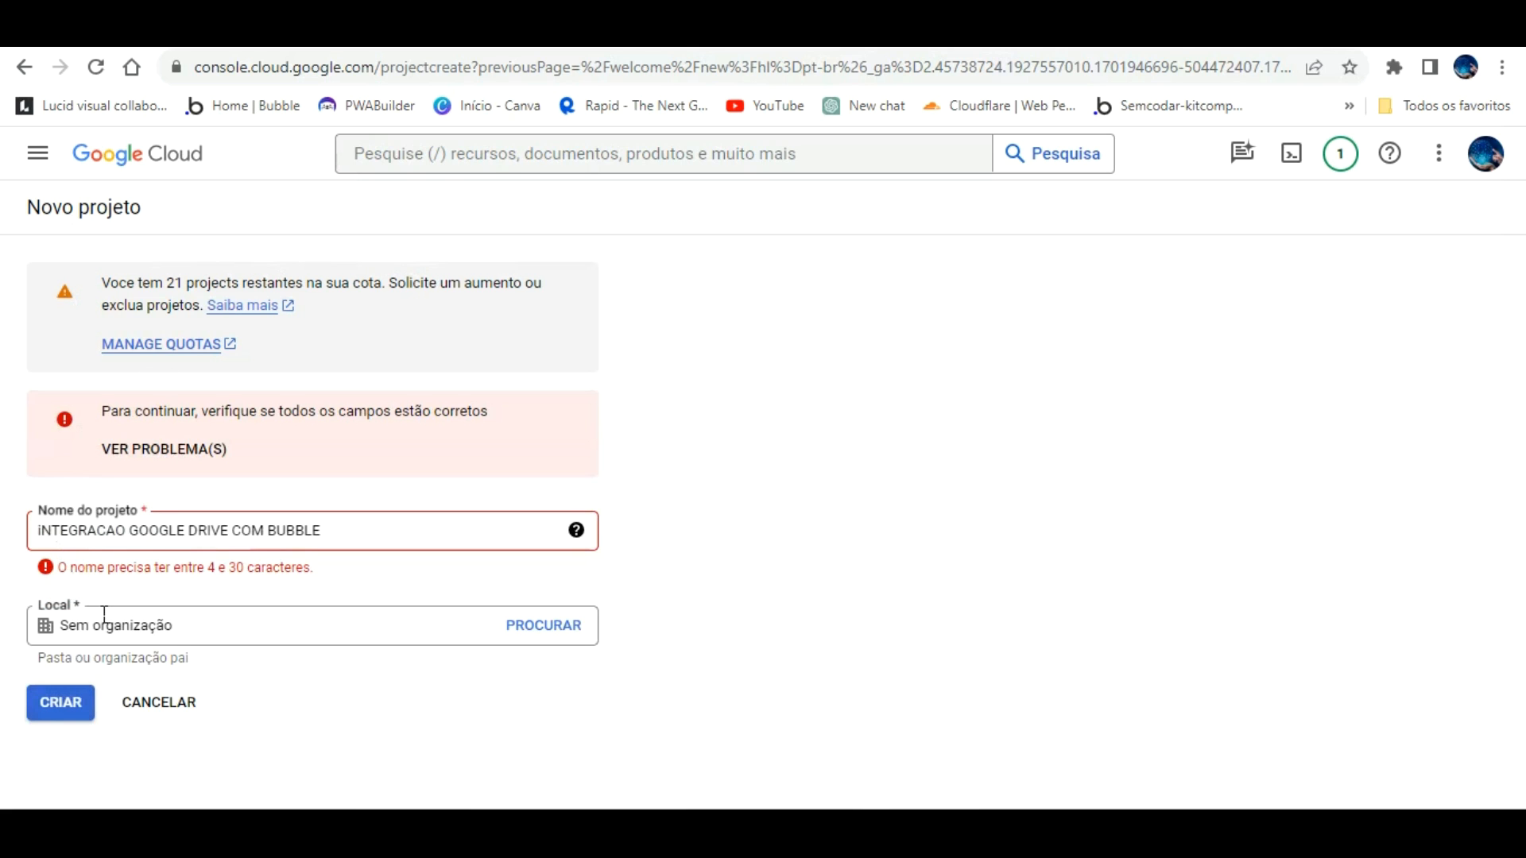
# Step: Replace the project name with 'google drive bubble' and create the project
pyautogui.moveTo(323, 530); pyautogui.dragTo(43, 495)
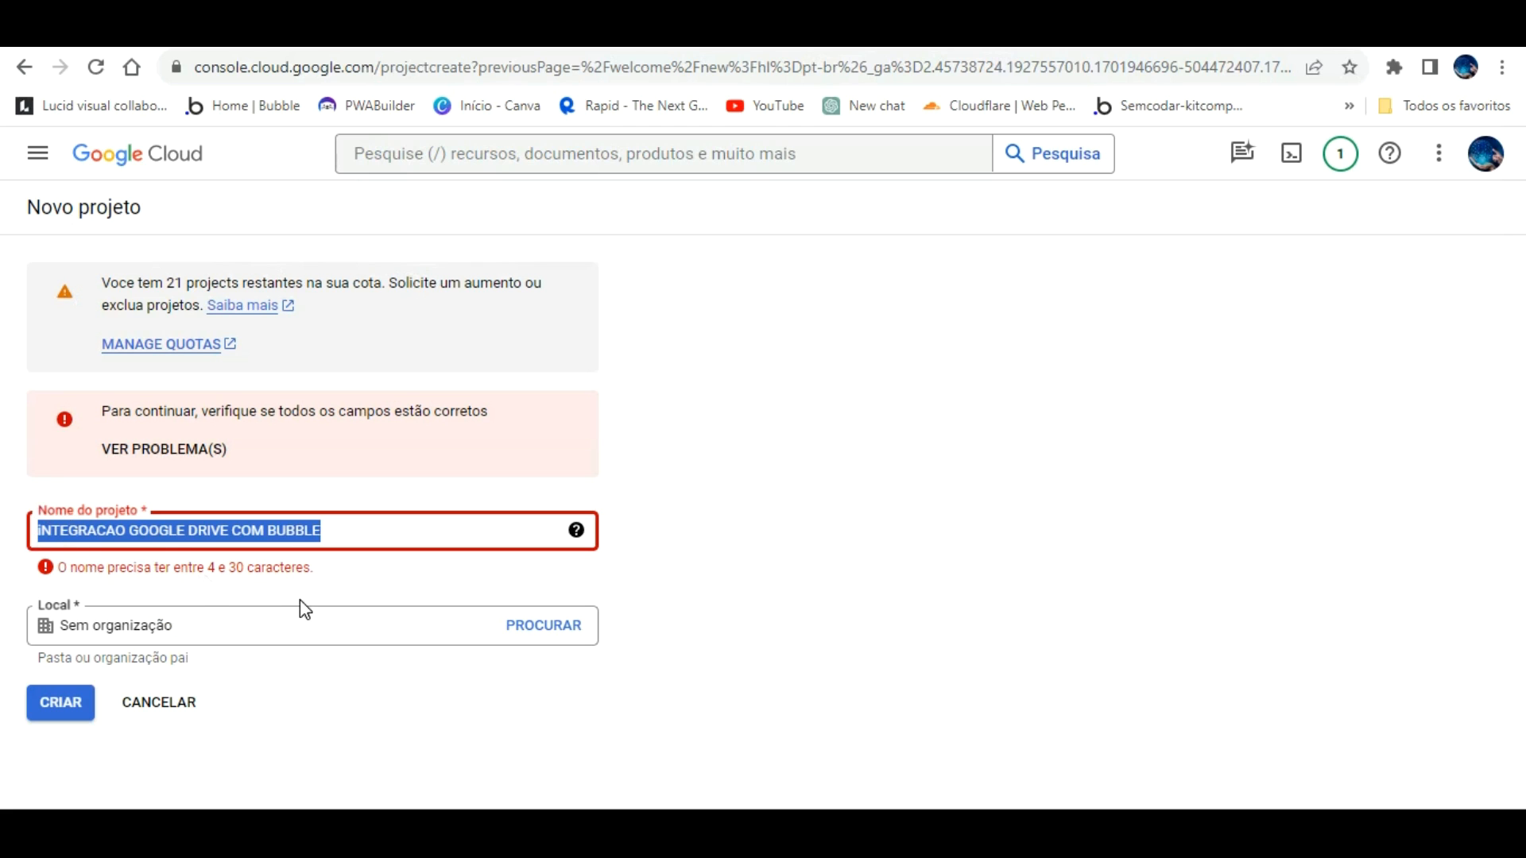
pyautogui.write('google dri')
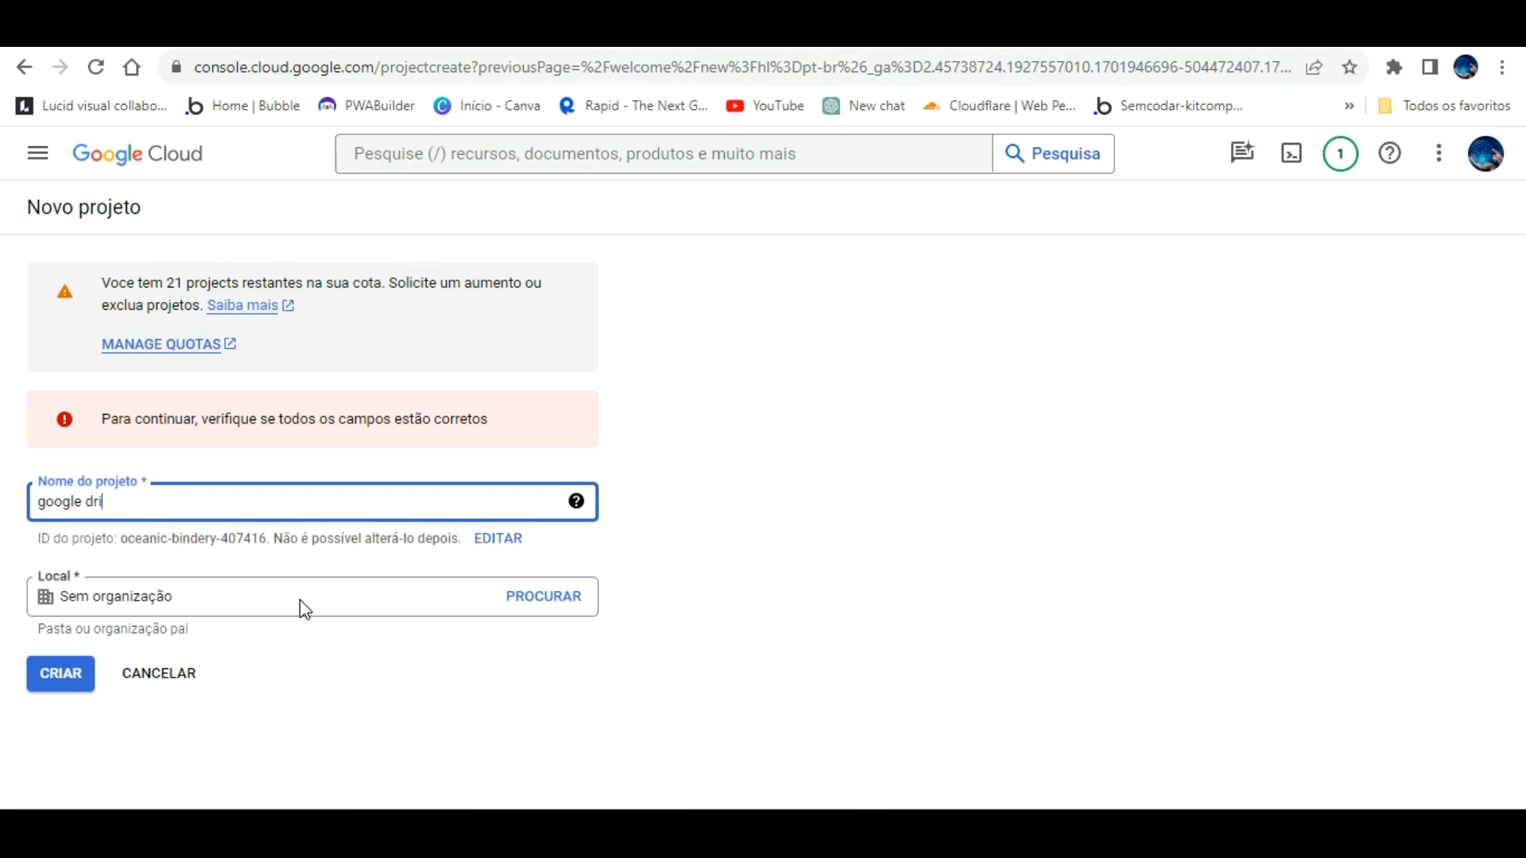
pyautogui.write('ve bubblw')
pyautogui.click(61, 674)
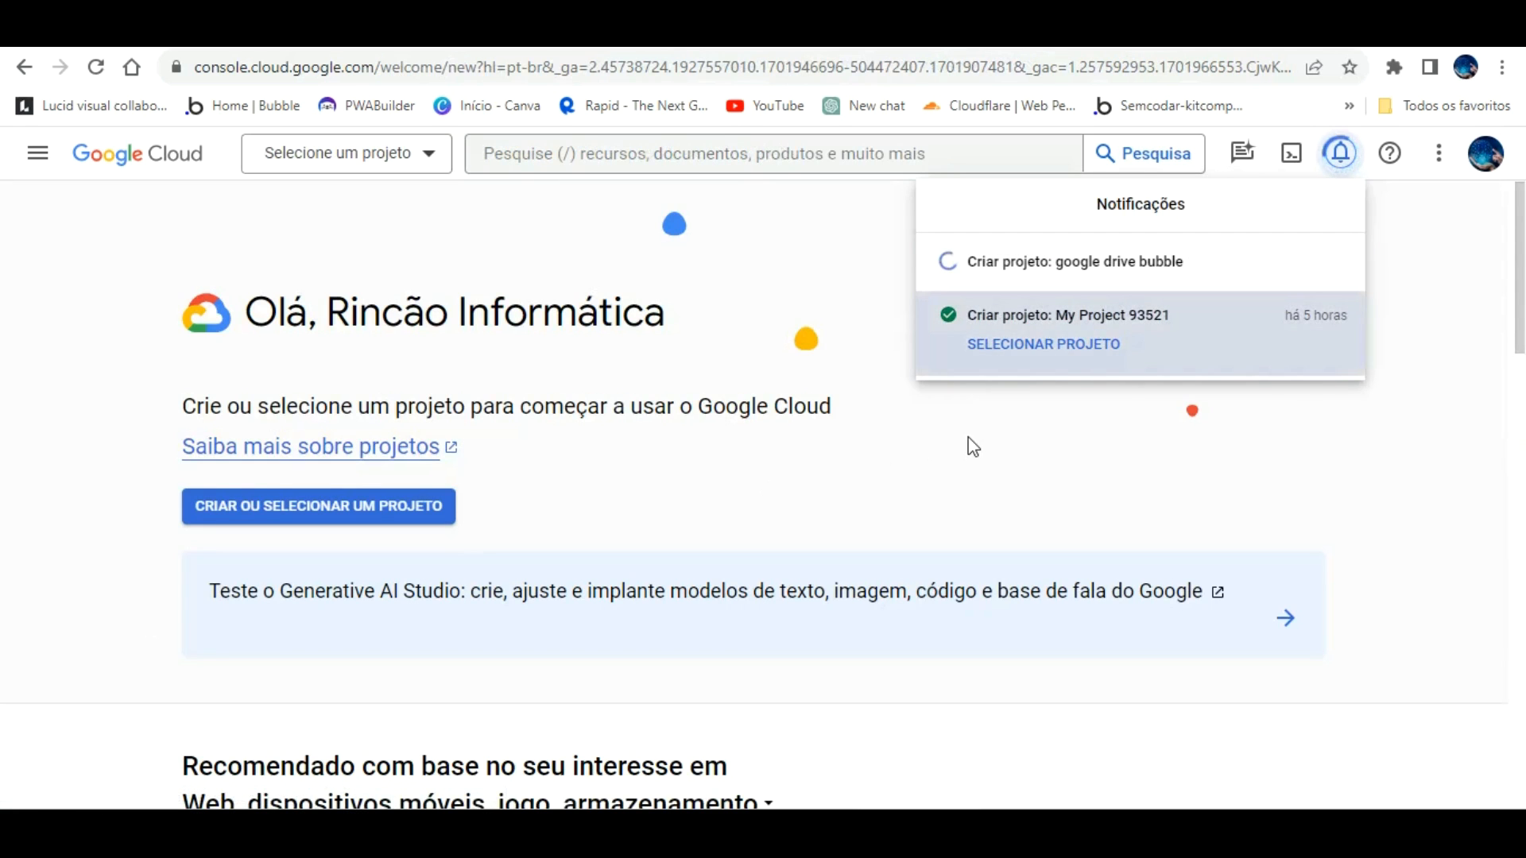
# Step: Dismiss the project notices and switch to the google drive bubble project
pyautogui.click(1097, 316)
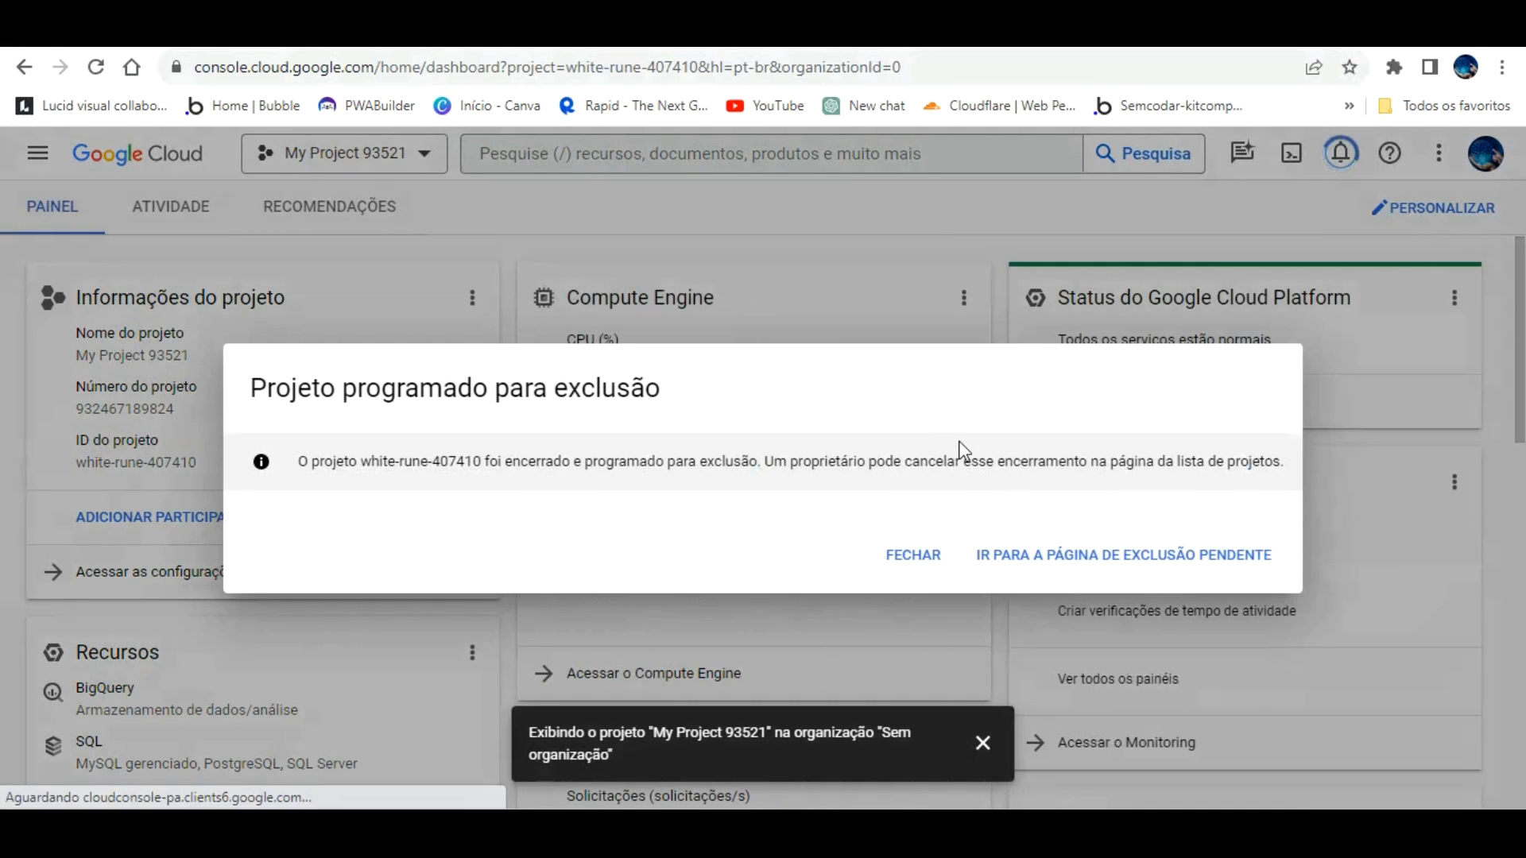
pyautogui.click(913, 529)
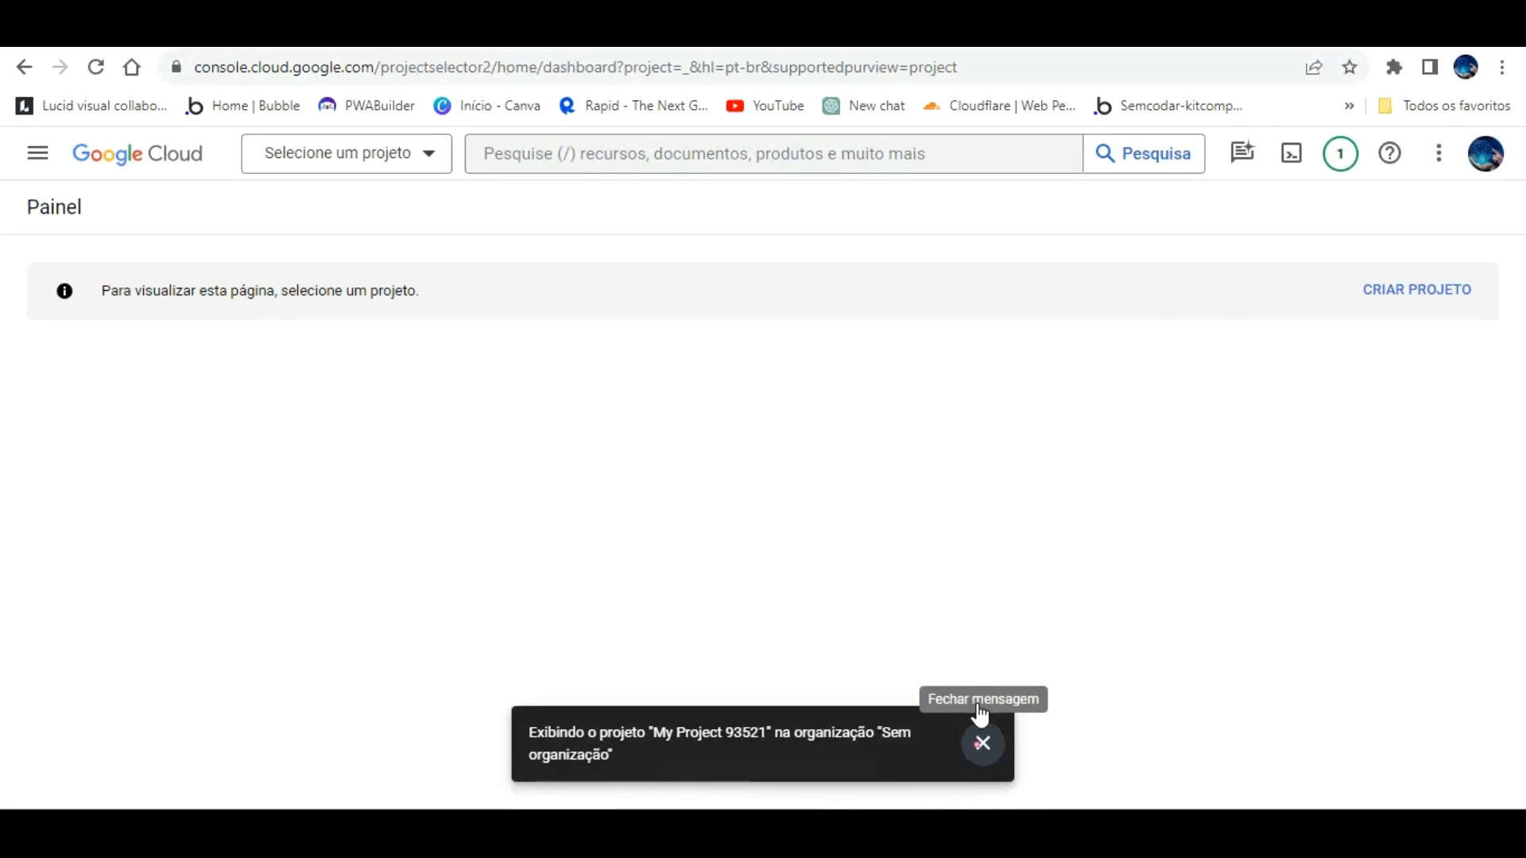
pyautogui.click(983, 743)
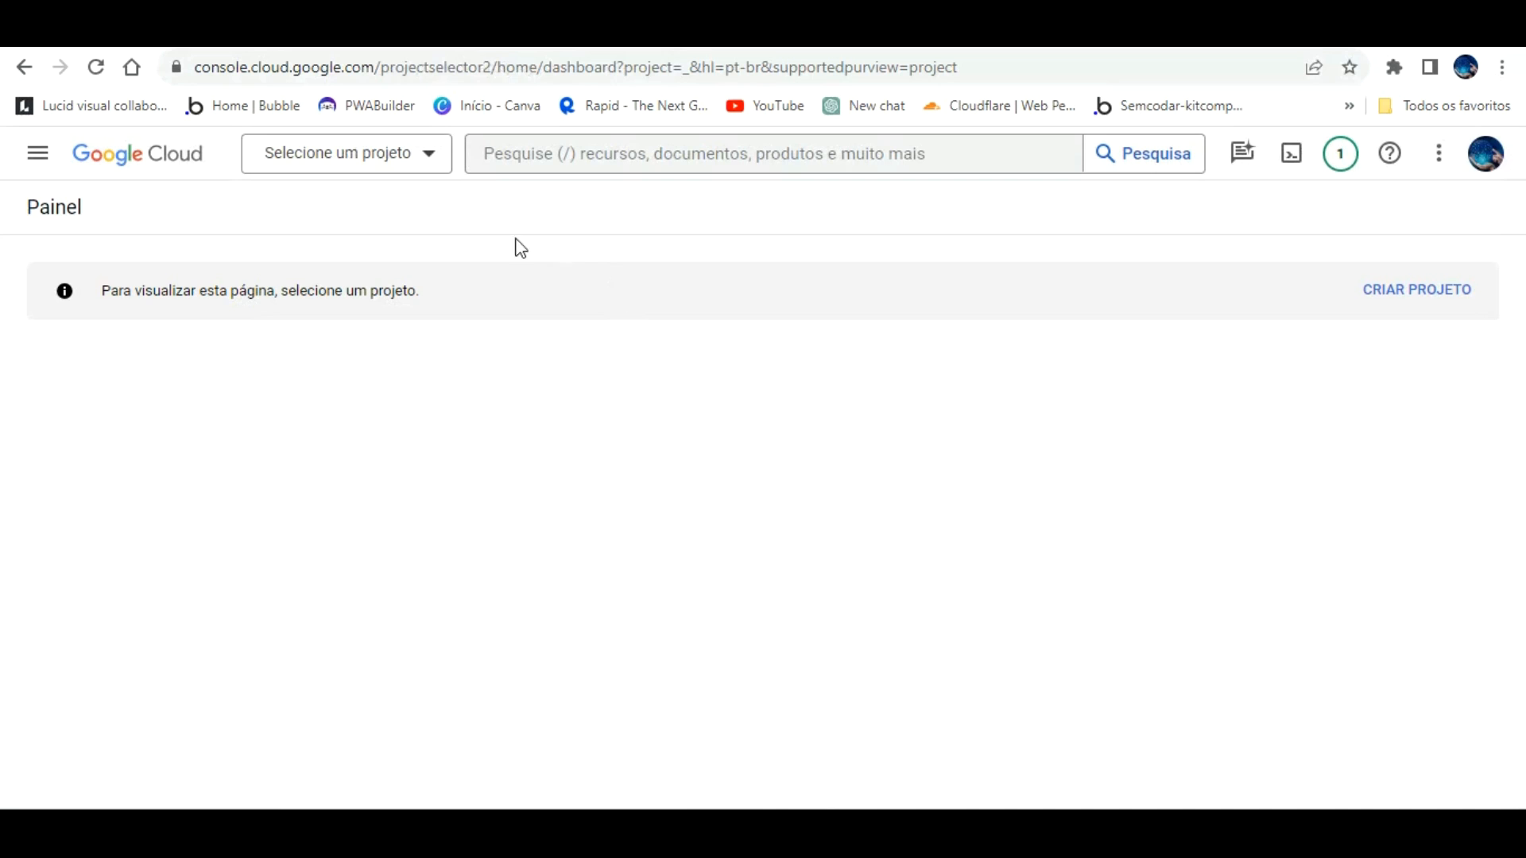
pyautogui.click(420, 142)
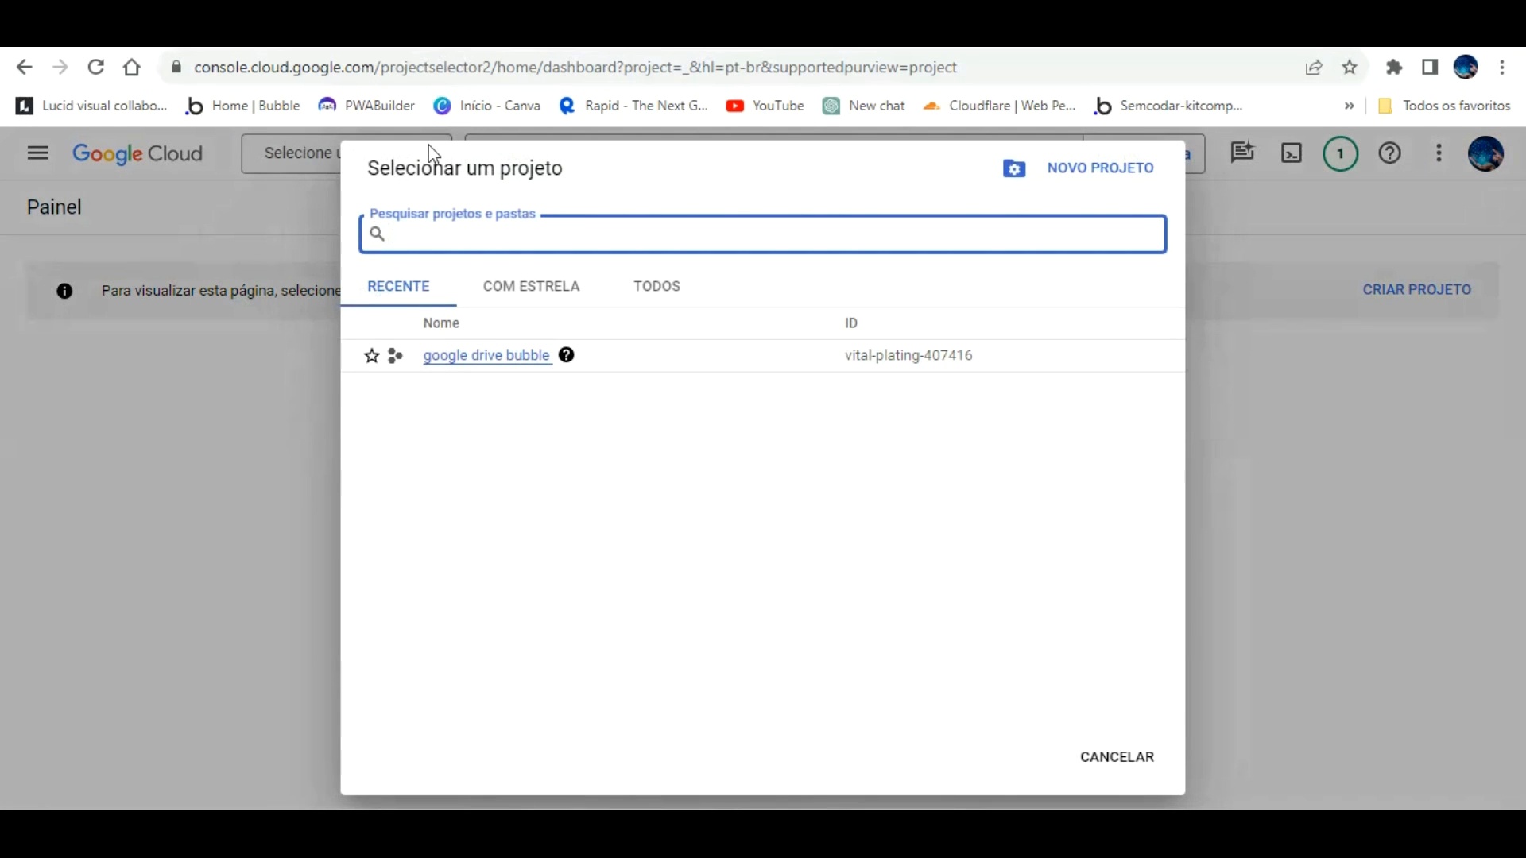
pyautogui.click(498, 356)
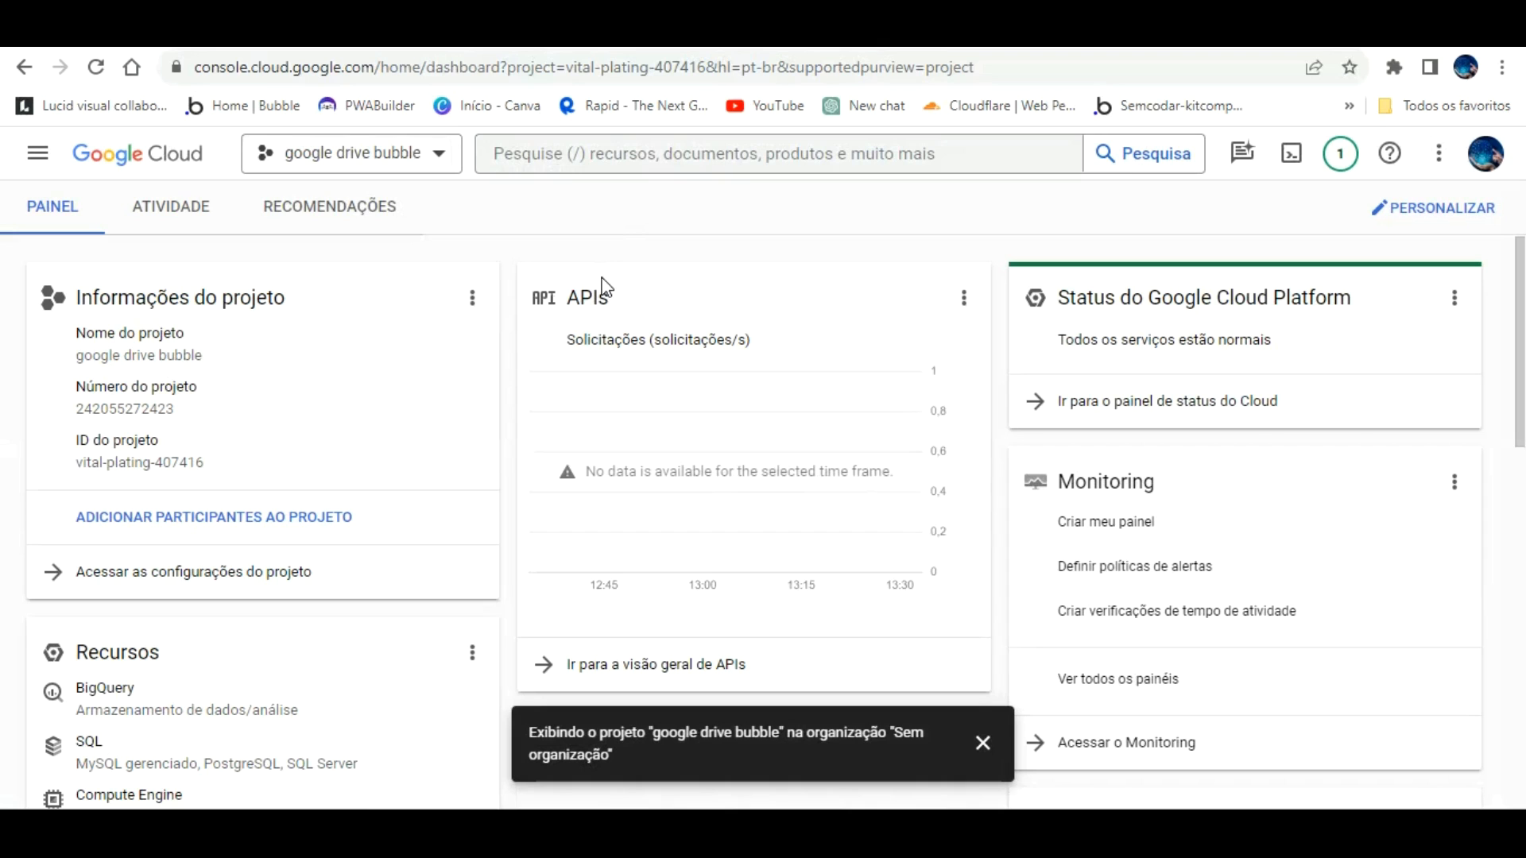
# Step: Open the project's APIs overview from the dashboard and go to the API library
pyautogui.click(967, 299)
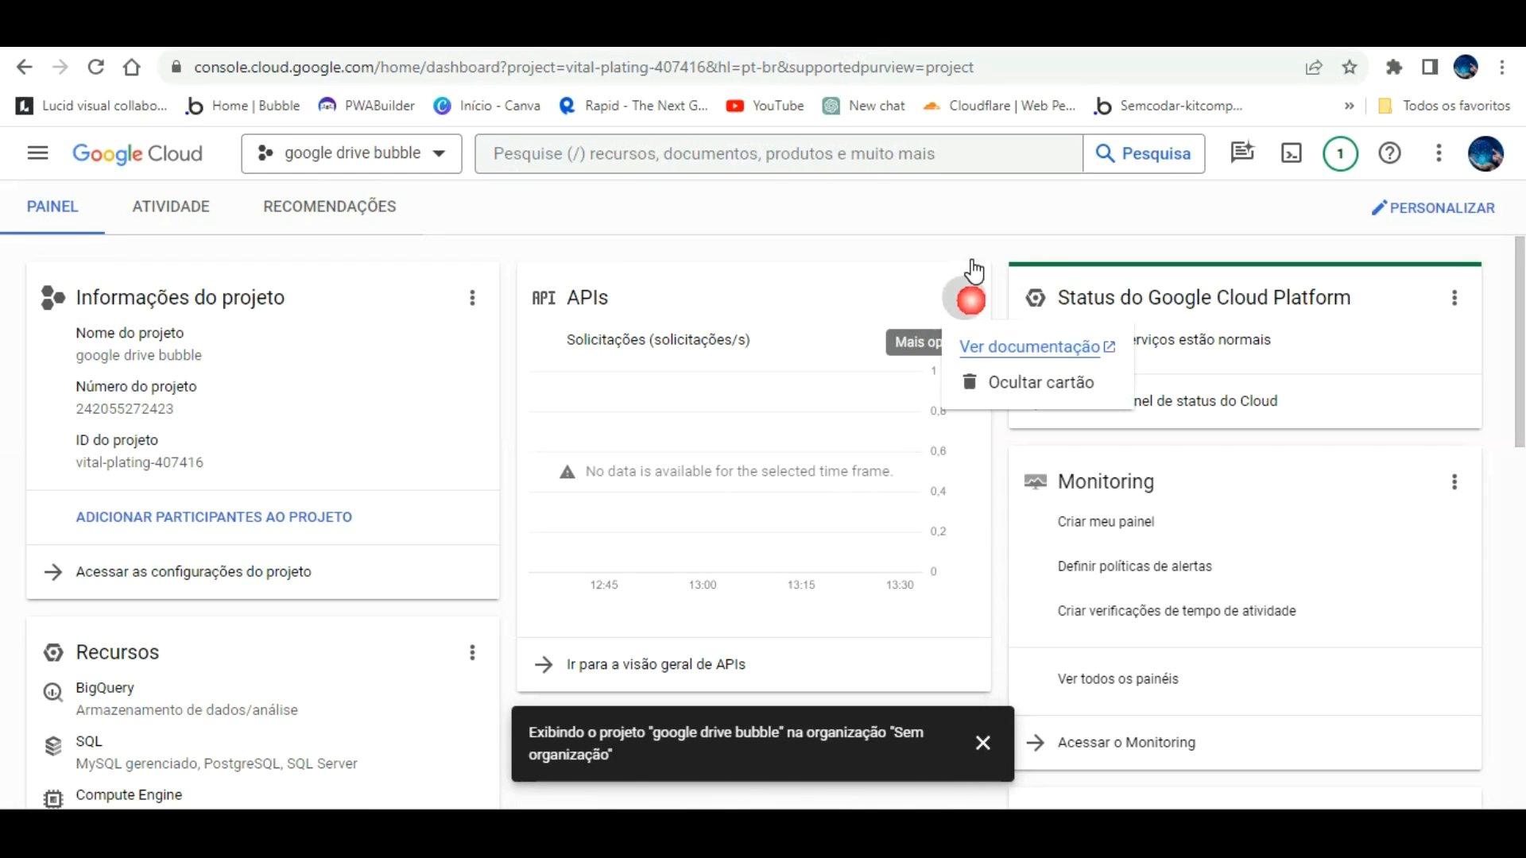
pyautogui.click(565, 259)
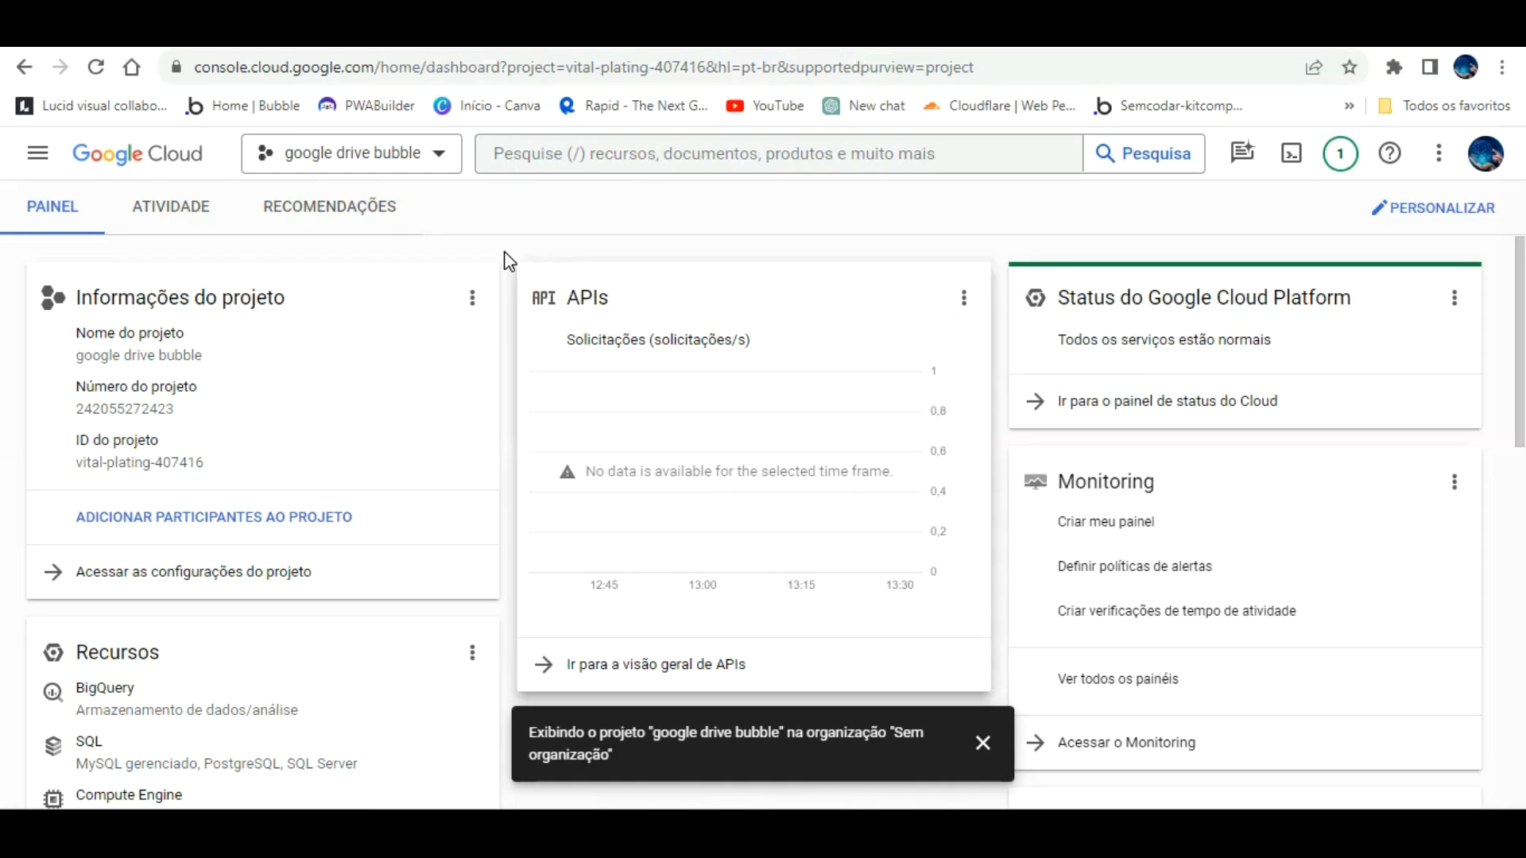
pyautogui.click(29, 142)
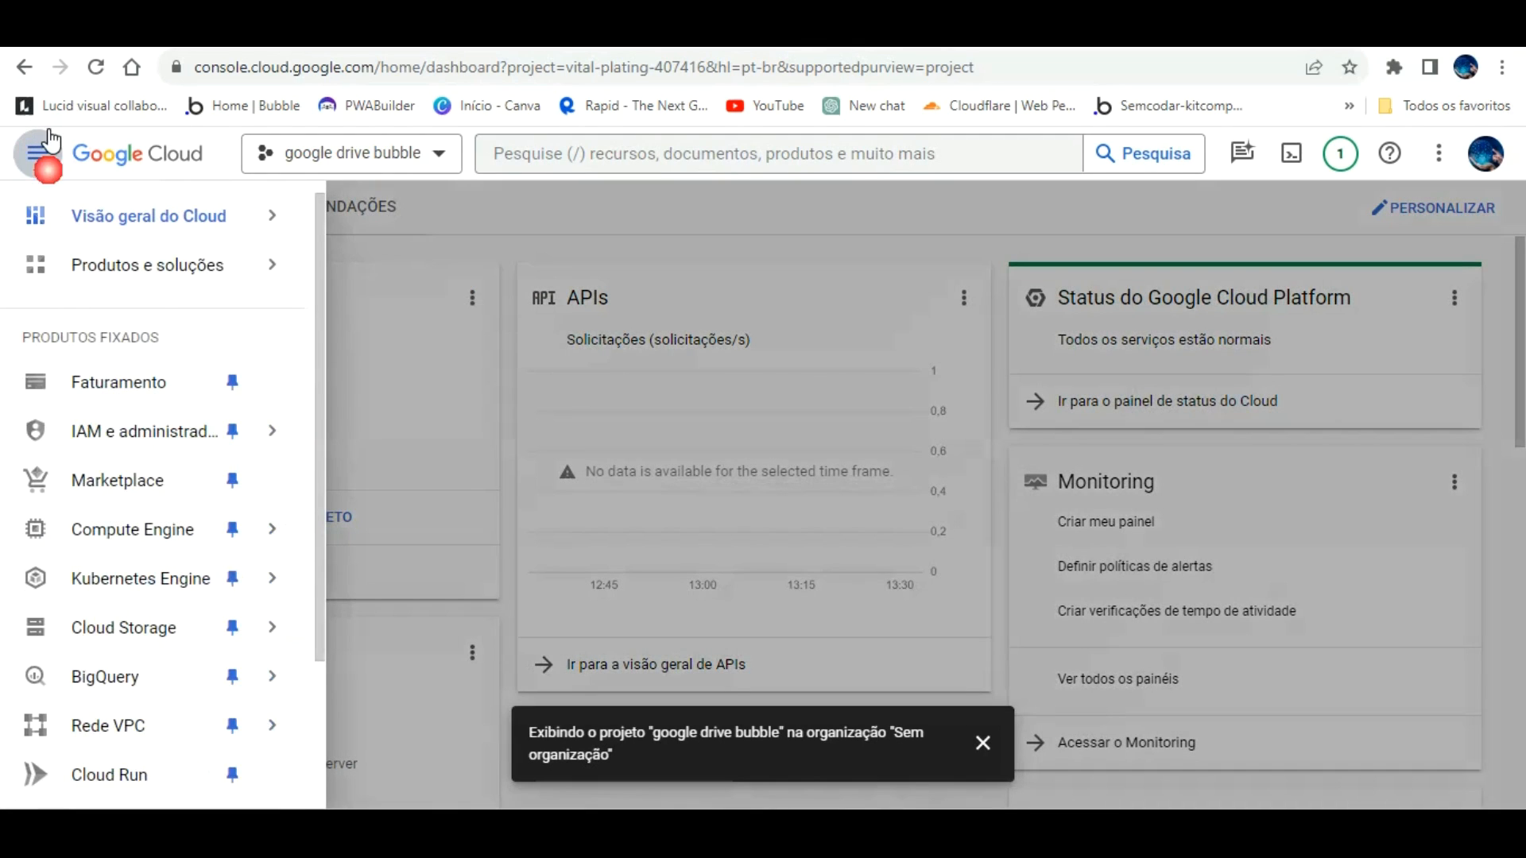
pyautogui.click(566, 232)
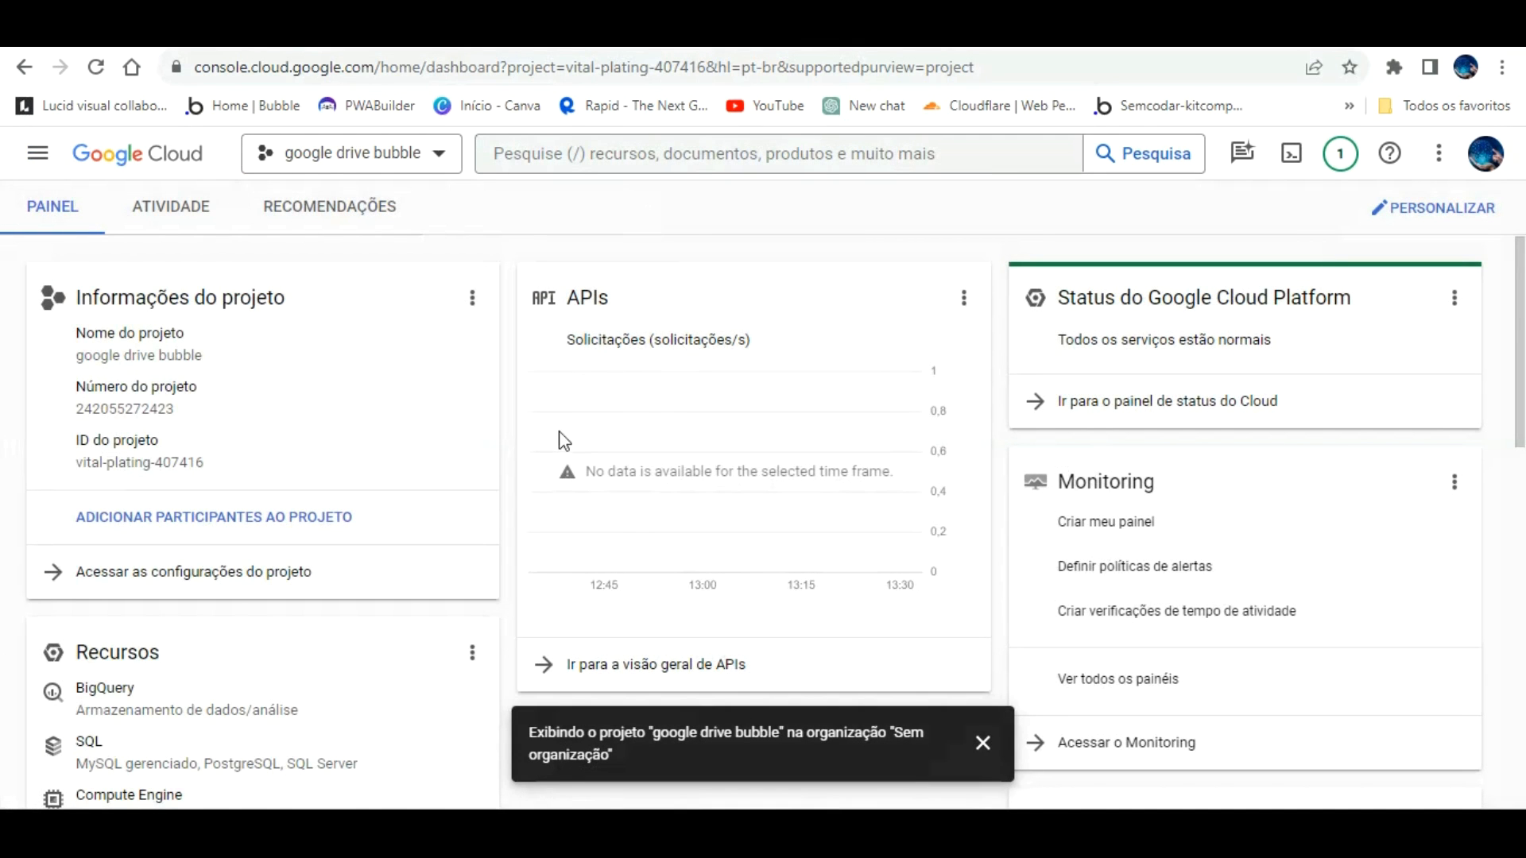
pyautogui.click(982, 739)
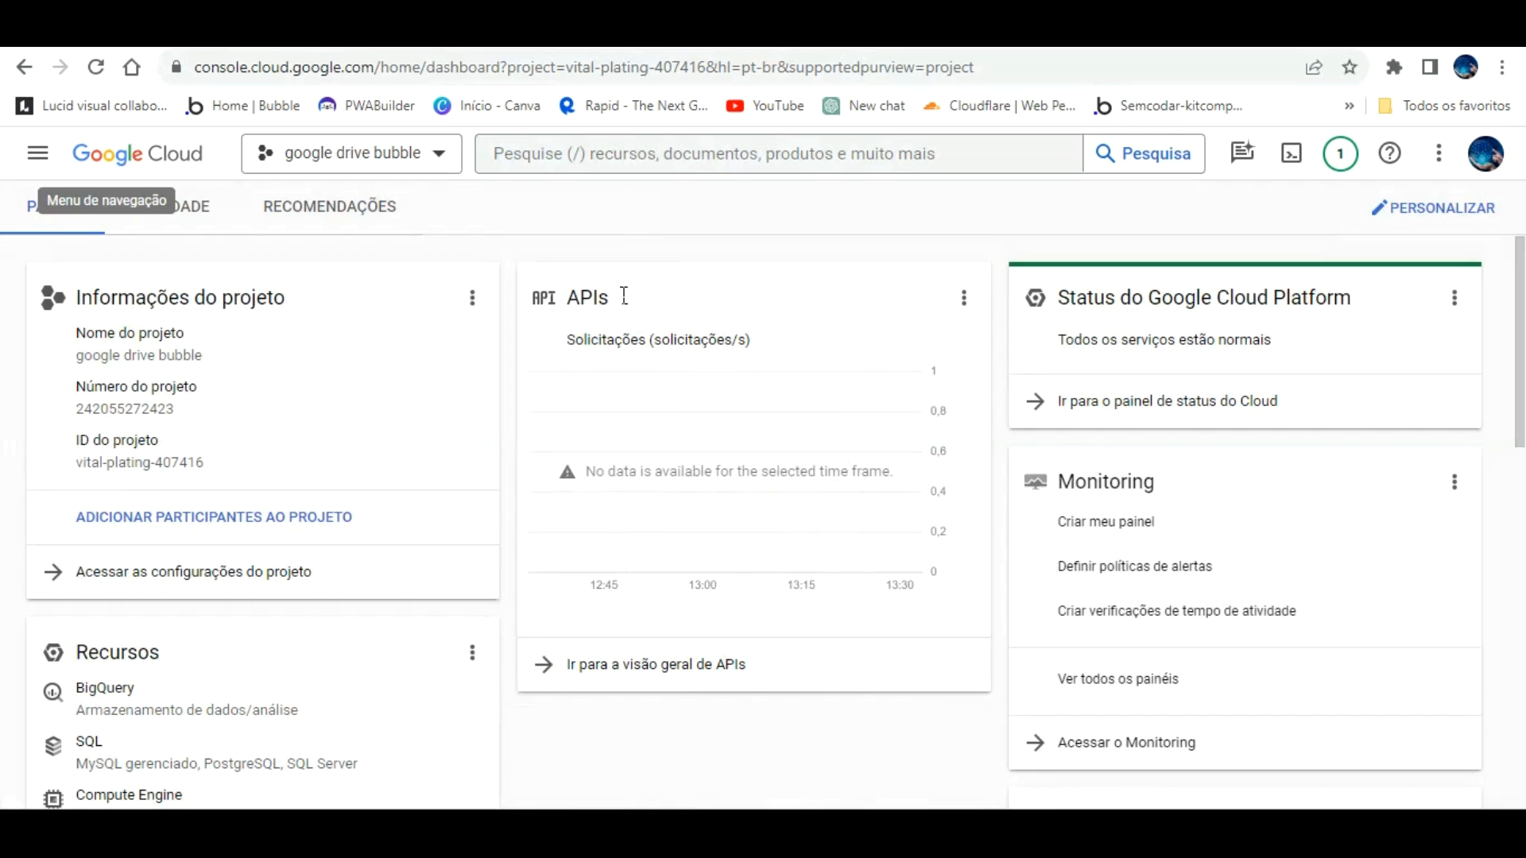
pyautogui.click(588, 253)
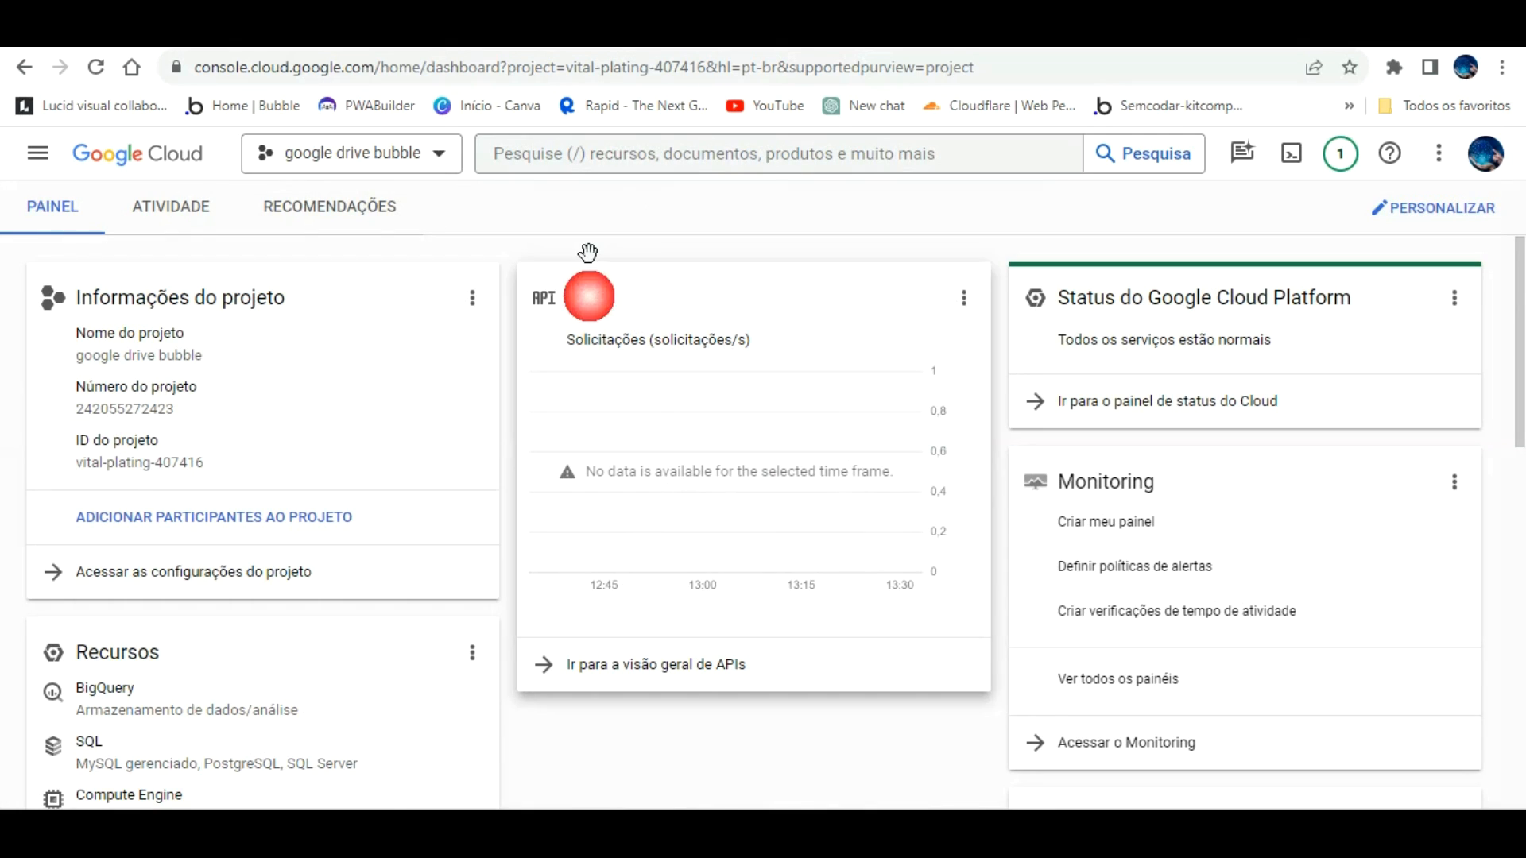
pyautogui.click(682, 624)
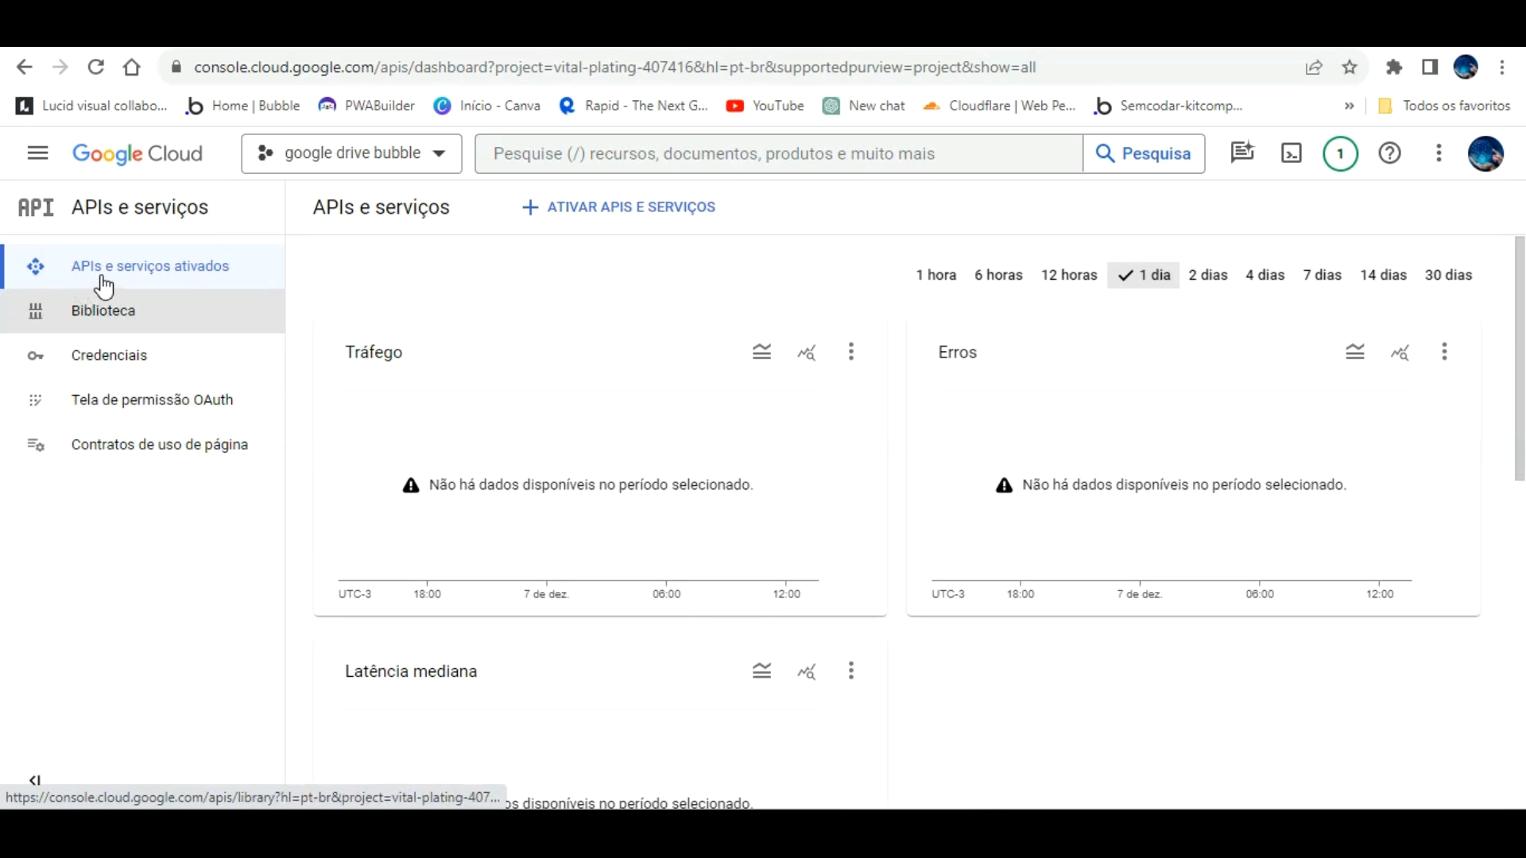
pyautogui.click(639, 171)
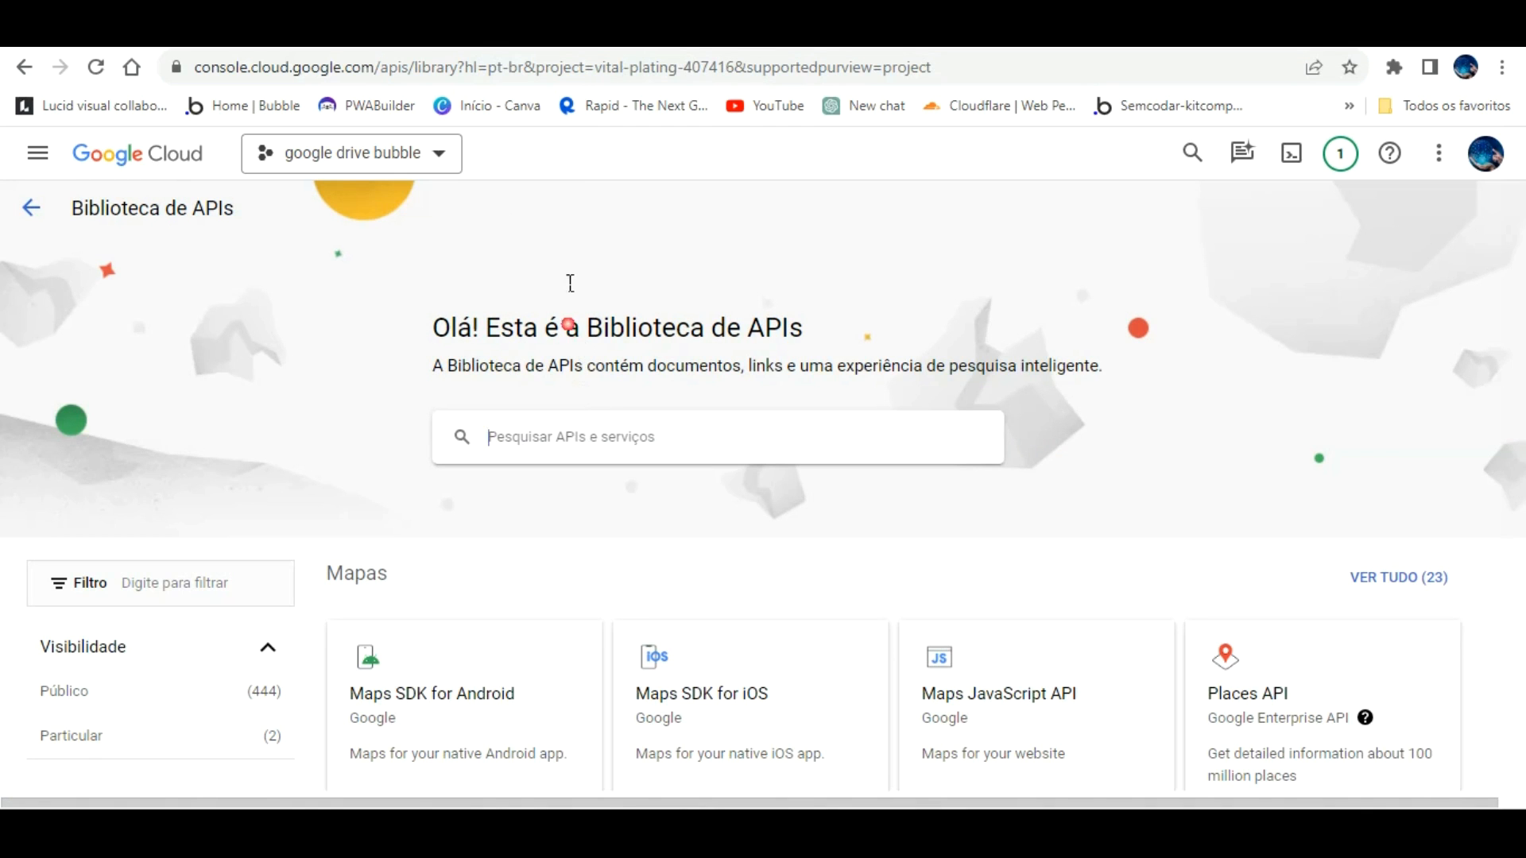
# Step: Search the API library for 'google drive' and enable the Google Drive API
pyautogui.write('g')
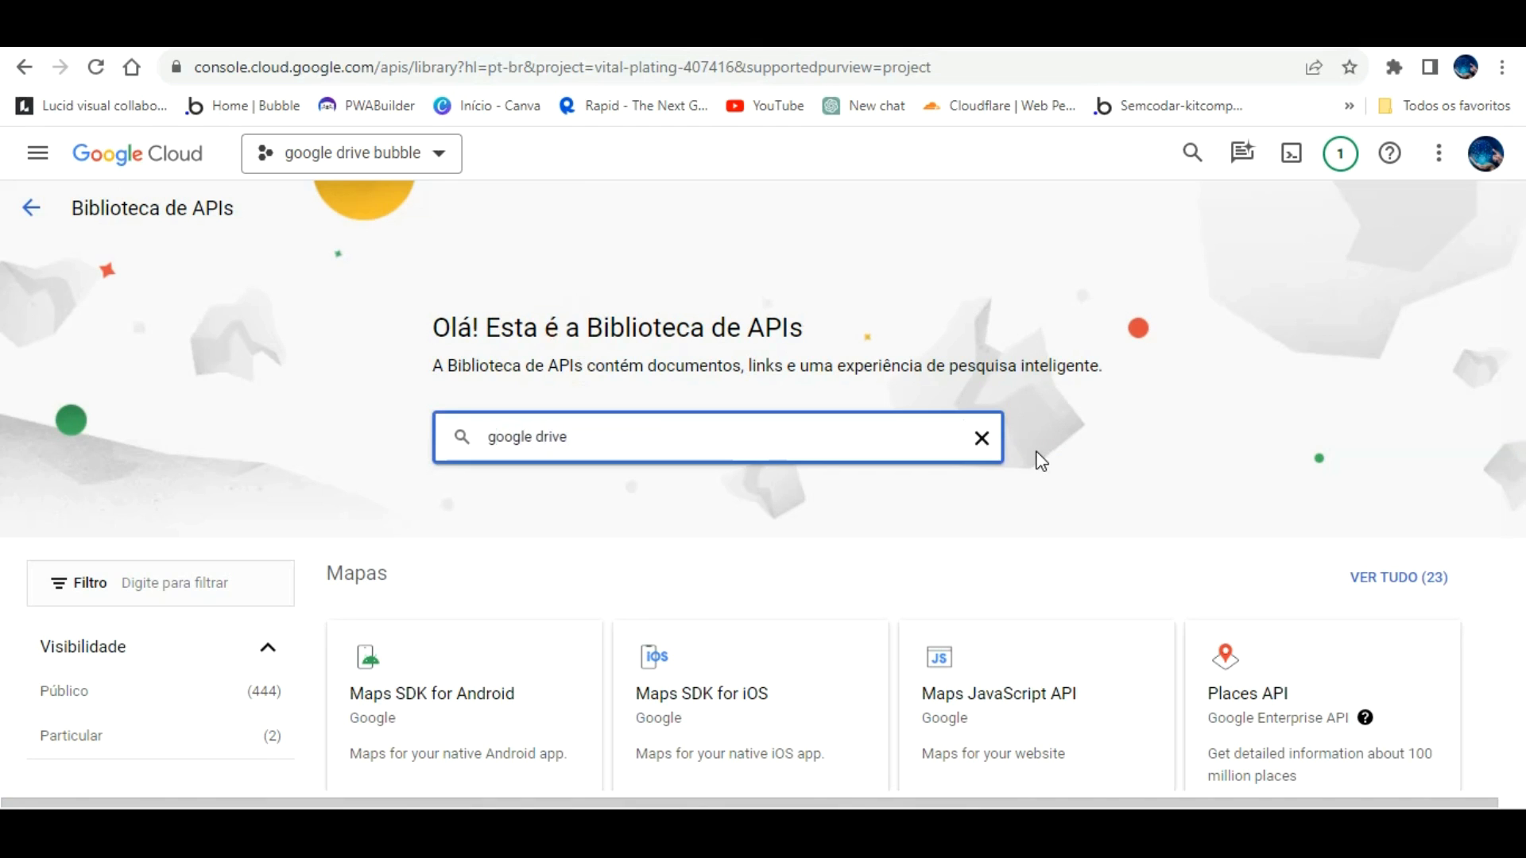
pyautogui.write('oogle drive')
pyautogui.press('Return')
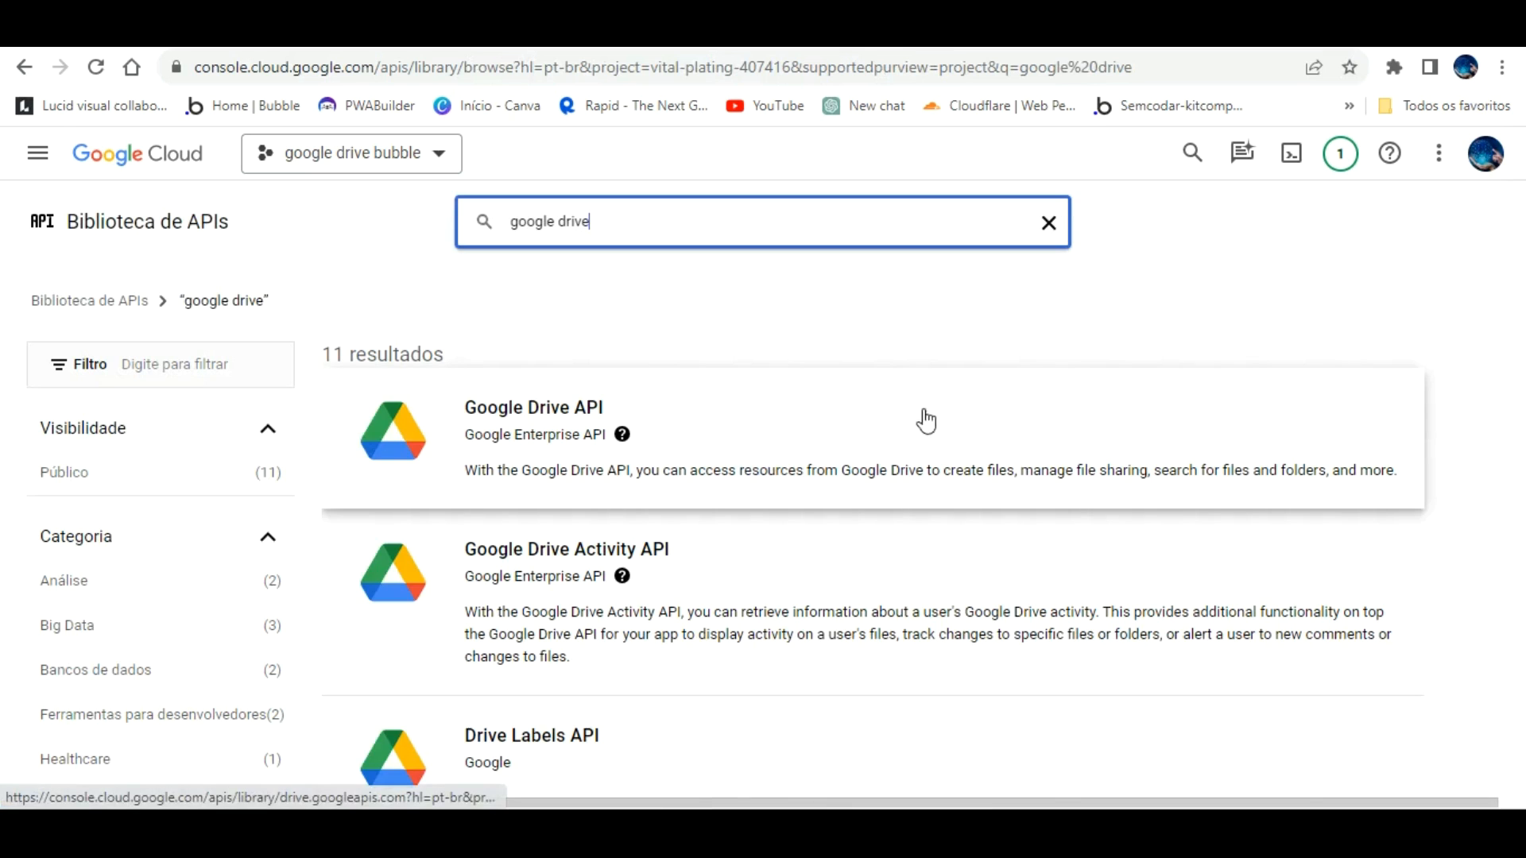
pyautogui.click(544, 380)
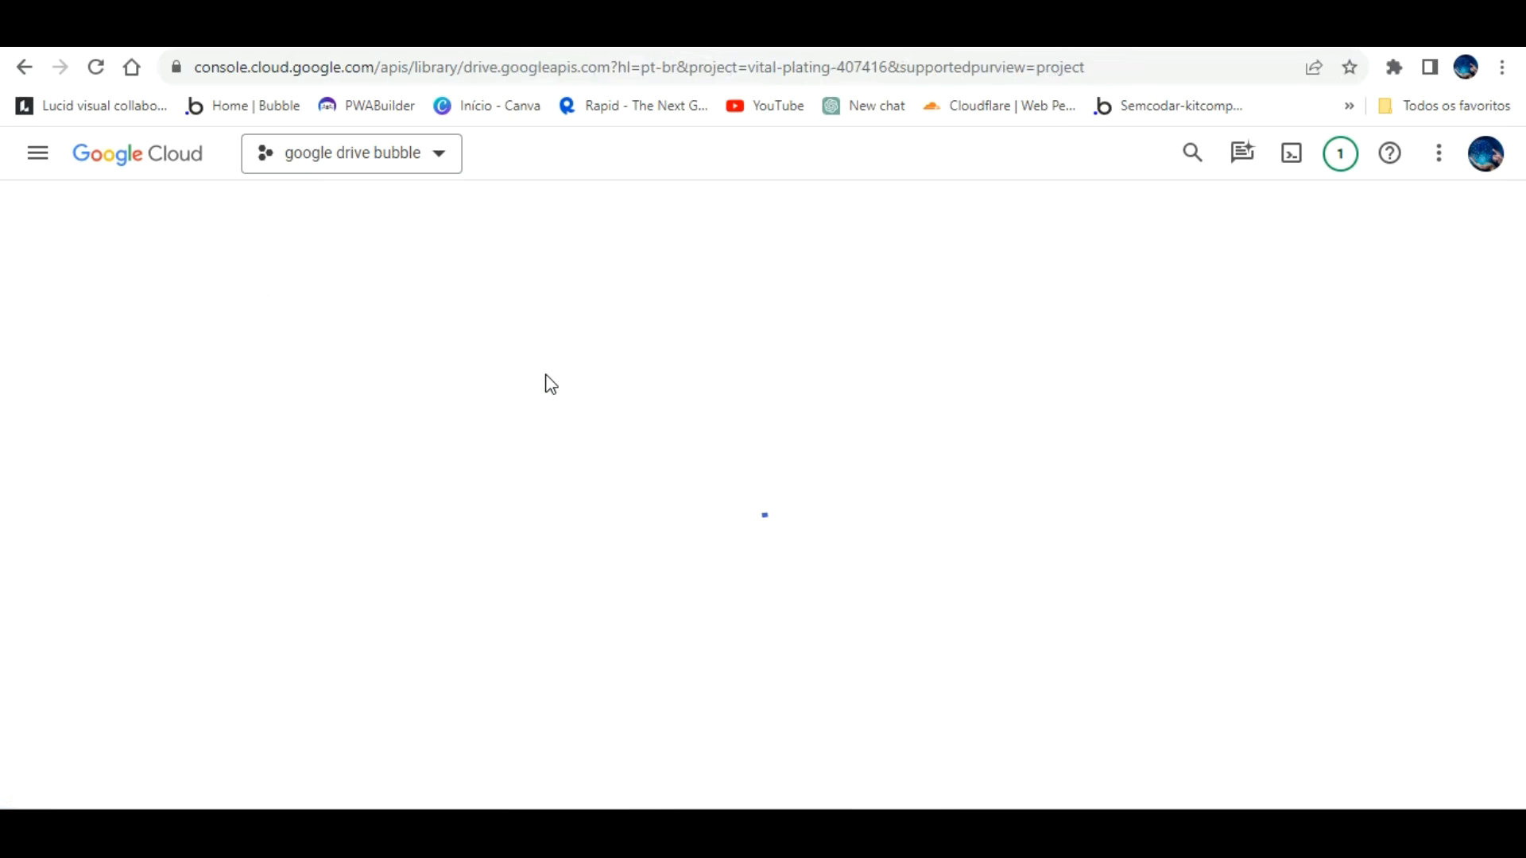
pyautogui.click(256, 433)
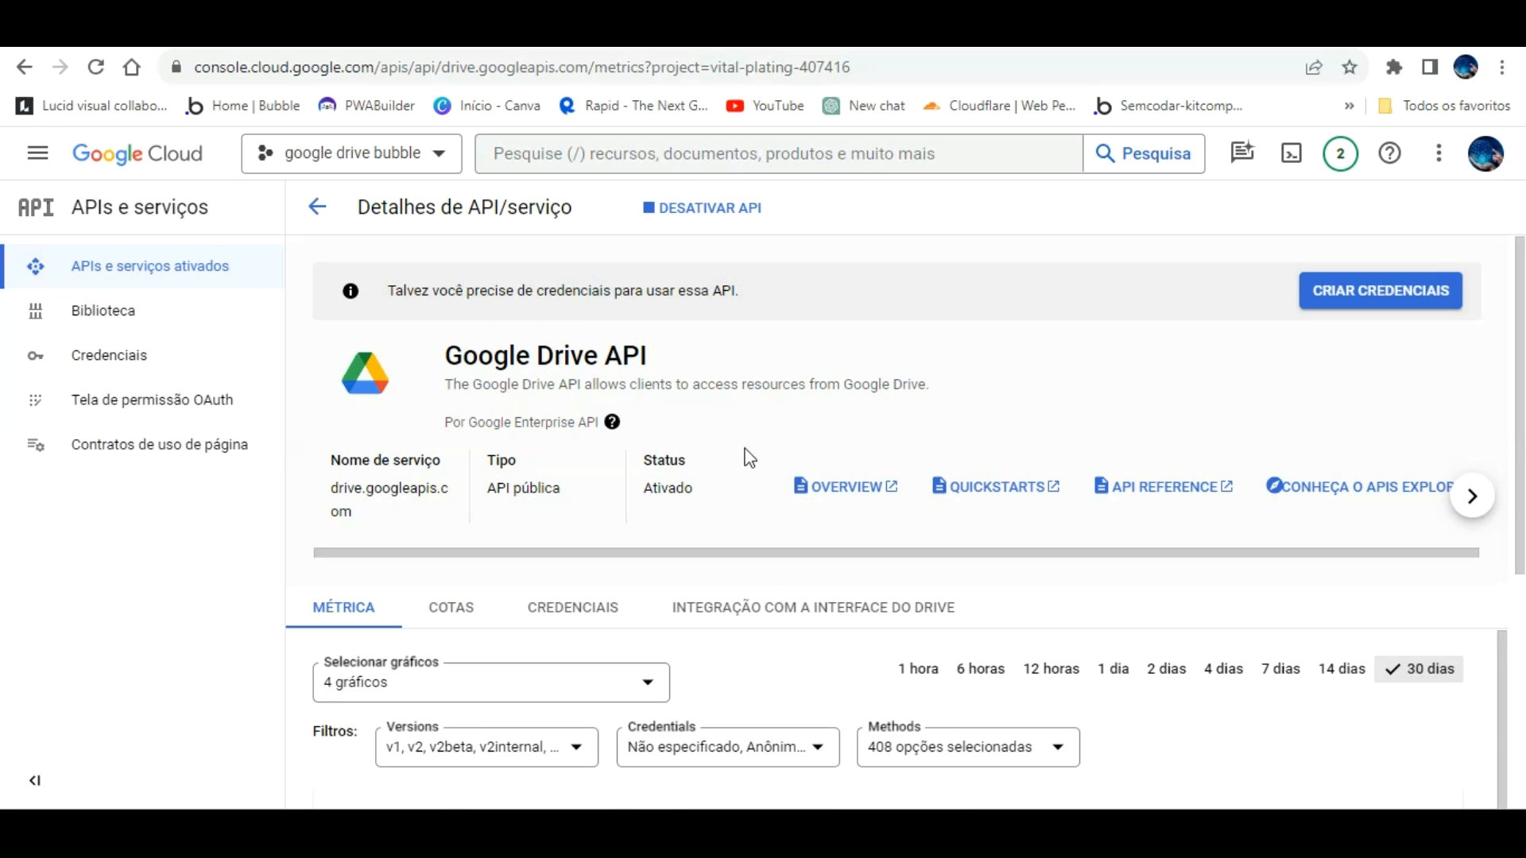
# Step: Start credentials for the Google Drive API with 'Dados do usuário' access and advance the wizard
pyautogui.click(1382, 278)
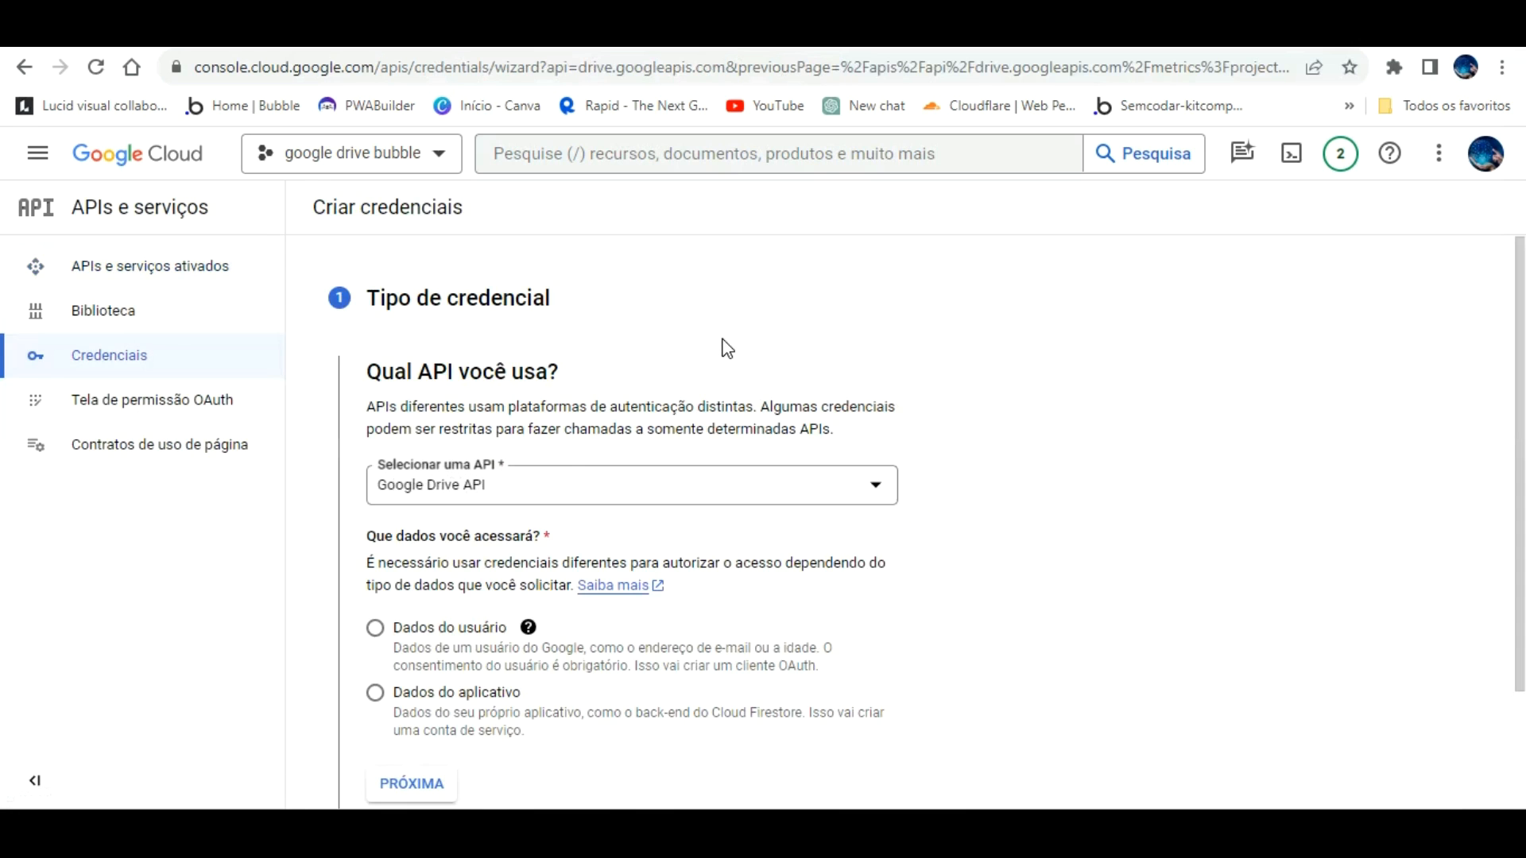
pyautogui.click(569, 449)
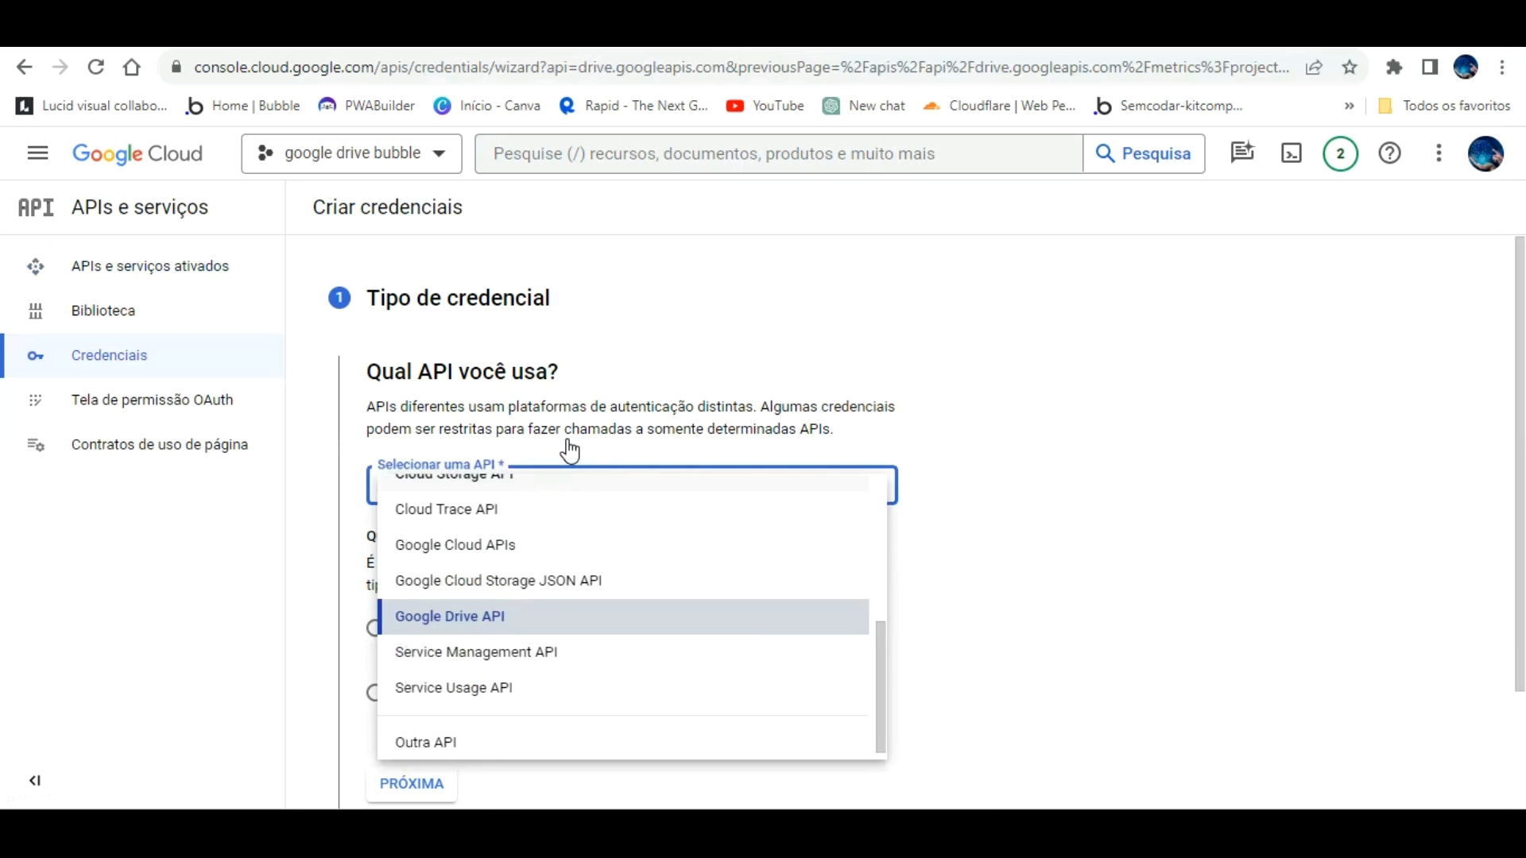
pyautogui.click(531, 612)
pyautogui.scroll(-2, 795, 568)
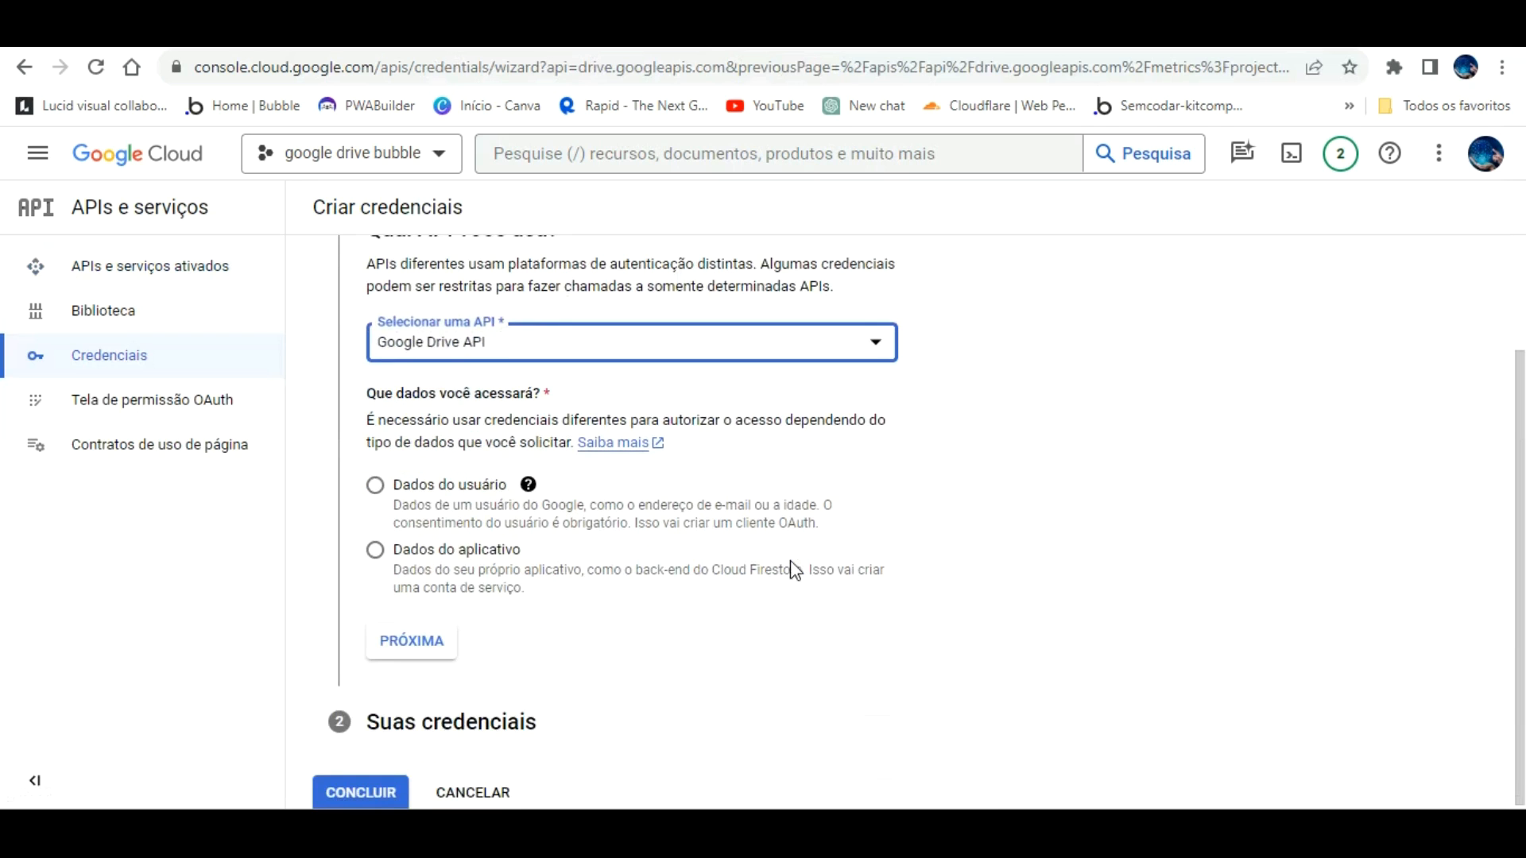
pyautogui.click(375, 480)
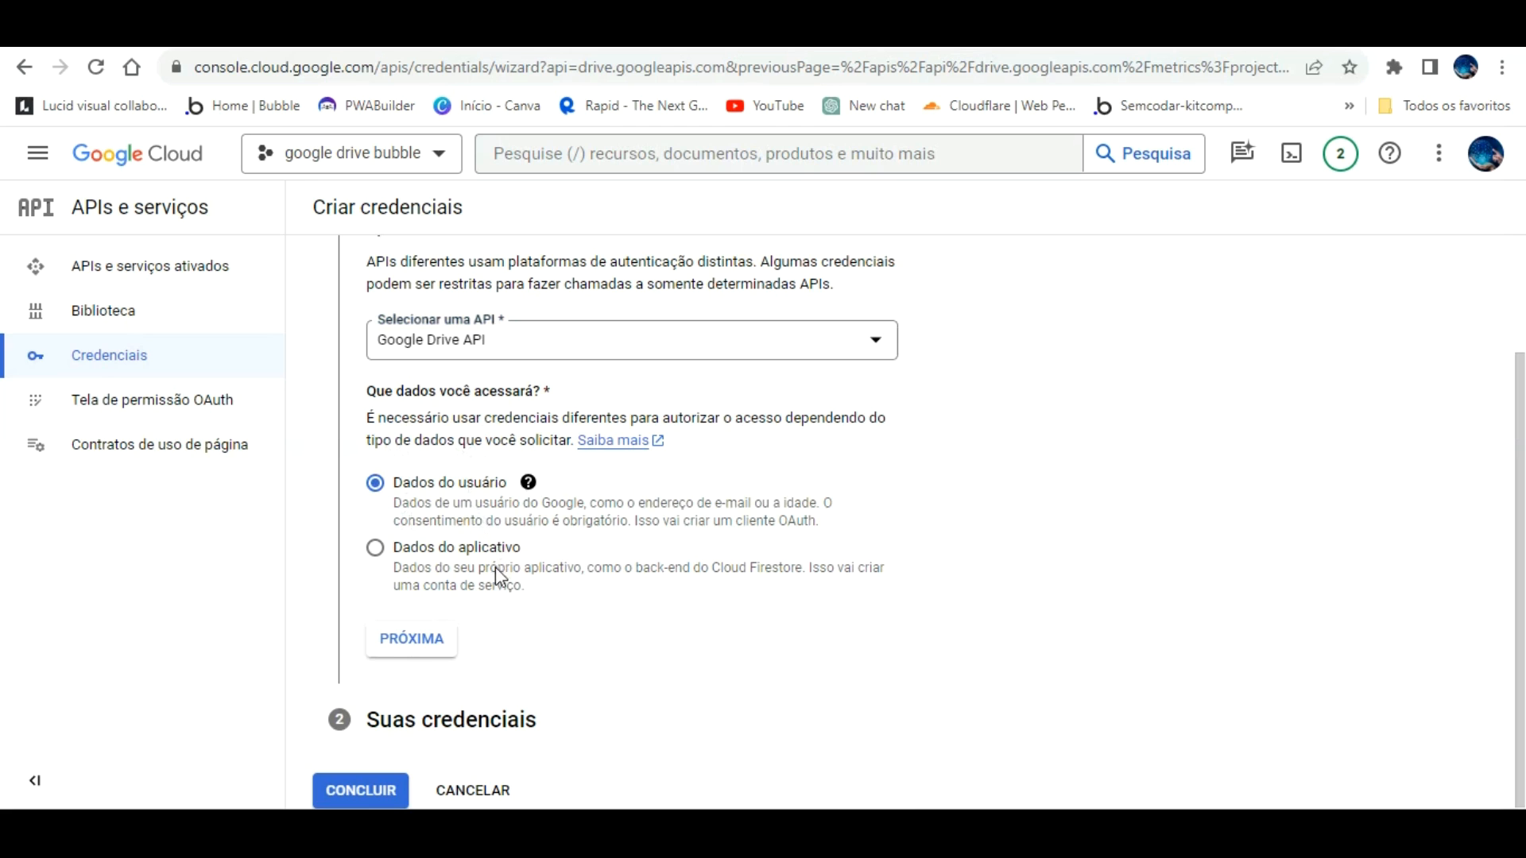
pyautogui.click(411, 636)
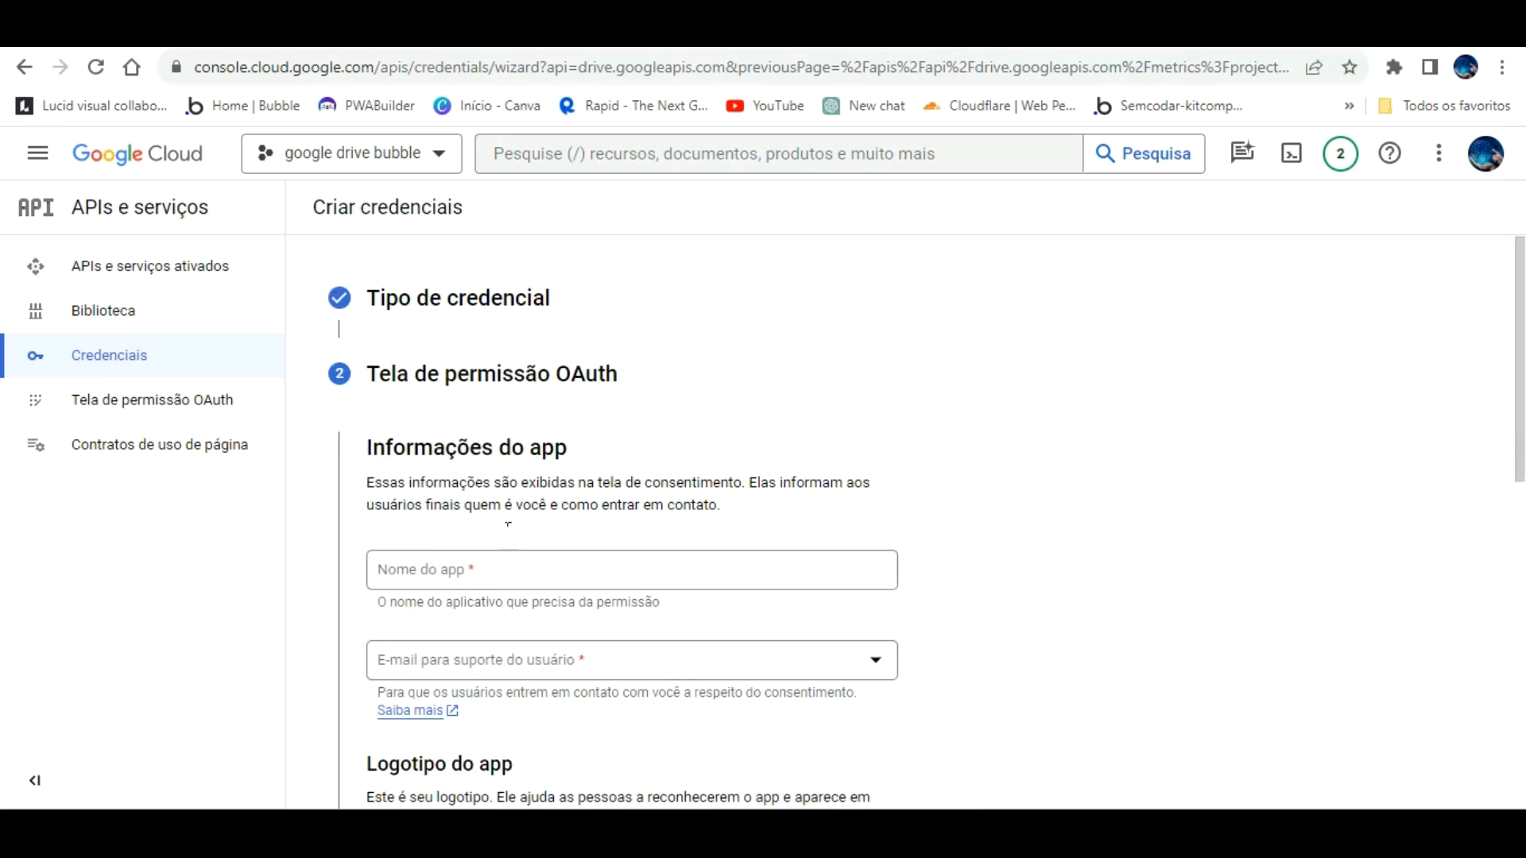
# Step: Enter the app name, pick the account e-mail for support, and type a developer contact e-mail
pyautogui.click(505, 570)
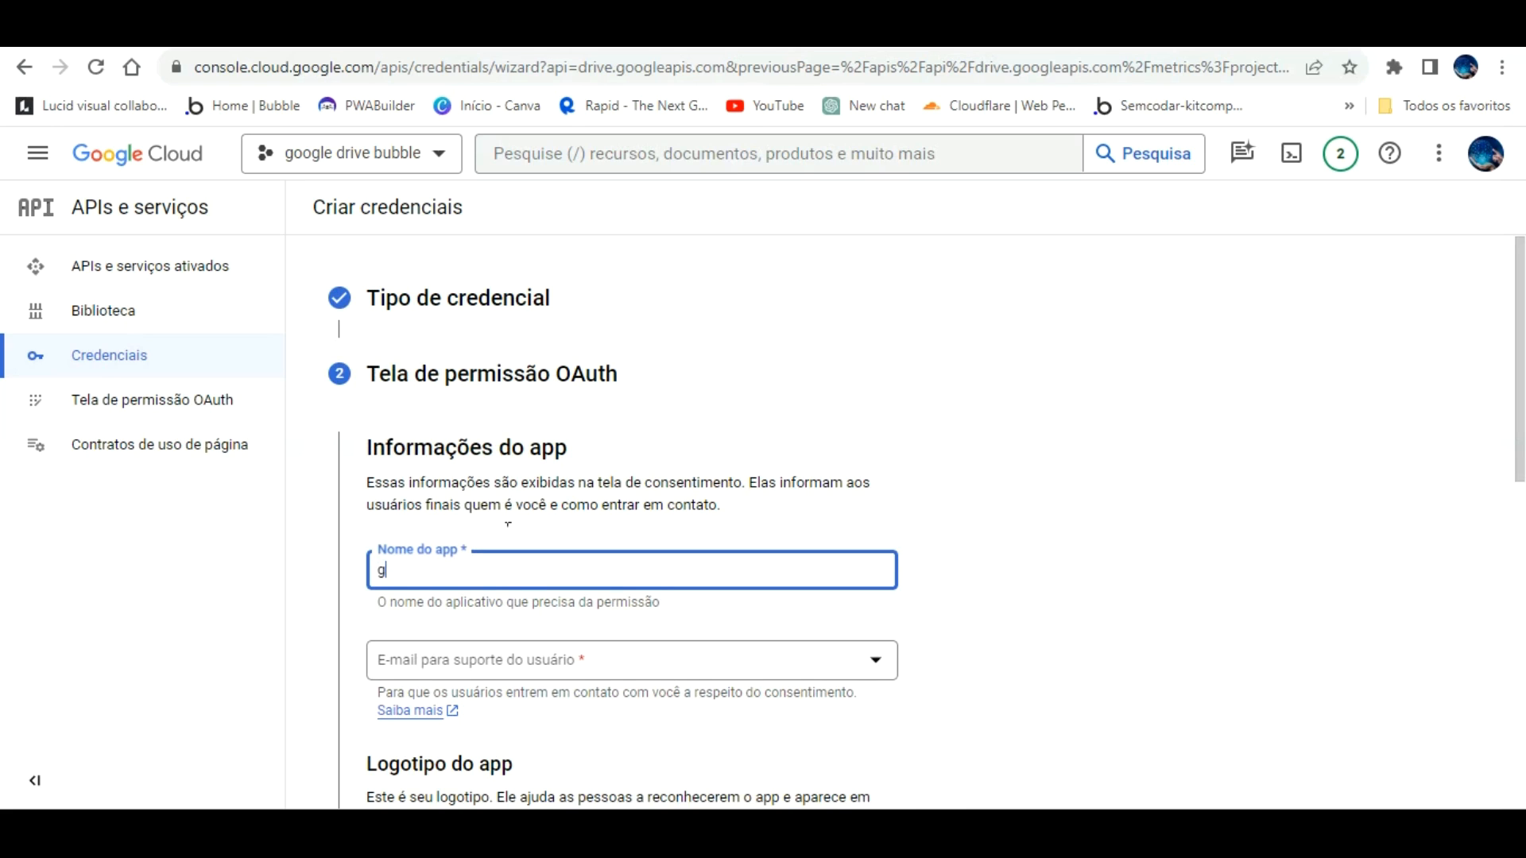
pyautogui.write('ração google drive com')
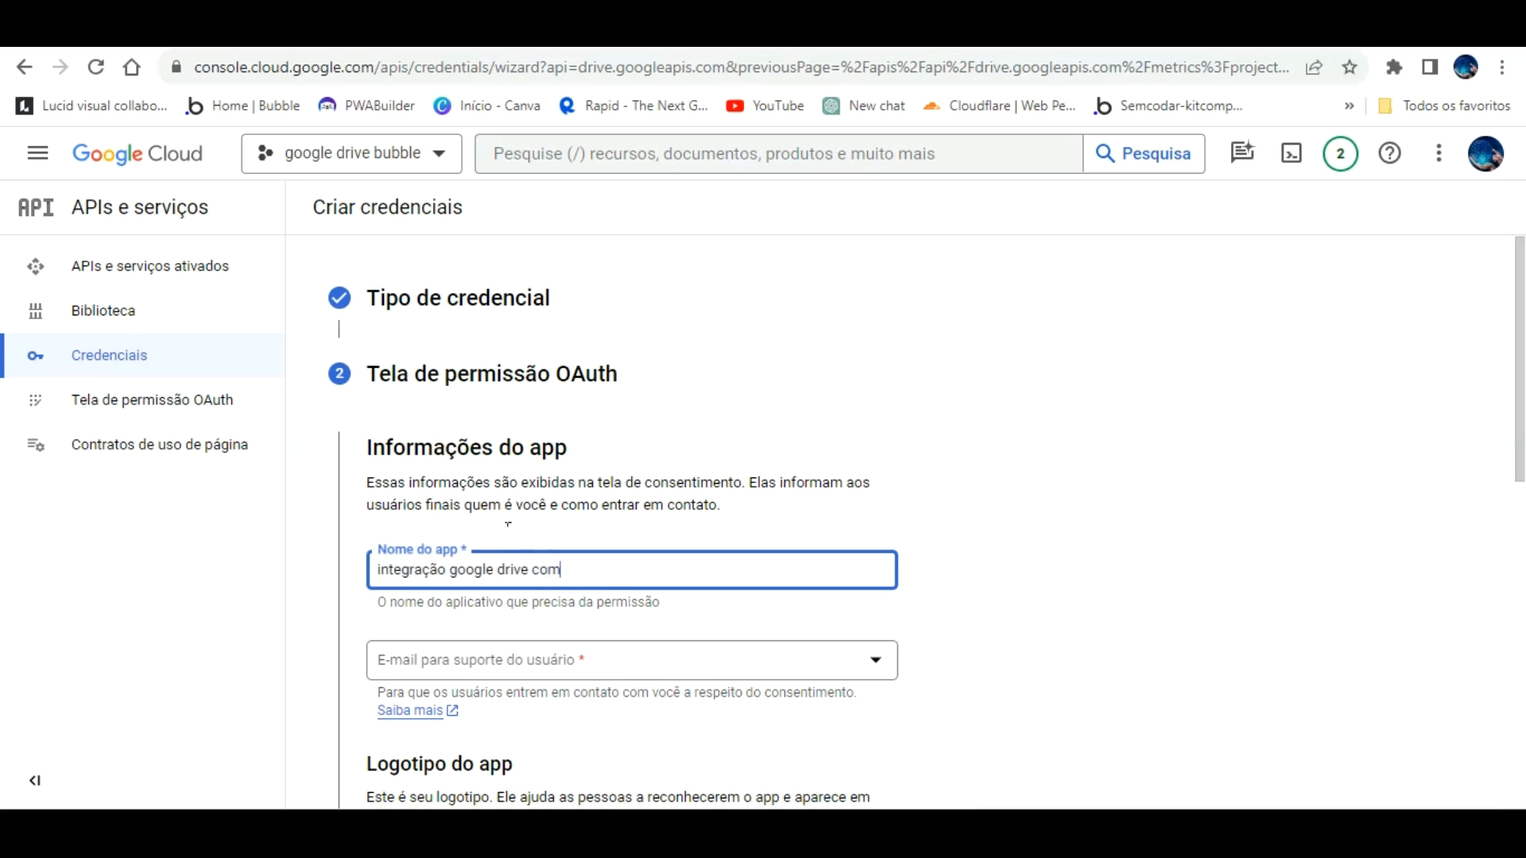
pyautogui.write(' bubble')
pyautogui.click(667, 646)
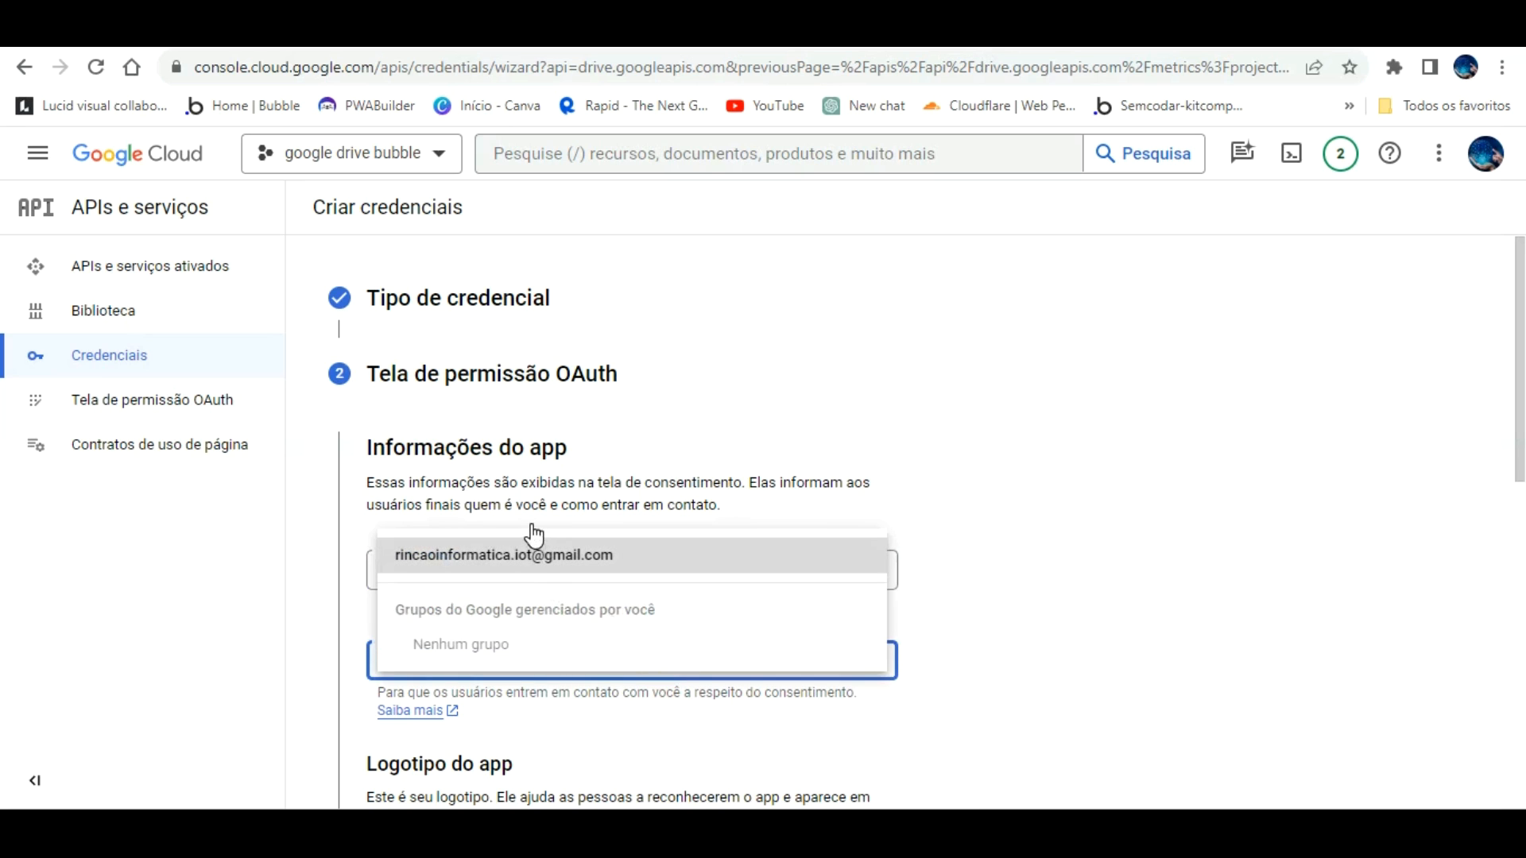
pyautogui.click(530, 556)
pyautogui.scroll(-5, 680, 475)
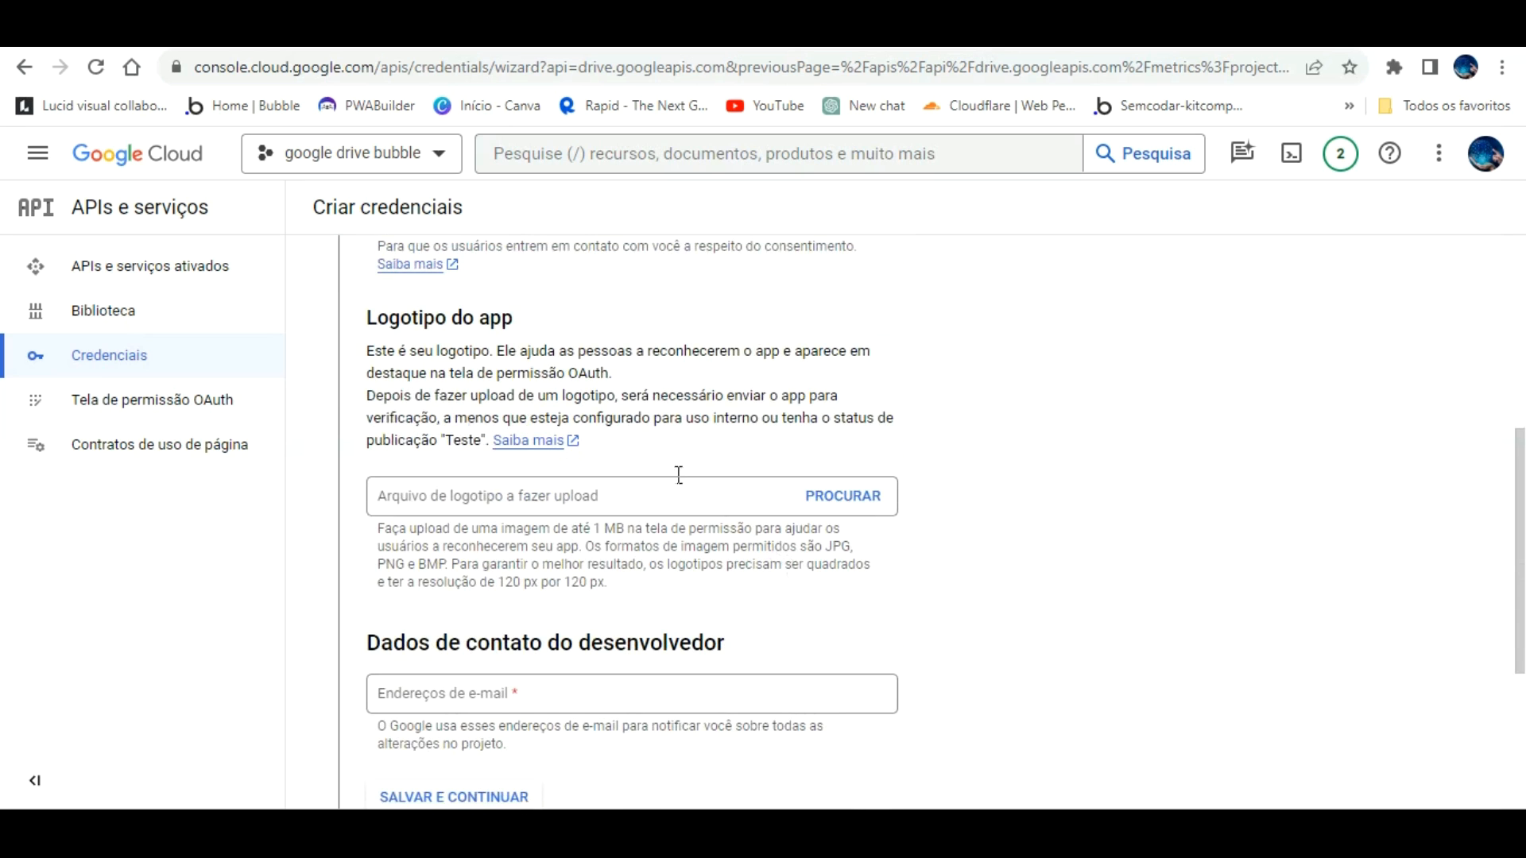
pyautogui.scroll(-3, 540, 469)
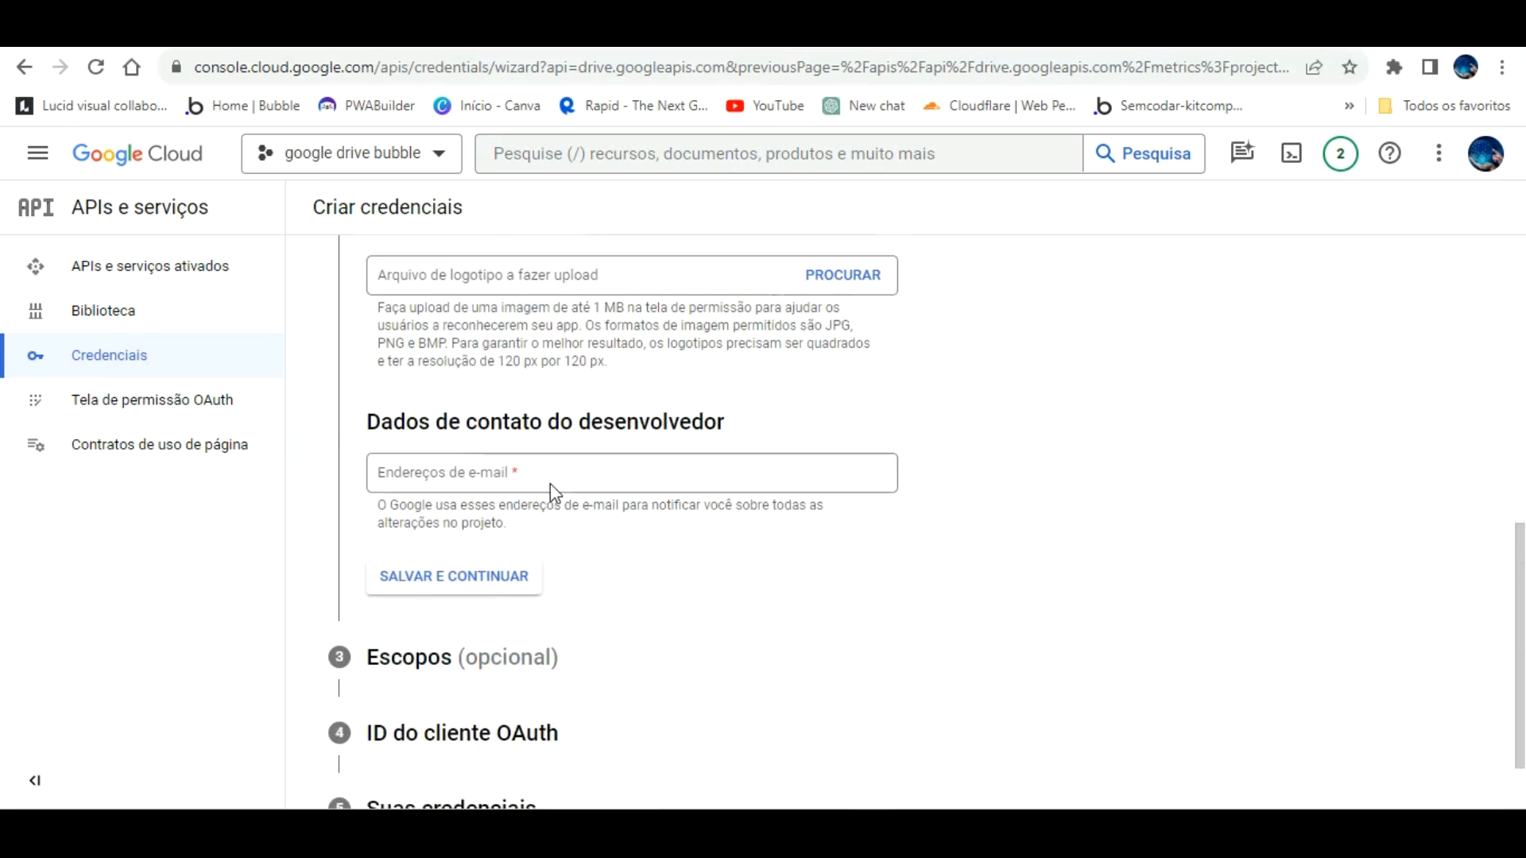
pyautogui.click(530, 469)
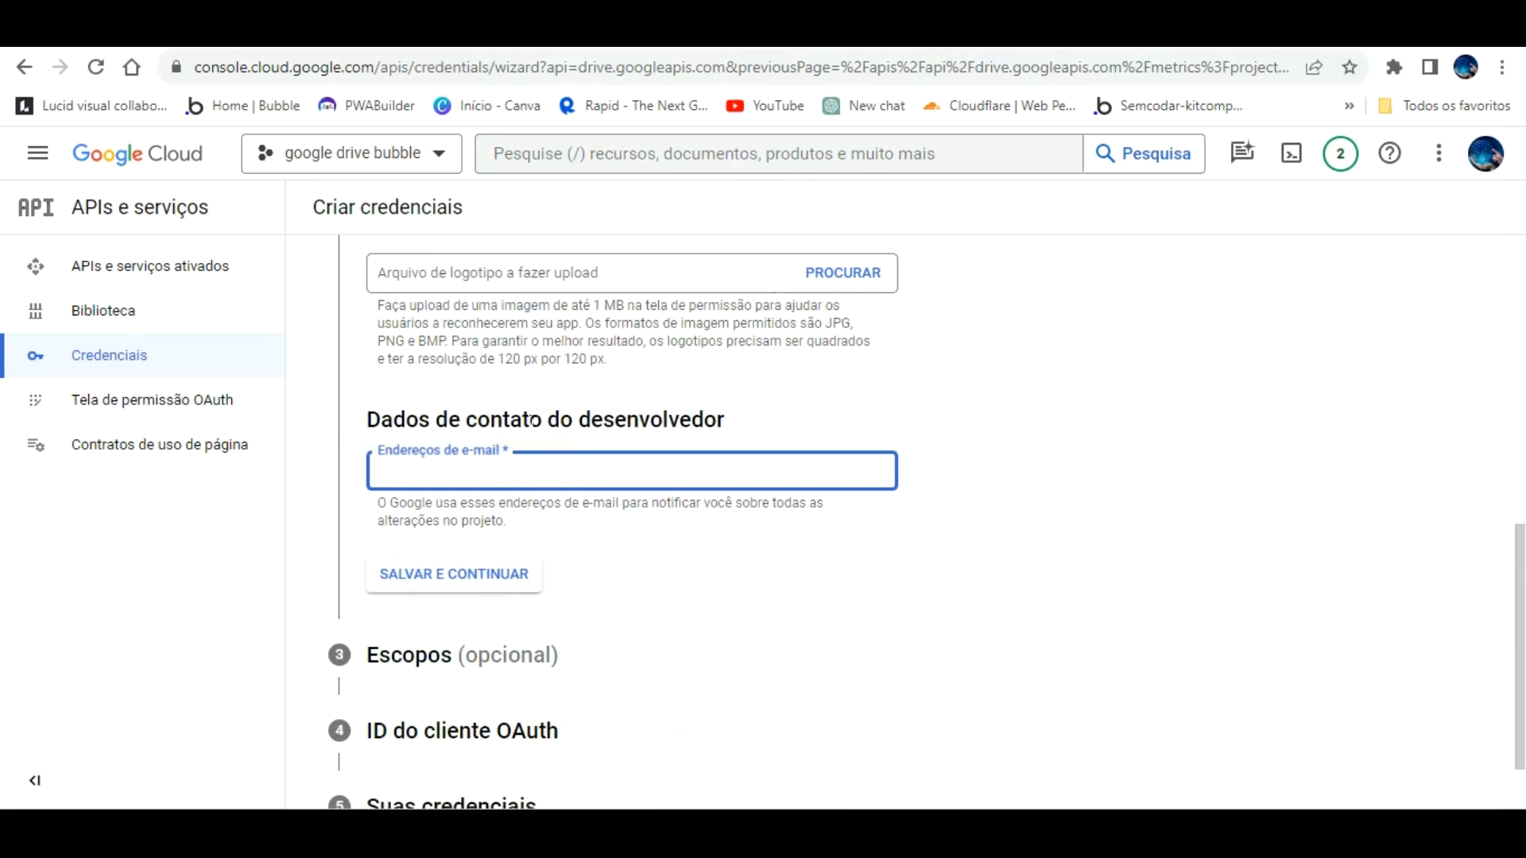
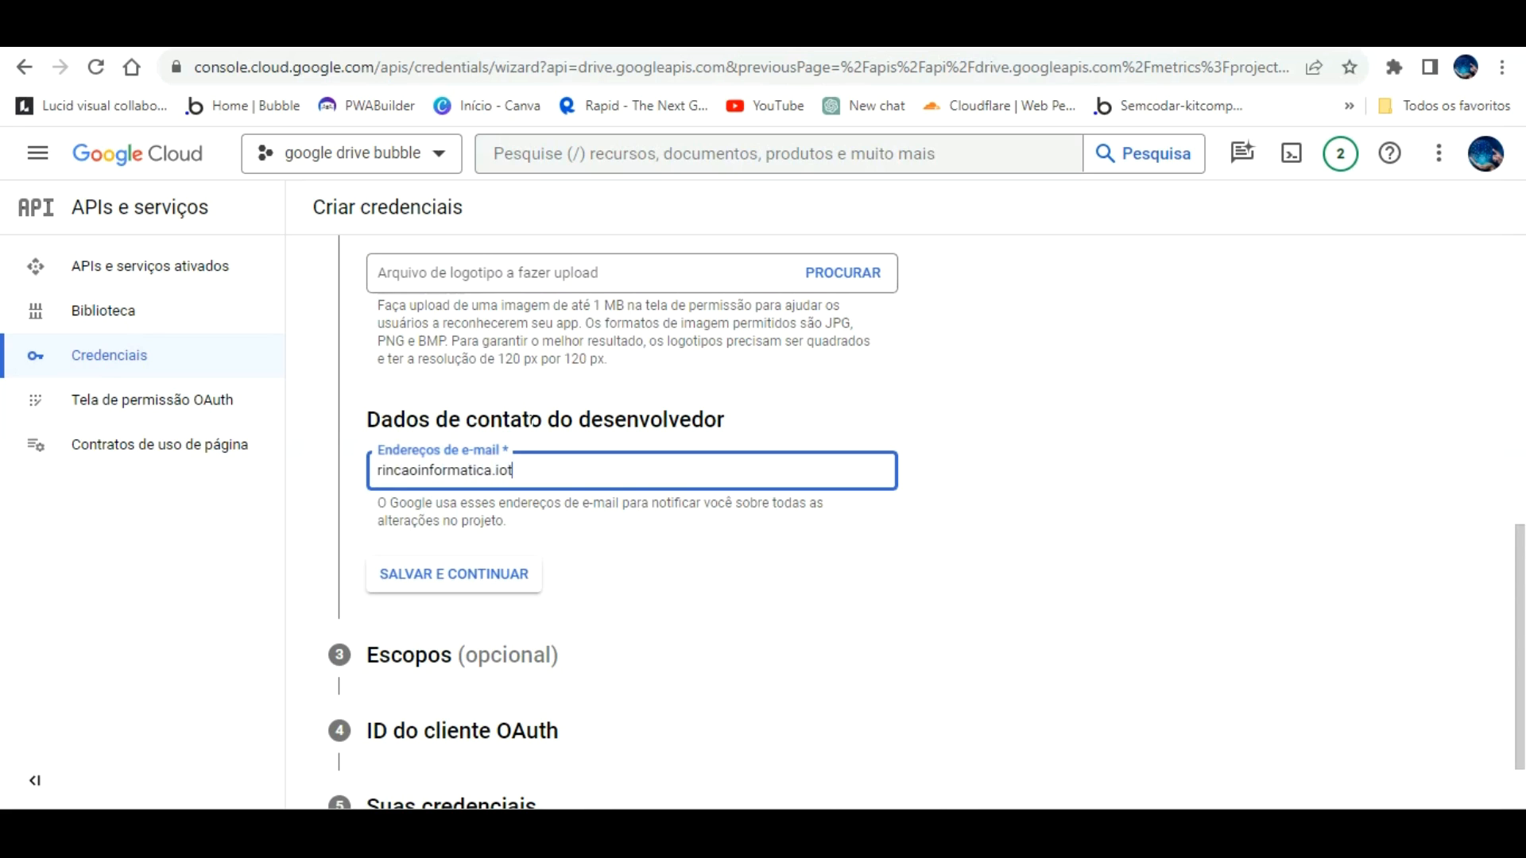
# Step: After saving fails, replace the developer contact e-mail with a different address and save again
pyautogui.click(494, 569)
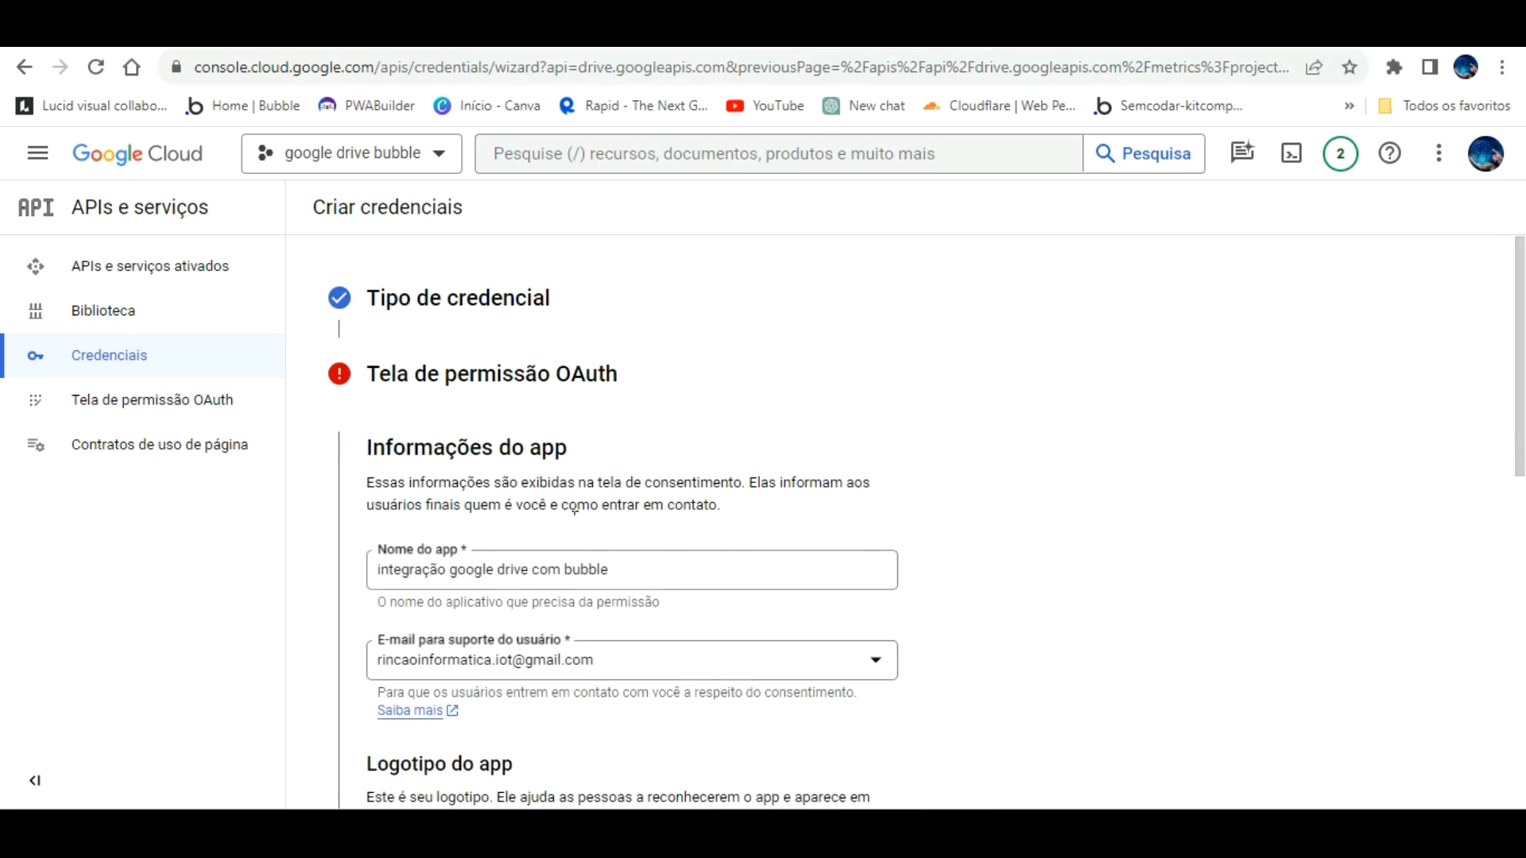
pyautogui.scroll(-8, 574, 516)
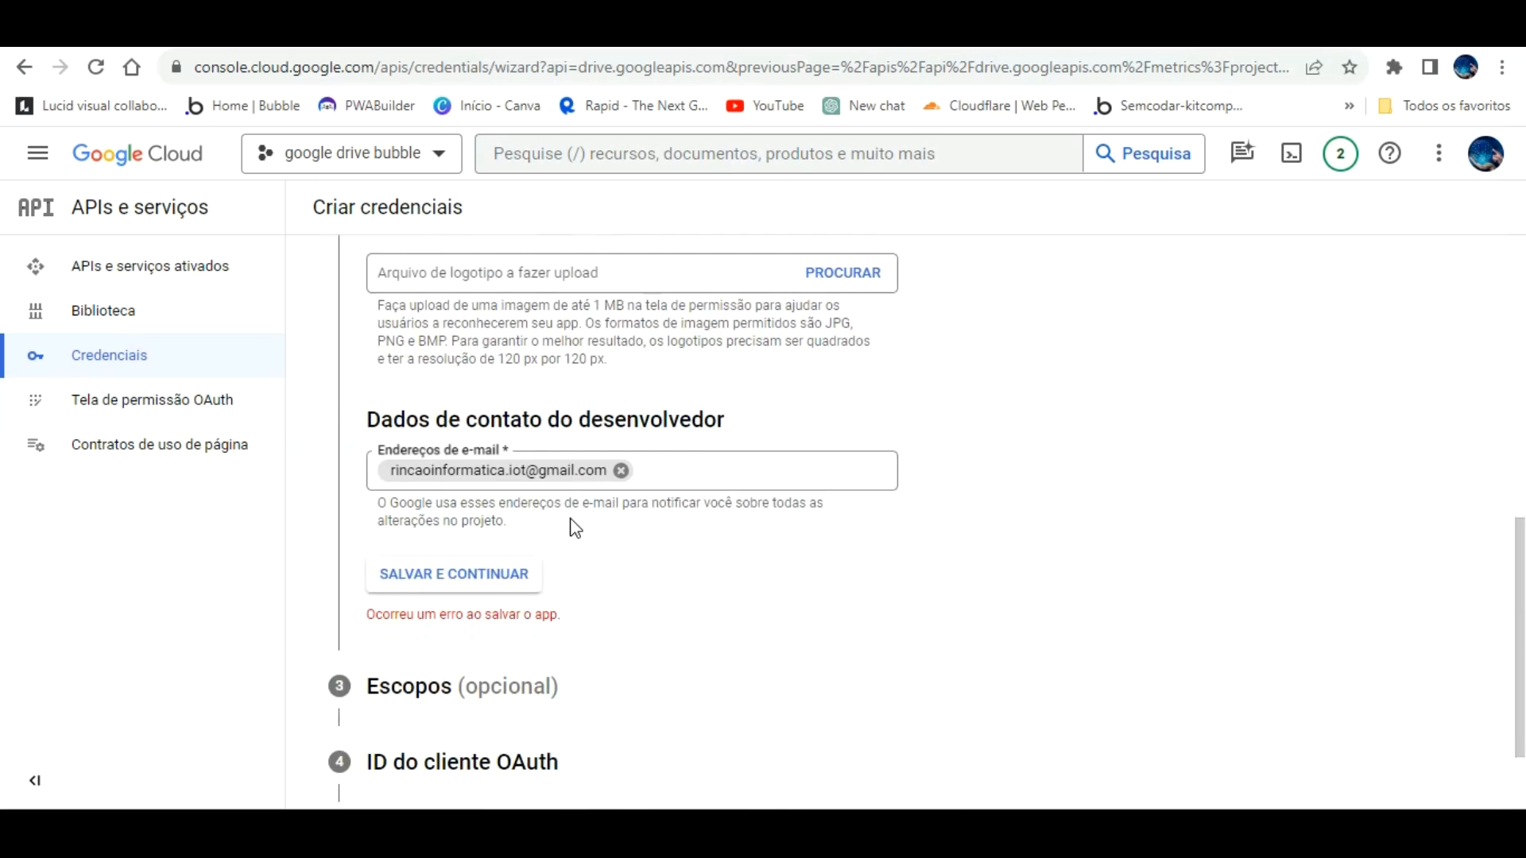
pyautogui.scroll(-2, 575, 528)
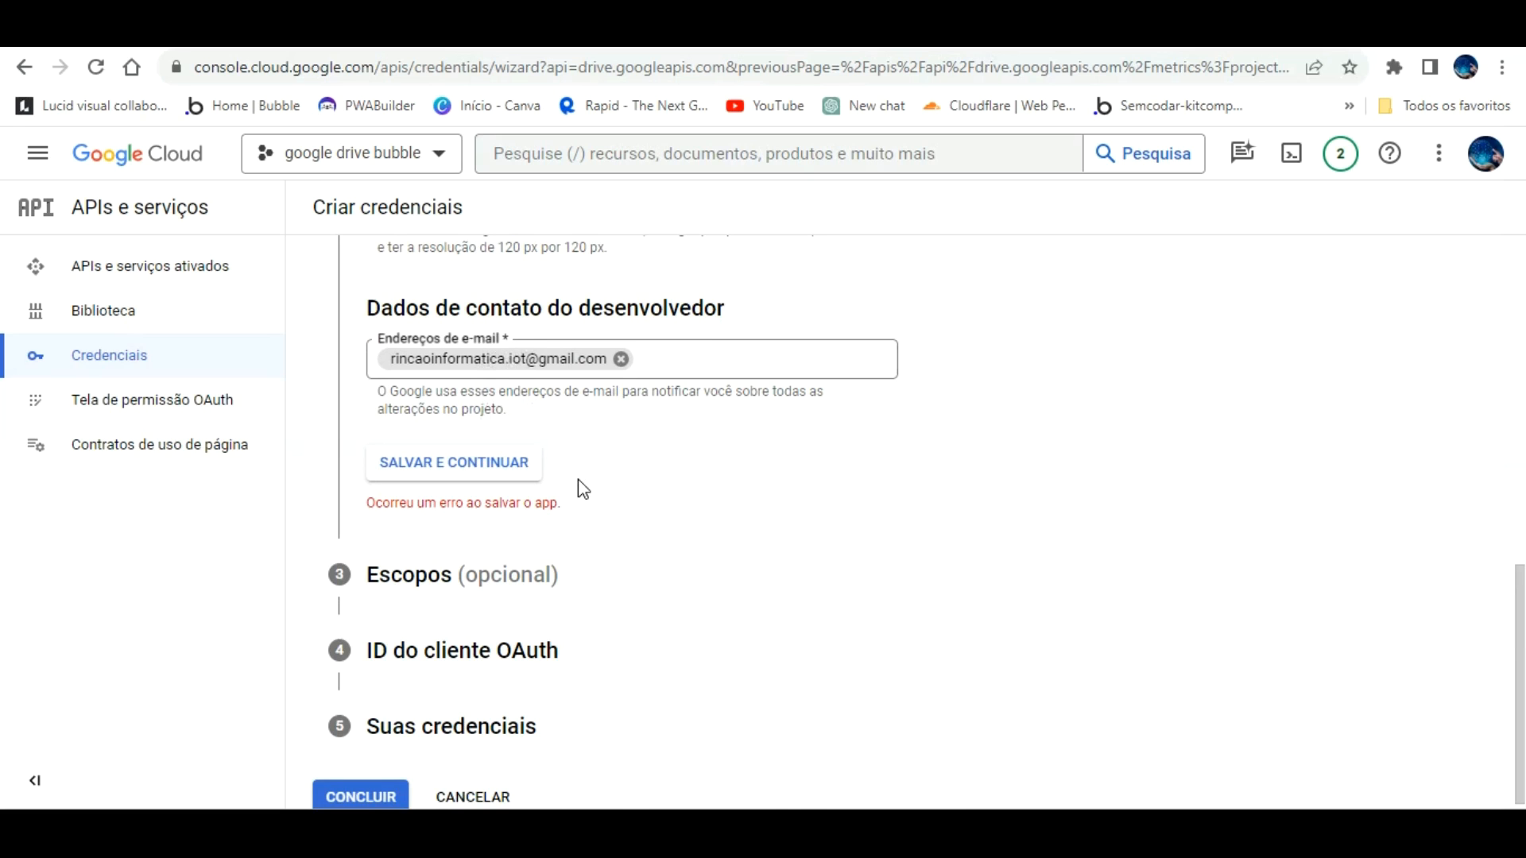
pyautogui.click(493, 457)
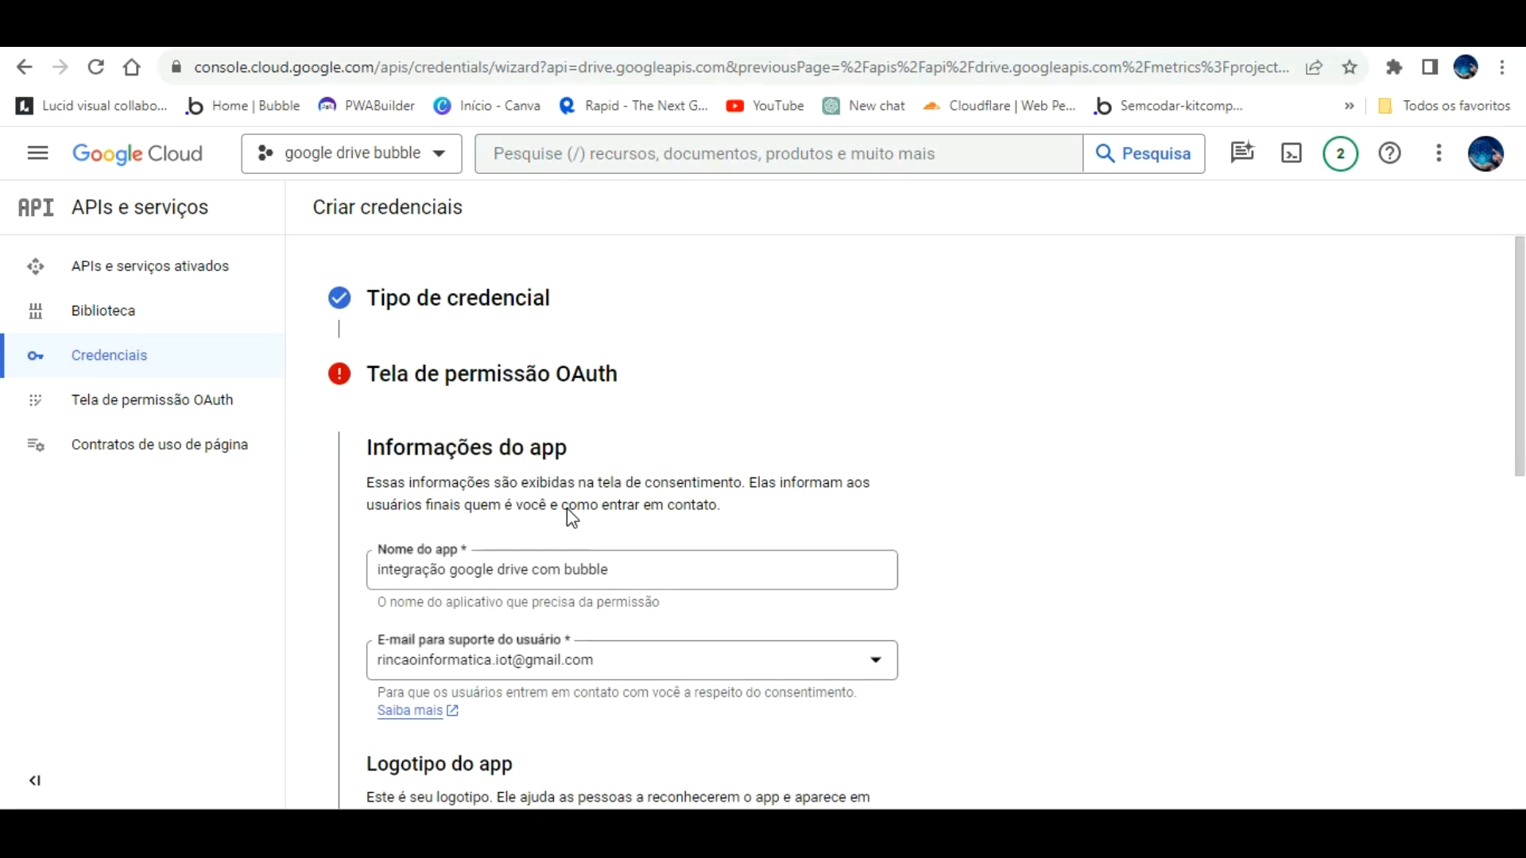
pyautogui.scroll(-1, 566, 509)
pyautogui.scroll(-4, 566, 518)
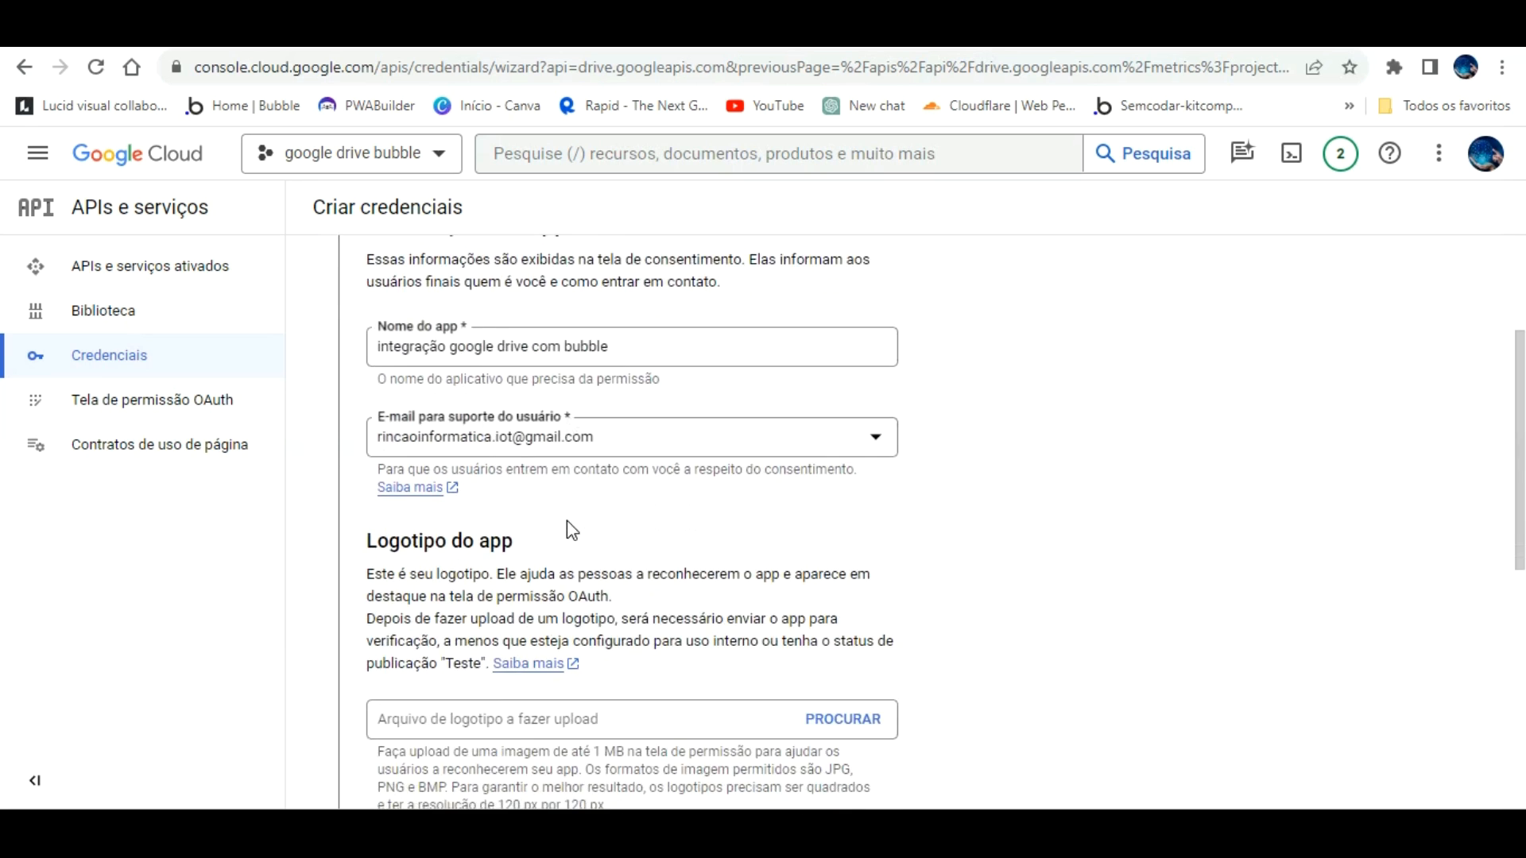
pyautogui.scroll(-1, 574, 526)
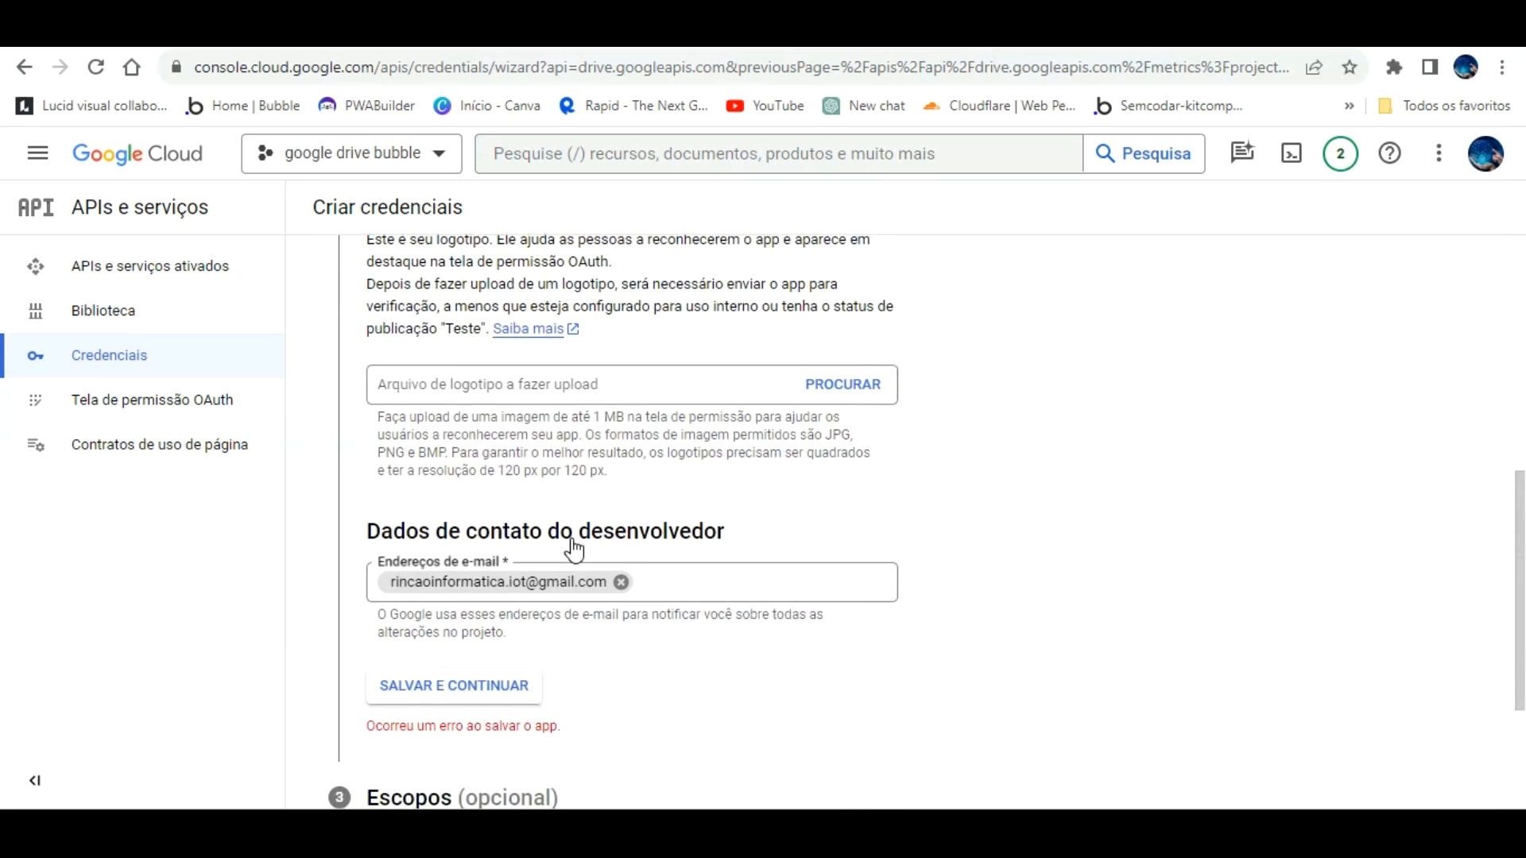
pyautogui.click(621, 582)
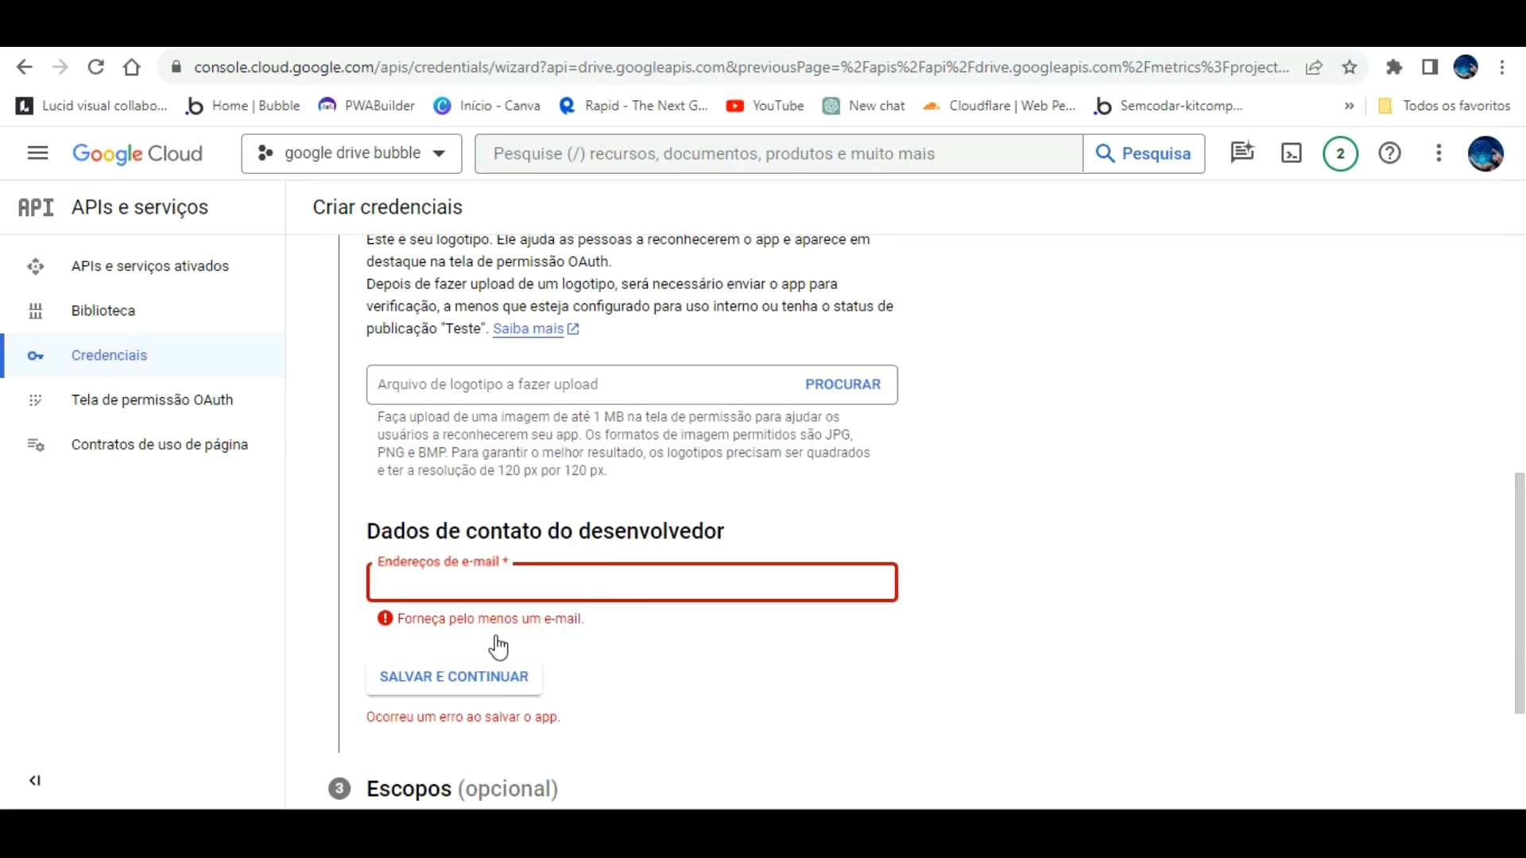
pyautogui.scroll(-1, 477, 645)
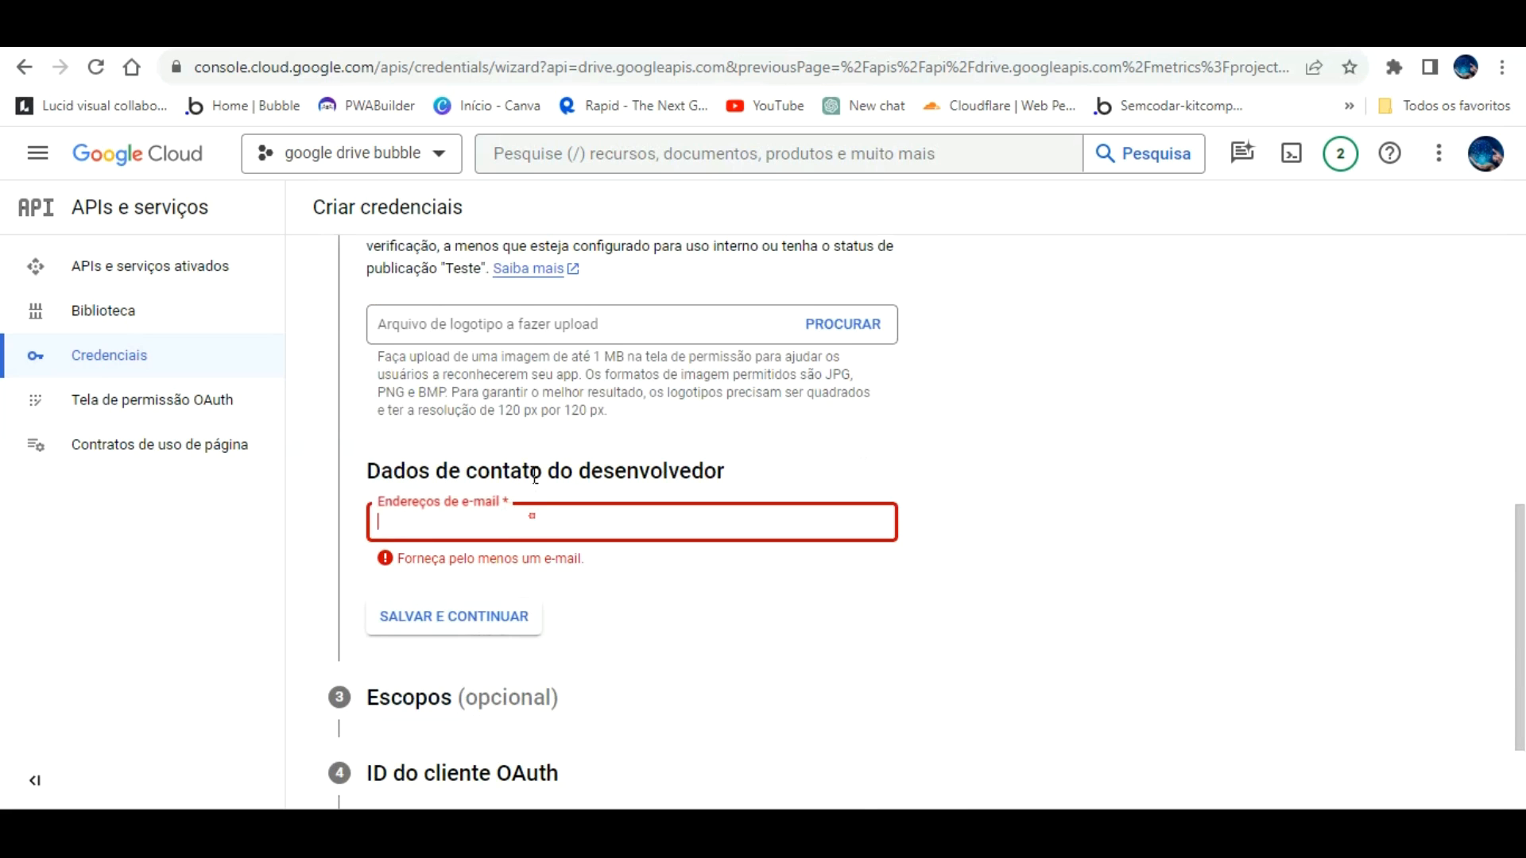
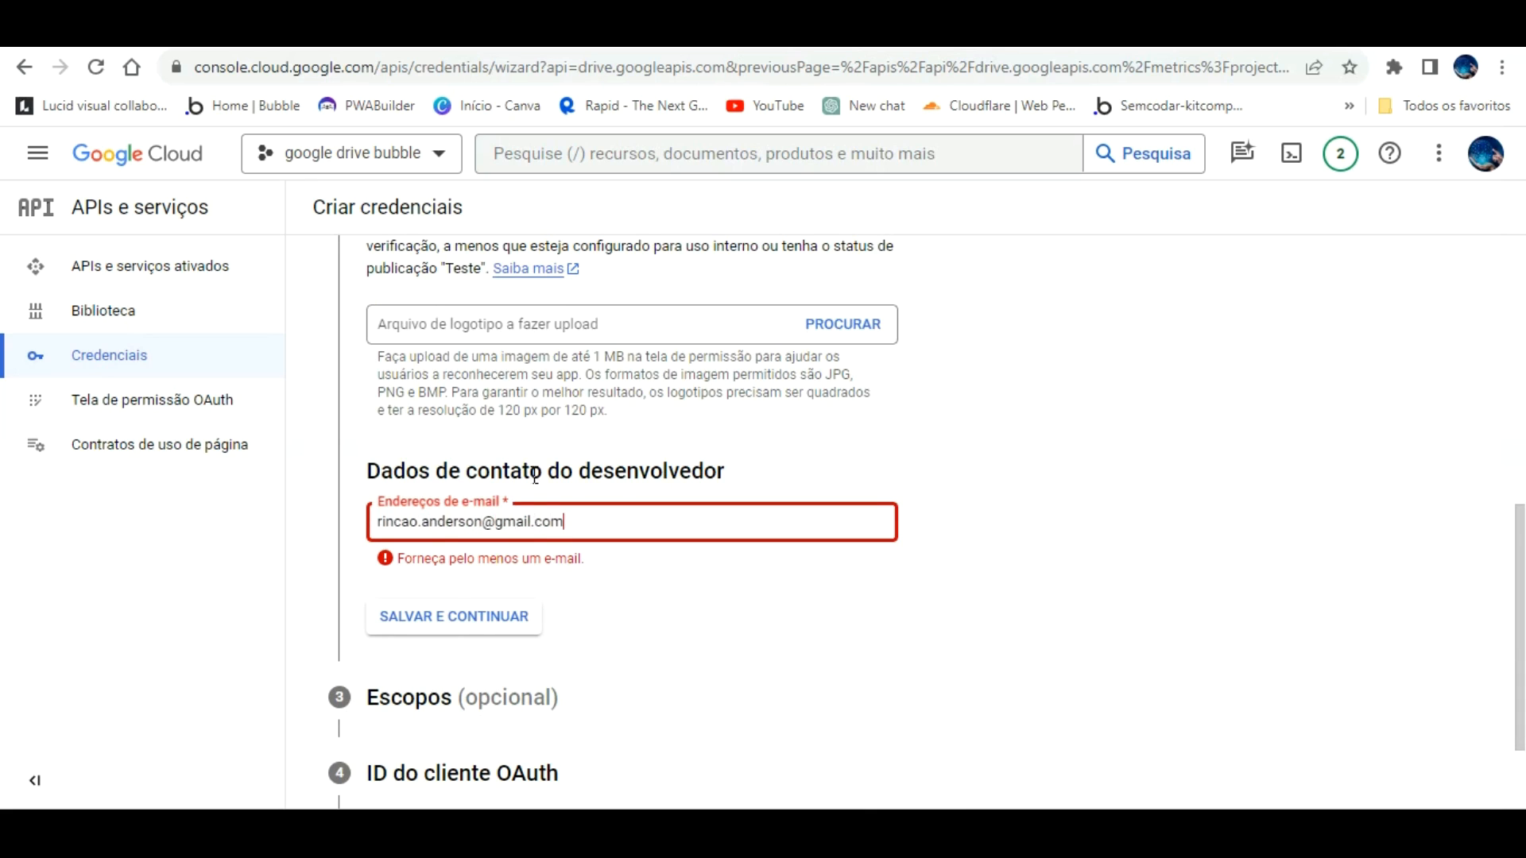
pyautogui.click(662, 602)
pyautogui.click(461, 626)
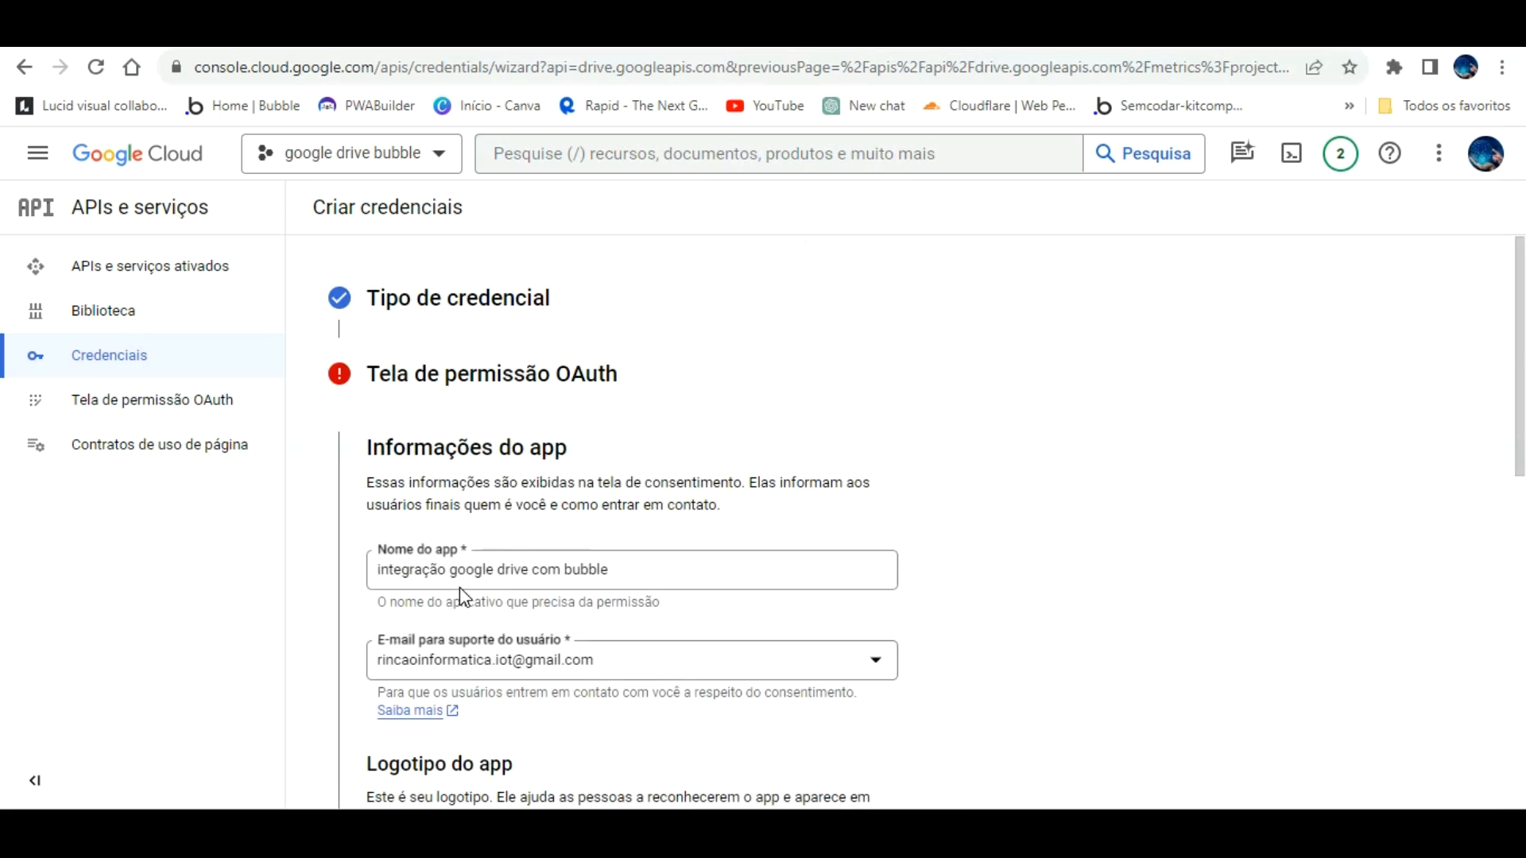
# Step: Shorten the app name to 'google drive', save the consent screen, and skip the Scopes step
pyautogui.click(624, 569)
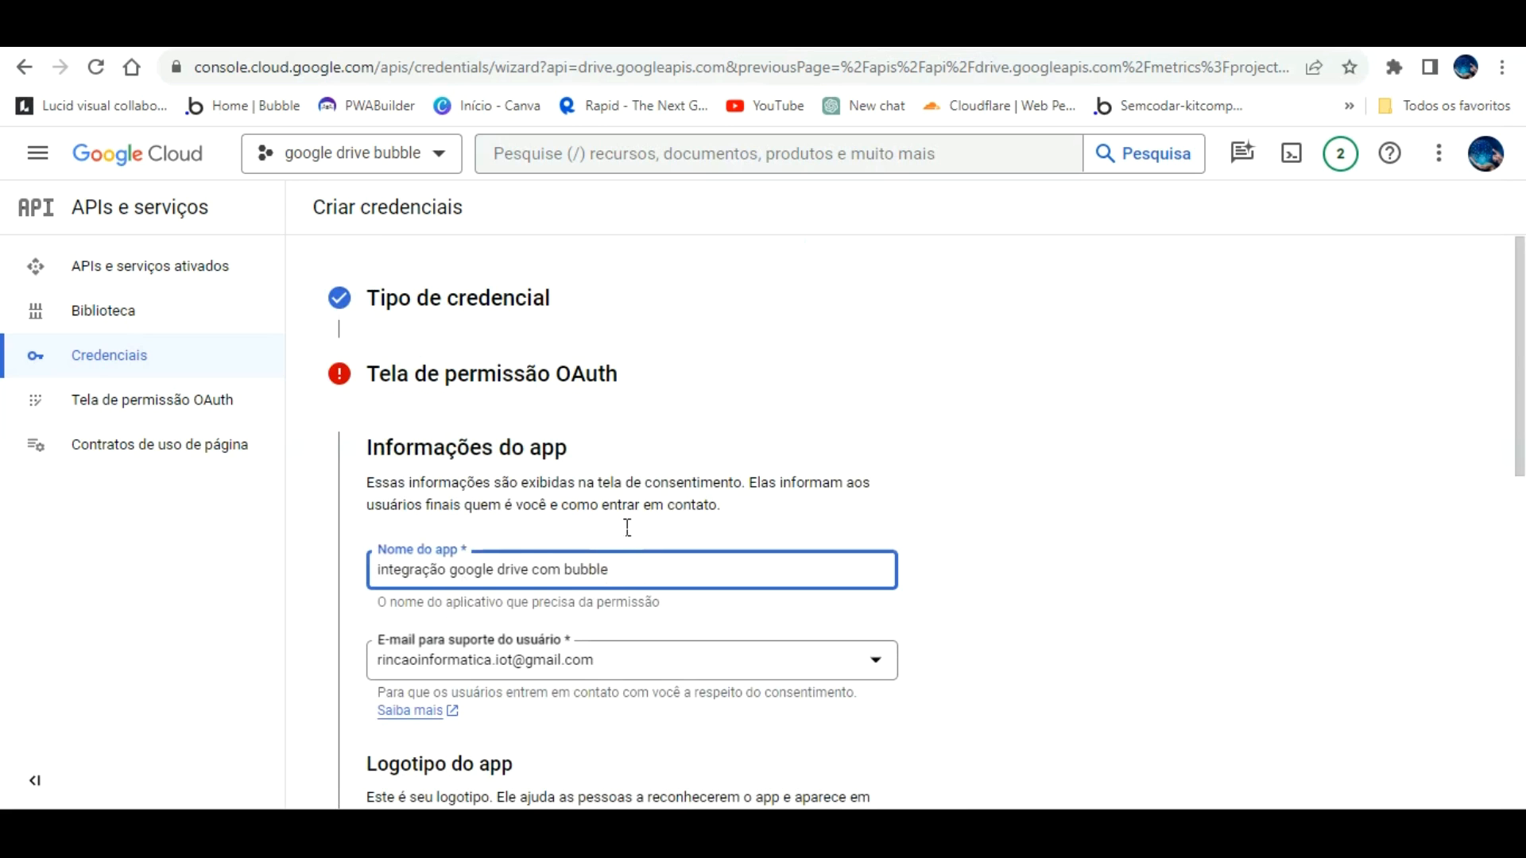
pyautogui.press('BackSpace')
pyautogui.press('BackSpace')
pyautogui.press('BackSpace')
pyautogui.press('BackSpace')
pyautogui.press('BackSpace')
pyautogui.press('BackSpace')
pyautogui.press('BackSpace')
pyautogui.press('BackSpace')
pyautogui.click(452, 567)
pyautogui.press('BackSpace')
pyautogui.press('BackSpace')
pyautogui.press('BackSpace')
pyautogui.press('BackSpace')
pyautogui.press('BackSpace')
pyautogui.press('BackSpace')
pyautogui.press('BackSpace')
pyautogui.press('BackSpace')
pyautogui.press('BackSpace')
pyautogui.press('BackSpace')
pyautogui.press('BackSpace')
pyautogui.scroll(-7, 617, 589)
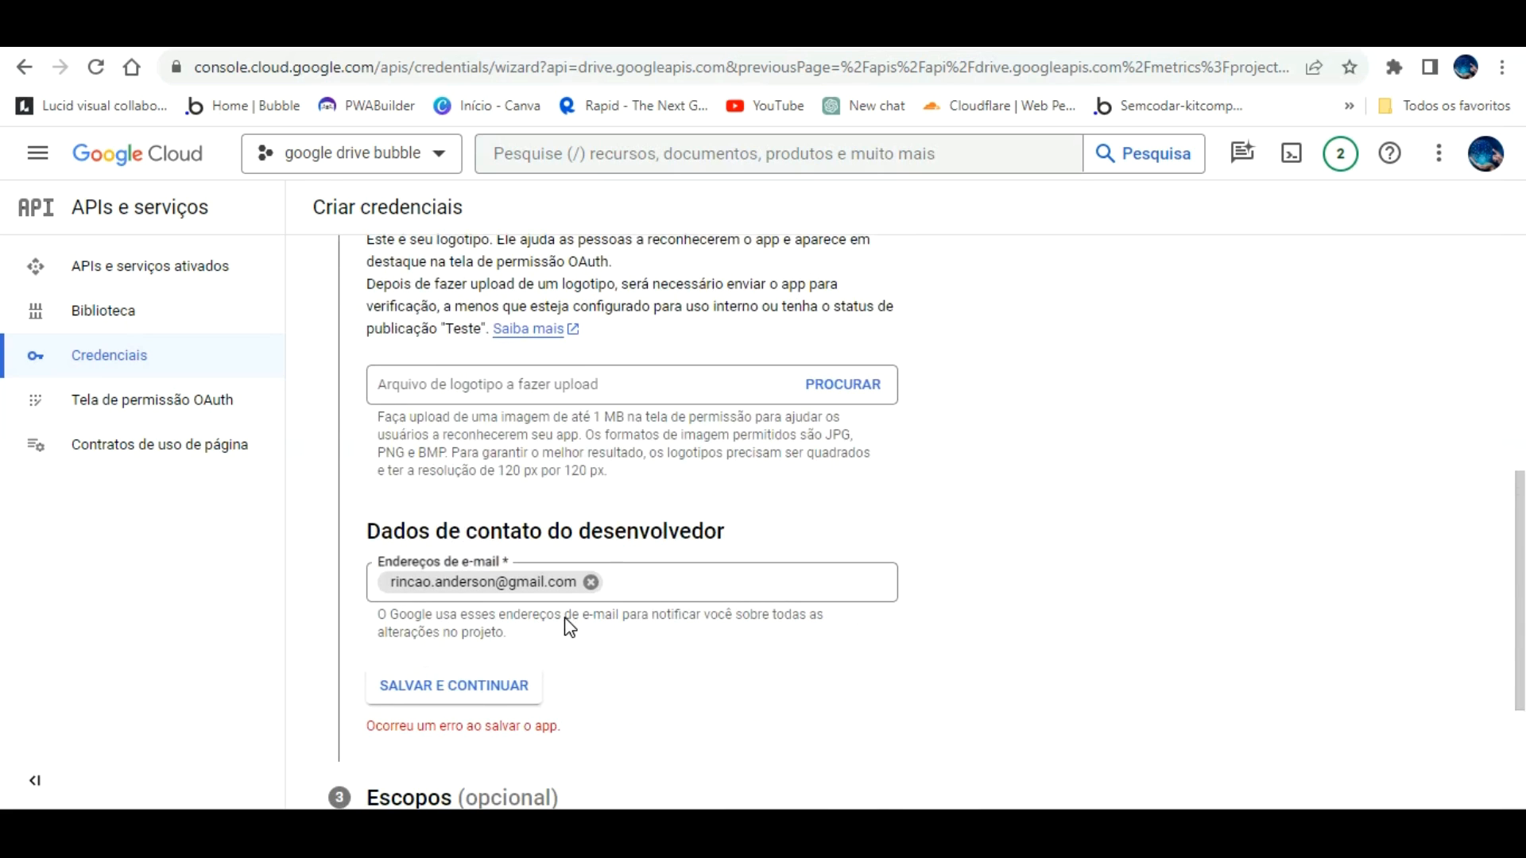
pyautogui.scroll(-3, 566, 624)
pyautogui.click(485, 465)
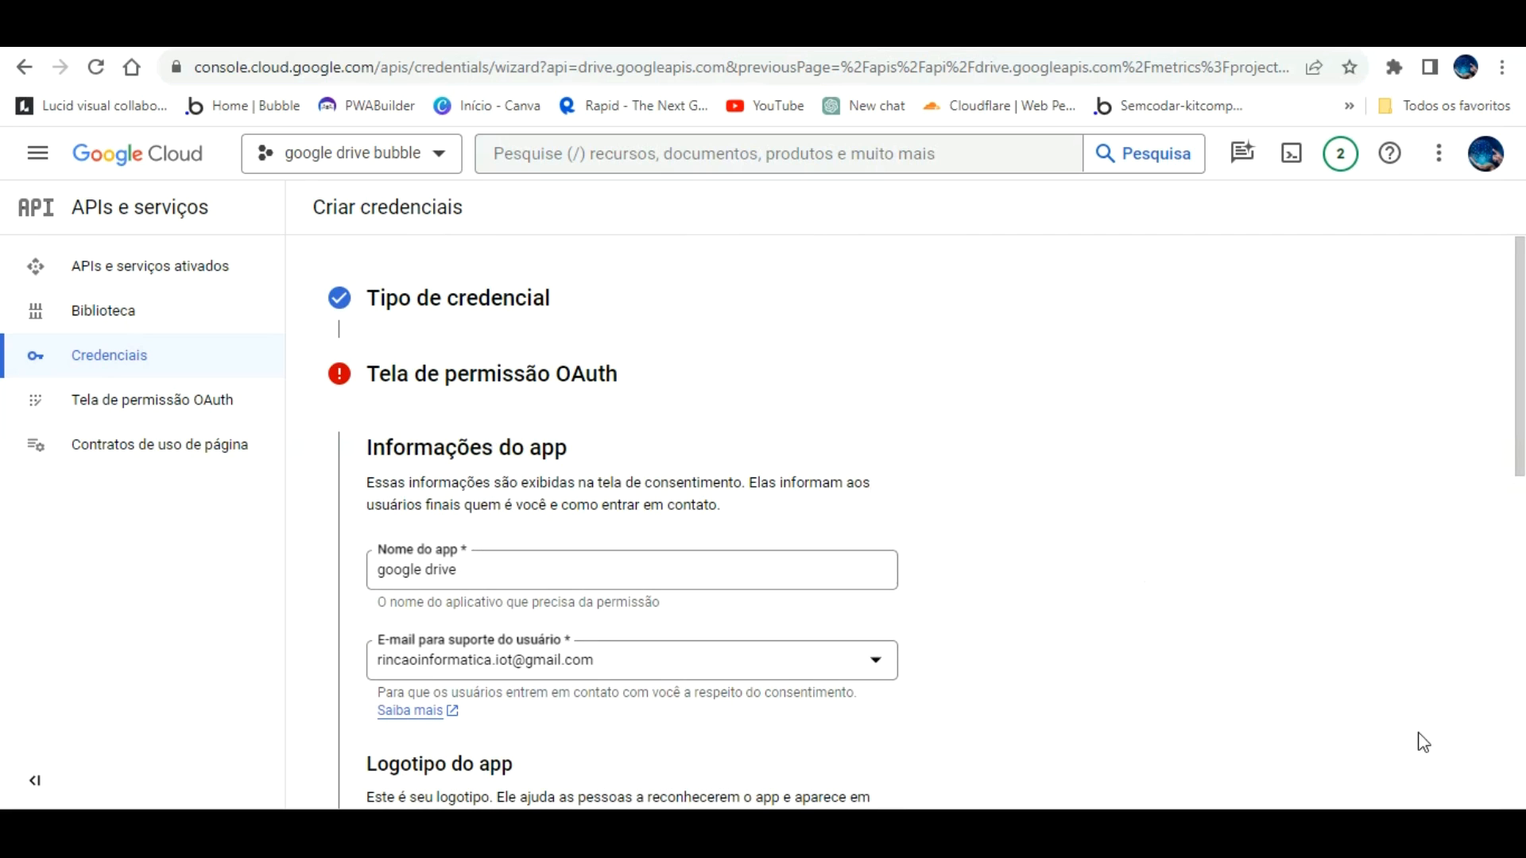
pyautogui.click(1440, 740)
pyautogui.click(1429, 736)
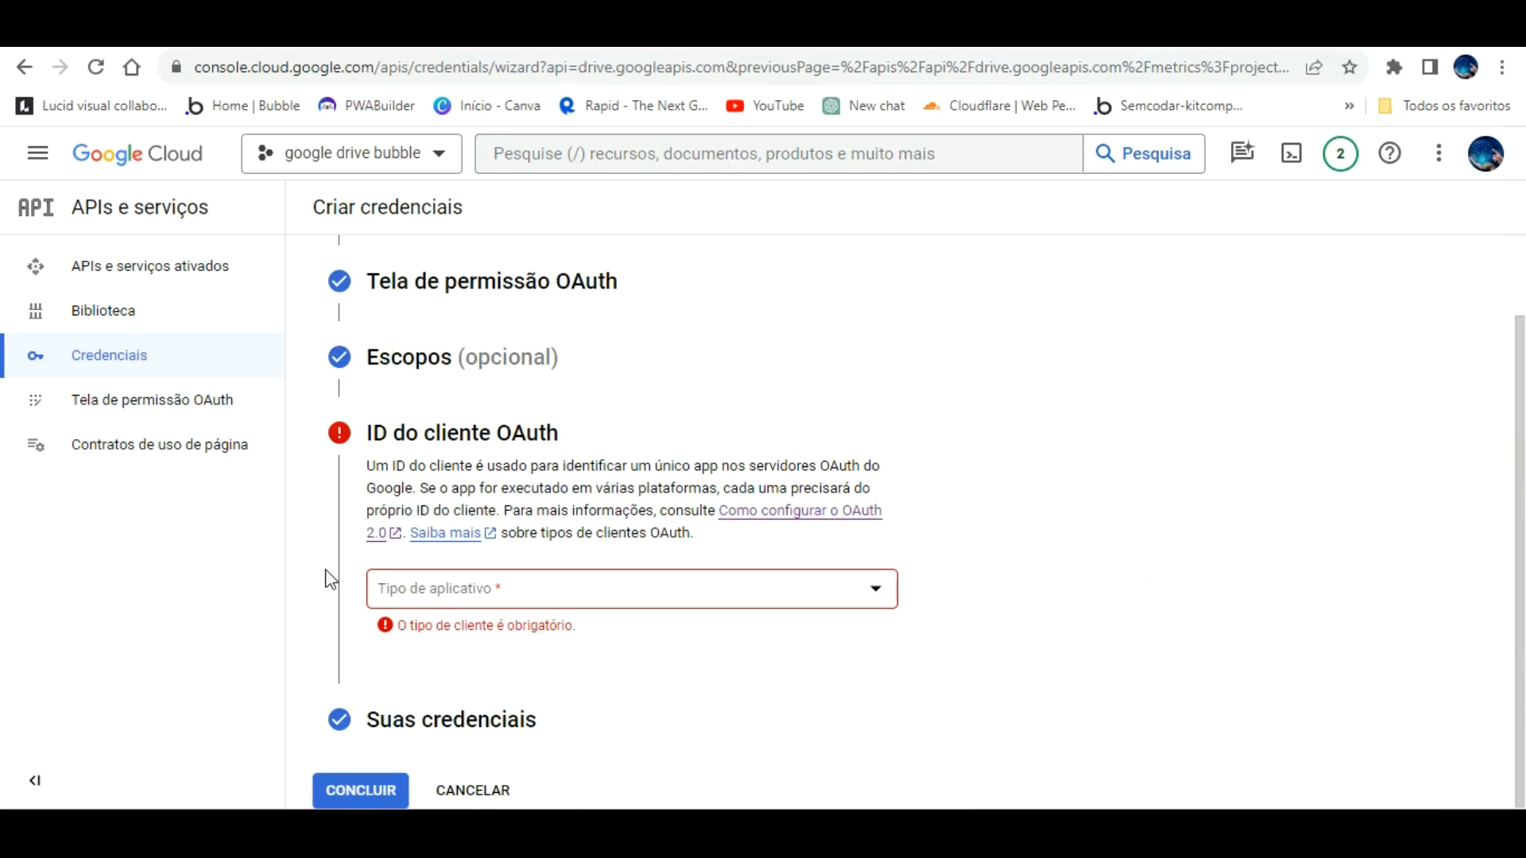
# Step: Make the OAuth client a web application named 'integração google drive bubble' and add a JavaScript origin row
pyautogui.click(851, 580)
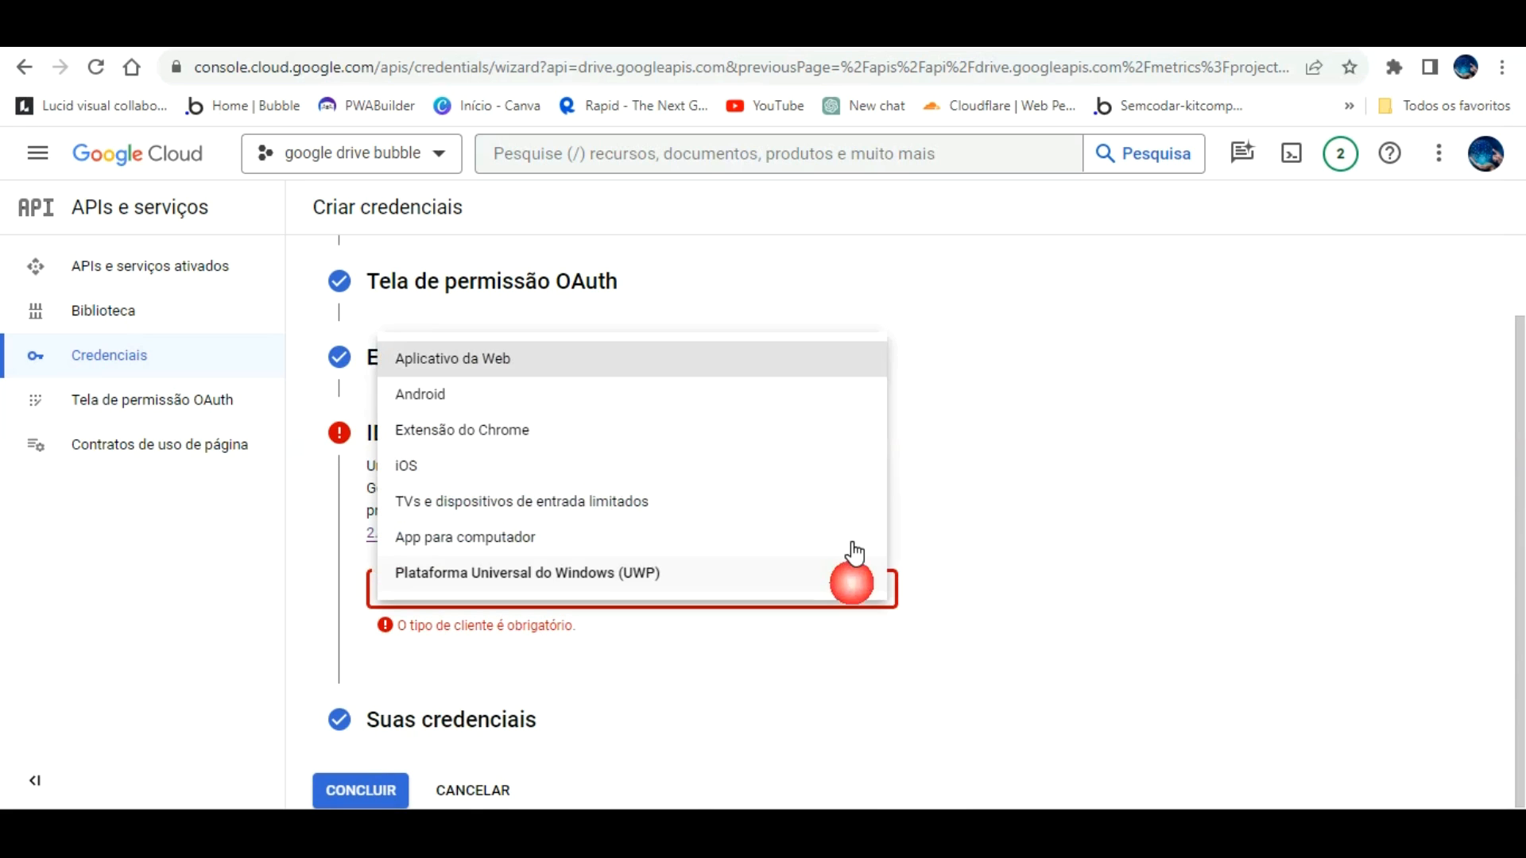
pyautogui.click(560, 359)
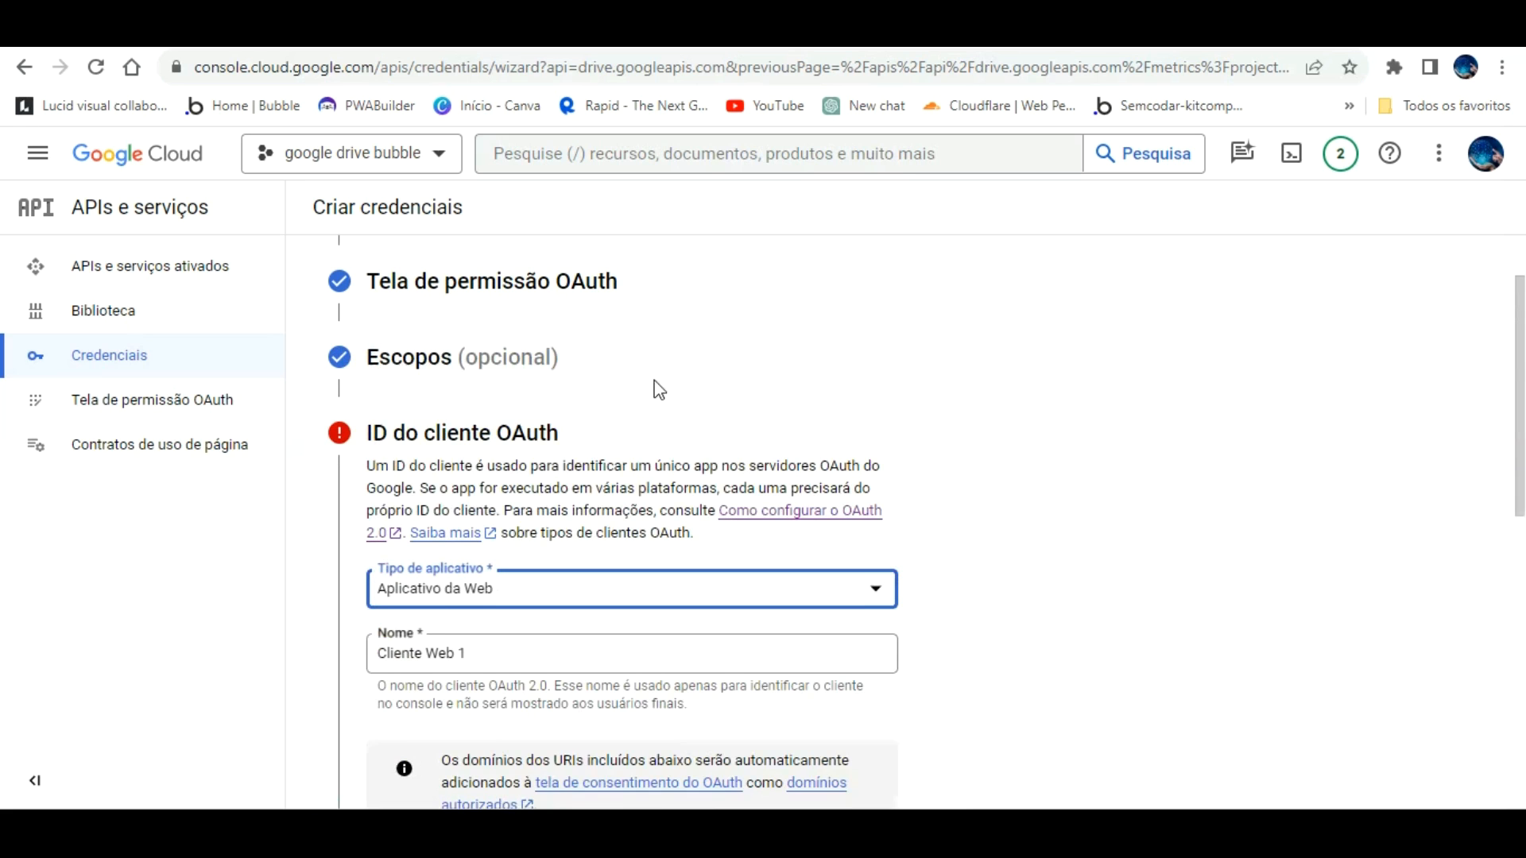
pyautogui.scroll(-3, 529, 461)
pyautogui.moveTo(487, 428); pyautogui.dragTo(292, 428)
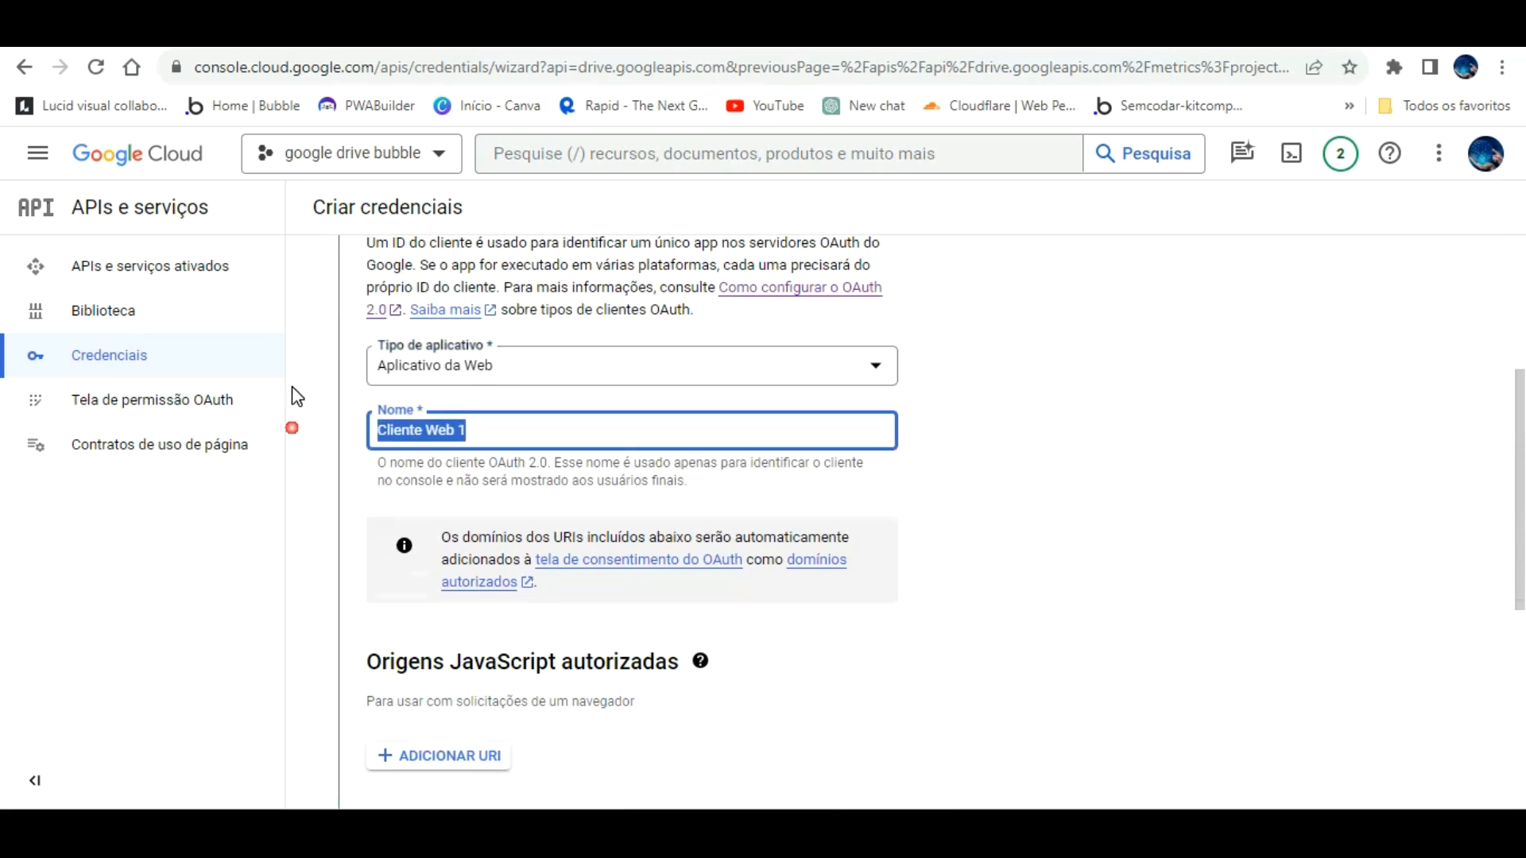
pyautogui.write('integr')
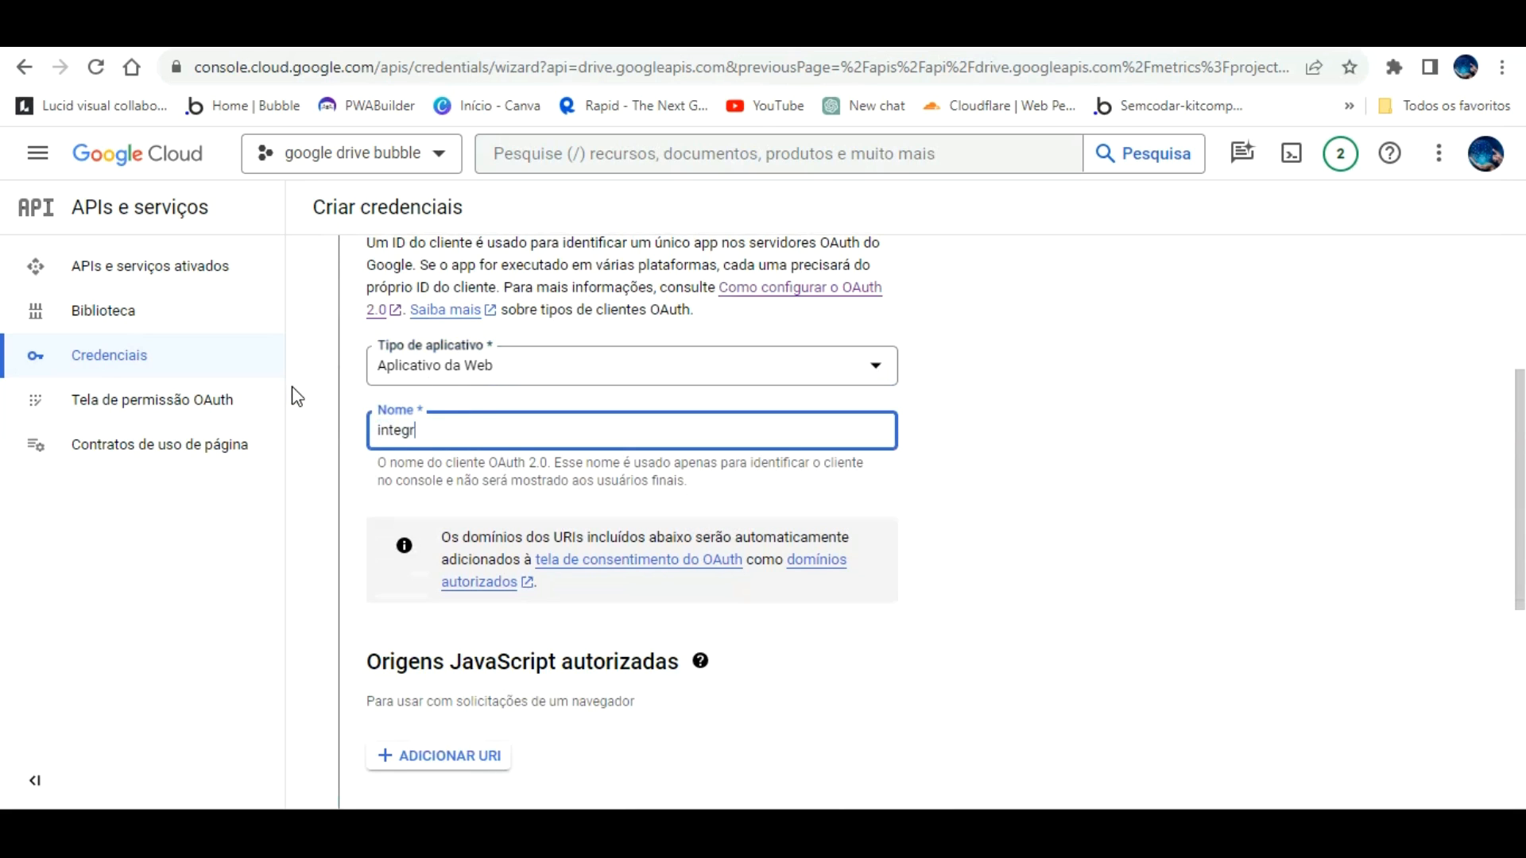
pyautogui.write('ação google drive bubbl')
pyautogui.click(922, 630)
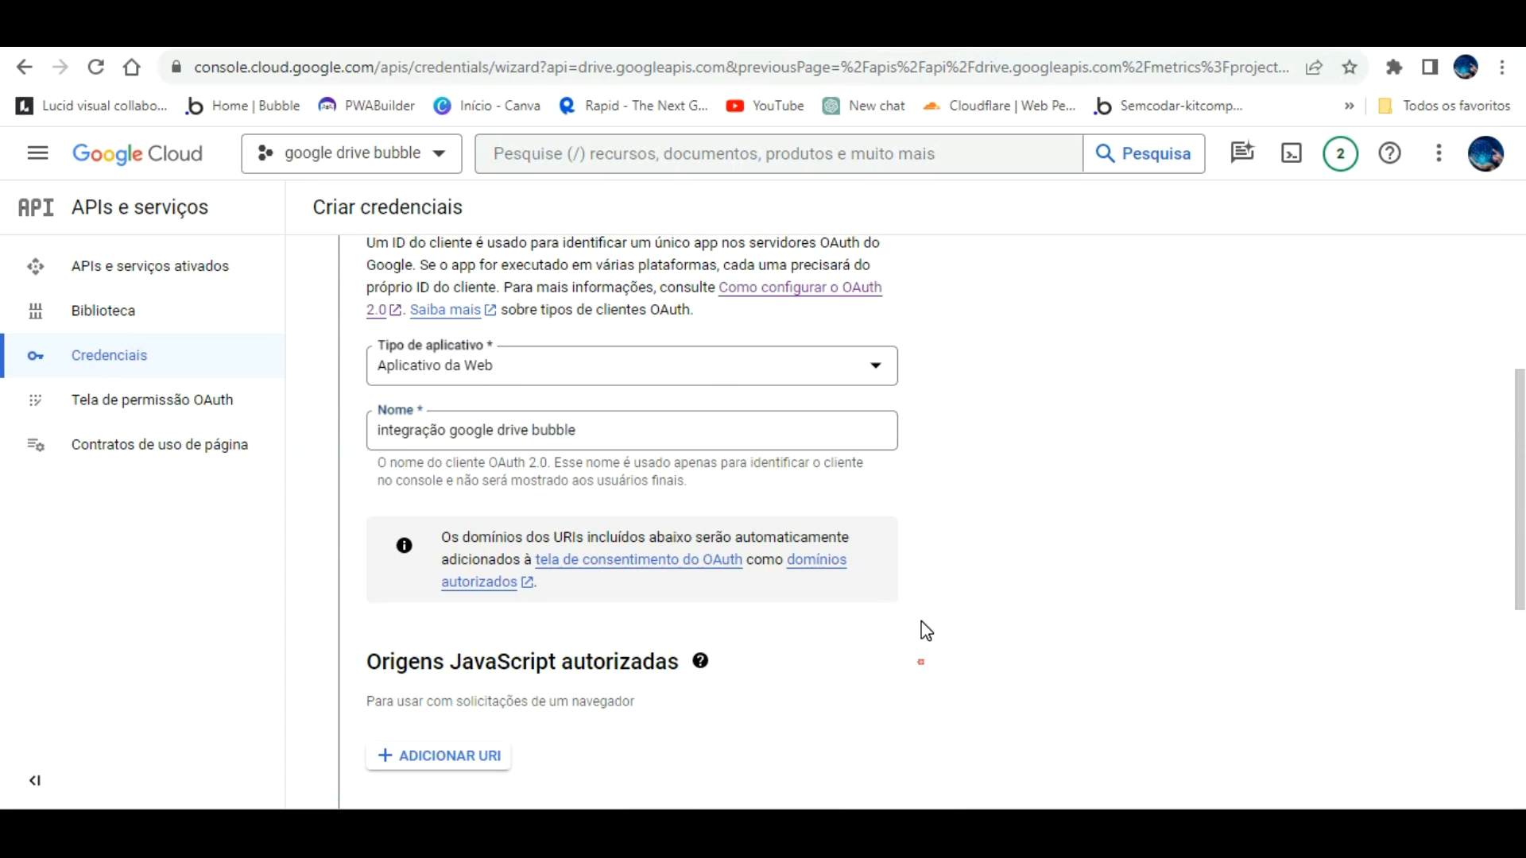
pyautogui.scroll(-3, 906, 667)
pyautogui.click(494, 531)
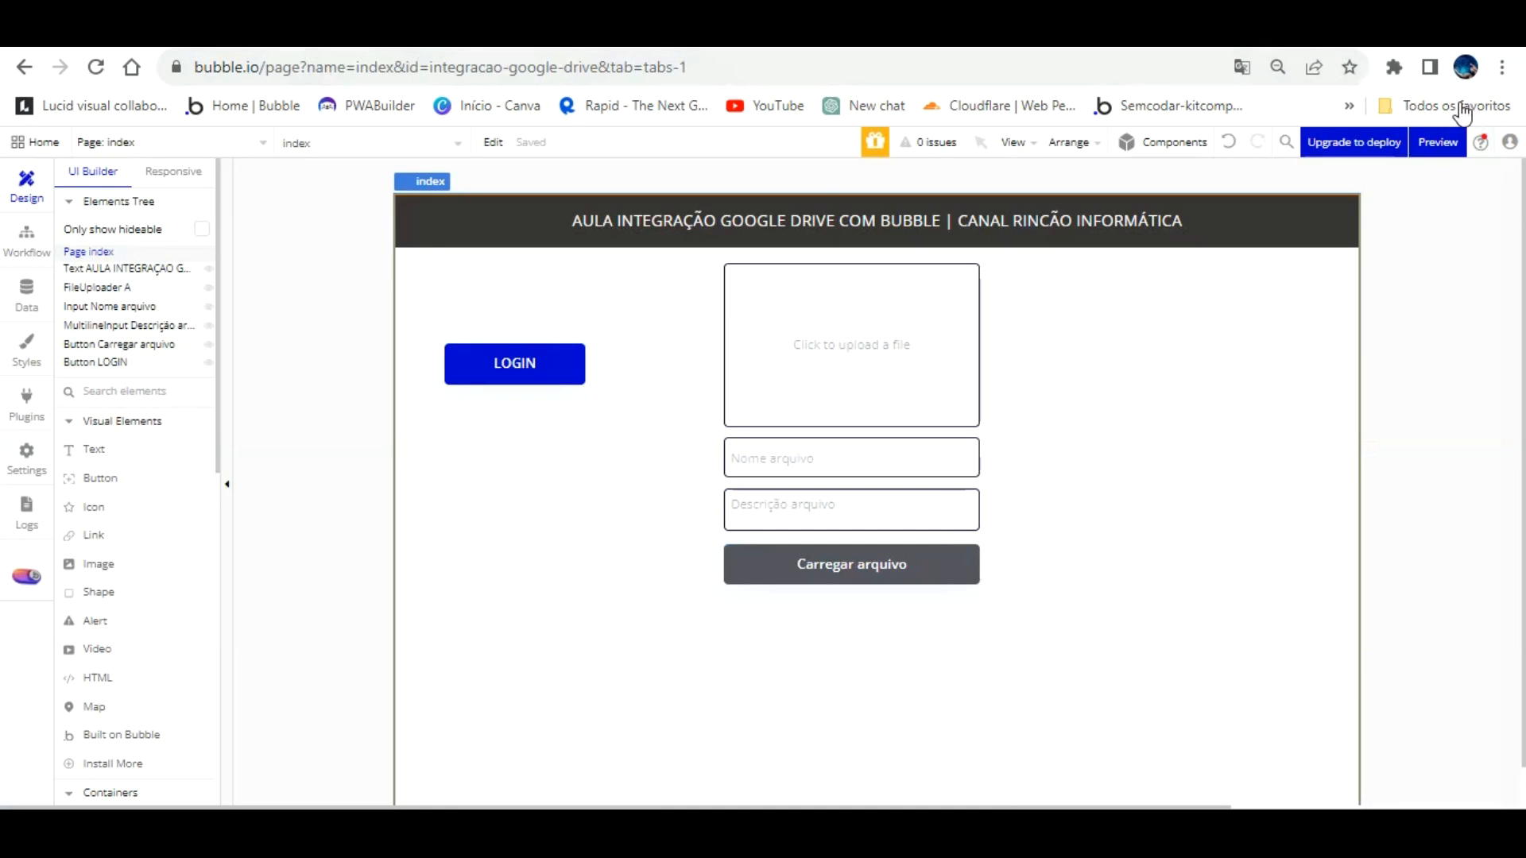
# Step: Preview the Bubble app with debug_mode=false, copy its address, and begin filling the first JavaScript origin
pyautogui.click(1437, 142)
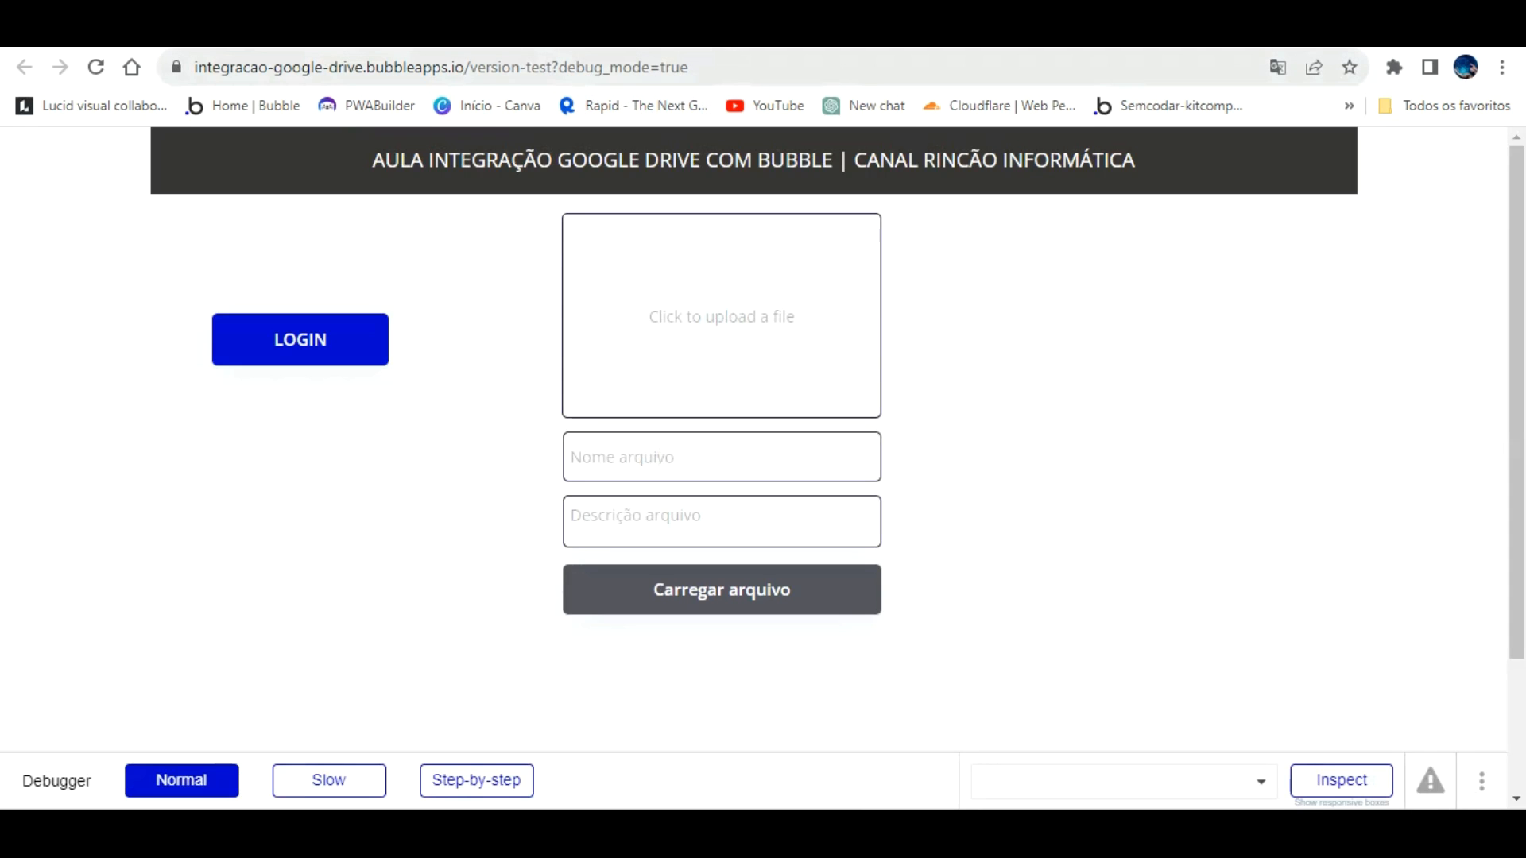
pyautogui.click(733, 65)
pyautogui.doubleClick(781, 67)
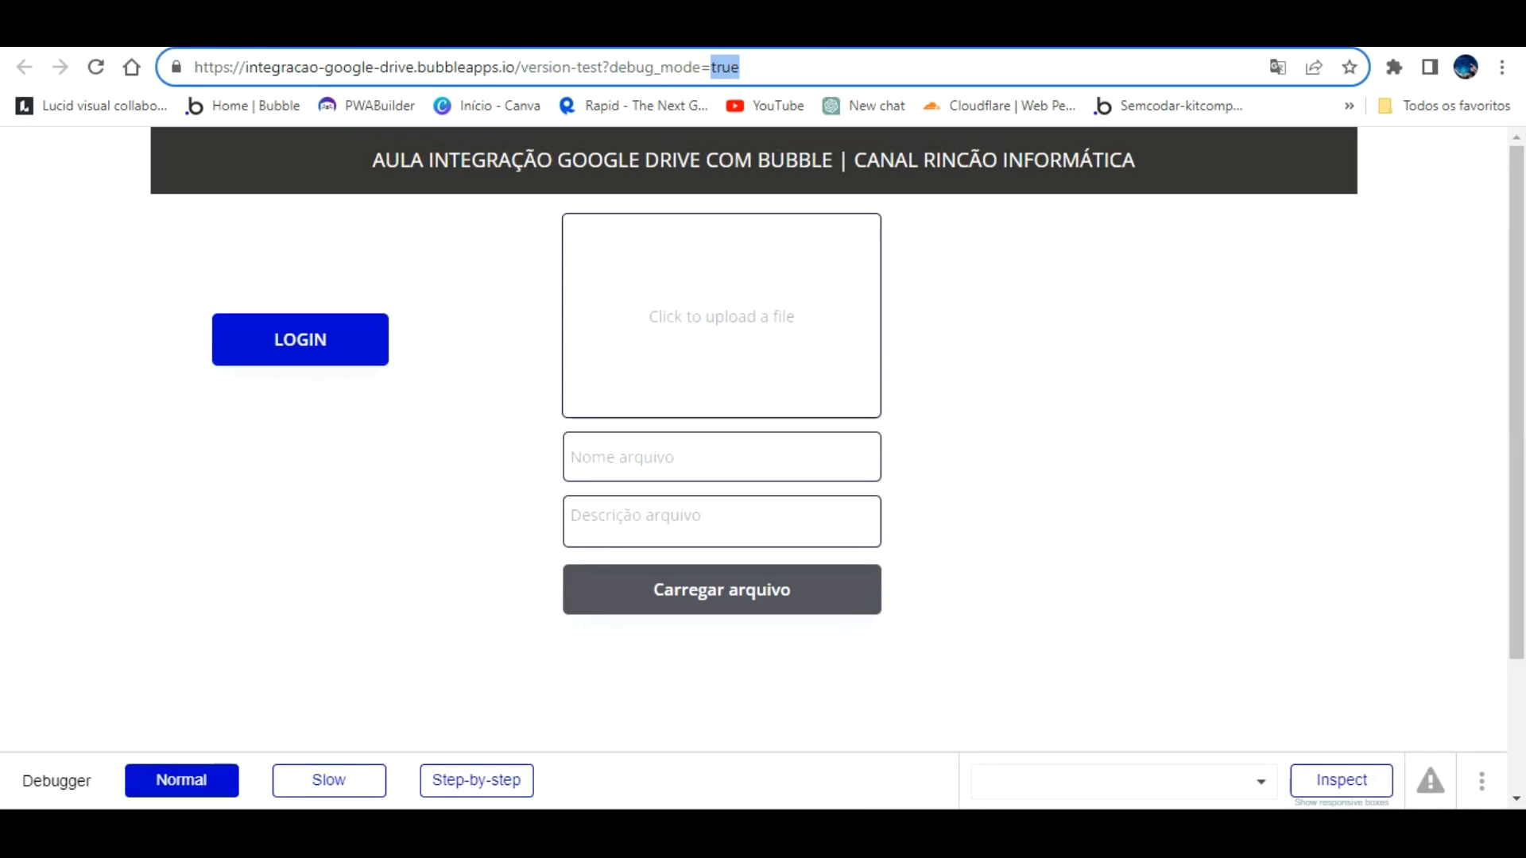
pyautogui.write('false')
pyautogui.press('Return')
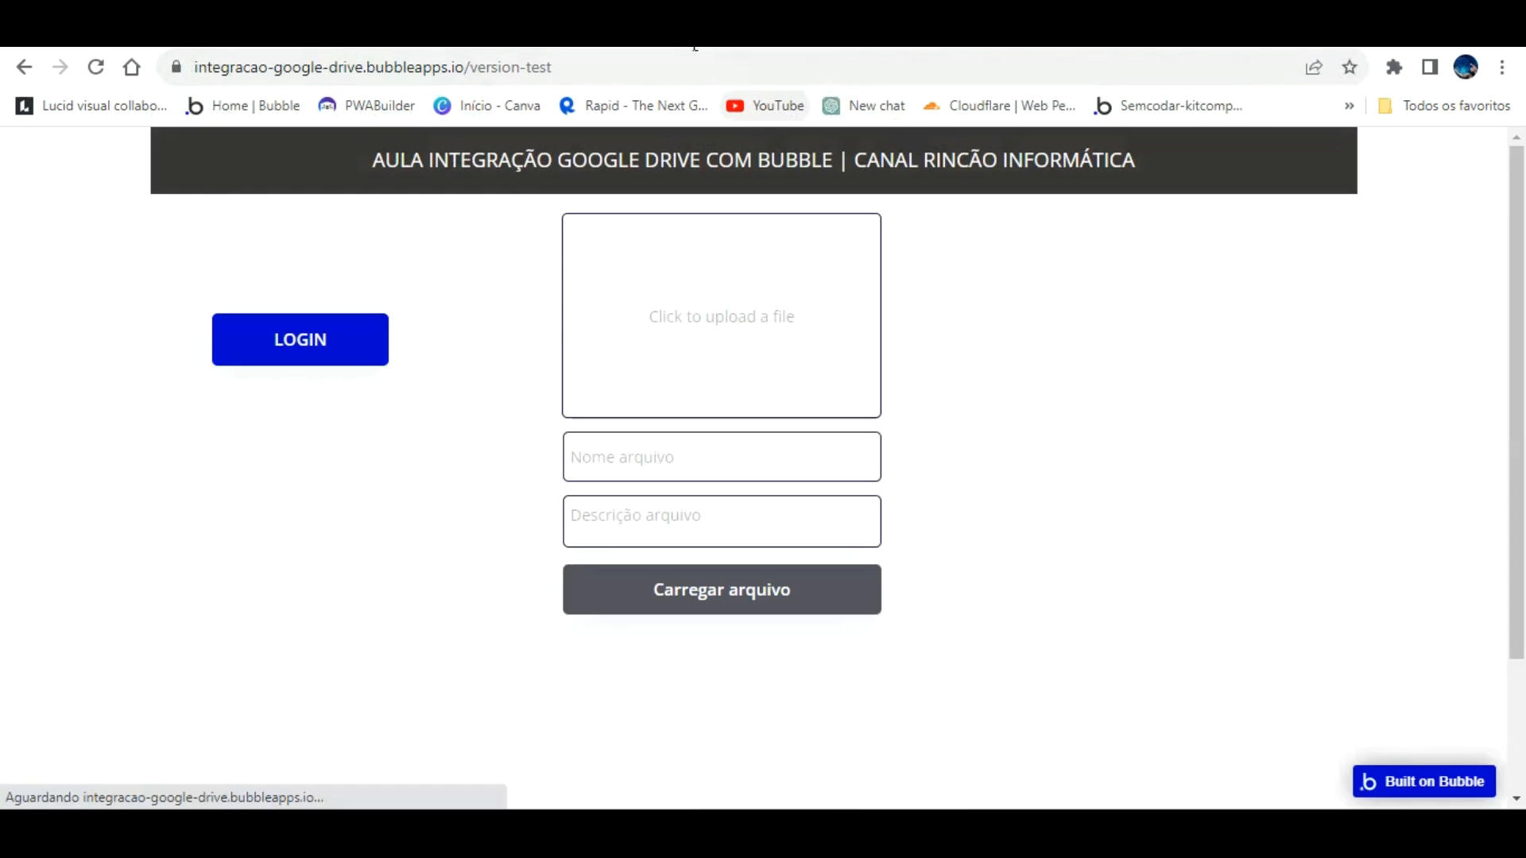
pyautogui.moveTo(558, 68); pyautogui.dragTo(189, 68)
pyautogui.hotkey('ctrl', 'c')
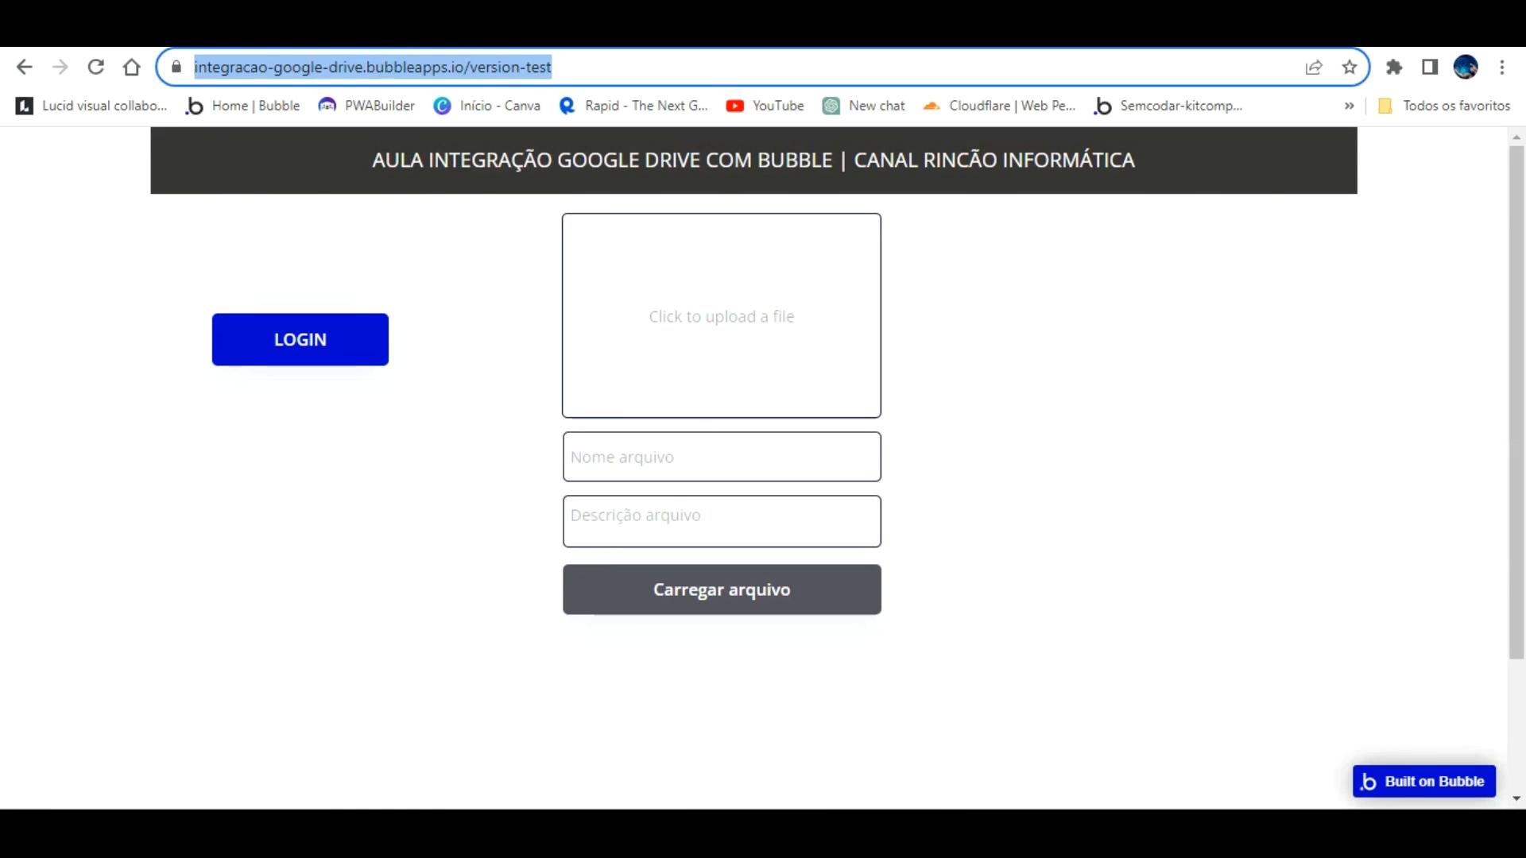
pyautogui.click(994, 32)
pyautogui.click(494, 545)
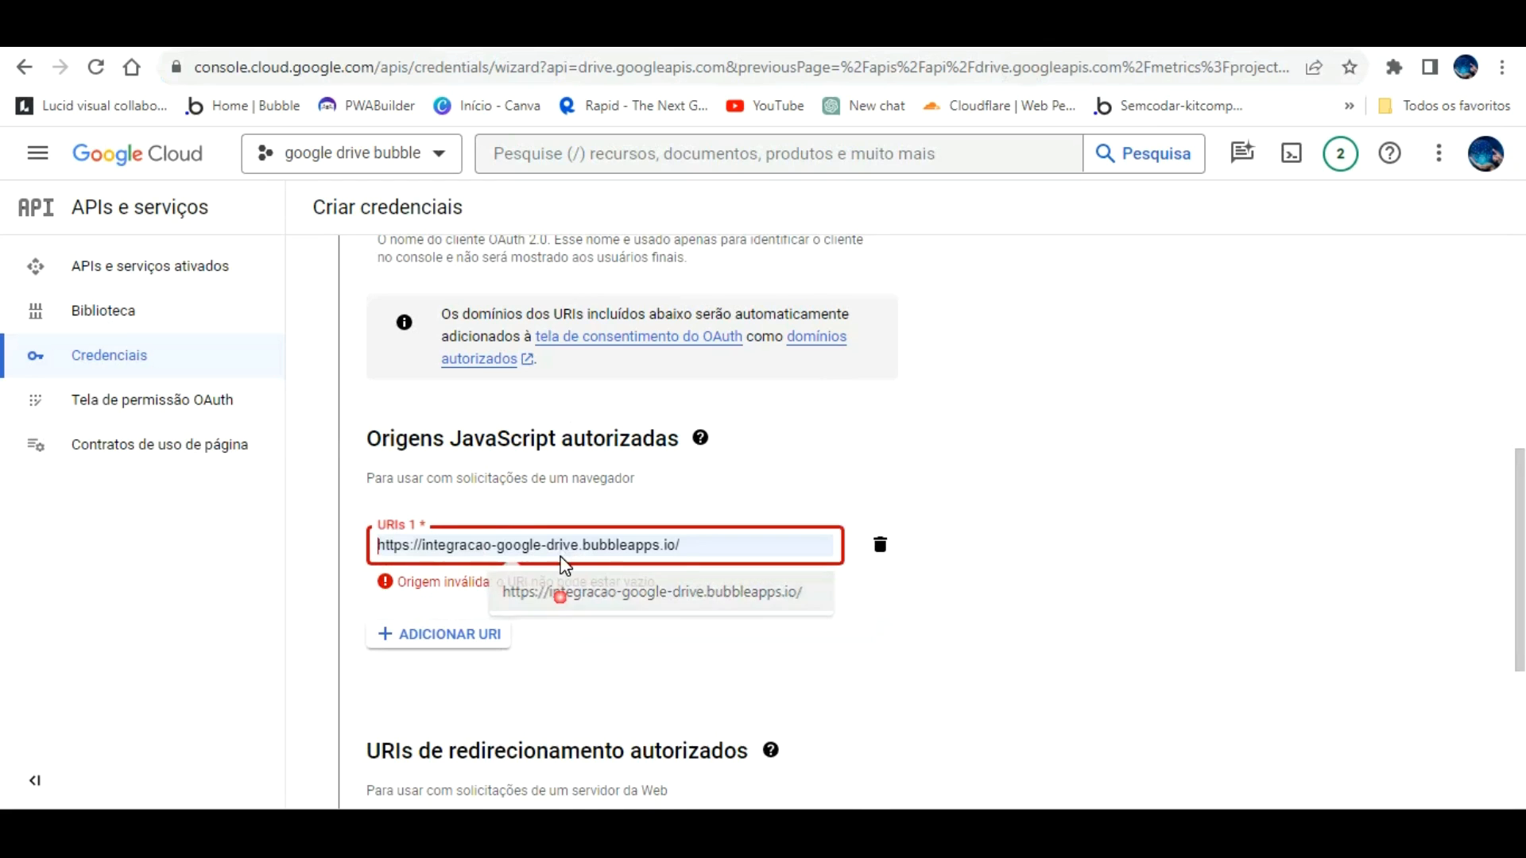
# Step: Set the origin to the bubbleapps.io address without the trailing slash and paste the version-test redirect URI
pyautogui.click(556, 592)
pyautogui.click(713, 532)
pyautogui.press('BackSpace')
pyautogui.click(756, 653)
pyautogui.scroll(-4, 540, 588)
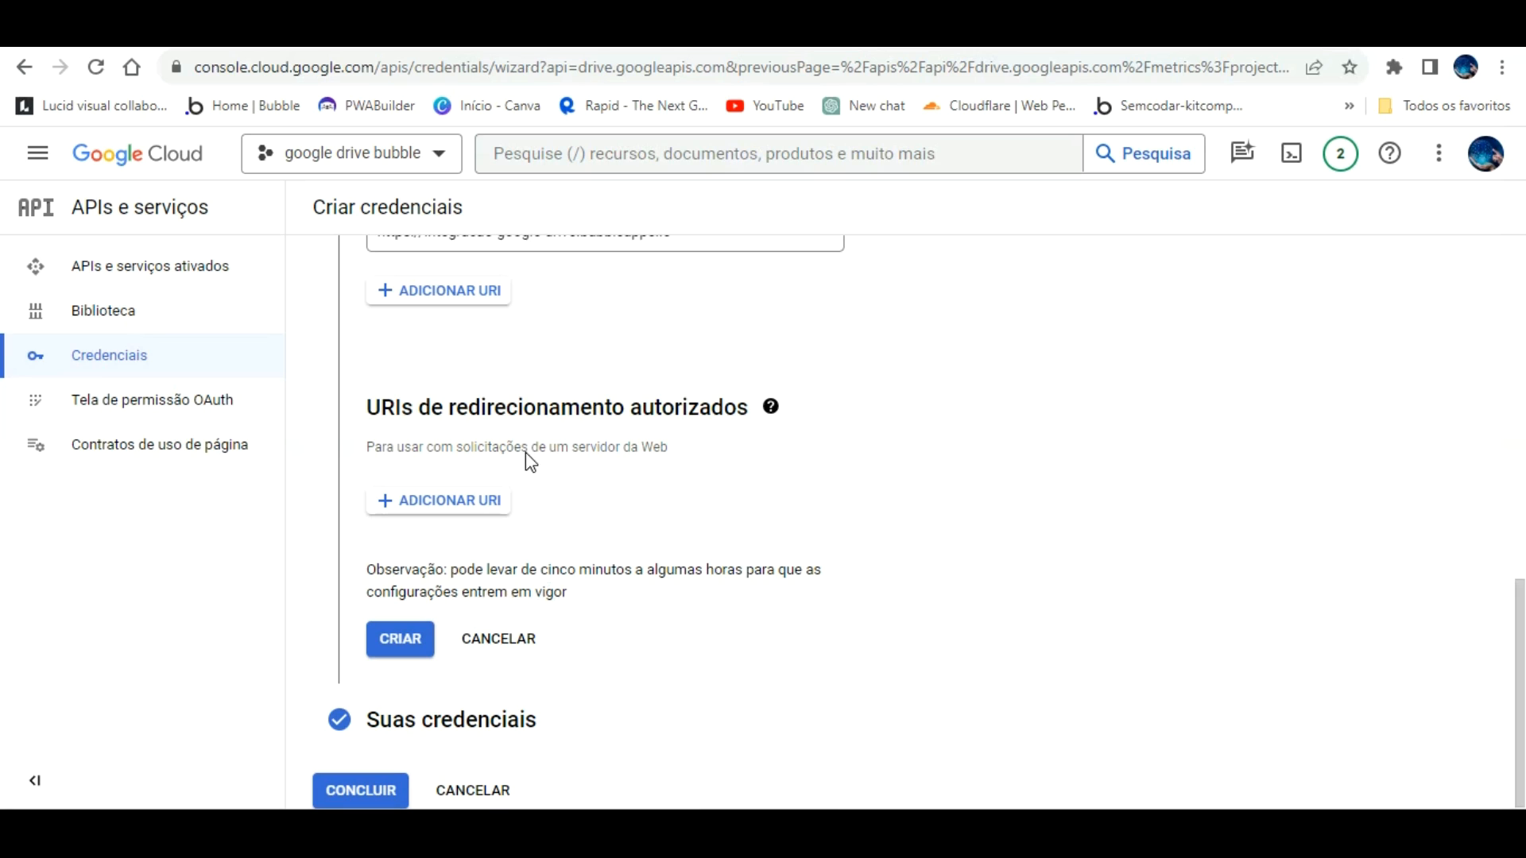
pyautogui.click(493, 499)
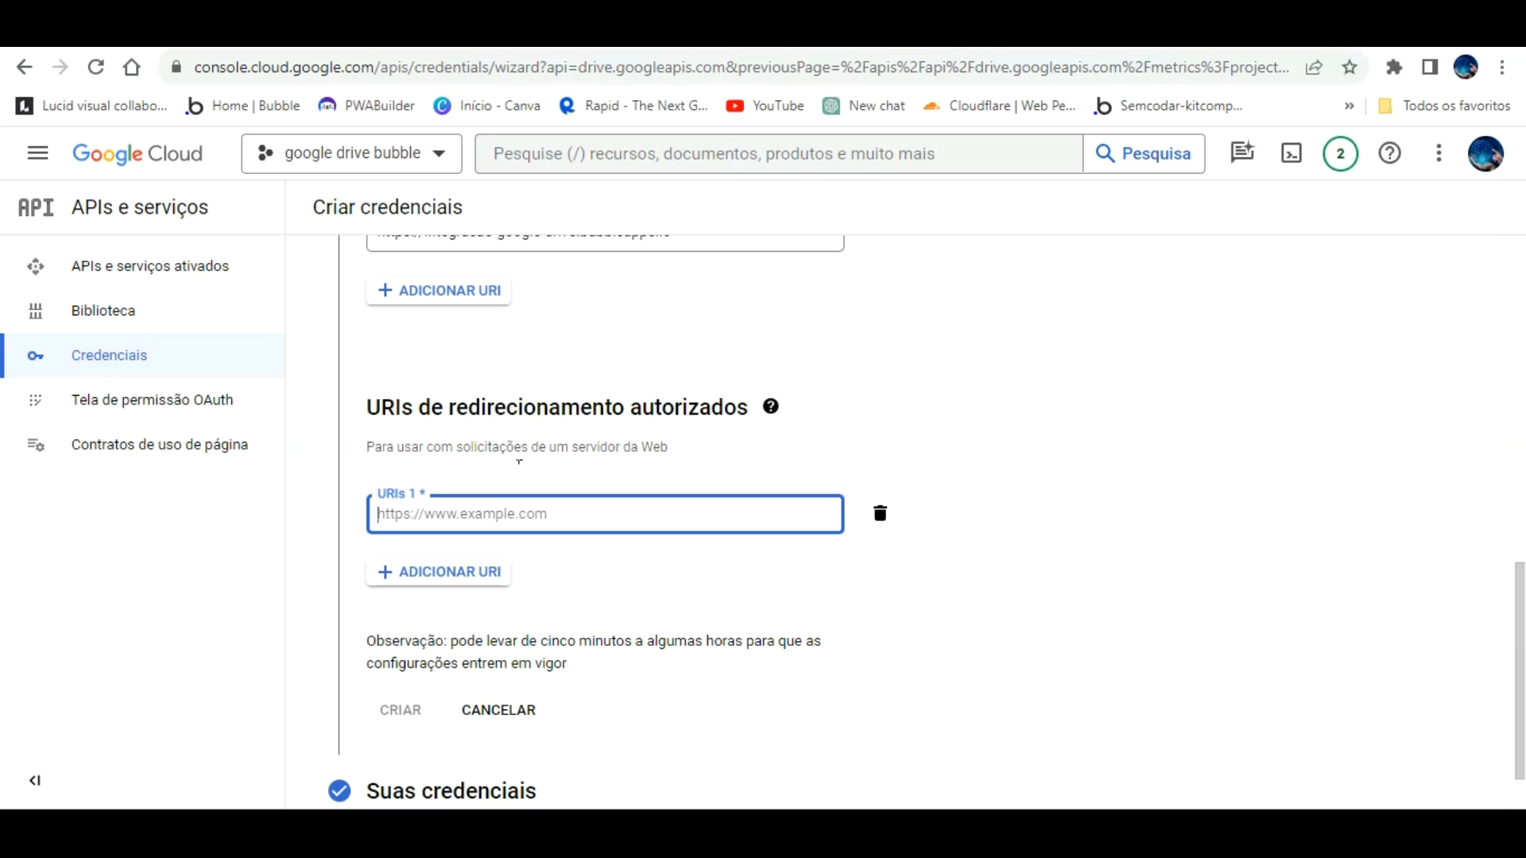
pyautogui.hotkey('ctrl', 'v')
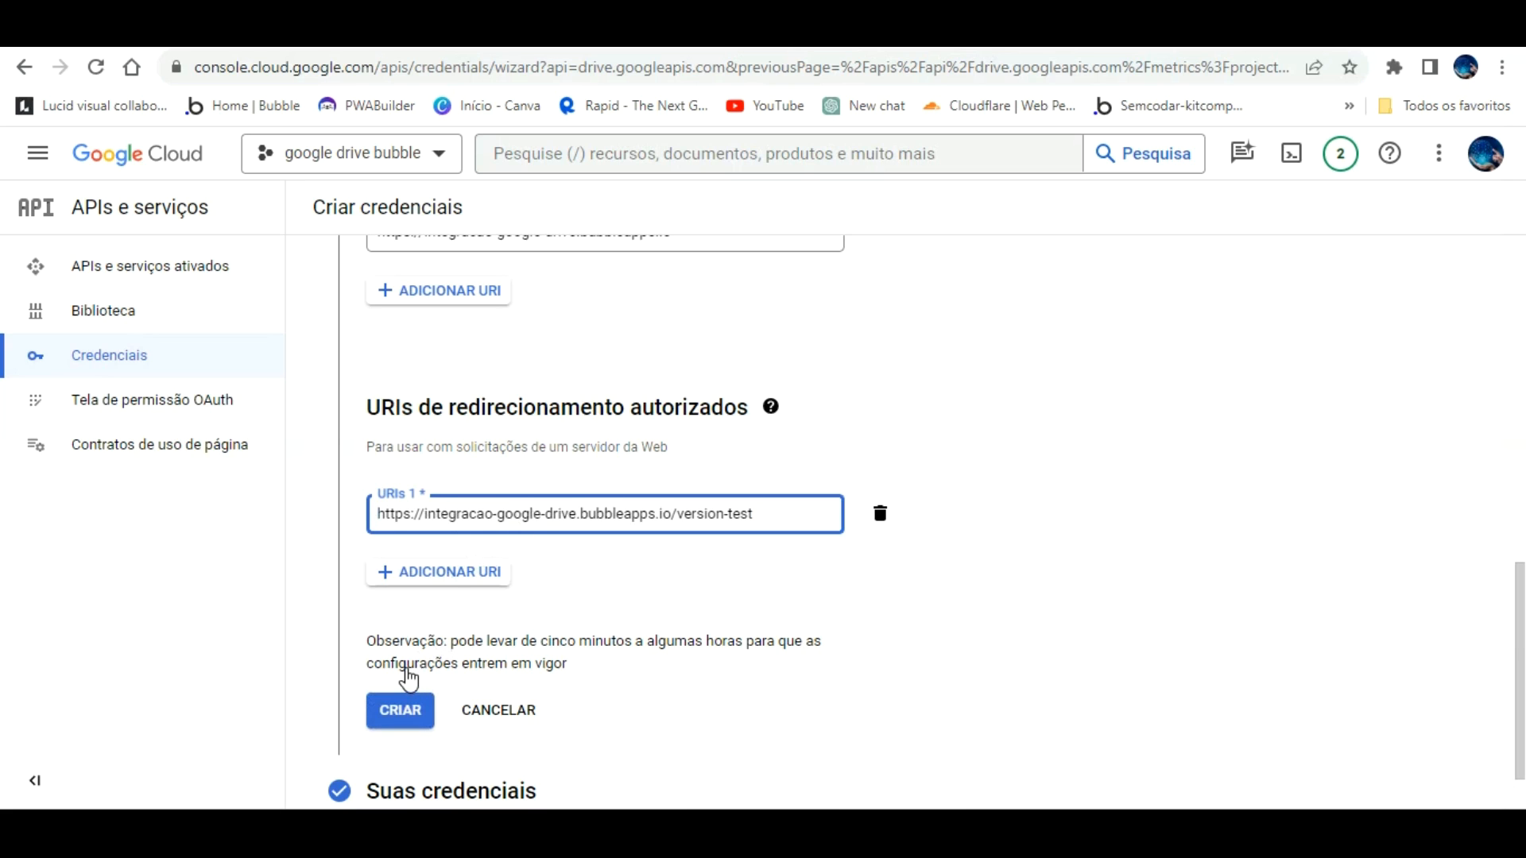
# Step: Try creating the web client, dismiss the 'A ação falhou' error, and finish the credentials wizard
pyautogui.click(401, 706)
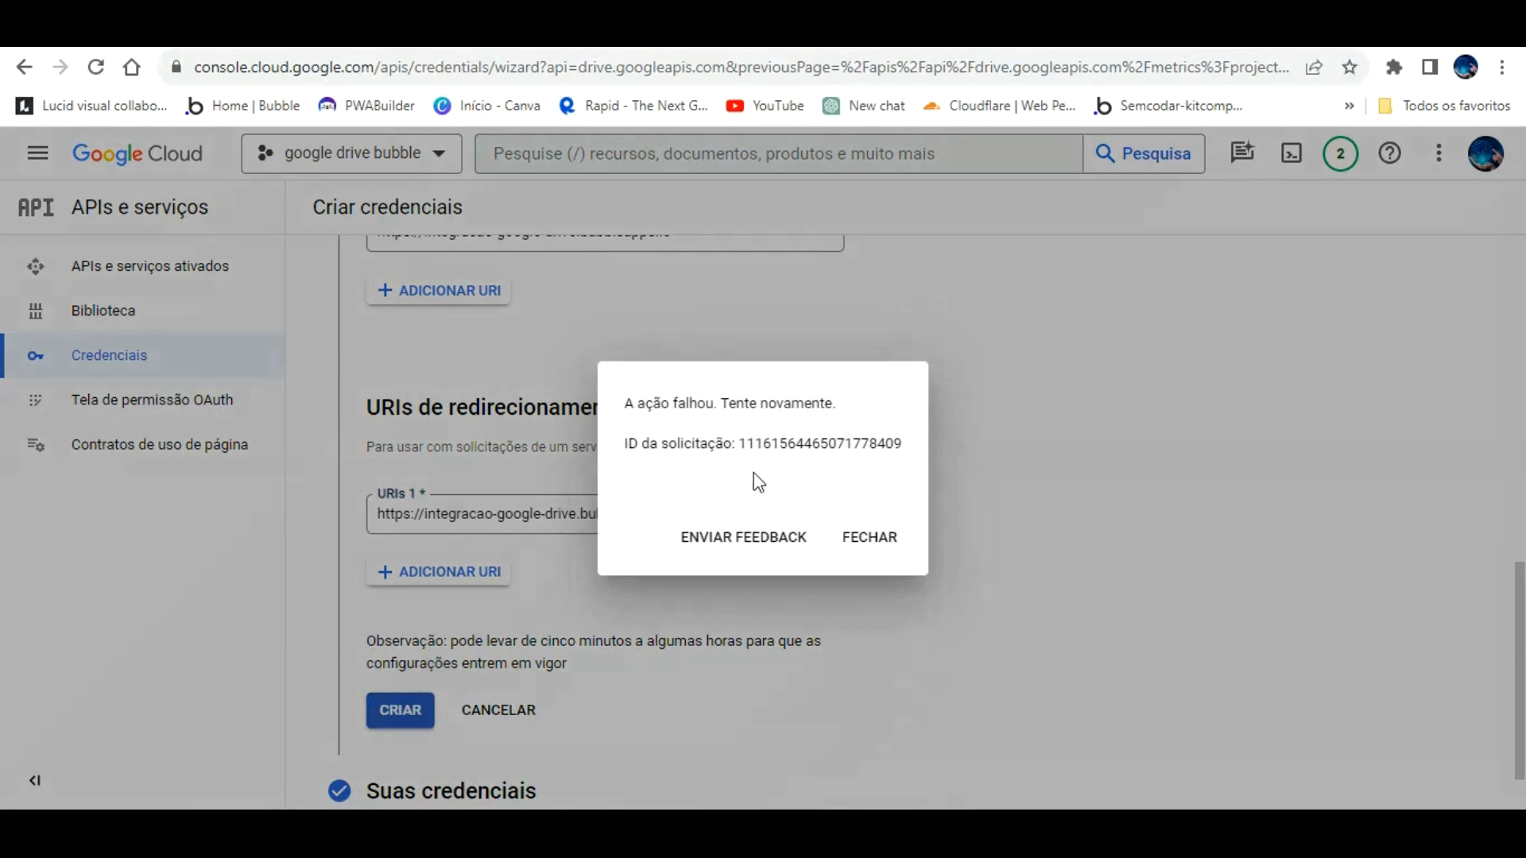
pyautogui.click(844, 507)
pyautogui.scroll(-1, 832, 511)
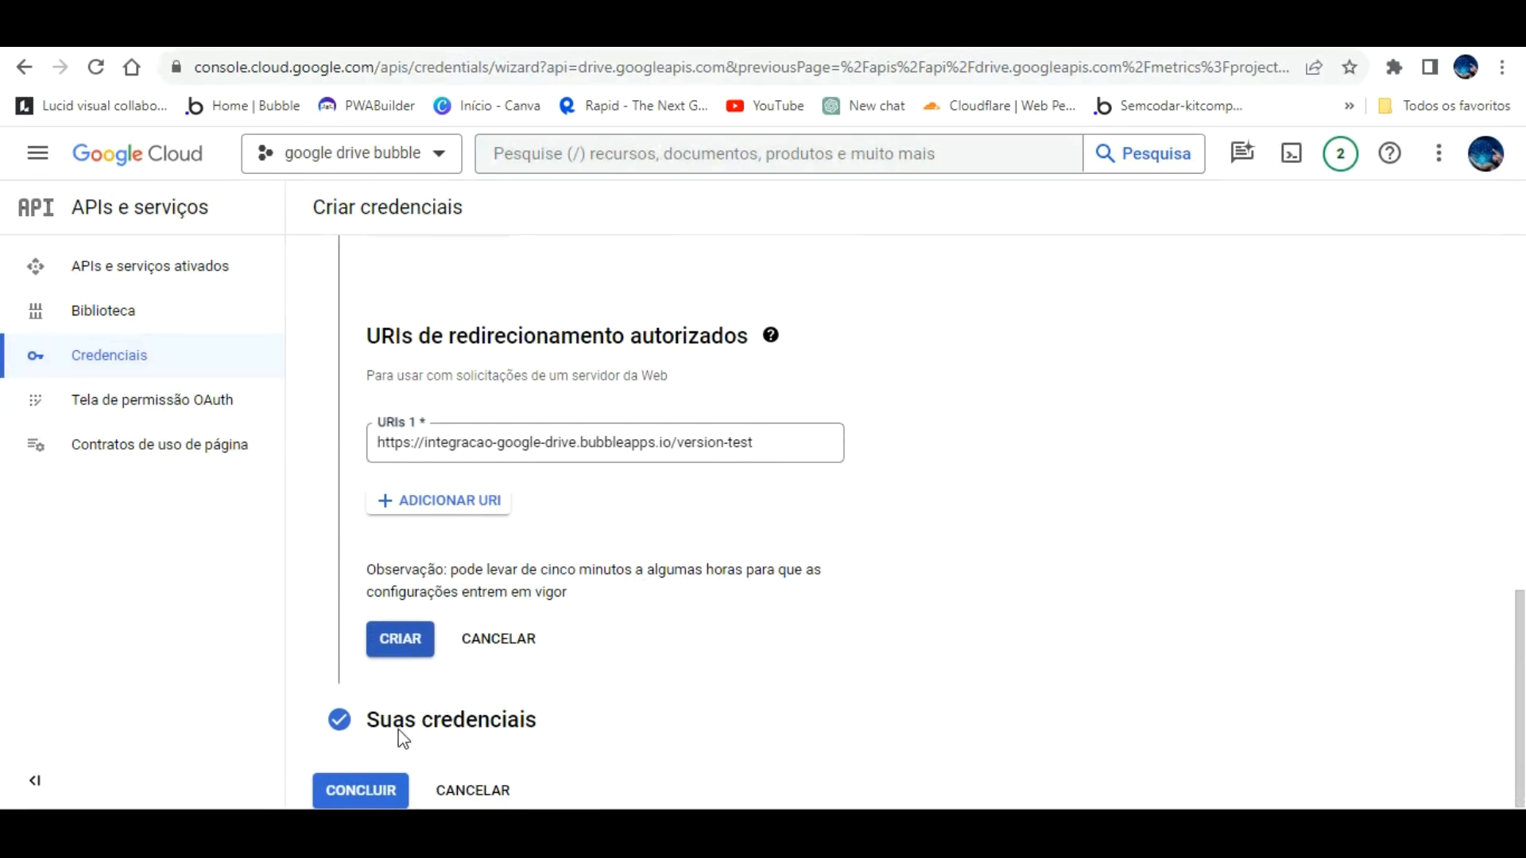
pyautogui.click(361, 790)
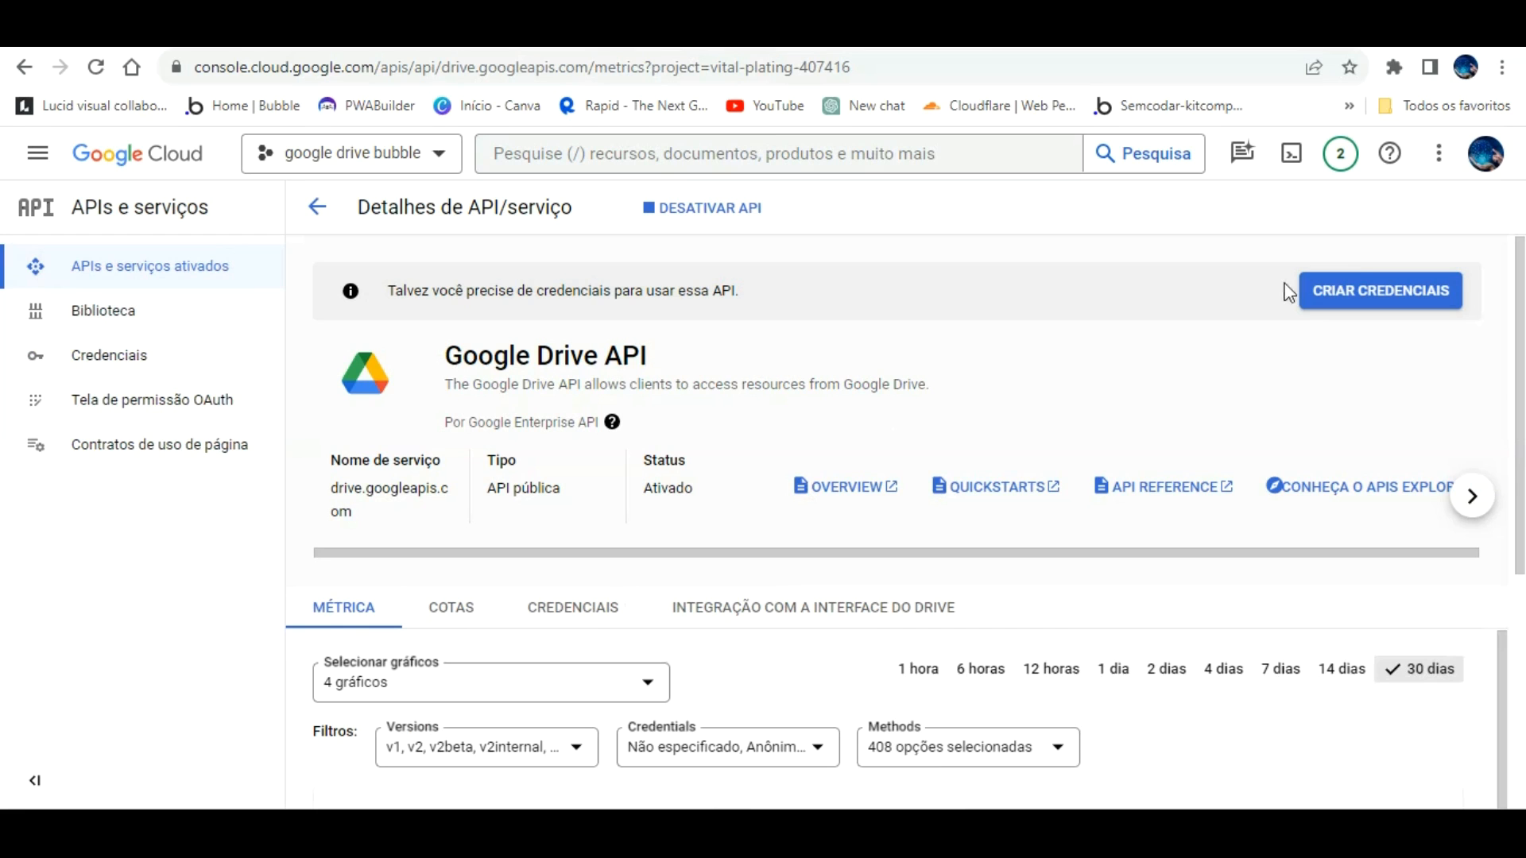
# Step: Start Drive API credentials with user data as the access type, then go to the OAuth consent screen
pyautogui.click(1351, 287)
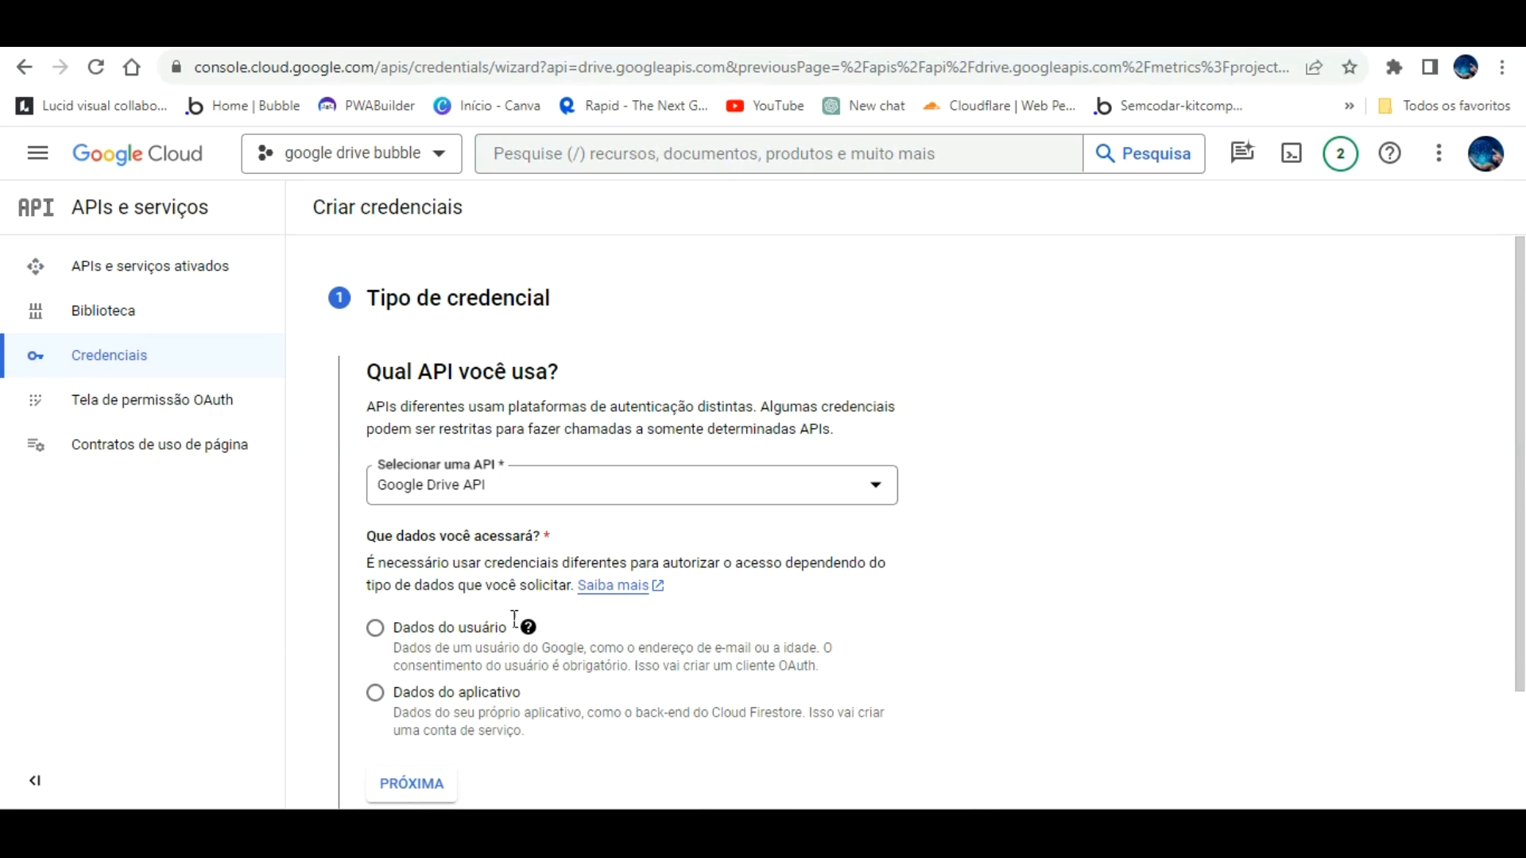
pyautogui.click(418, 694)
pyautogui.click(450, 627)
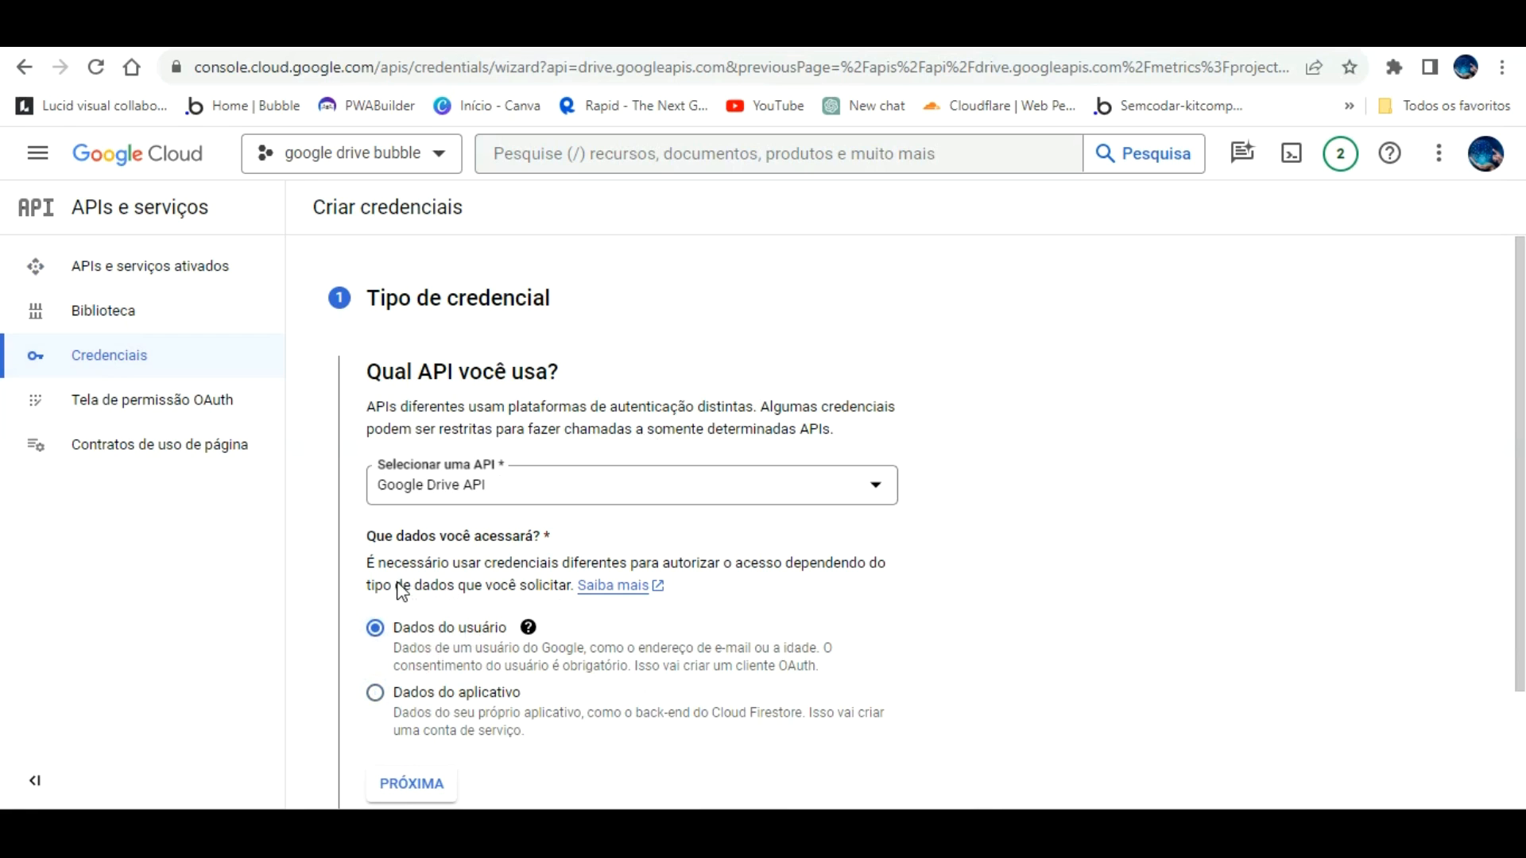
pyautogui.click(142, 380)
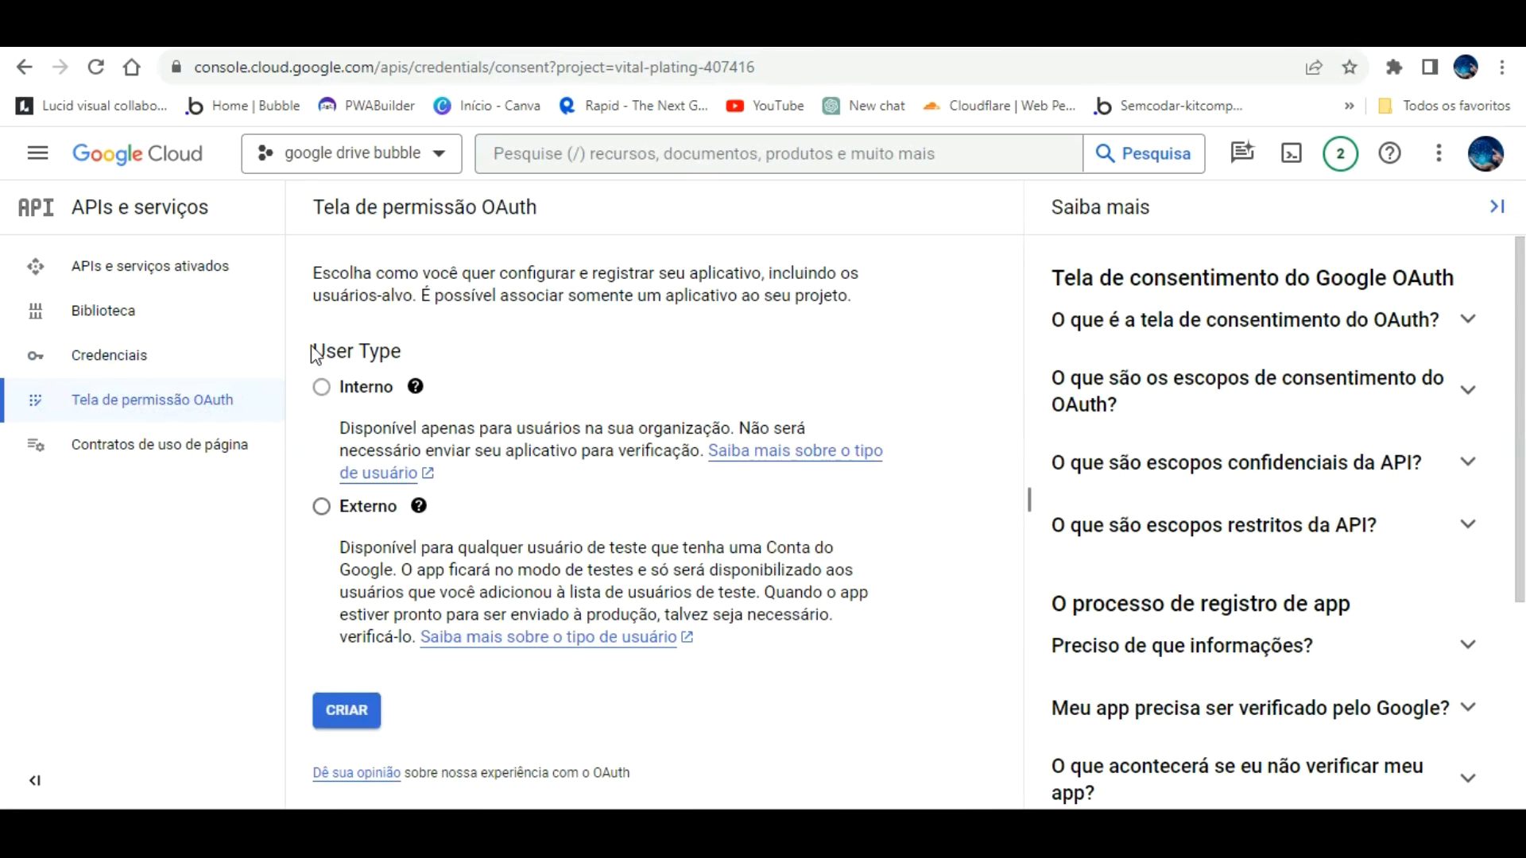
# Step: Register an external app named 'integração google drive bubble' with the account e-mail as support contact
pyautogui.click(321, 507)
pyautogui.click(346, 710)
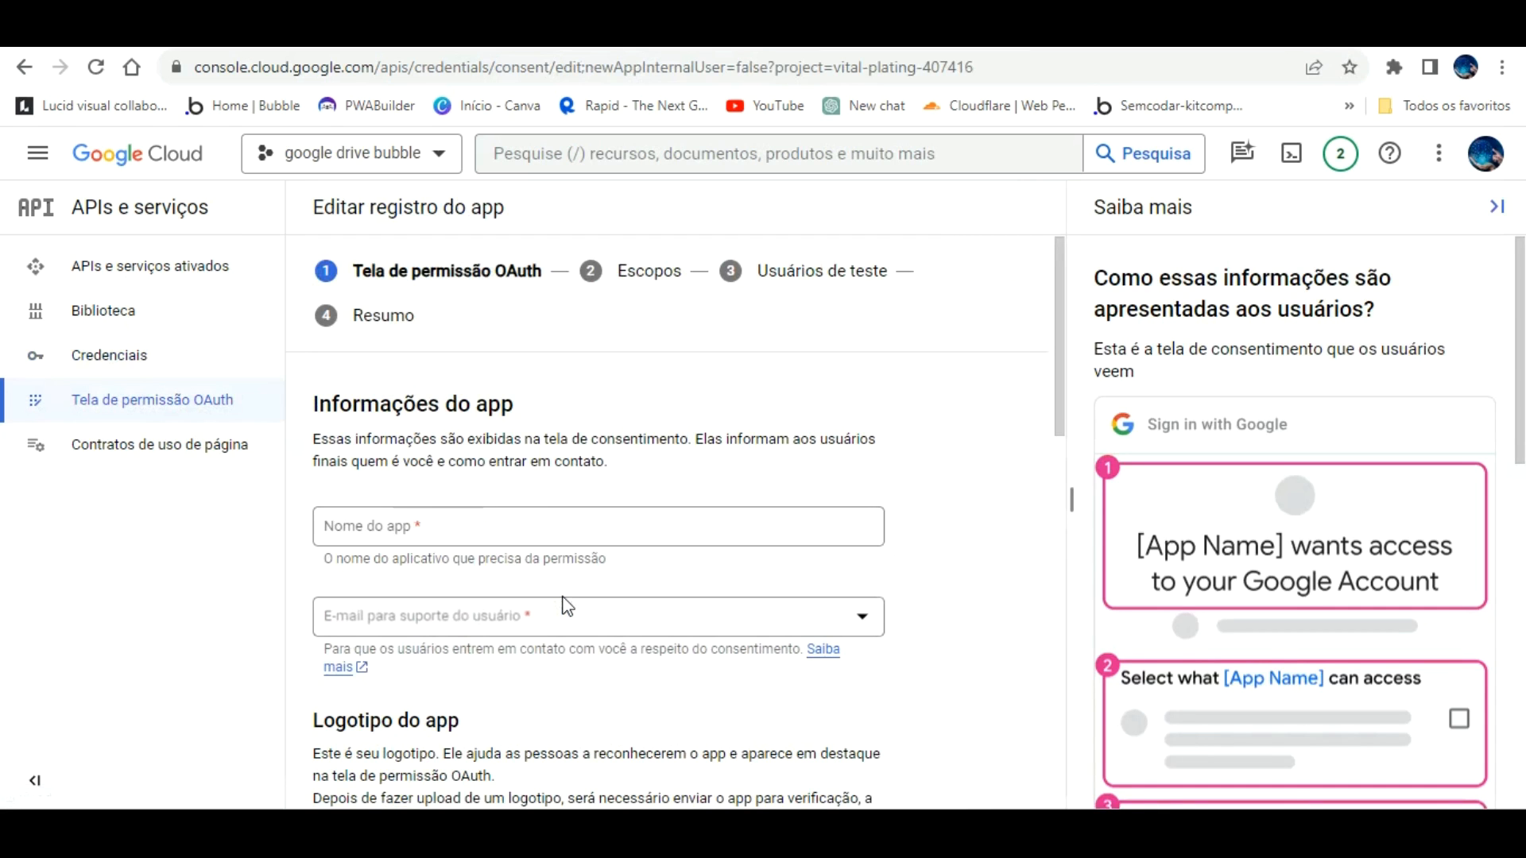
pyautogui.click(485, 525)
pyautogui.write('integração googl')
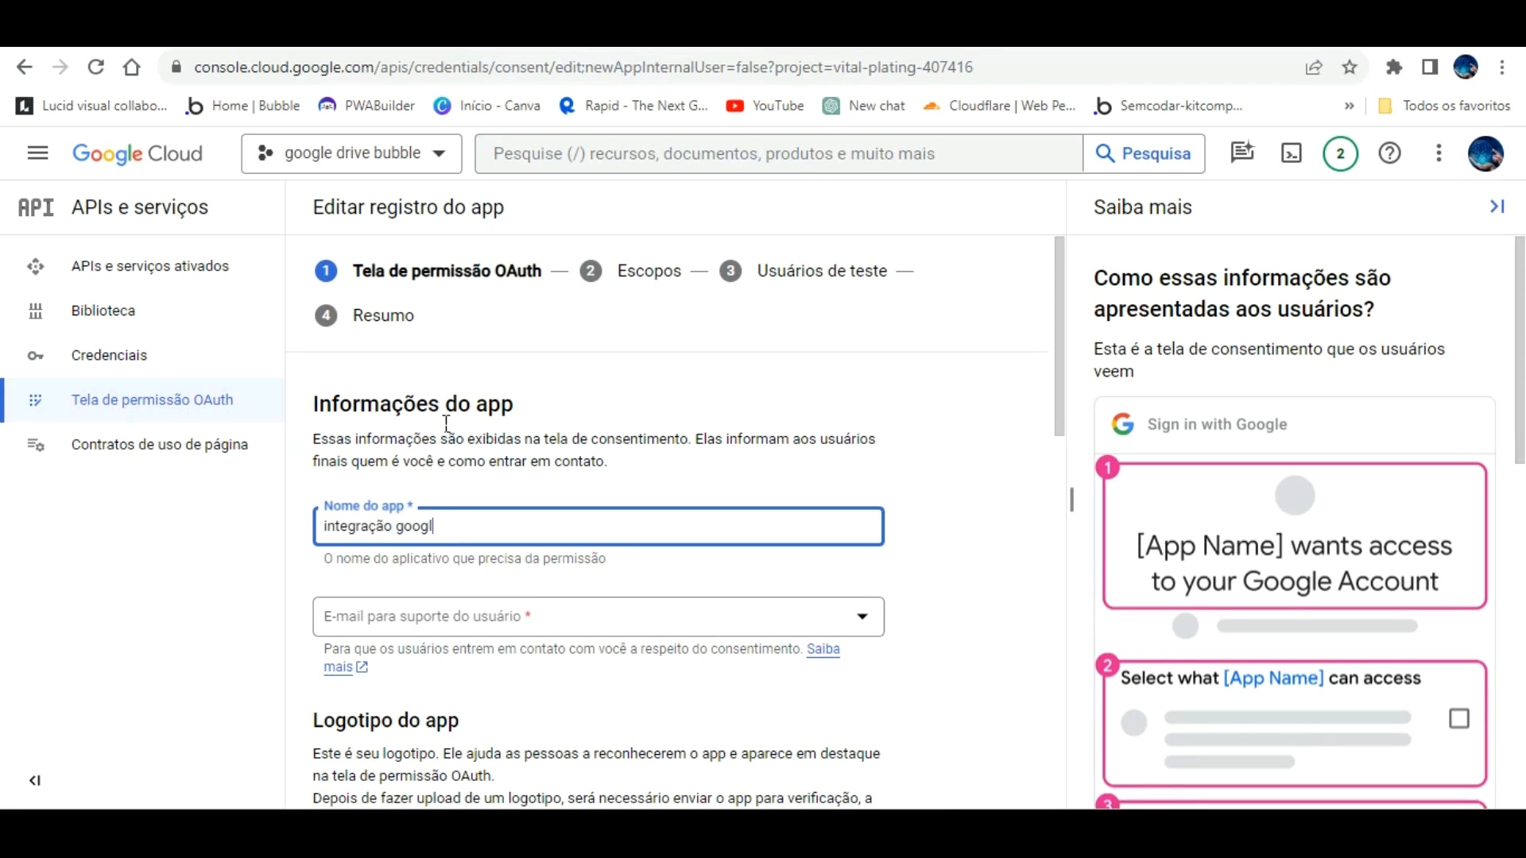
pyautogui.write('e drive bubble')
pyautogui.click(547, 604)
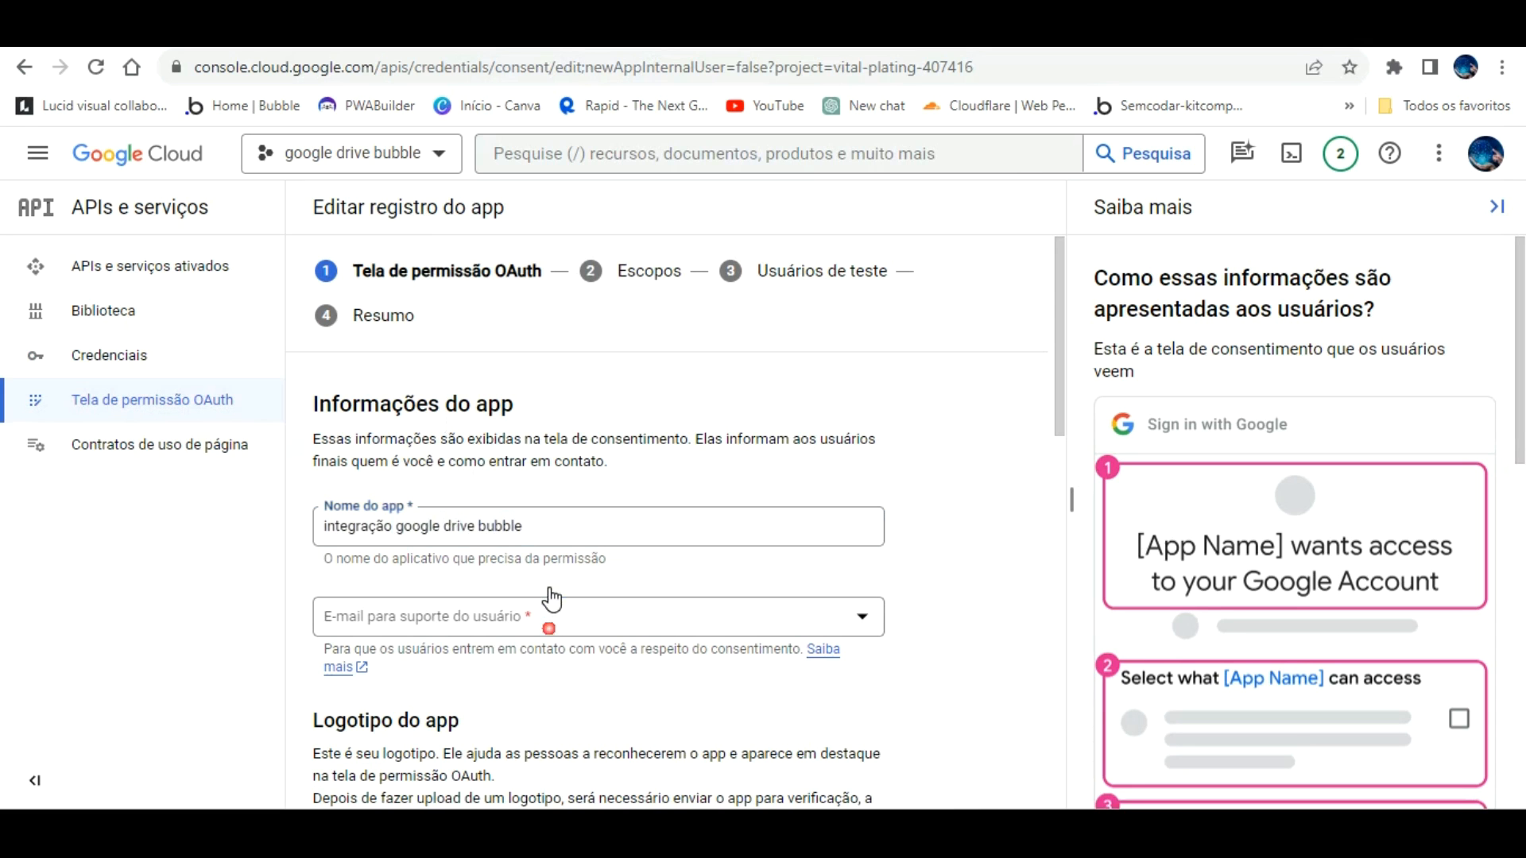
pyautogui.click(476, 631)
# Step: Use the version-test URL as the homepage, privacy policy and terms of service links
pyautogui.scroll(-4, 480, 599)
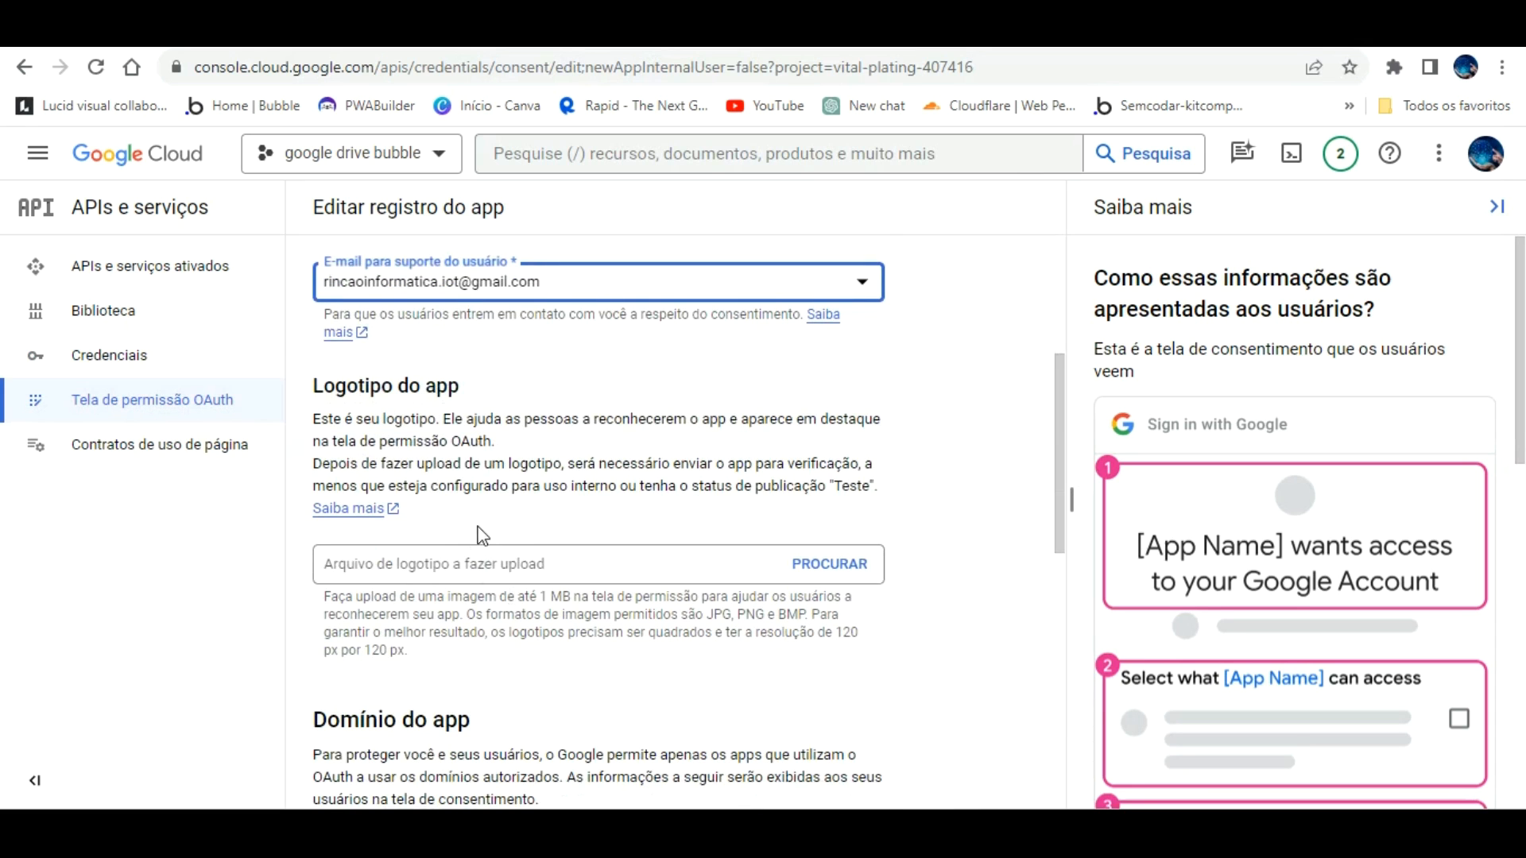
pyautogui.scroll(-3, 492, 556)
pyautogui.scroll(-3, 516, 582)
pyautogui.click(505, 374)
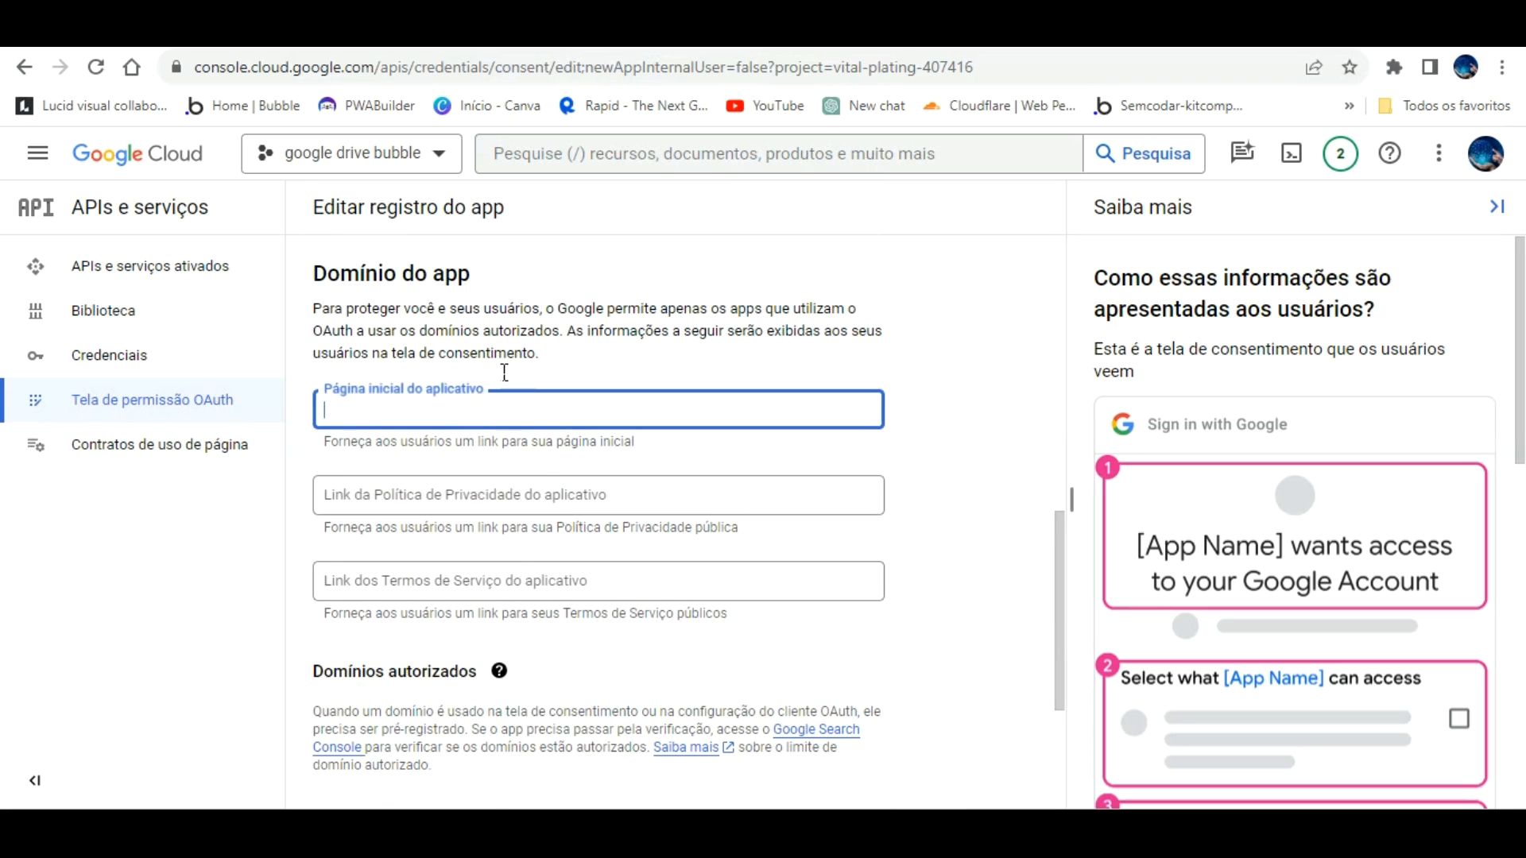
pyautogui.hotkey('ctrl', 'v')
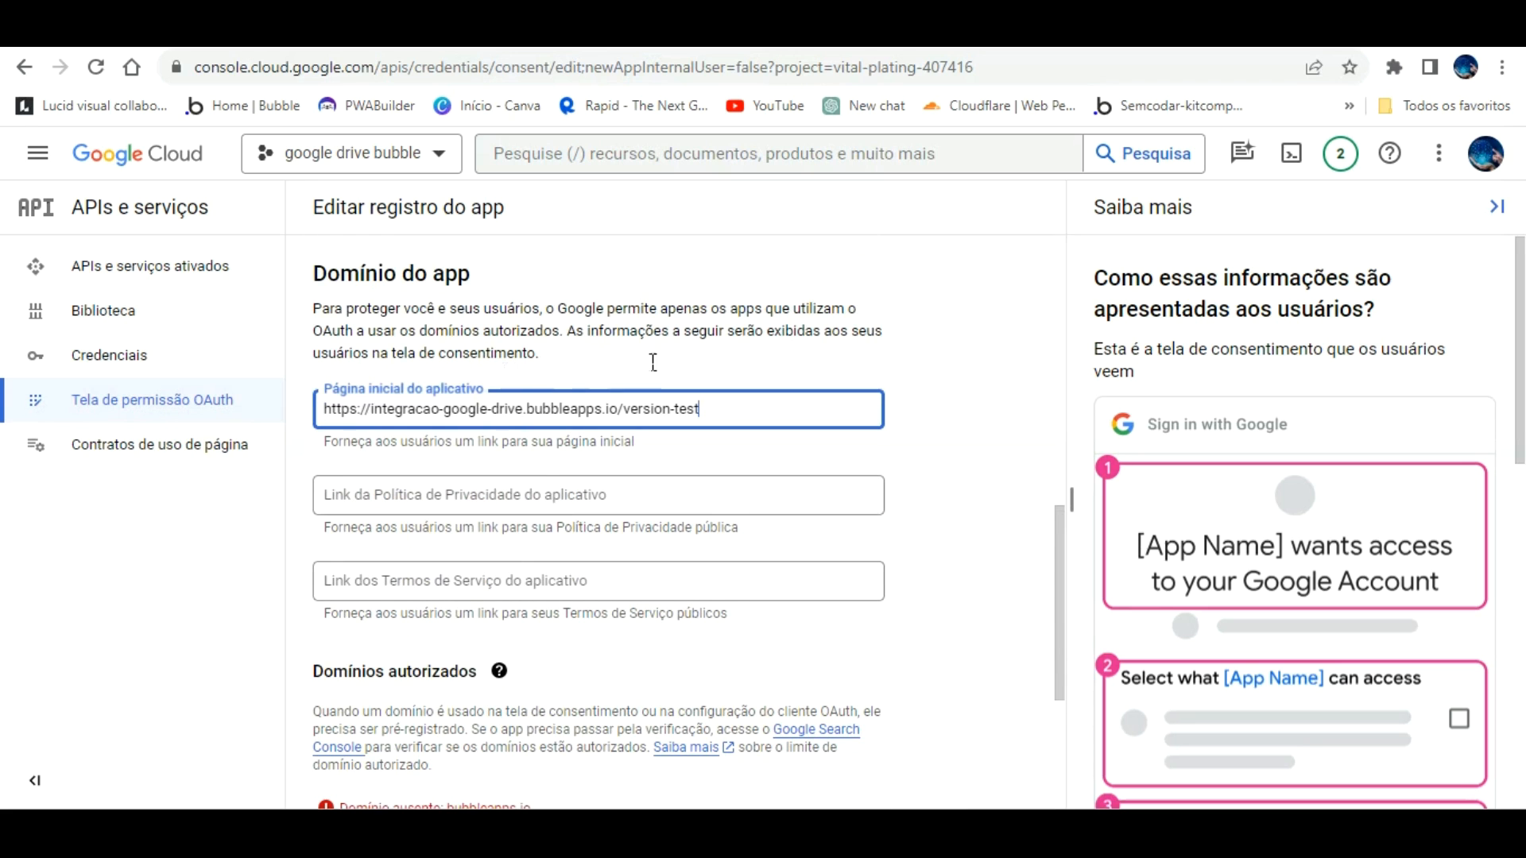
pyautogui.click(719, 330)
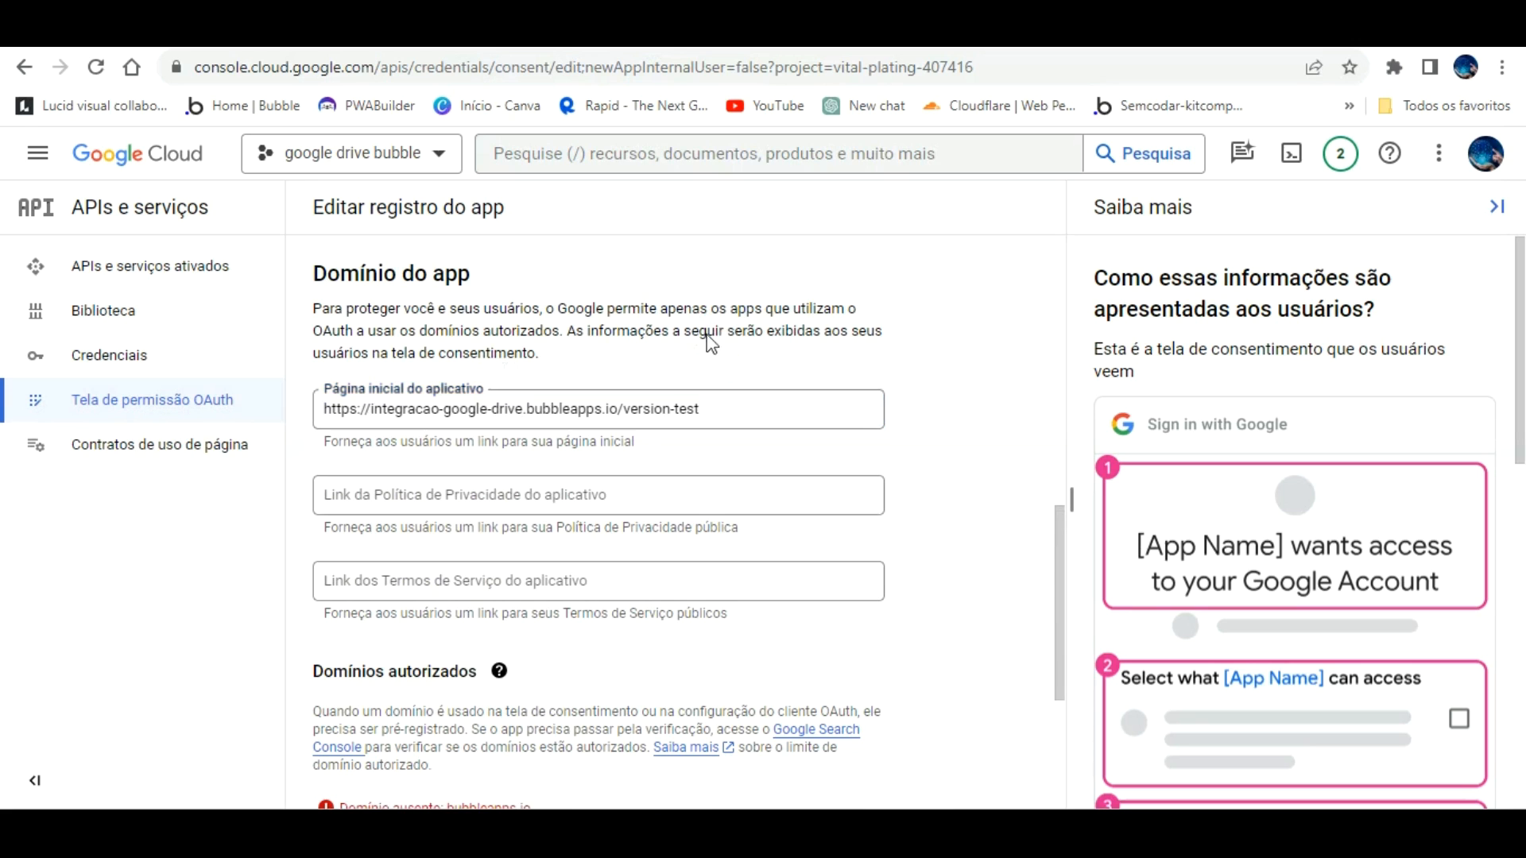
pyautogui.press('Tab')
pyautogui.press('Tab')
pyautogui.write('https://integracao-google-drive.bubbleapps.io/version-test')
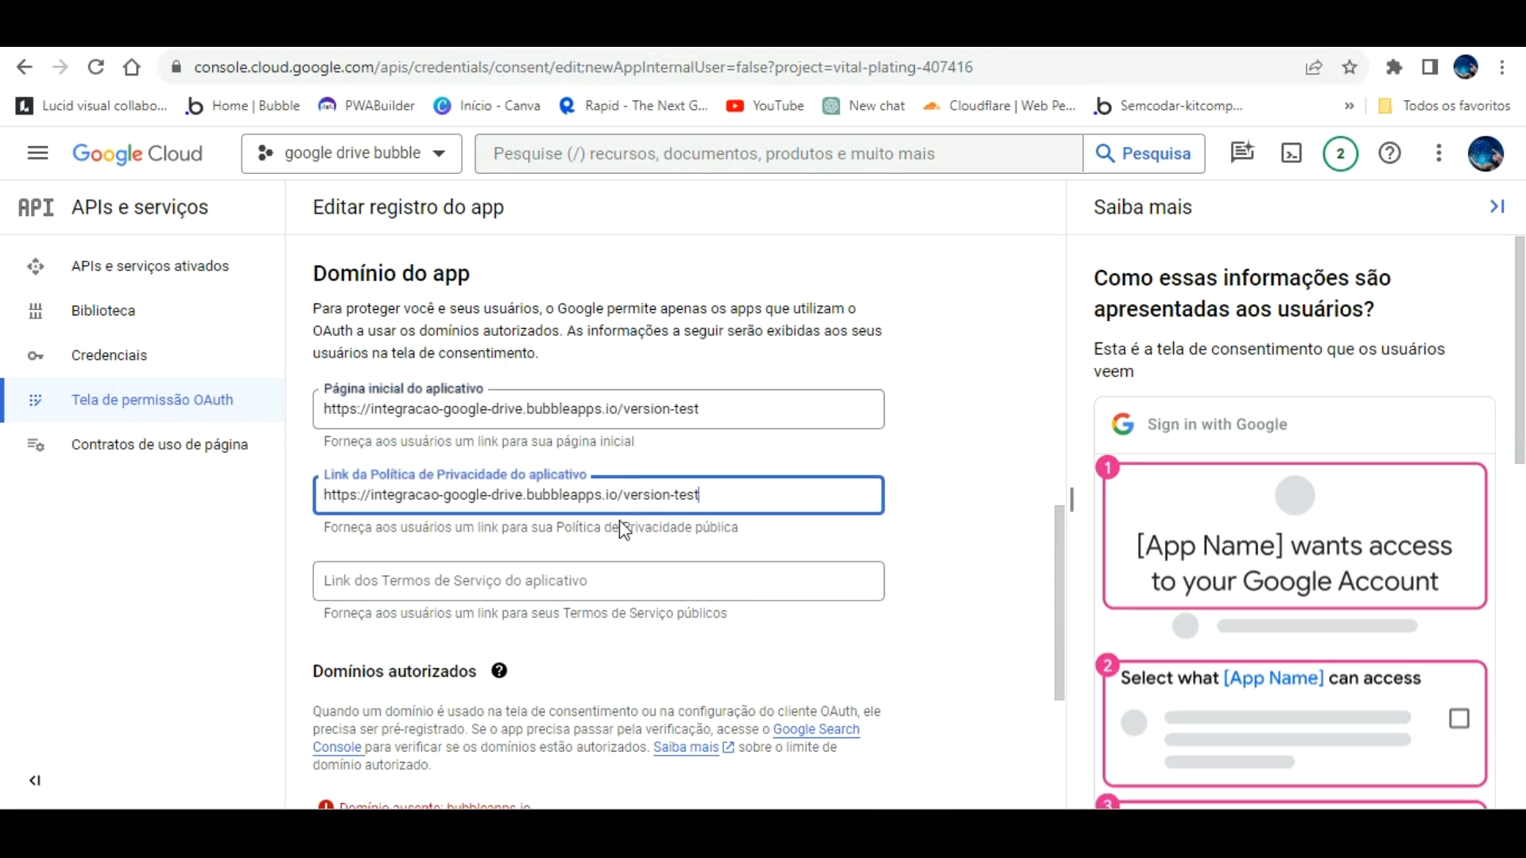
pyautogui.click(618, 581)
pyautogui.write('https://integracao-google-drive.bubbleapps.io/version-test')
pyautogui.click(934, 596)
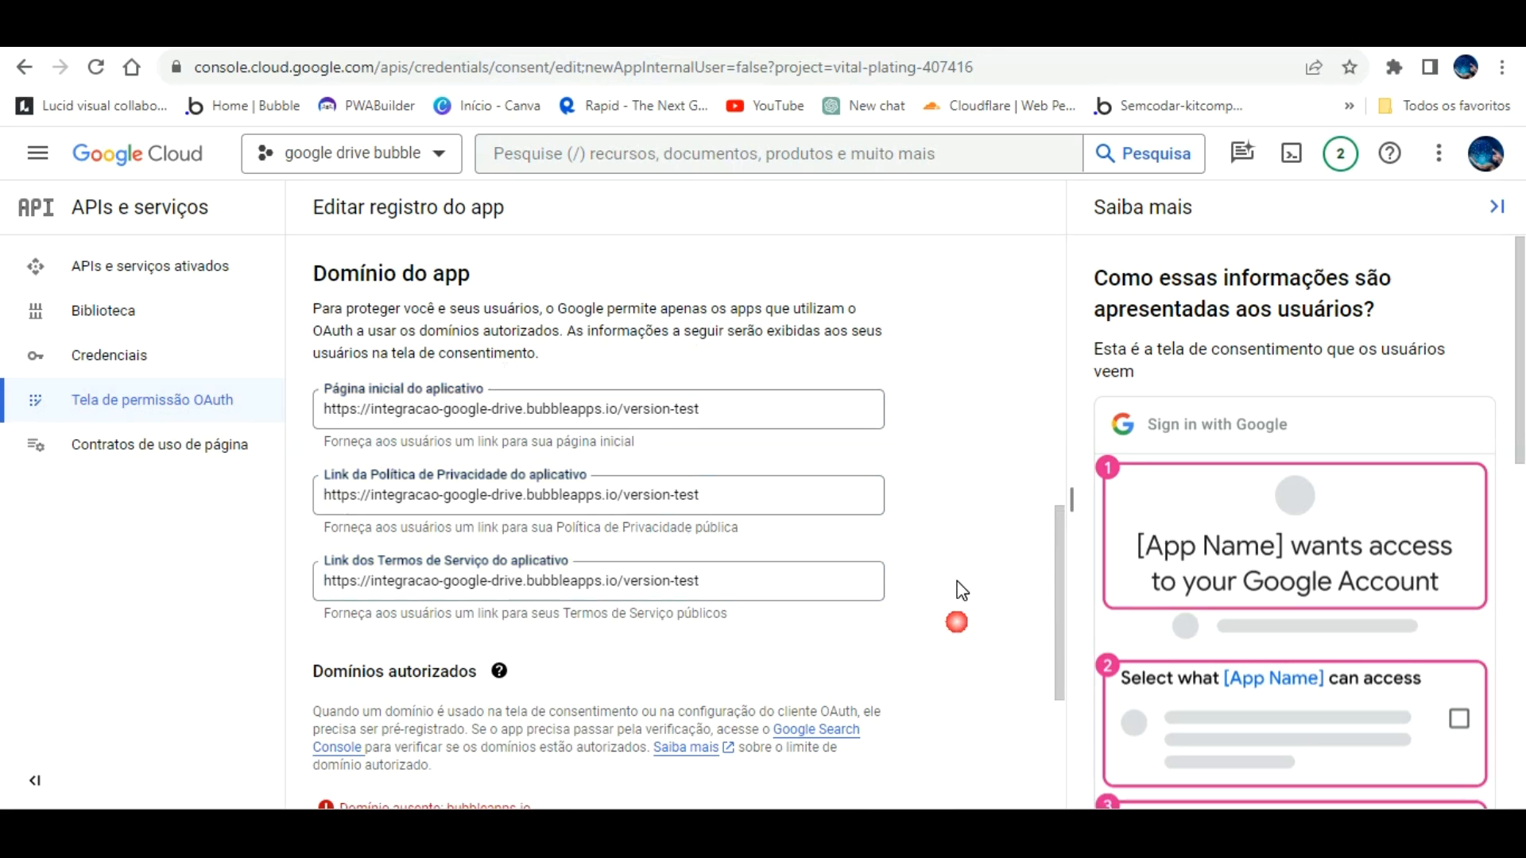
# Step: Add authorized domain 'bubbeapps.io' and enter the developer contact e-mail
pyautogui.scroll(-4, 914, 580)
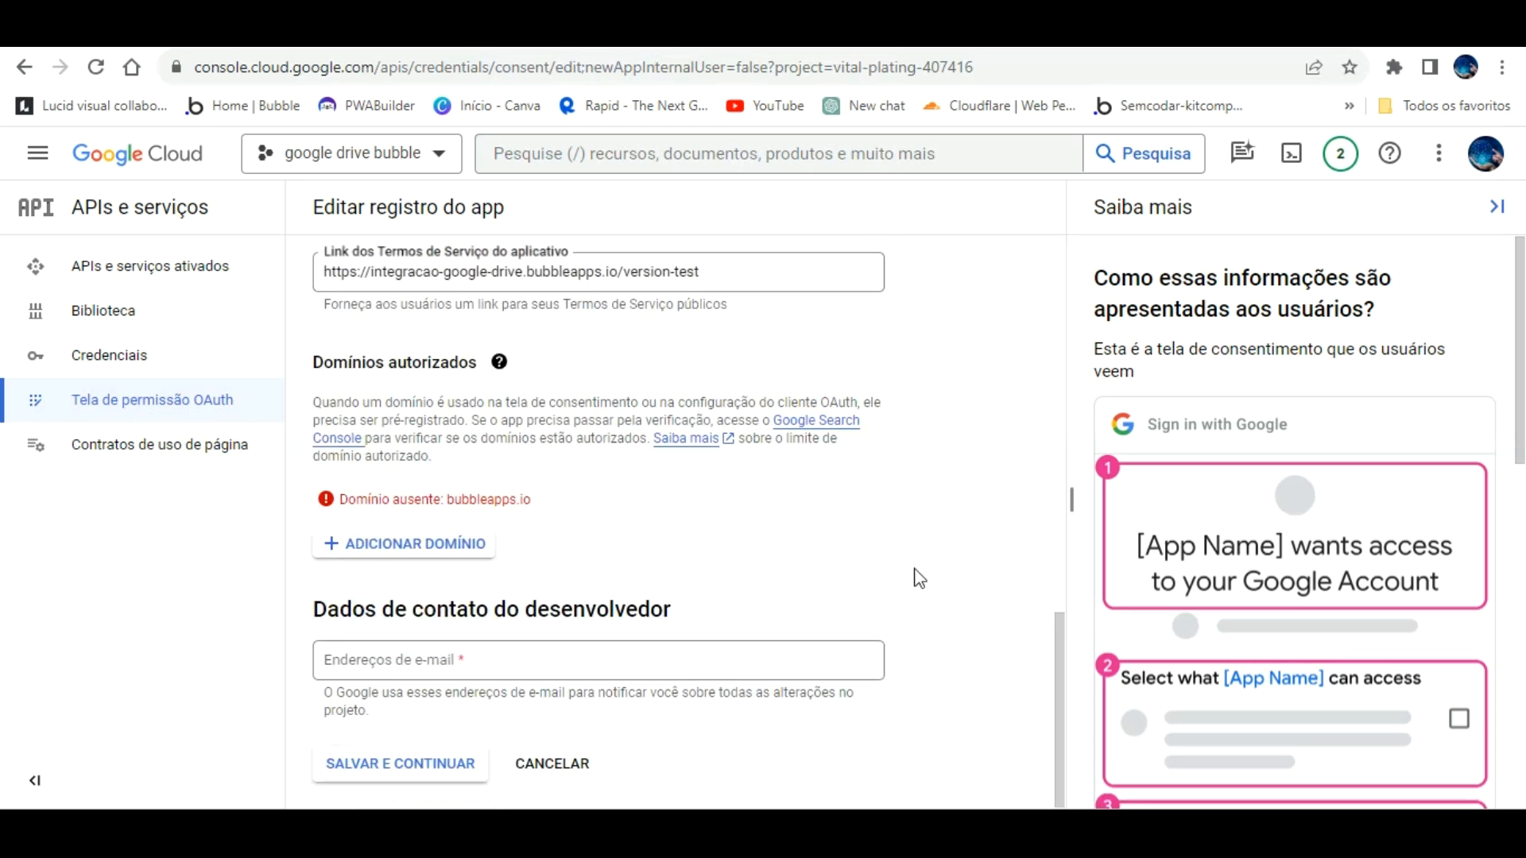
pyautogui.click(443, 504)
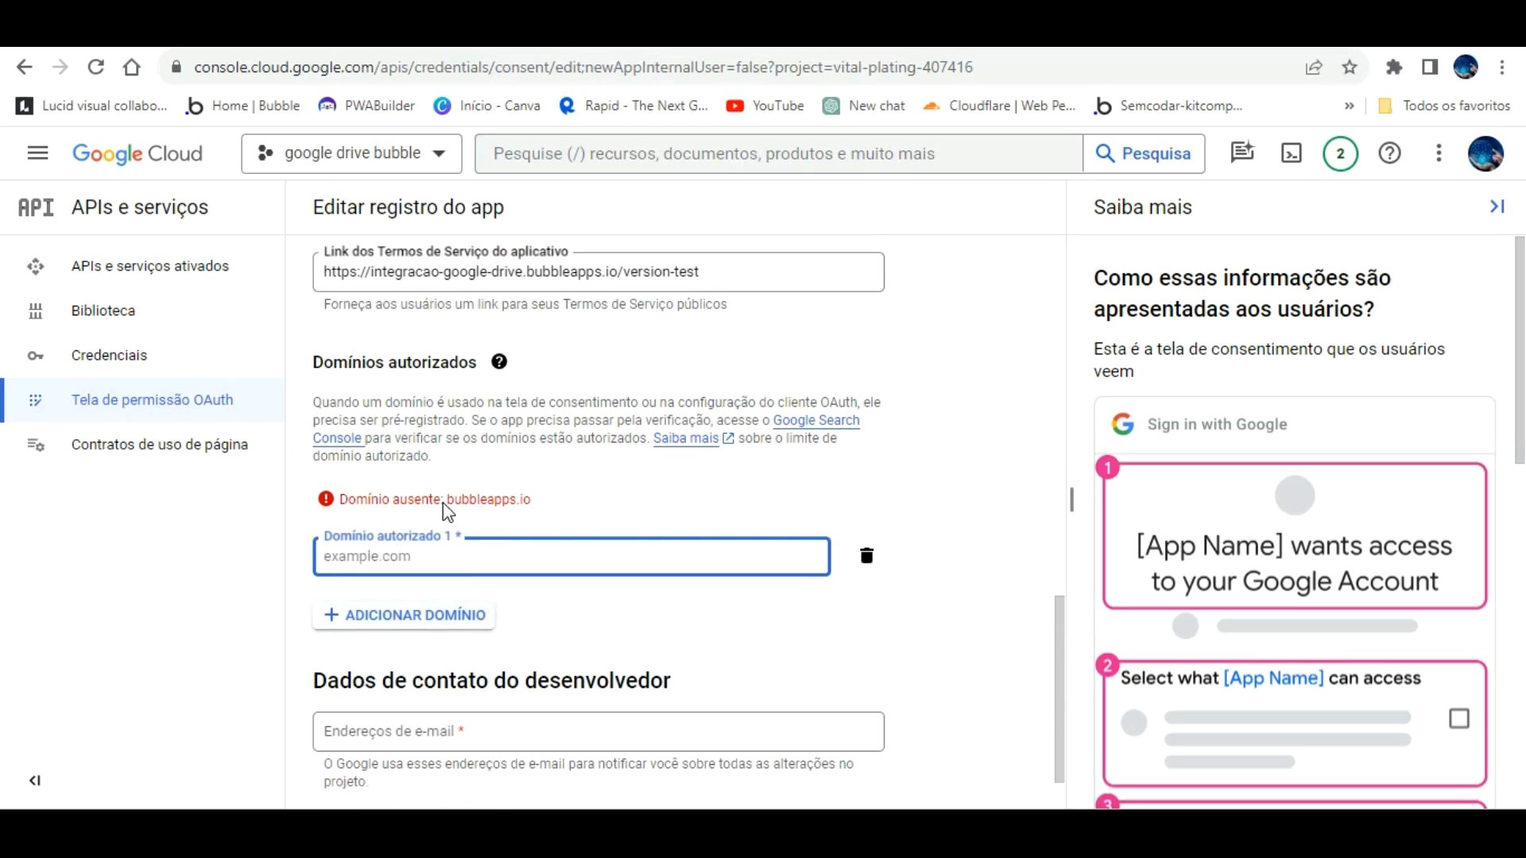
pyautogui.write('bubbeapps.io')
pyautogui.click(677, 588)
pyautogui.scroll(-1, 668, 564)
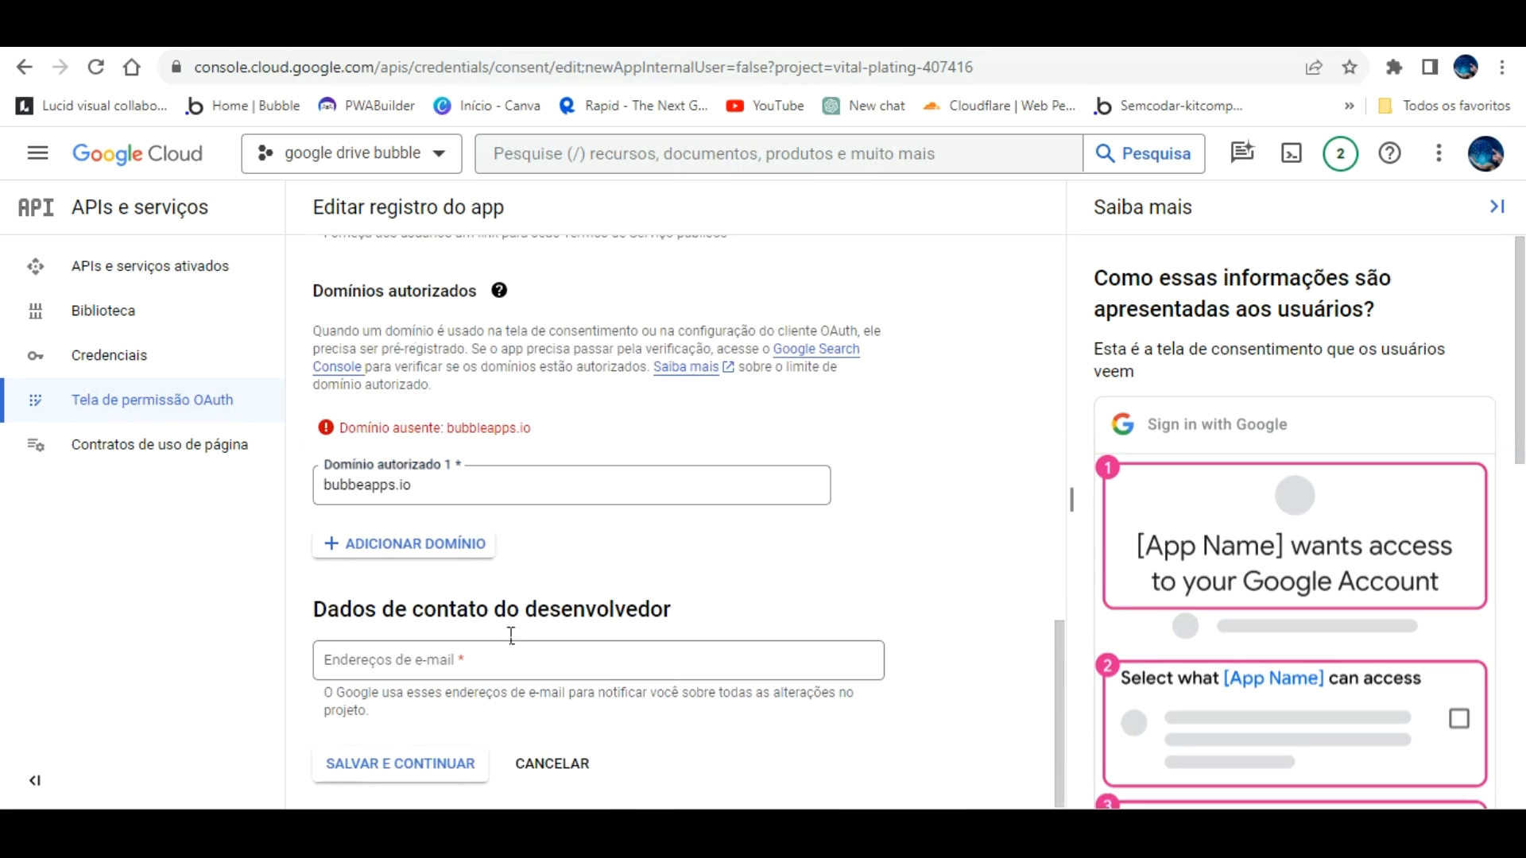
pyautogui.click(434, 636)
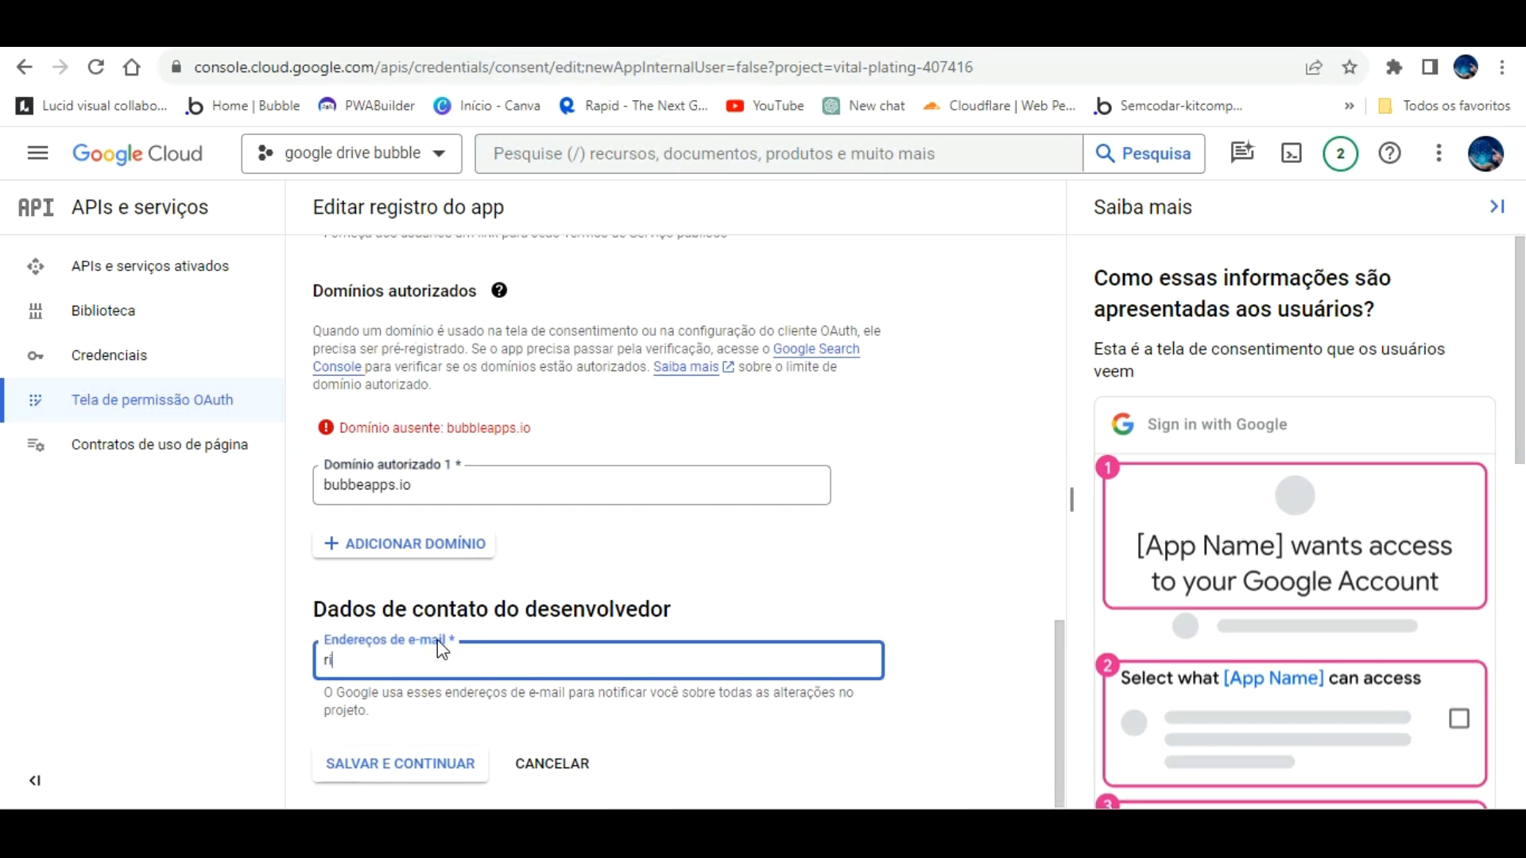
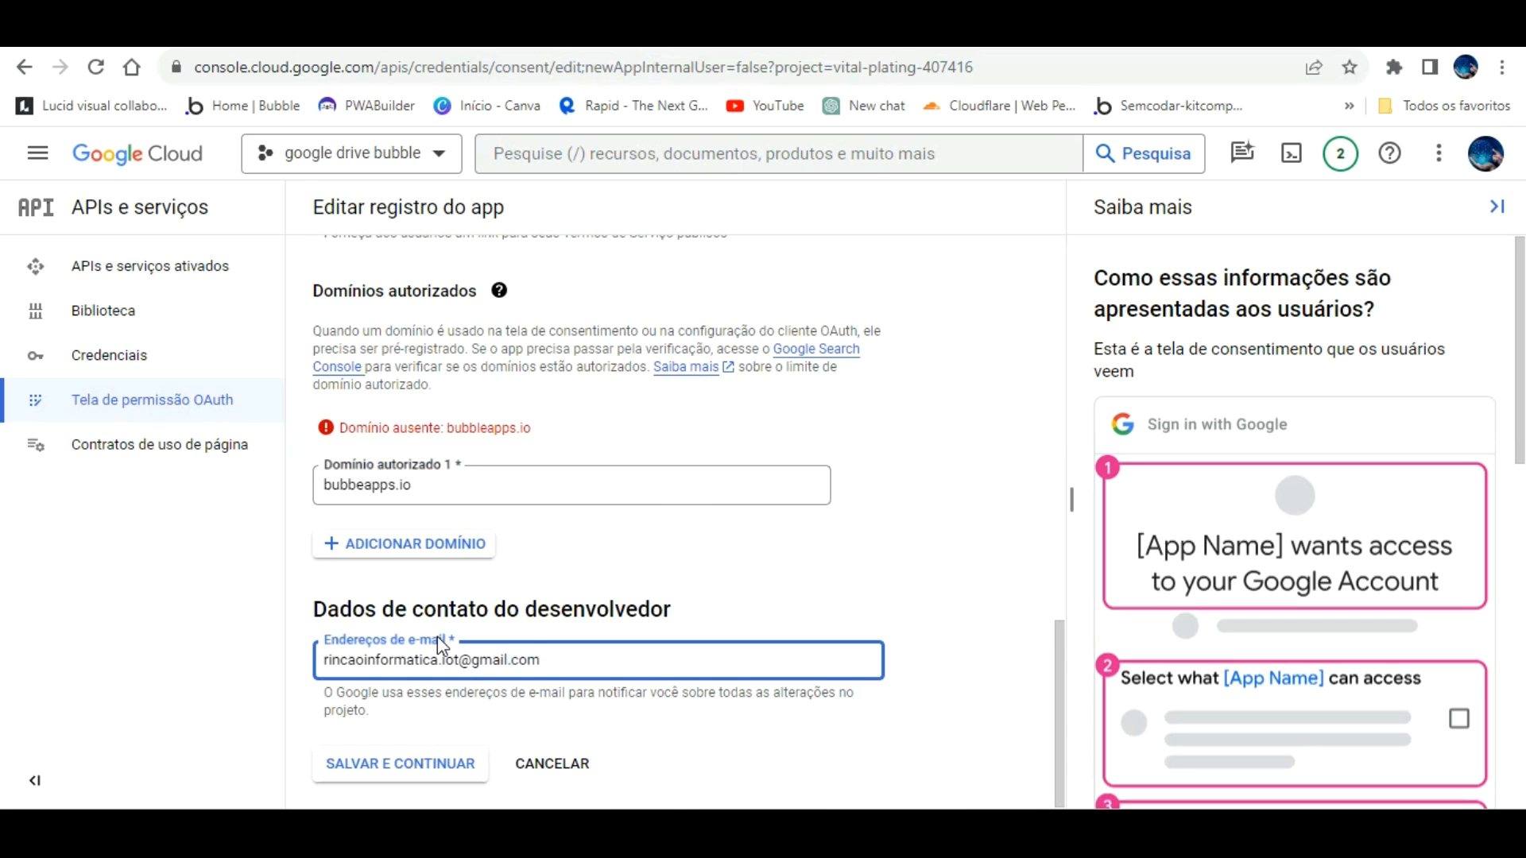
# Step: Correct the authorized domain to bubbleapps.io and save the app registration
pyautogui.click(415, 759)
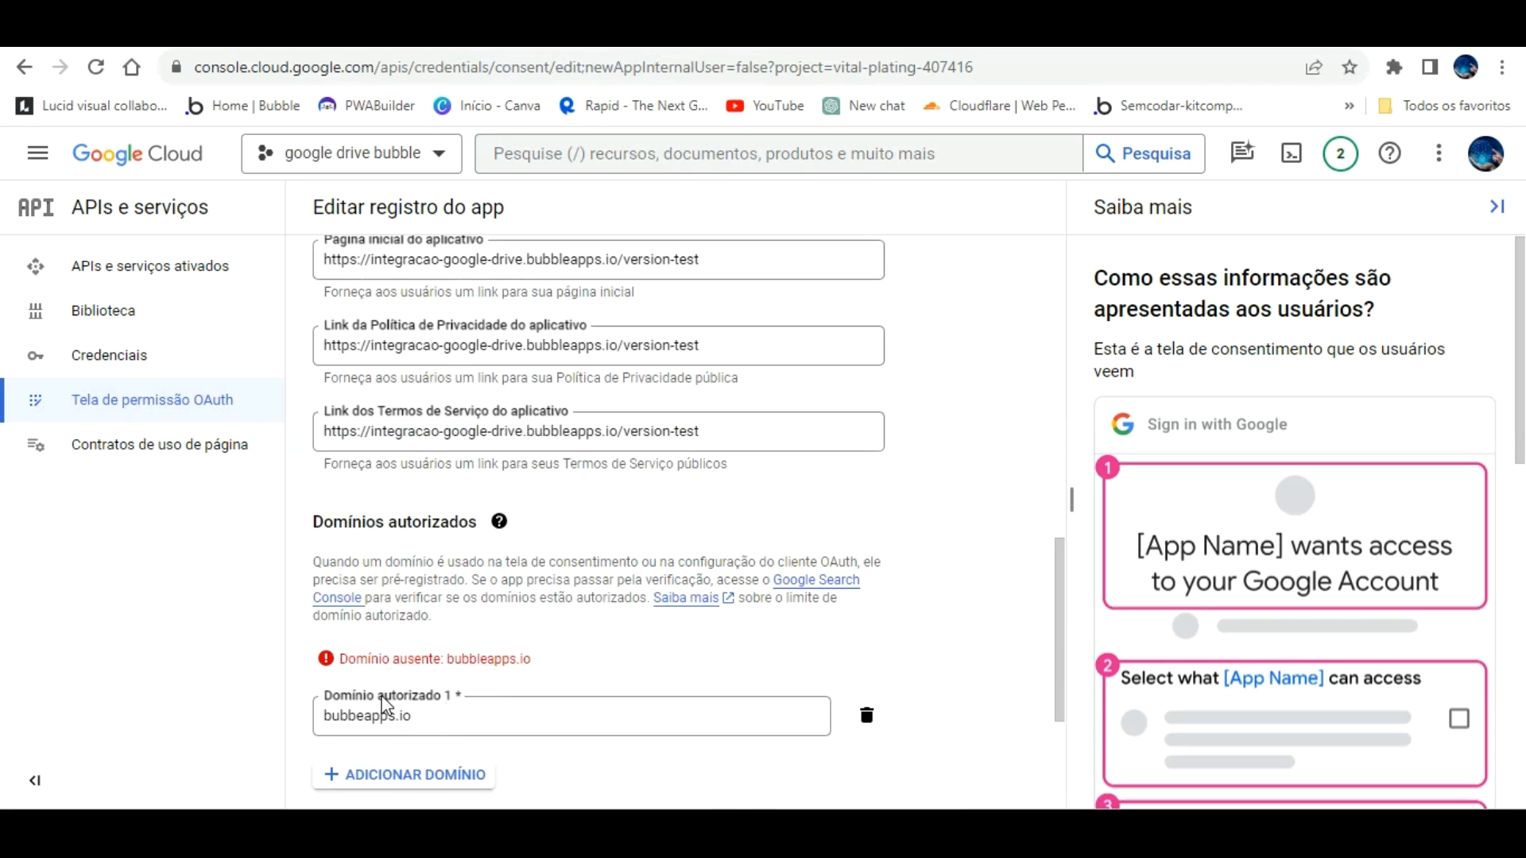
pyautogui.click(357, 685)
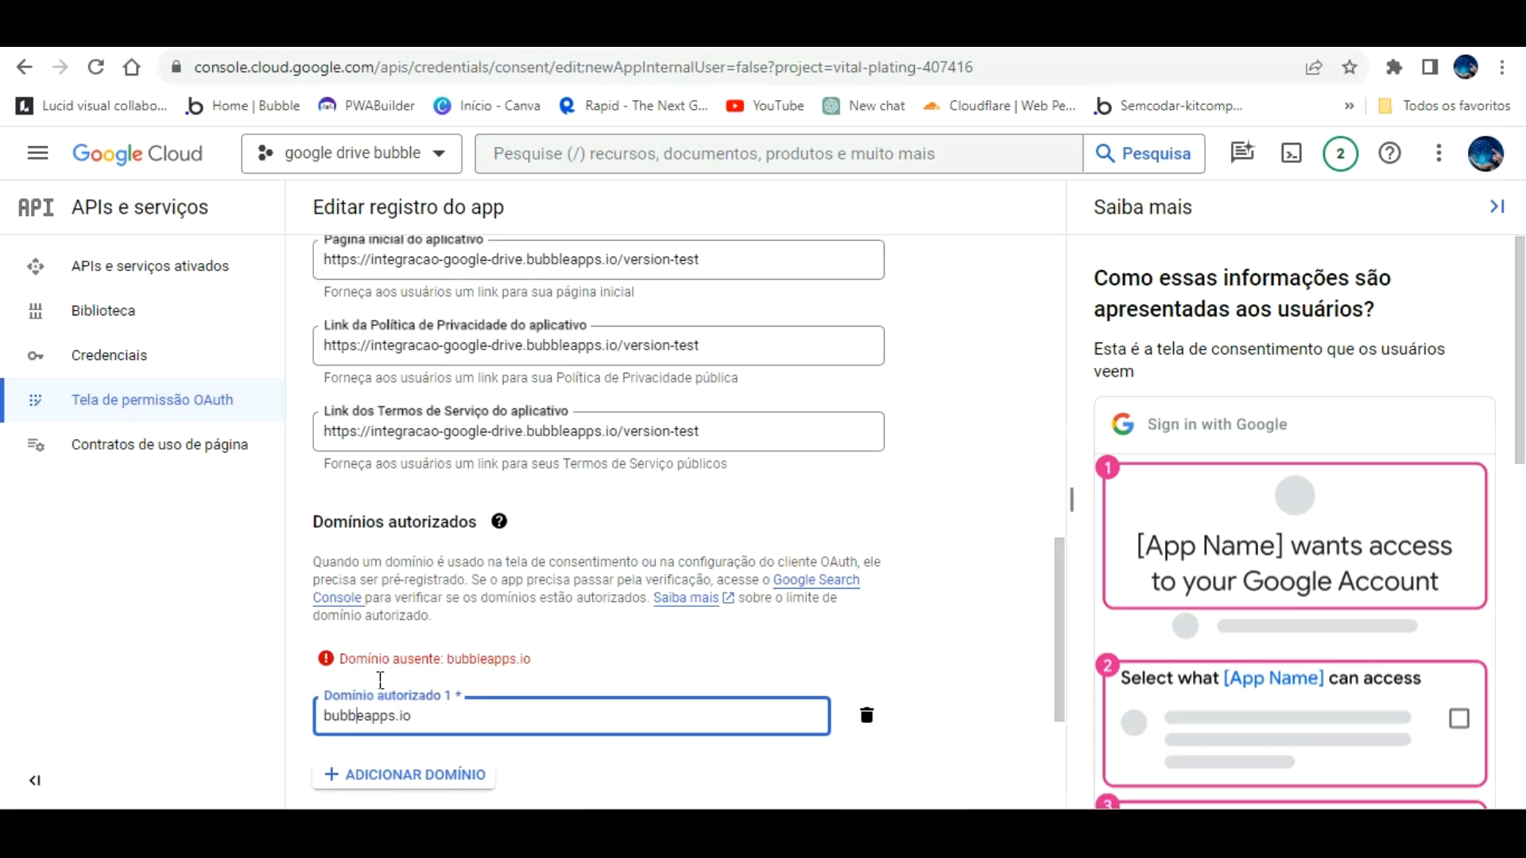
pyautogui.write('l')
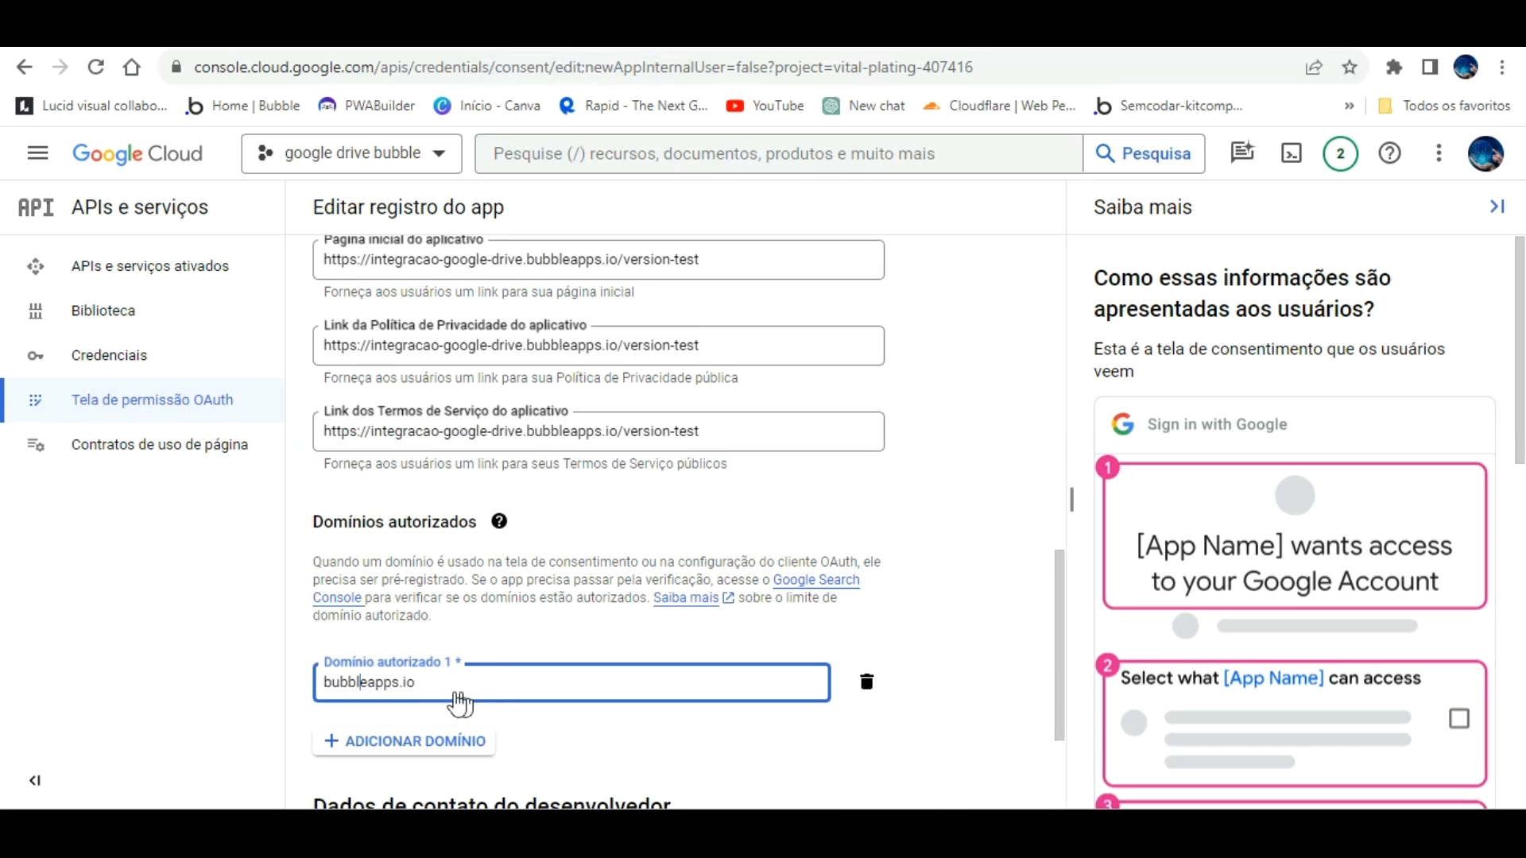
pyautogui.click(439, 737)
pyautogui.click(866, 735)
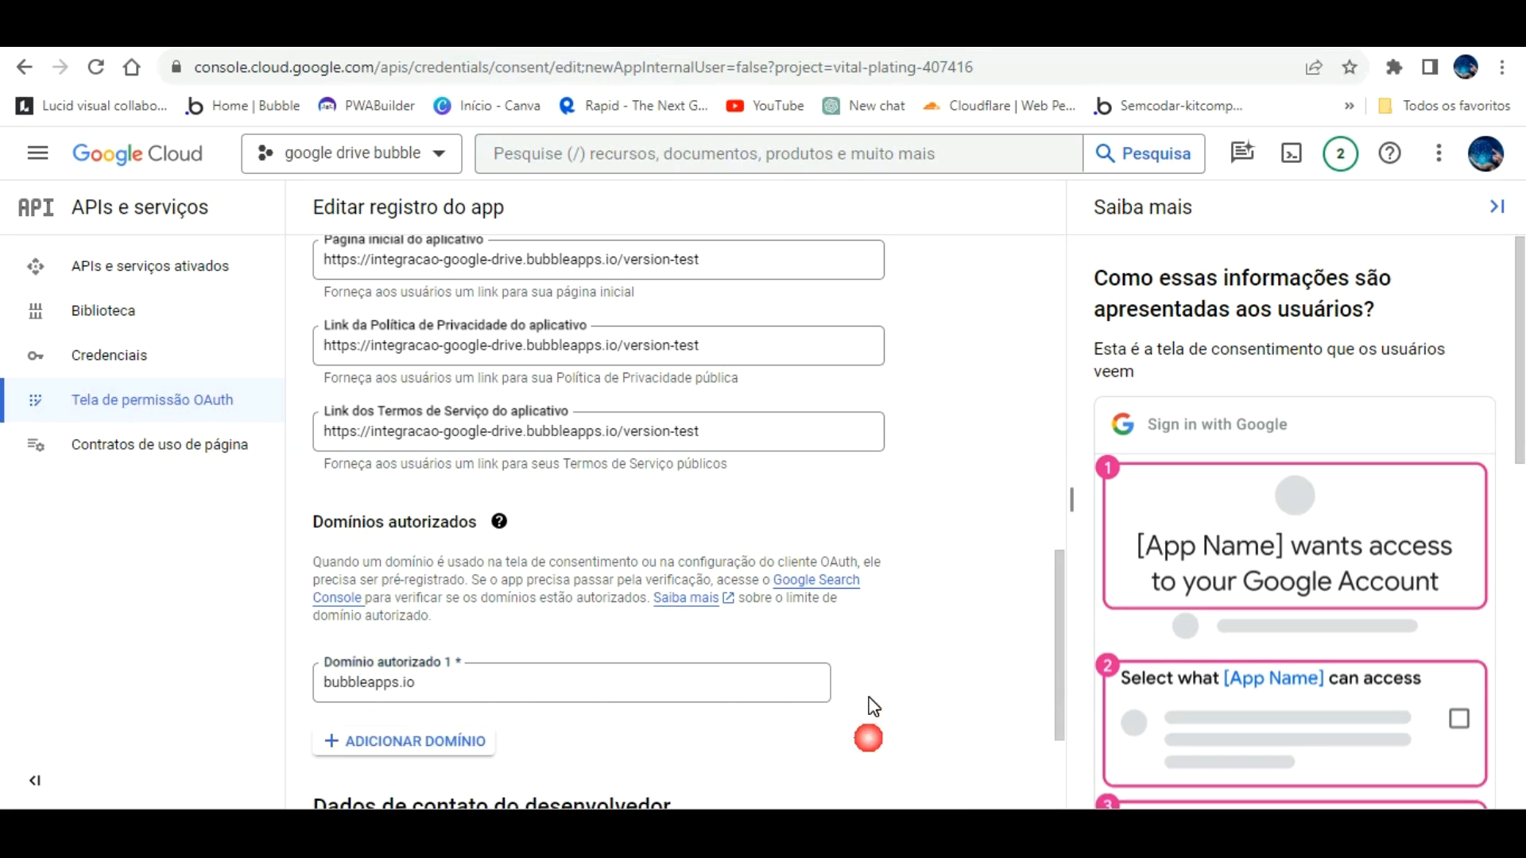
pyautogui.scroll(-3, 988, 691)
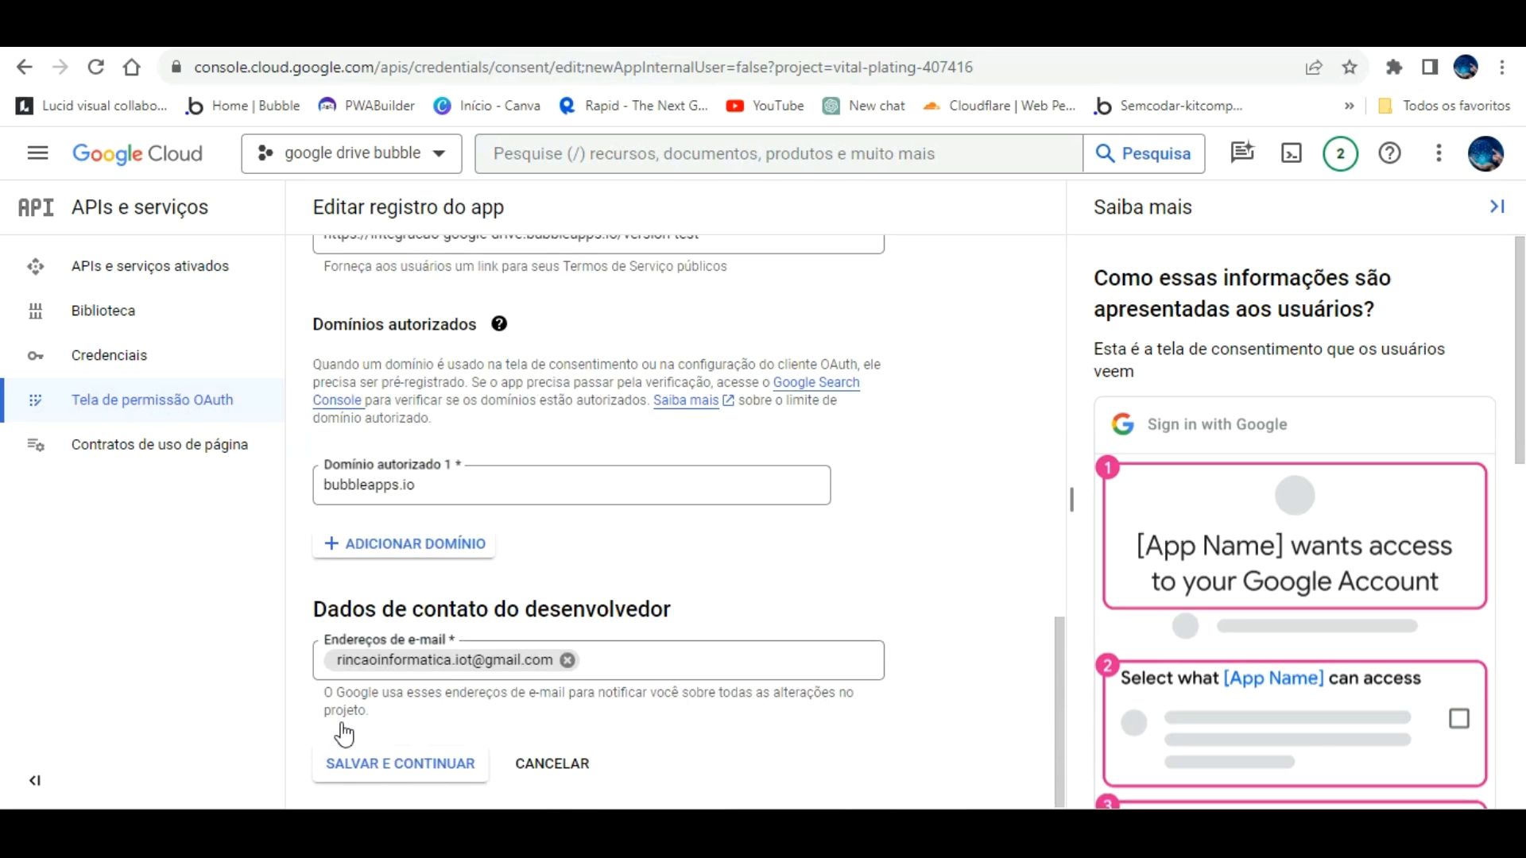
pyautogui.click(344, 751)
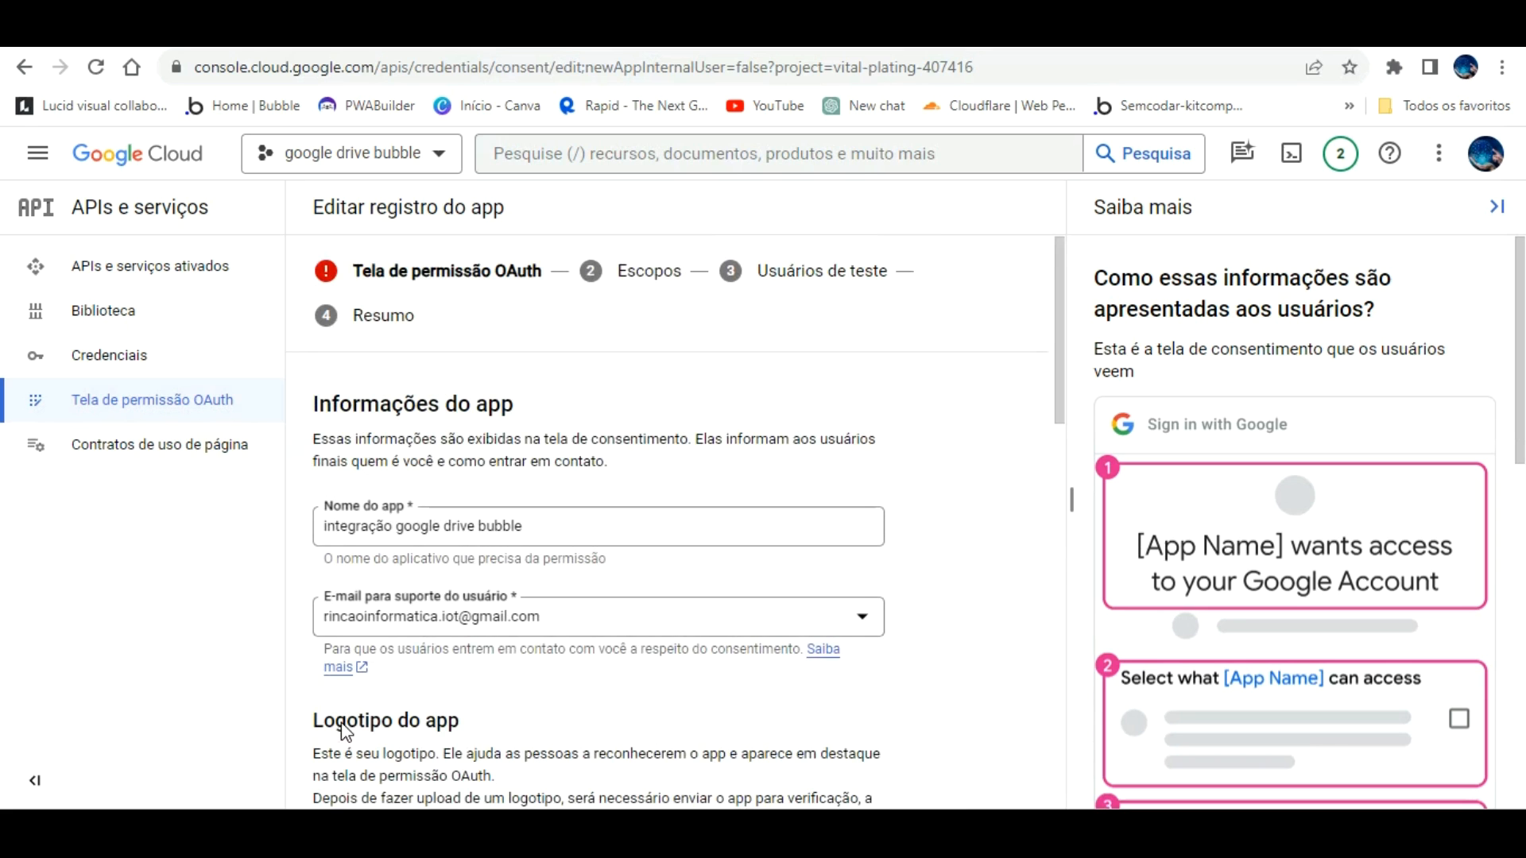
# Step: Rename the app to 'integracao google drive bubble' without accents and save and continue
pyautogui.scroll(-4, 429, 409)
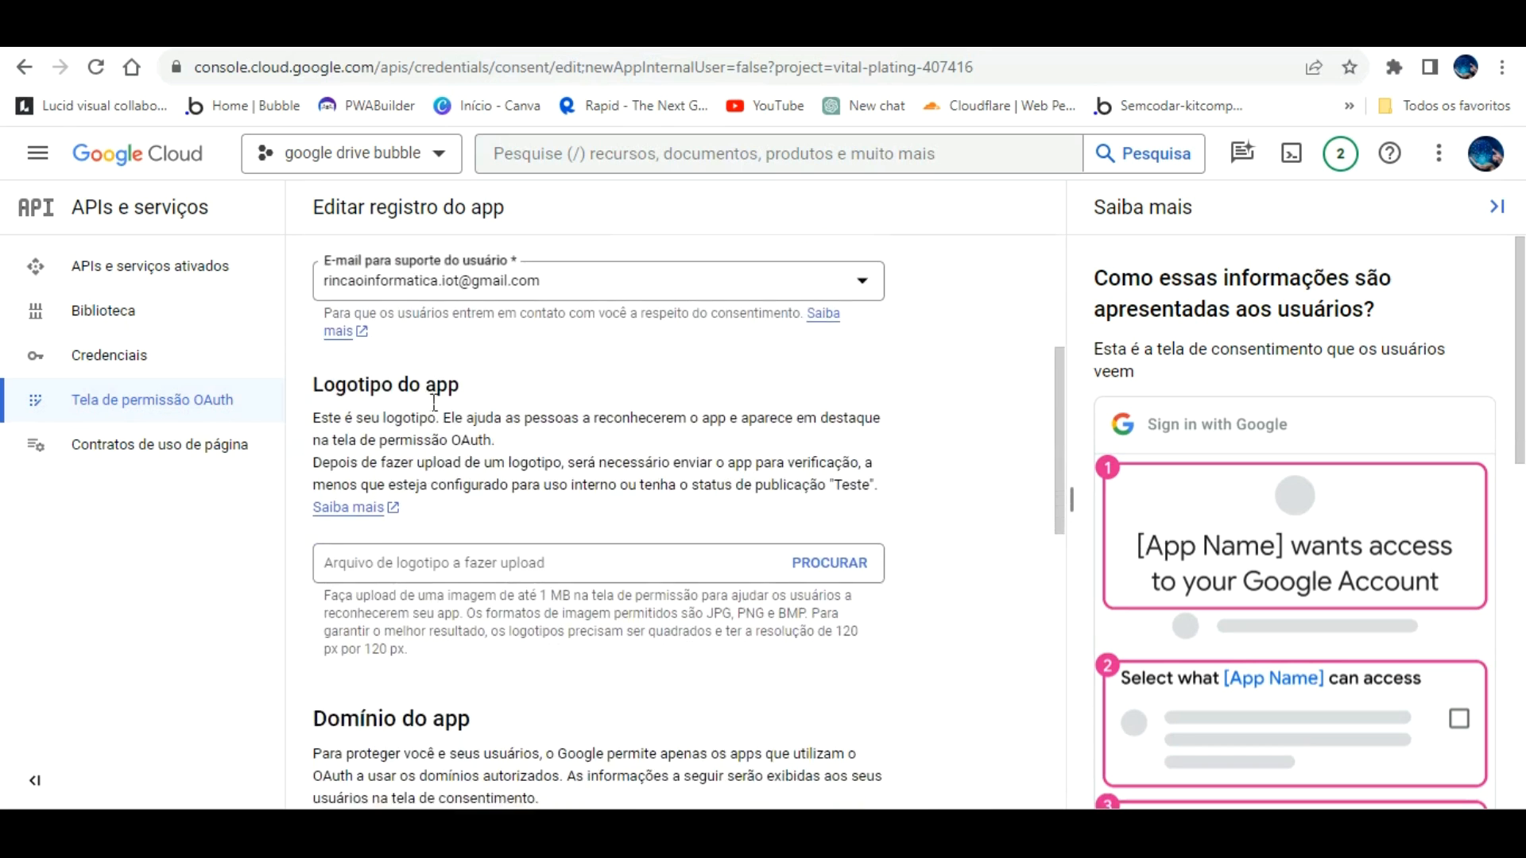
pyautogui.scroll(-10, 438, 422)
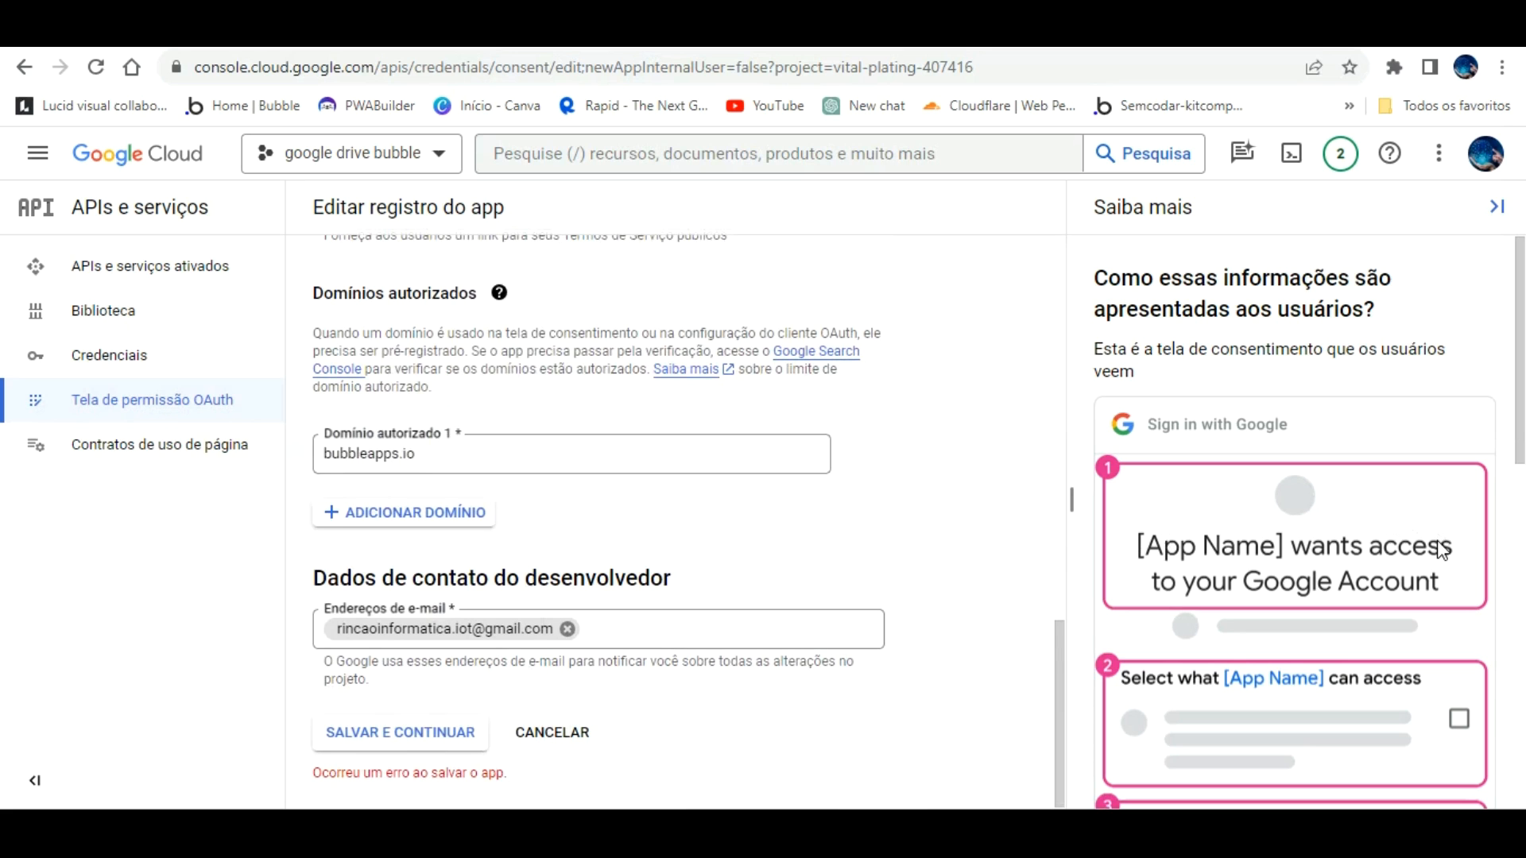
pyautogui.scroll(-3, 1315, 538)
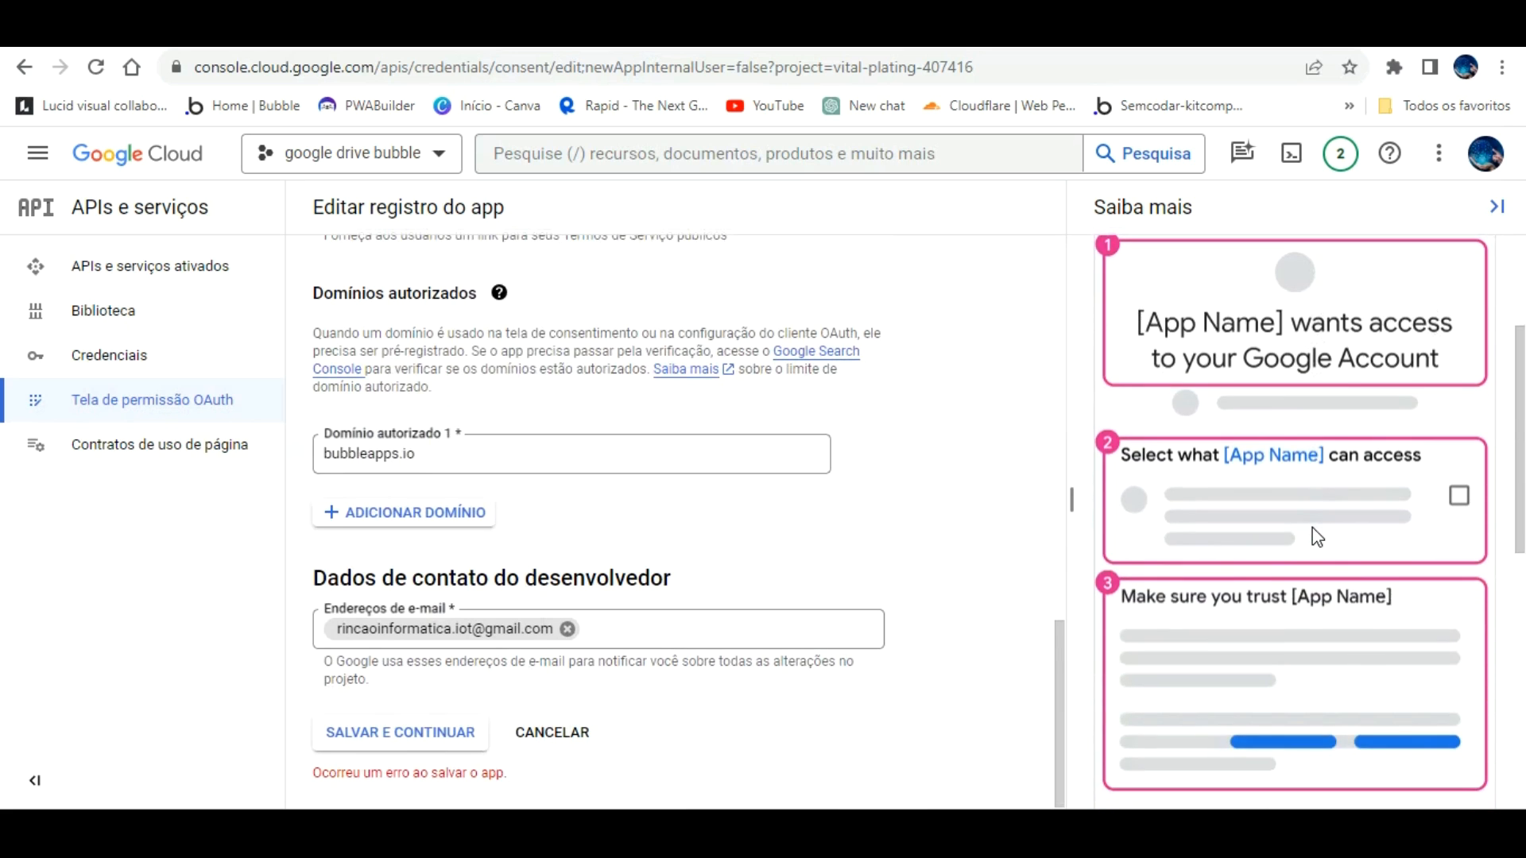
pyautogui.scroll(5, 528, 633)
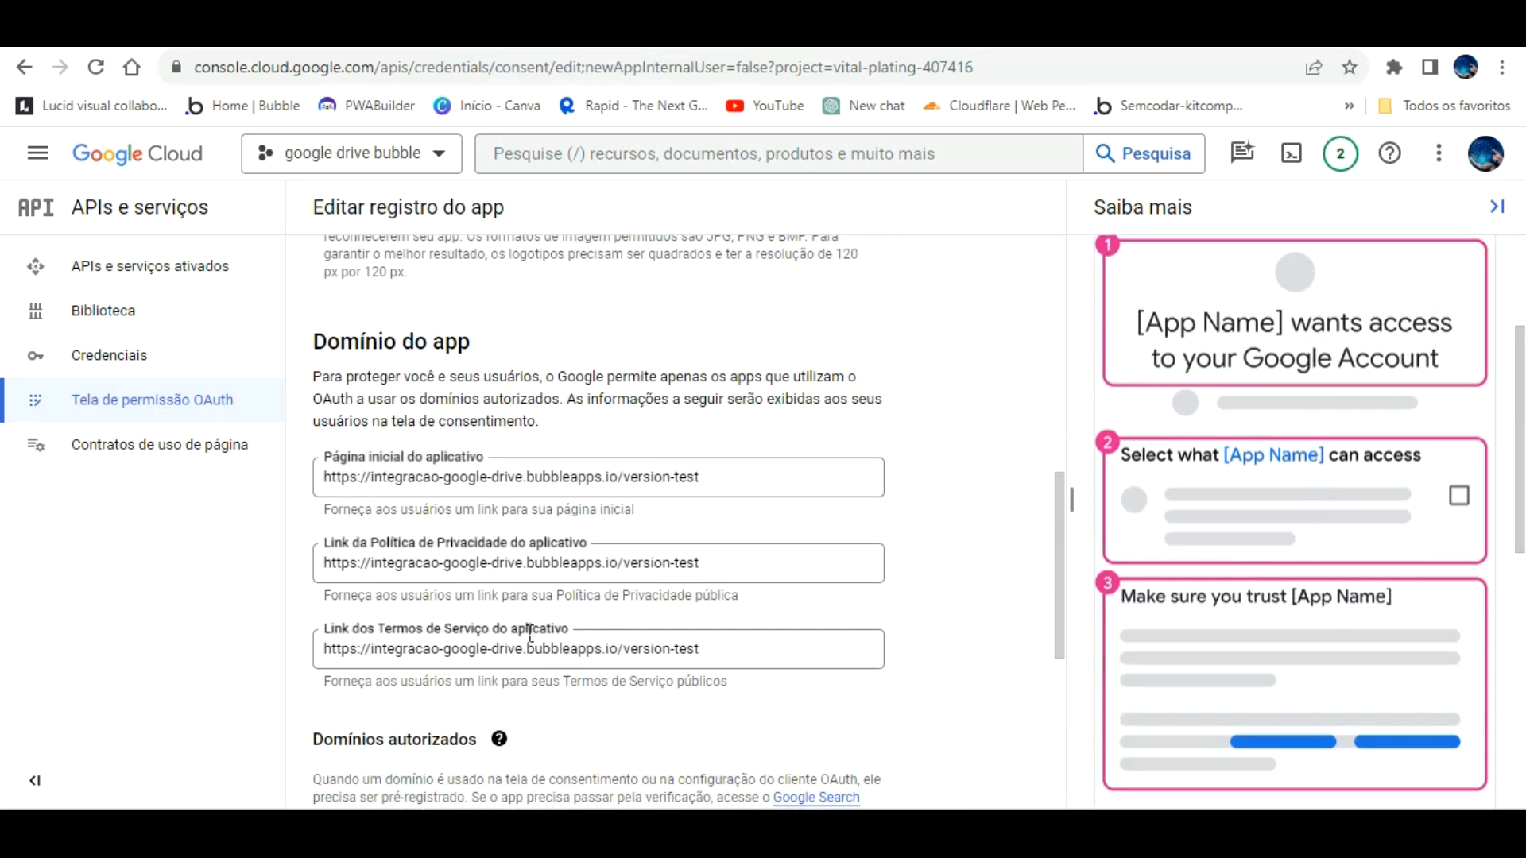
pyautogui.scroll(6, 530, 634)
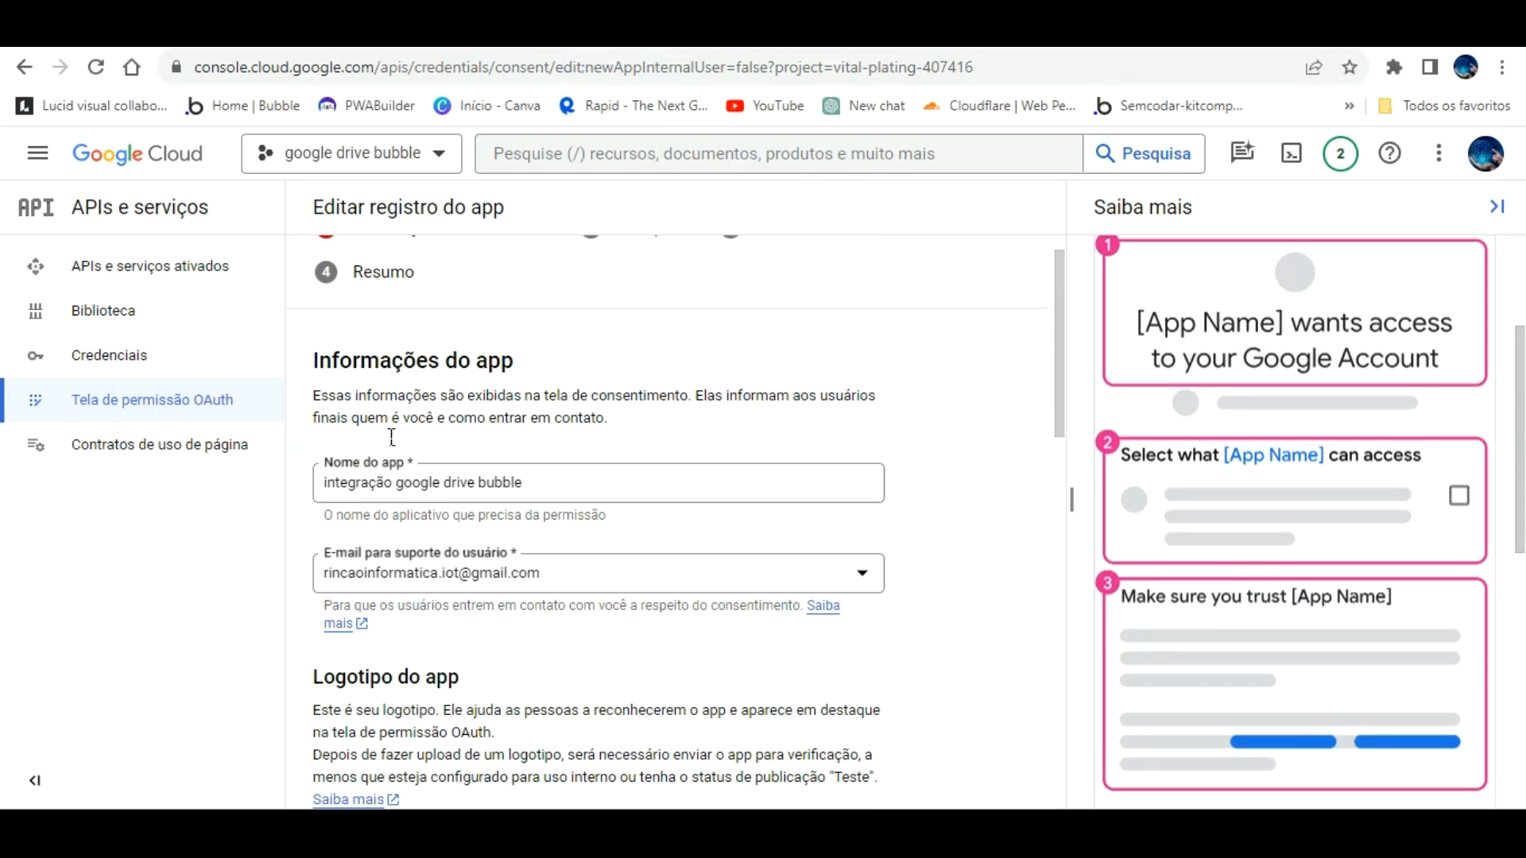
pyautogui.click(389, 480)
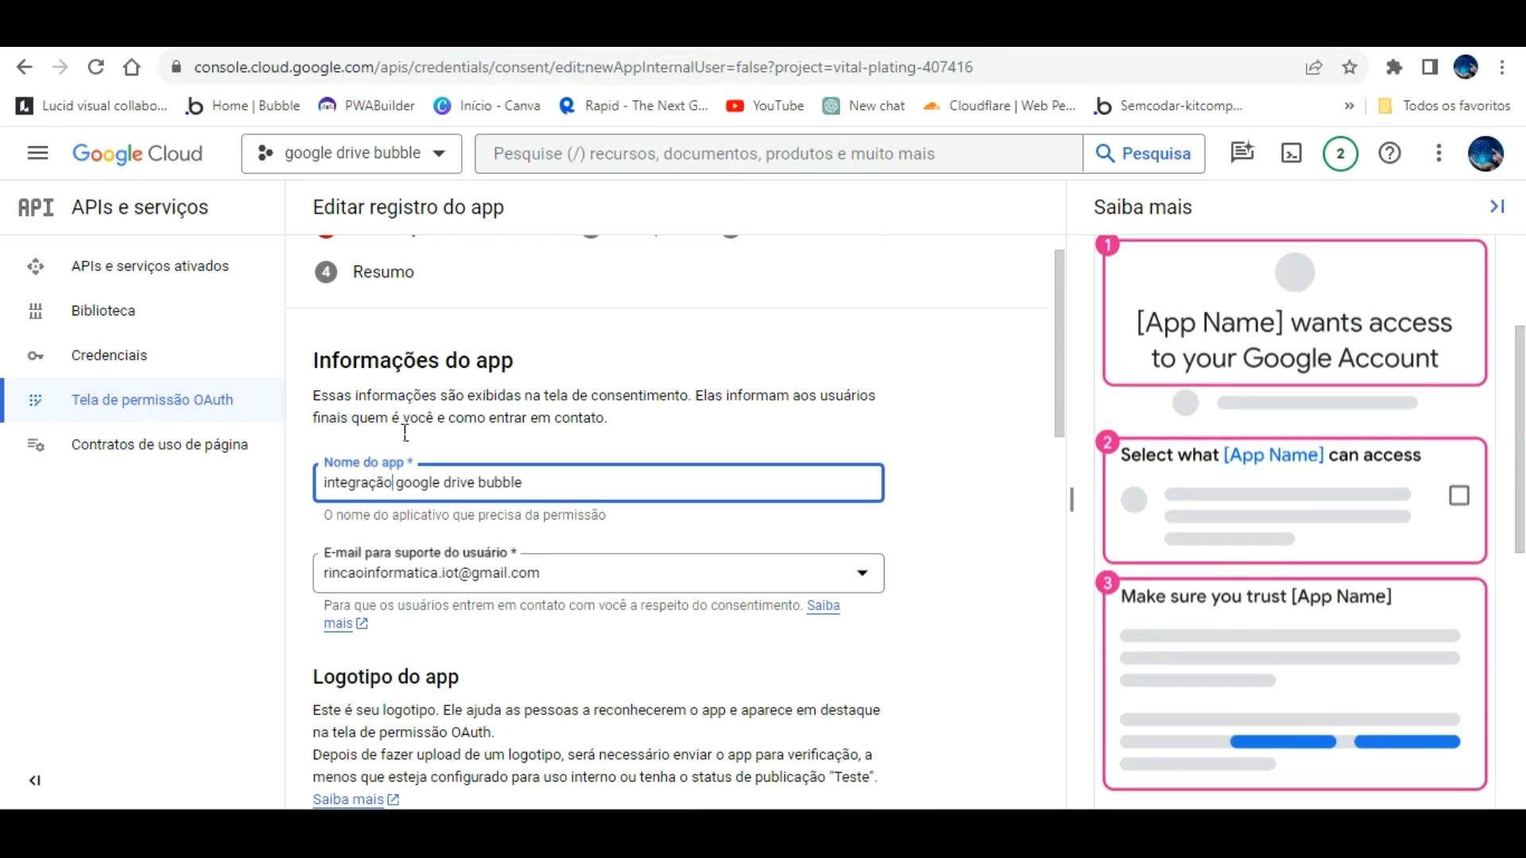
pyautogui.press('BackSpace')
pyautogui.press('BackSpace')
pyautogui.press('BackSpace')
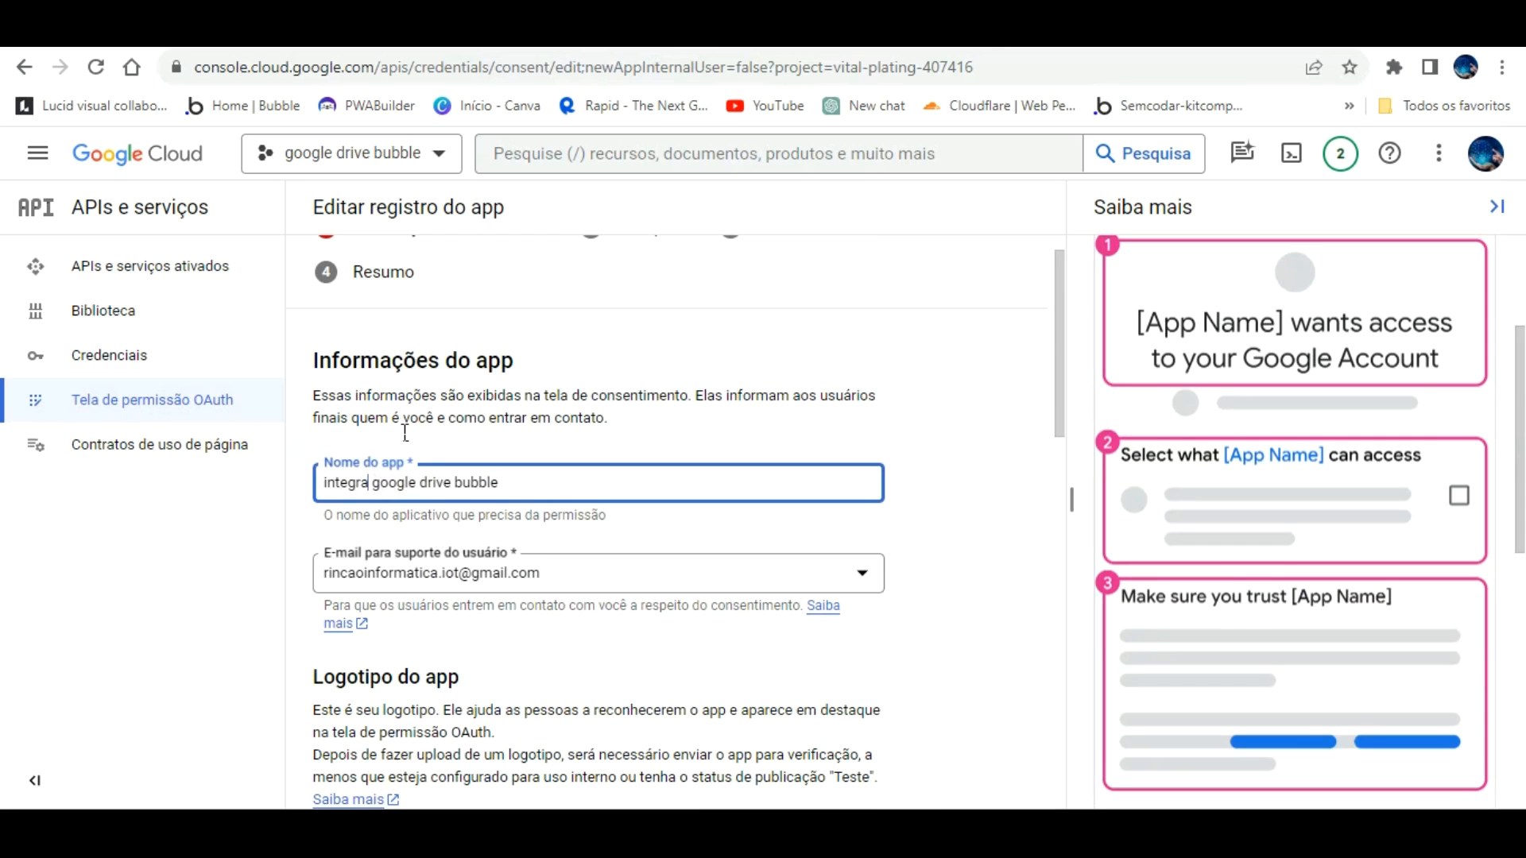
pyautogui.write('cao')
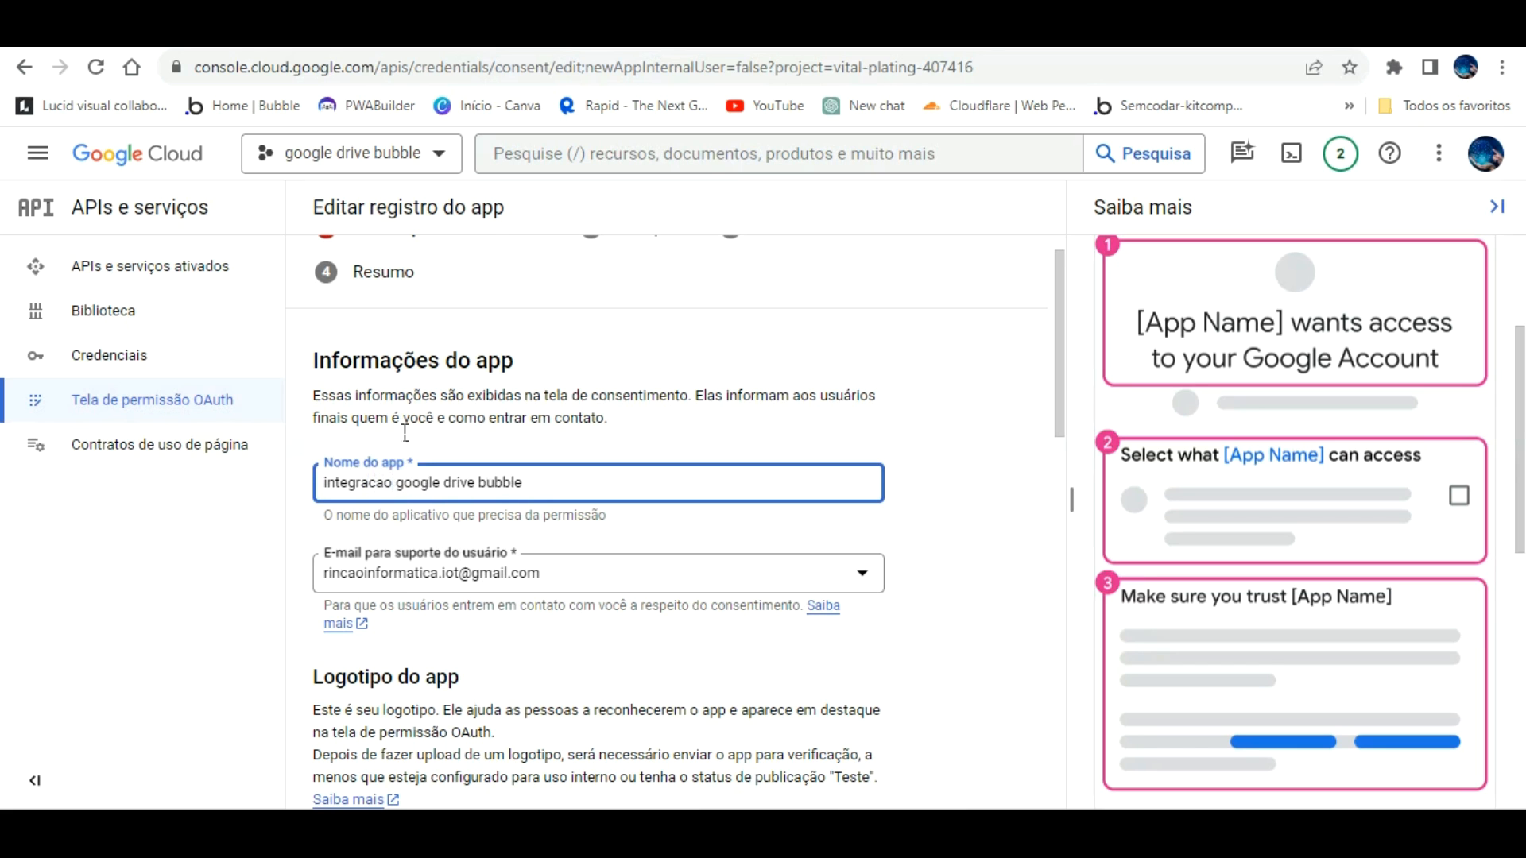
pyautogui.scroll(-10, 525, 482)
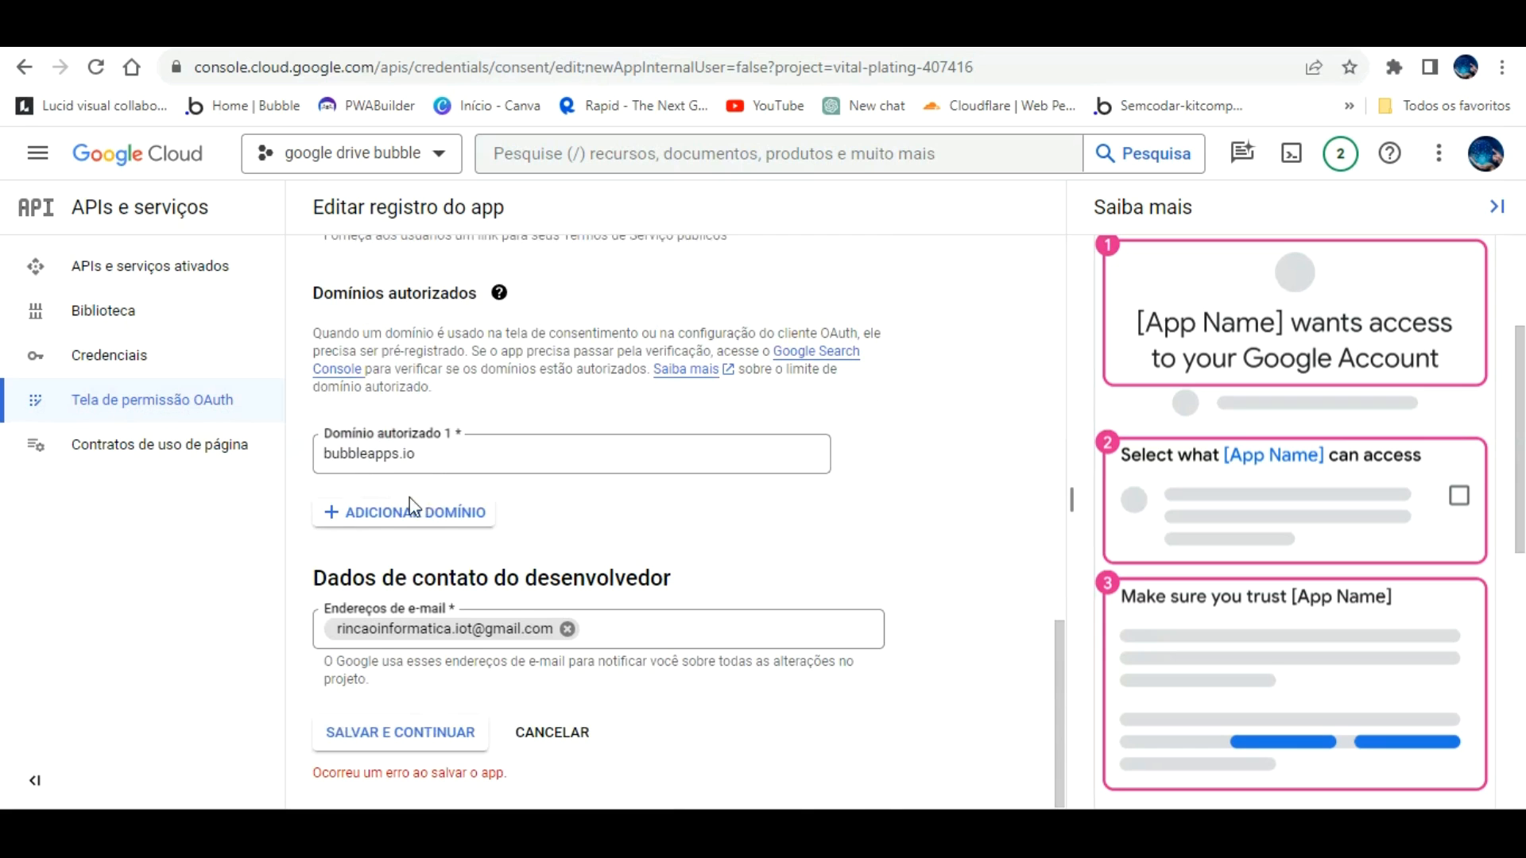
pyautogui.click(436, 727)
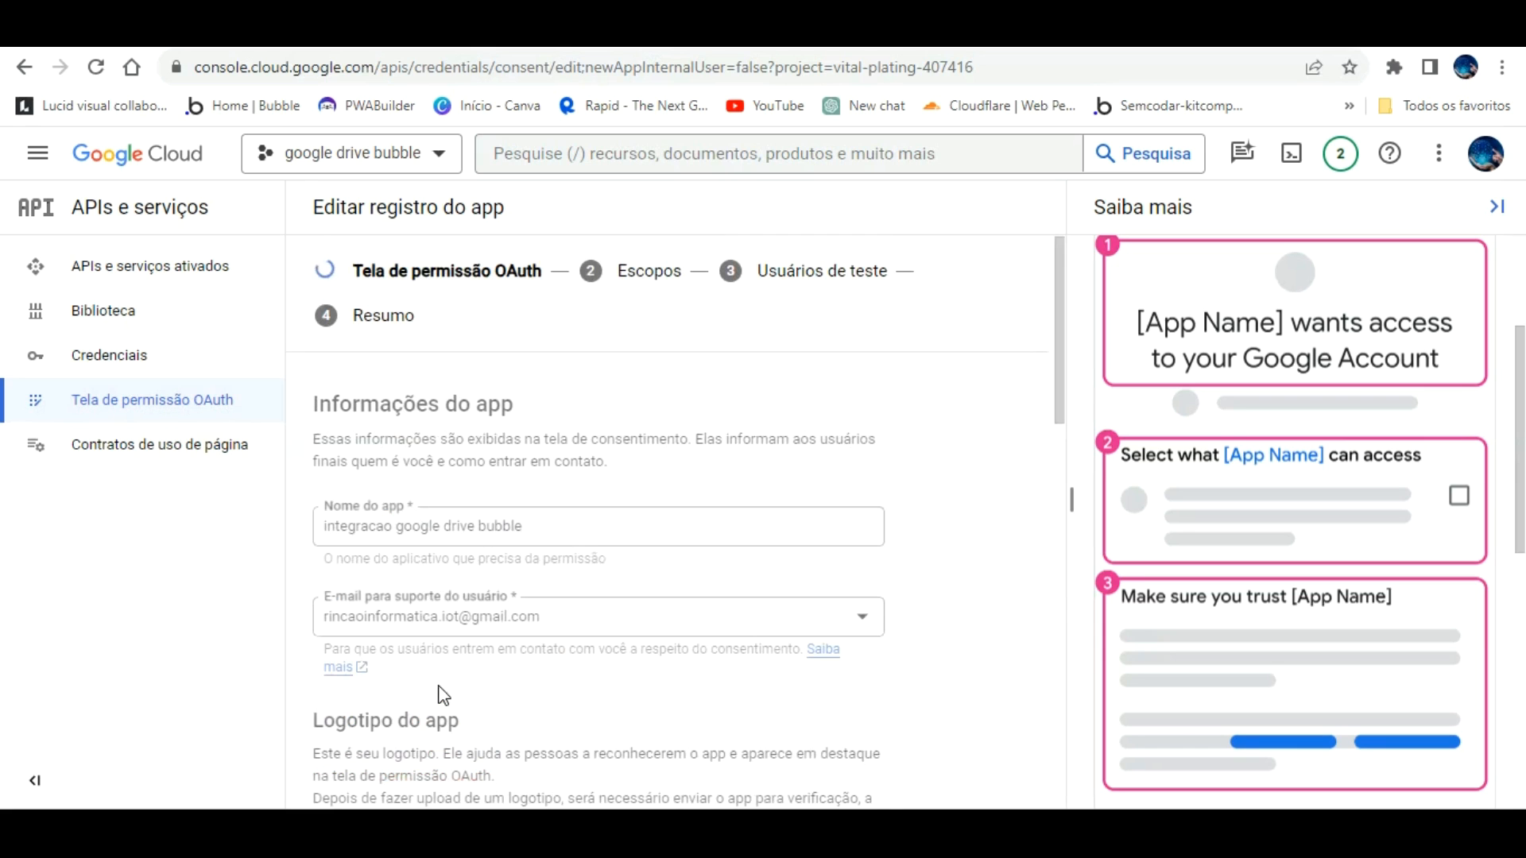
# Step: Save past the empty Scopes and Test users steps to the summary, then return to Credentials
pyautogui.scroll(-5, 600, 612)
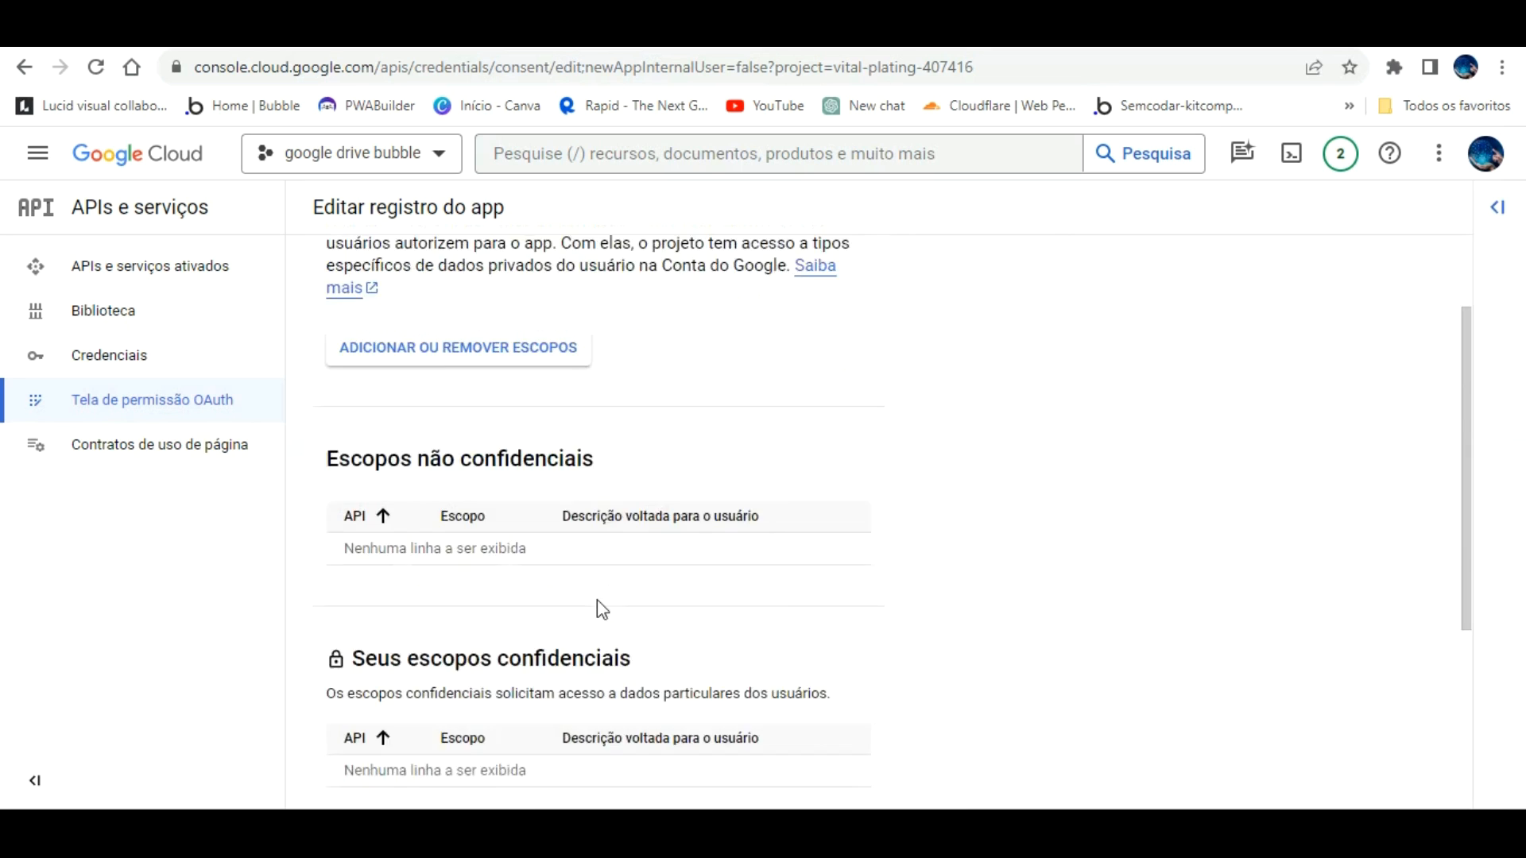
pyautogui.scroll(5, 601, 610)
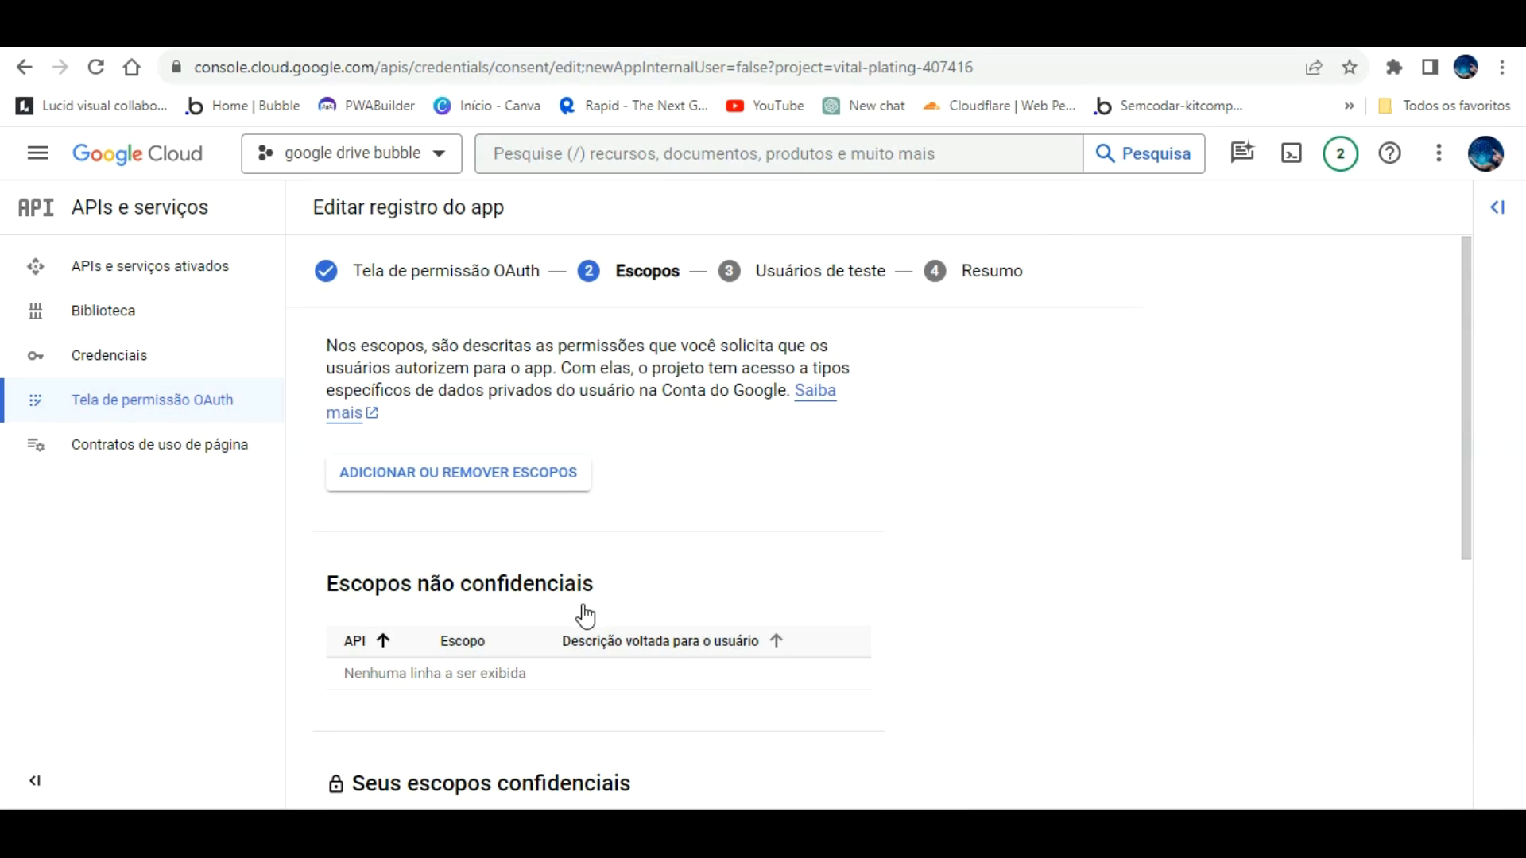
pyautogui.scroll(-5, 581, 614)
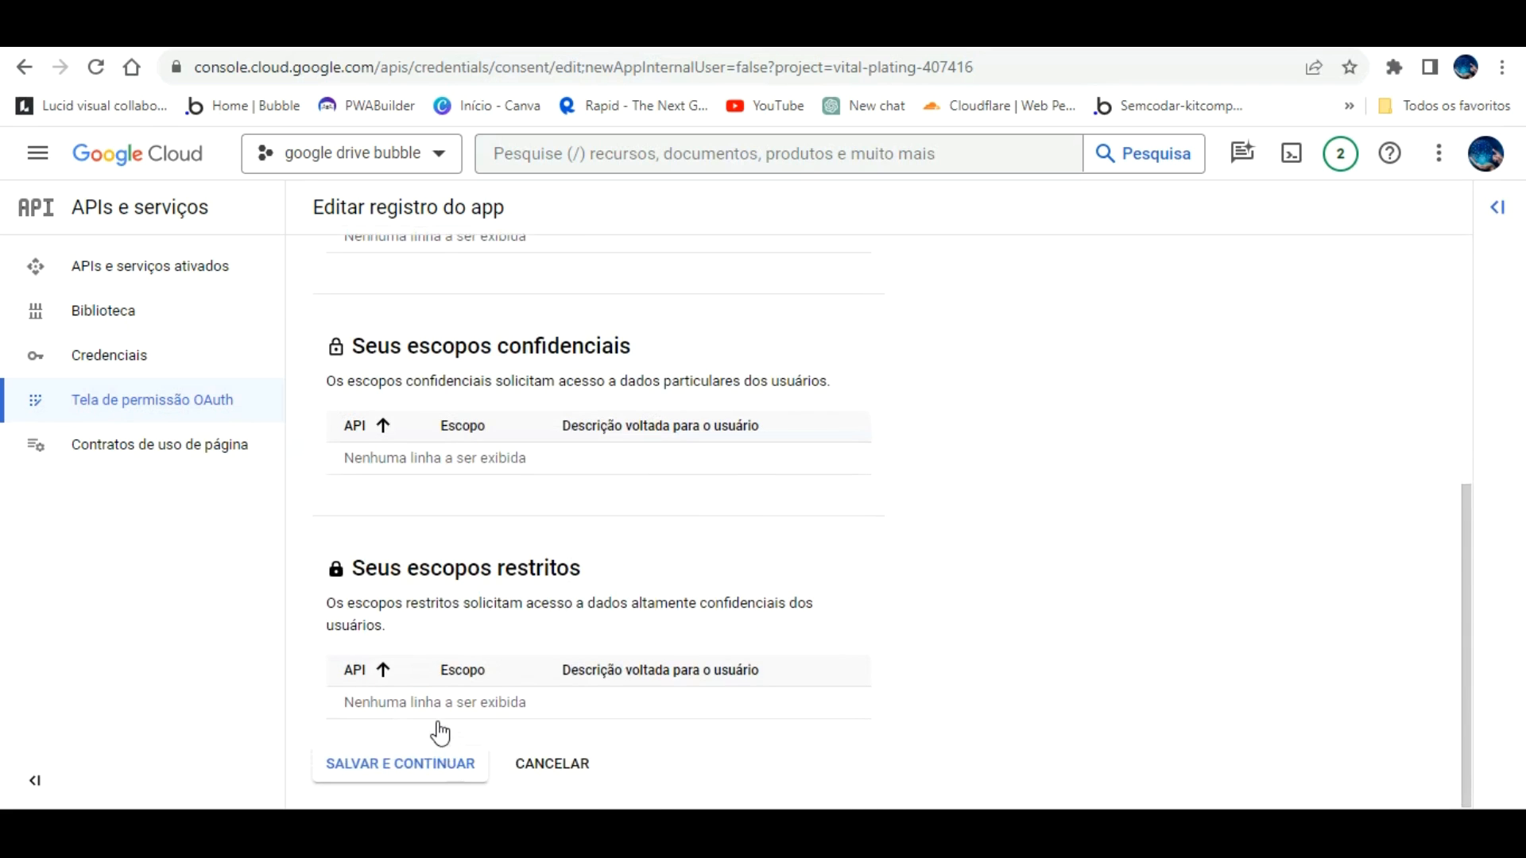
pyautogui.click(440, 751)
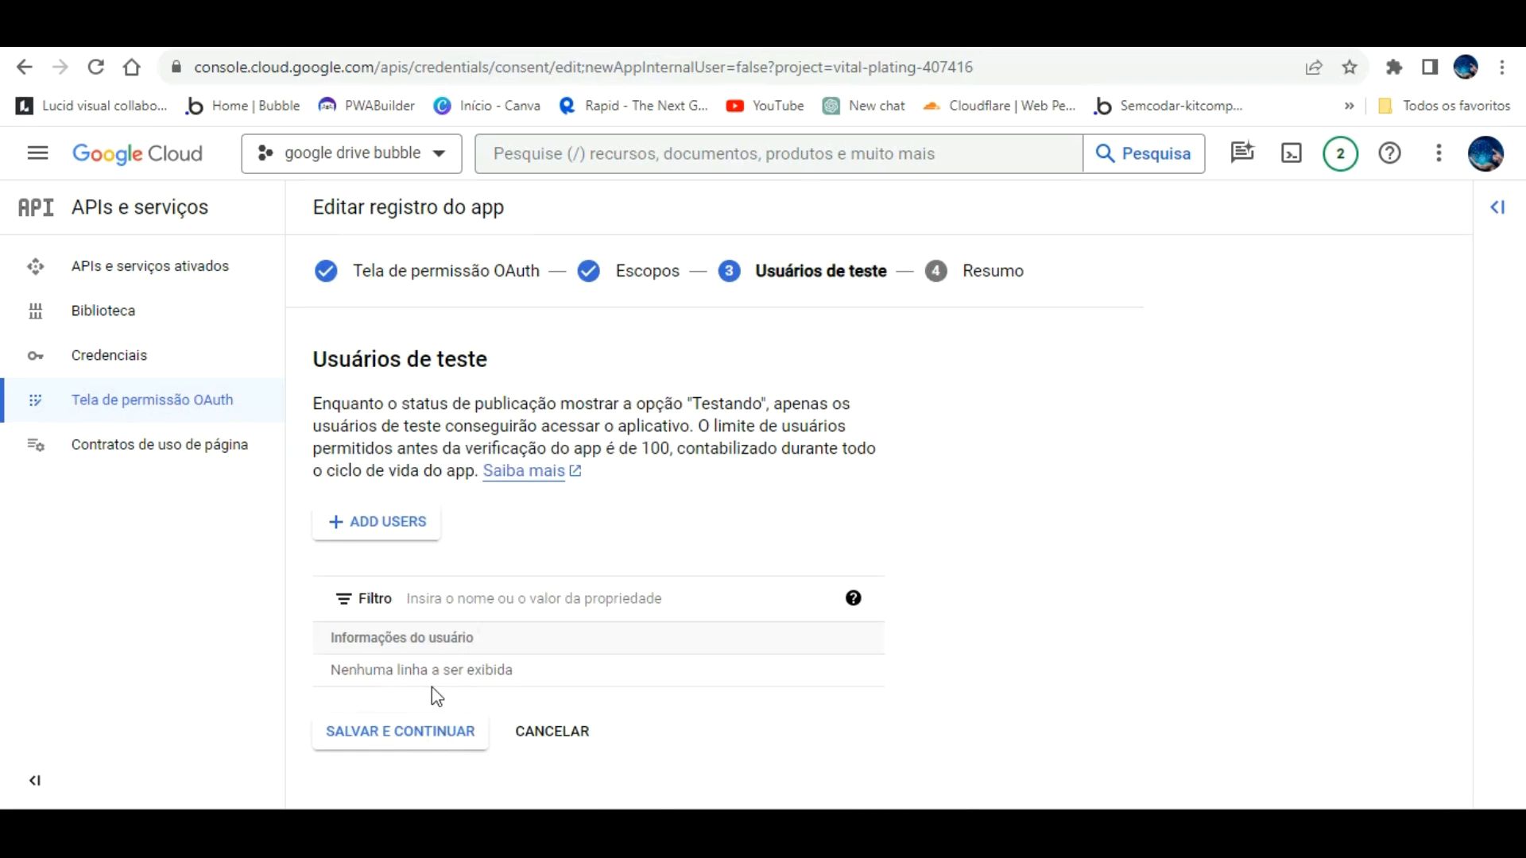
pyautogui.click(412, 730)
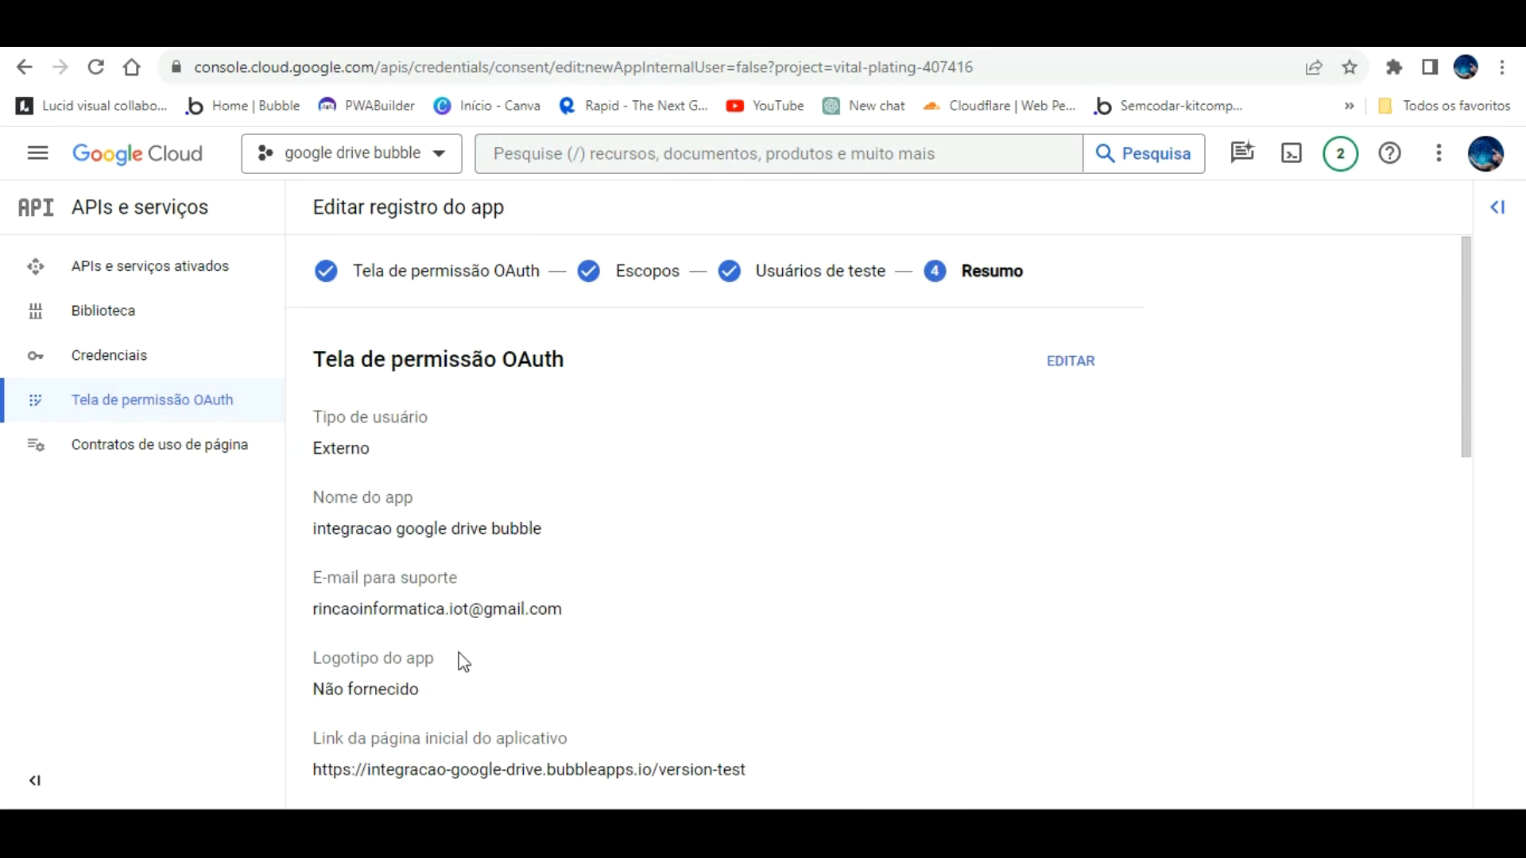
pyautogui.scroll(-10, 464, 662)
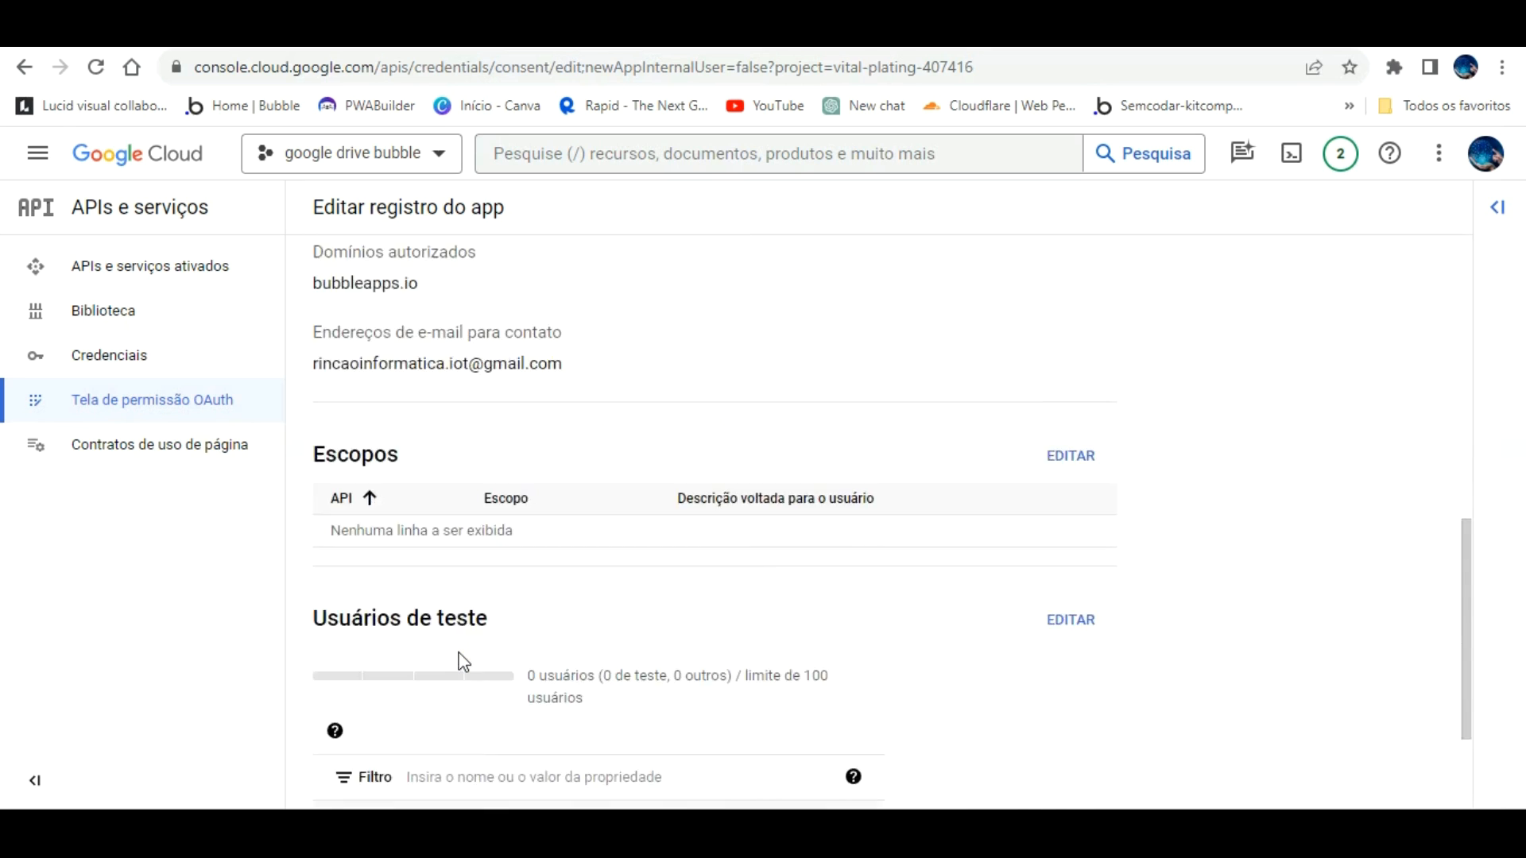
pyautogui.scroll(-2, 461, 663)
pyautogui.scroll(10, 461, 666)
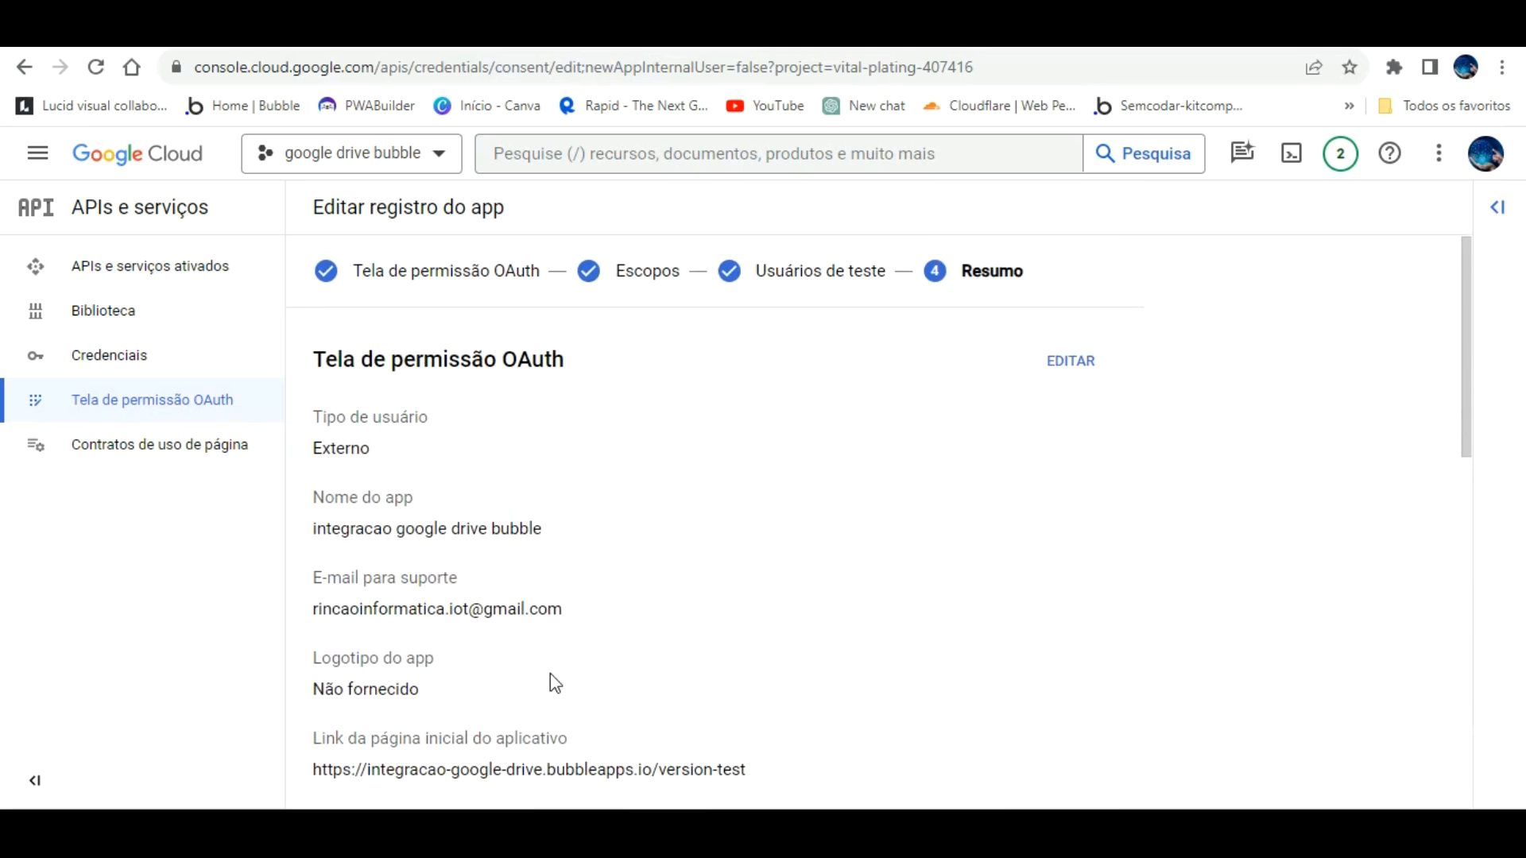
pyautogui.click(107, 354)
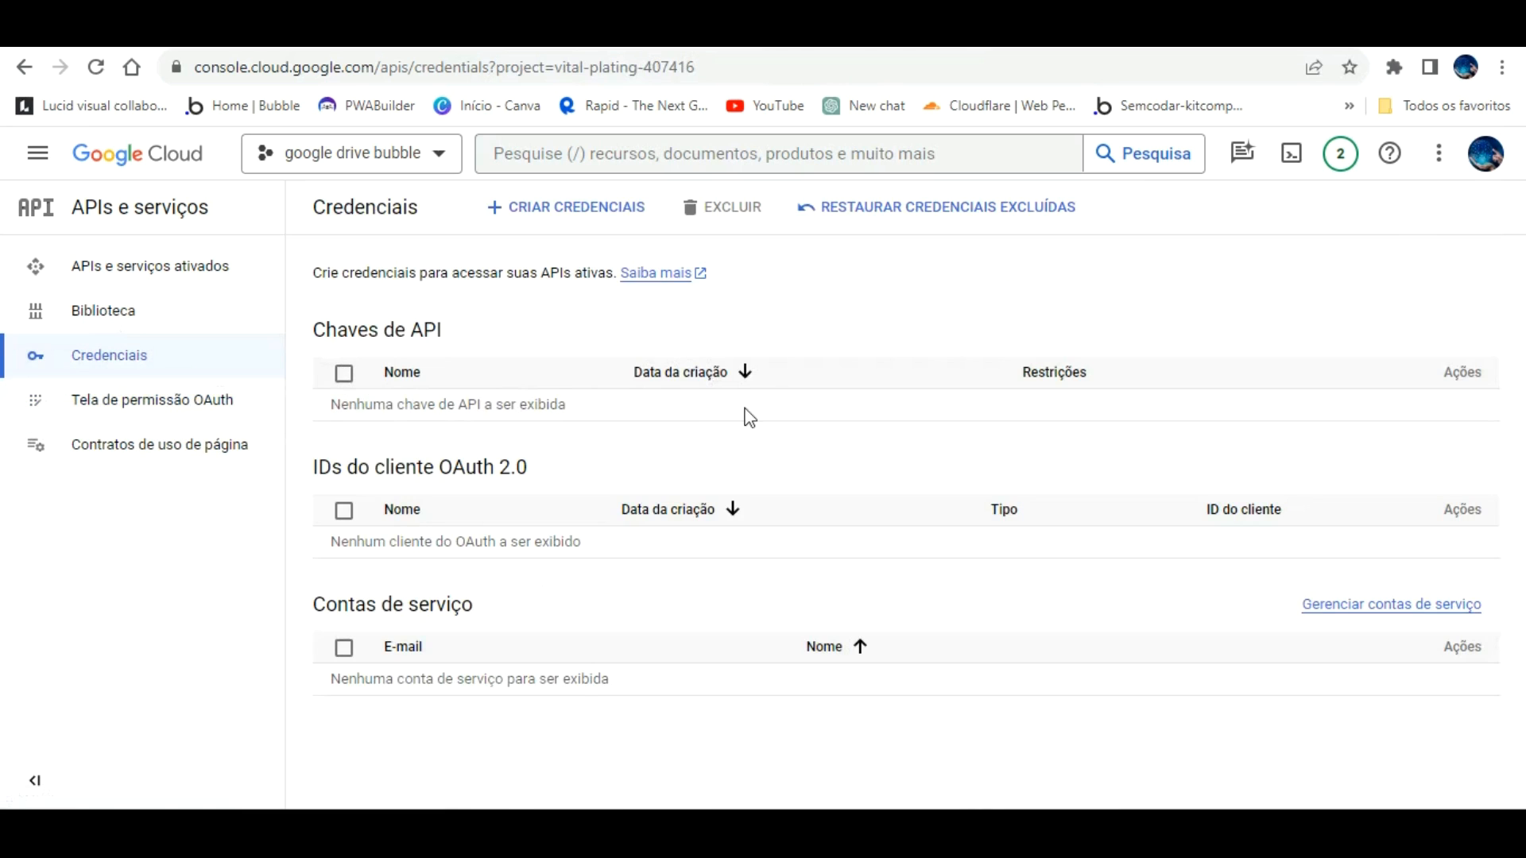
# Step: Create an OAuth client ID of type Aplicativo da Web named 'integração google drive'
pyautogui.click(620, 191)
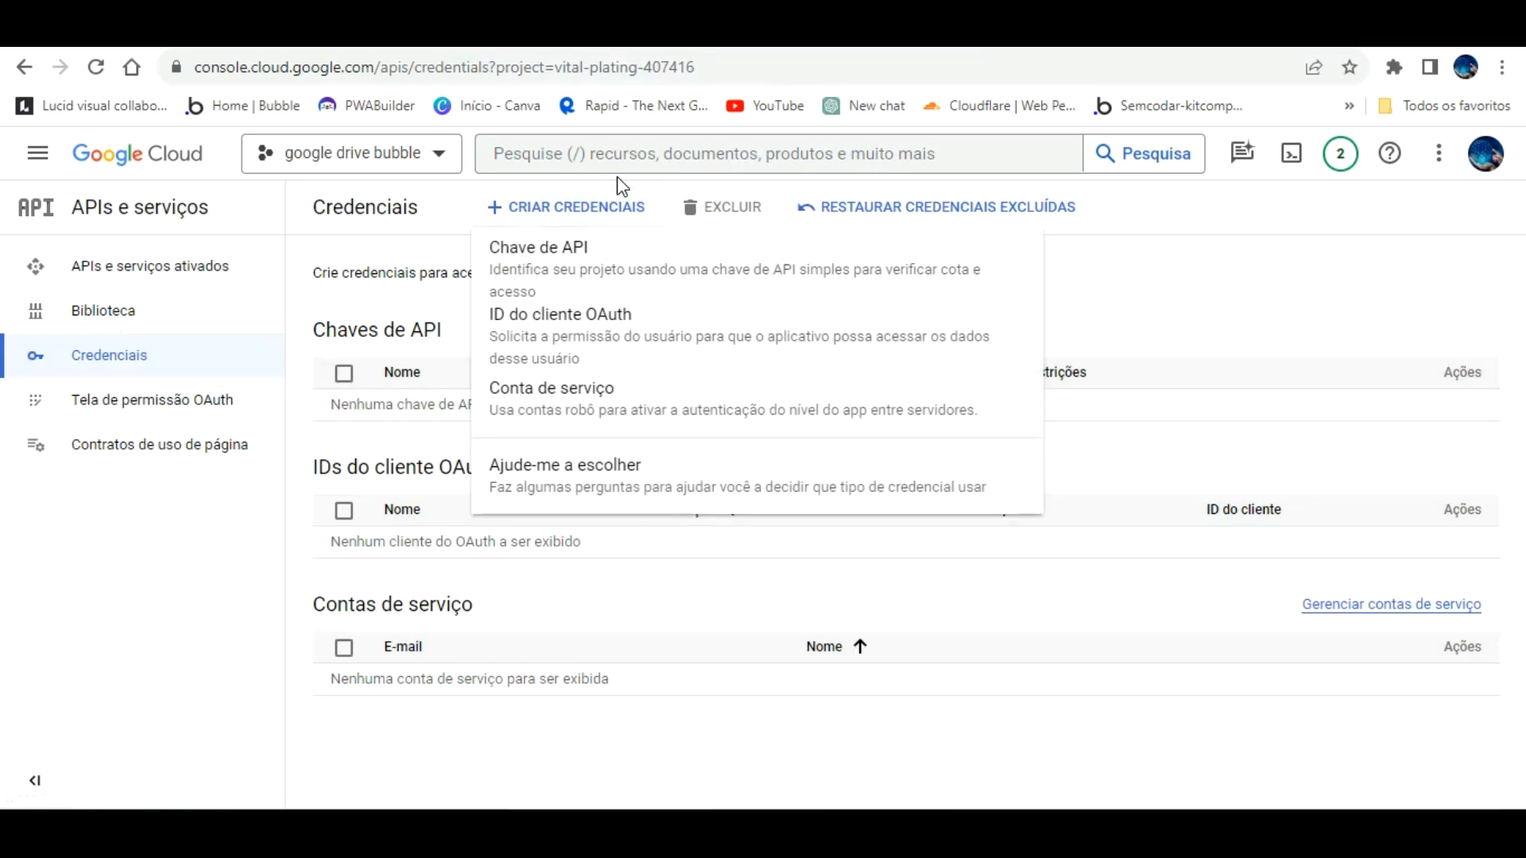
pyautogui.click(592, 286)
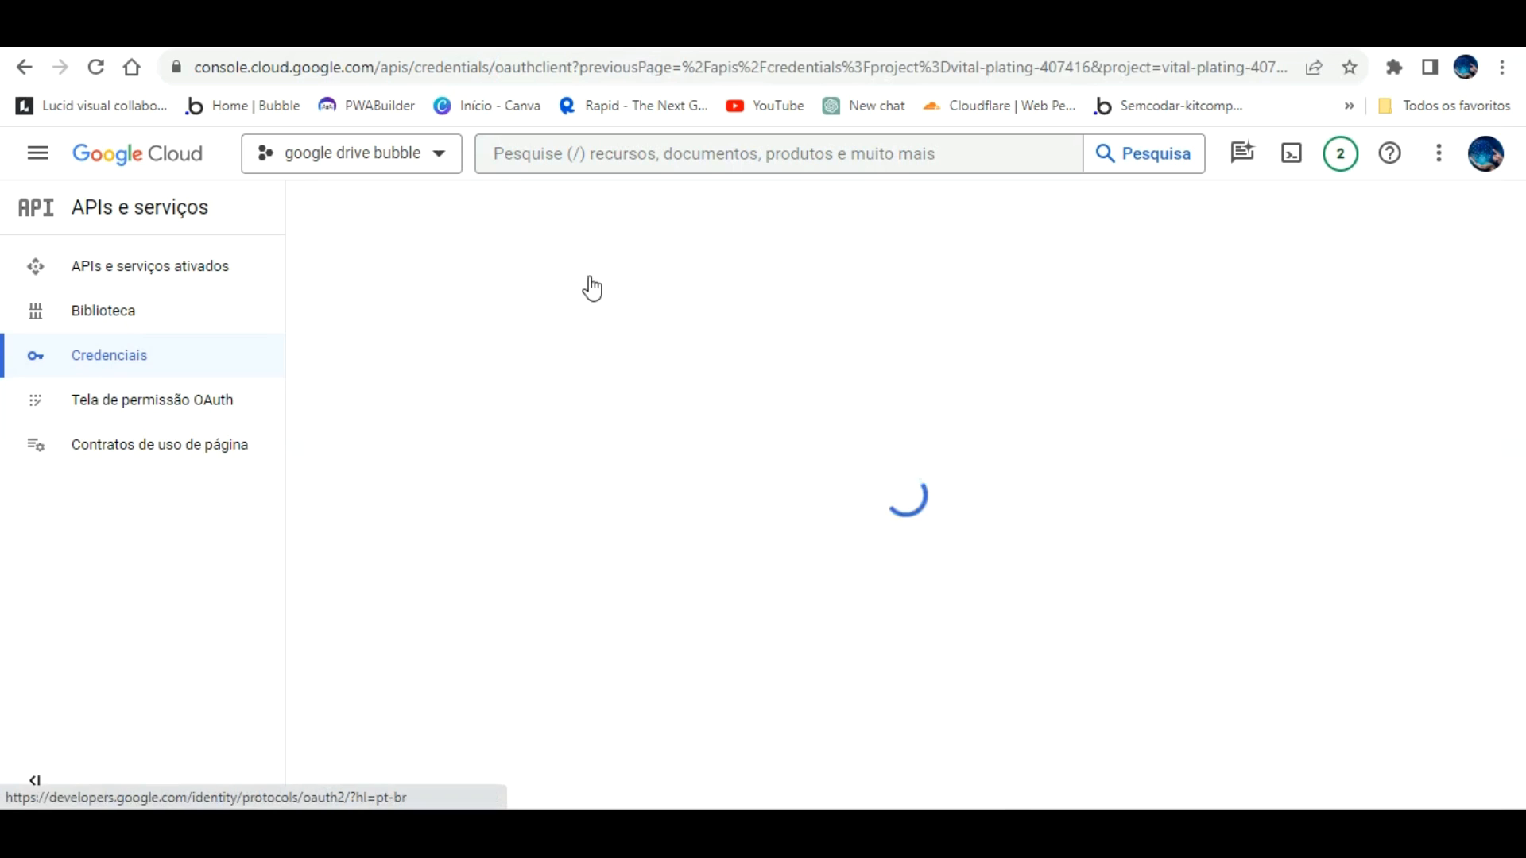
pyautogui.click(580, 394)
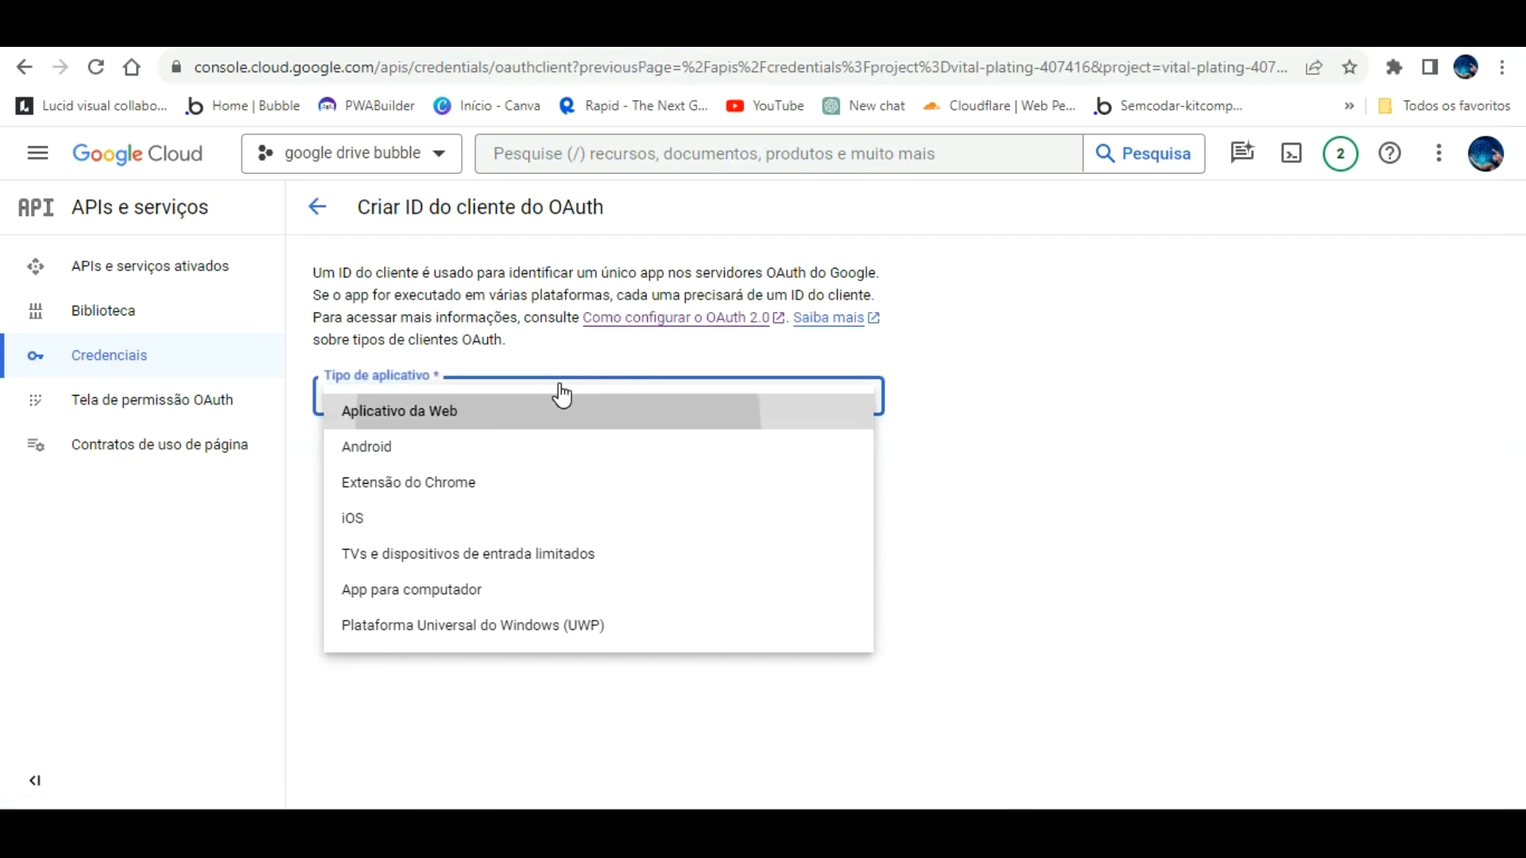
pyautogui.click(562, 401)
pyautogui.scroll(-5, 499, 417)
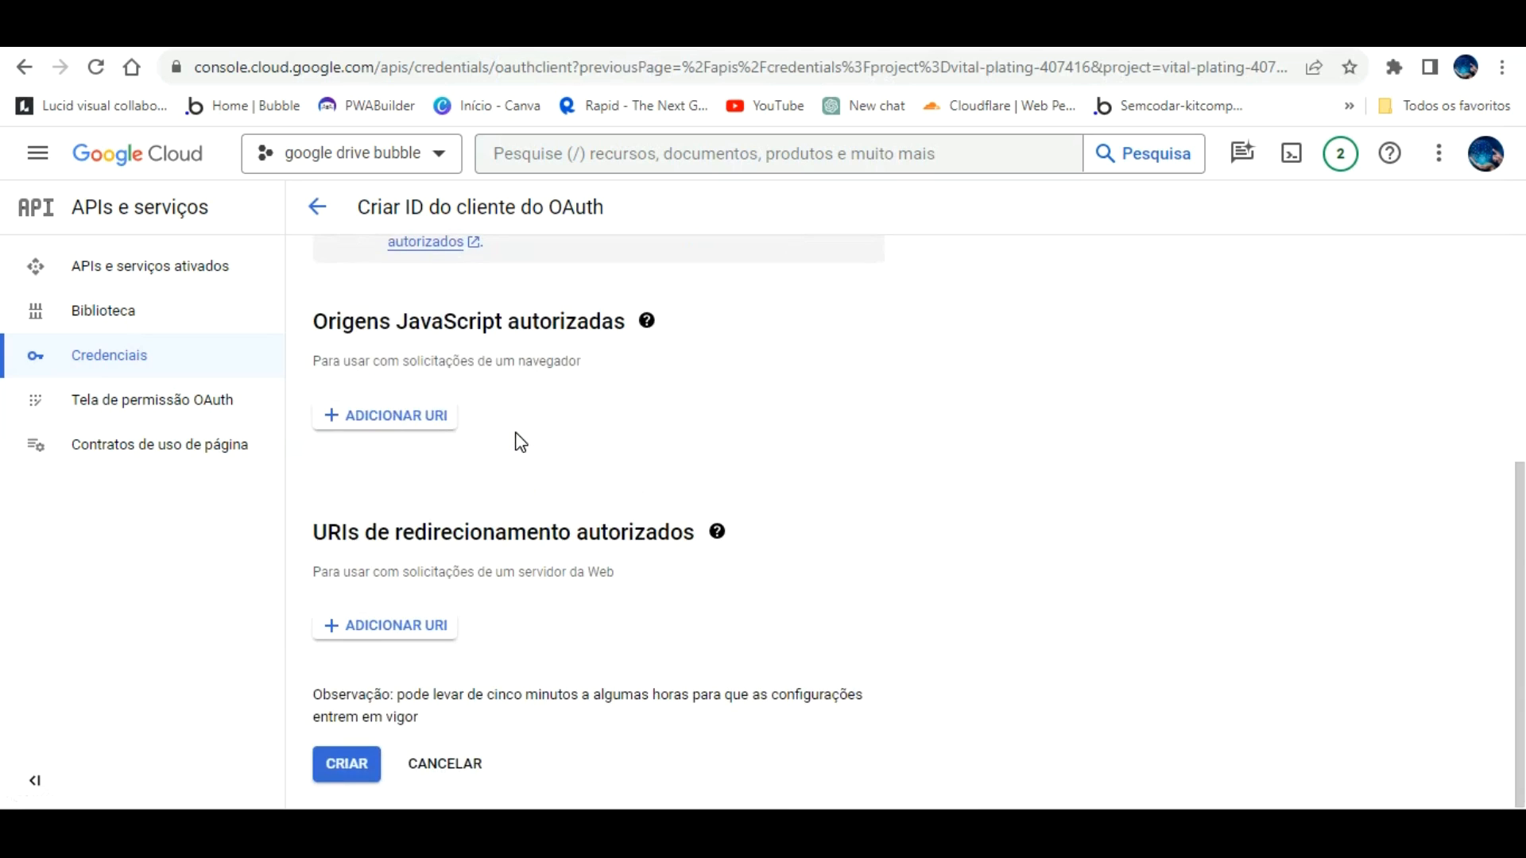
pyautogui.scroll(4, 519, 439)
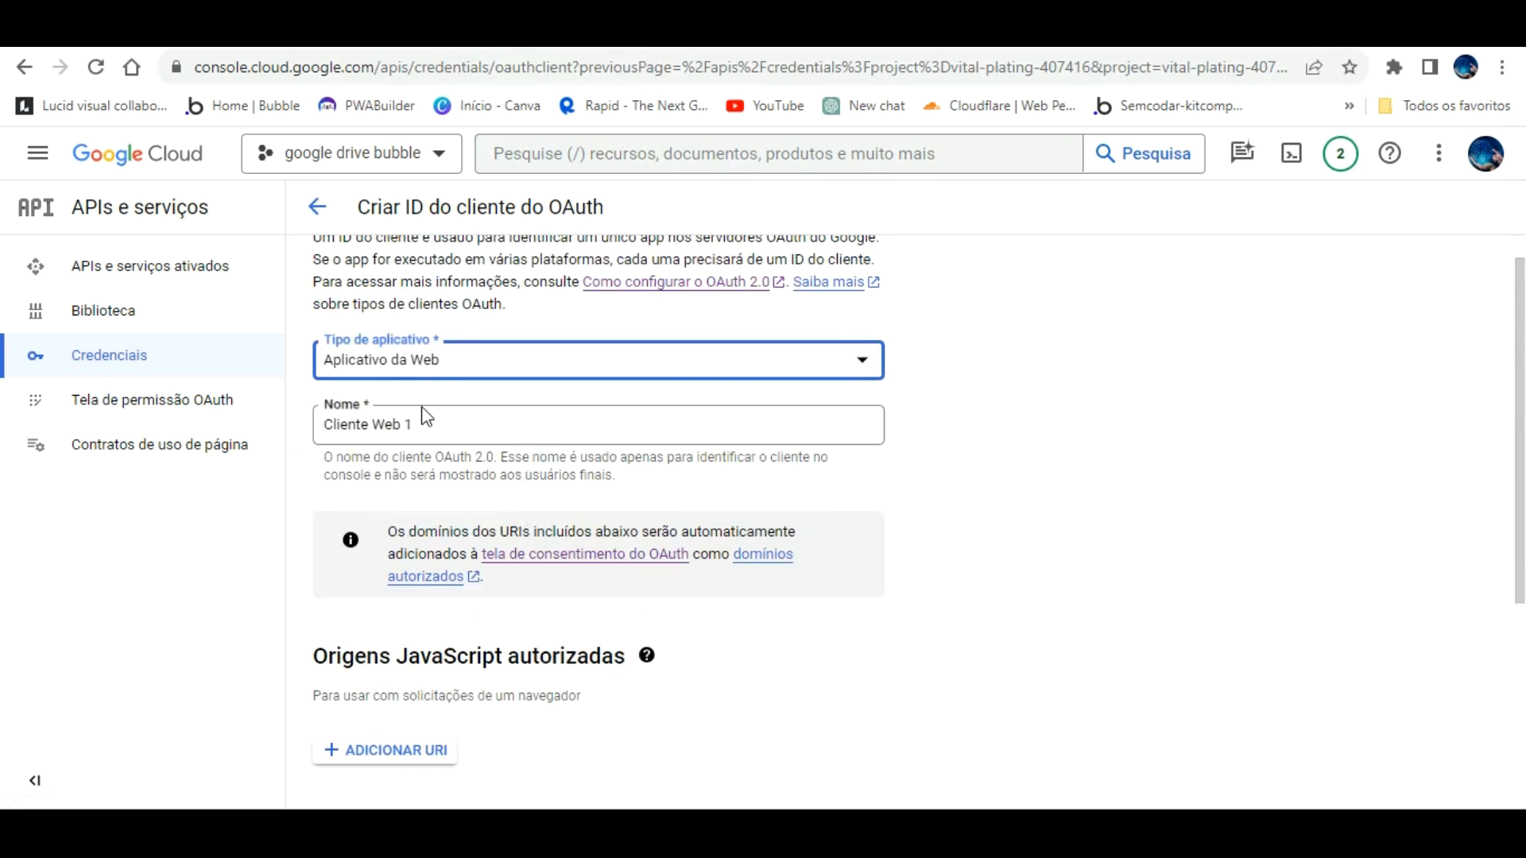
pyautogui.press('Tab')
pyautogui.hotkey('ctrl', 'a')
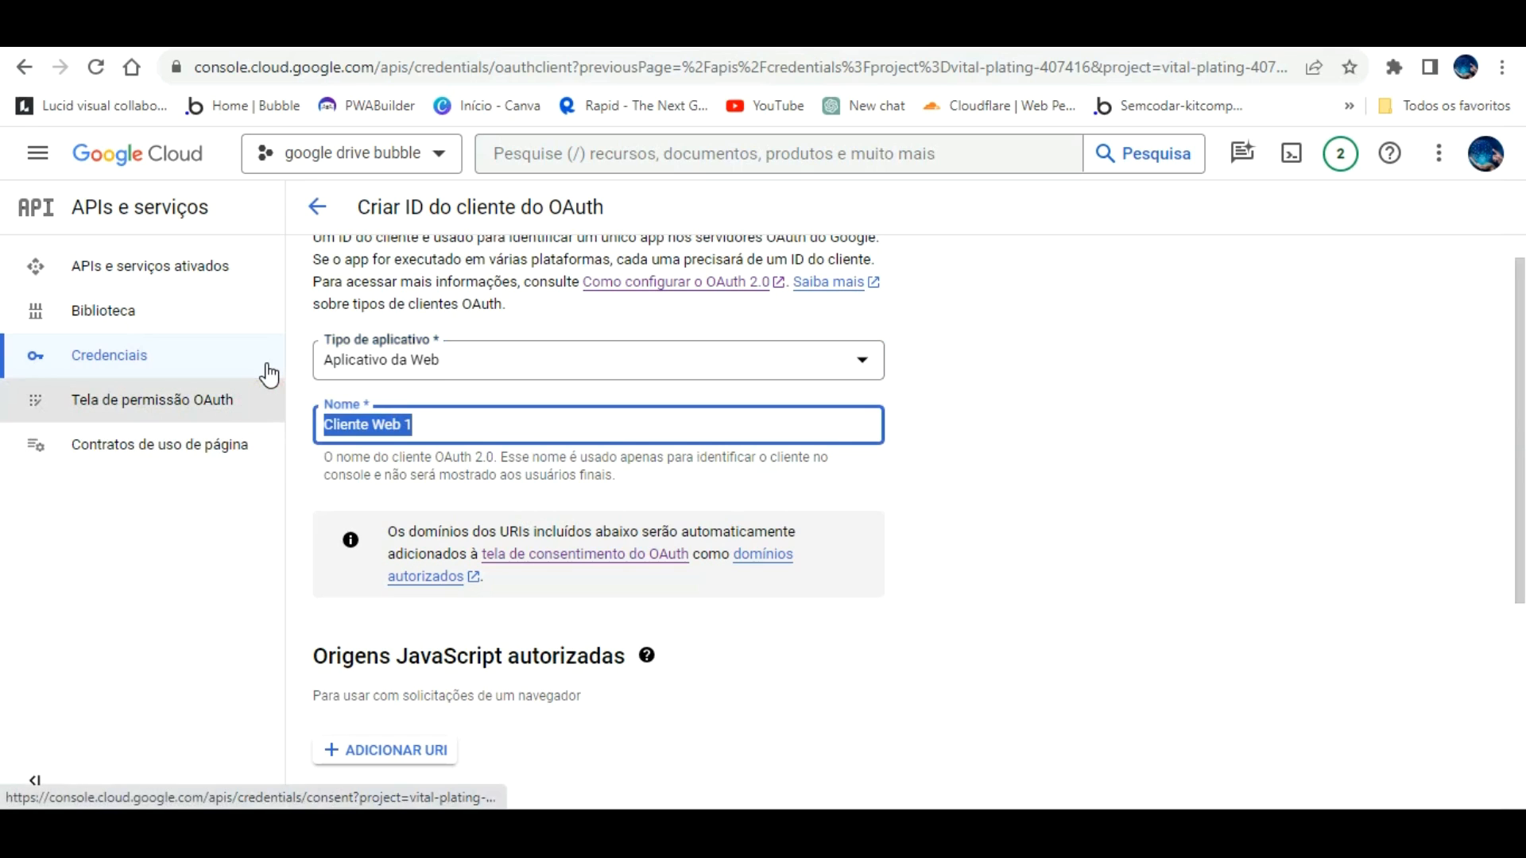
pyautogui.write('teste googl')
pyautogui.press('BackSpace')
pyautogui.press('BackSpace')
pyautogui.press('BackSpace')
pyautogui.press('BackSpace')
pyautogui.press('BackSpace')
pyautogui.press('BackSpace')
pyautogui.press('BackSpace')
pyautogui.press('BackSpace')
pyautogui.press('BackSpace')
pyautogui.press('BackSpace')
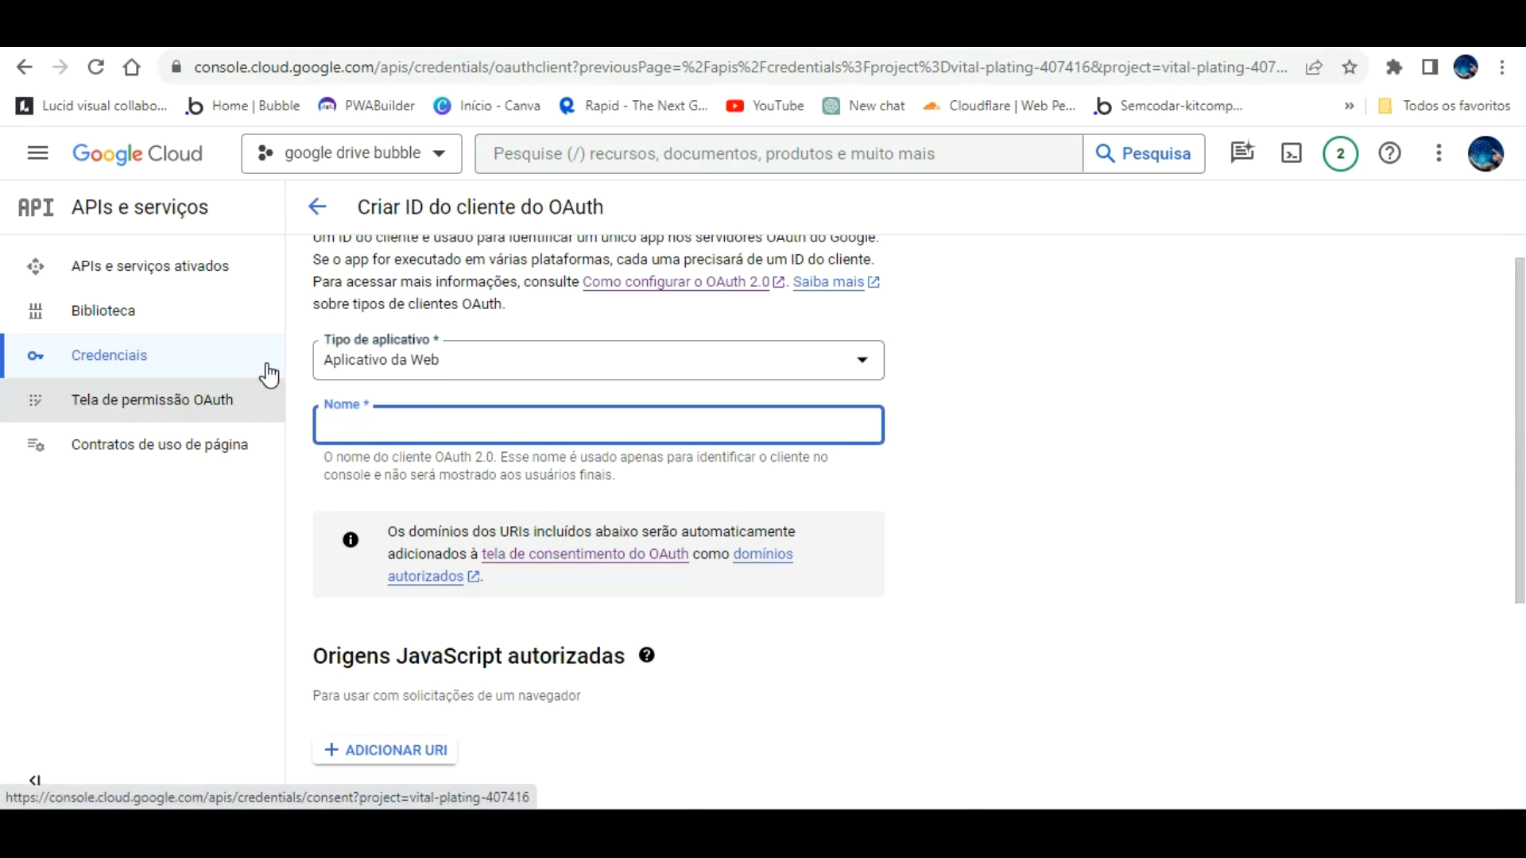
pyautogui.write('integrac')
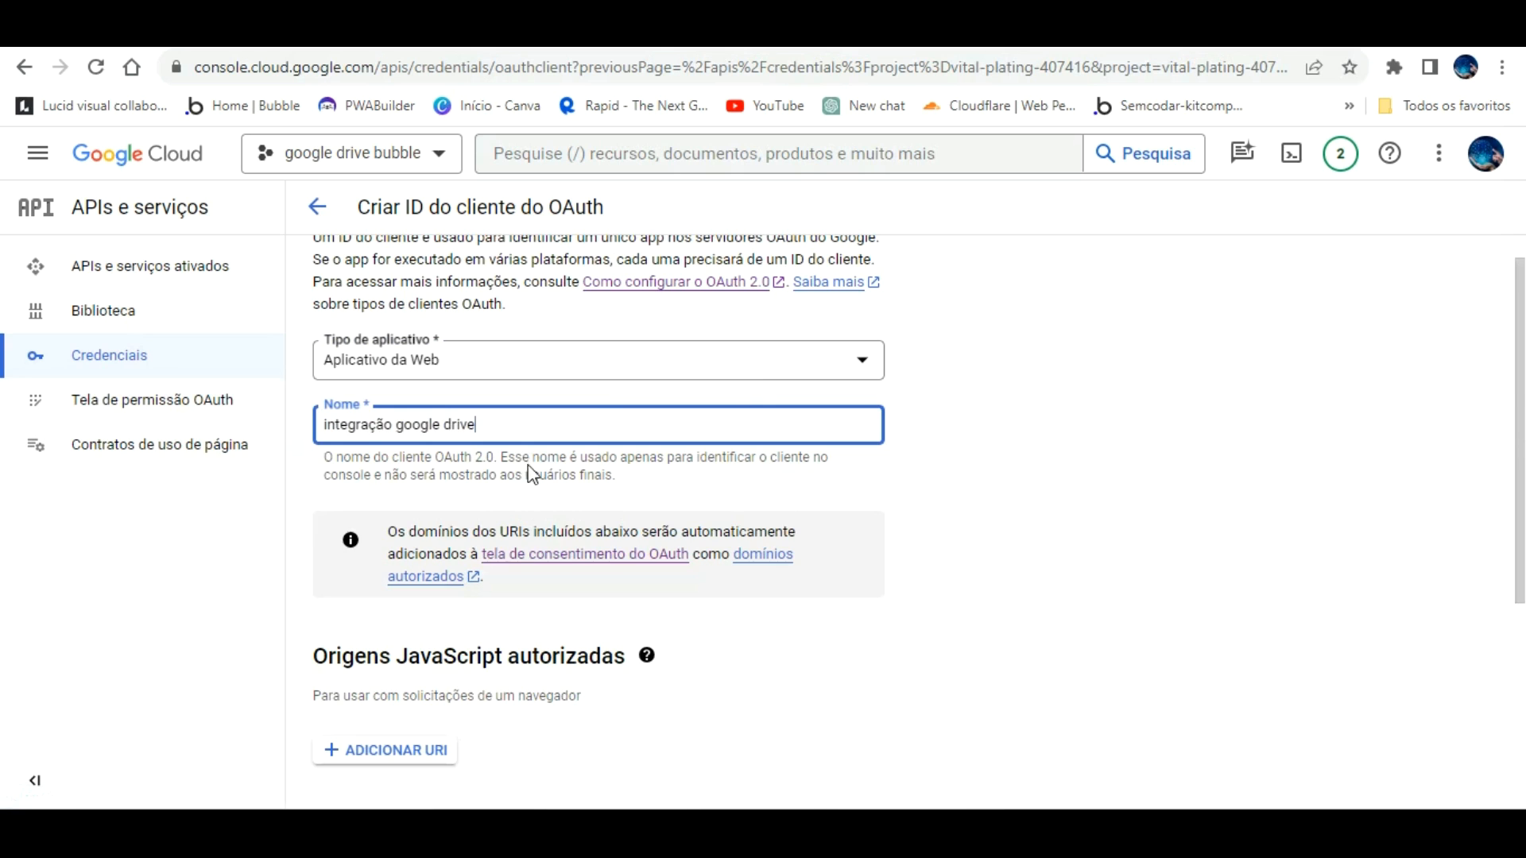
pyautogui.scroll(-3, 529, 492)
pyautogui.click(429, 527)
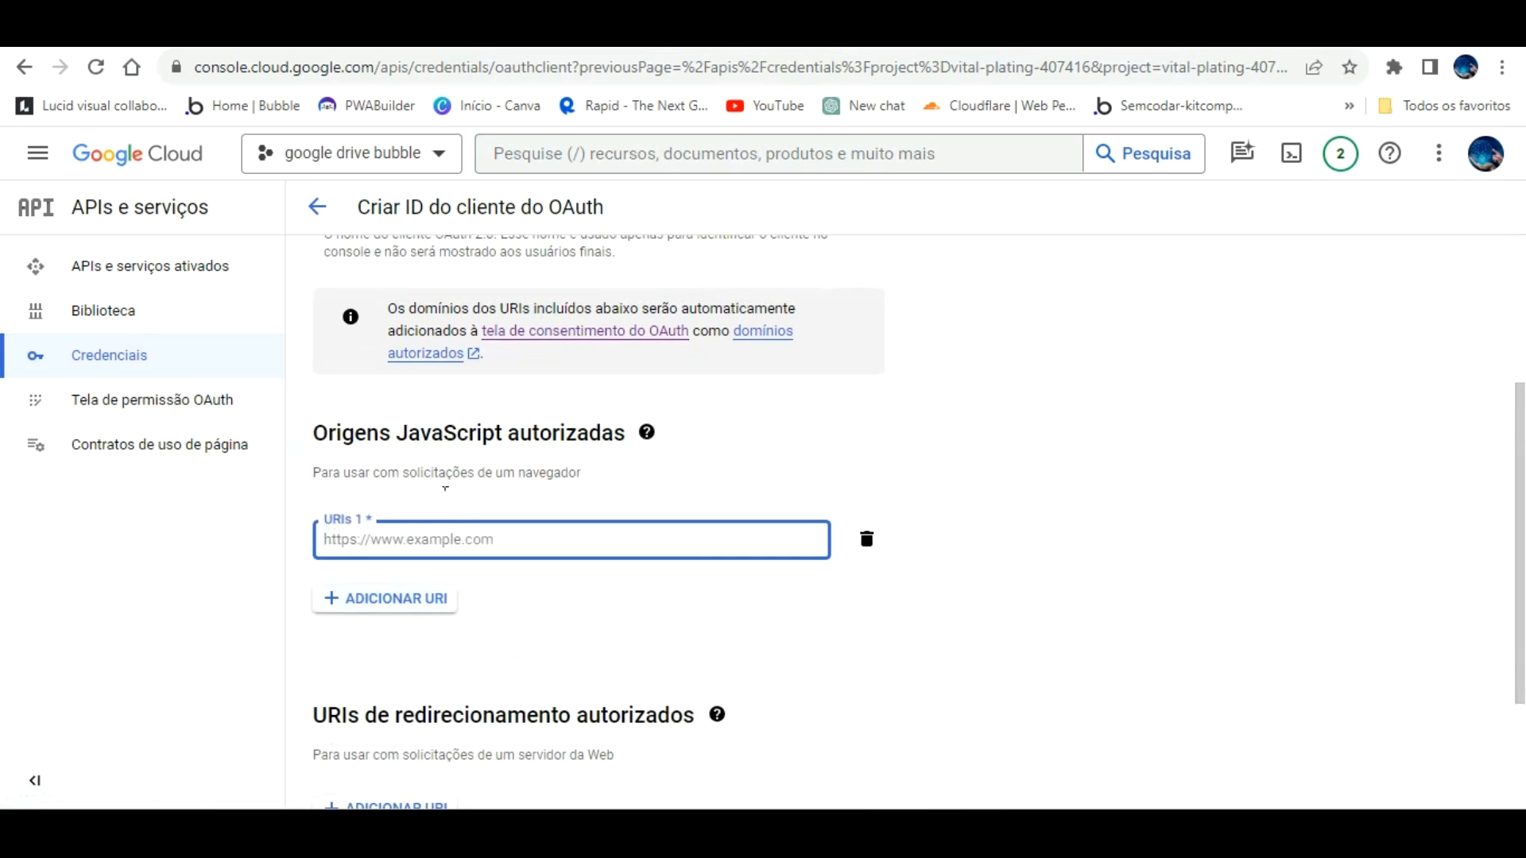
pyautogui.write('https://integracao-google-drive.bubbleapps.io/version-test')
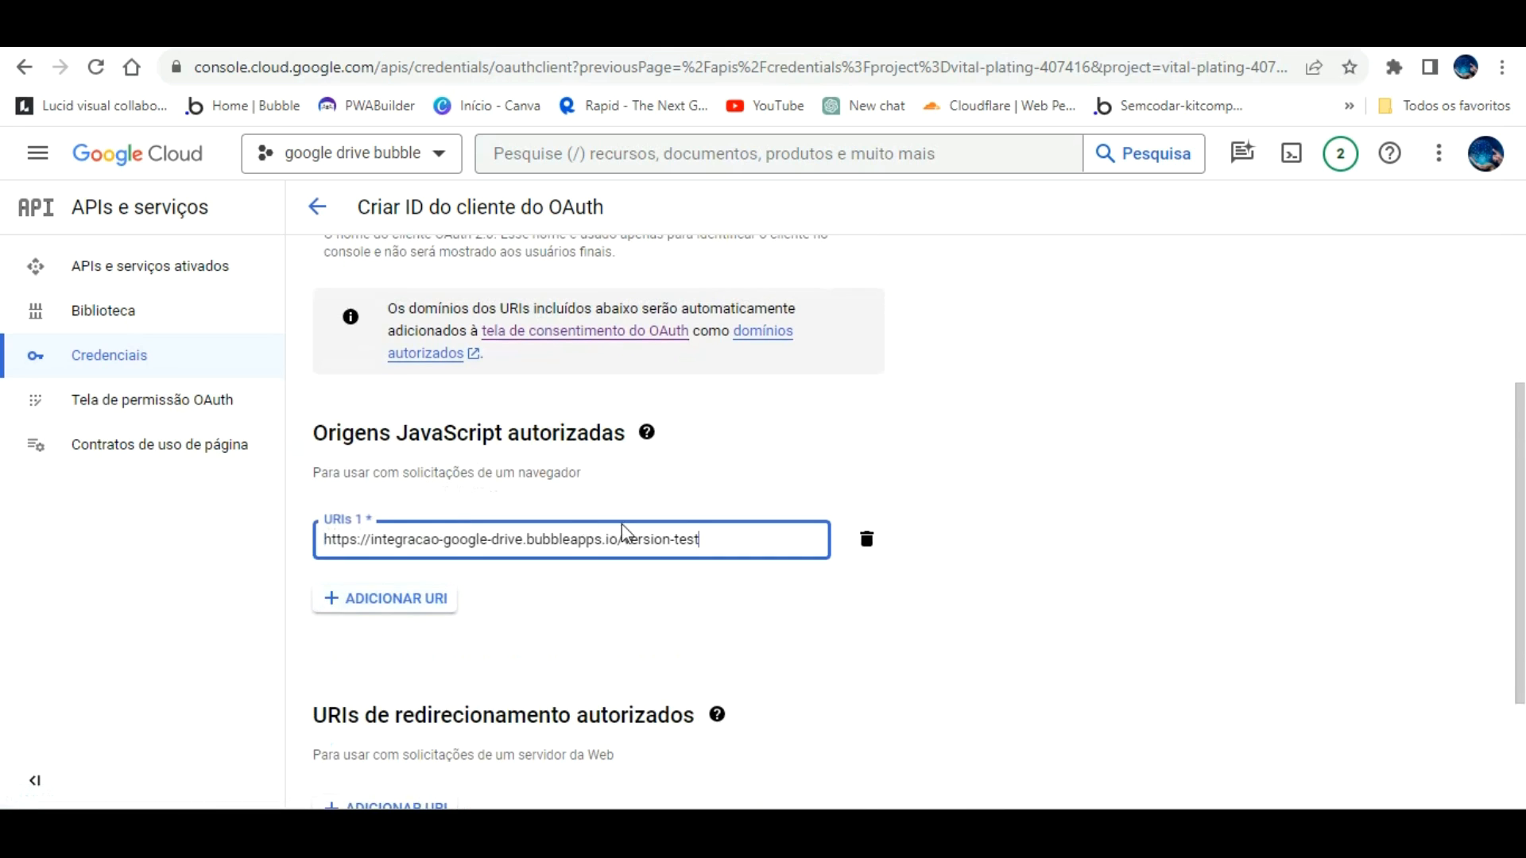
pyautogui.scroll(-1, 644, 549)
pyautogui.click(444, 692)
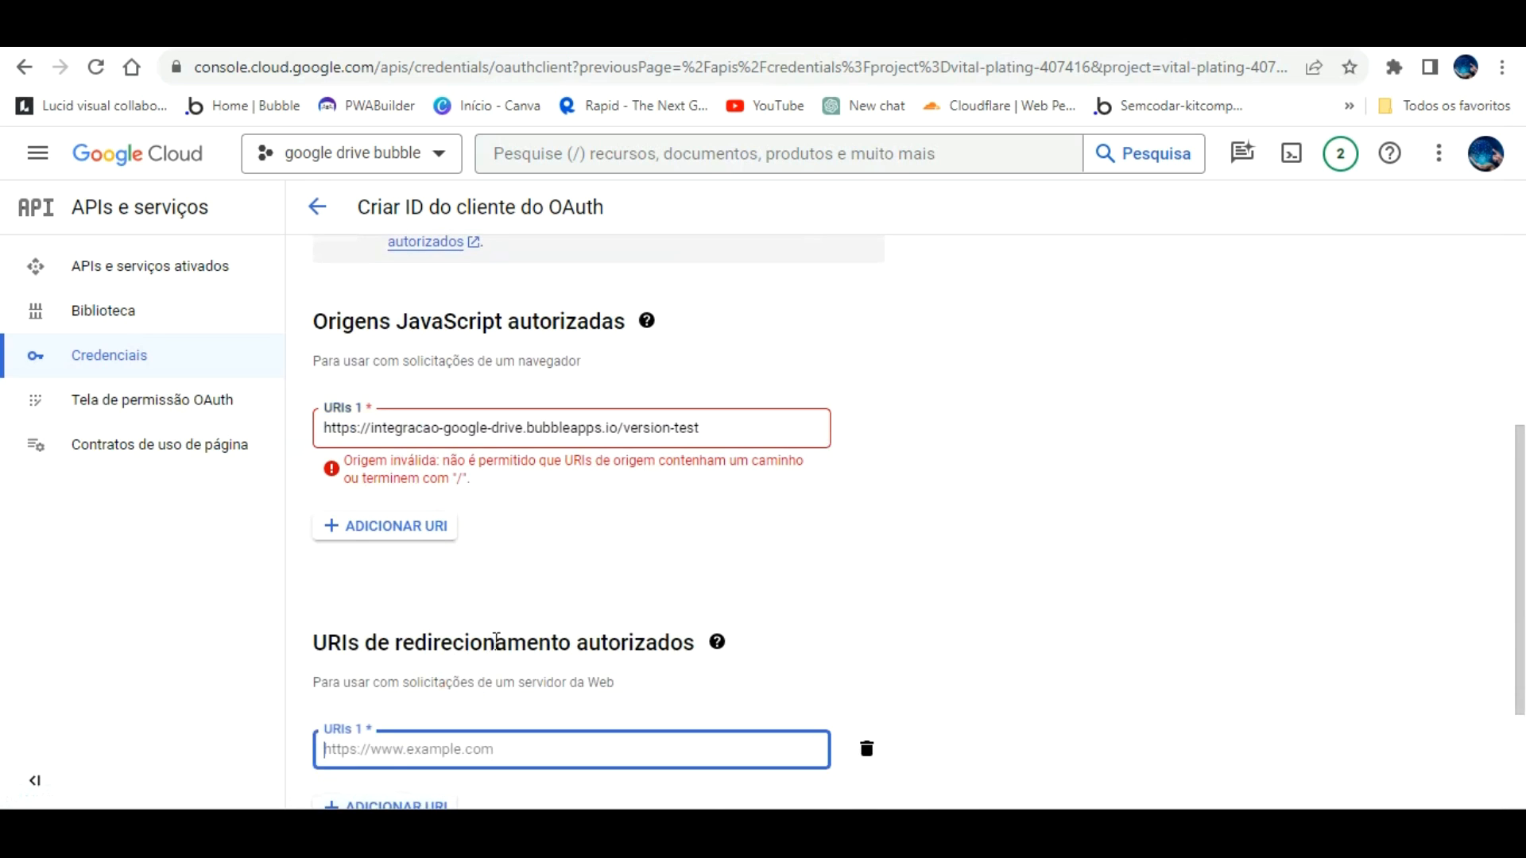
pyautogui.click(729, 379)
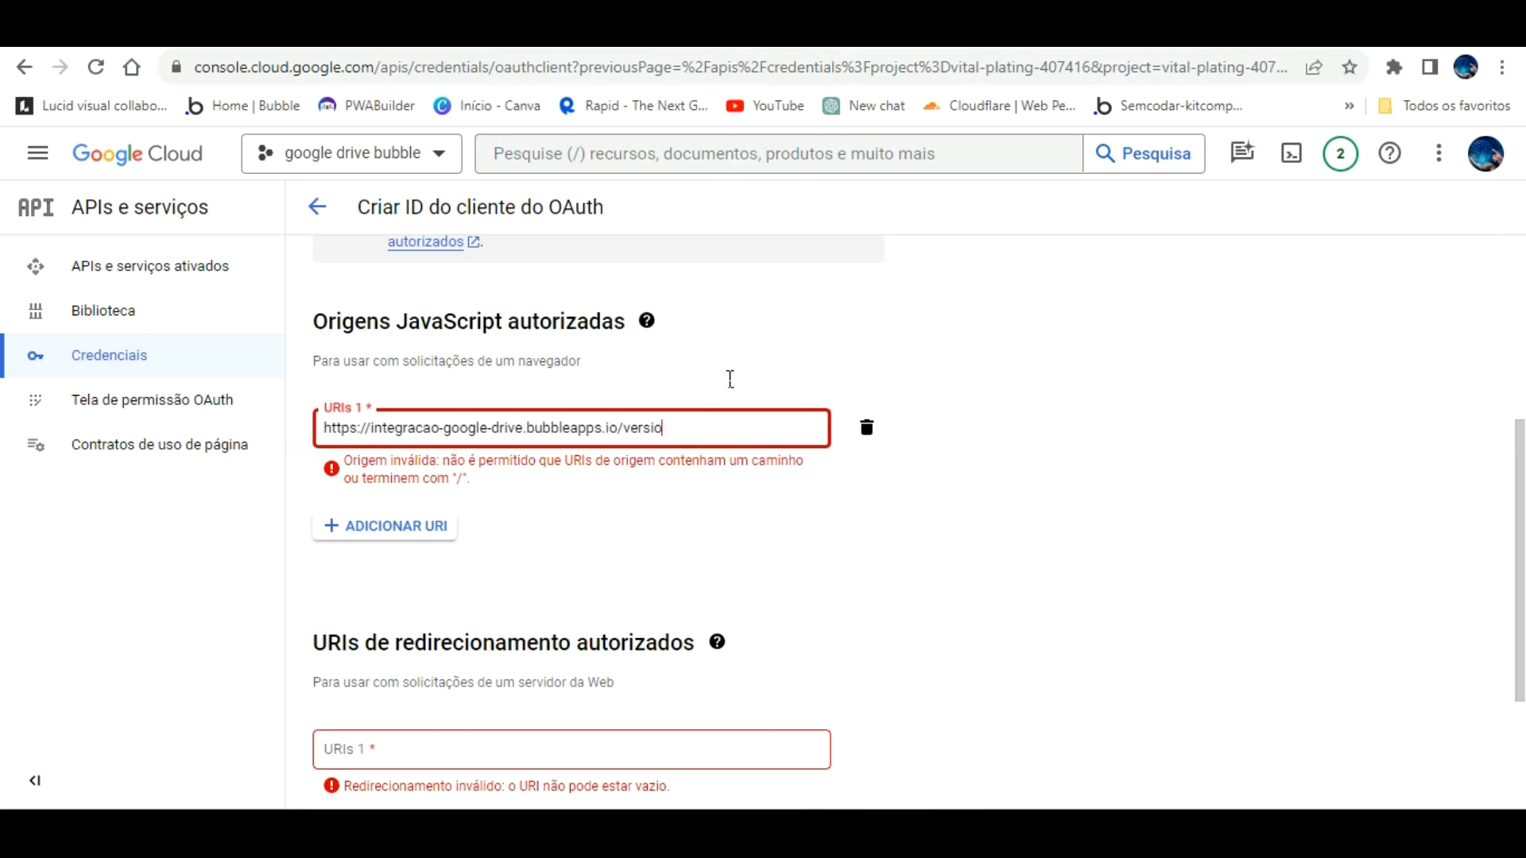
pyautogui.press('BackSpace')
pyautogui.press('BackSpace')
pyautogui.press('BackSpace')
pyautogui.press('BackSpace')
pyautogui.click(723, 509)
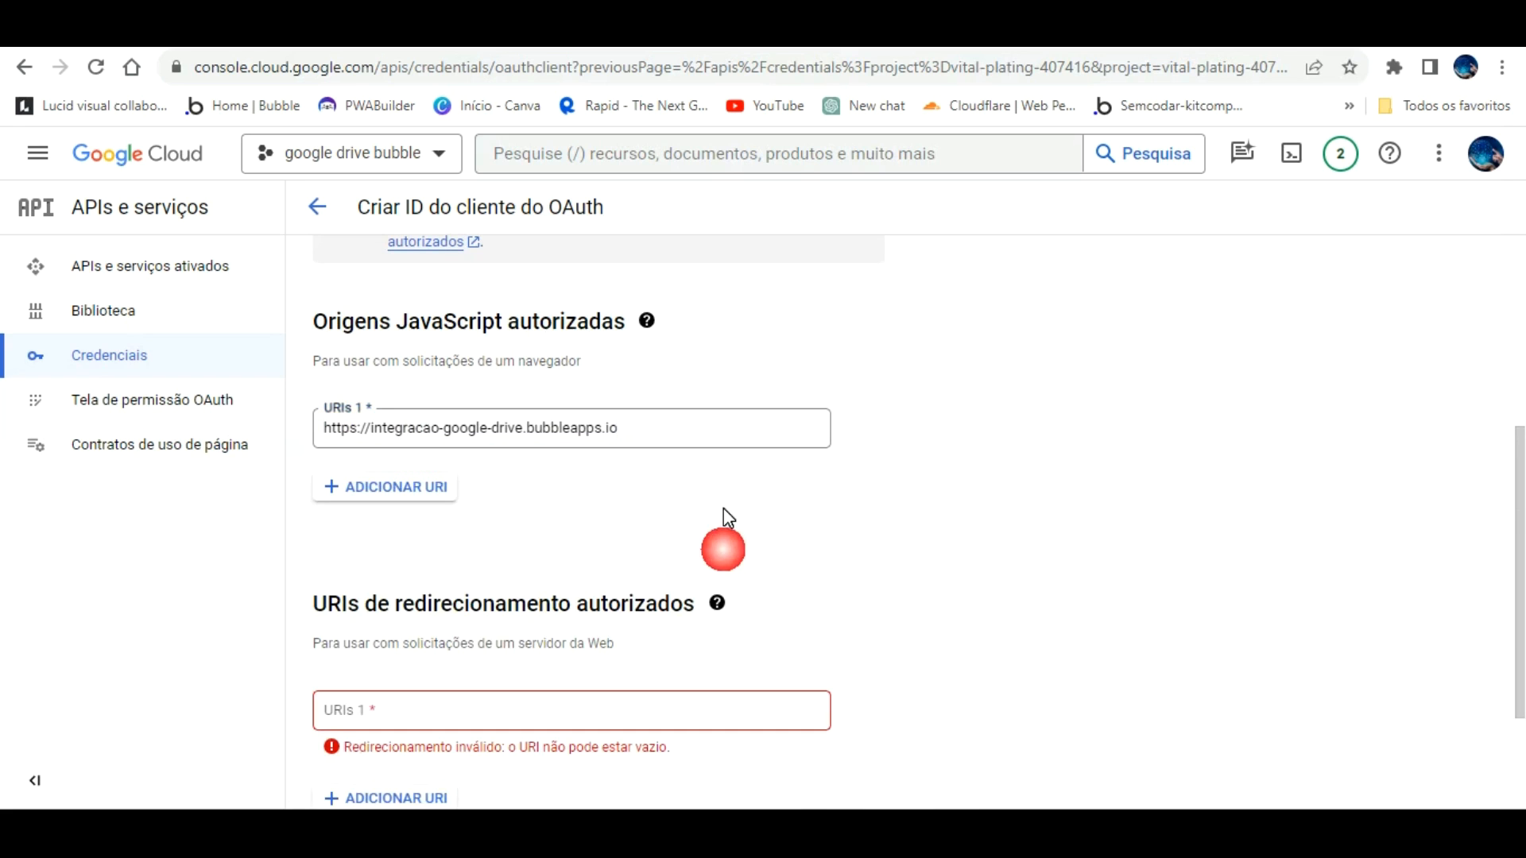
pyautogui.scroll(-3, 694, 512)
pyautogui.click(692, 521)
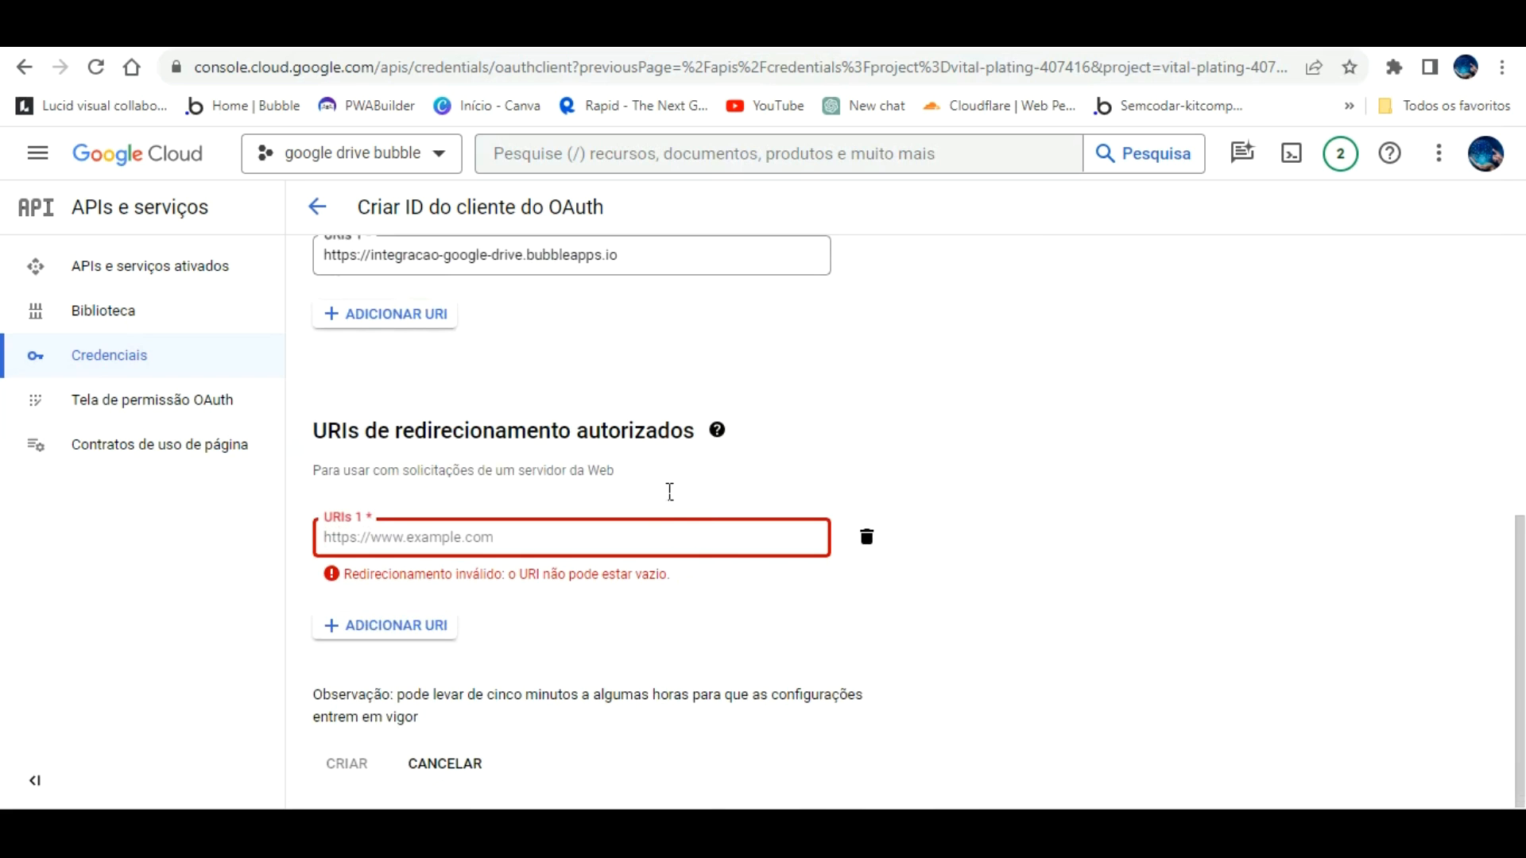
pyautogui.write('https://integracao-google-drive.bubbleapps.io/version-test')
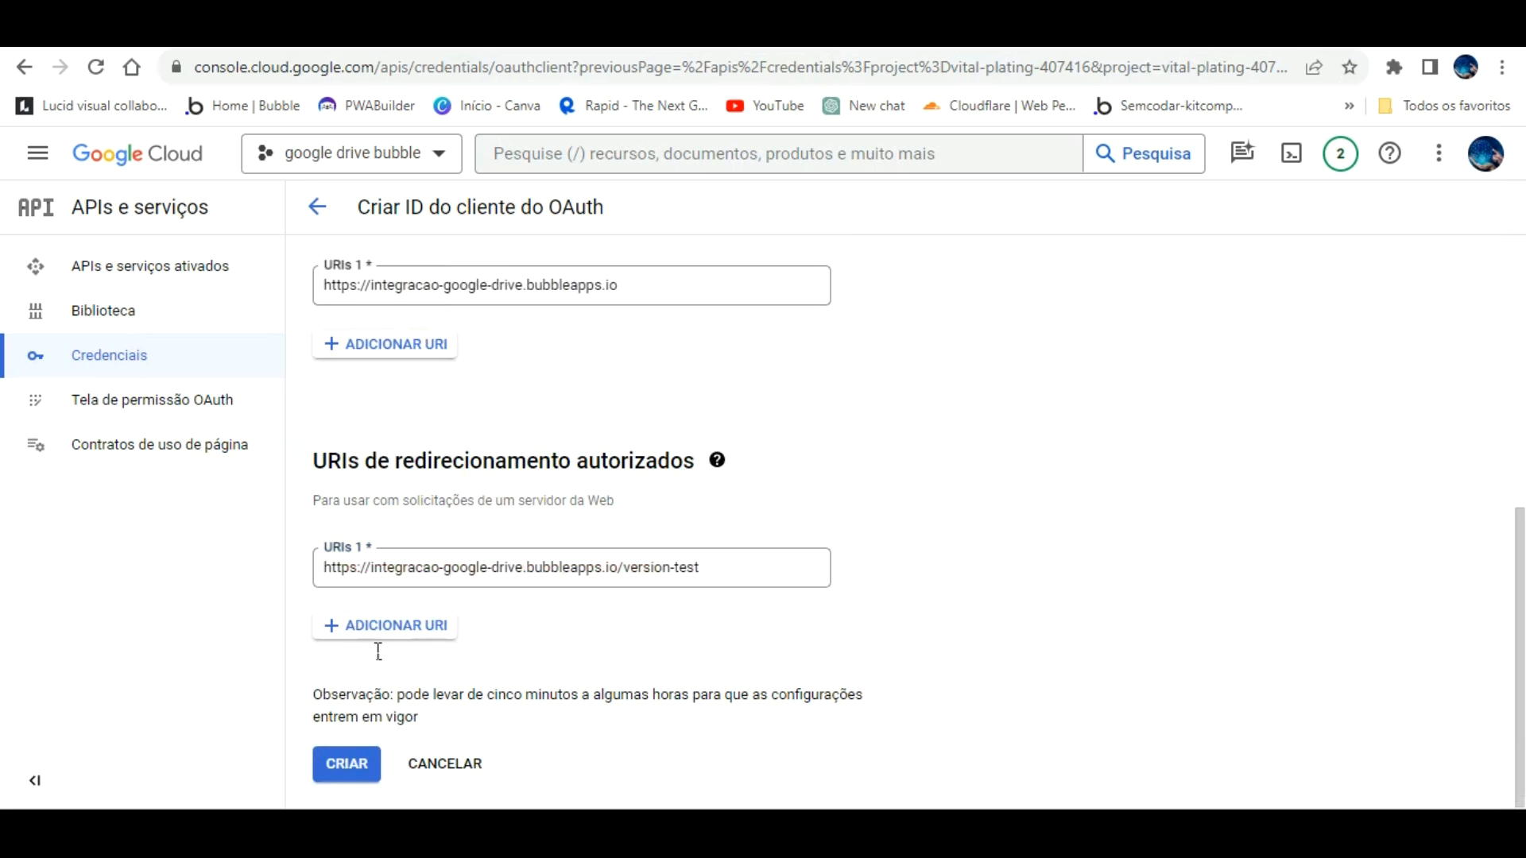
pyautogui.click(346, 763)
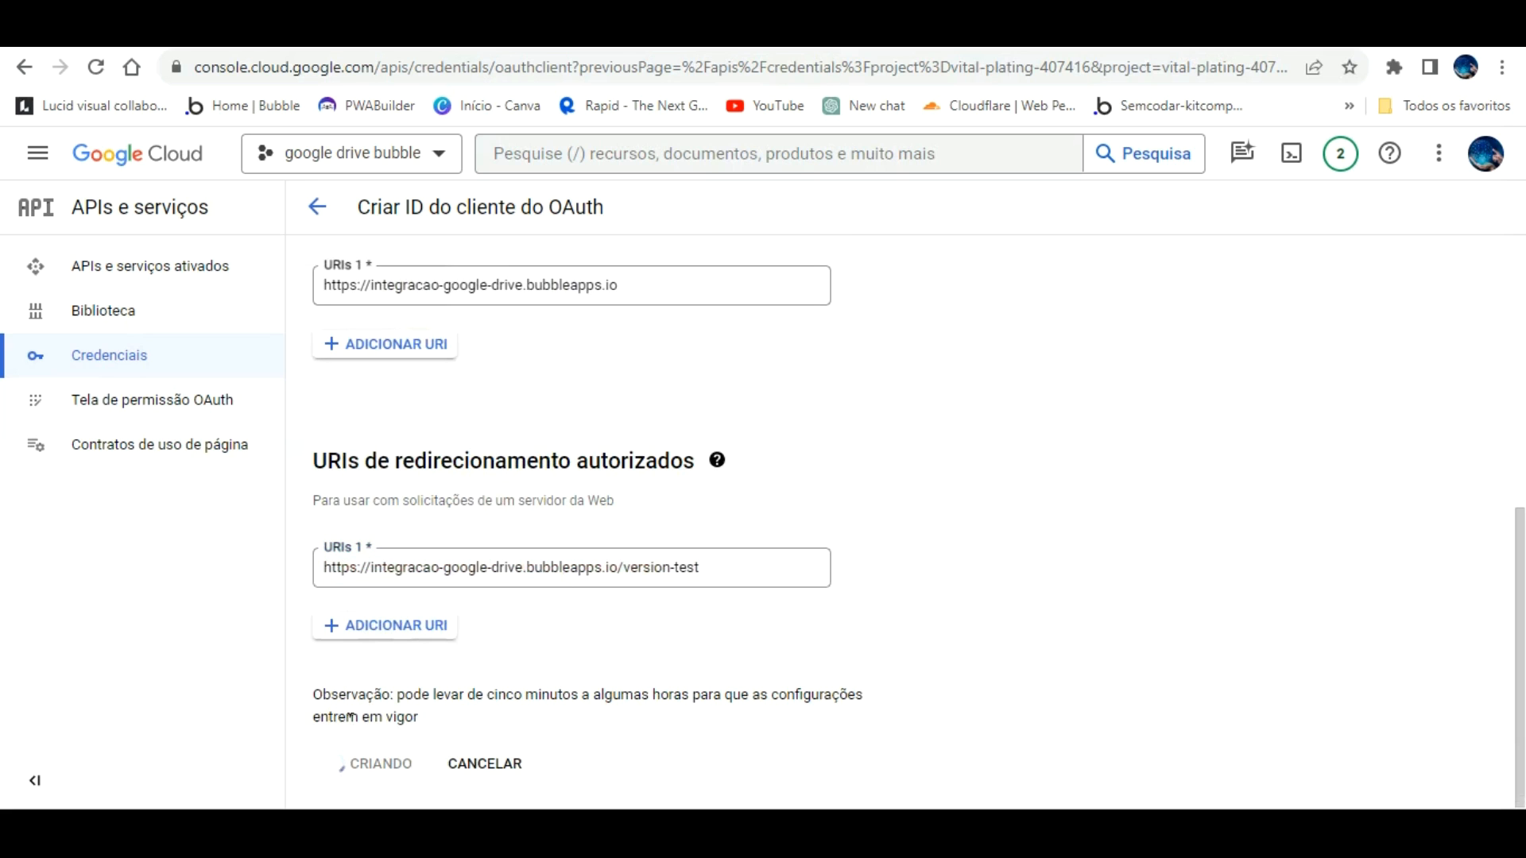
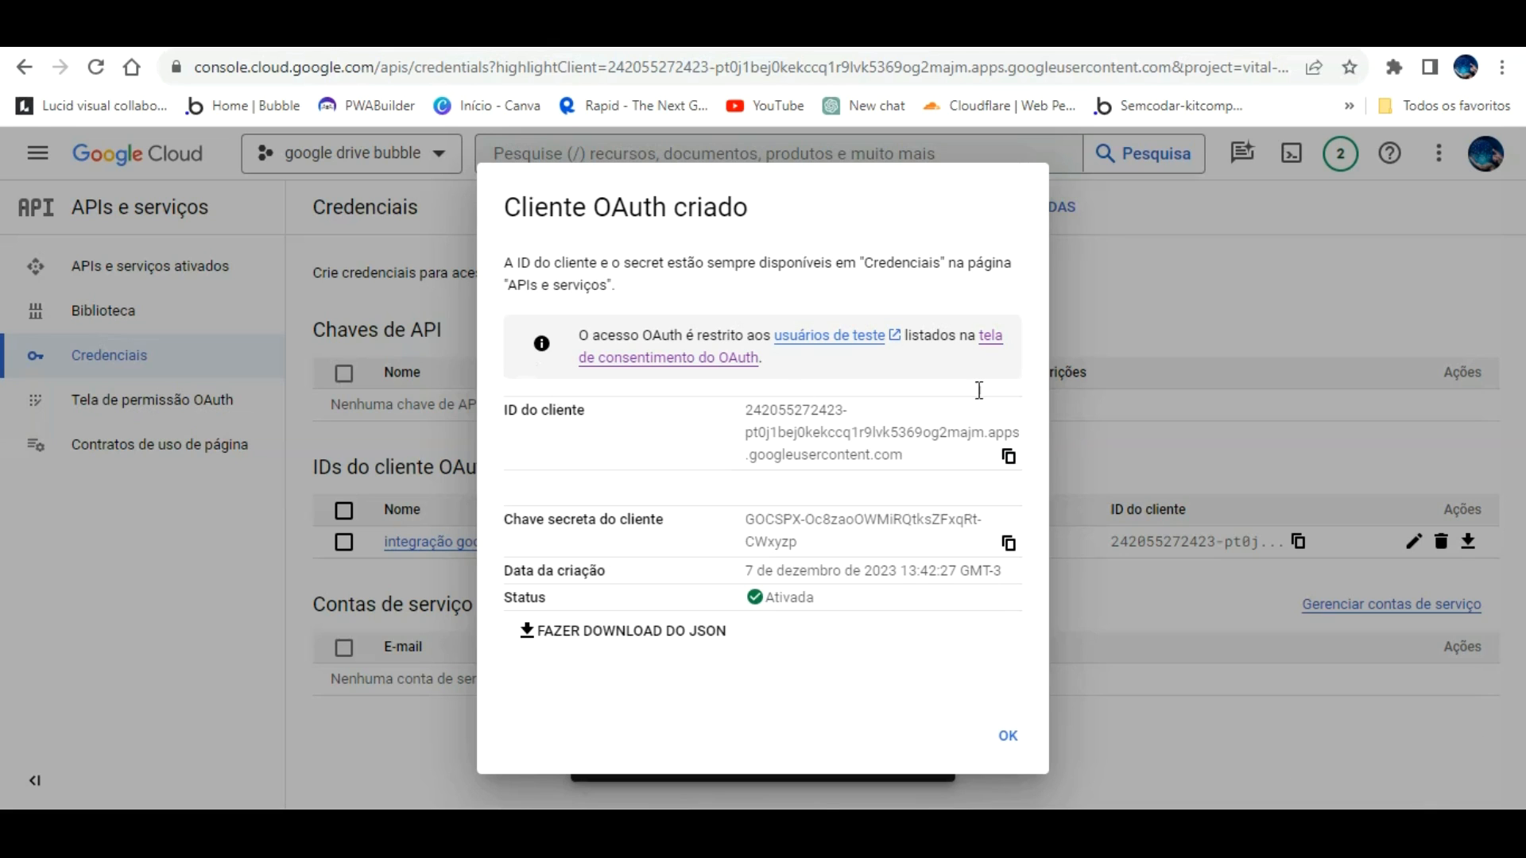
# Step: Paste the Google OAuth client ID into the Lan Google Drive plugin's App ID field
pyautogui.click(1008, 456)
pyautogui.click(587, 33)
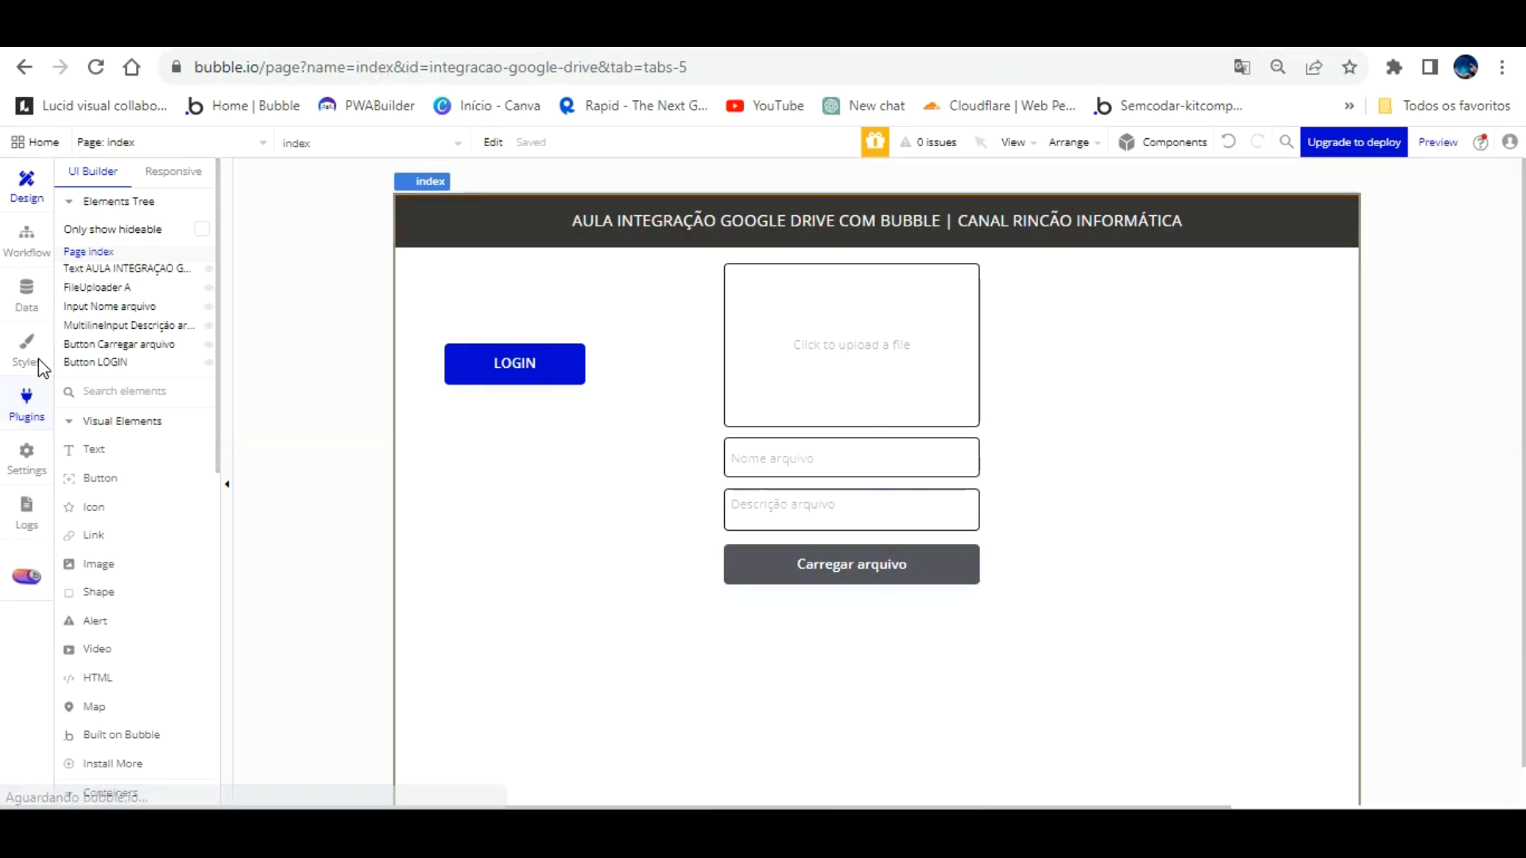
pyautogui.click(29, 402)
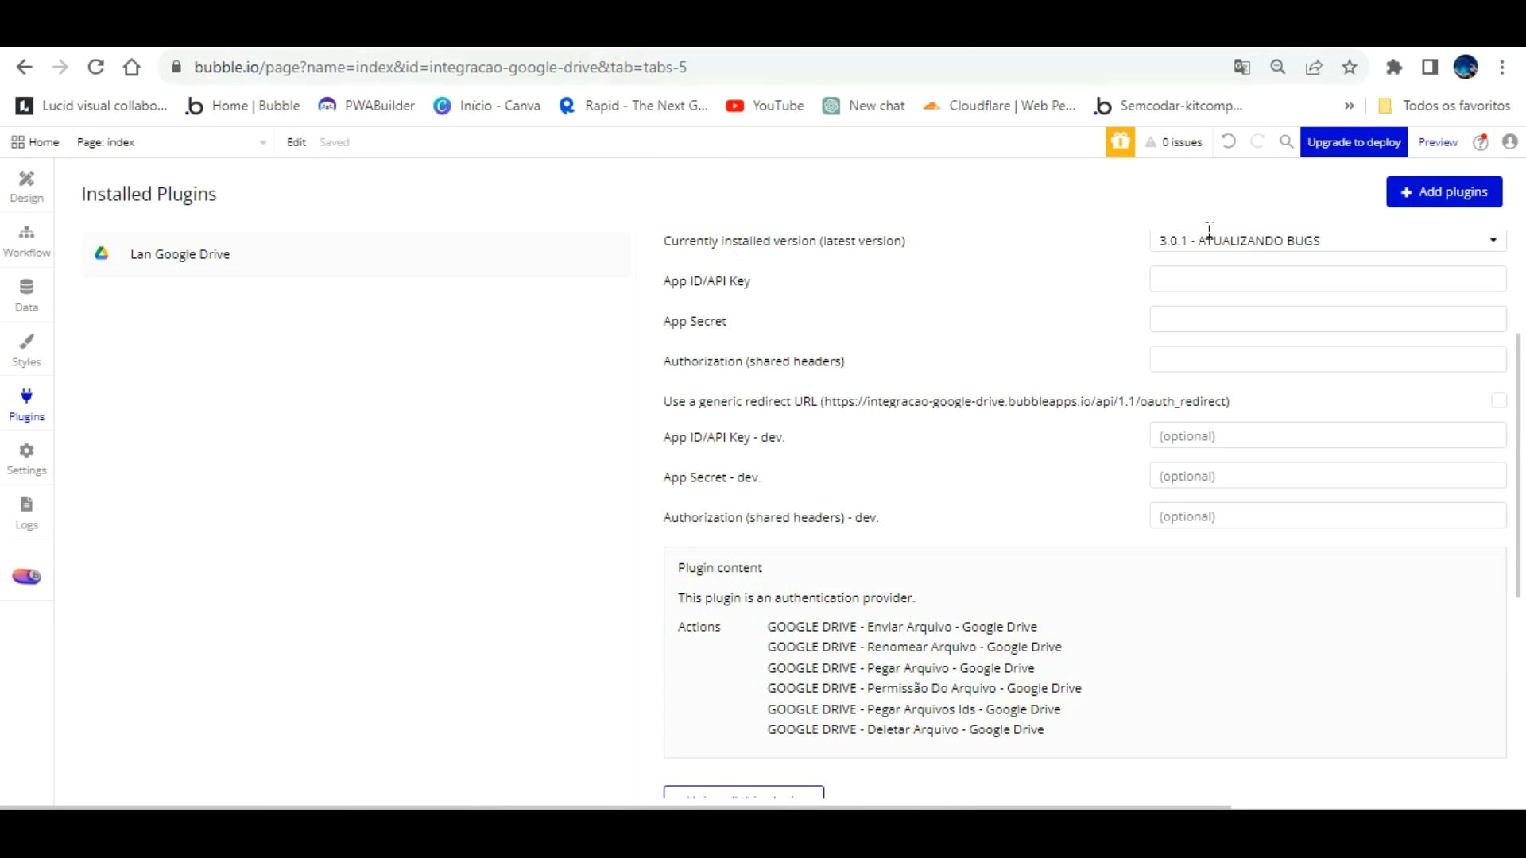
pyautogui.click(1206, 276)
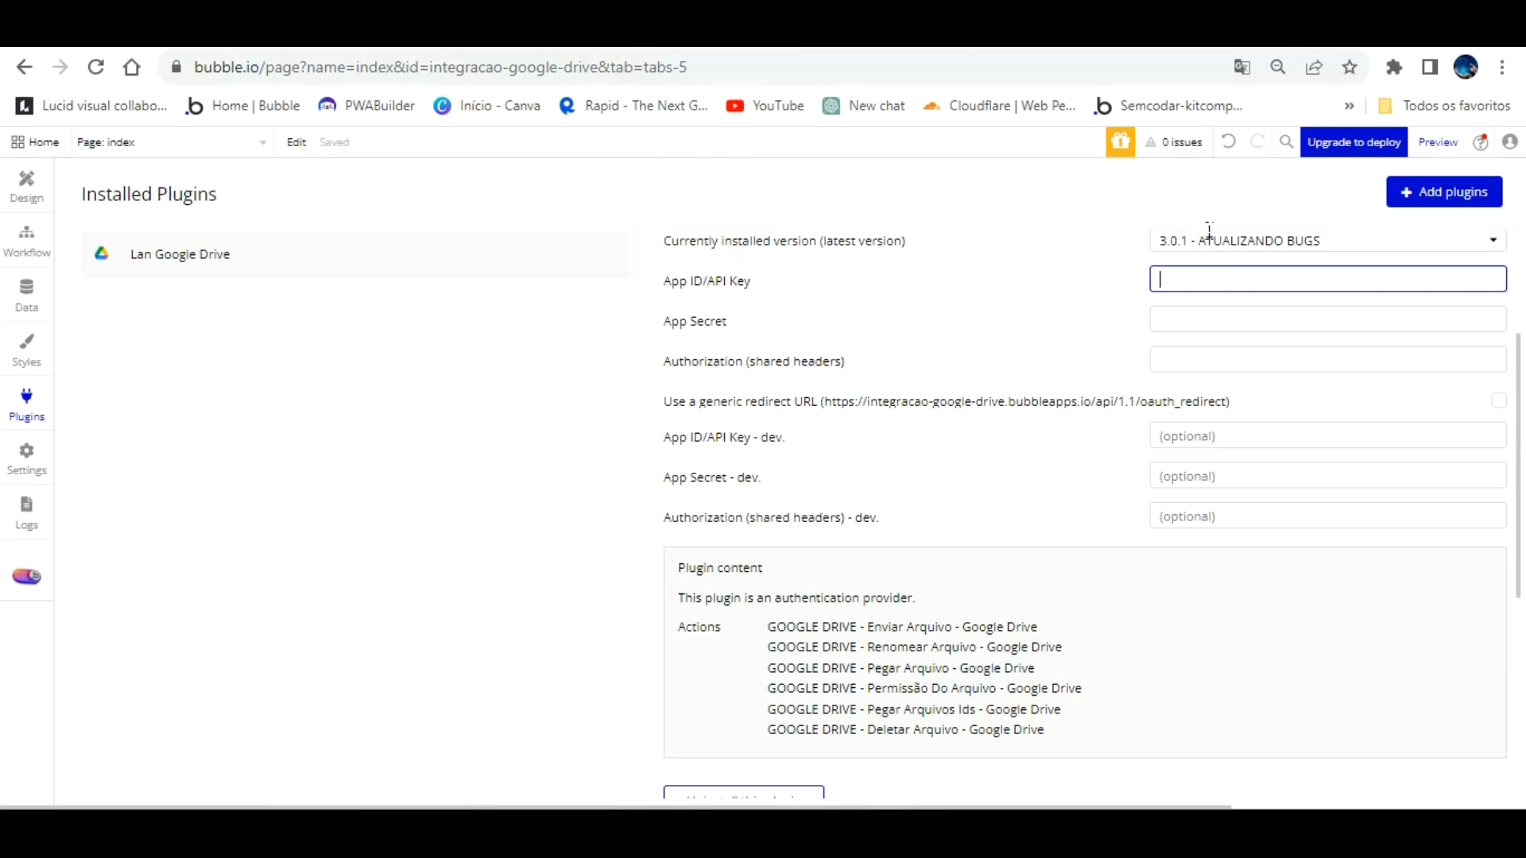
pyautogui.hotkey('ctrl', 'v')
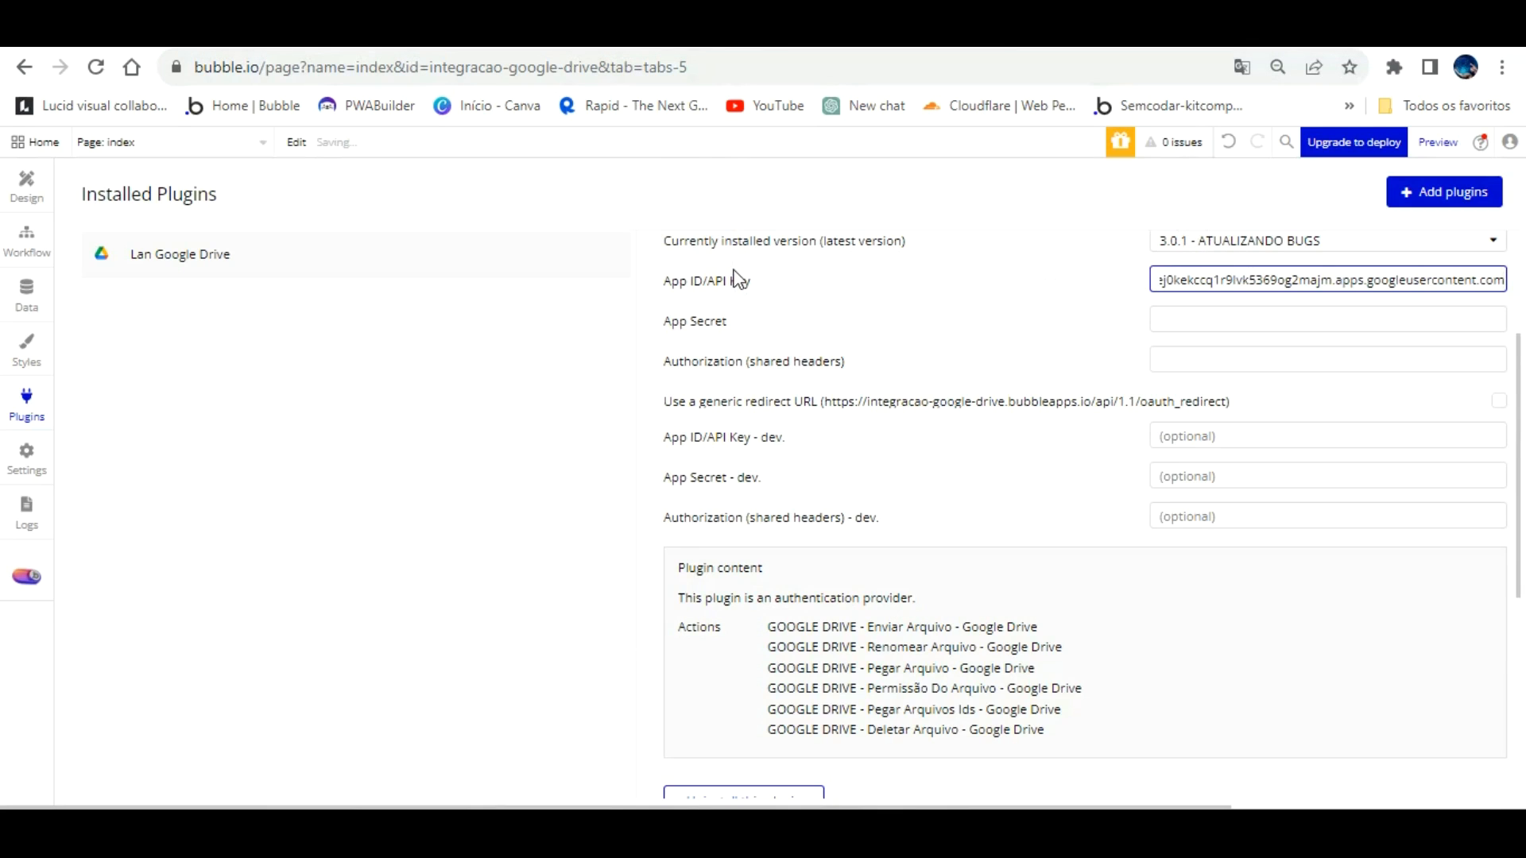
# Step: Paste the client secret as App Secret and set the Authorization header to 'bearer' plus the secret
pyautogui.click(509, 33)
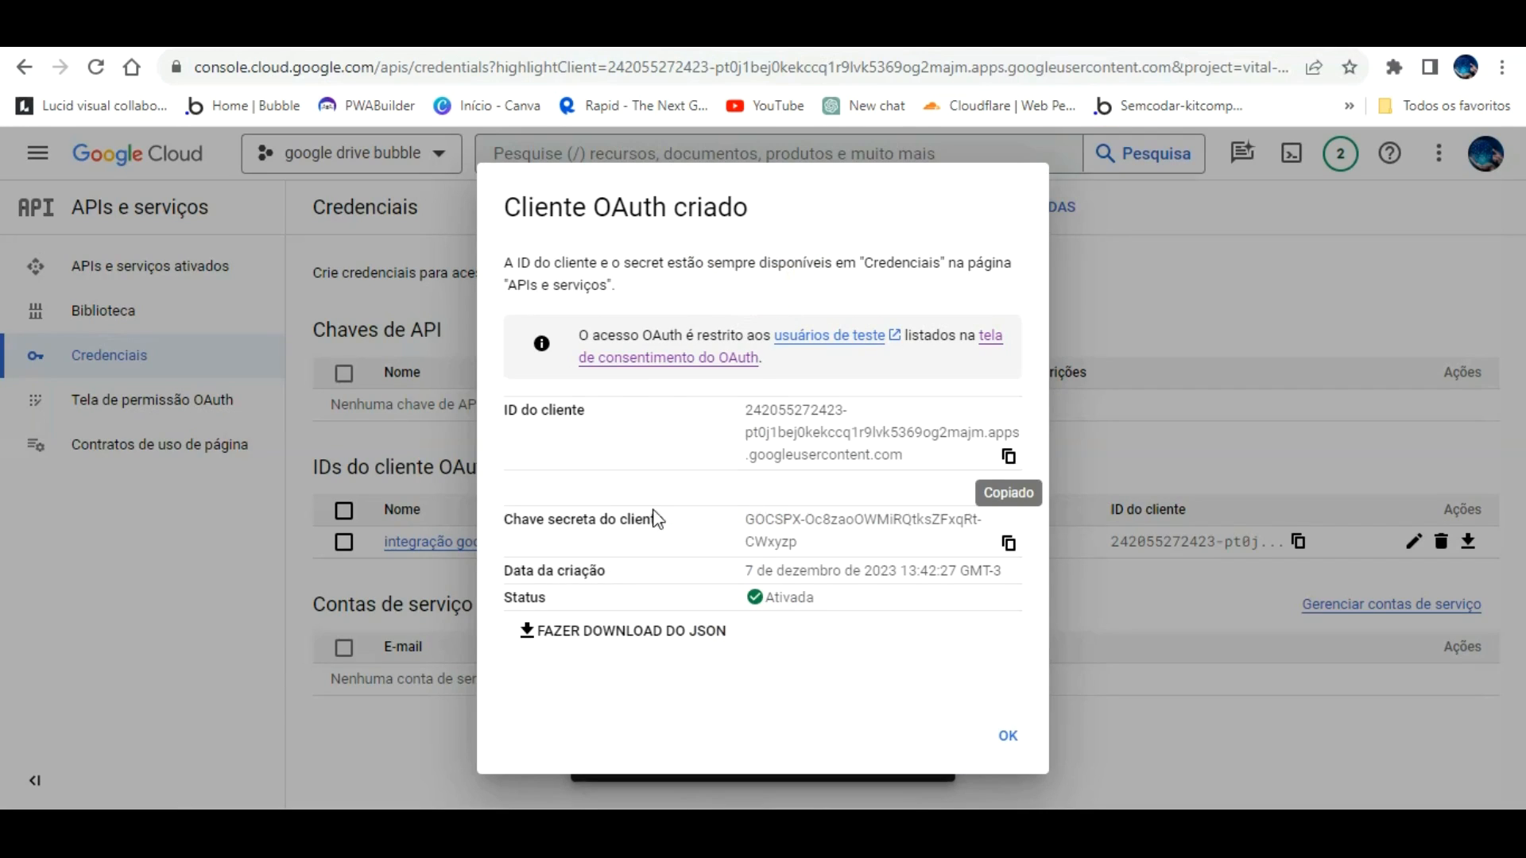
pyautogui.click(1009, 543)
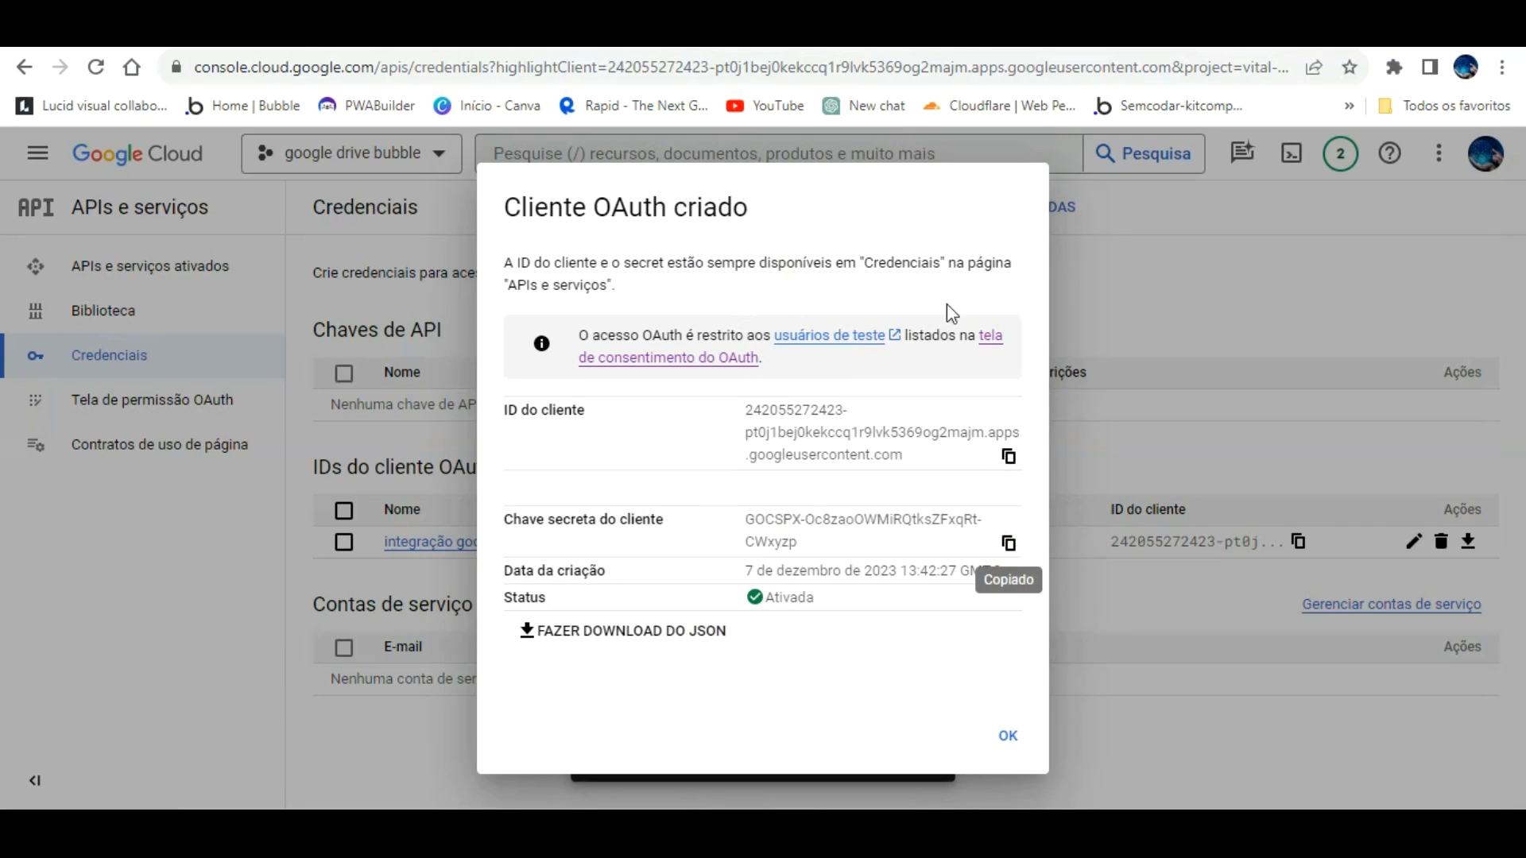
pyautogui.click(652, 34)
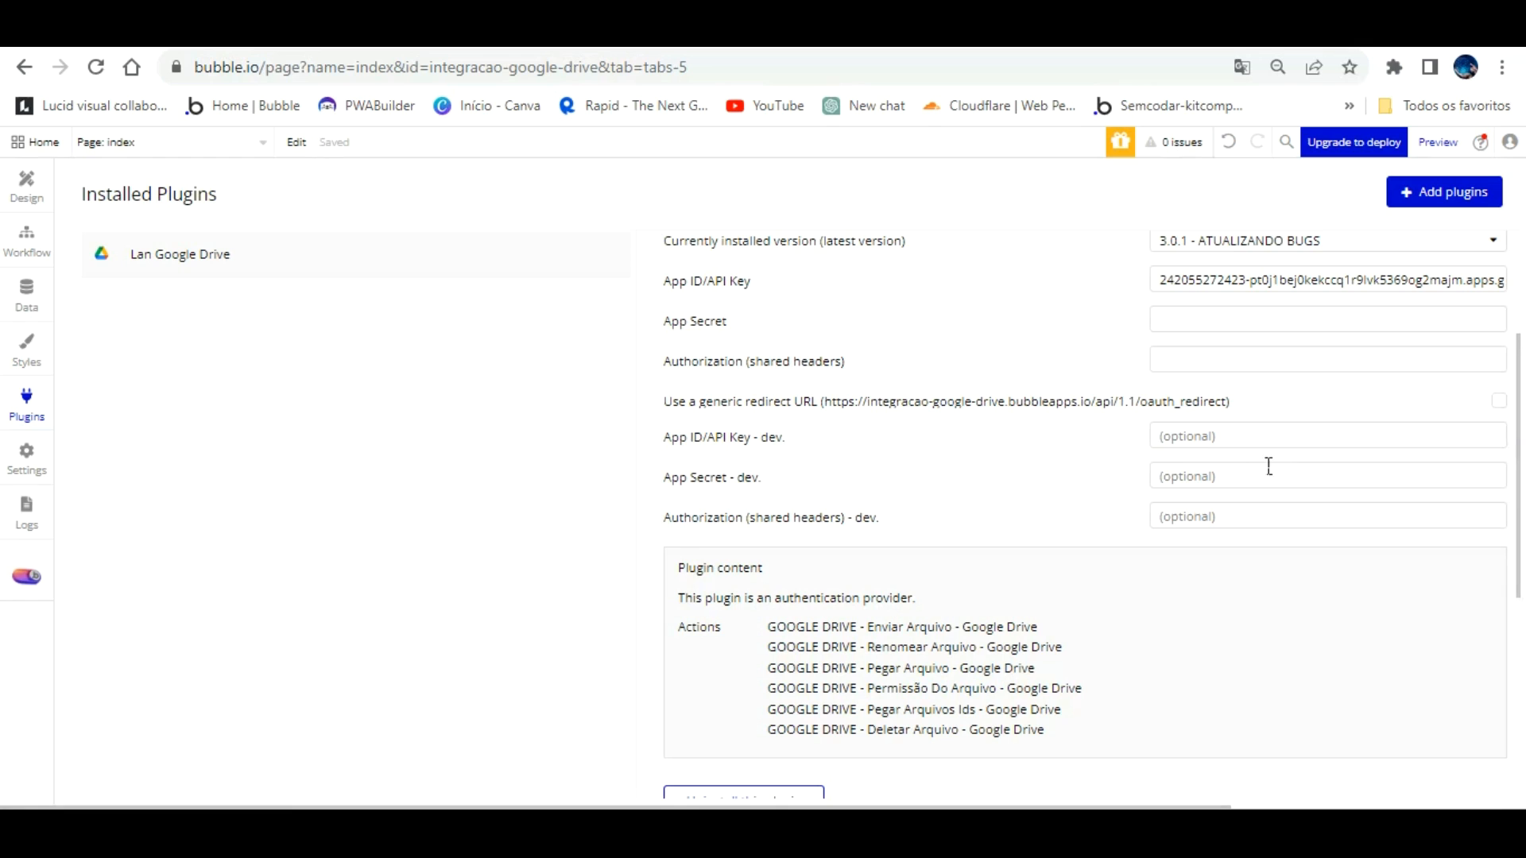
pyautogui.click(1229, 314)
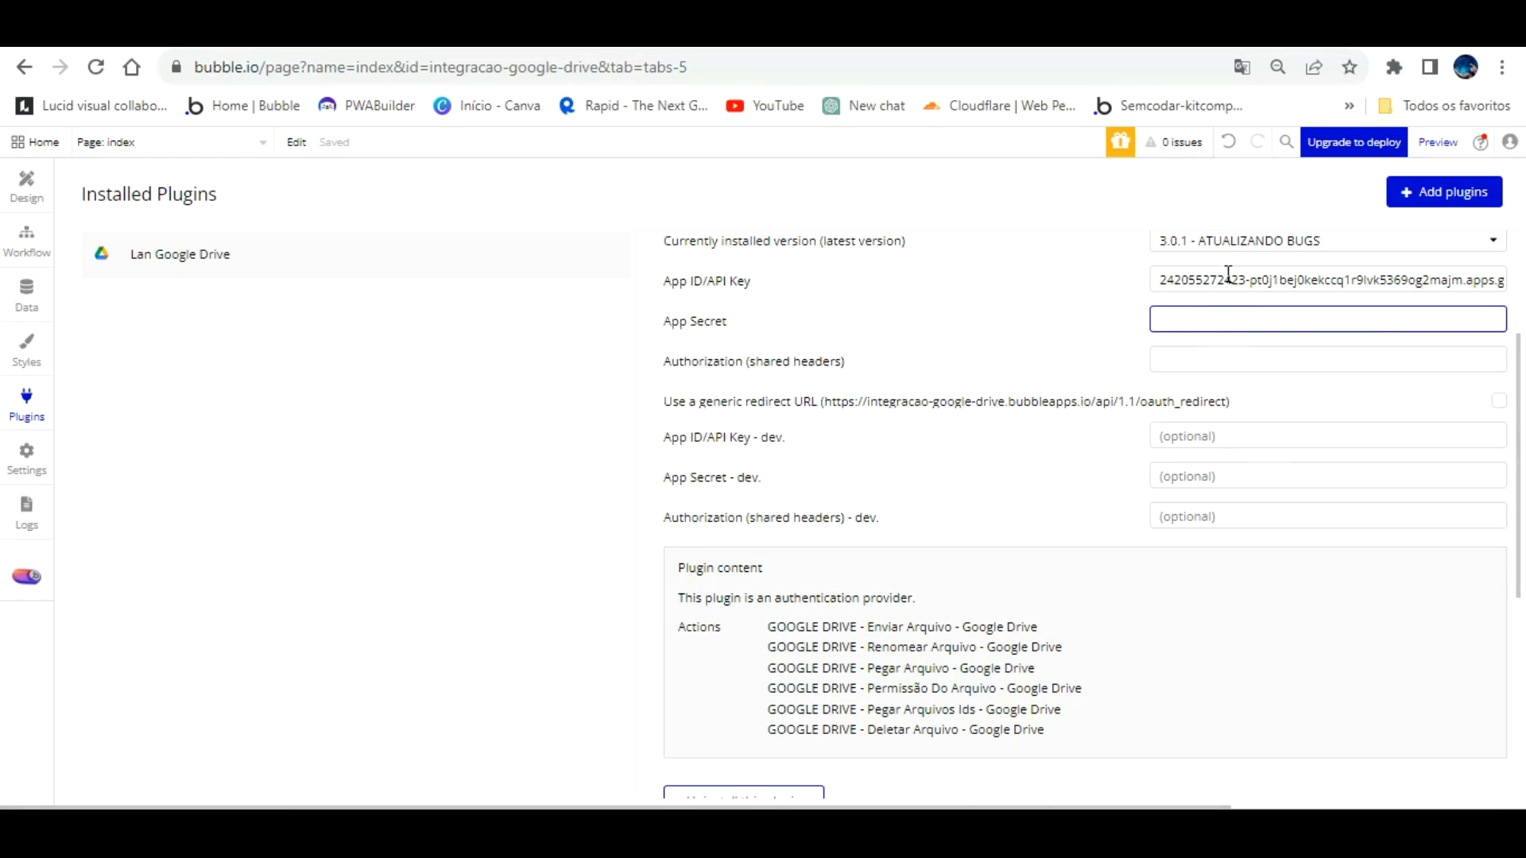
pyautogui.hotkey('ctrl', 'v')
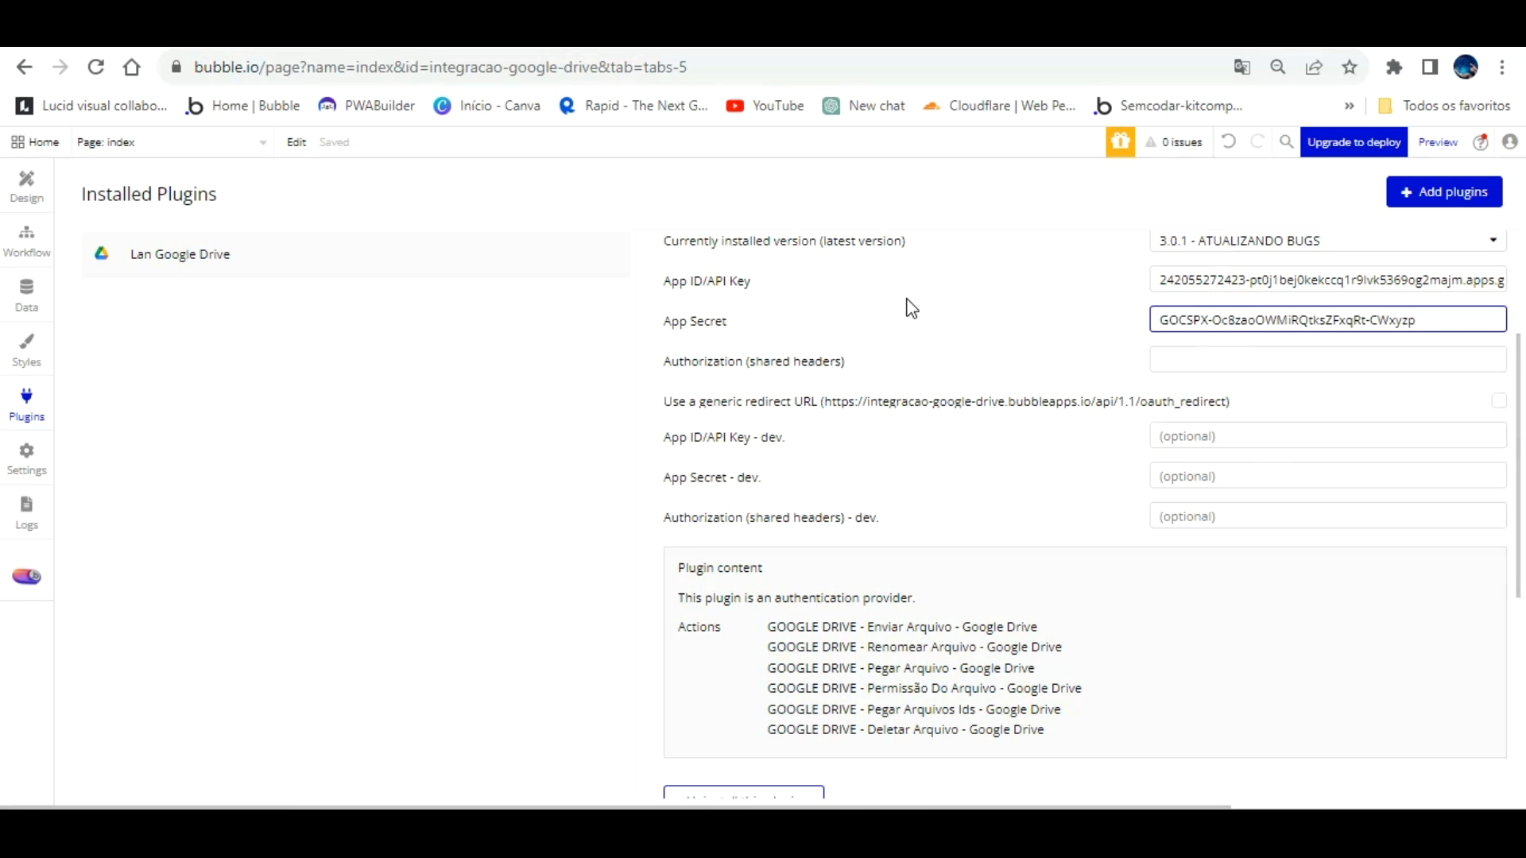
pyautogui.press('Tab')
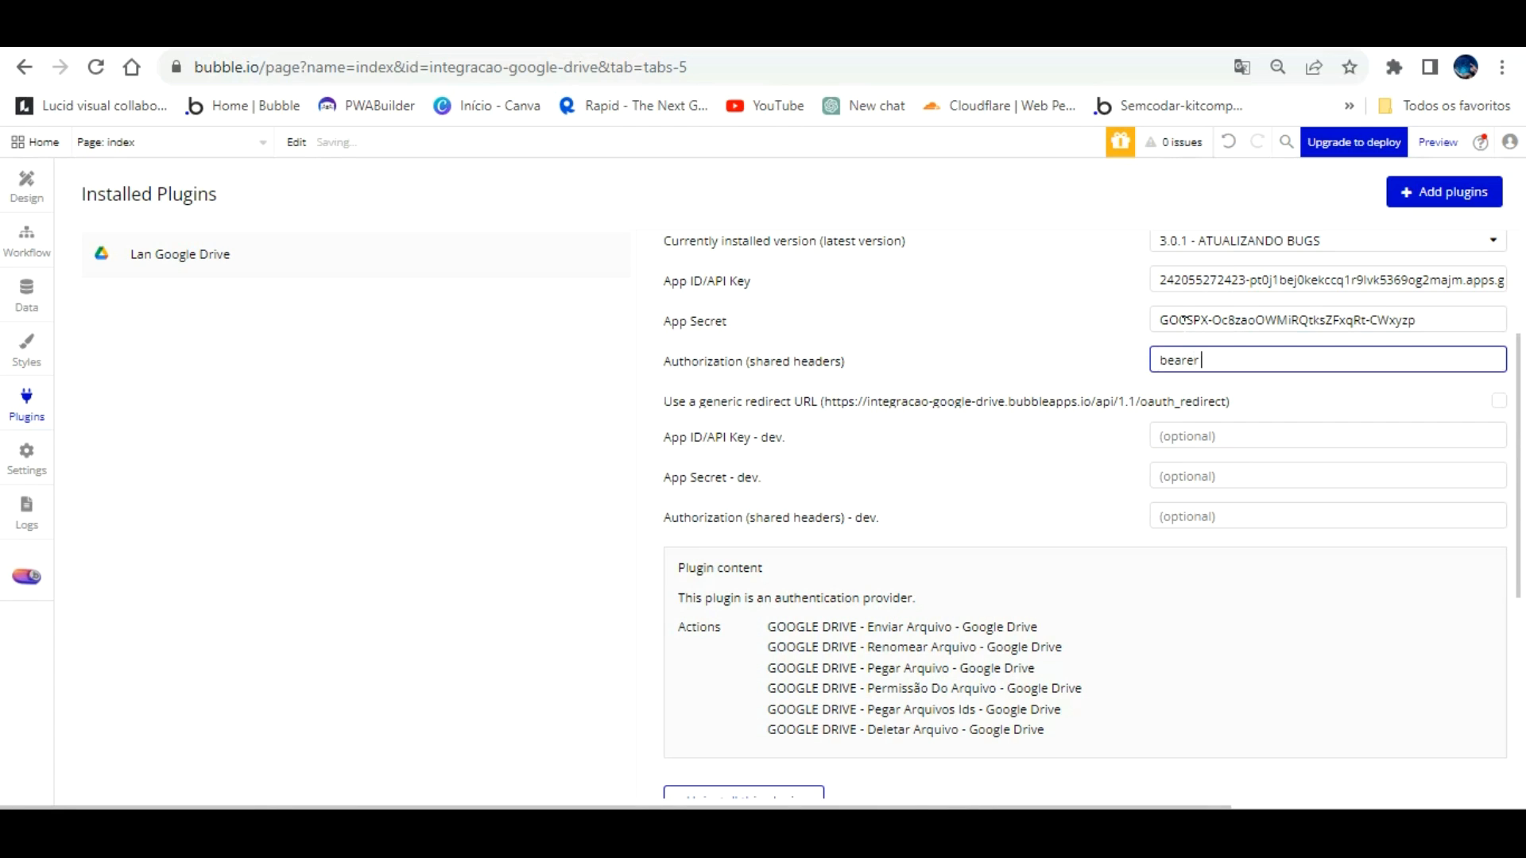
pyautogui.write('bearer')
pyautogui.hotkey('ctrl', 'v')
pyautogui.click(1086, 312)
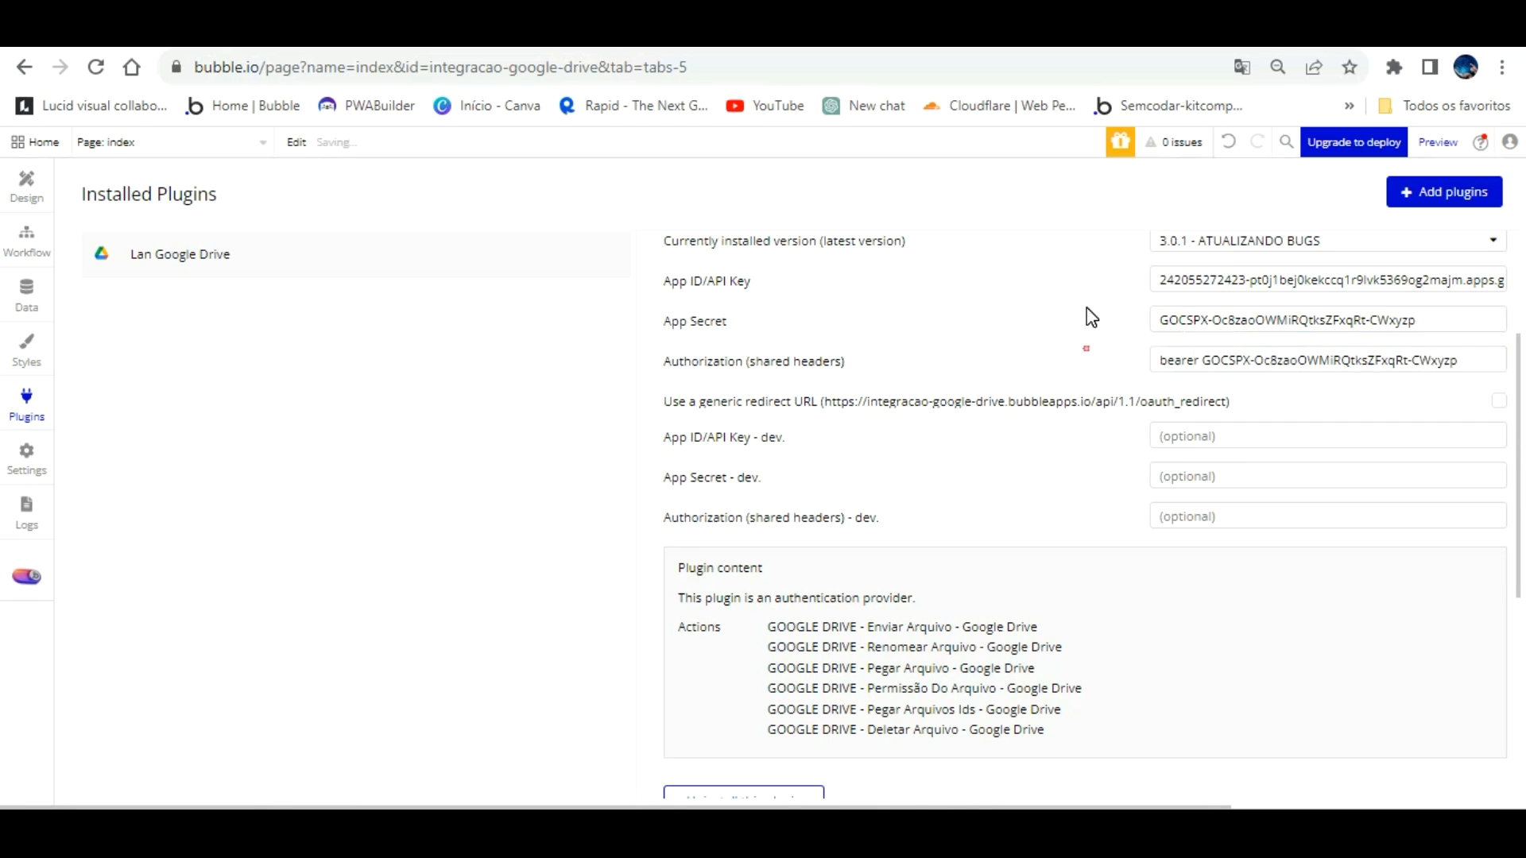
# Step: Fill the dev Authorization header, dev App Secret and dev App ID with the same credentials
pyautogui.click(1219, 513)
pyautogui.write('bearer')
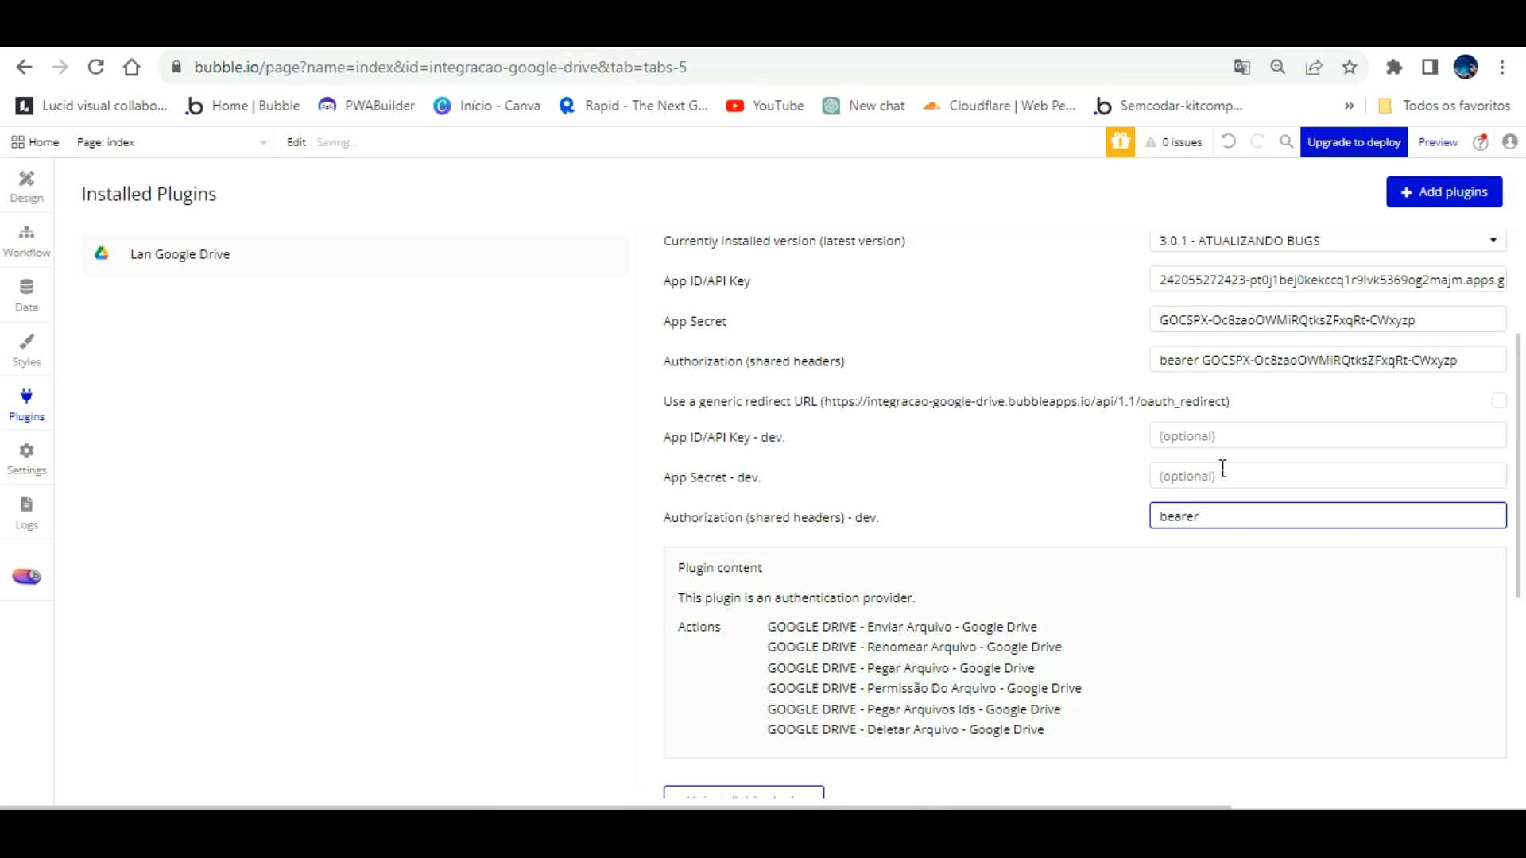
pyautogui.hotkey('ctrl', 'v')
pyautogui.hotkey('shift', 'Tab')
pyautogui.hotkey('ctrl', 'v')
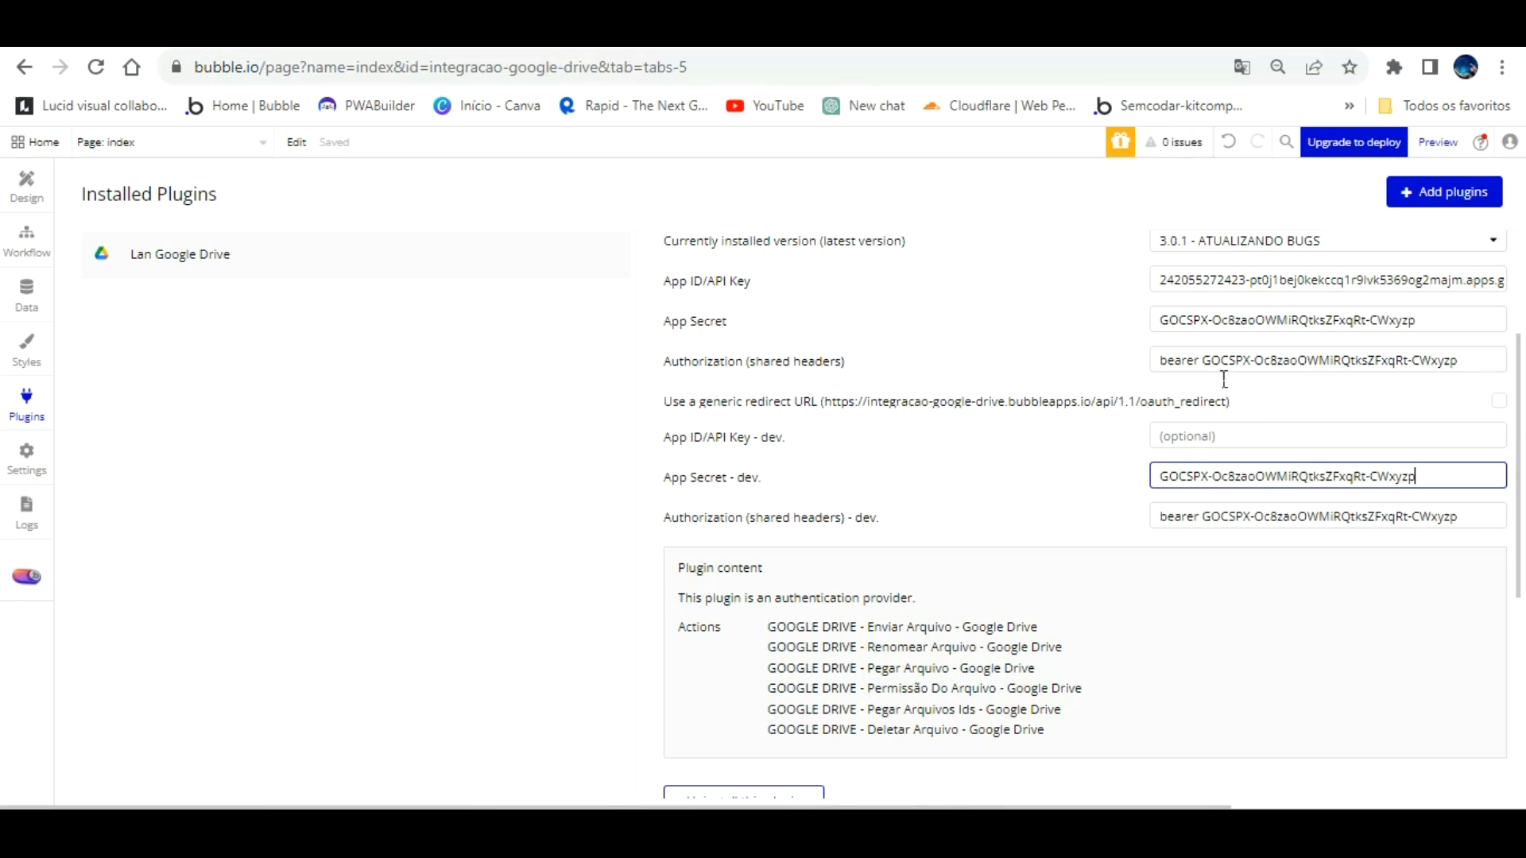
pyautogui.hotkey('ctrl', 'Tab')
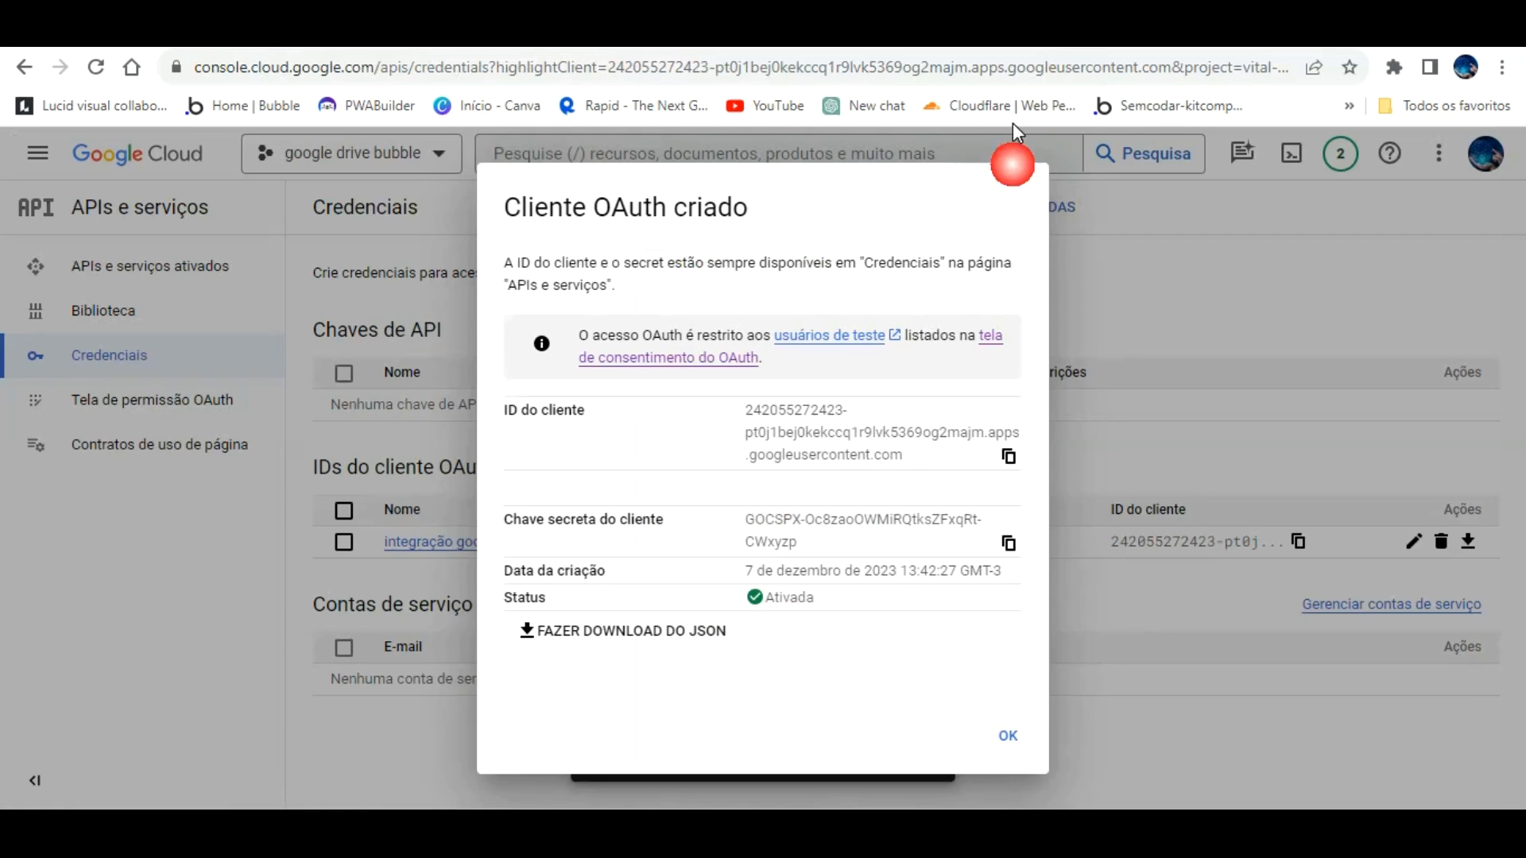
pyautogui.click(1008, 456)
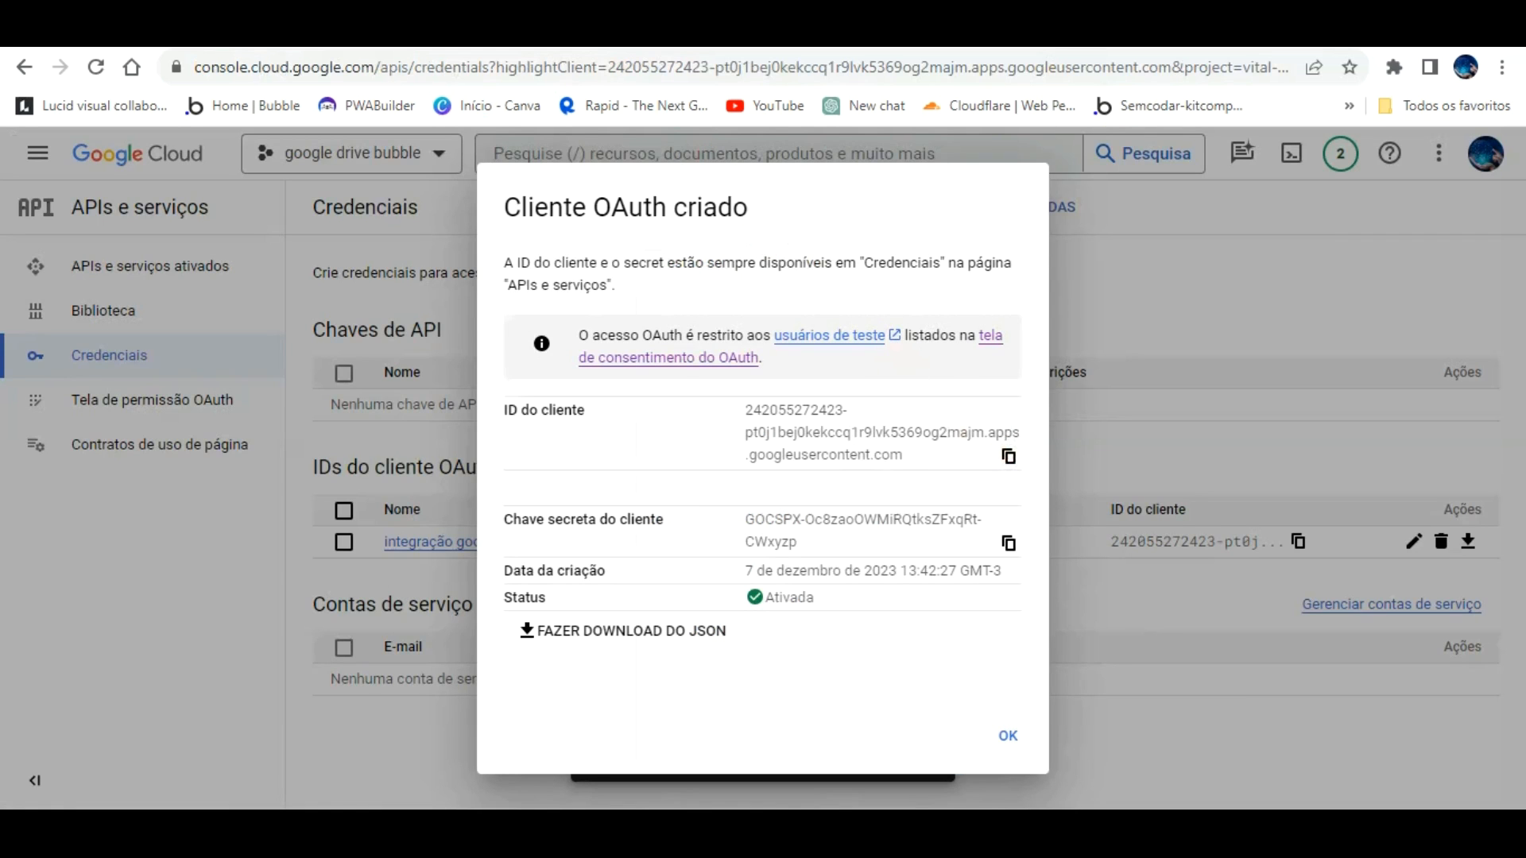
pyautogui.hotkey('ctrl', 'Tab')
pyautogui.click(1208, 436)
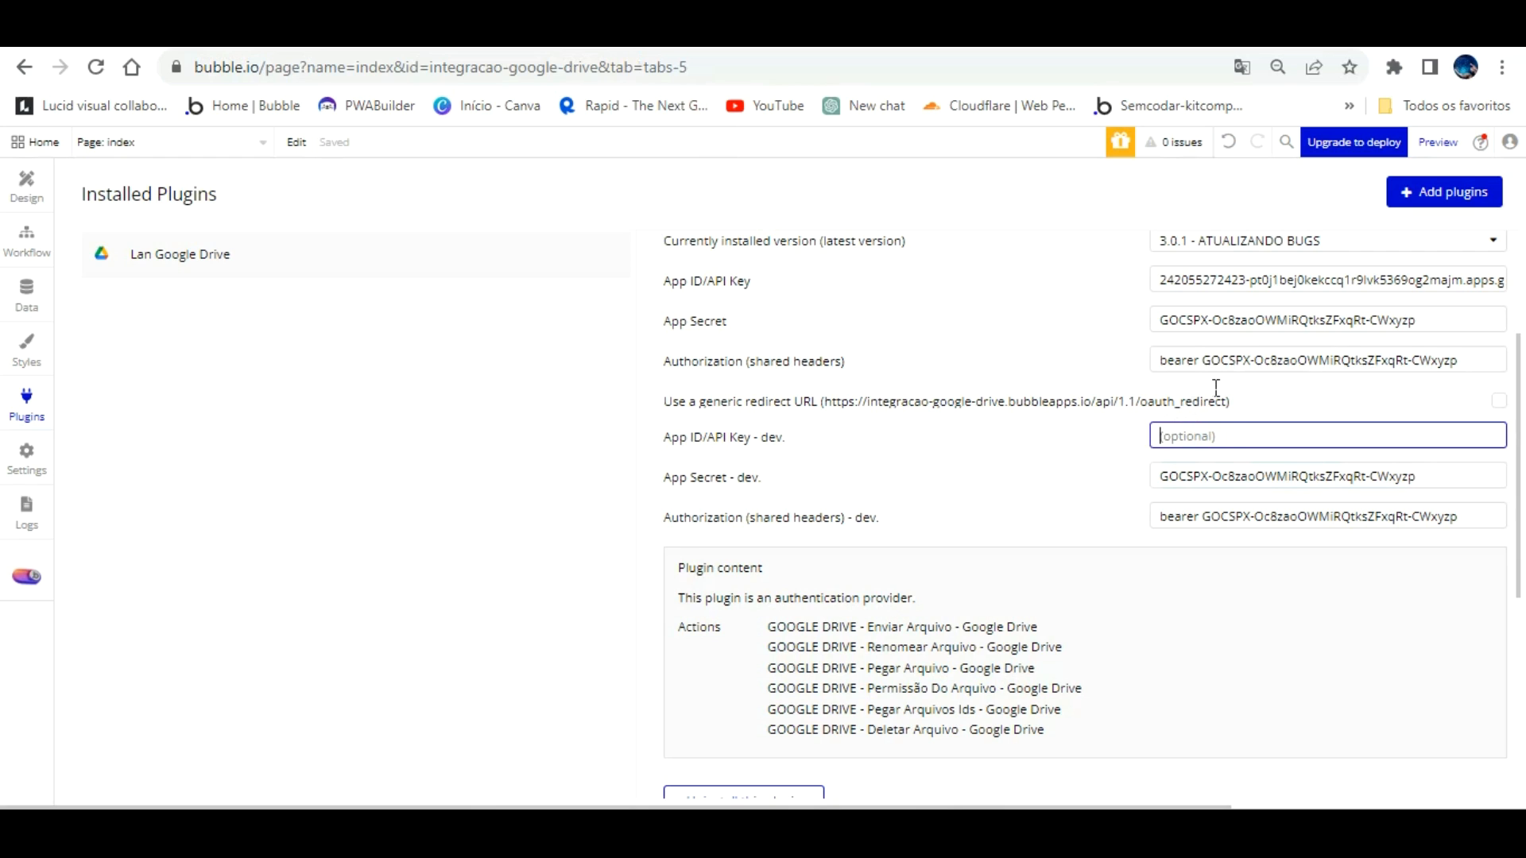
pyautogui.hotkey('ctrl', 'v')
pyautogui.click(1041, 434)
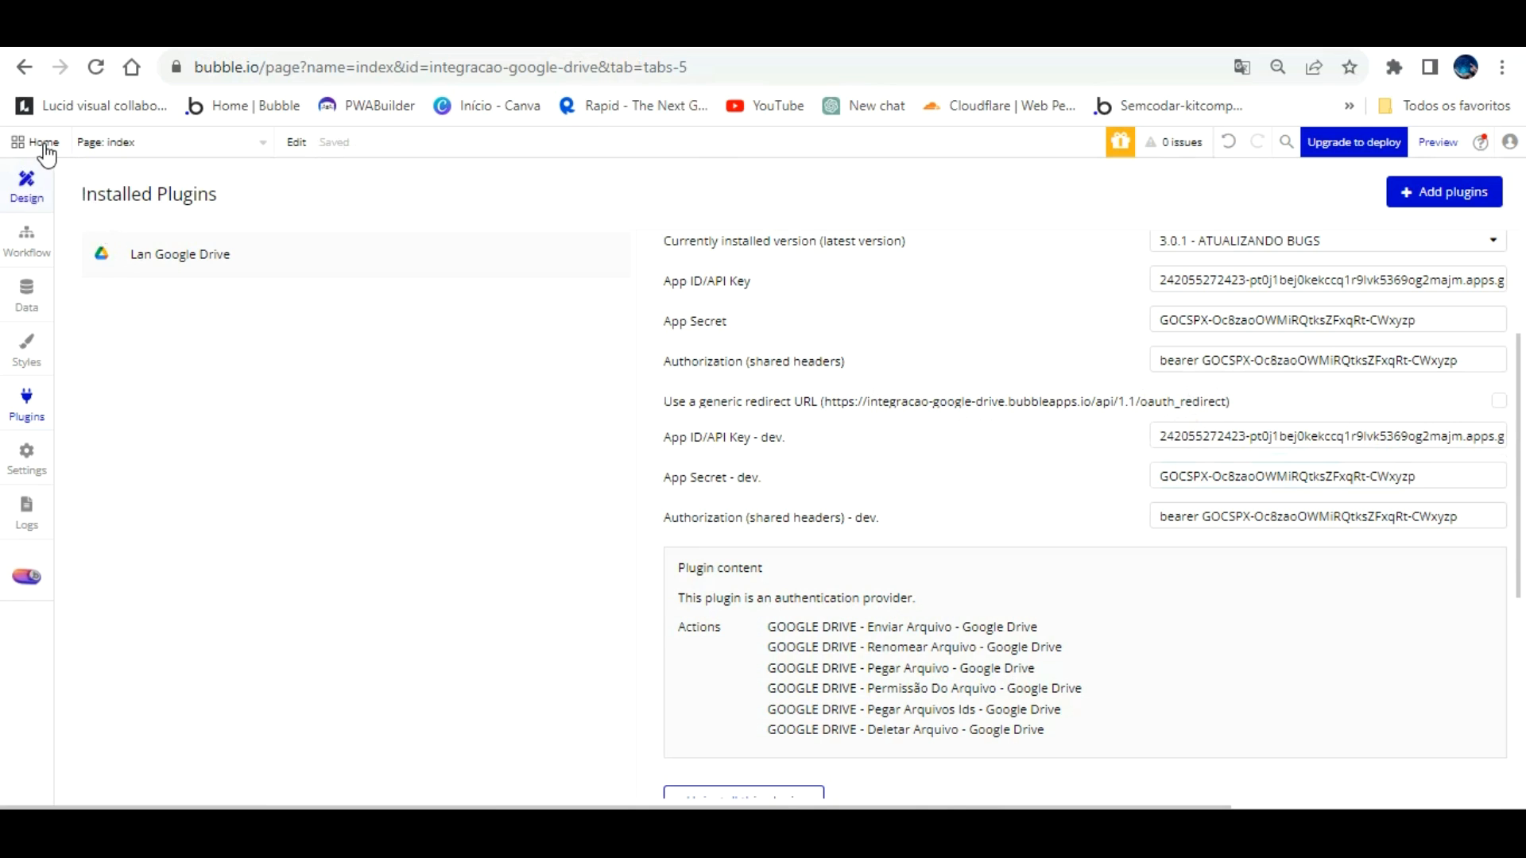
pyautogui.click(27, 181)
# Step: Make LOGIN run 'Signup/login with a social network' via GOOGLE DRIVE, then open and reload the preview
pyautogui.doubleClick(509, 363)
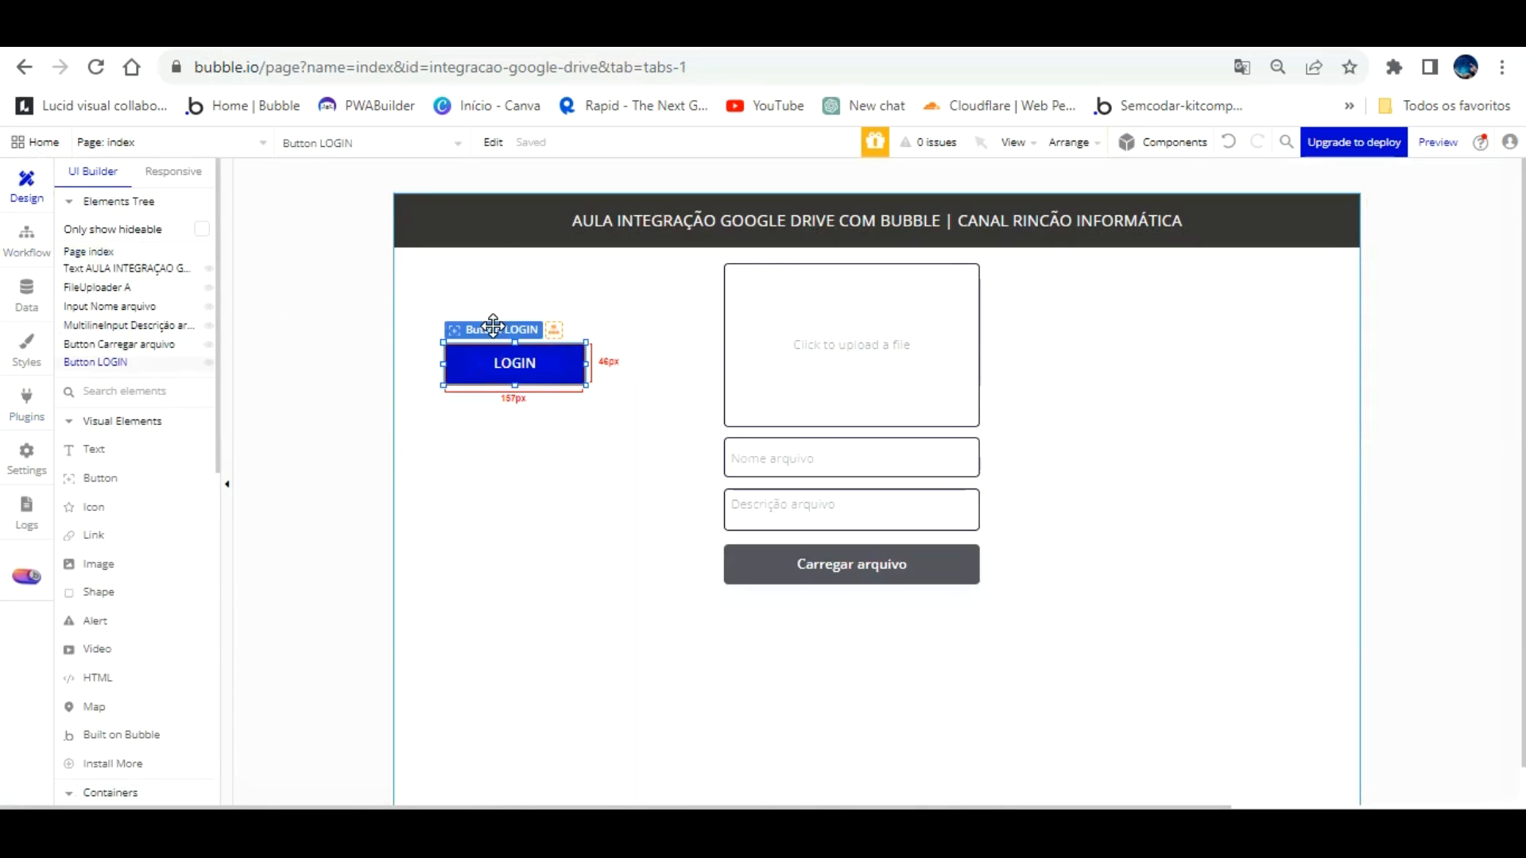
pyautogui.click(1250, 524)
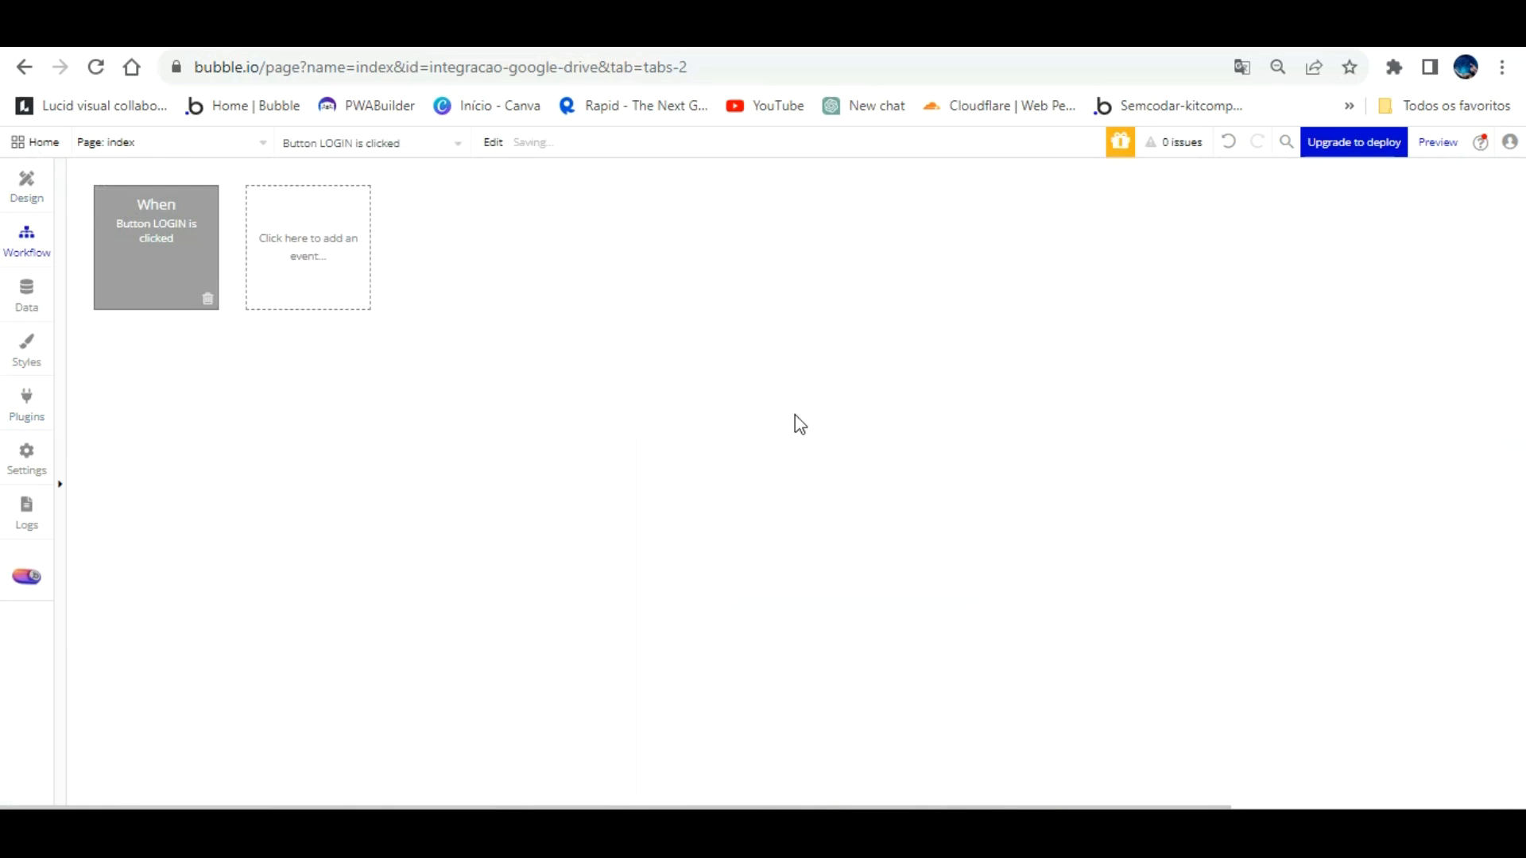
pyautogui.click(193, 359)
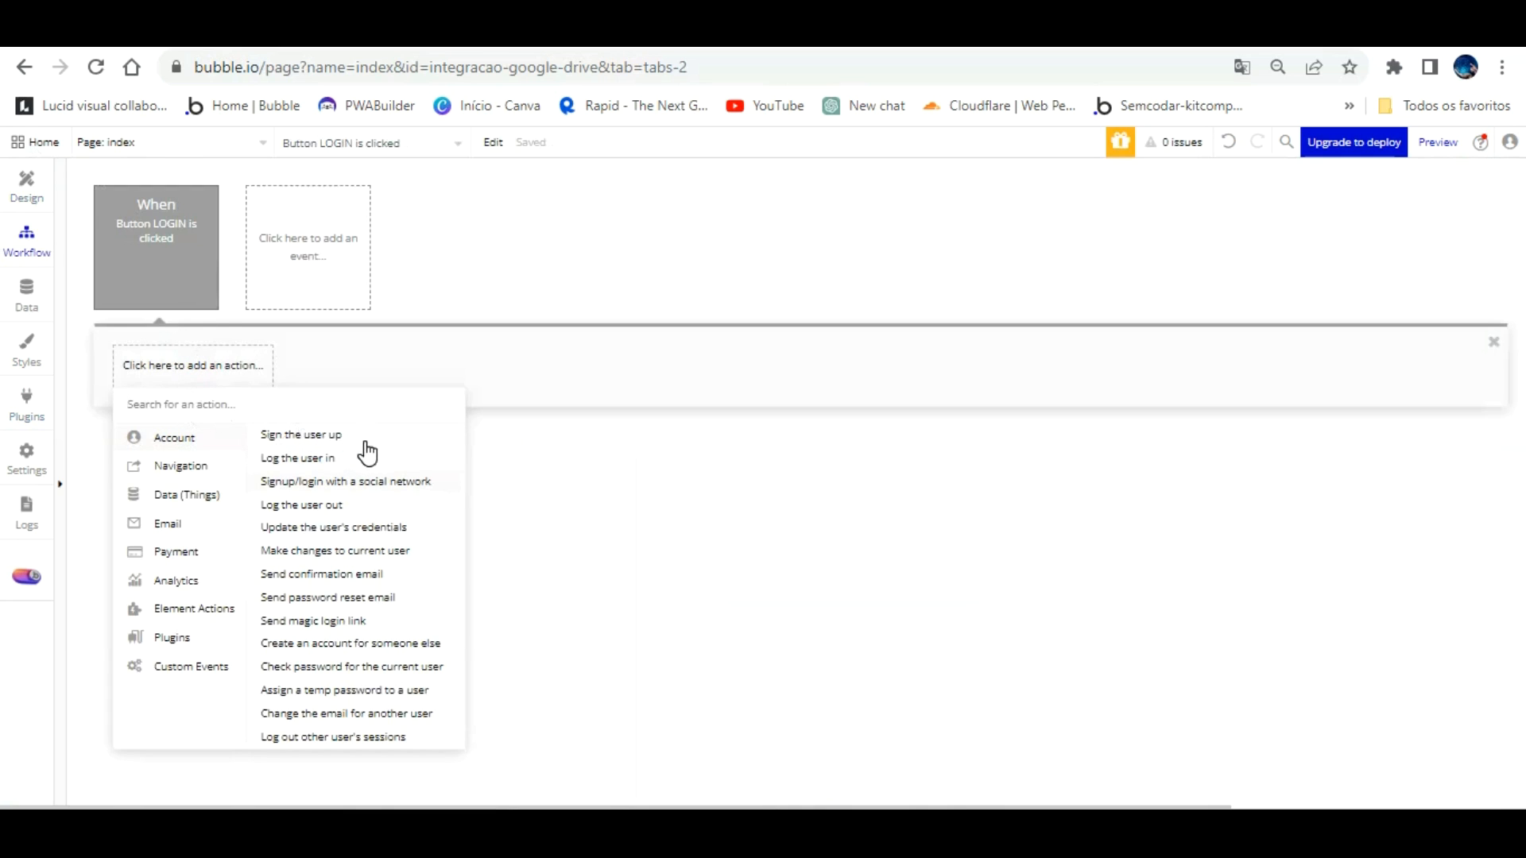
pyautogui.click(361, 481)
pyautogui.click(1270, 404)
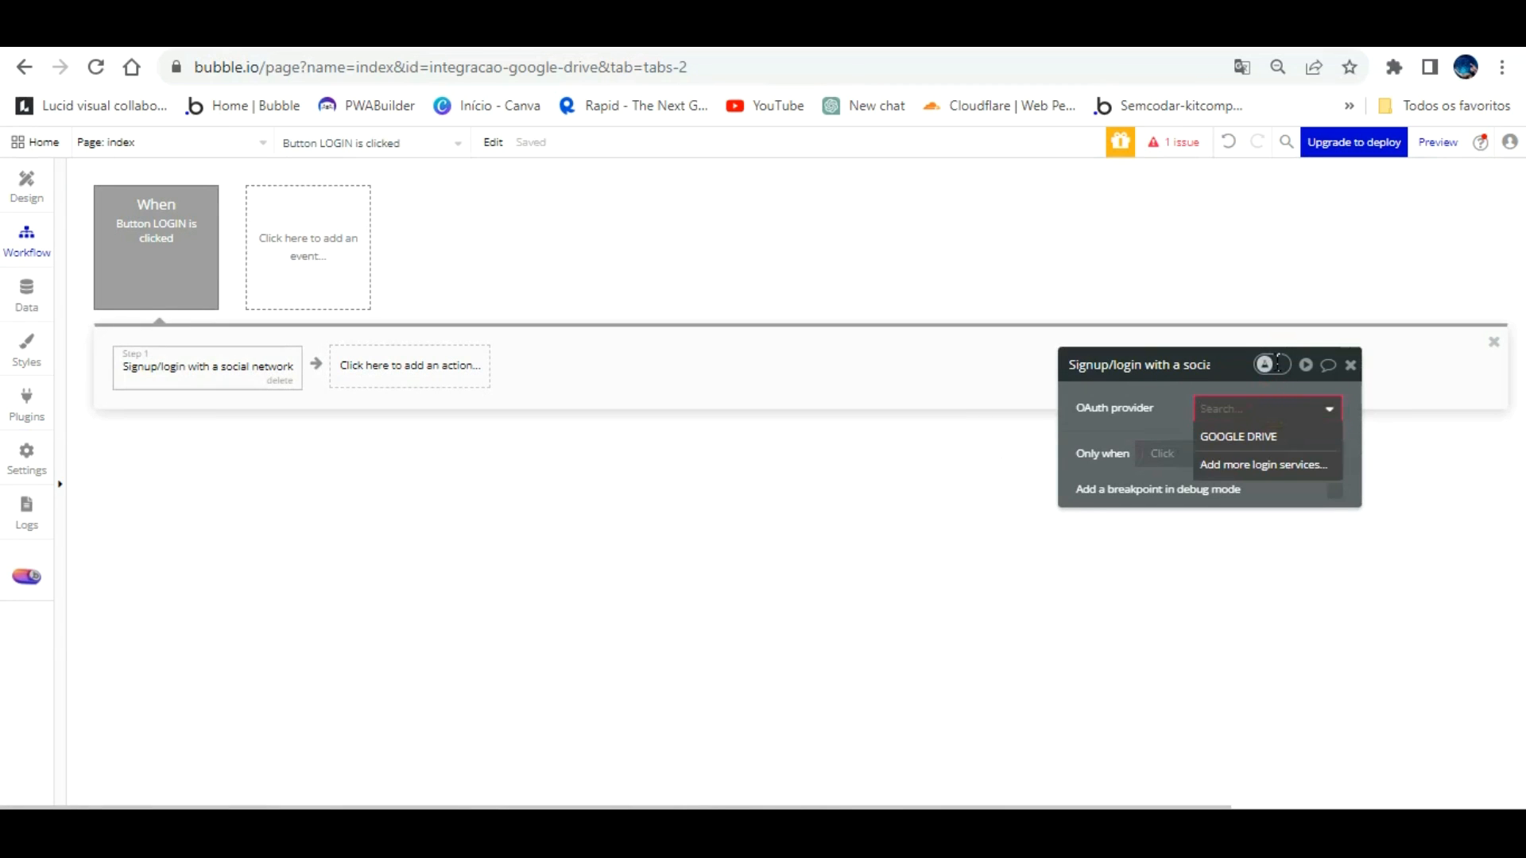
pyautogui.click(1268, 436)
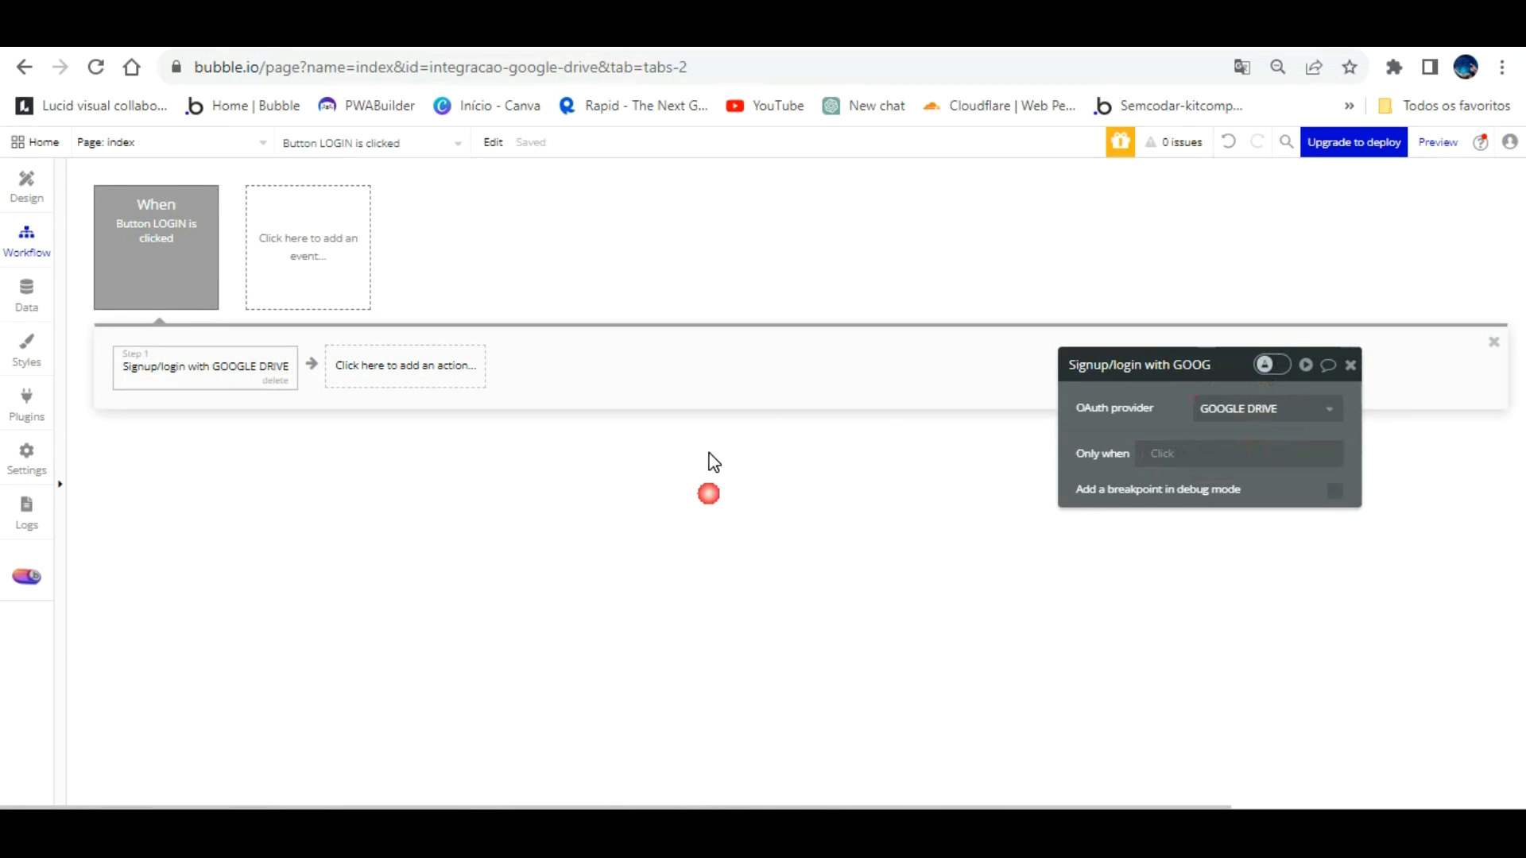
pyautogui.click(763, 32)
pyautogui.click(855, 146)
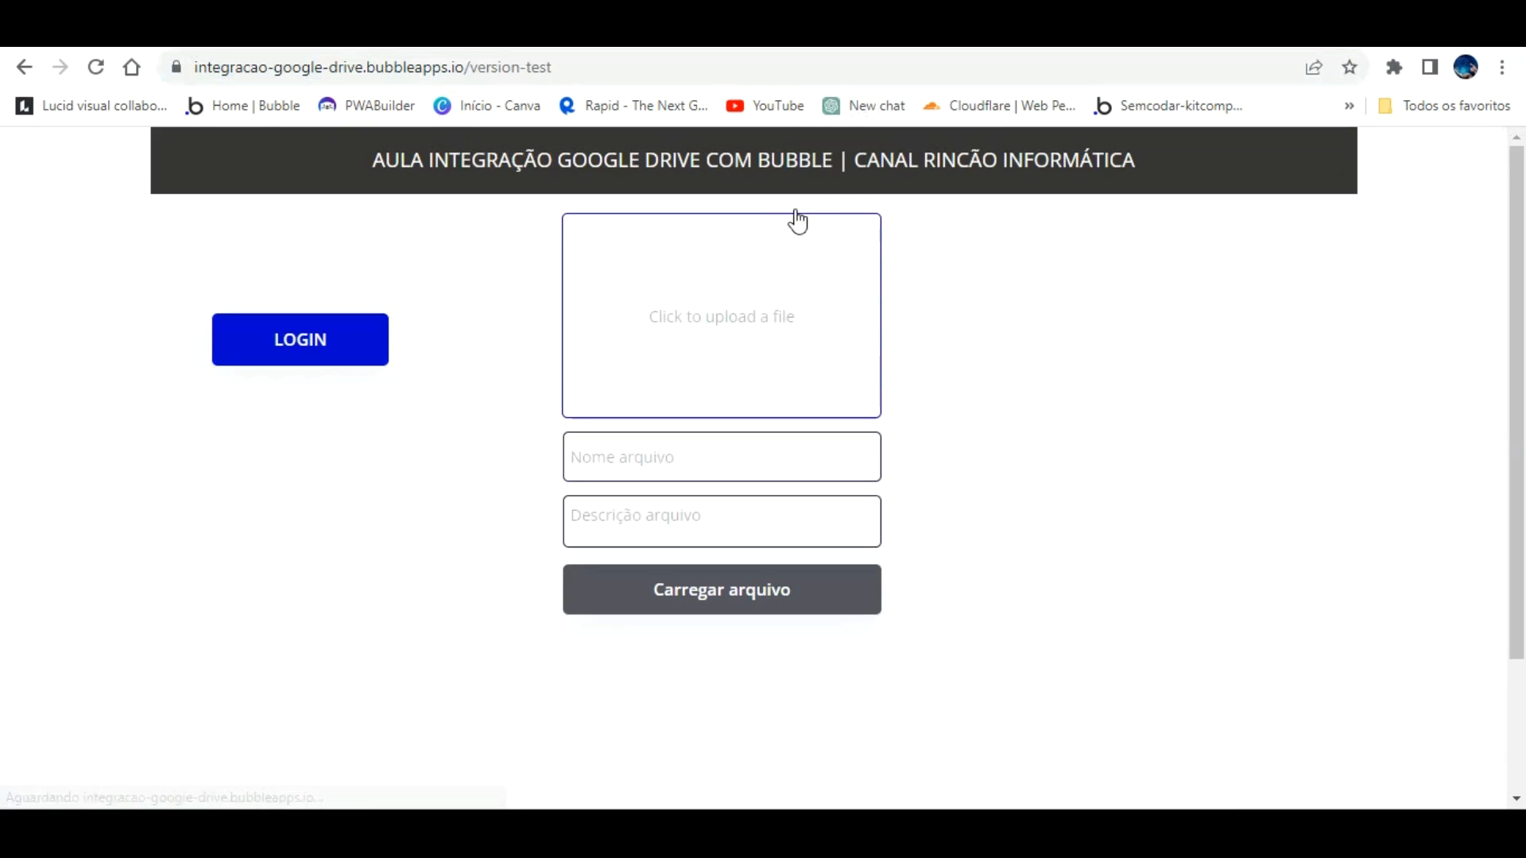
# Step: Try the preview's LOGIN with the first Google account, which ends in Erro 403: access_denied
pyautogui.click(305, 352)
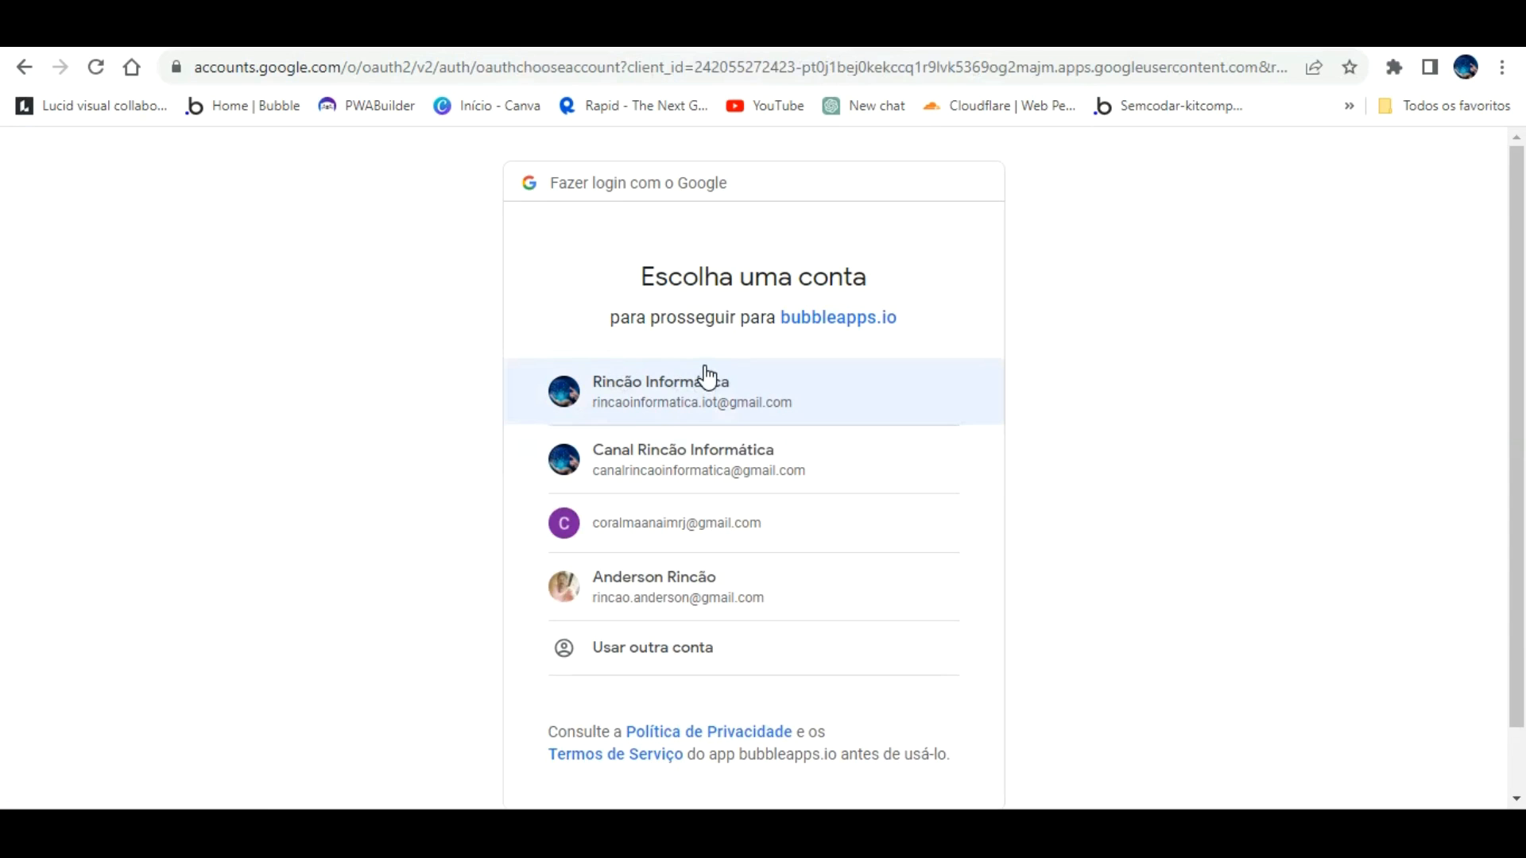
pyautogui.click(680, 373)
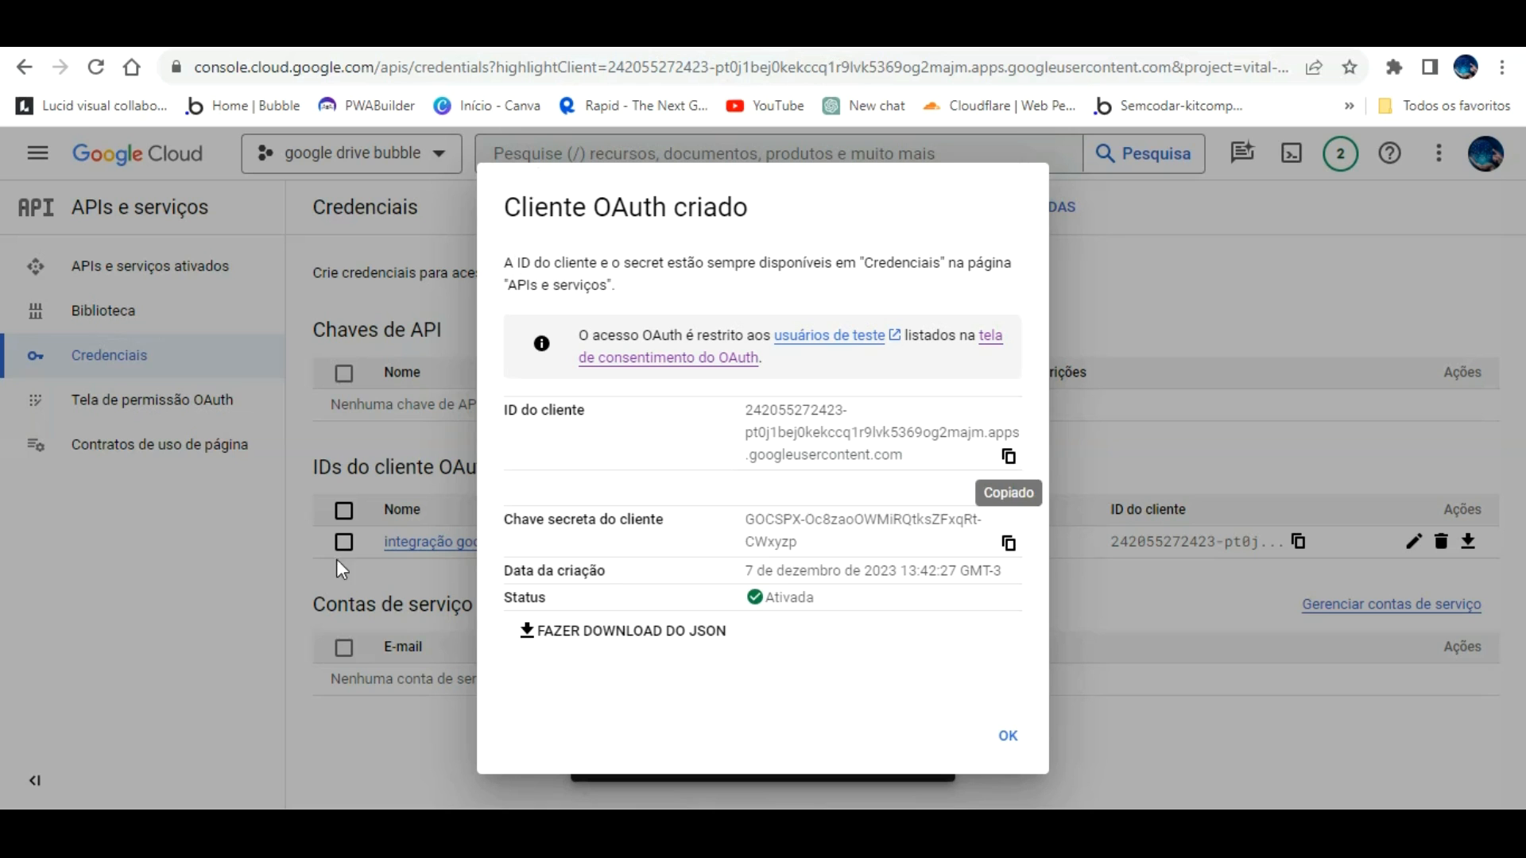
# Step: Dismiss the OAuth client created notices and review the web client's settings
pyautogui.click(262, 590)
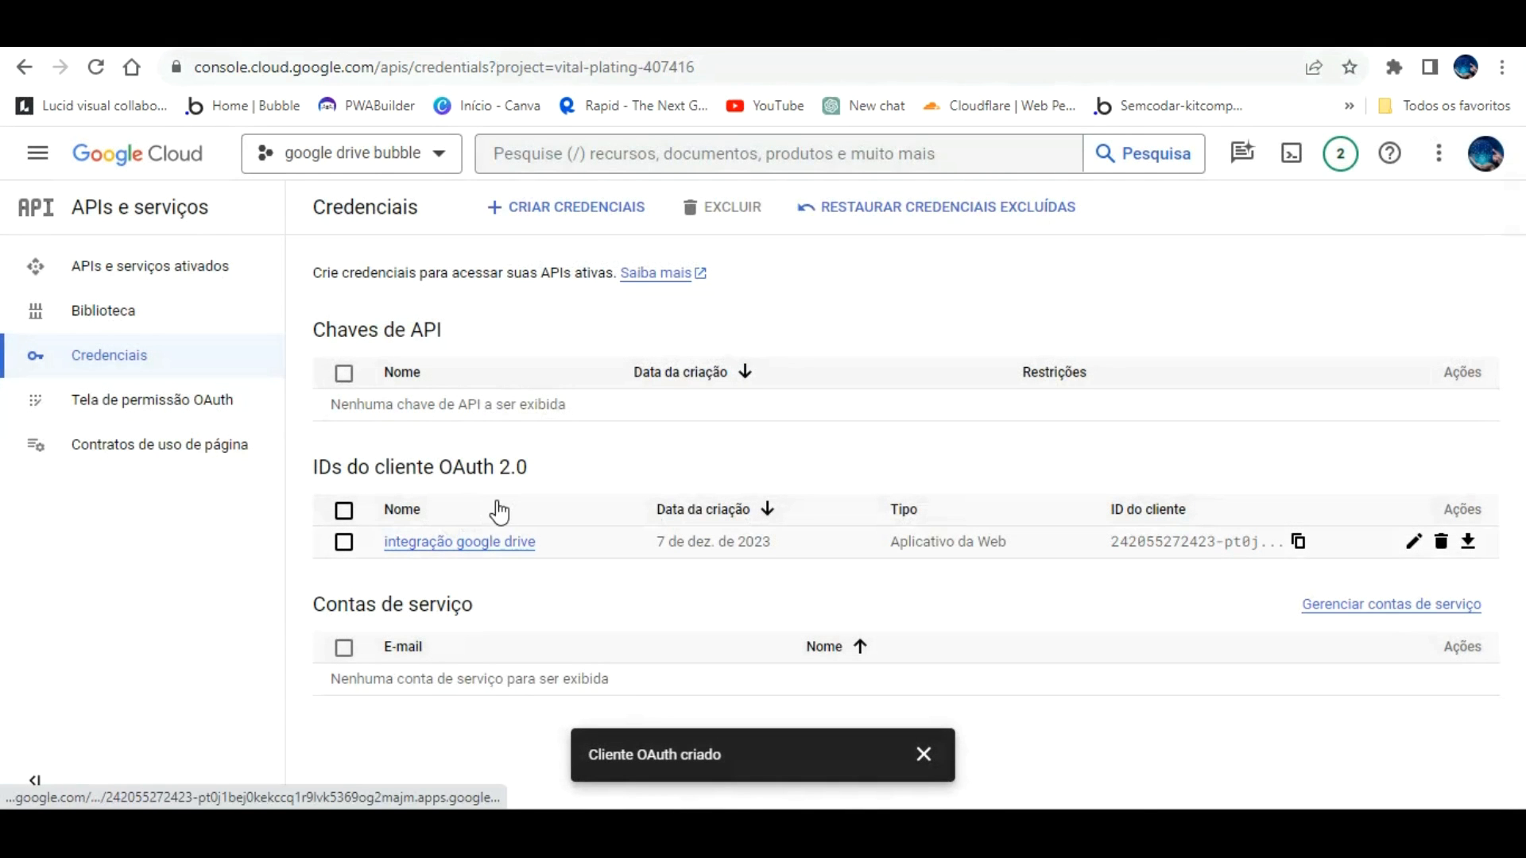
pyautogui.click(1413, 541)
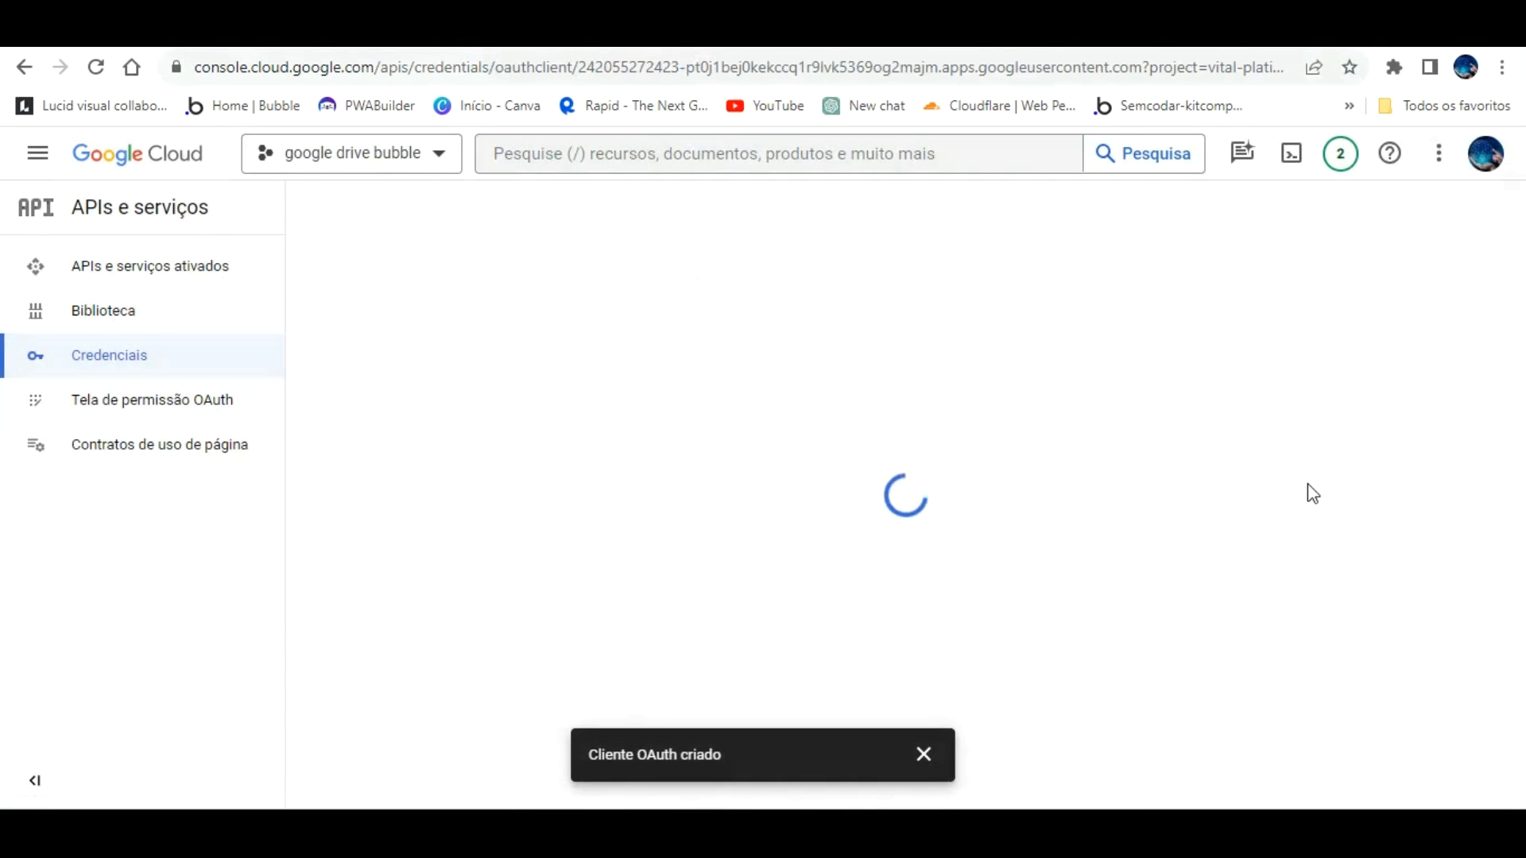
pyautogui.scroll(-5, 732, 510)
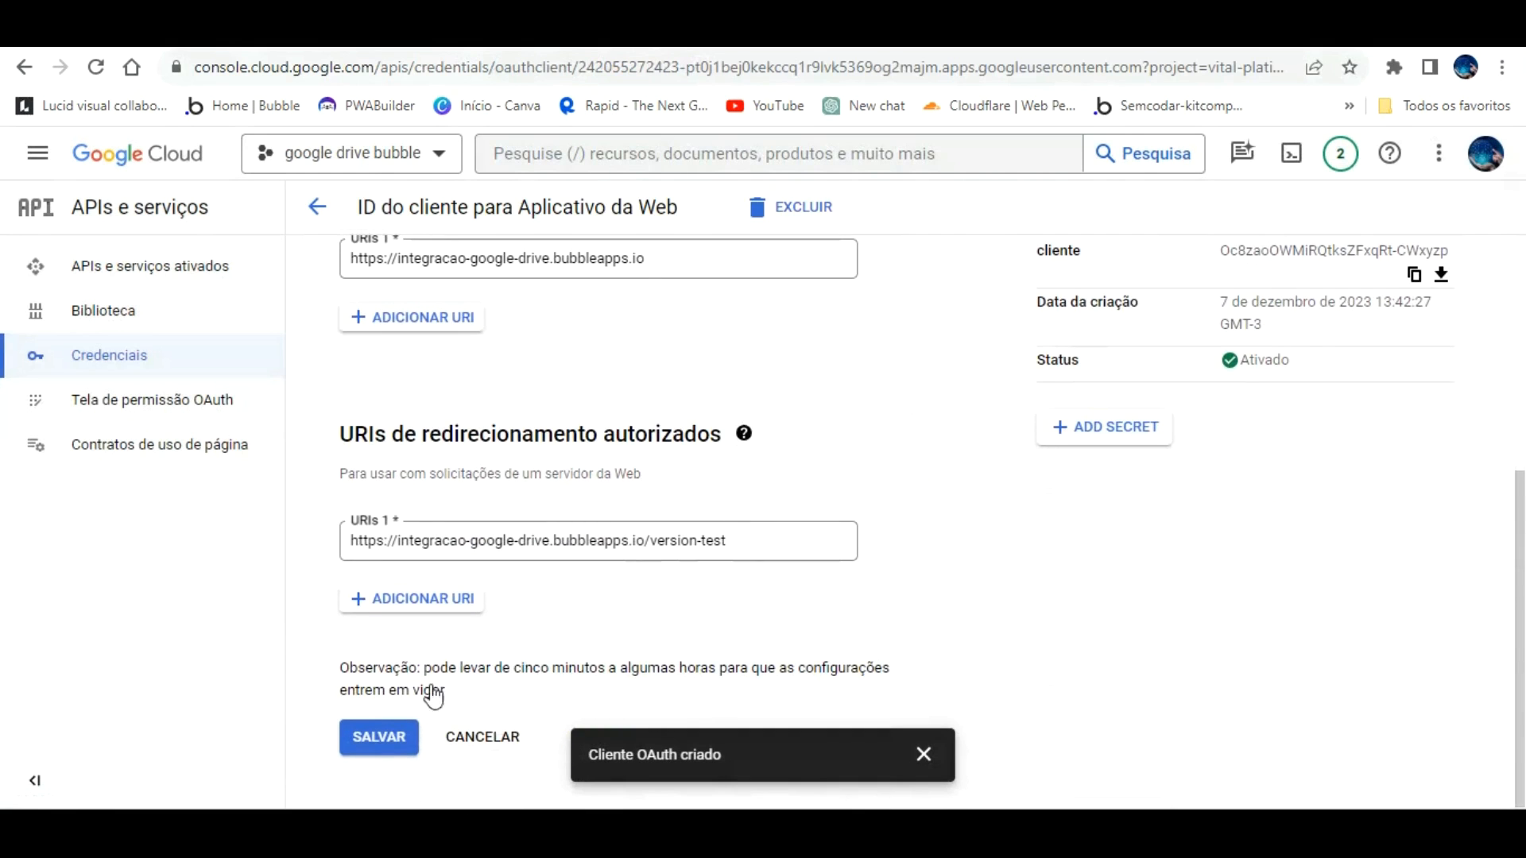
pyautogui.scroll(3, 451, 682)
pyautogui.scroll(1, 451, 682)
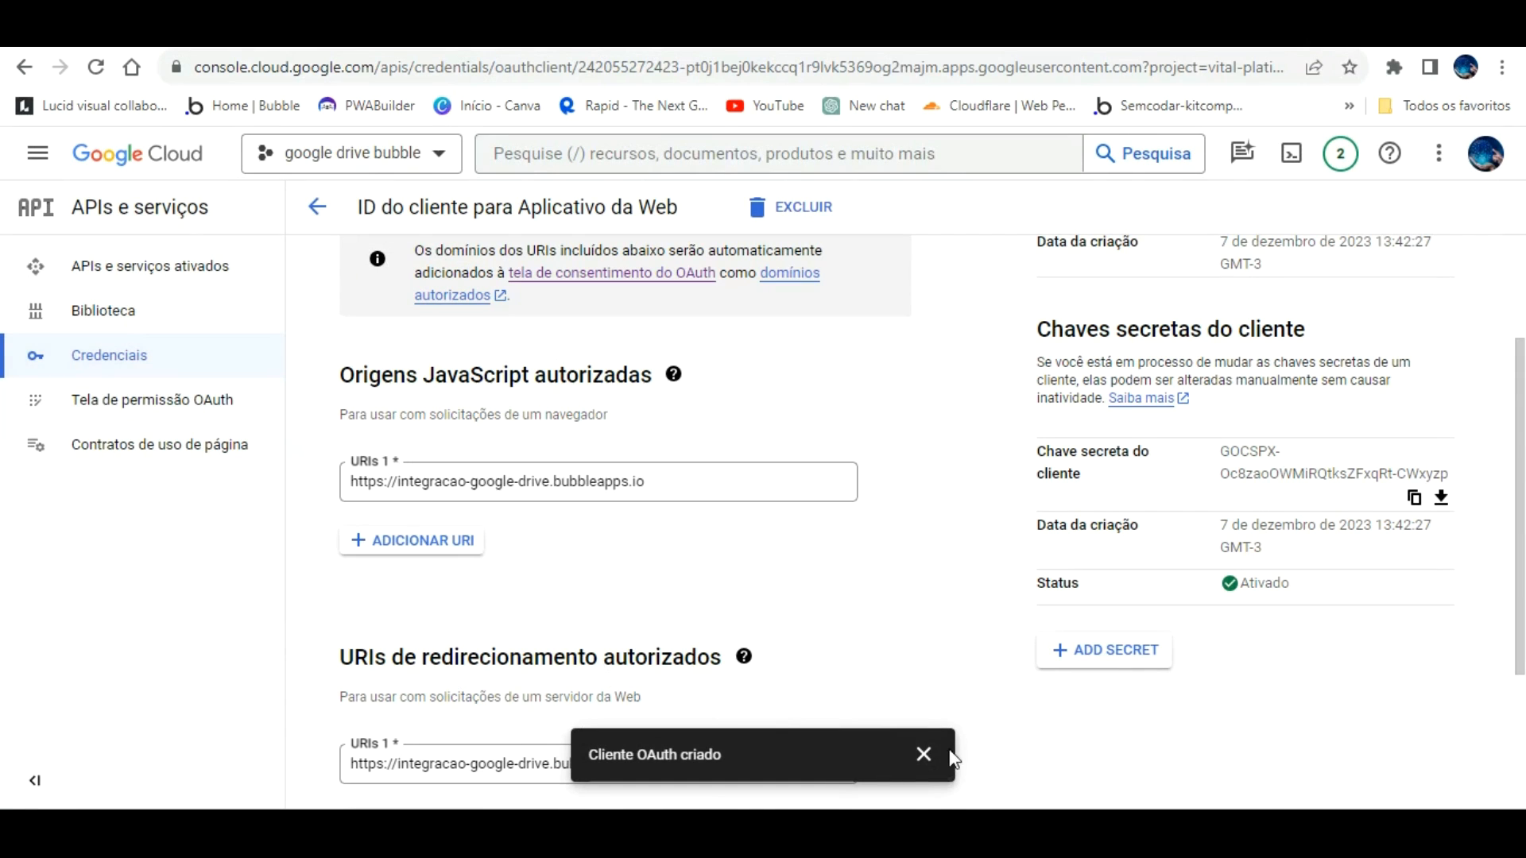
pyautogui.click(924, 753)
pyautogui.scroll(3, 940, 655)
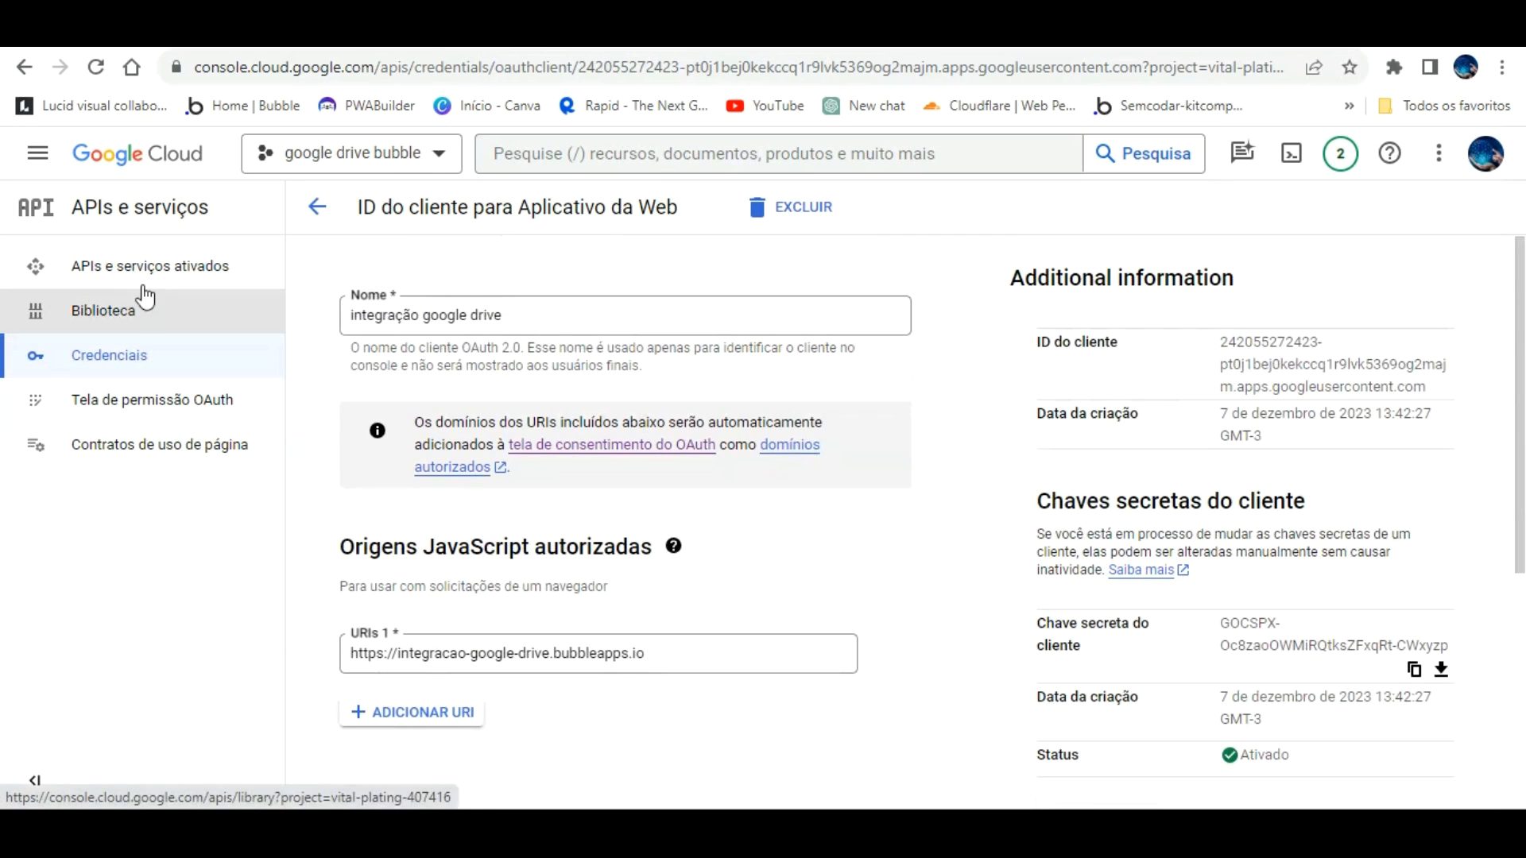
# Step: Add the developer's Gmail address as a test user on the OAuth consent screen and save
pyautogui.click(153, 399)
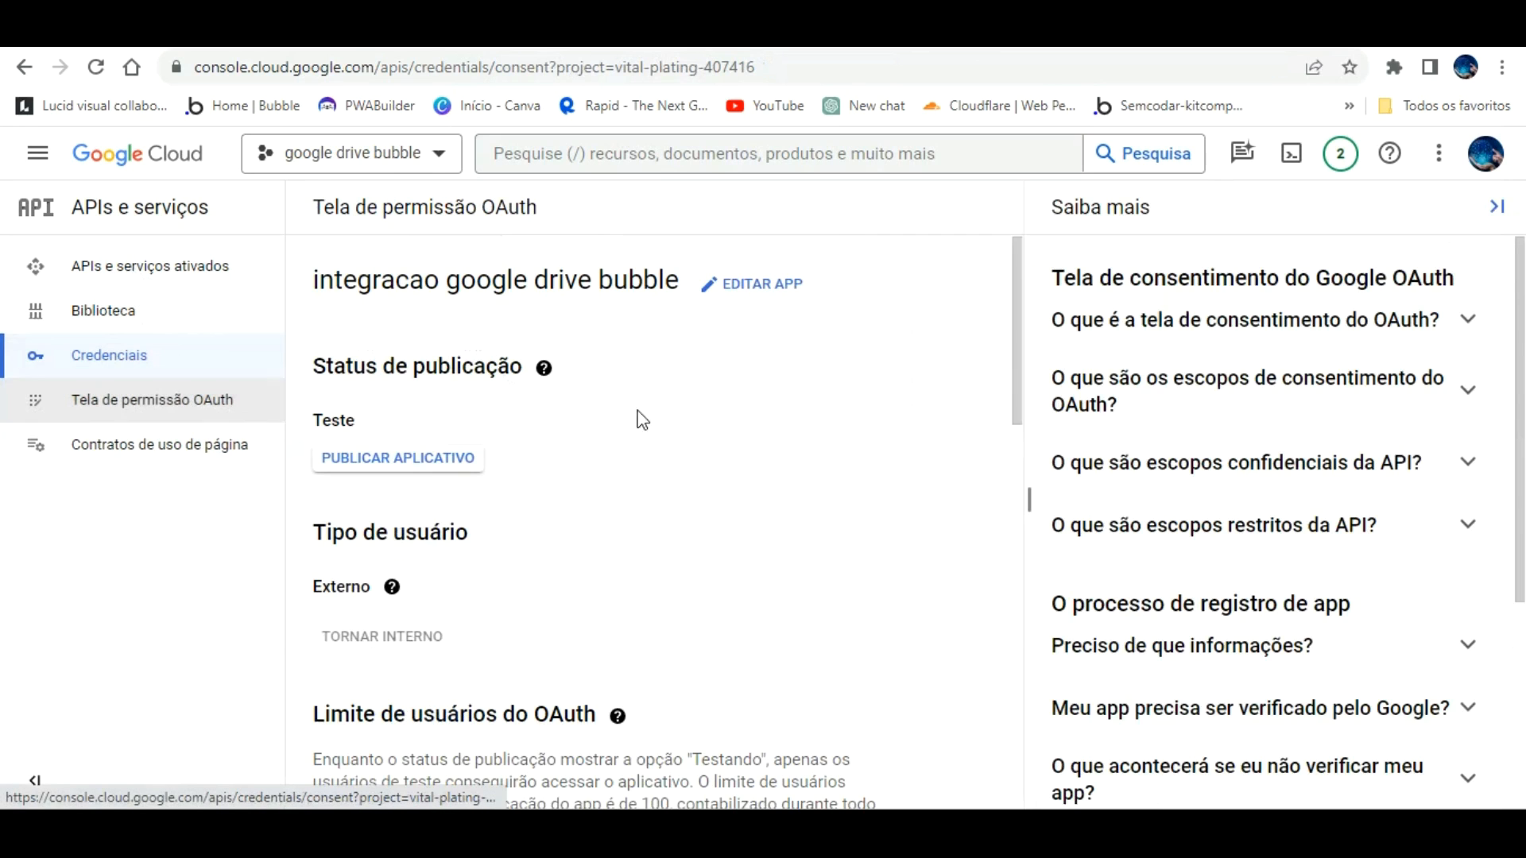
pyautogui.moveTo(393, 592)
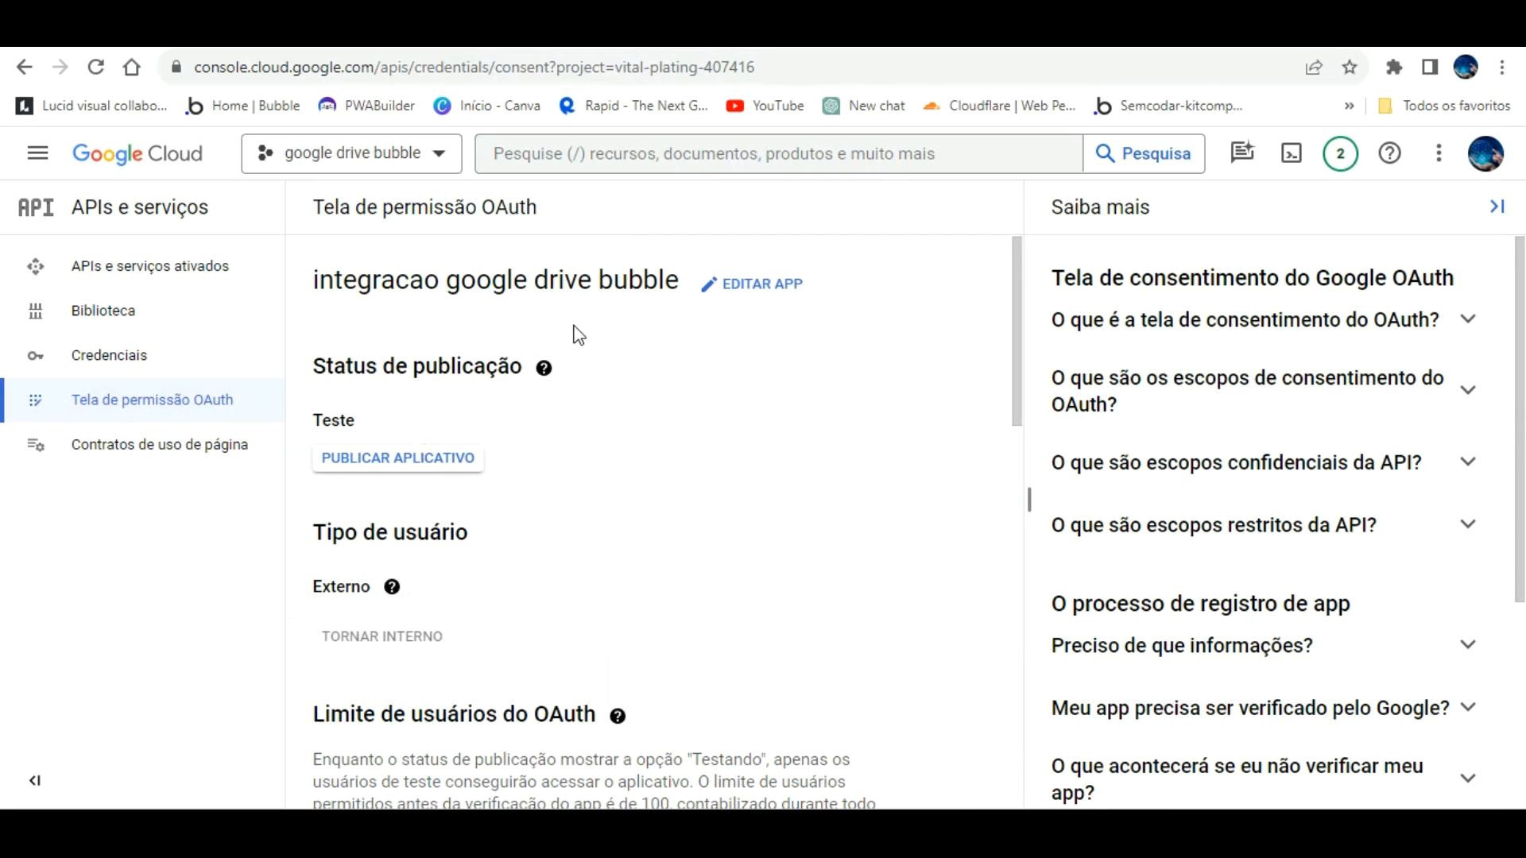
pyautogui.scroll(-4, 668, 307)
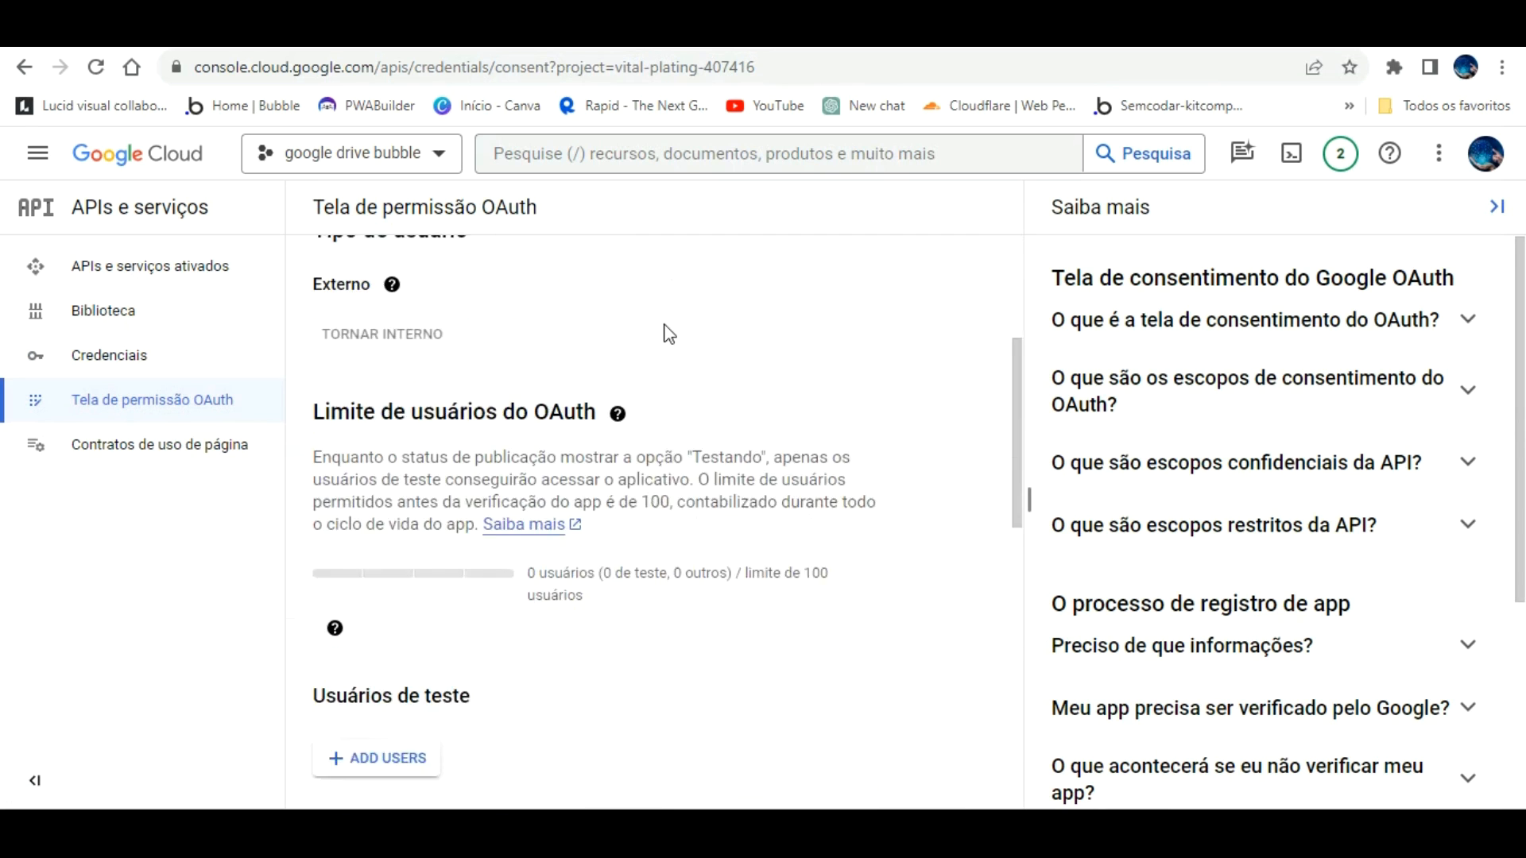
pyautogui.scroll(-3, 594, 506)
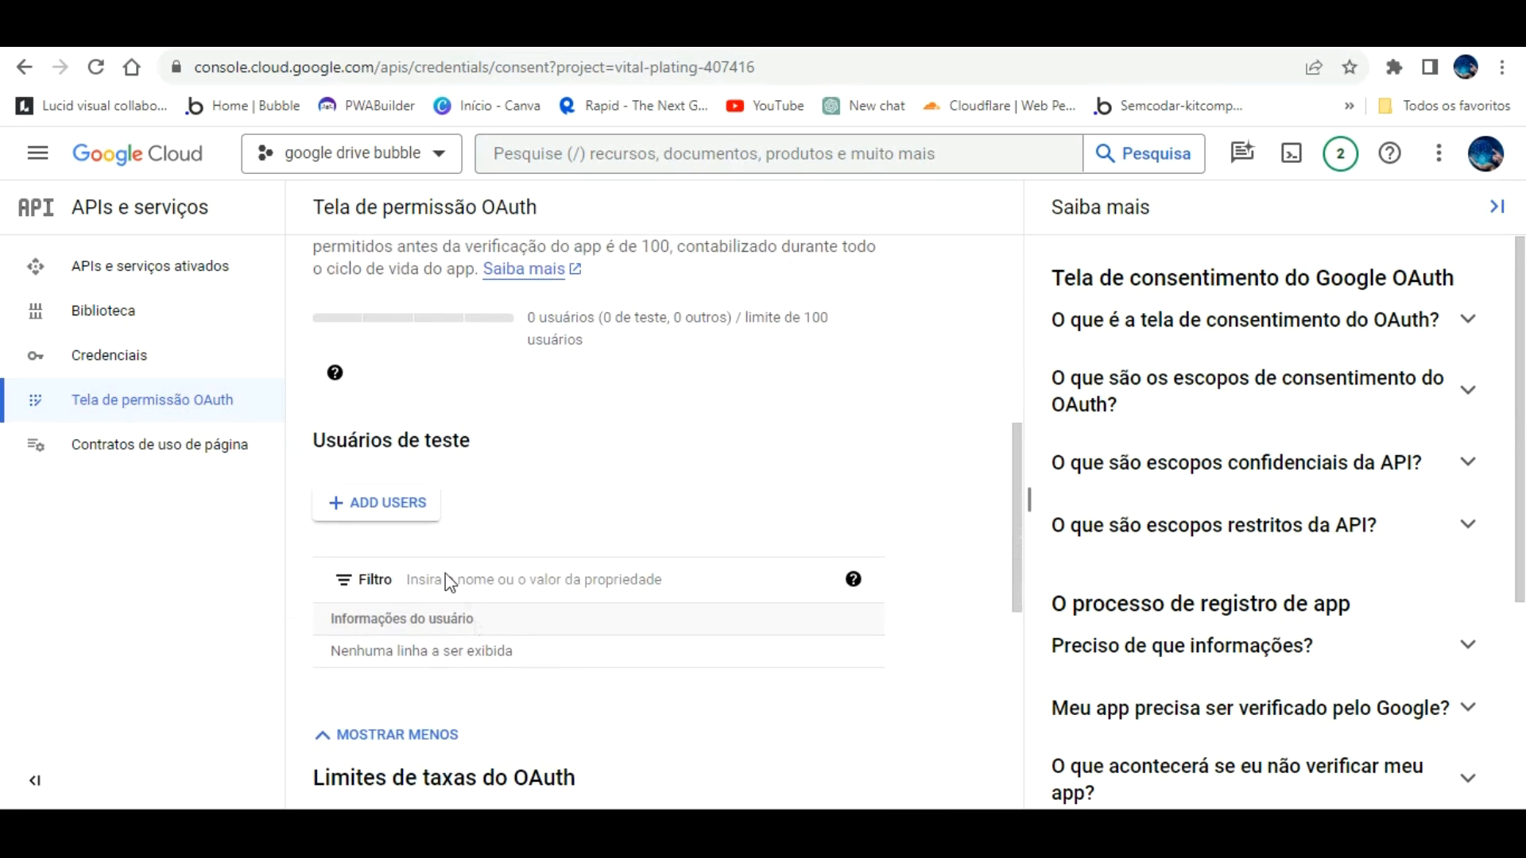
pyautogui.click(409, 503)
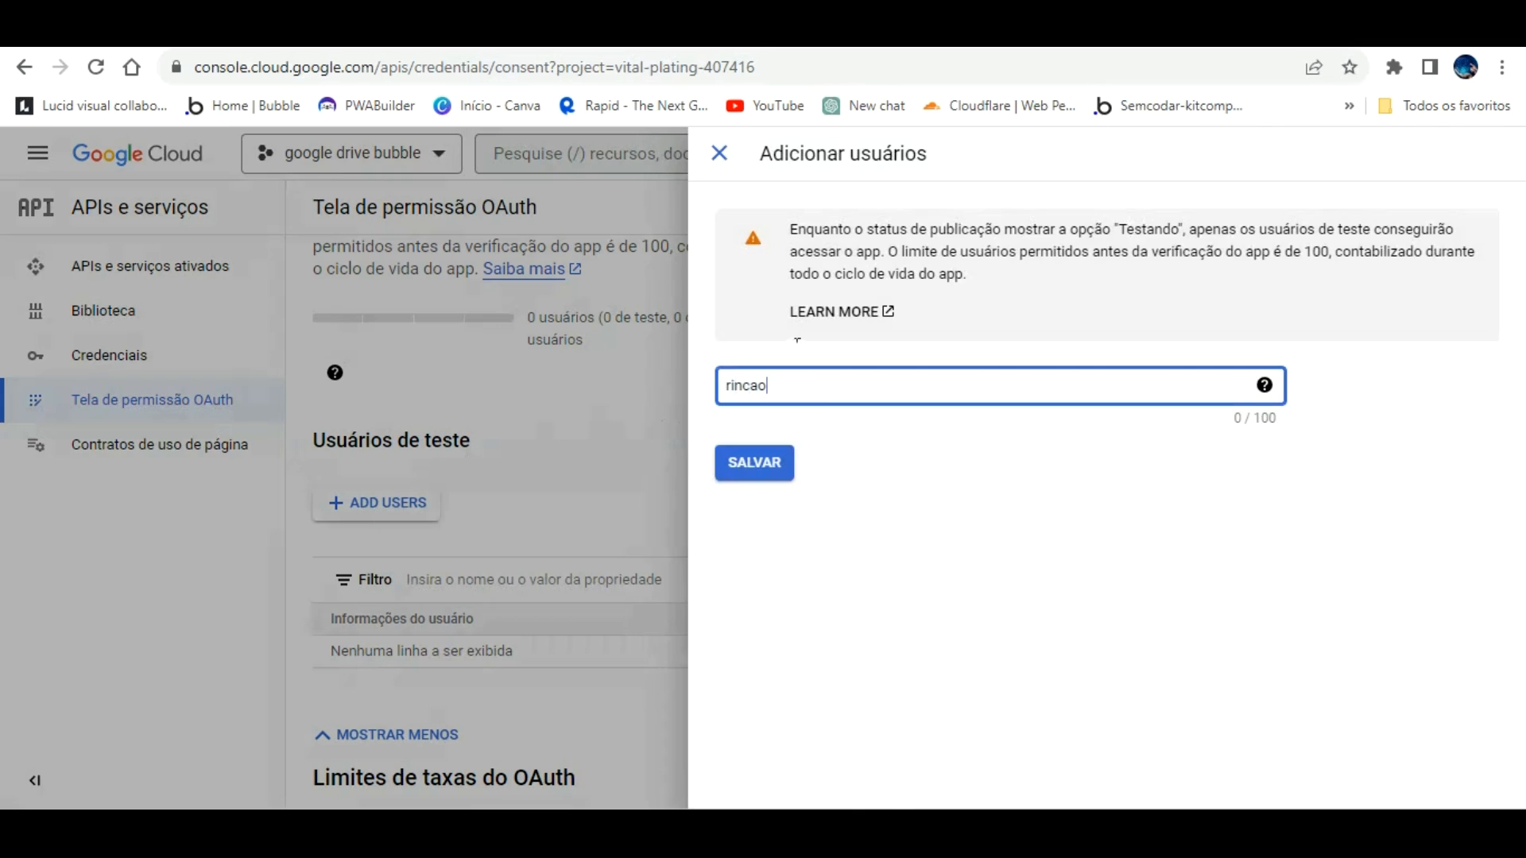
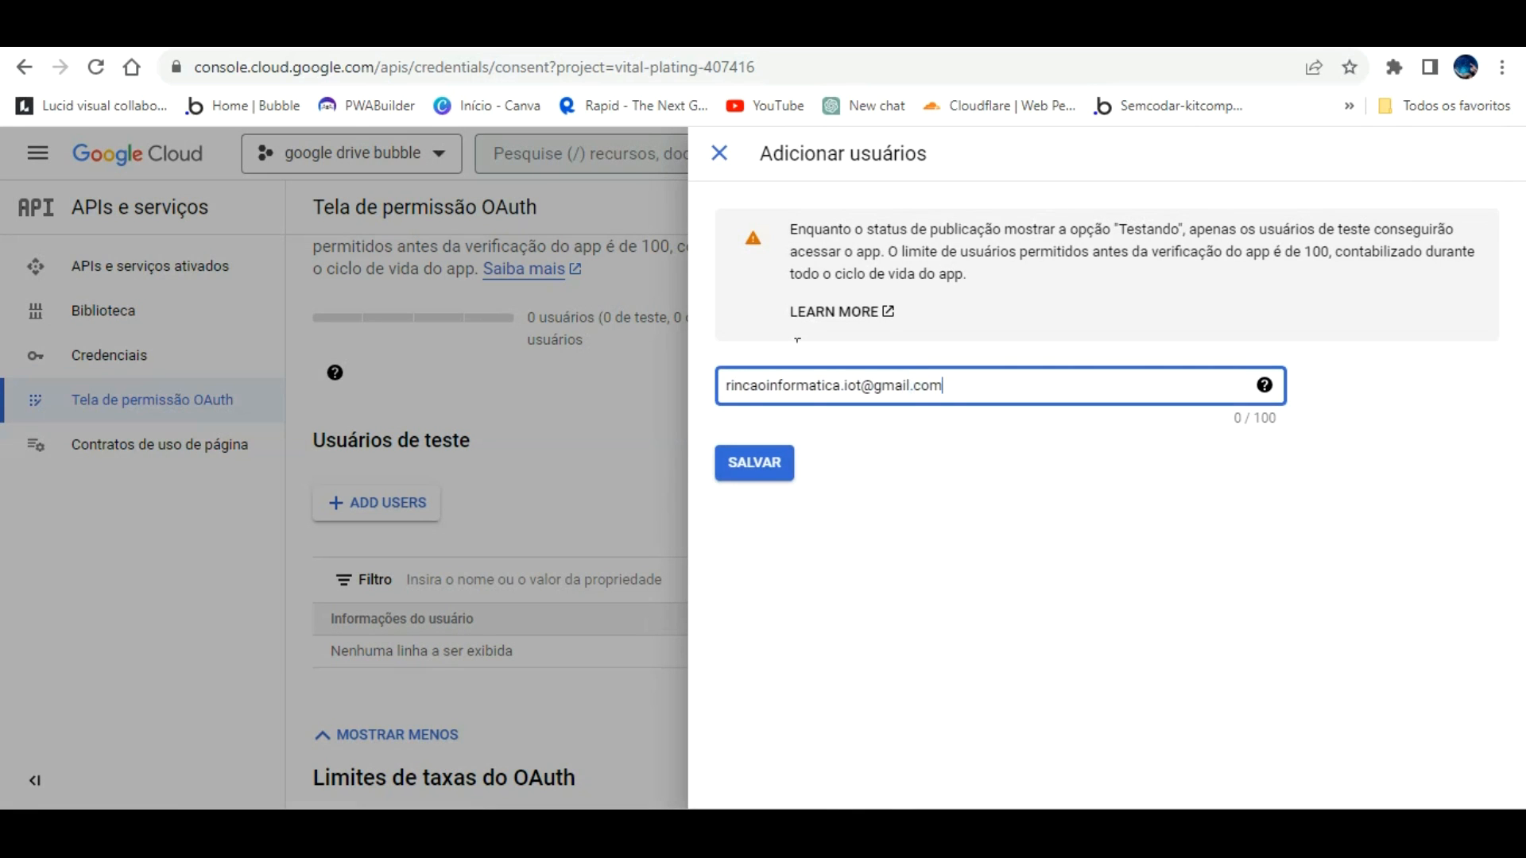
pyautogui.click(775, 433)
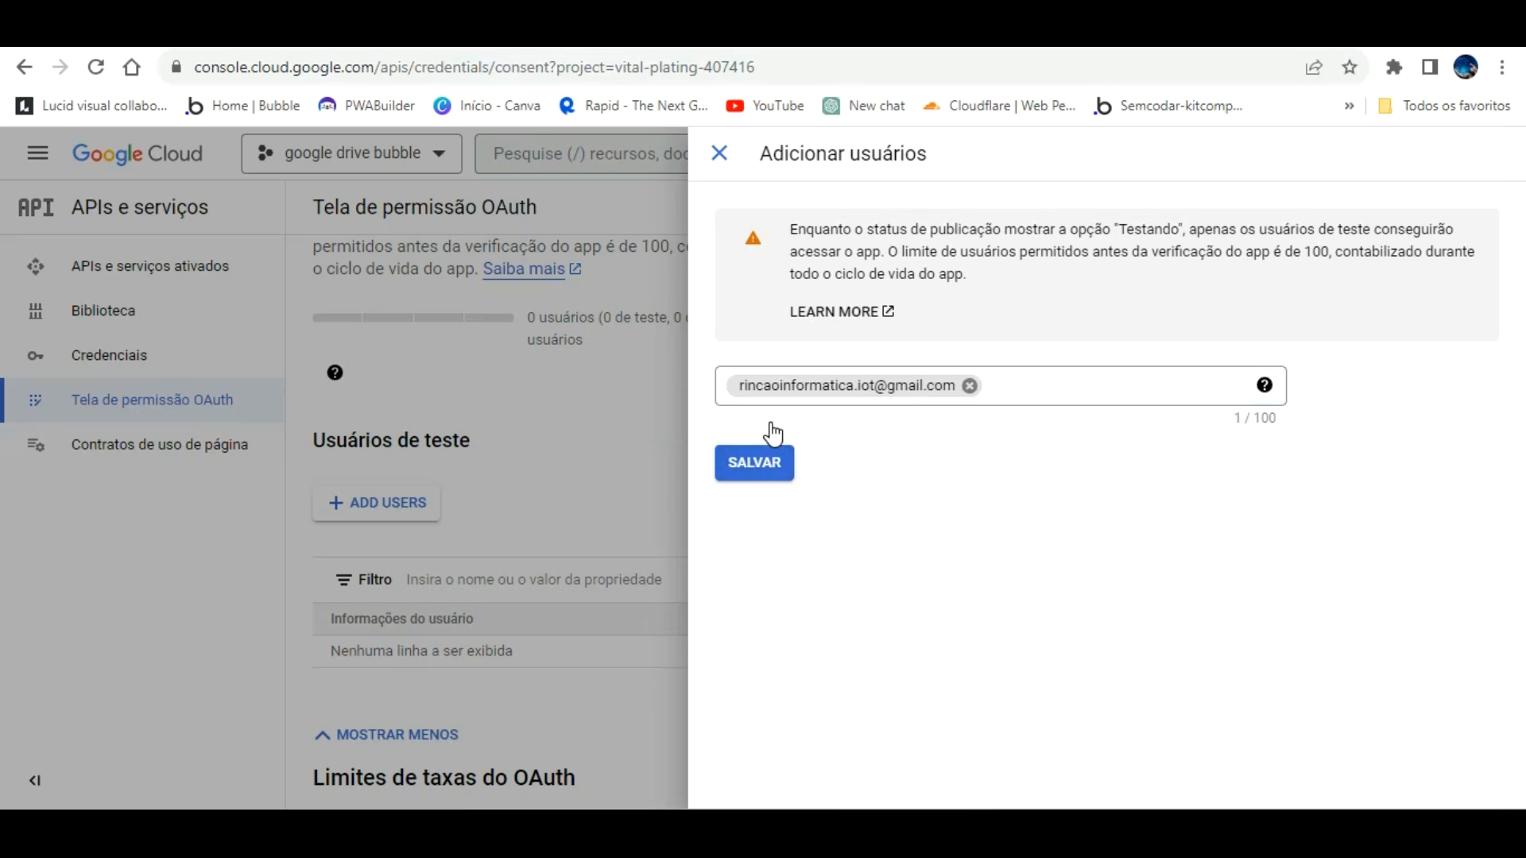
pyautogui.click(771, 429)
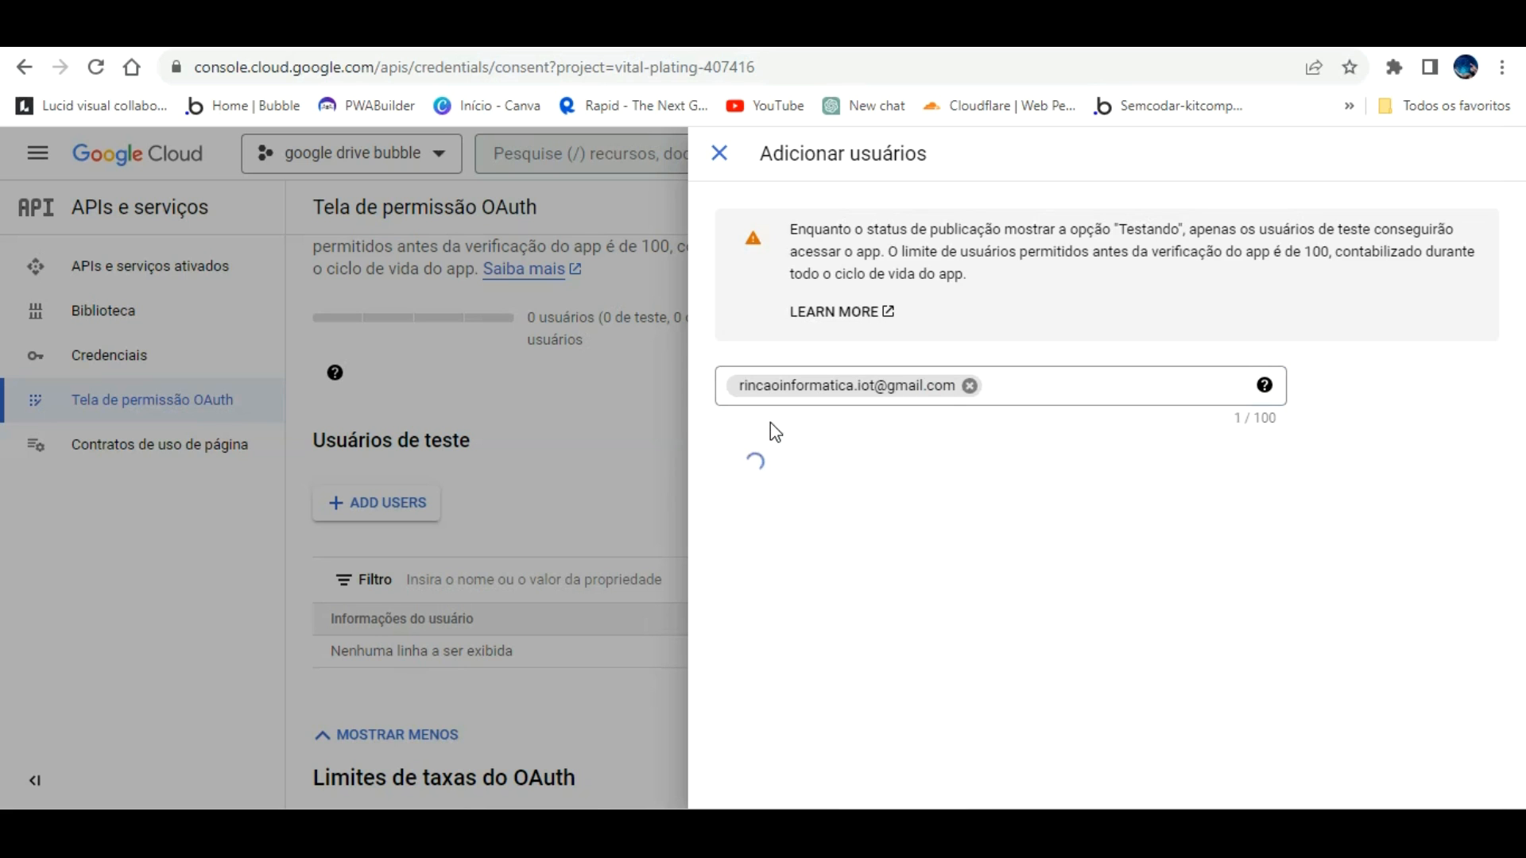
pyautogui.scroll(-7, 681, 453)
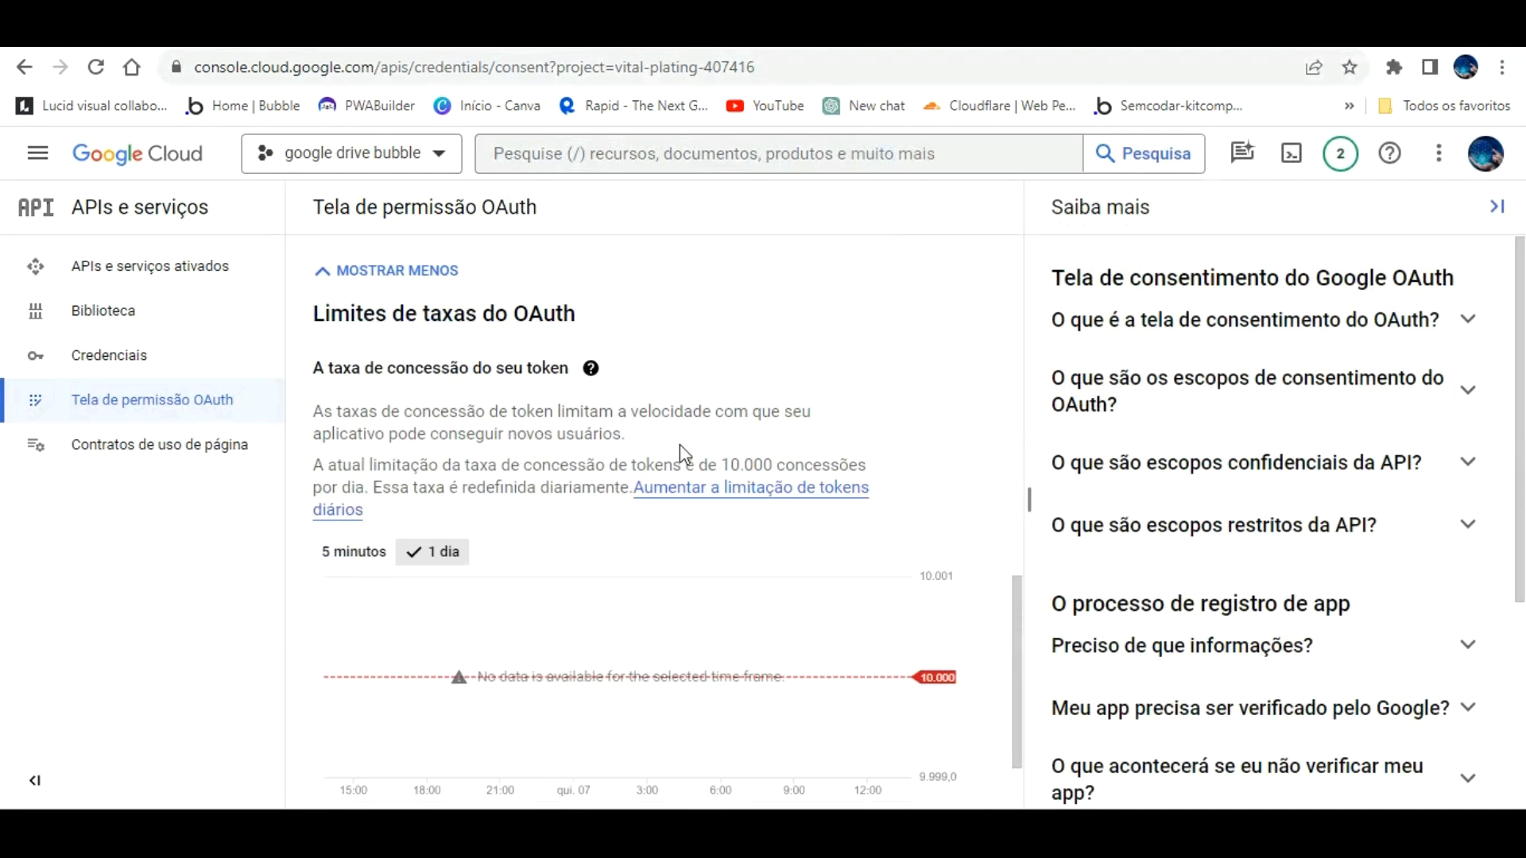
pyautogui.scroll(7, 681, 453)
pyautogui.scroll(7, 684, 453)
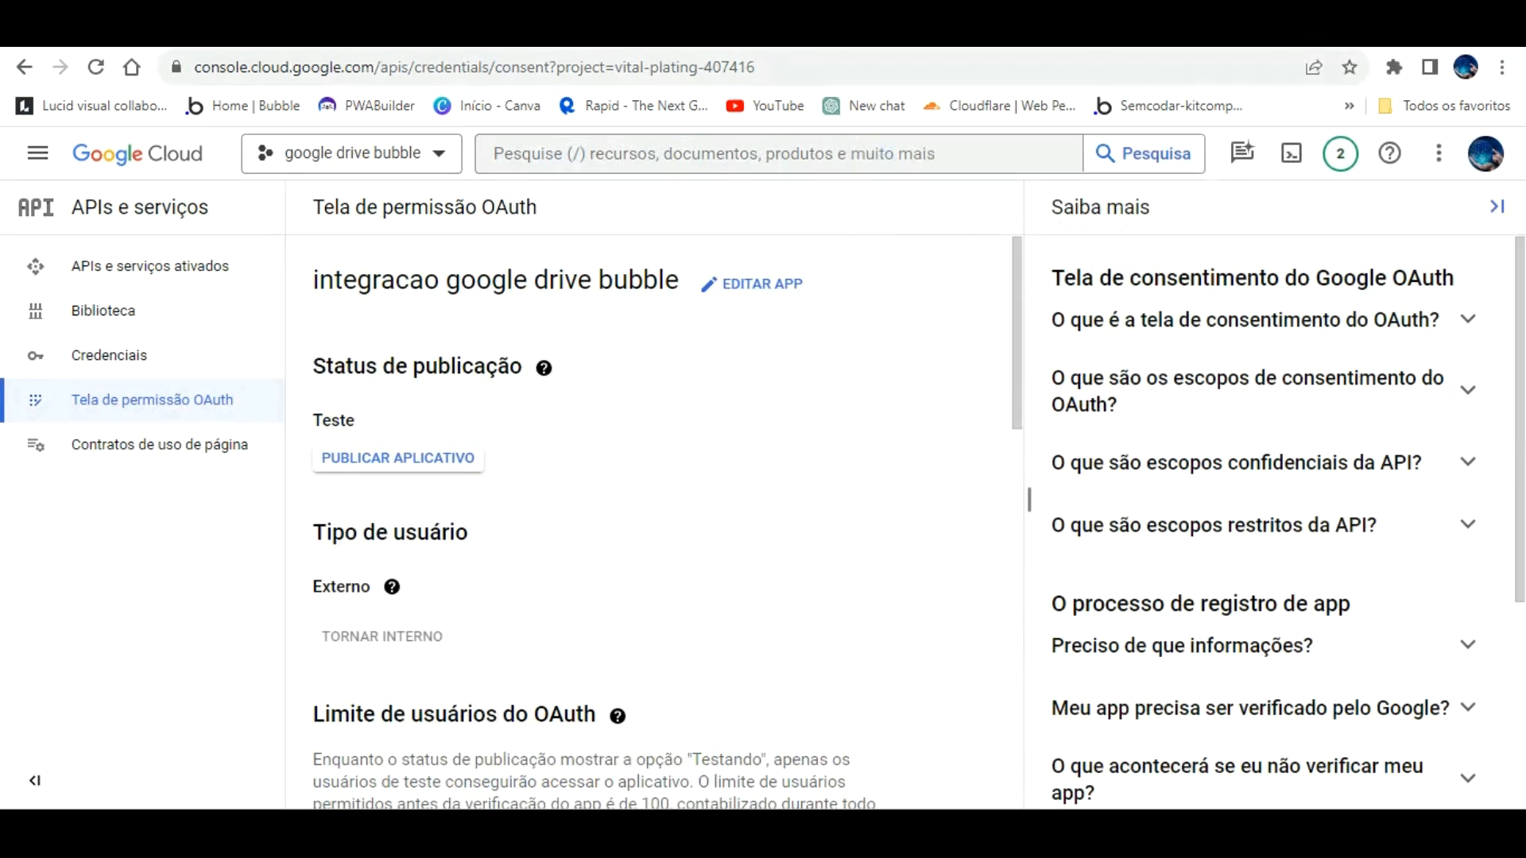
pyautogui.click(24, 68)
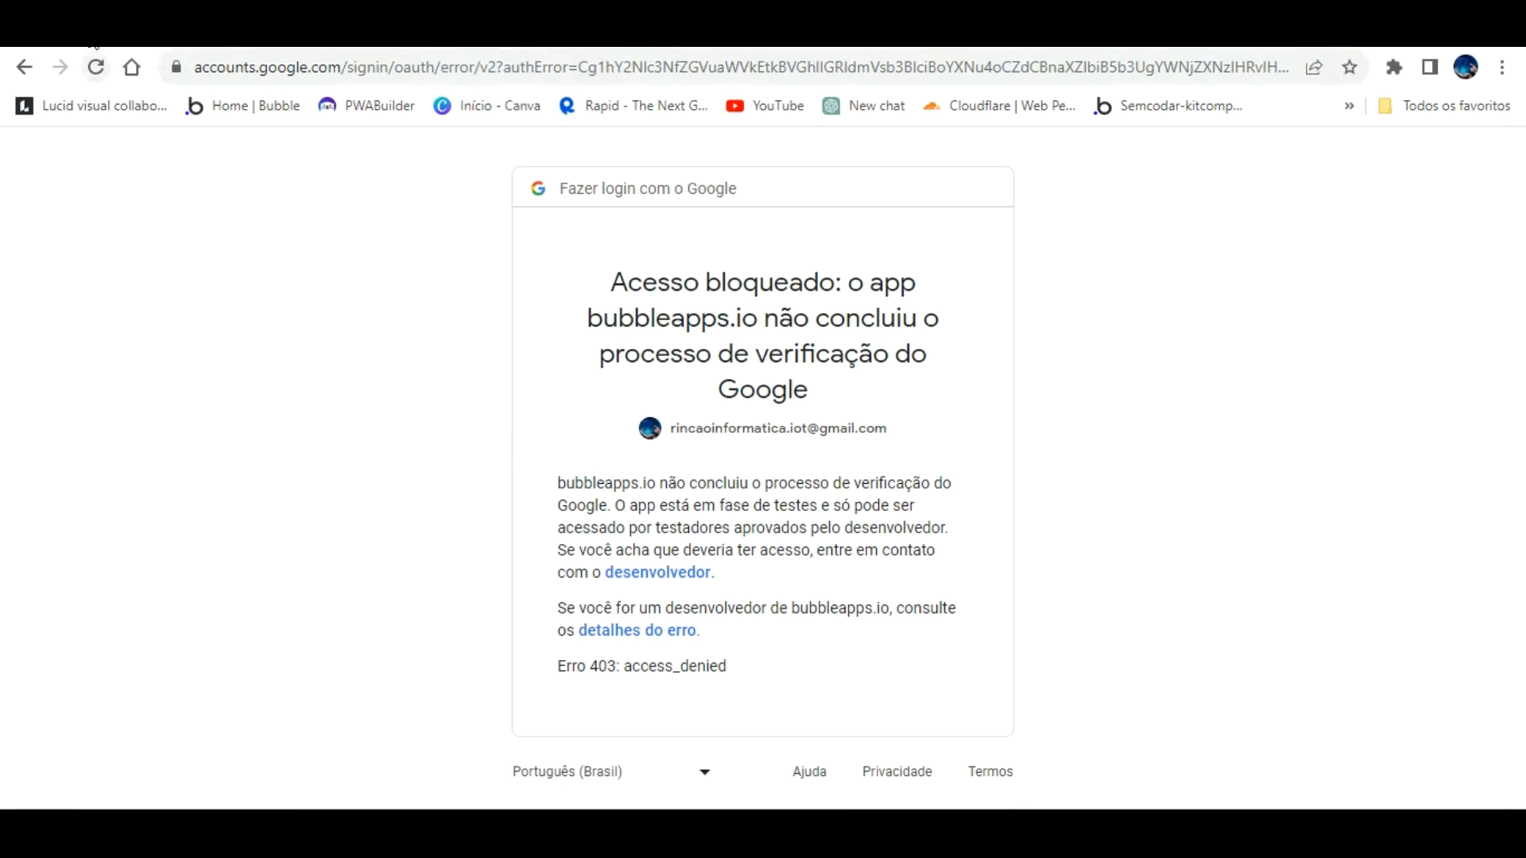
# Step: Go back from Acesso bloqueado and choose the first account again for bubbleapps.io
pyautogui.click(30, 68)
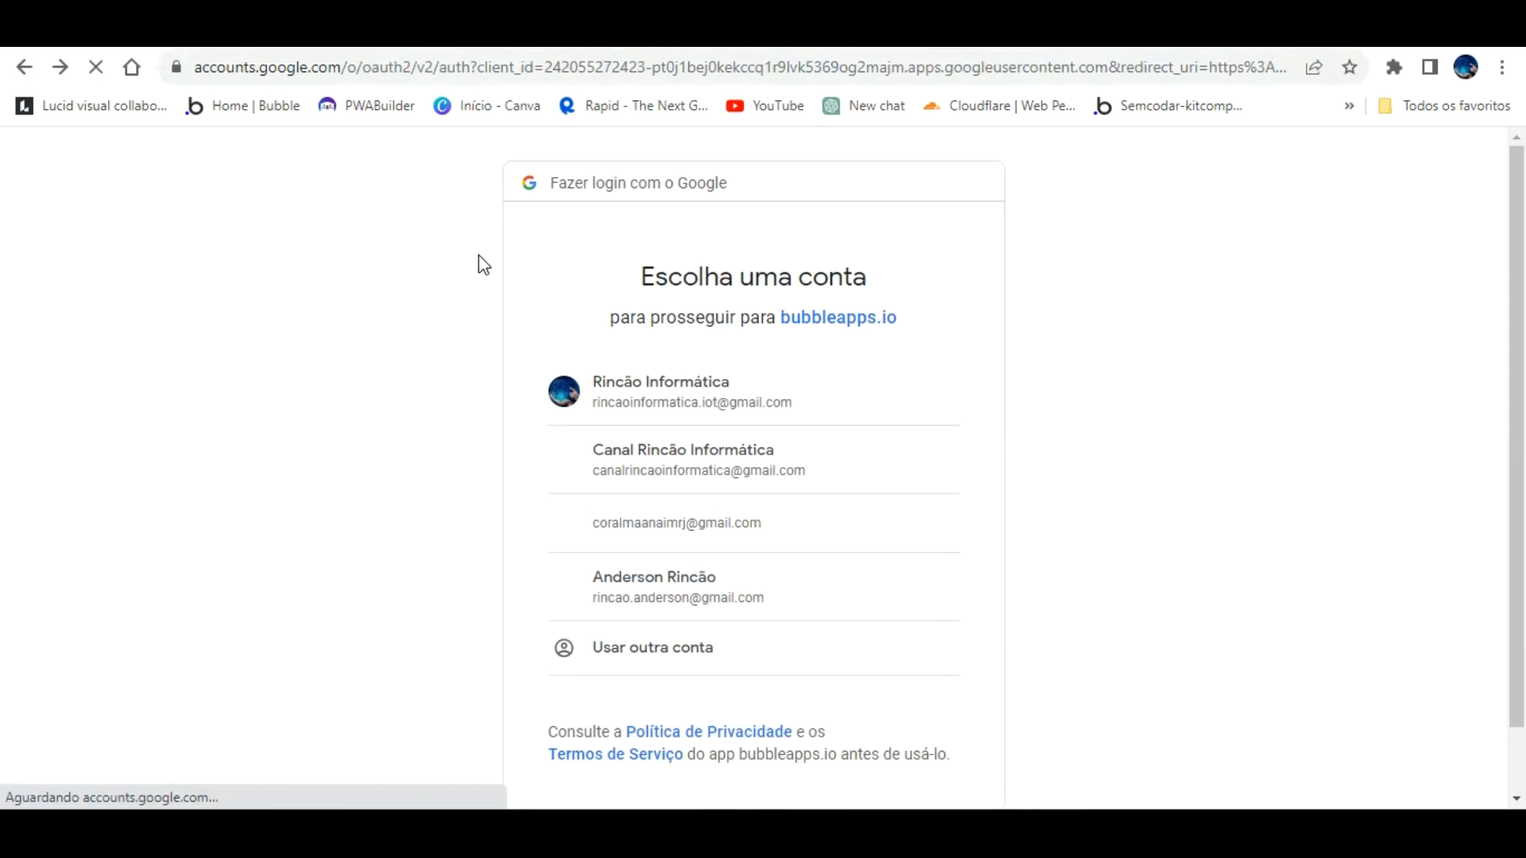
pyautogui.click(696, 367)
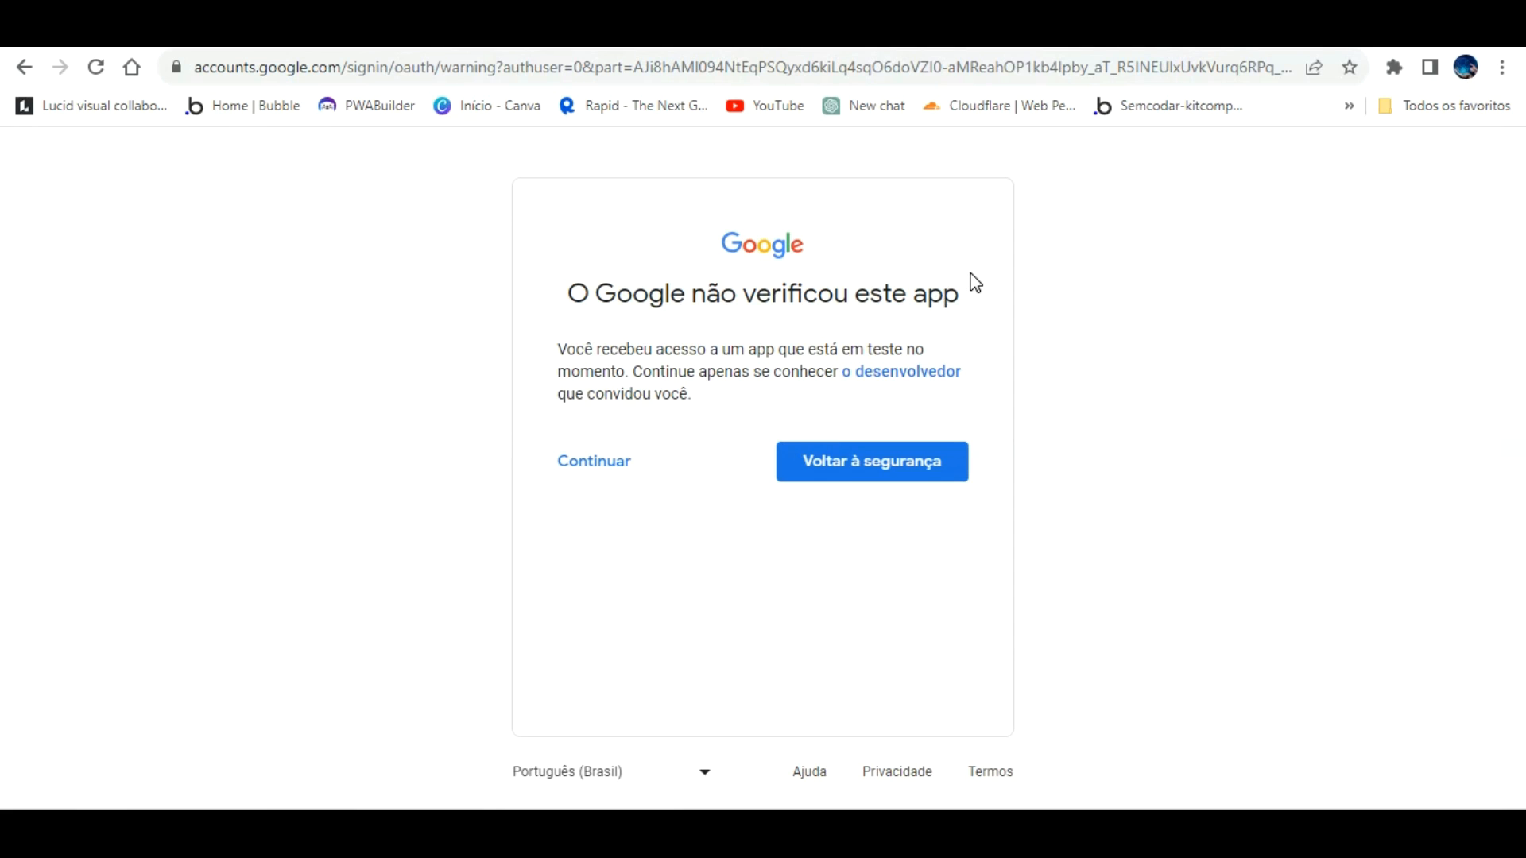
# Step: Continue past the unverified-app warning, grant all Google Drive permissions and confirm the consent
pyautogui.click(597, 455)
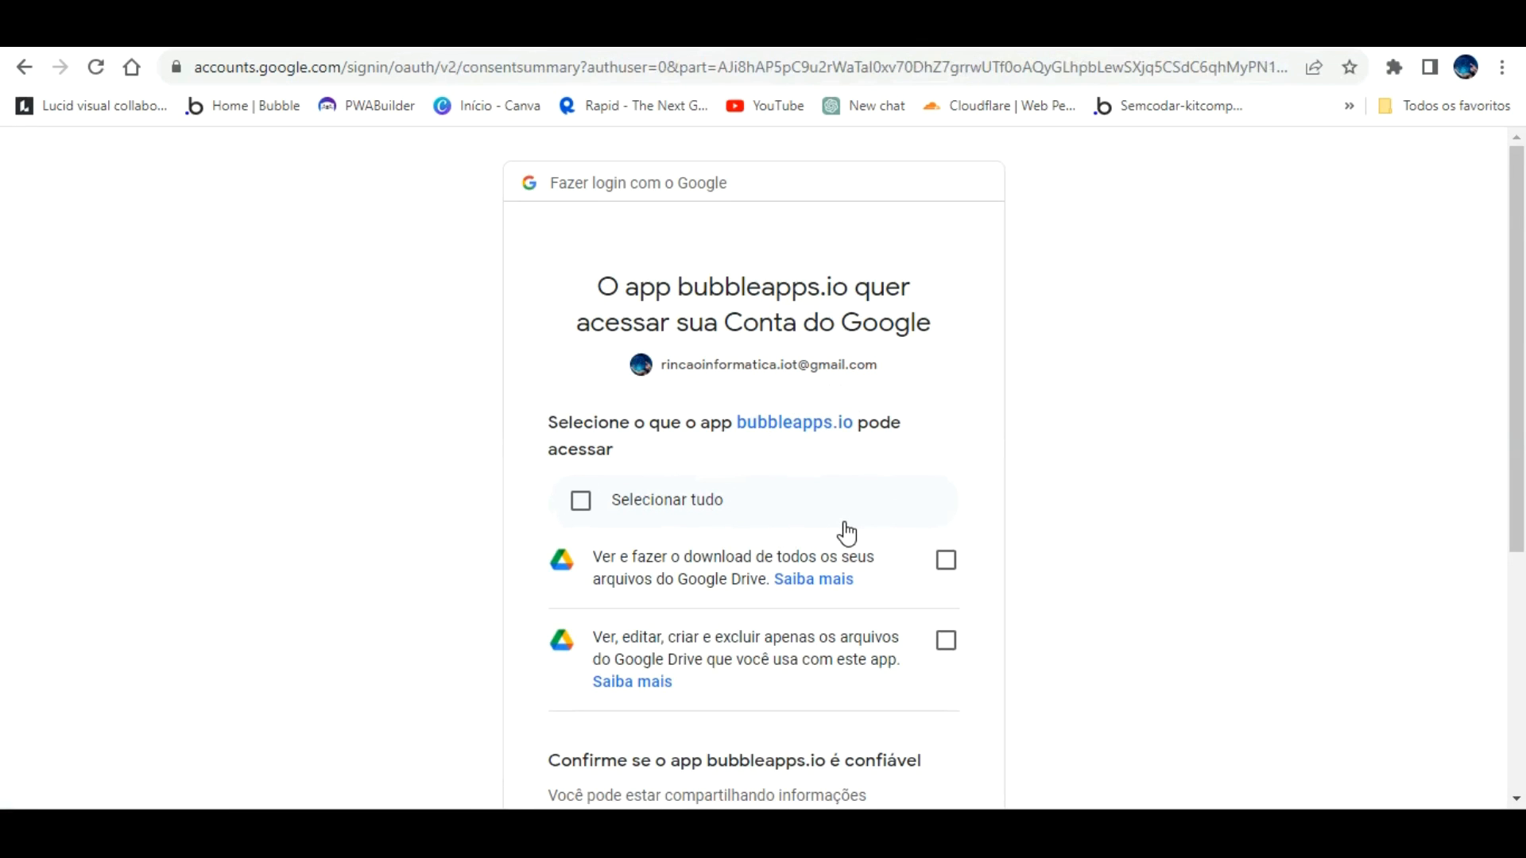
pyautogui.click(584, 473)
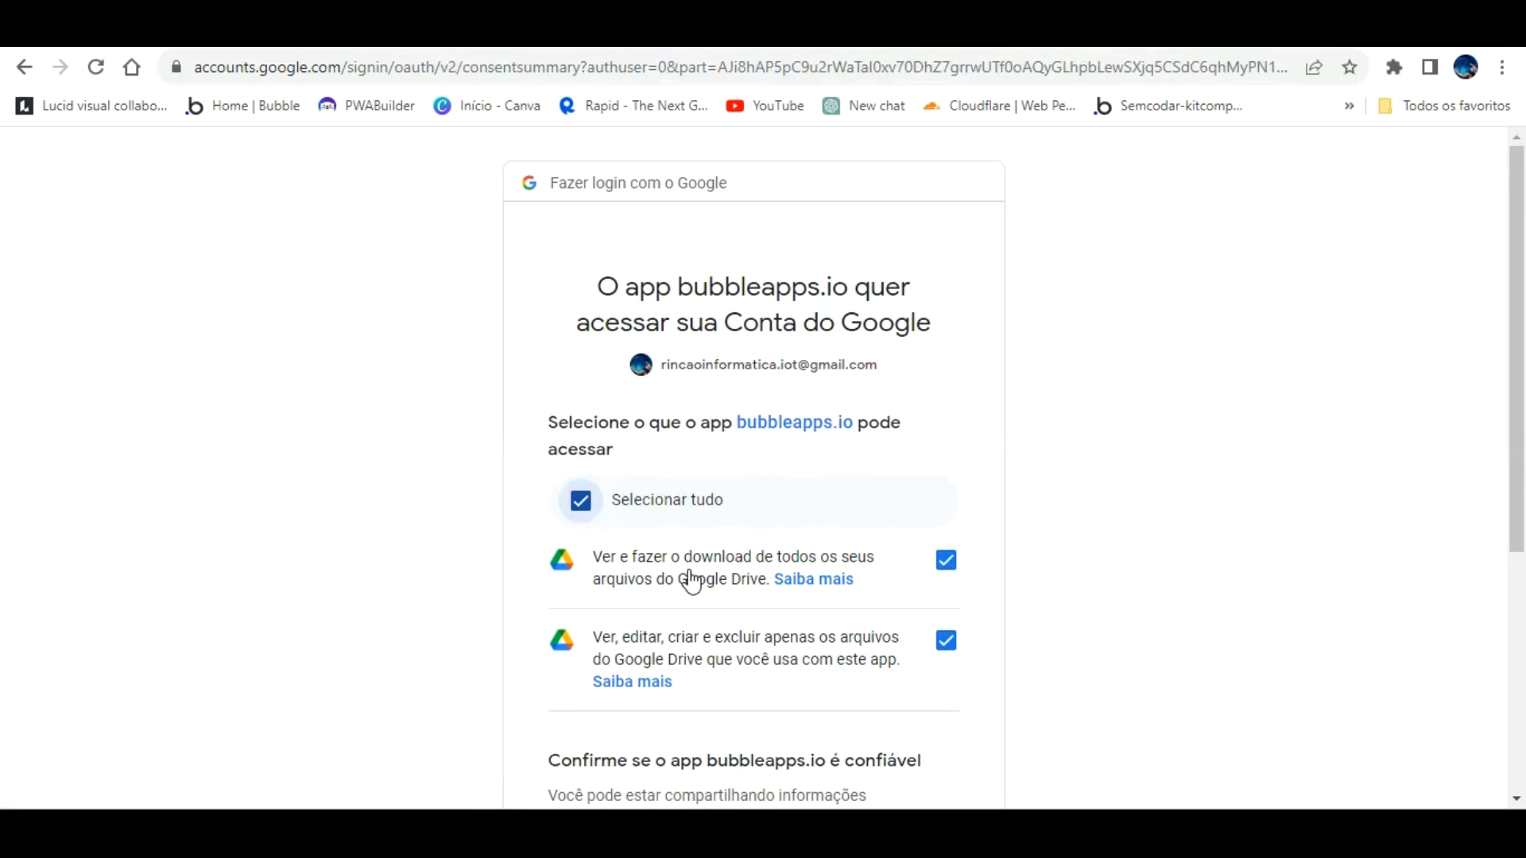
pyautogui.scroll(-5, 803, 620)
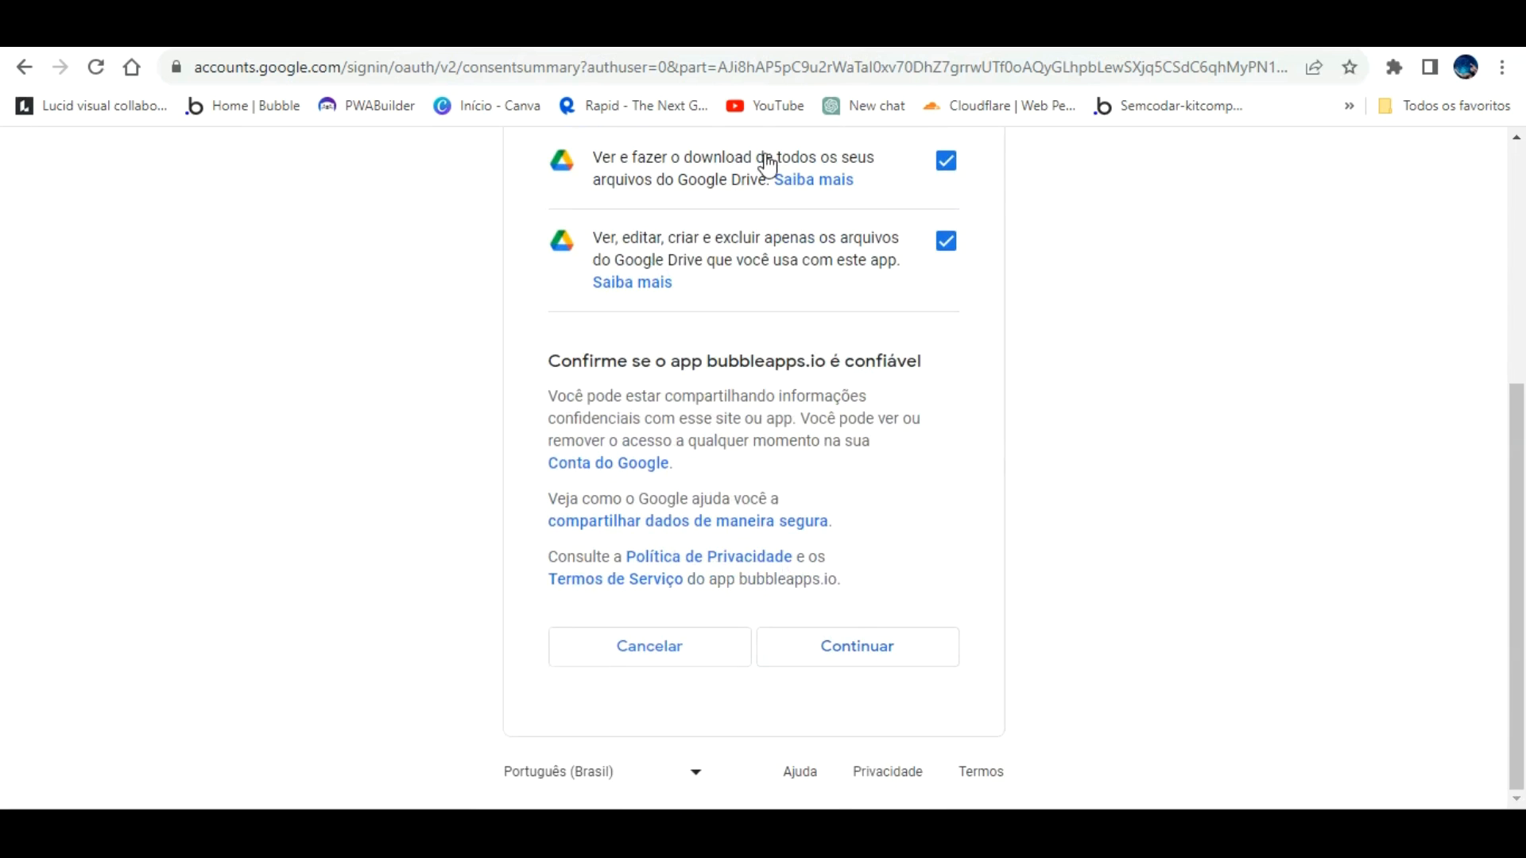
pyautogui.scroll(5, 675, 334)
pyautogui.scroll(-5, 777, 453)
pyautogui.click(922, 640)
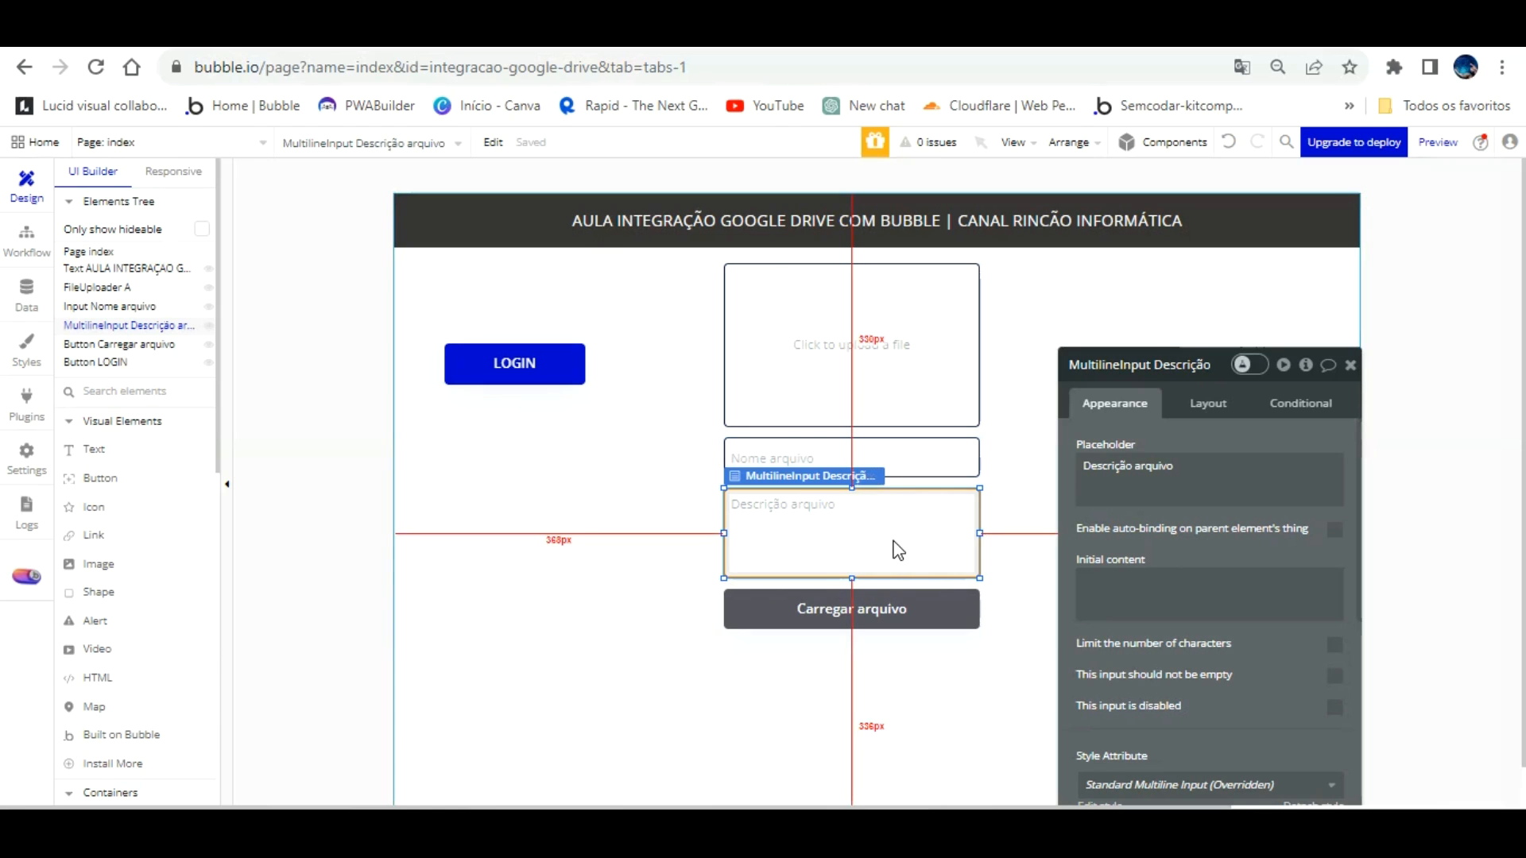
# Step: Start a Carregar arquivo click workflow with a GOOGLE DRIVE - Enviar arquivo action
pyautogui.click(879, 600)
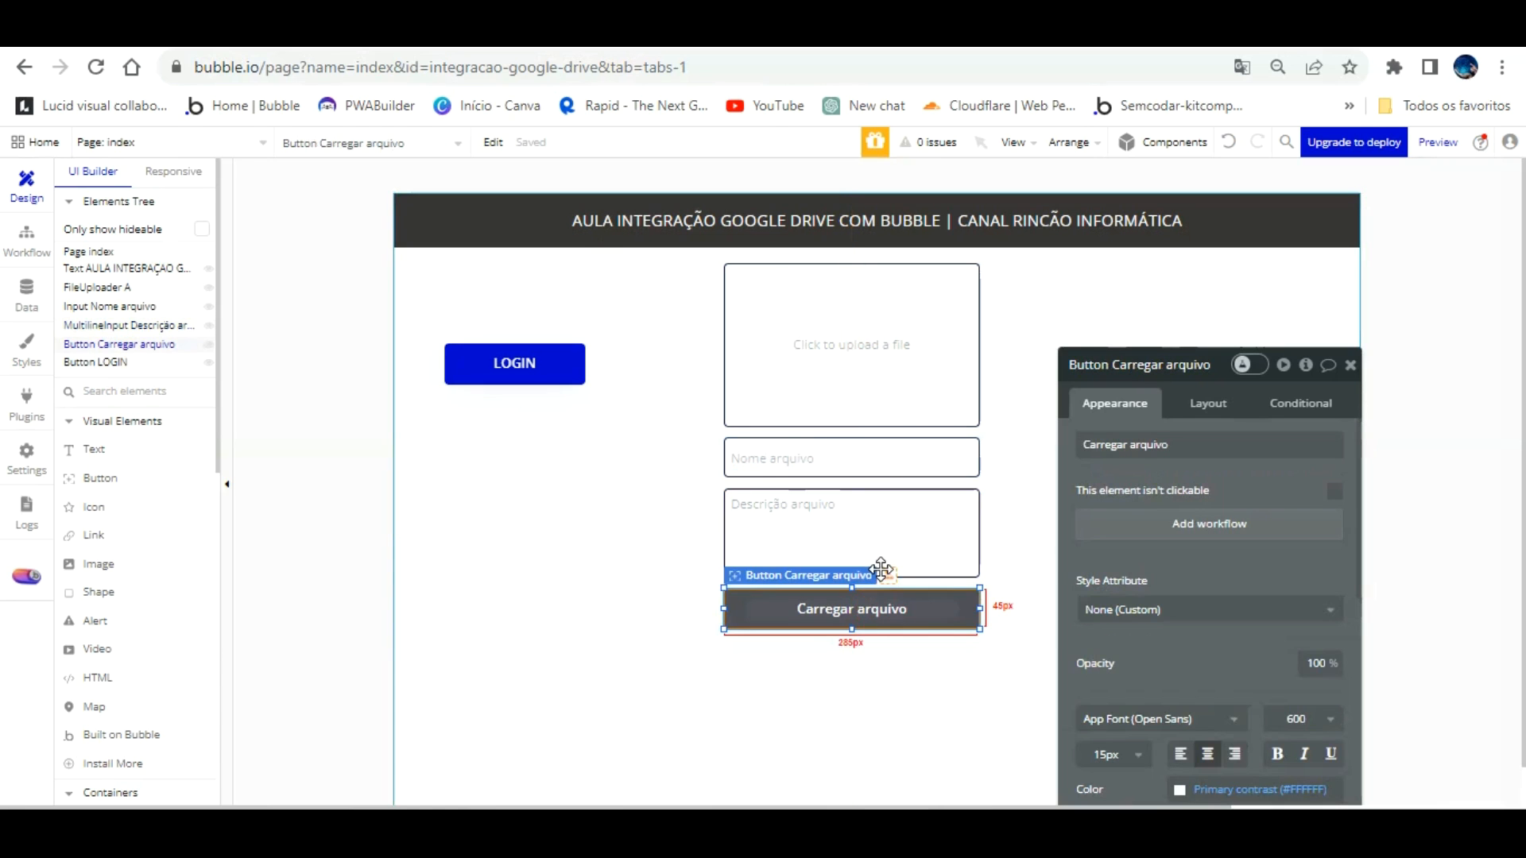
pyautogui.click(1199, 522)
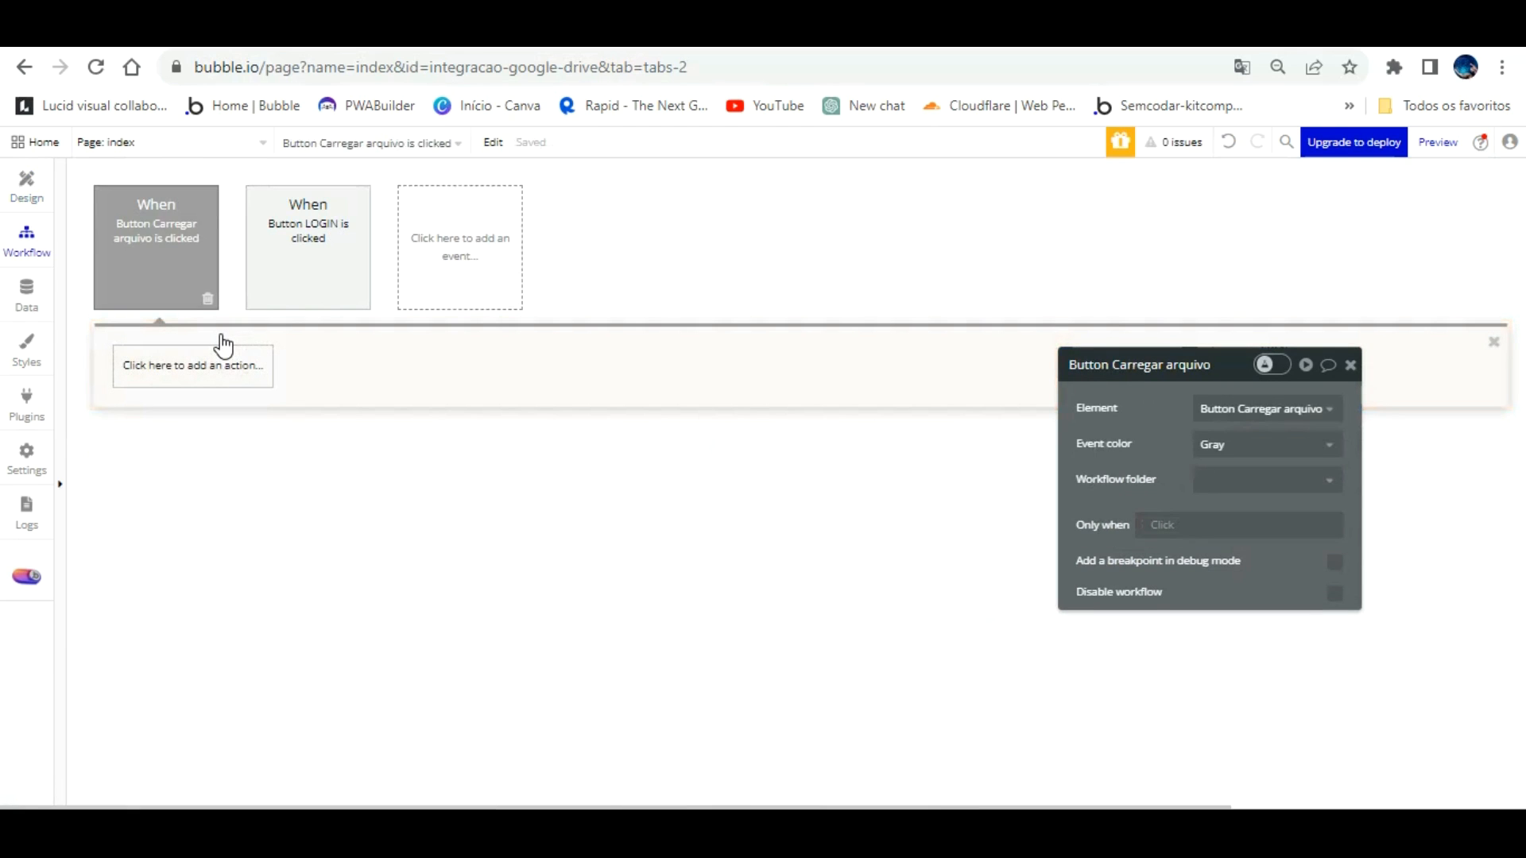
pyautogui.click(222, 348)
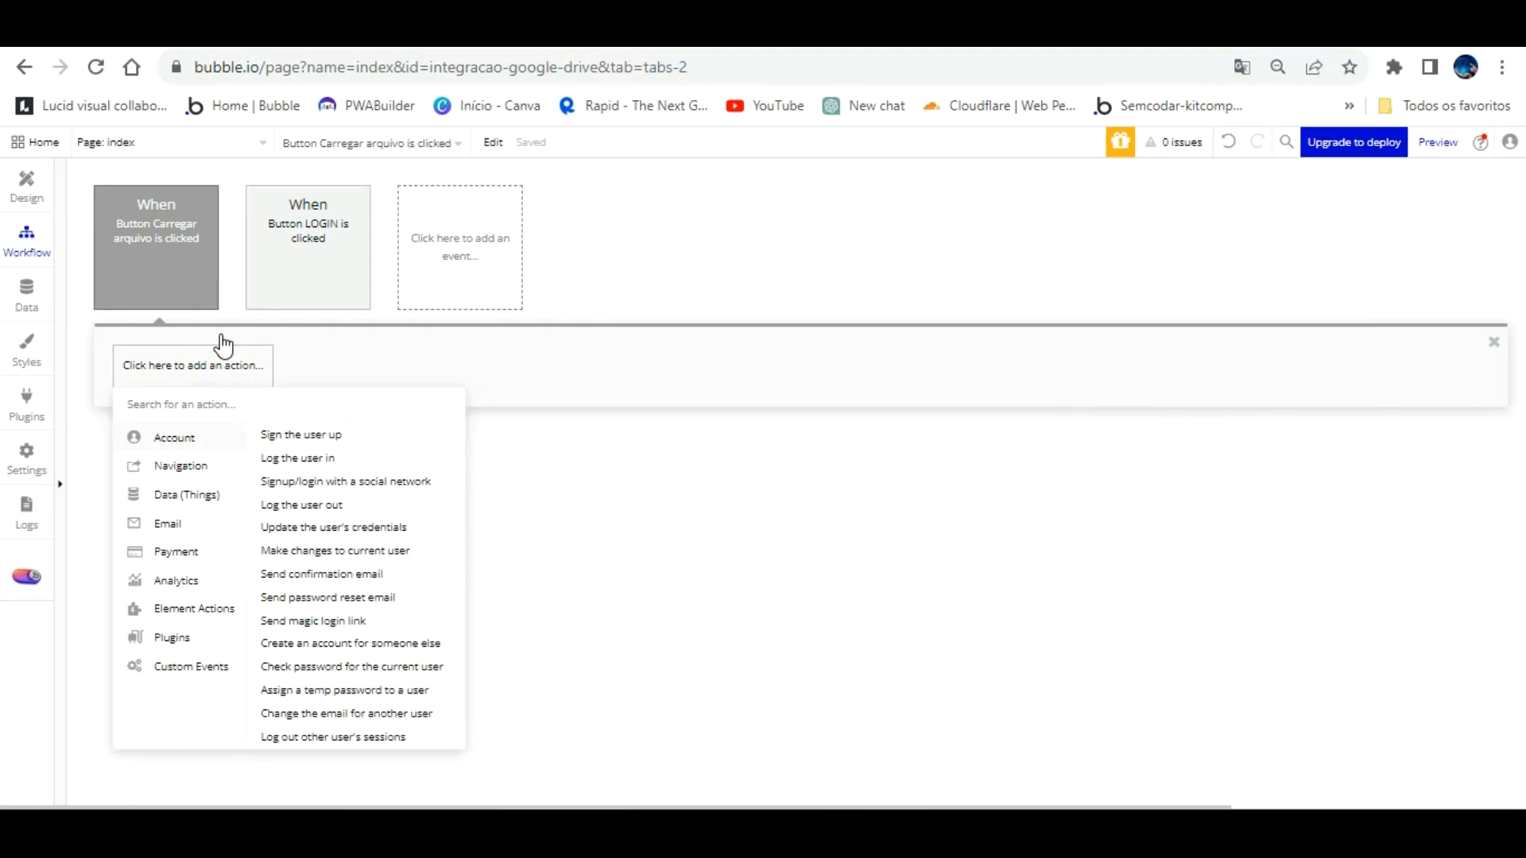
pyautogui.write('goo')
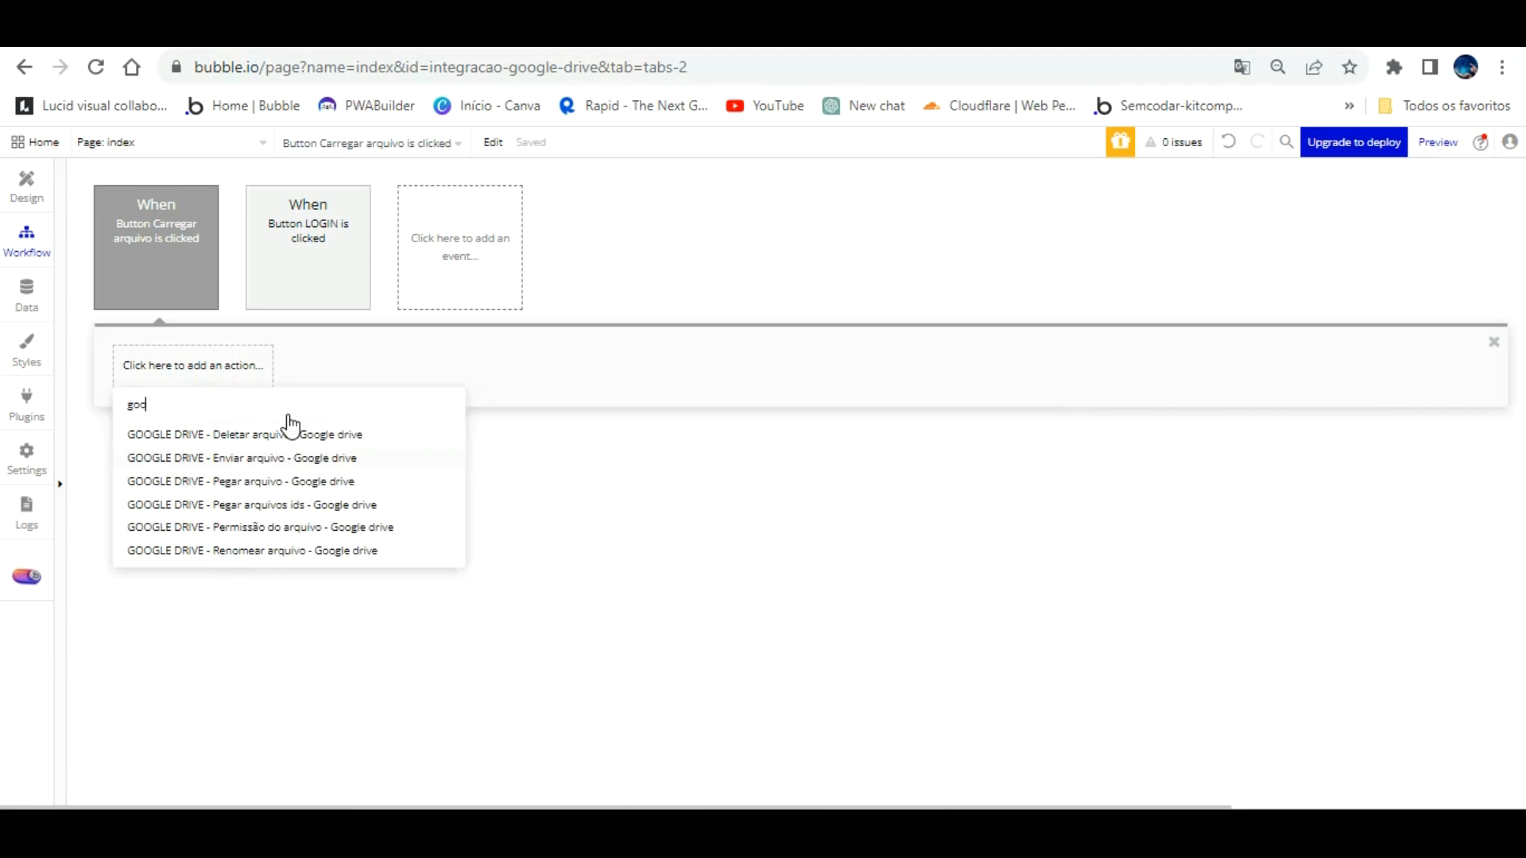
pyautogui.click(287, 457)
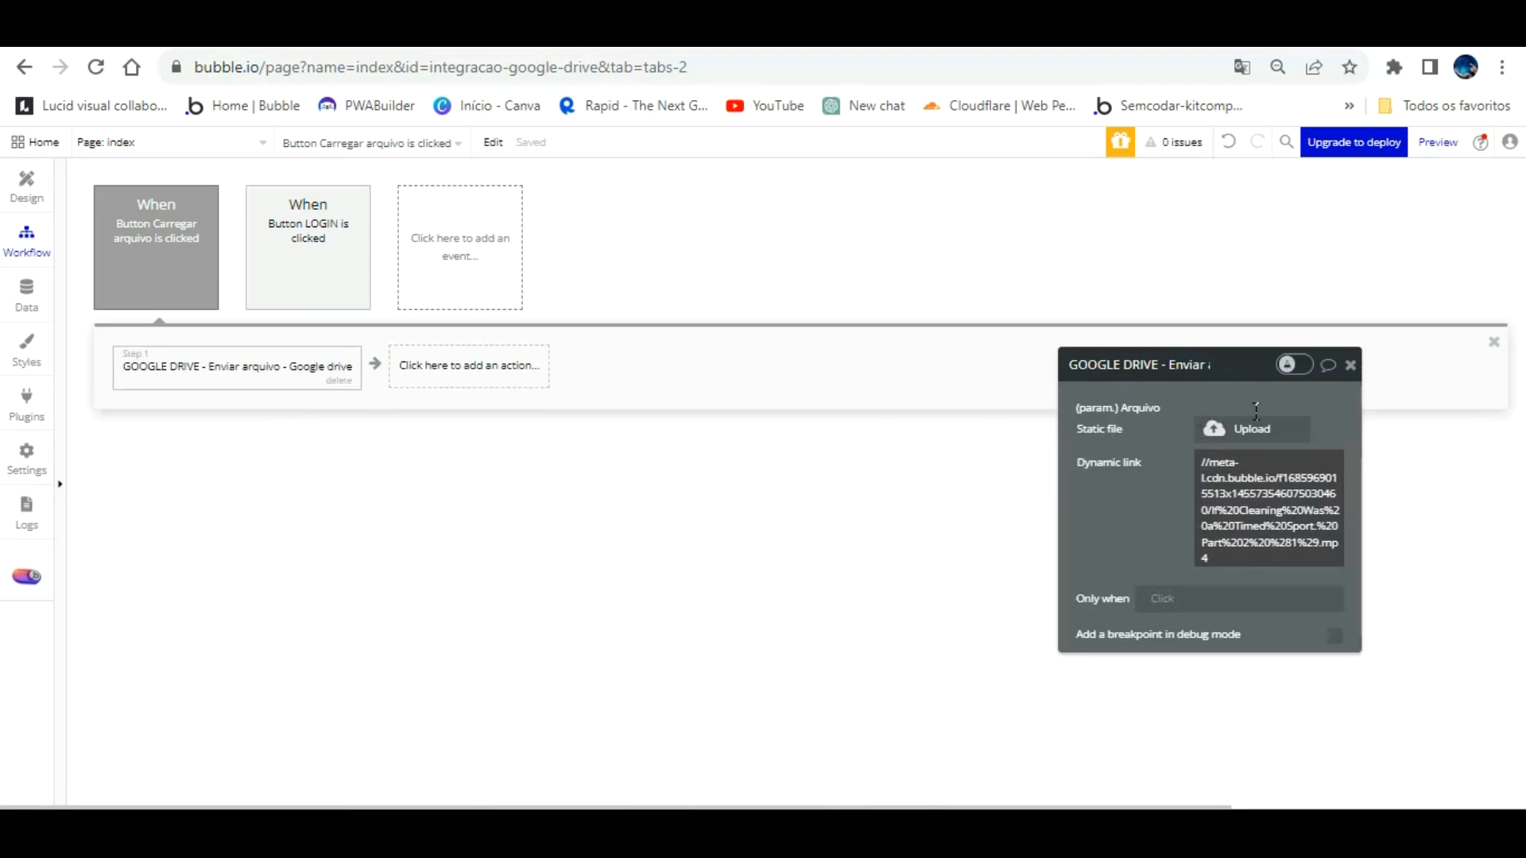
# Step: Set the Enviar arquivo Dynamic link to FileUploader A's value
pyautogui.click(1239, 473)
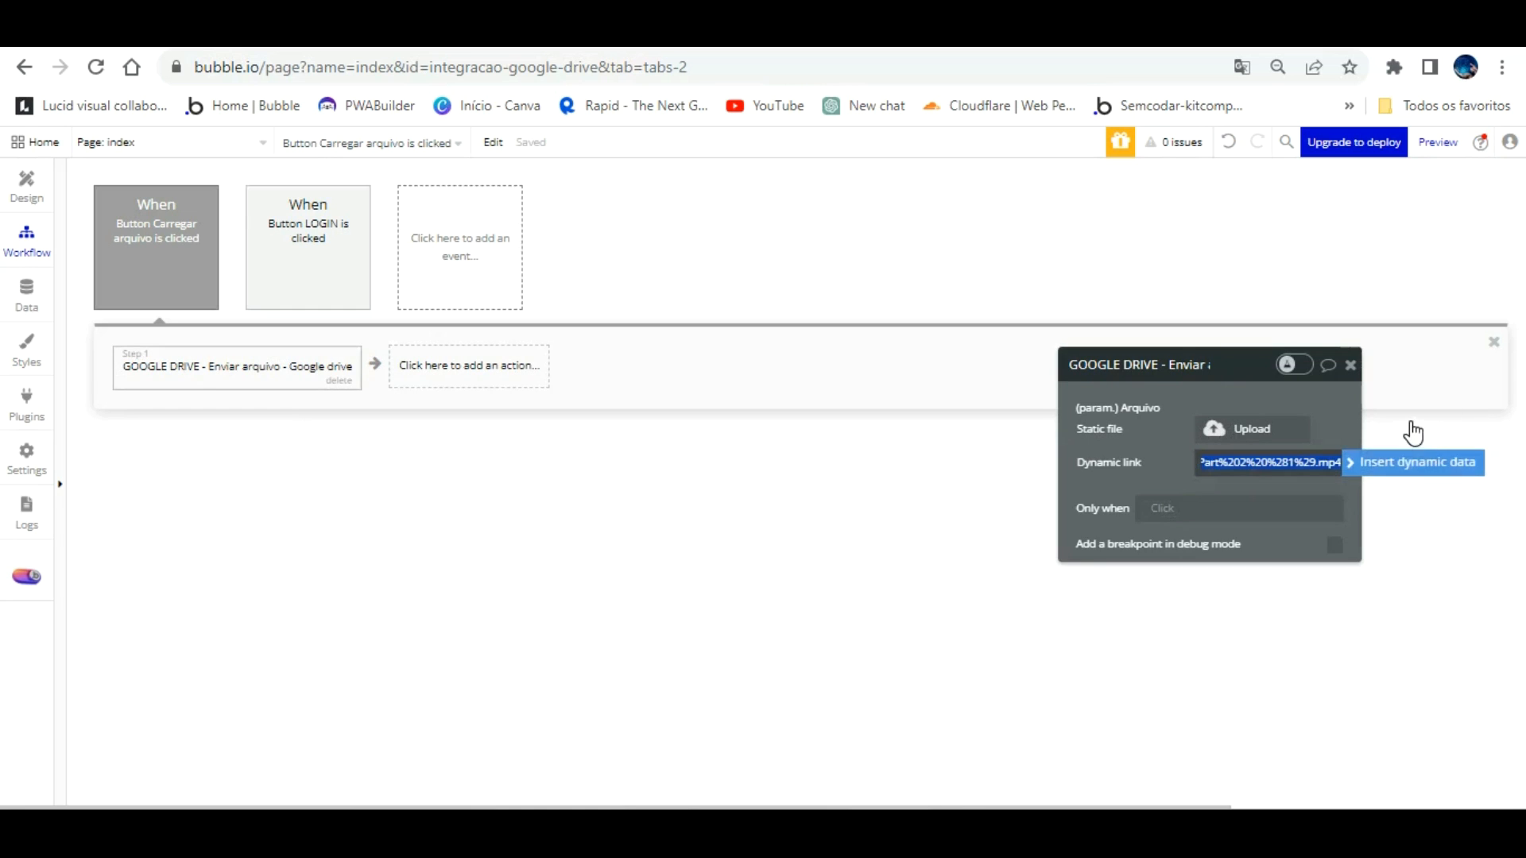
pyautogui.click(1414, 461)
pyautogui.scroll(-4, 1323, 620)
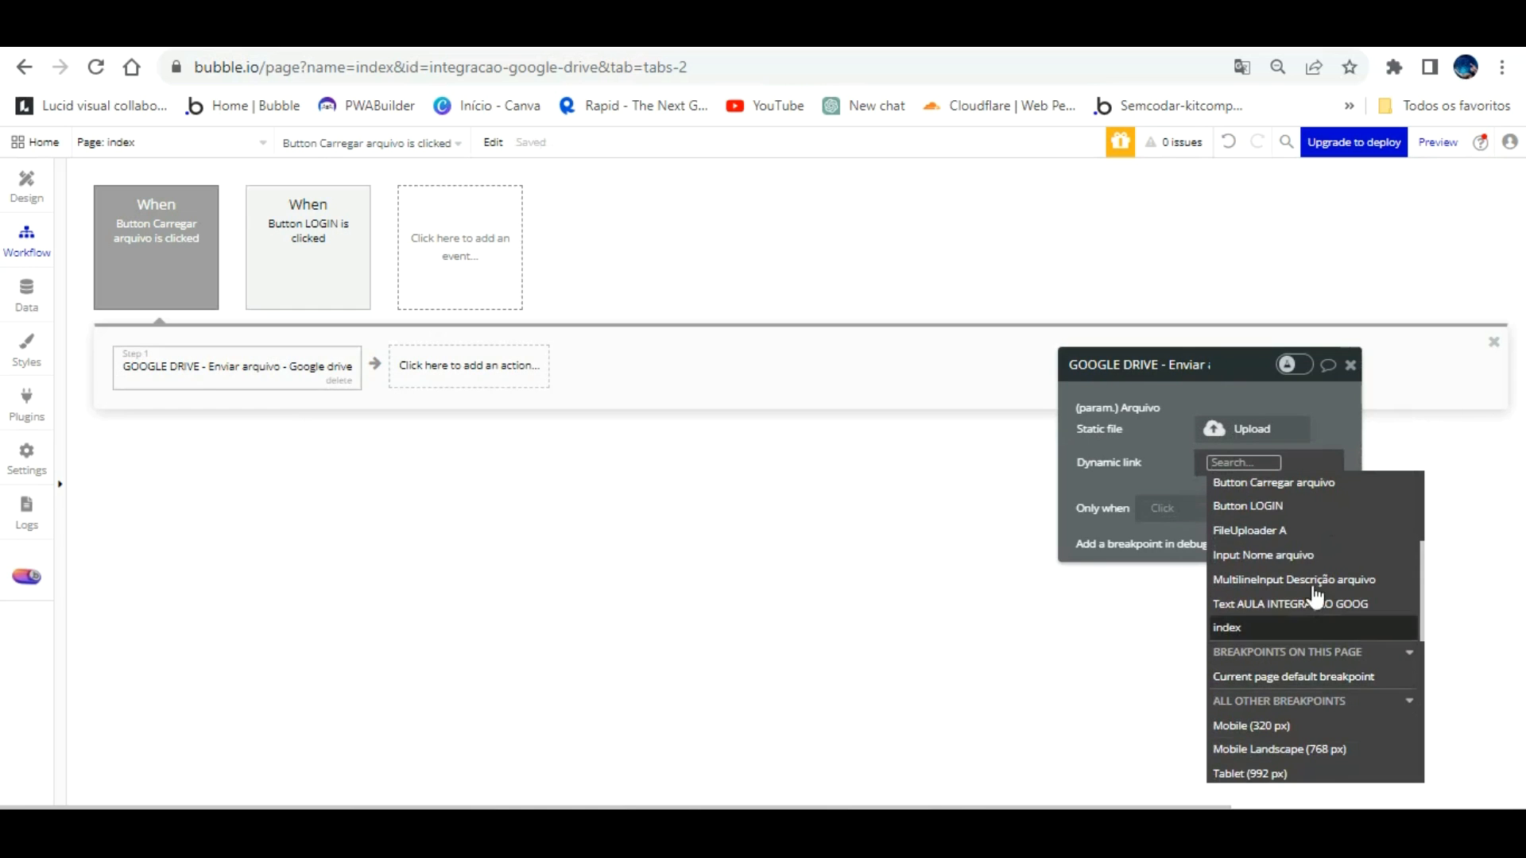
pyautogui.click(1286, 525)
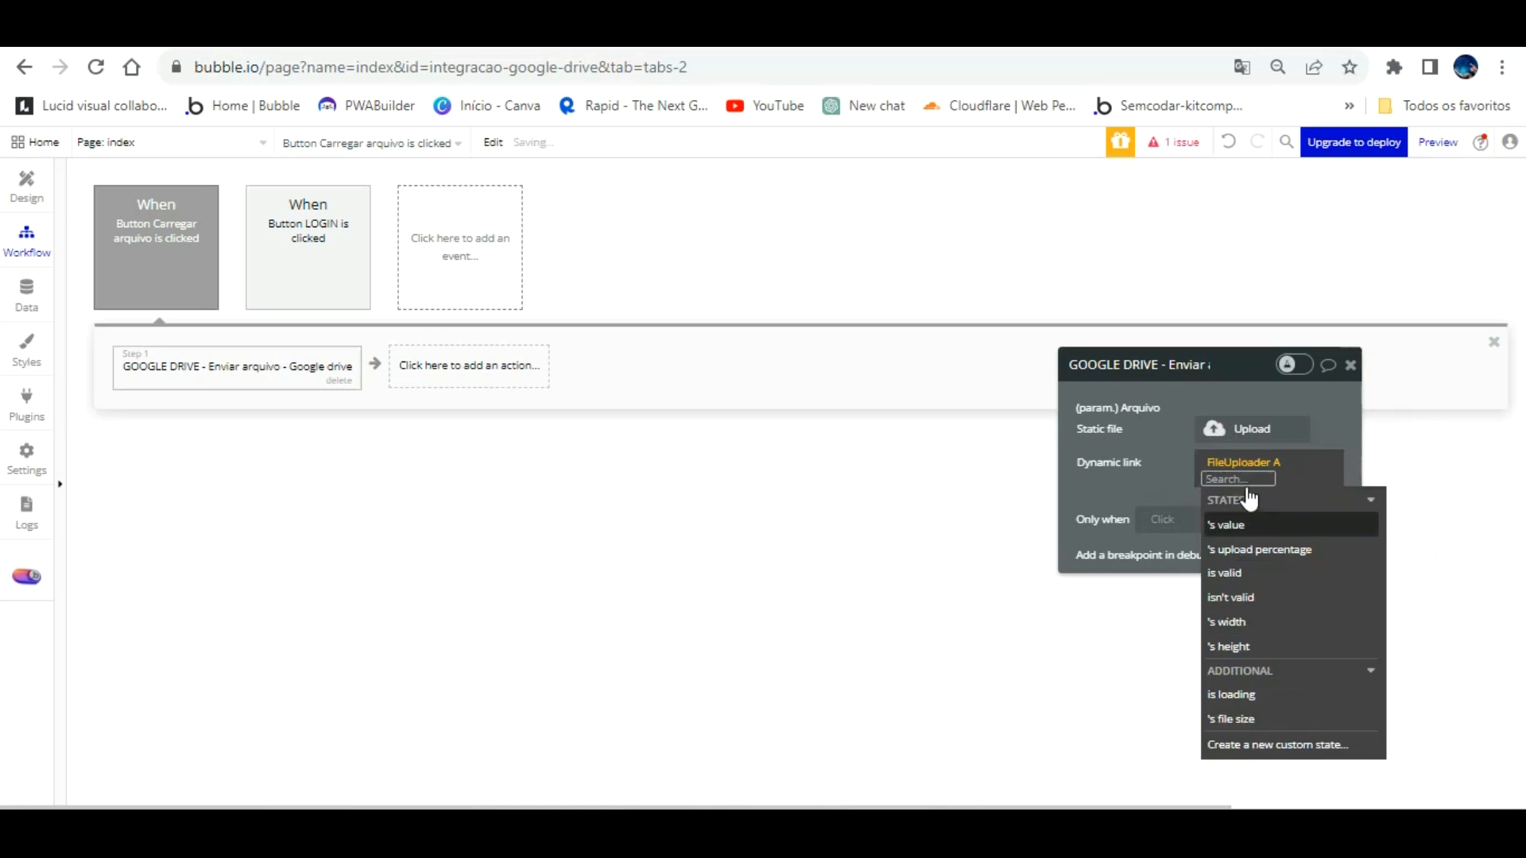
pyautogui.click(1240, 524)
pyautogui.click(1172, 436)
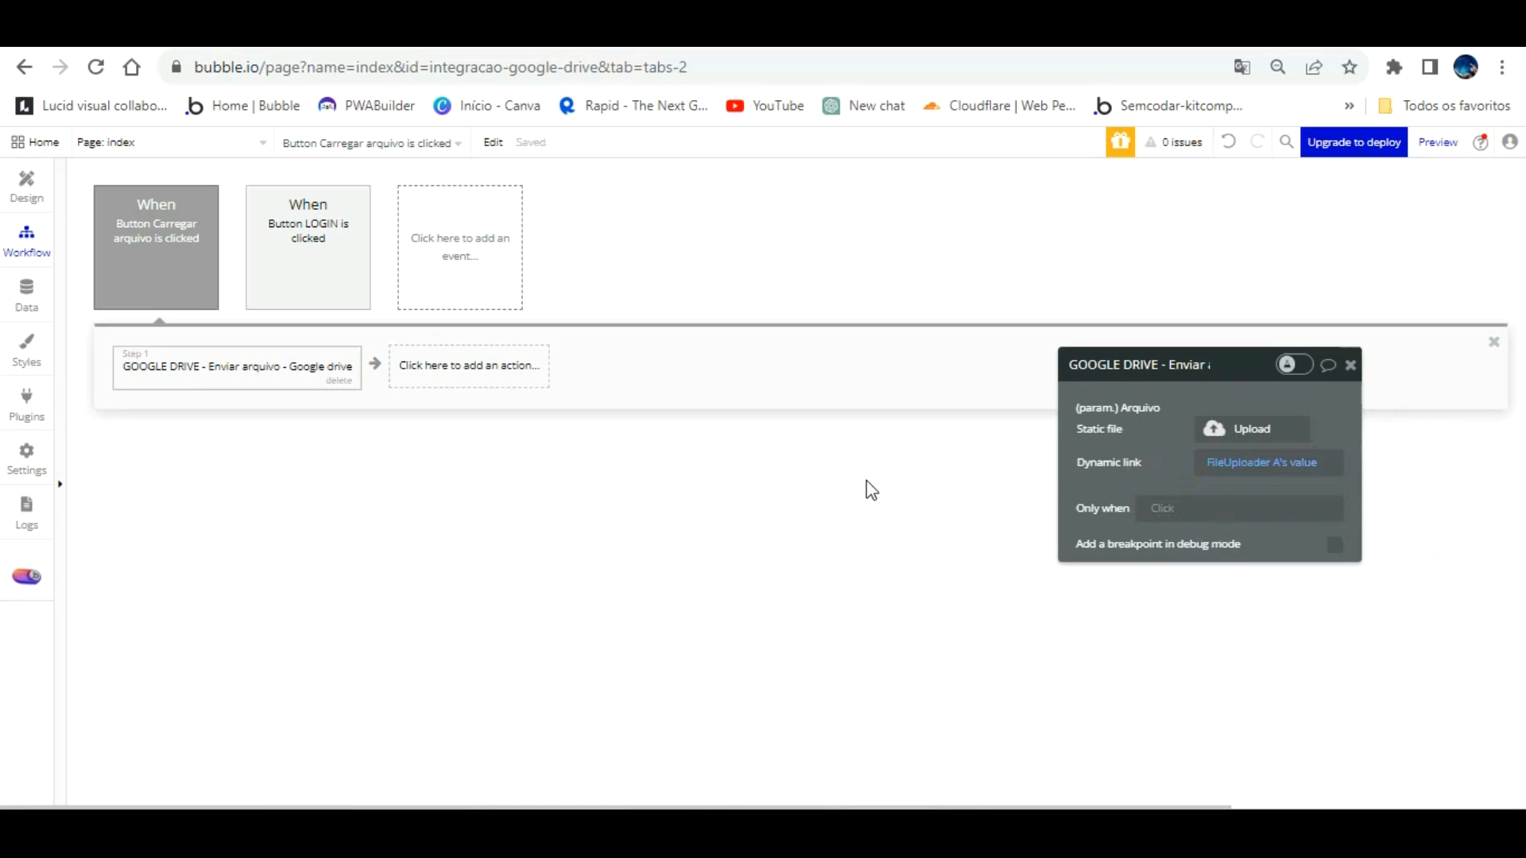
pyautogui.click(446, 332)
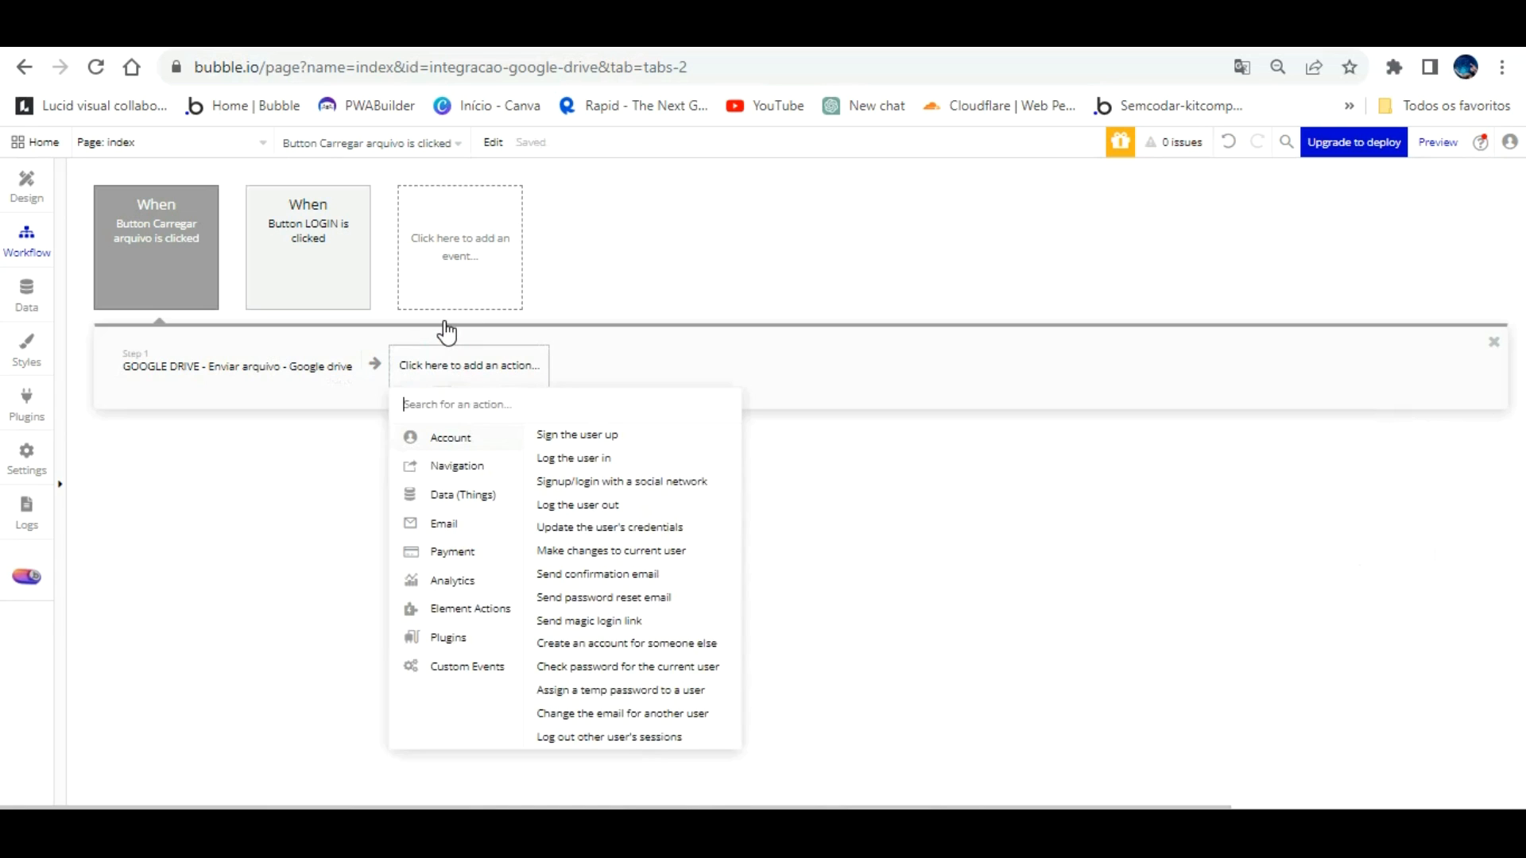
# Step: Add GOOGLE DRIVE - Renomear arquivo as step 2 with fileId set to Result of step 1's id
pyautogui.moveTo(461, 485)
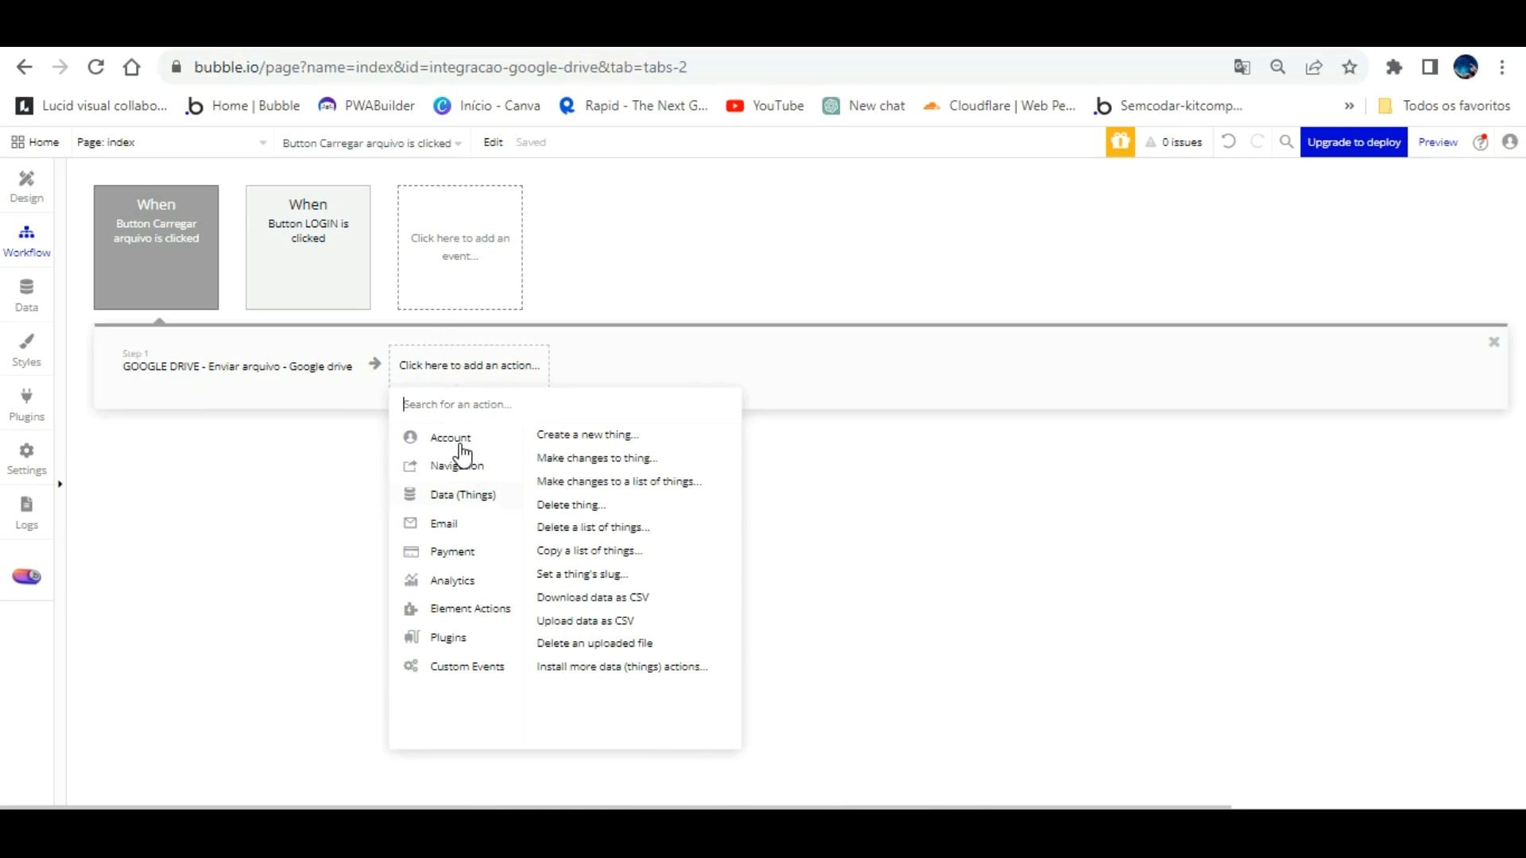
pyautogui.click(437, 363)
pyautogui.click(437, 363)
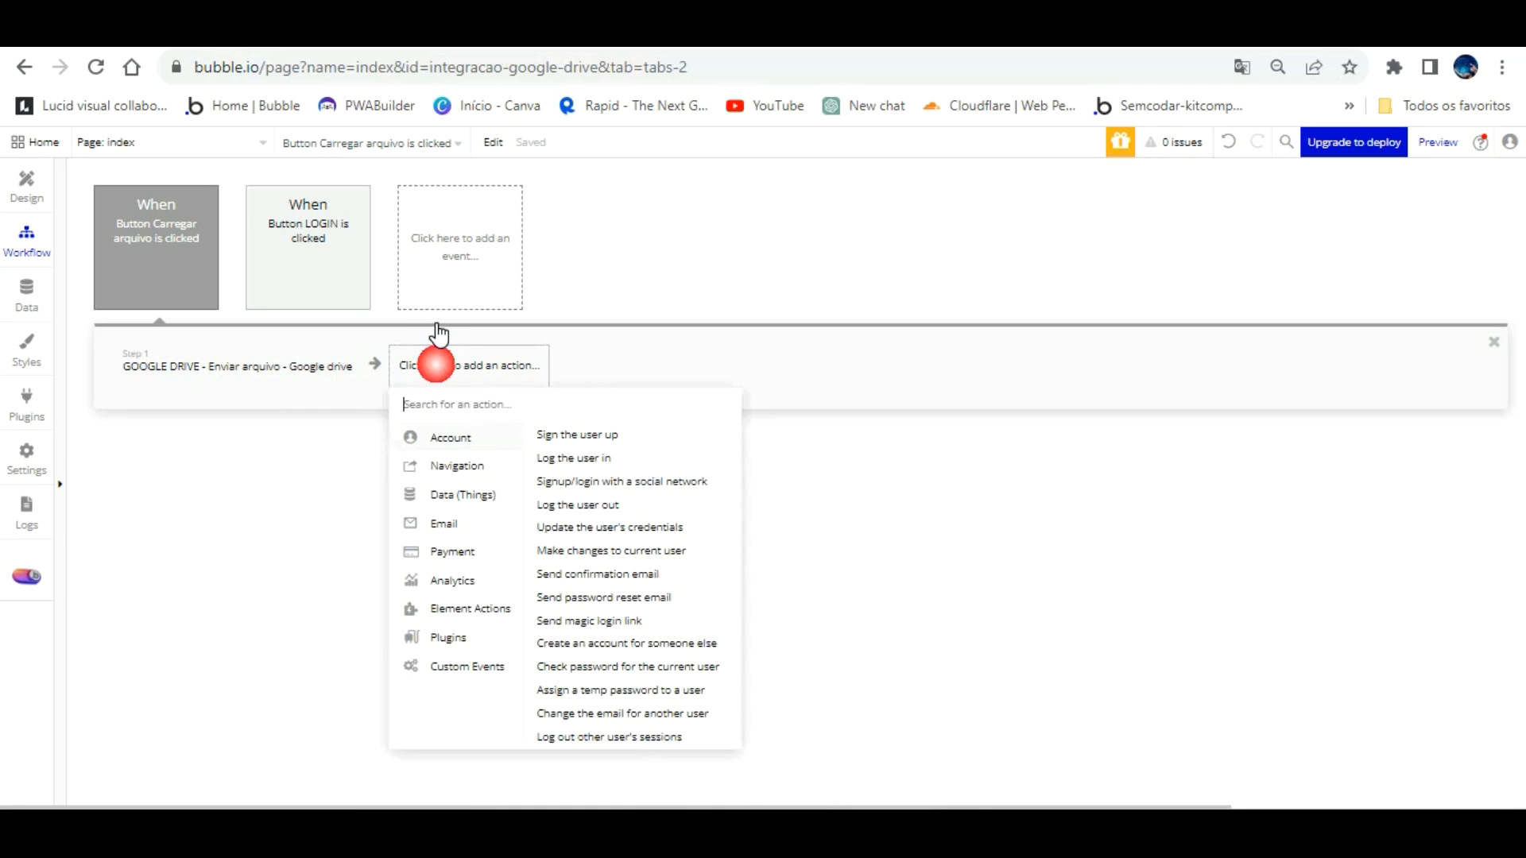
pyautogui.write('goo')
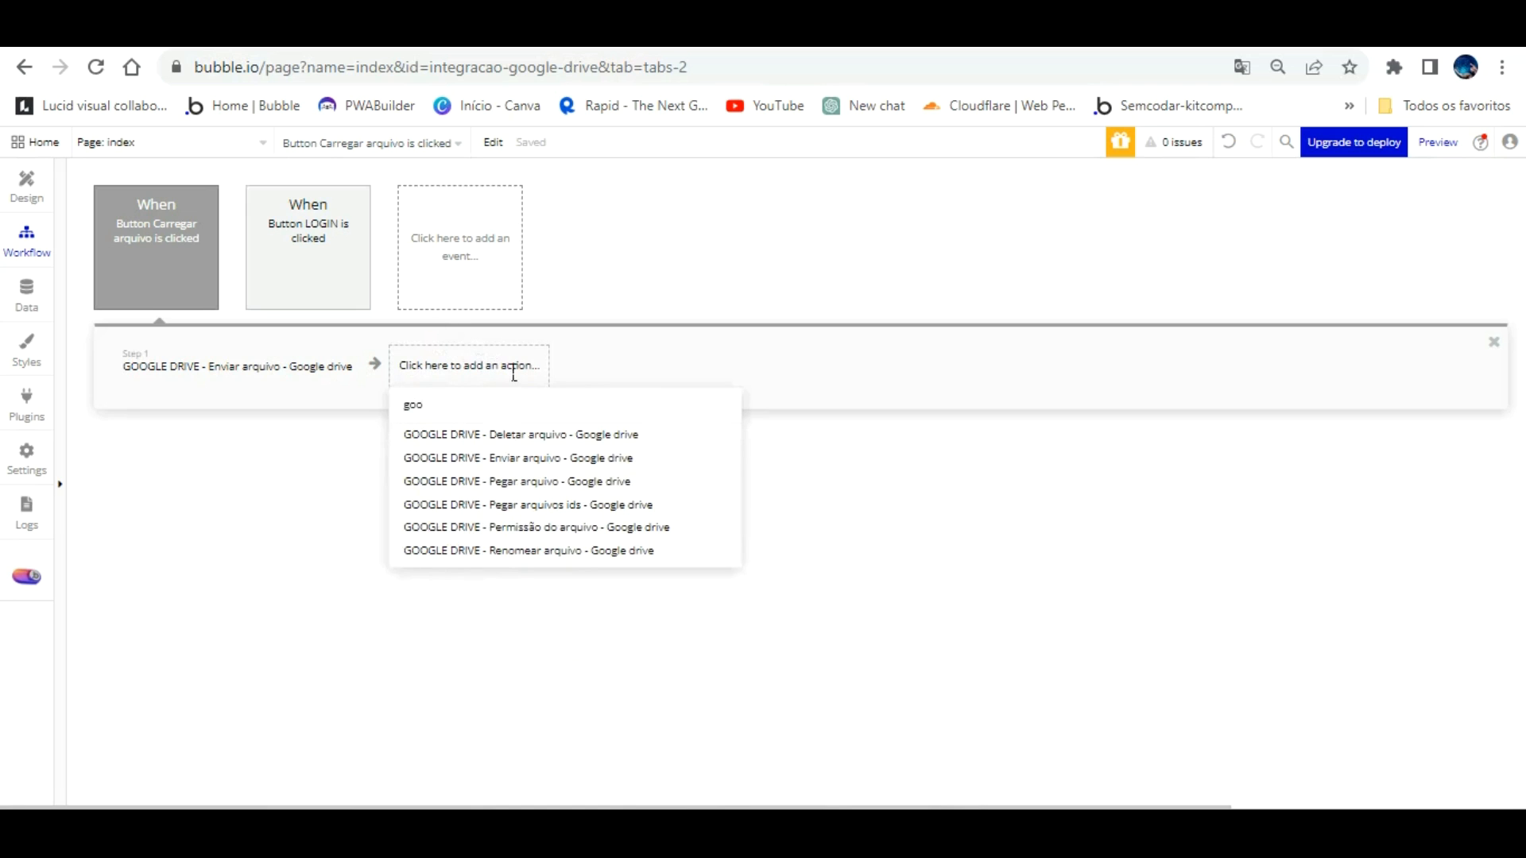
pyautogui.click(572, 550)
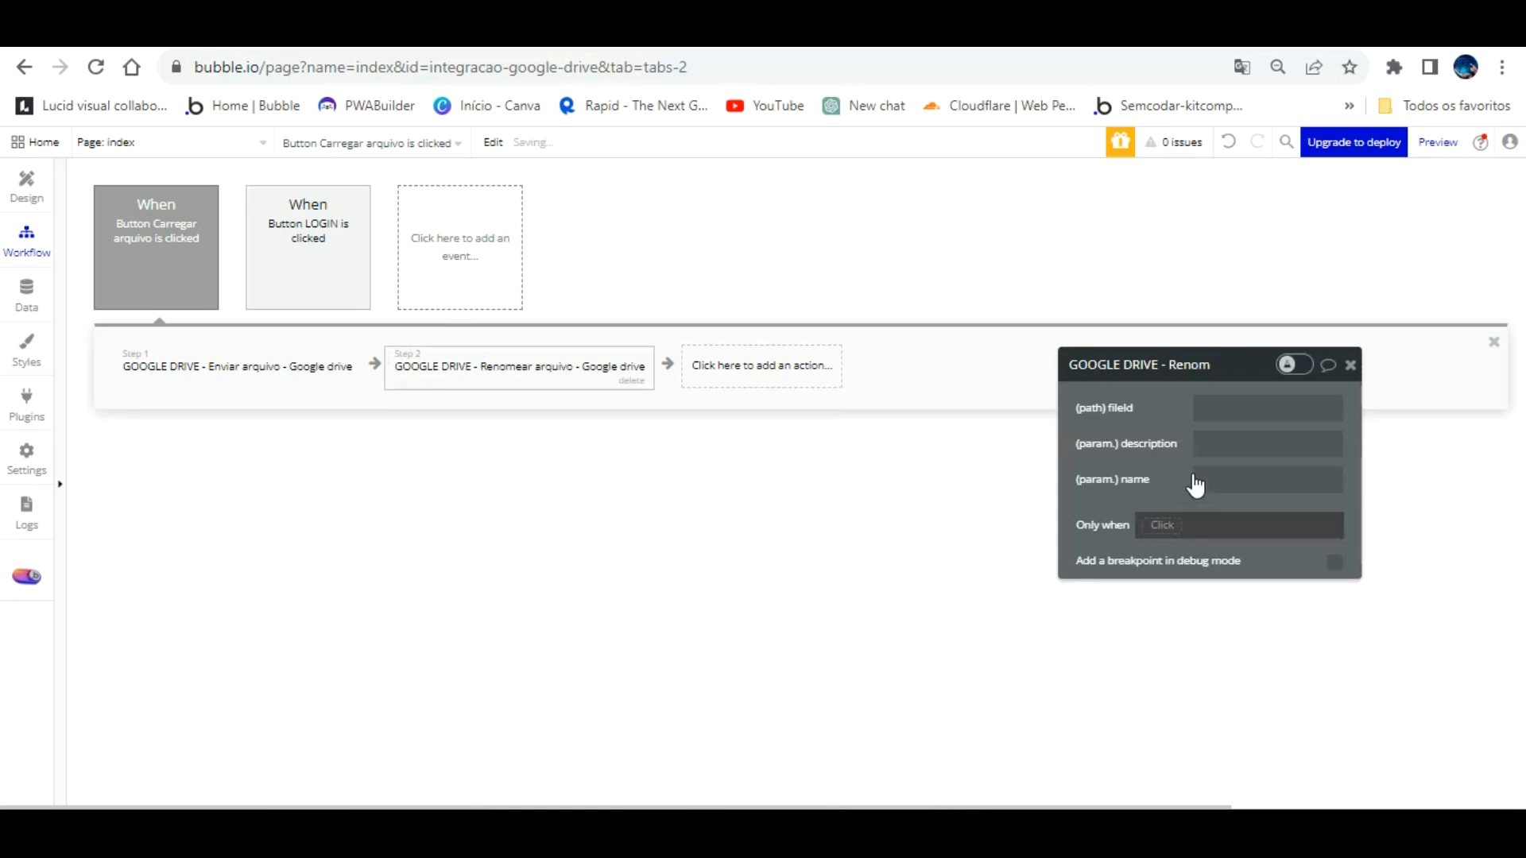
pyautogui.moveTo(1243, 335); pyautogui.dragTo(1027, 269)
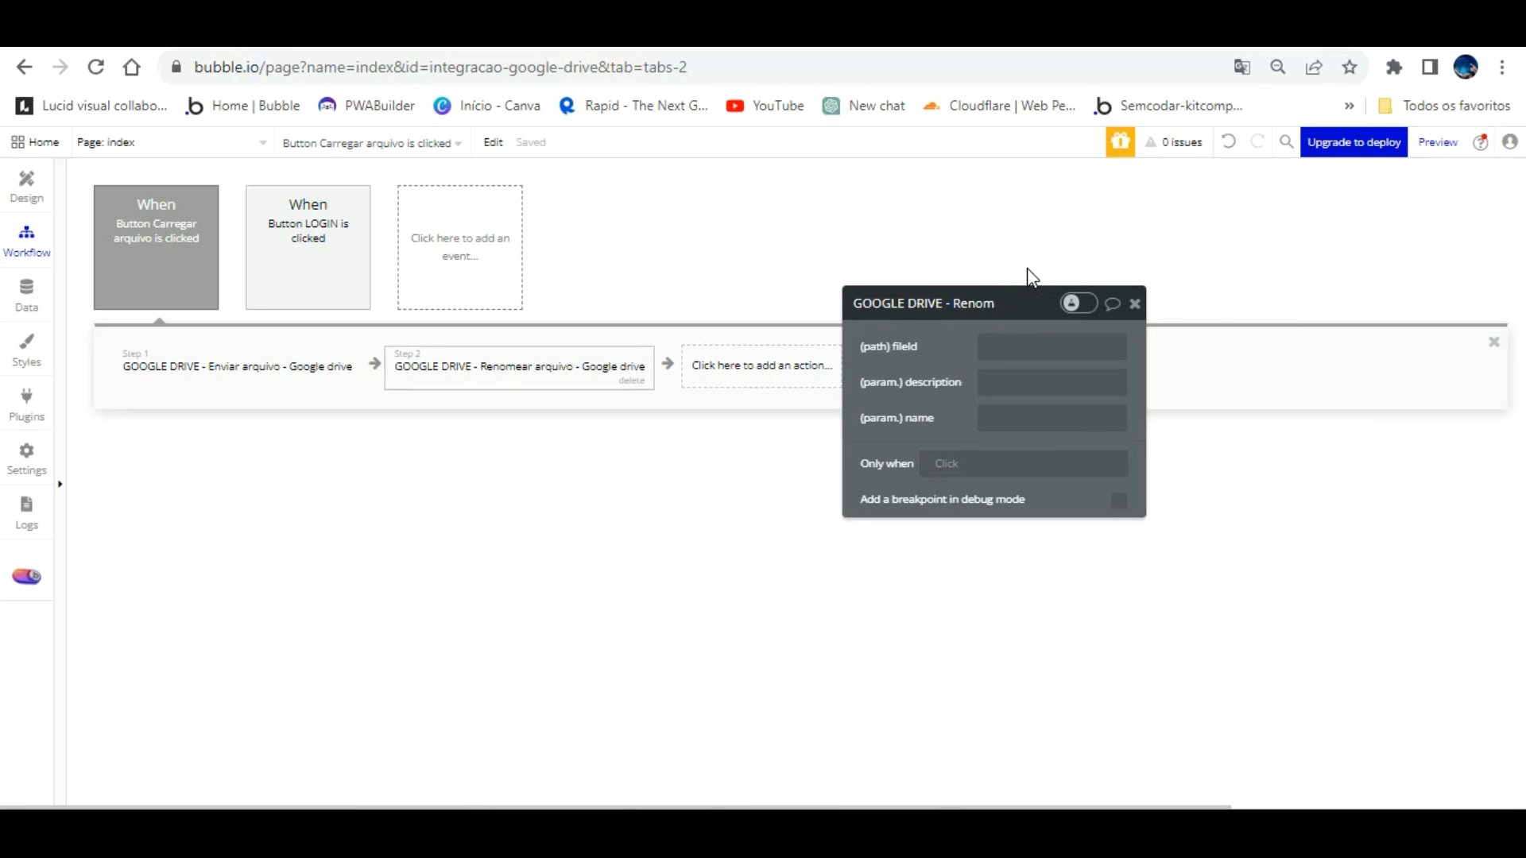
pyautogui.click(1089, 346)
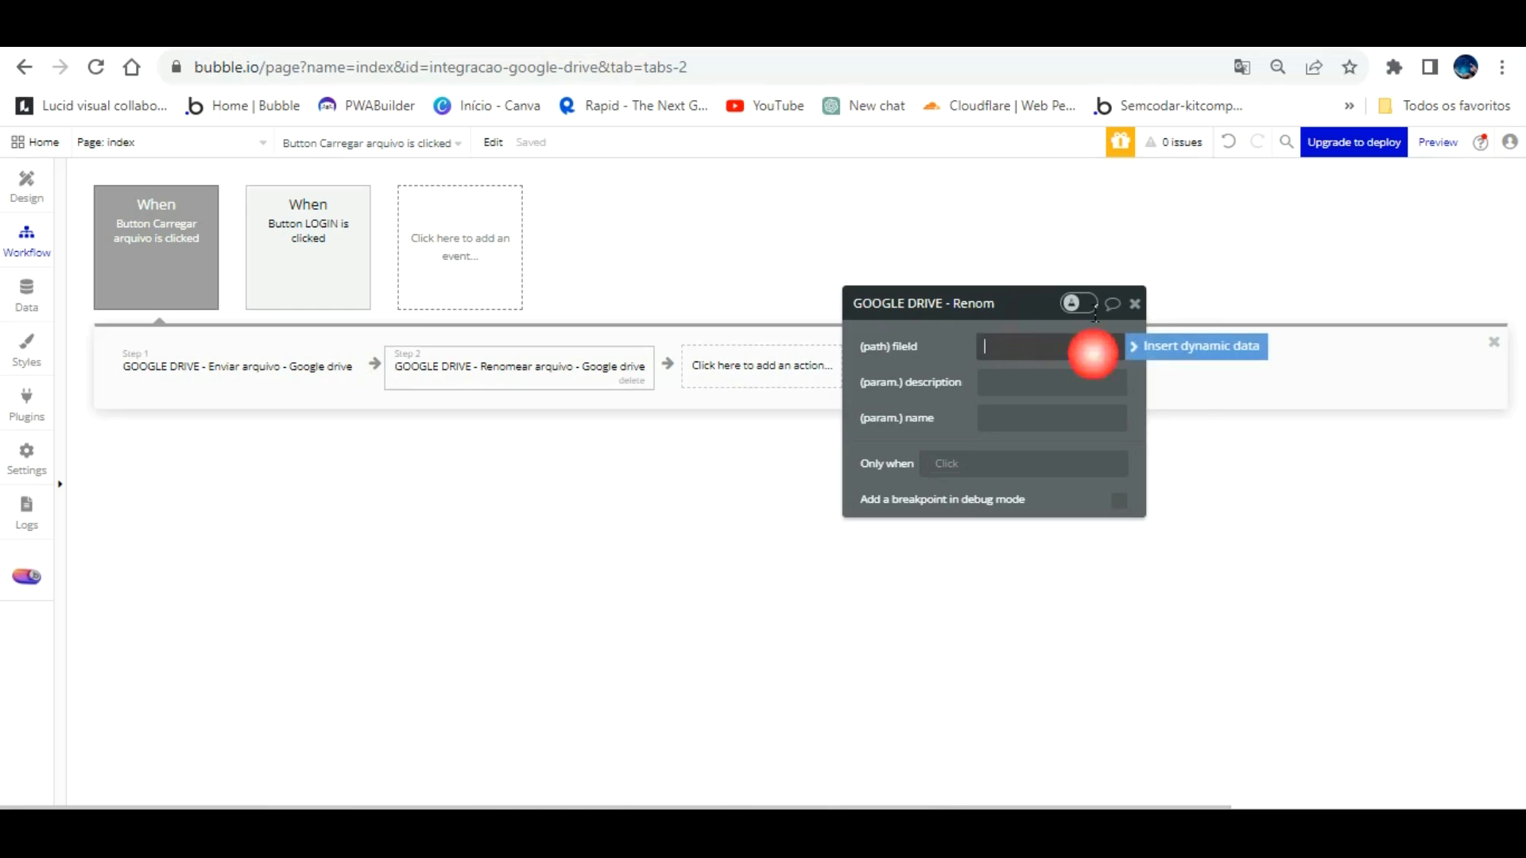
pyautogui.click(1172, 345)
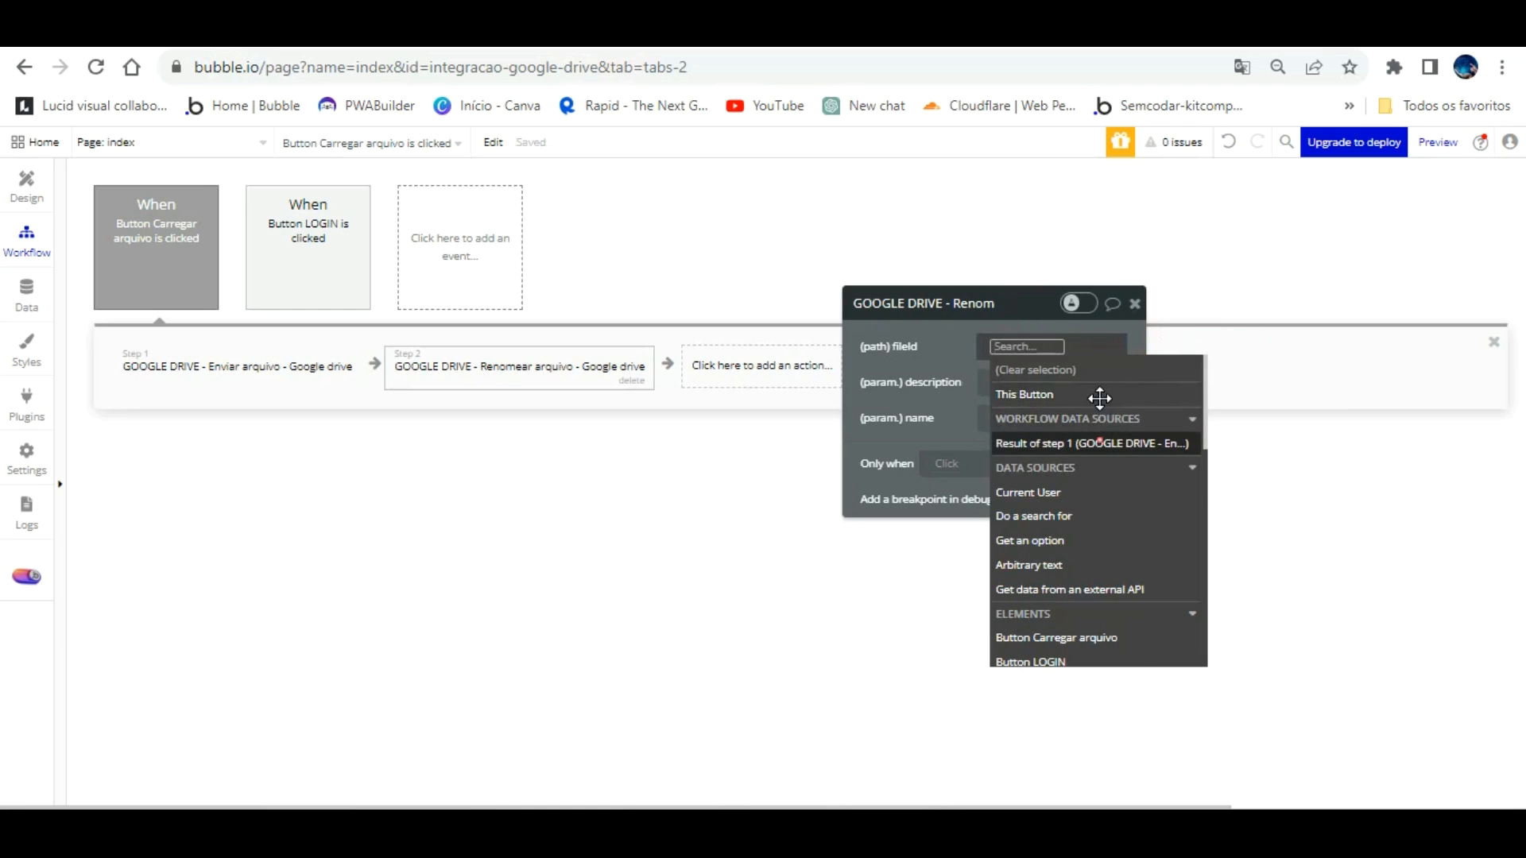
pyautogui.click(1101, 439)
pyautogui.click(1065, 433)
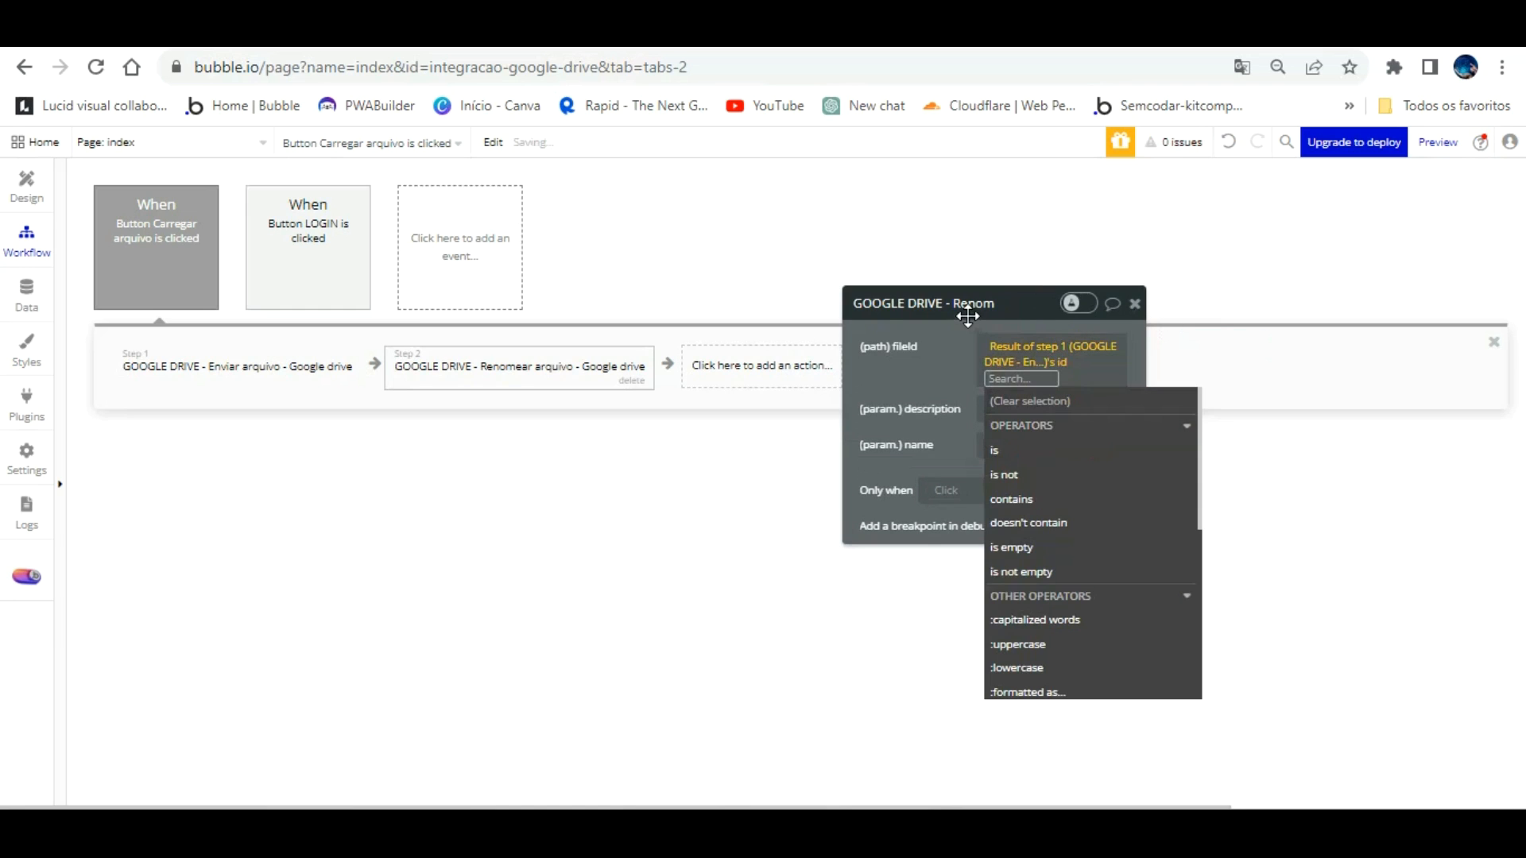
pyautogui.click(962, 353)
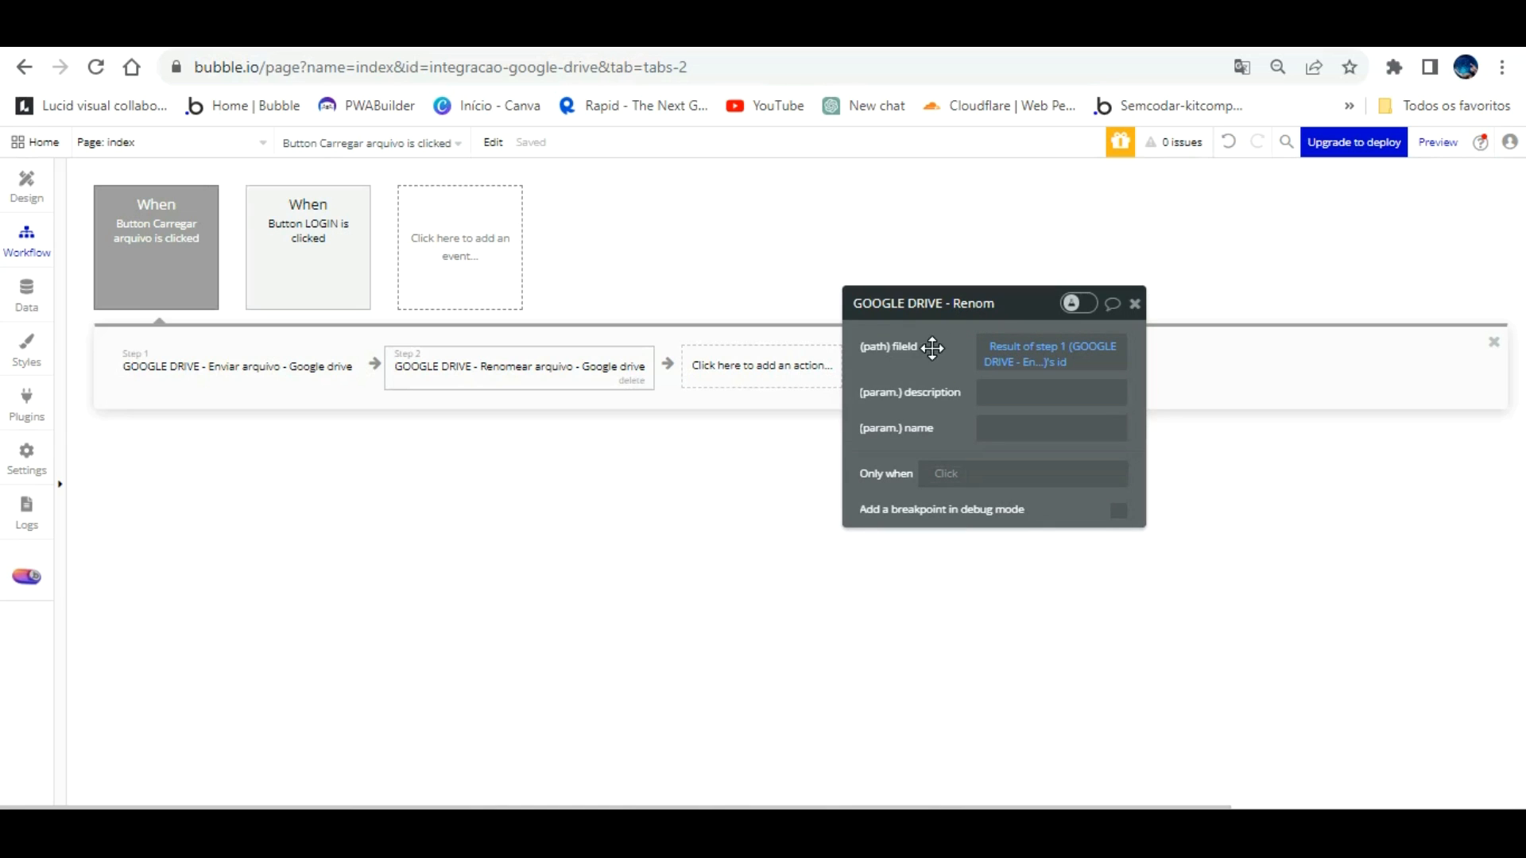
# Step: Set description to Descrição arquivo's value and name to Input Nome arquivo's value
pyautogui.click(1028, 393)
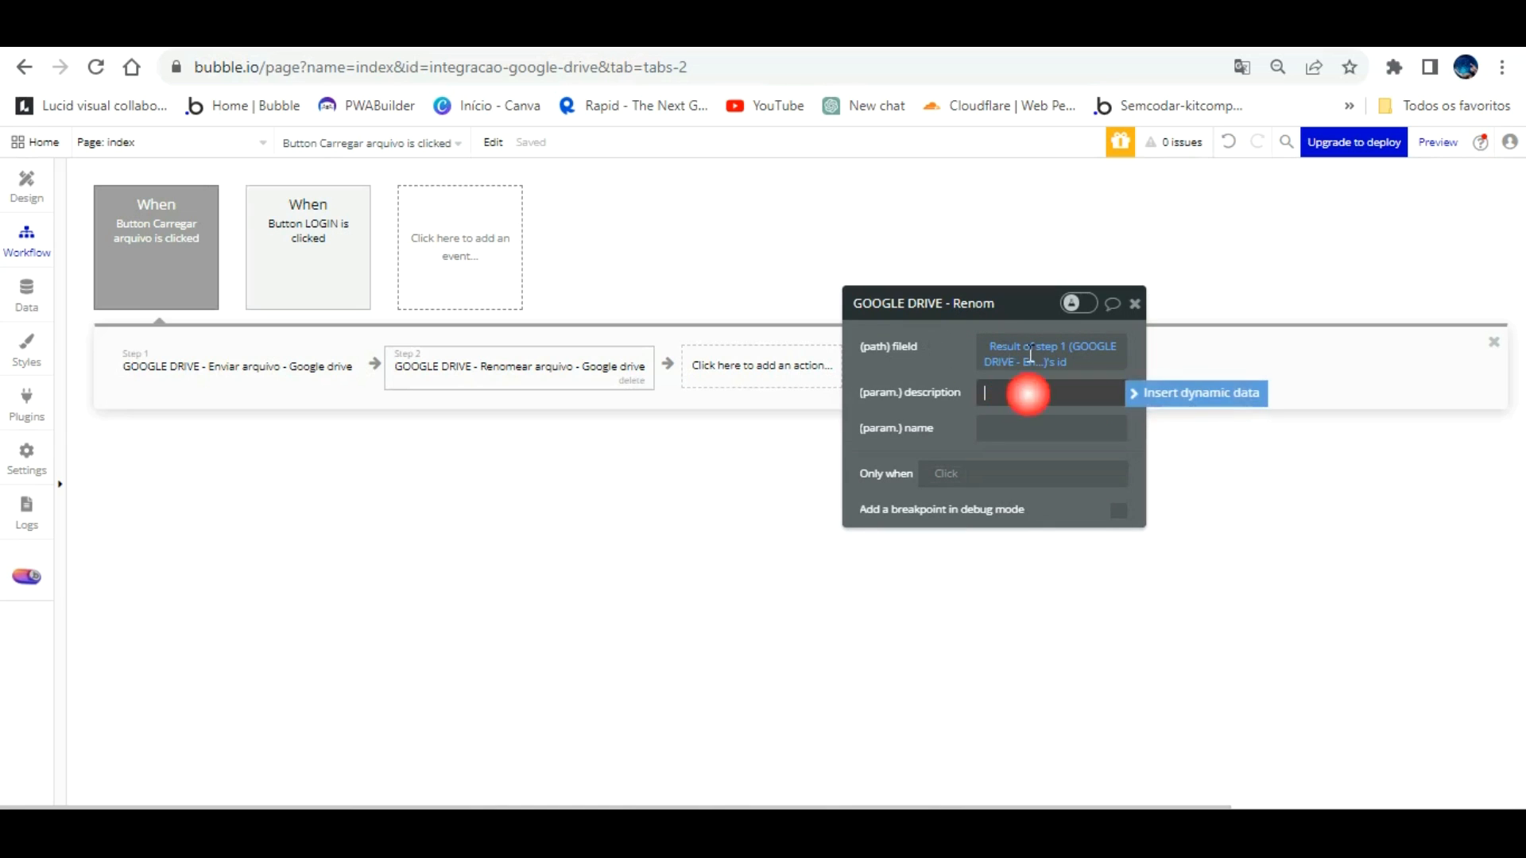
pyautogui.click(1177, 394)
pyautogui.scroll(-4, 1121, 572)
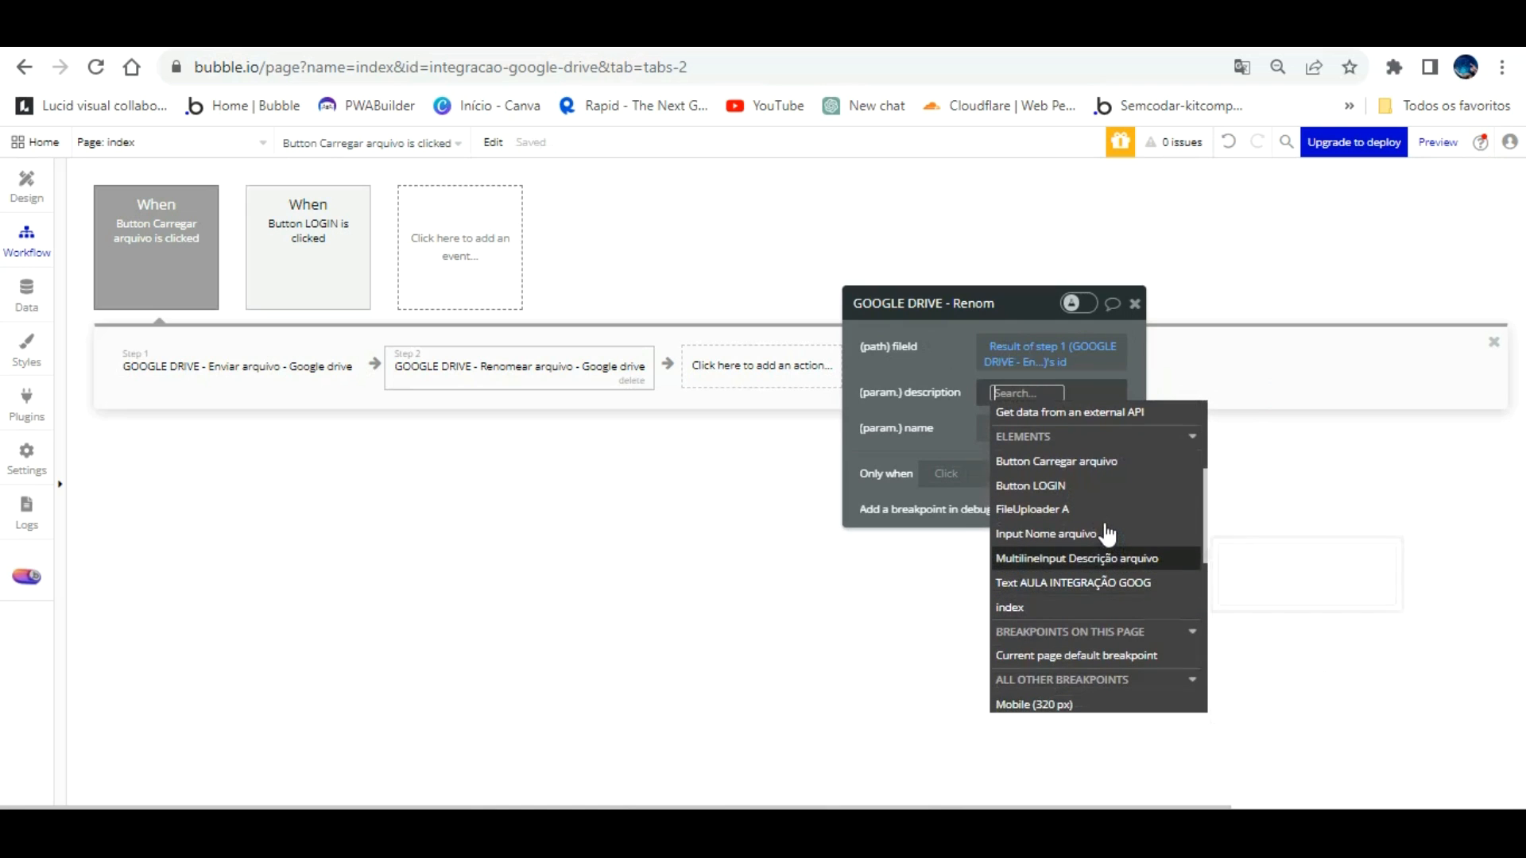
pyautogui.click(1109, 558)
pyautogui.click(1047, 454)
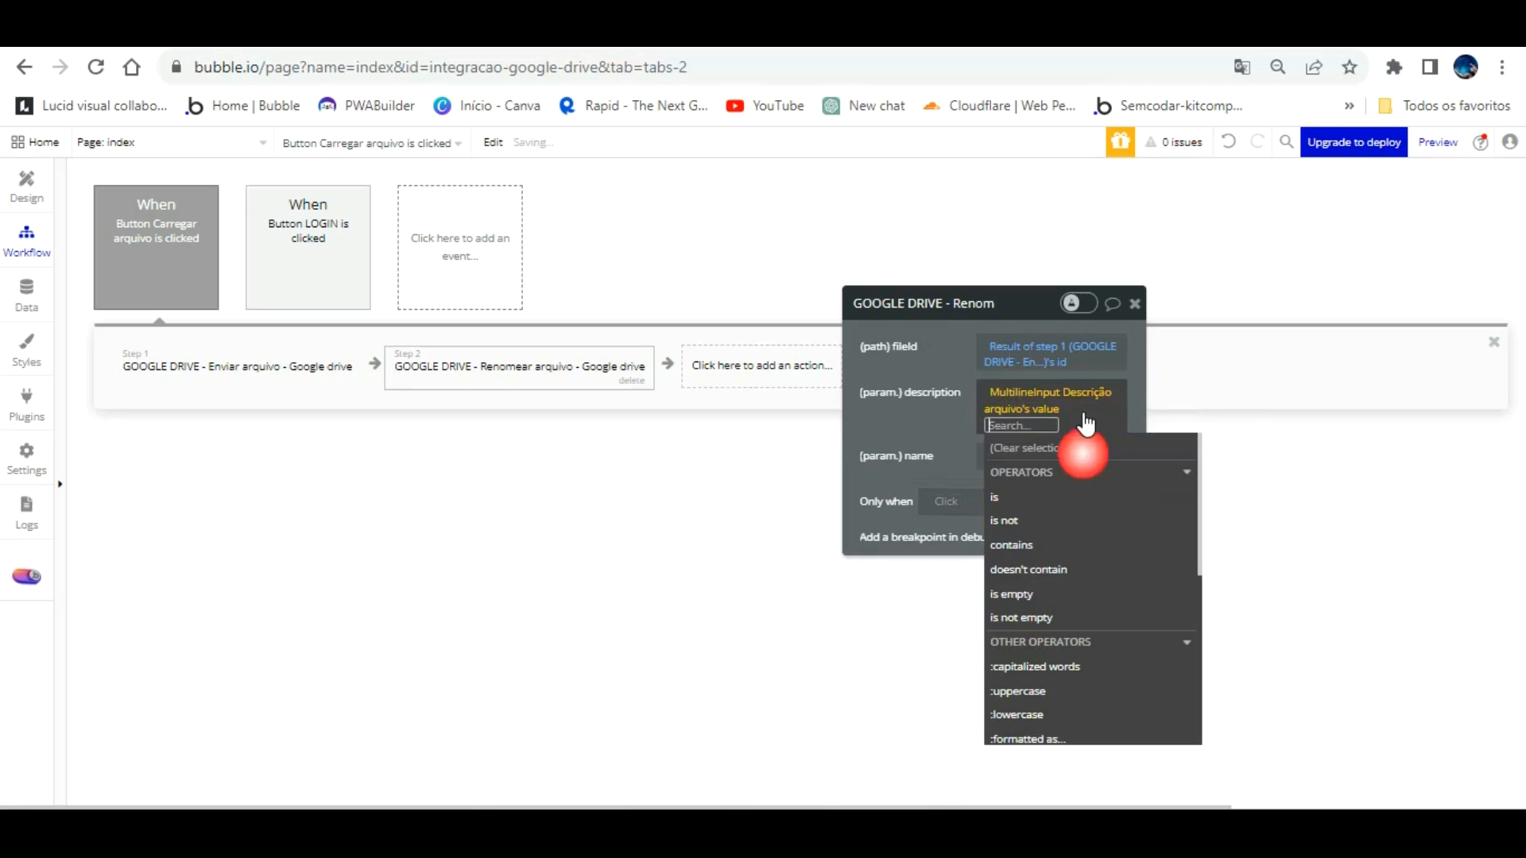
pyautogui.click(960, 361)
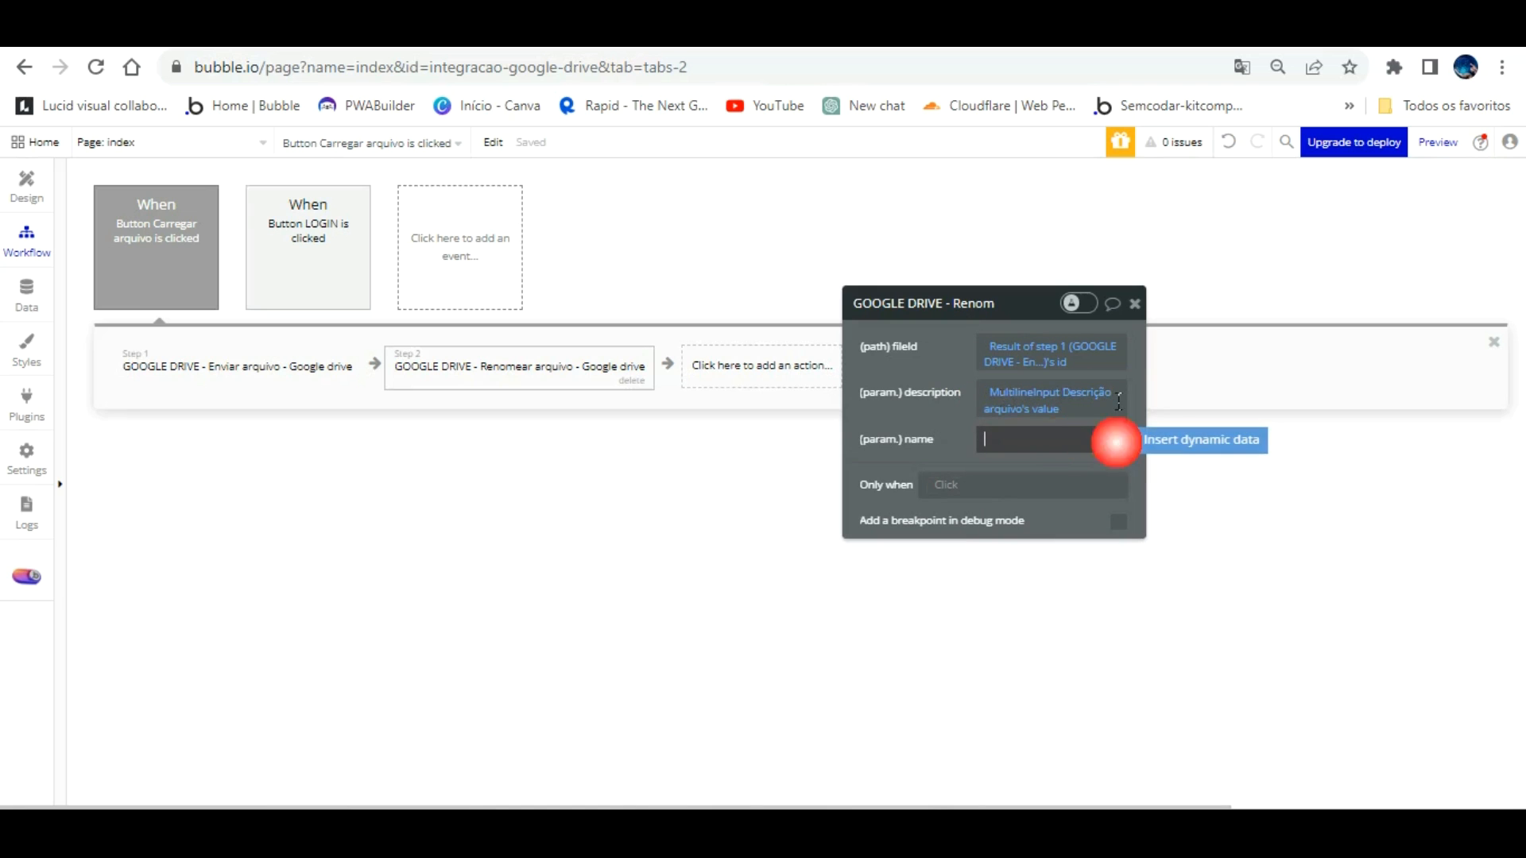
pyautogui.click(1157, 439)
pyautogui.scroll(-3, 1113, 647)
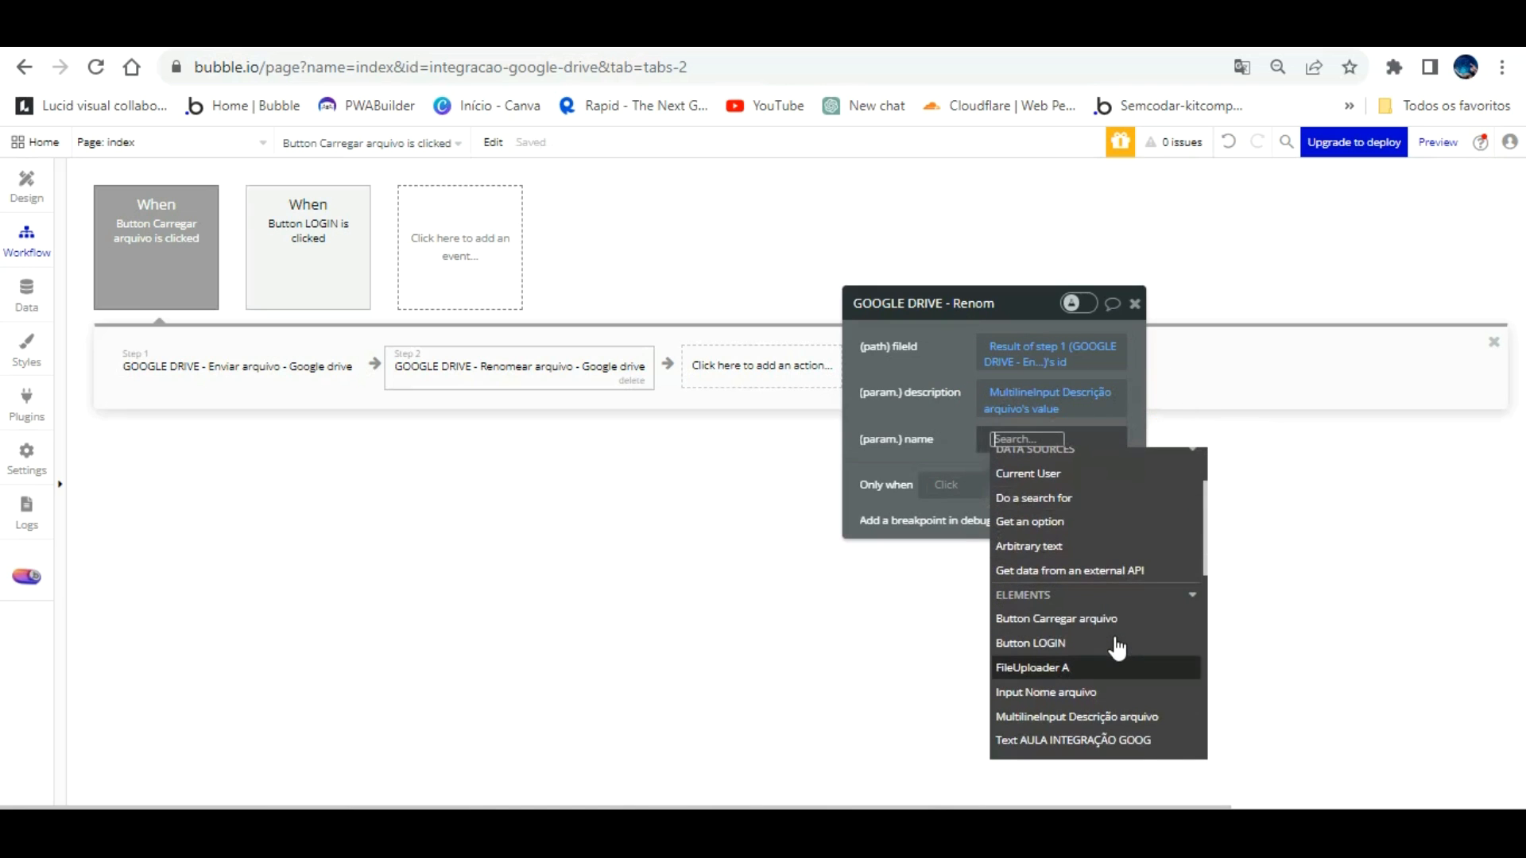
pyautogui.click(1108, 688)
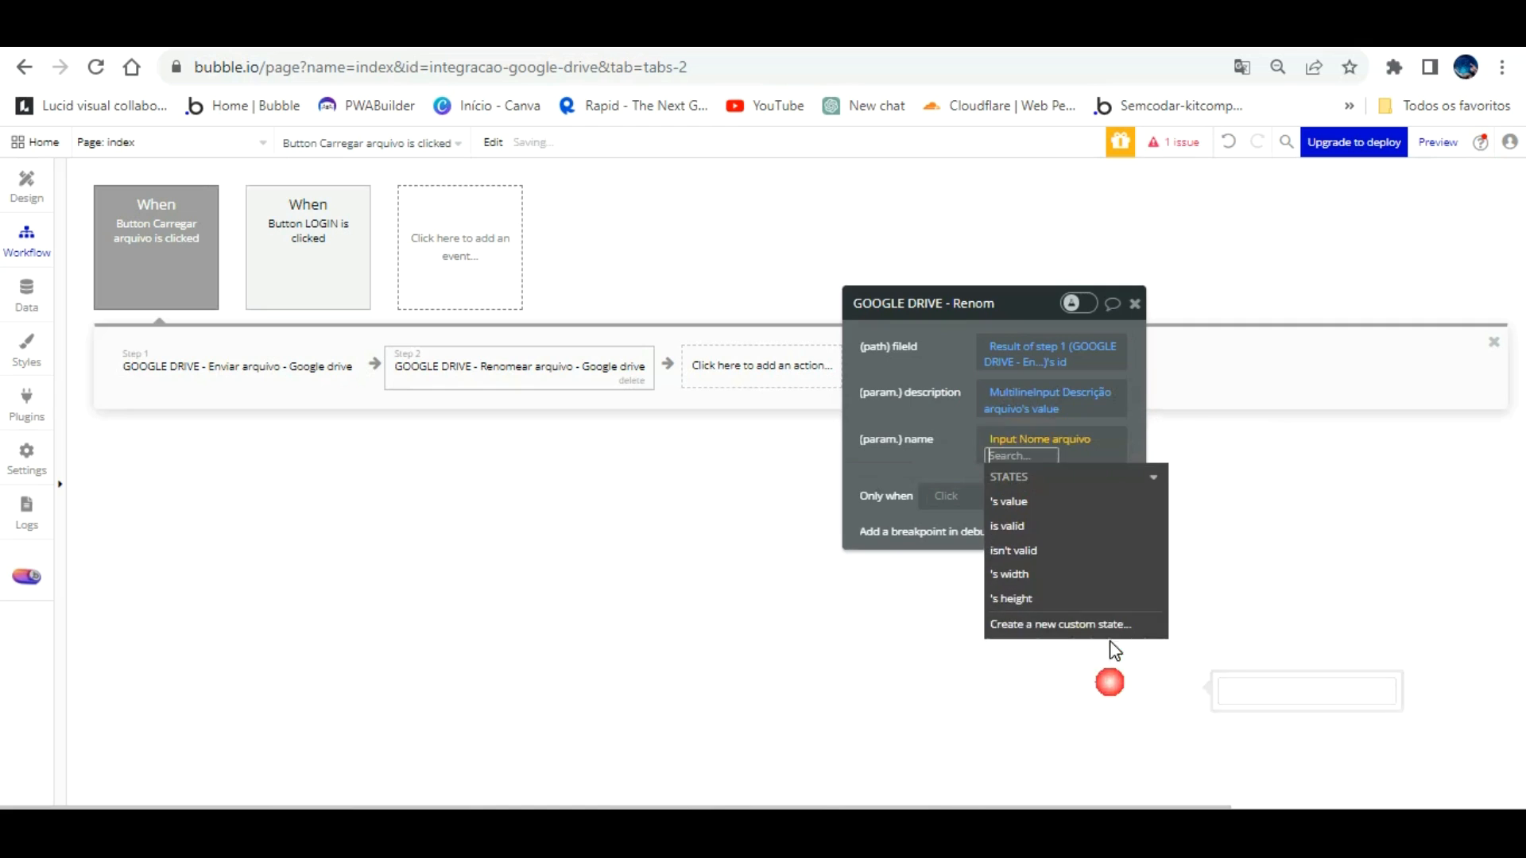
pyautogui.click(1039, 469)
pyautogui.click(951, 424)
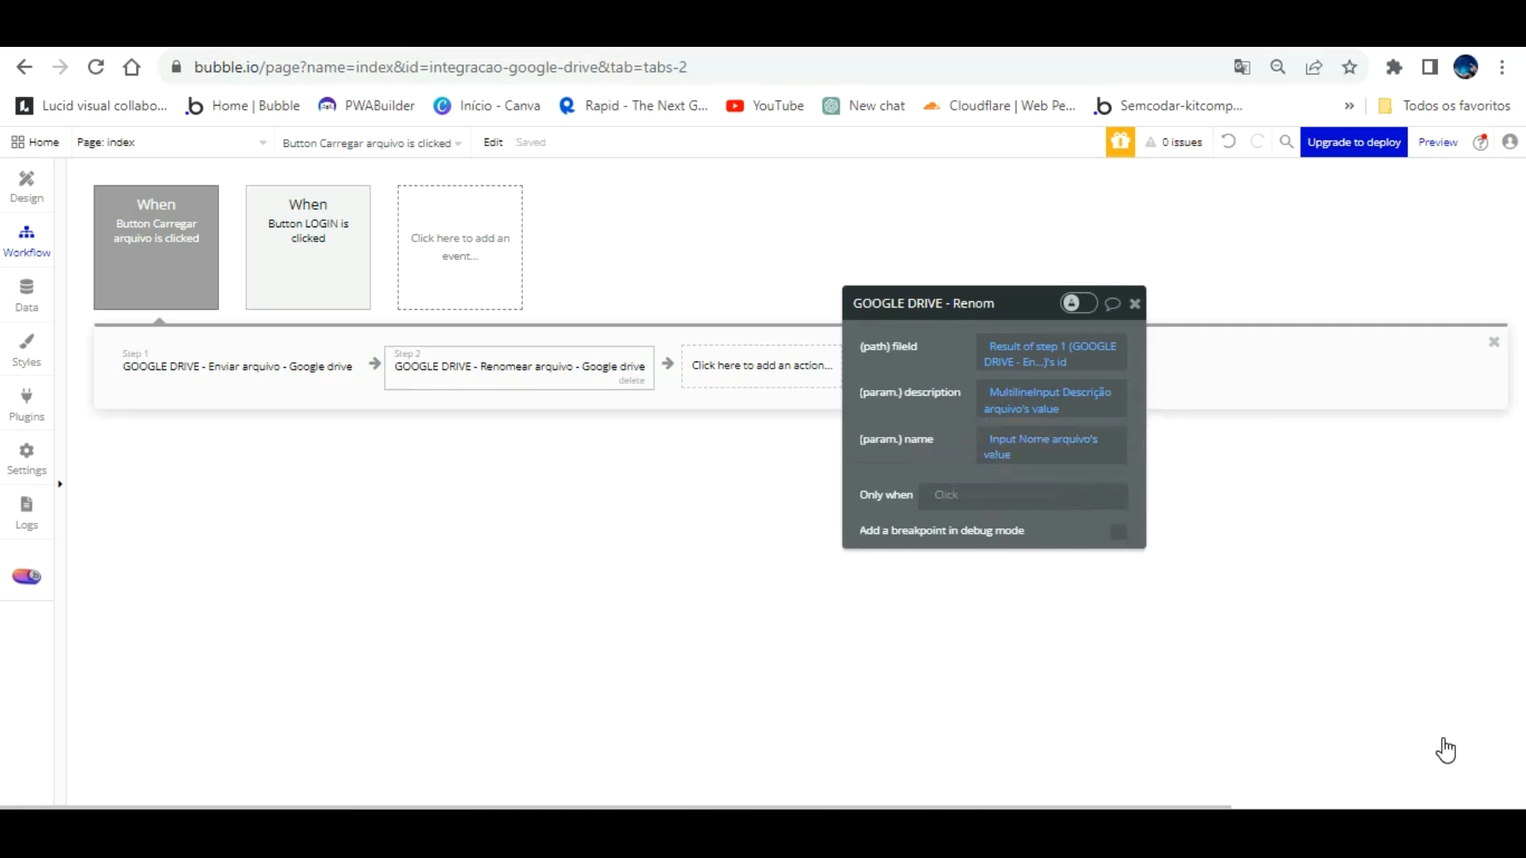
pyautogui.click(572, 531)
pyautogui.hotkey('ctrl', 'Tab')
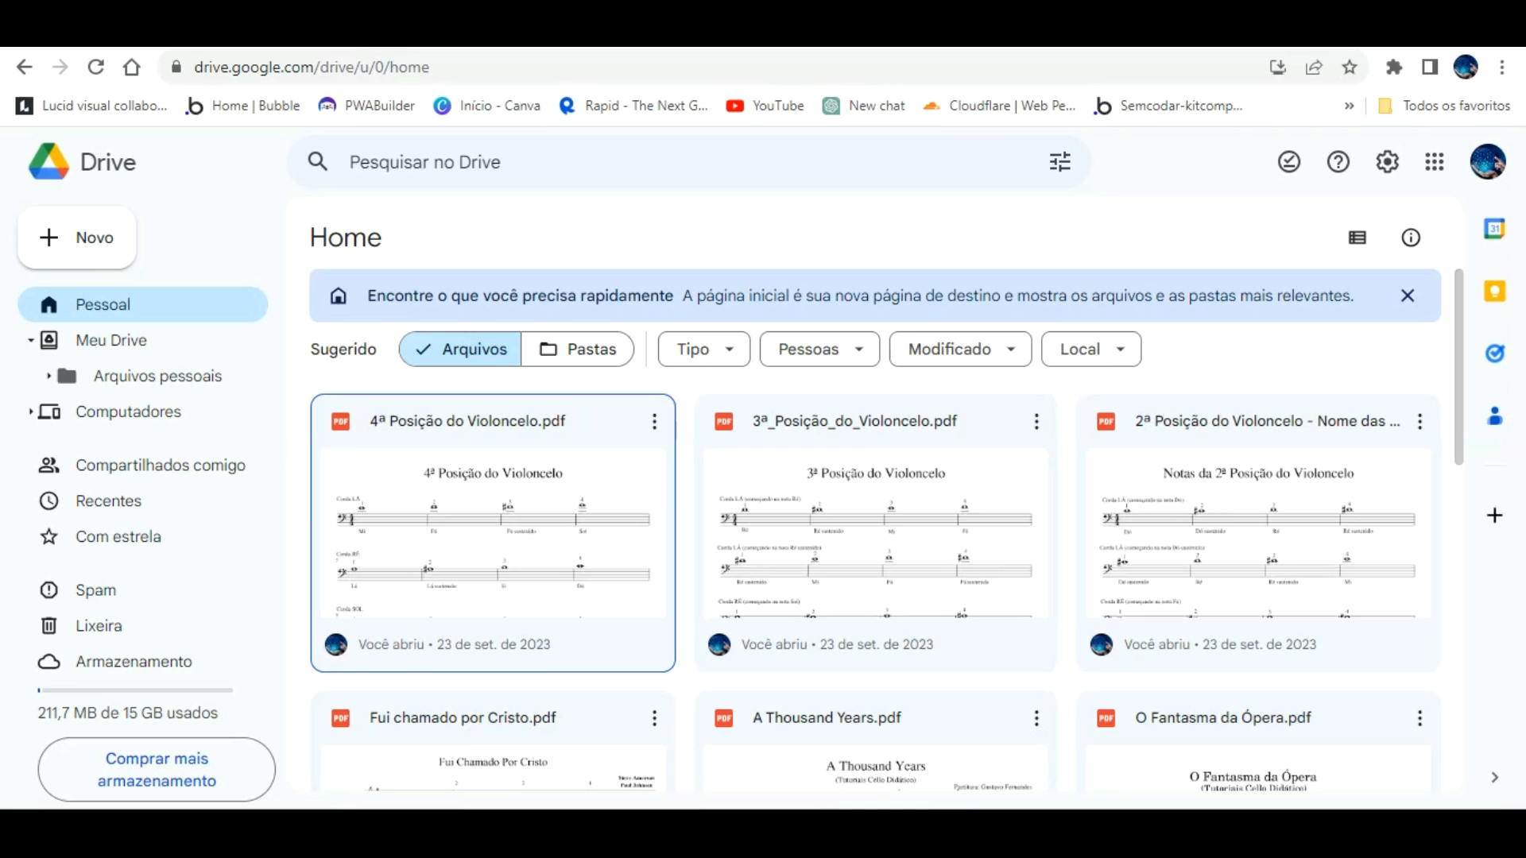
pyautogui.scroll(-10, 806, 442)
pyautogui.scroll(10, 807, 453)
pyautogui.click(1488, 162)
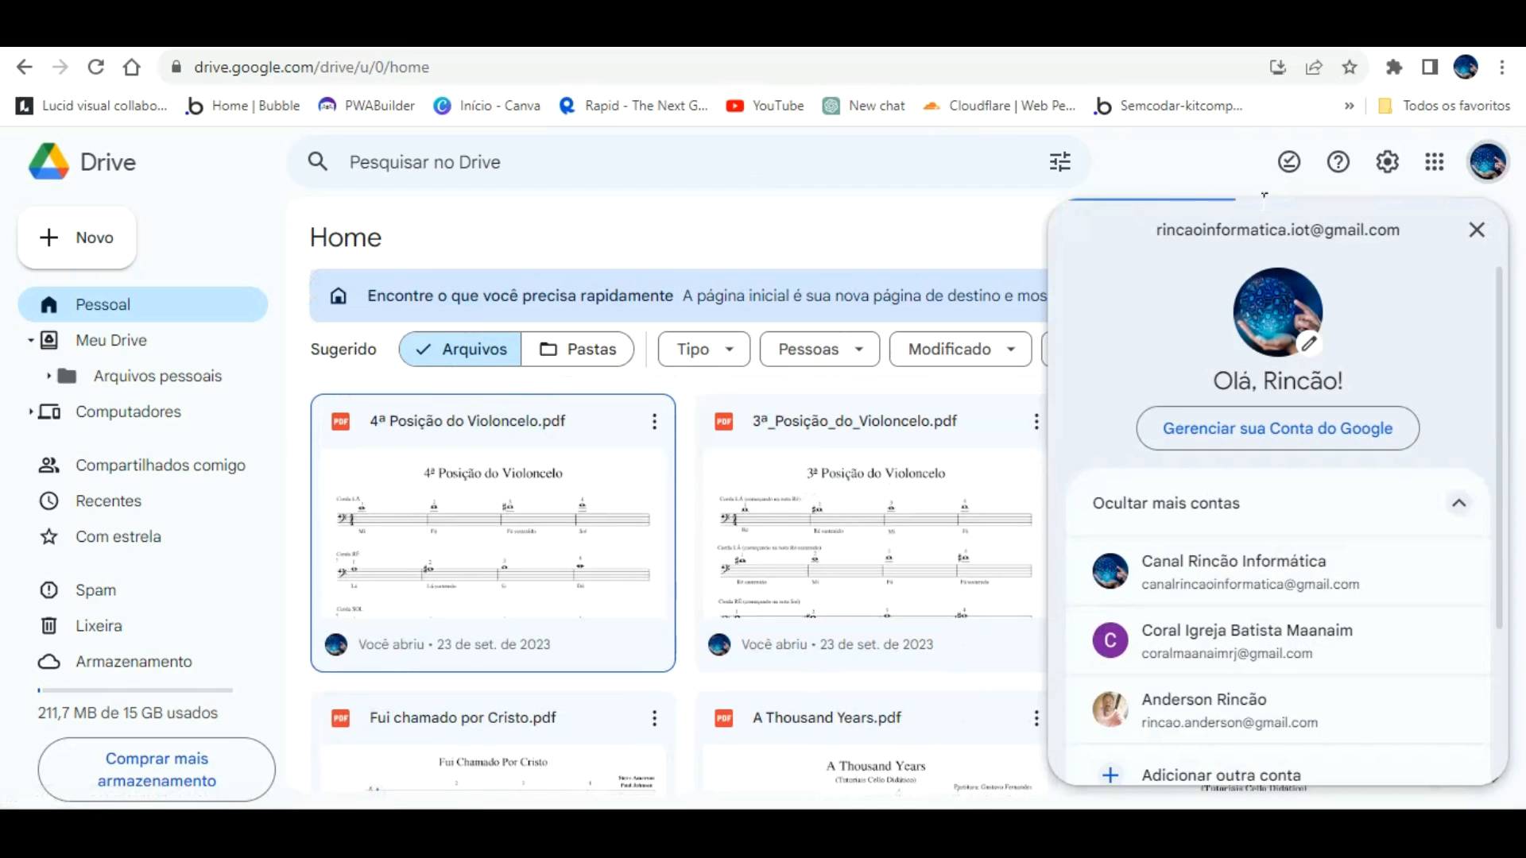
pyautogui.click(589, 238)
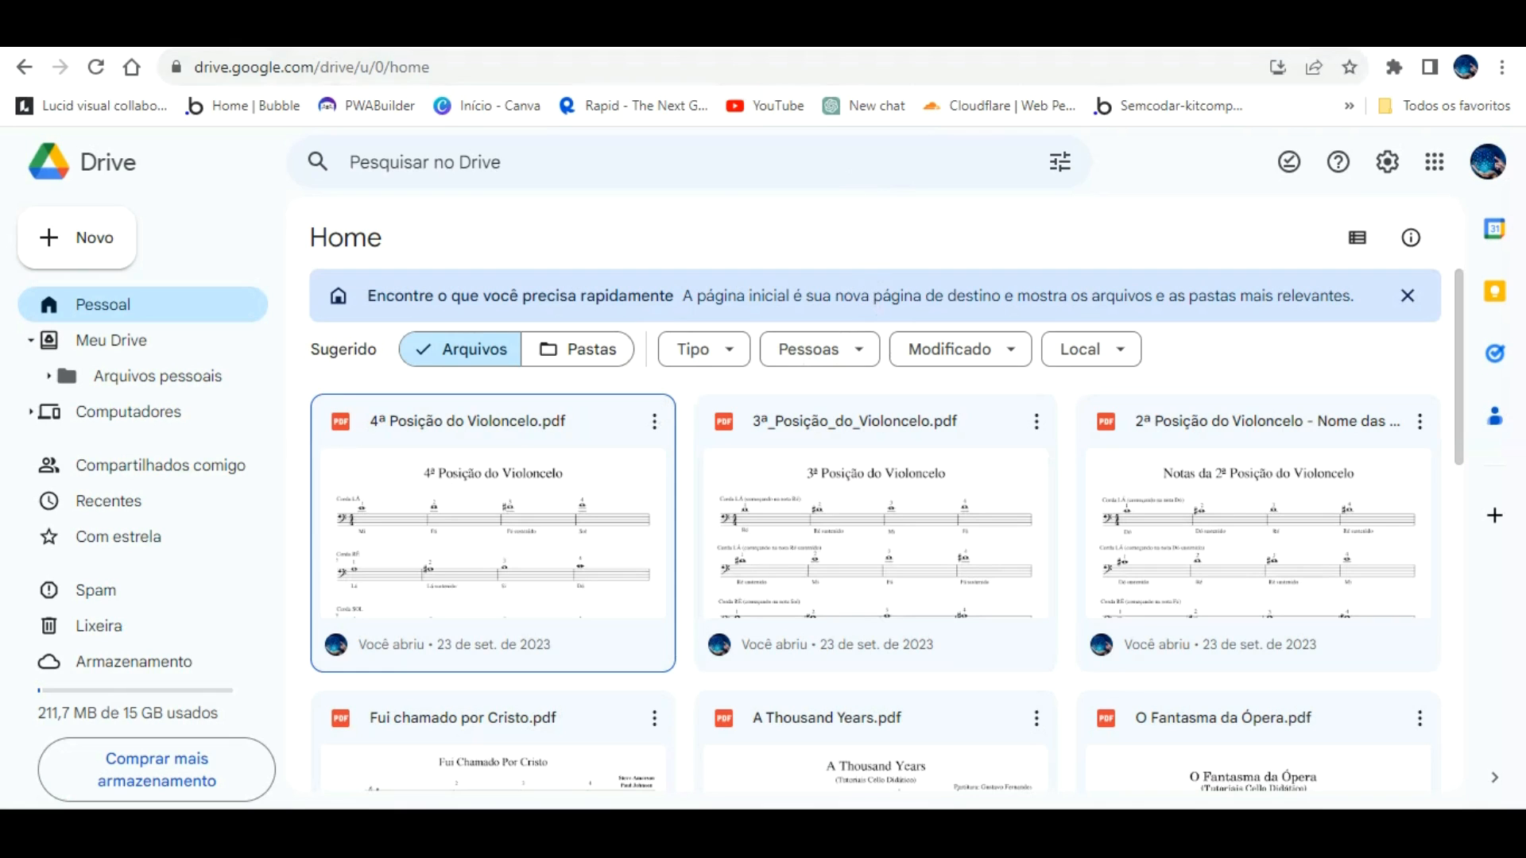
pyautogui.click(748, 31)
pyautogui.click(652, 32)
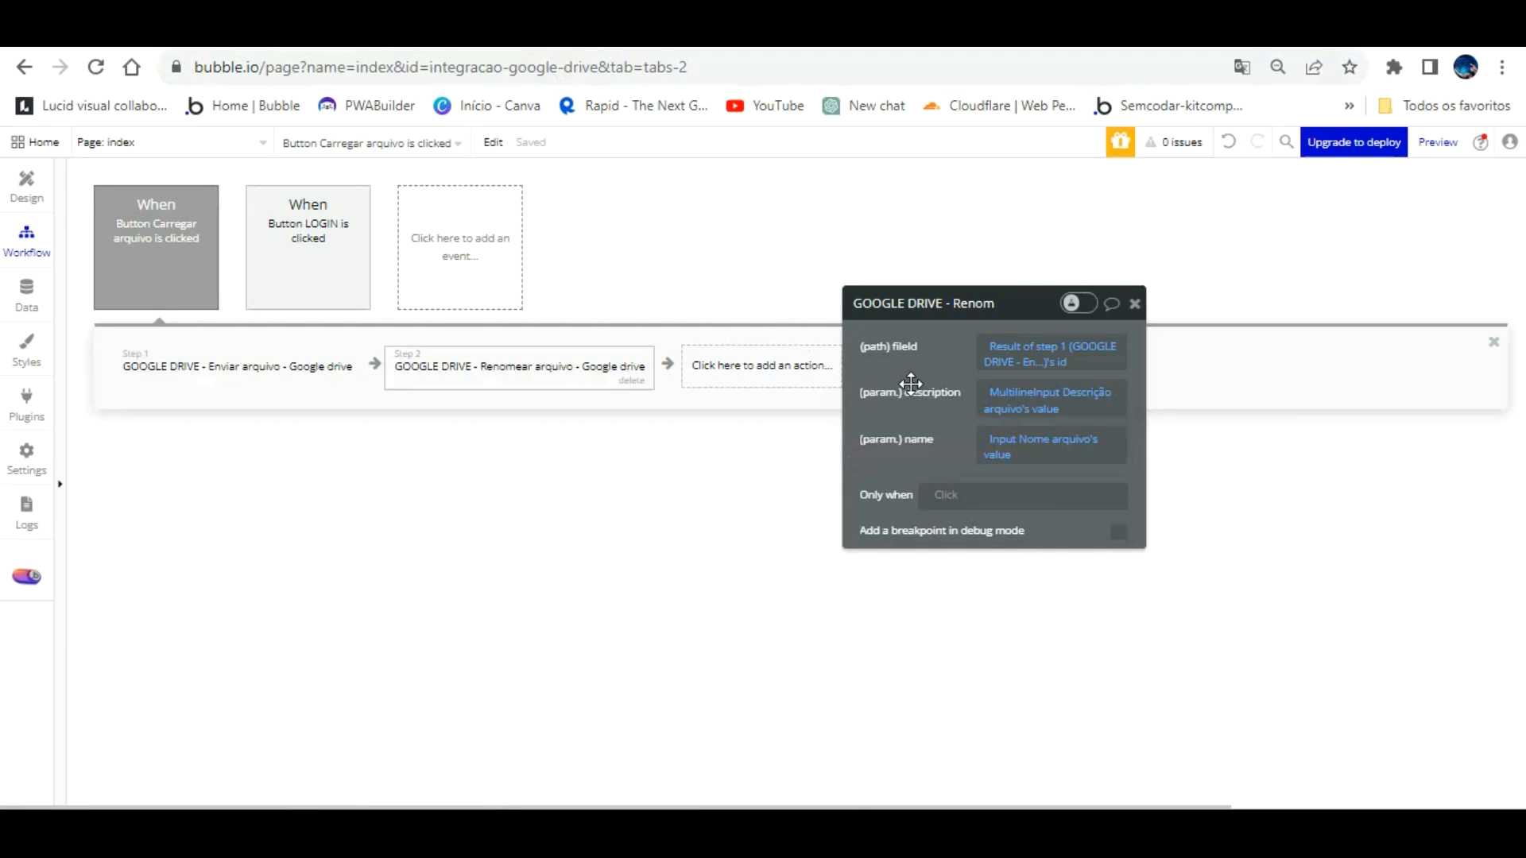
# Step: Add GOOGLE DRIVE - Permissão do arquivo as step 3 with fileId from Result of step 1's id
pyautogui.click(765, 362)
pyautogui.write('e')
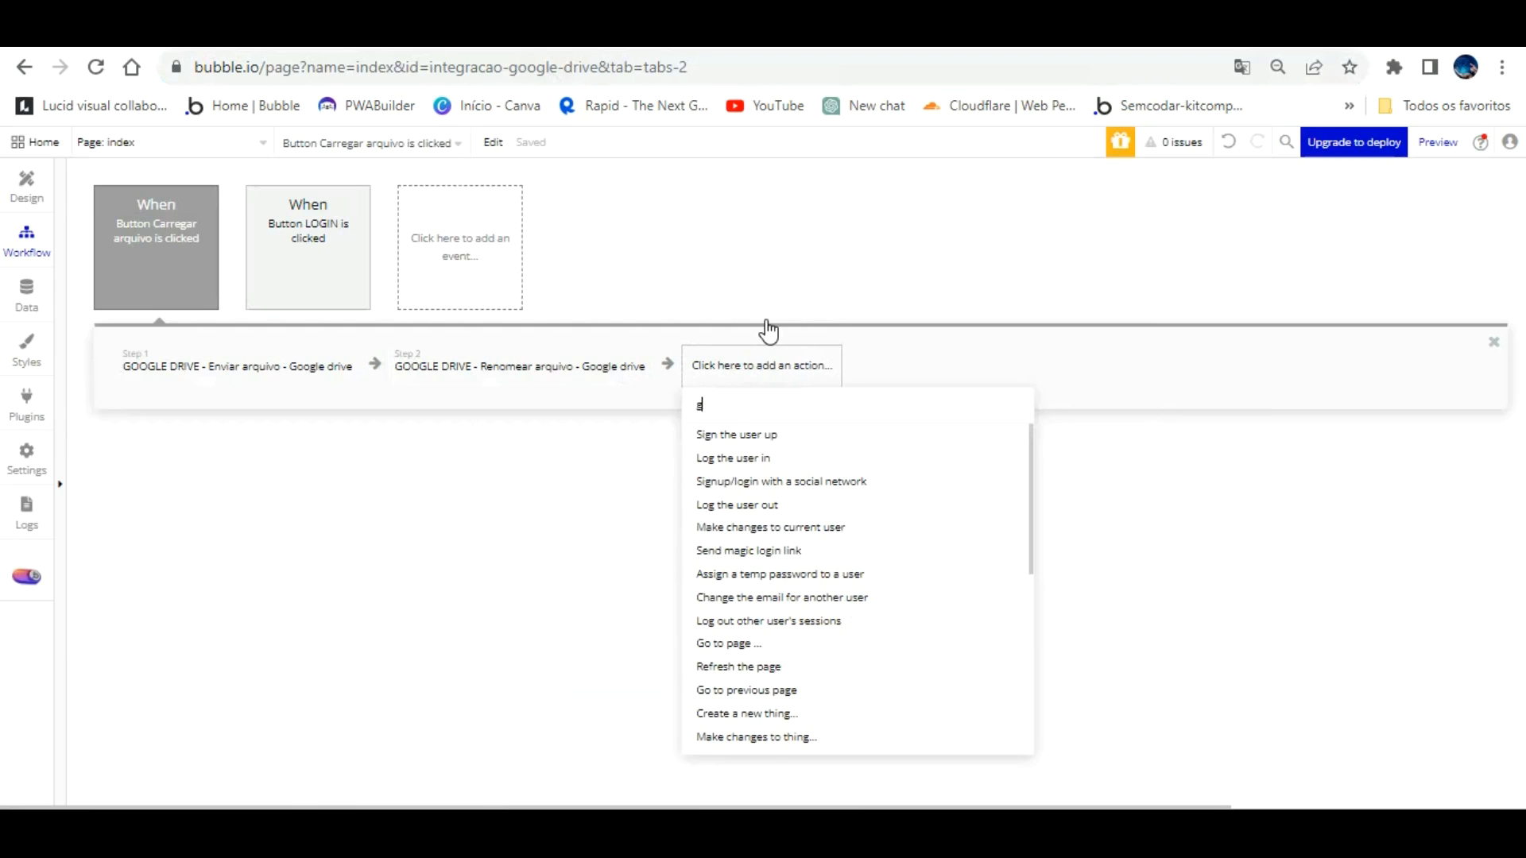
pyautogui.write('oo')
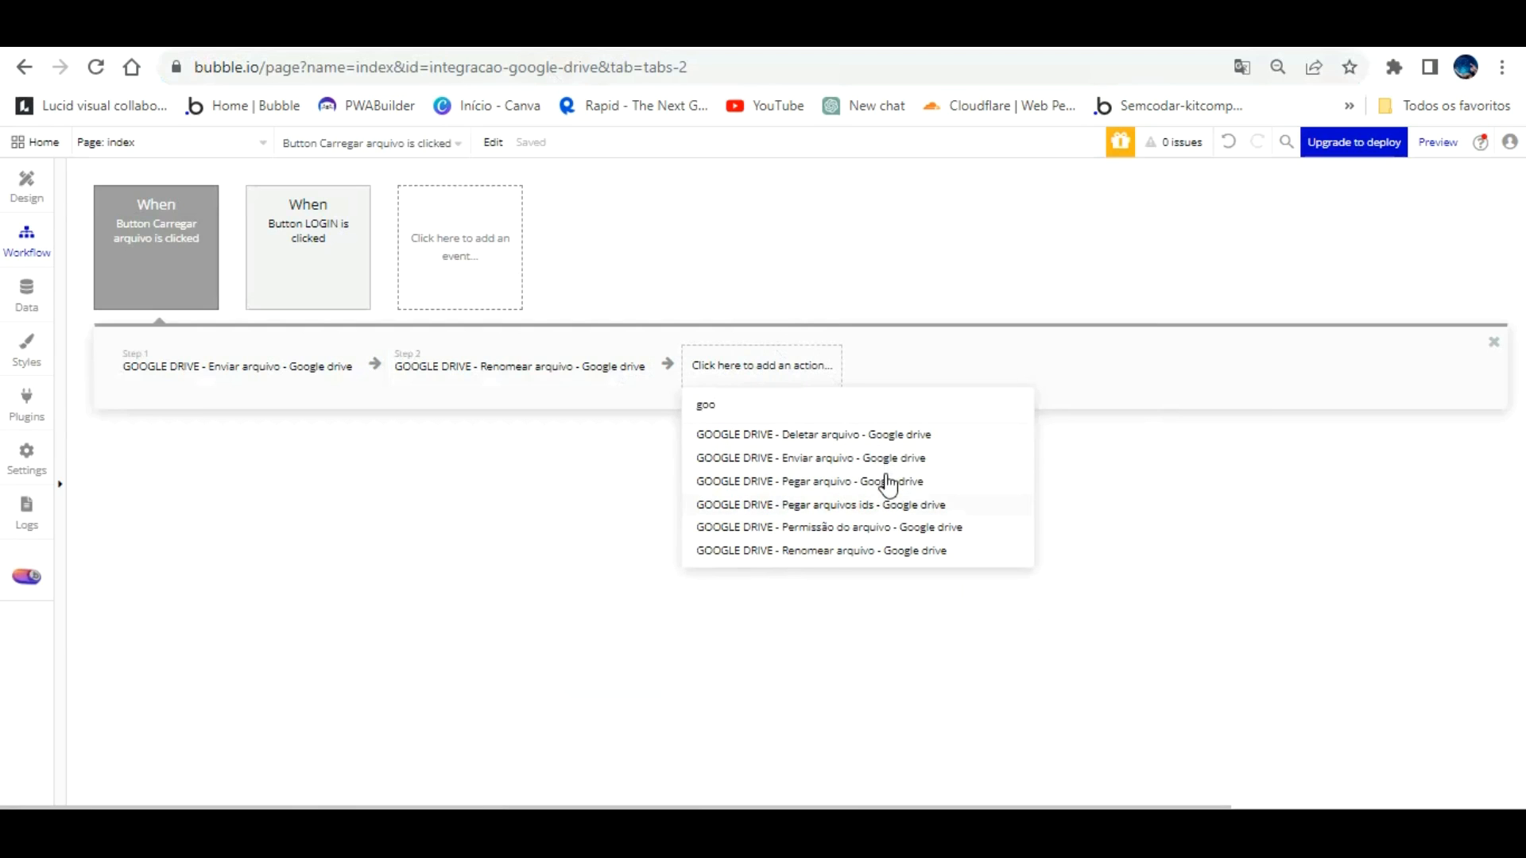
pyautogui.click(858, 526)
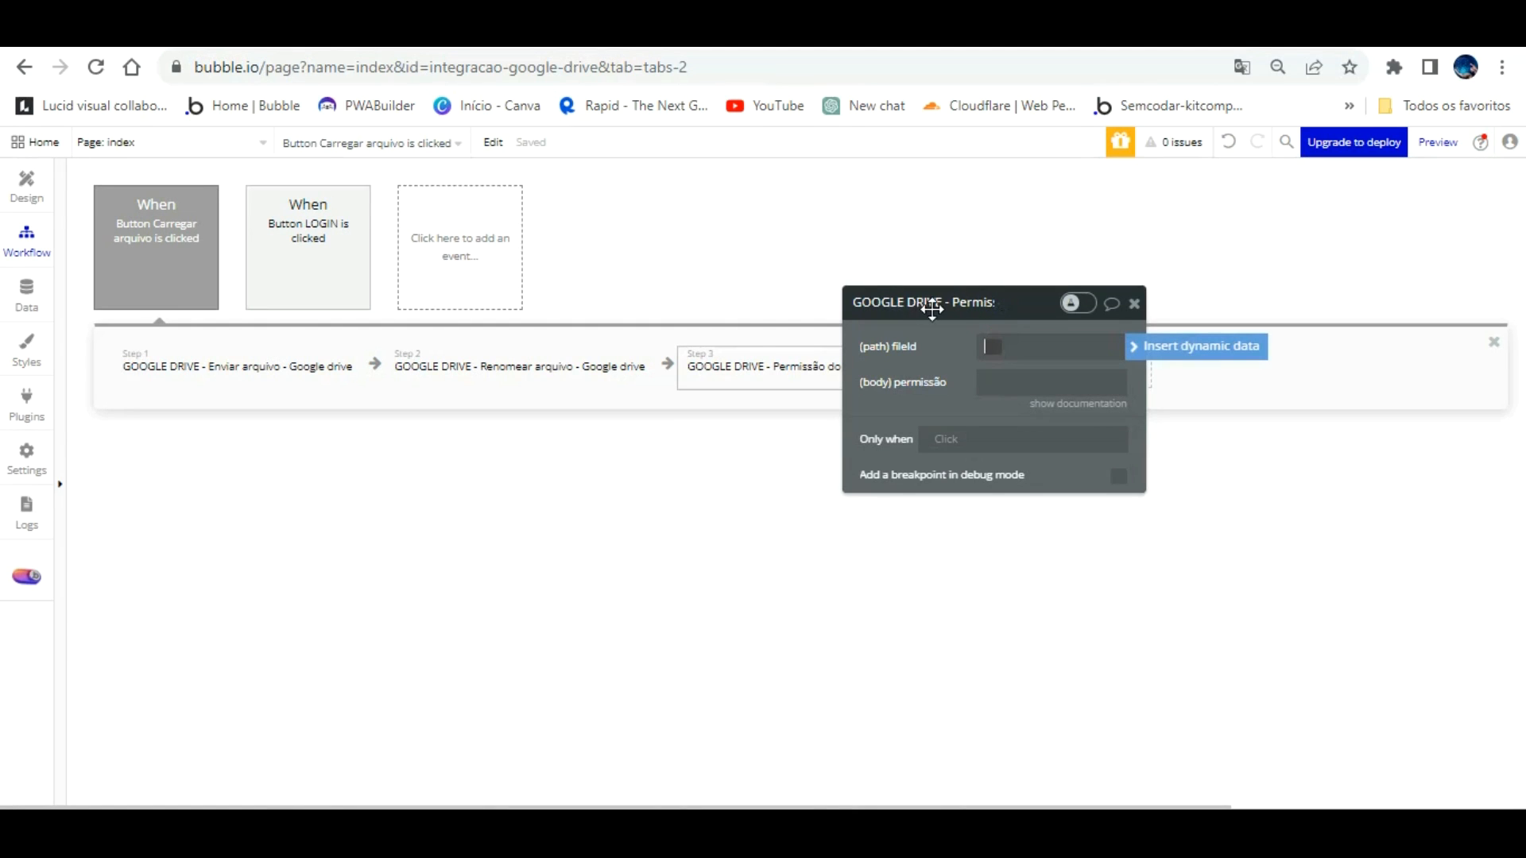
pyautogui.click(1175, 347)
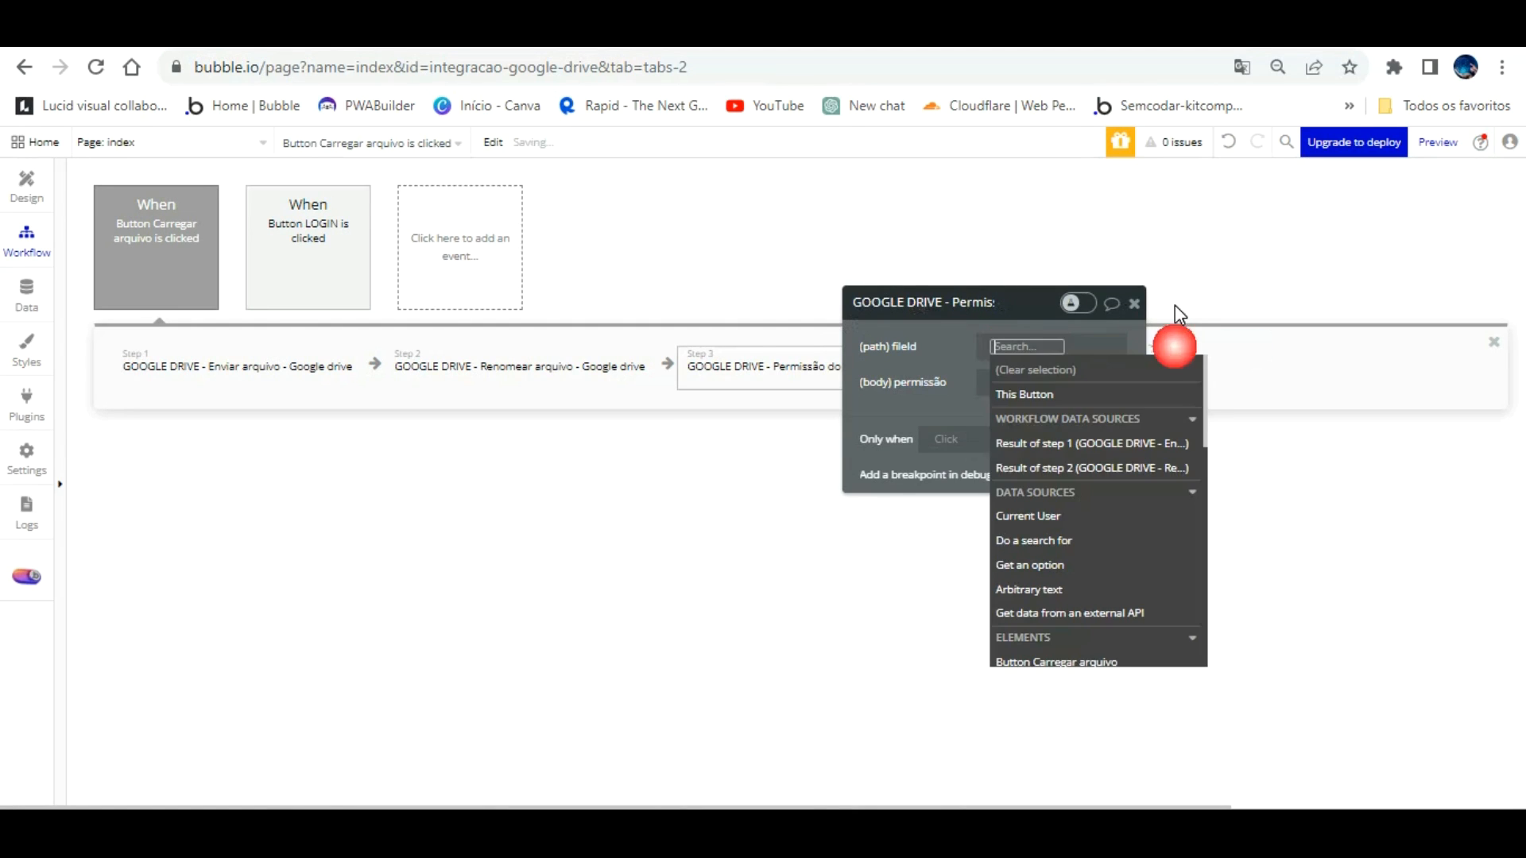
pyautogui.click(1144, 439)
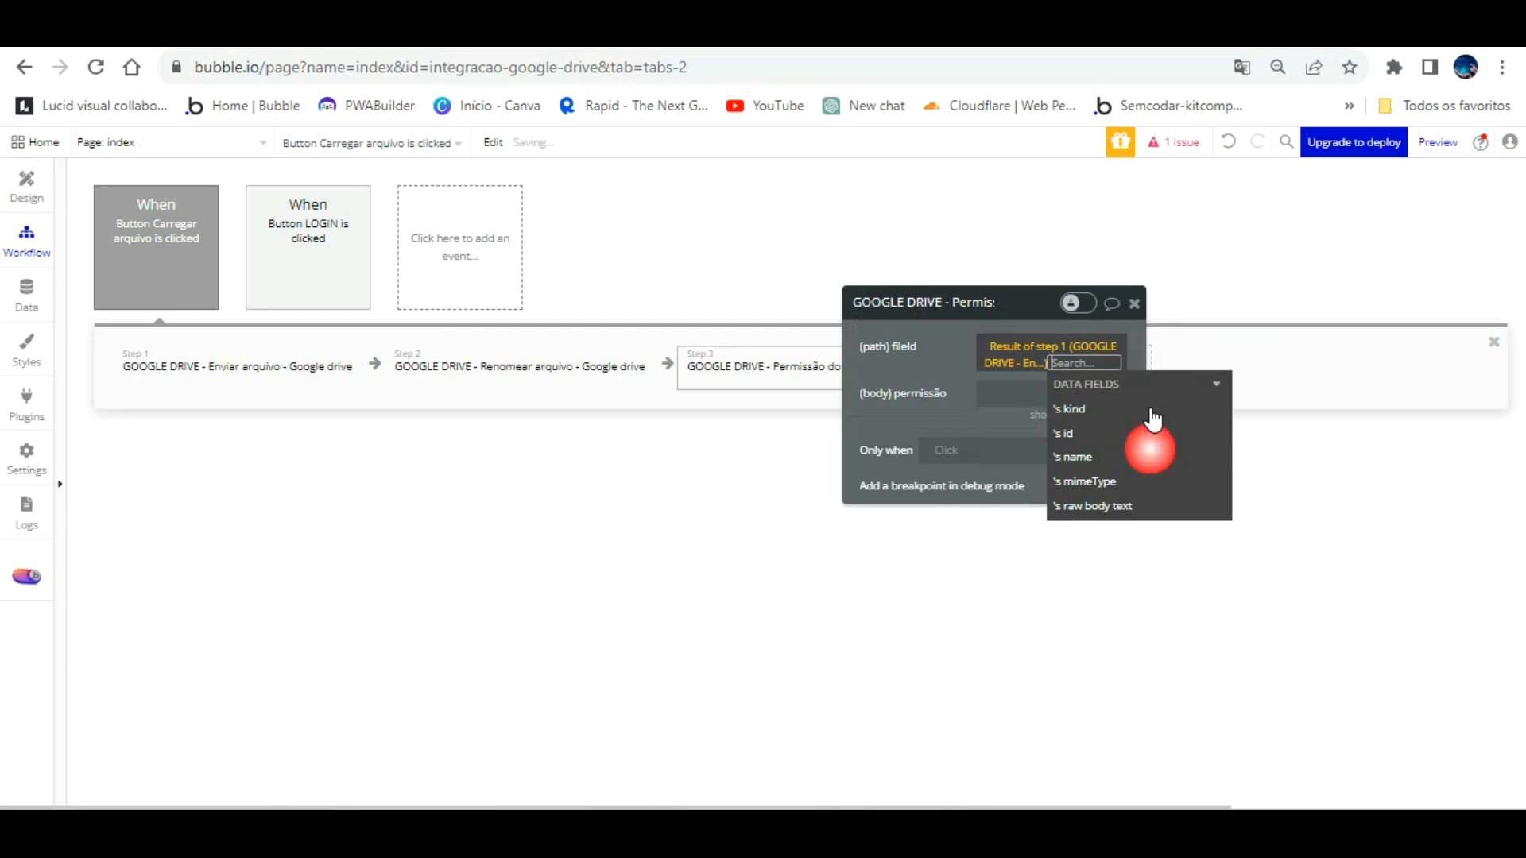
pyautogui.click(1106, 397)
pyautogui.click(940, 315)
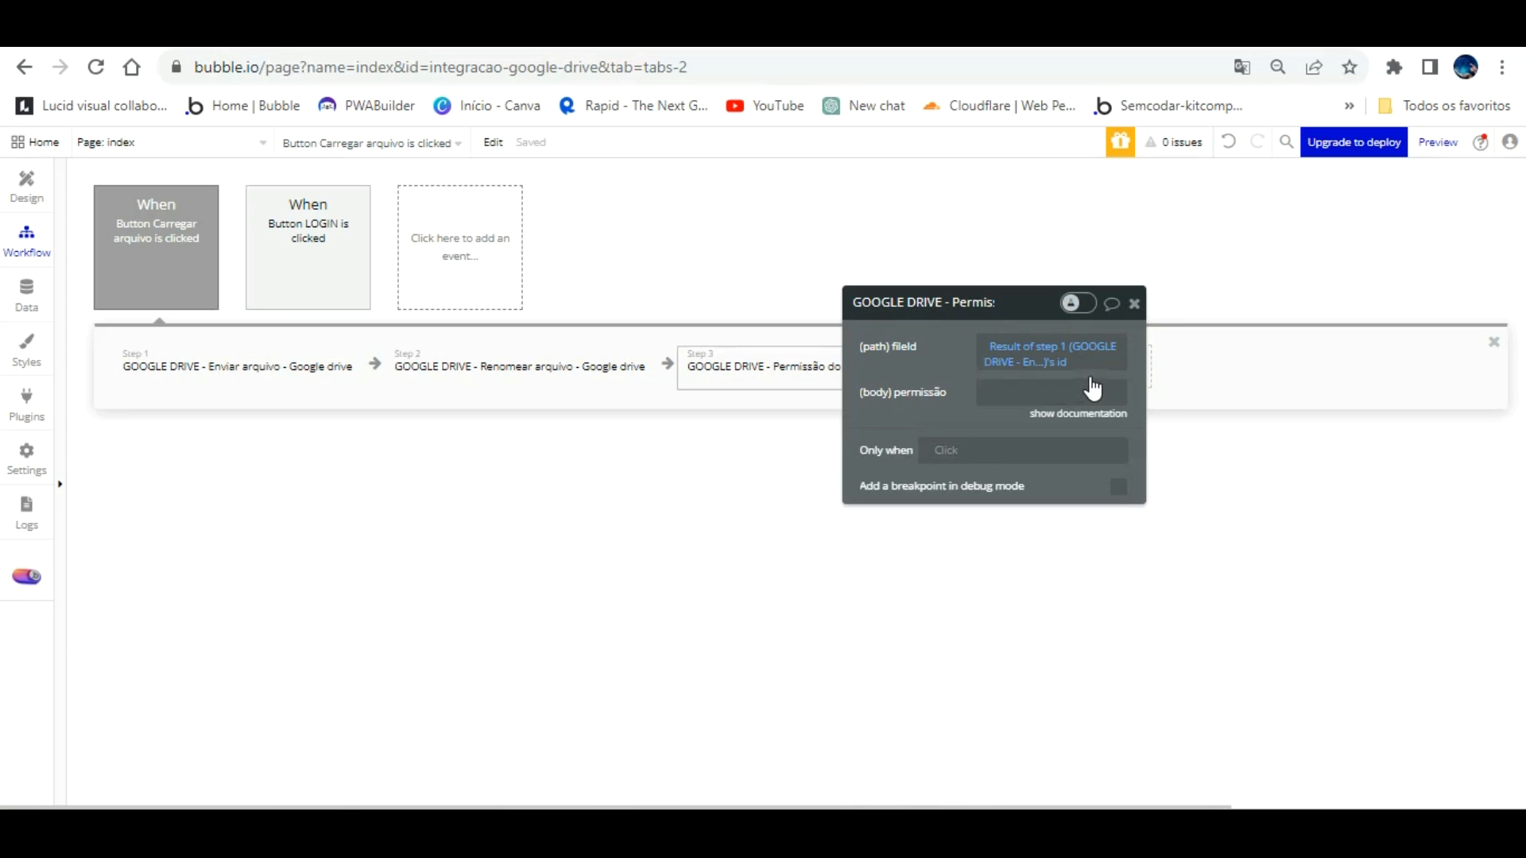
# Step: Set the permissão parameter to true
pyautogui.click(1084, 414)
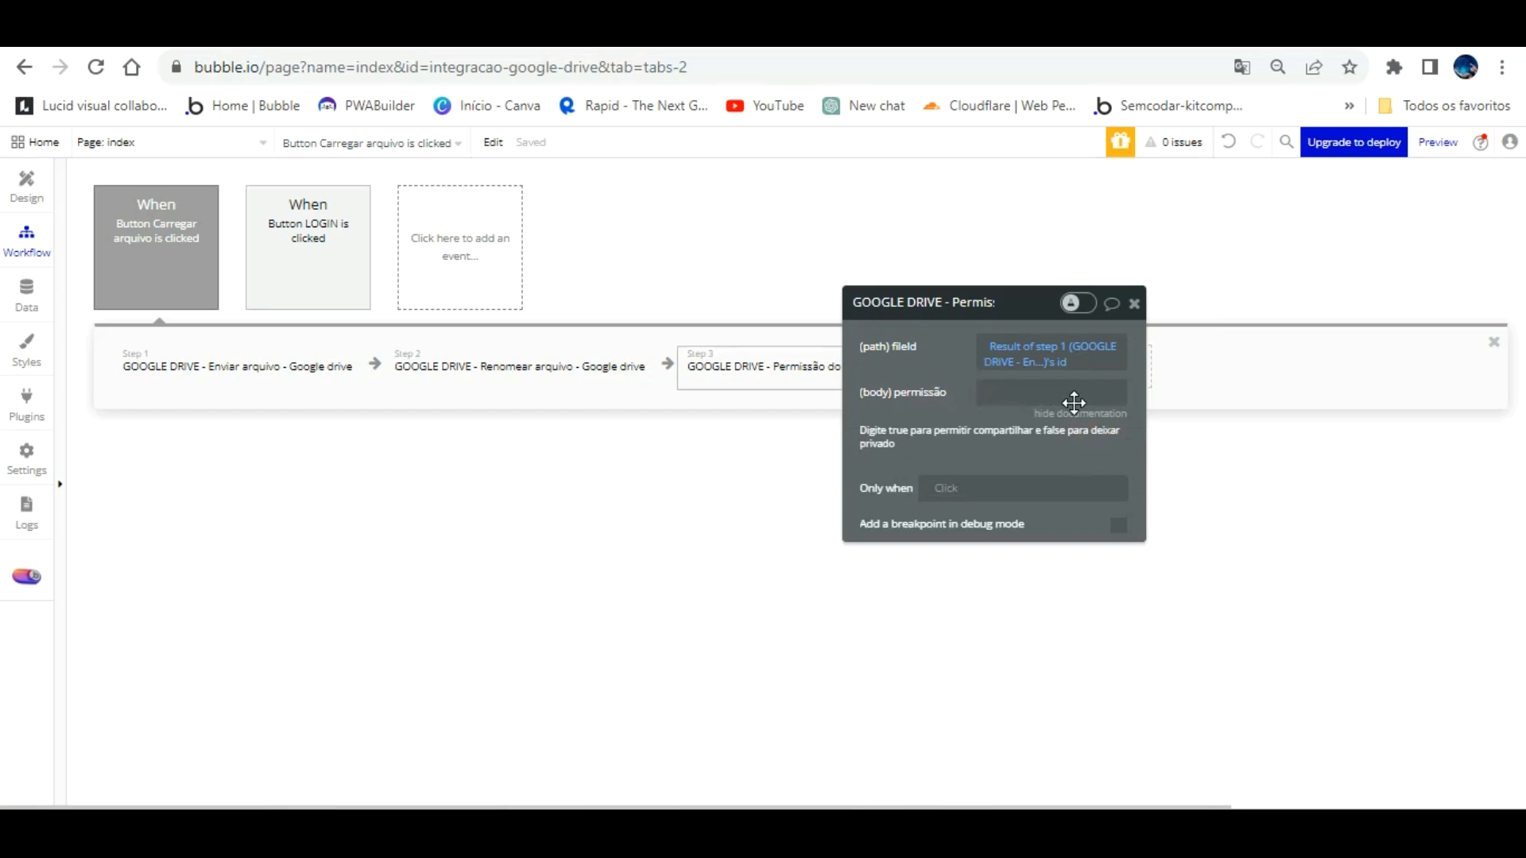
pyautogui.click(1018, 396)
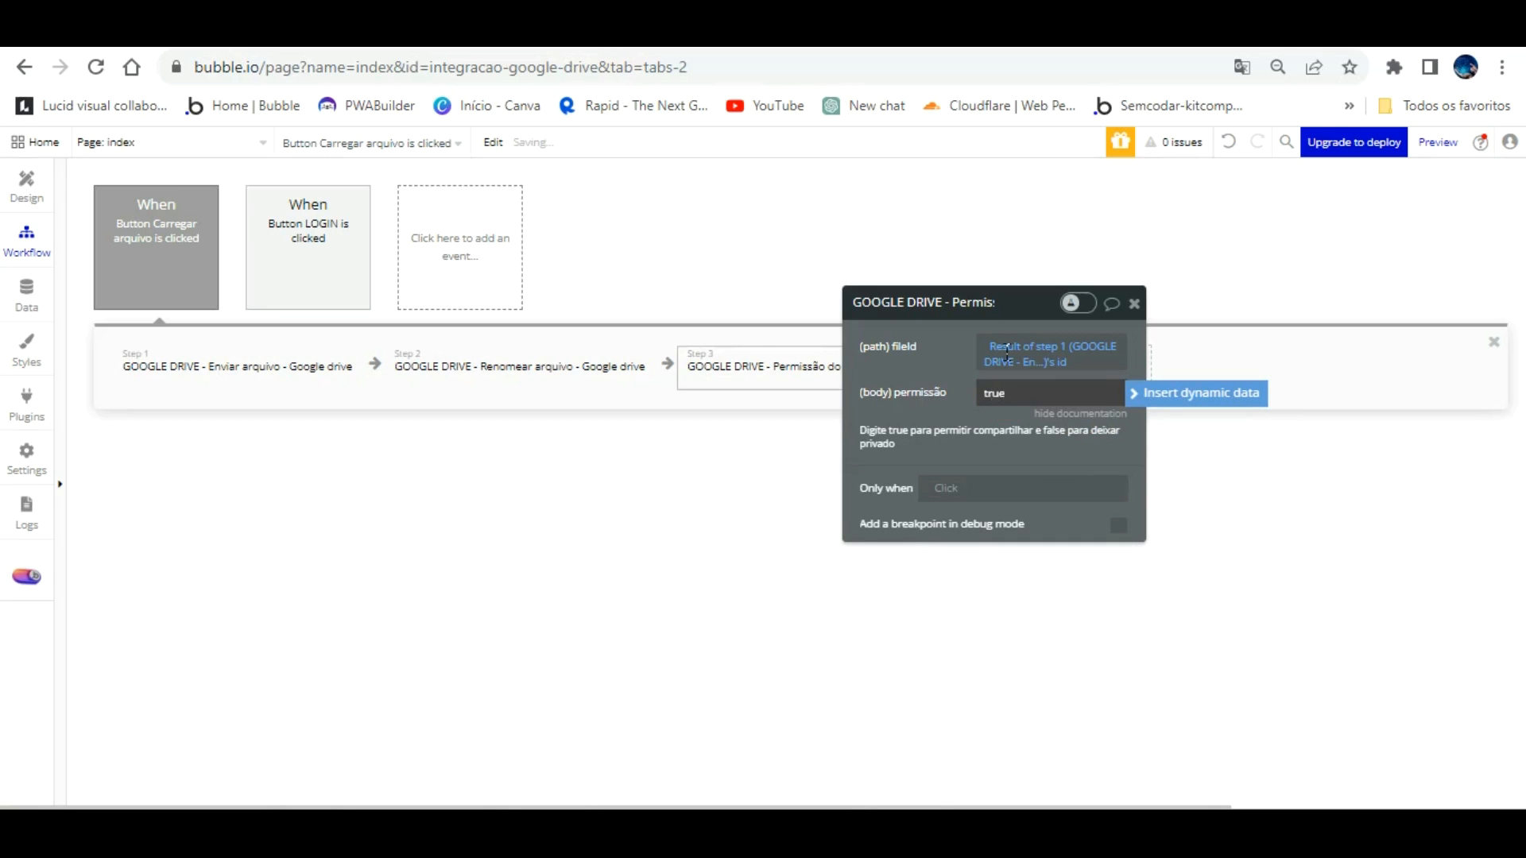
pyautogui.click(956, 324)
pyautogui.click(892, 521)
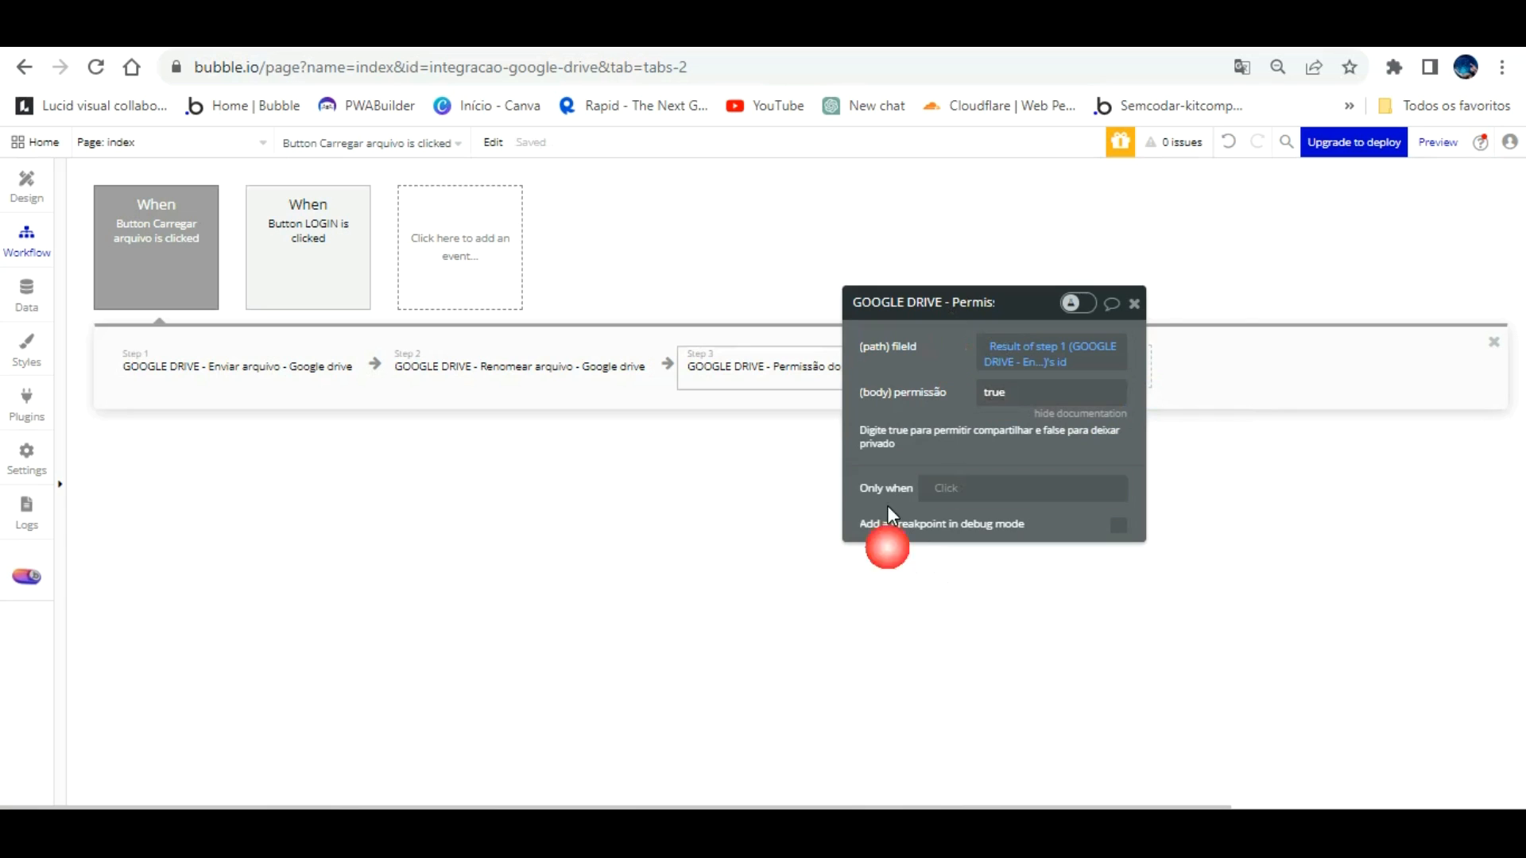
pyautogui.moveTo(936, 301); pyautogui.dragTo(964, 307)
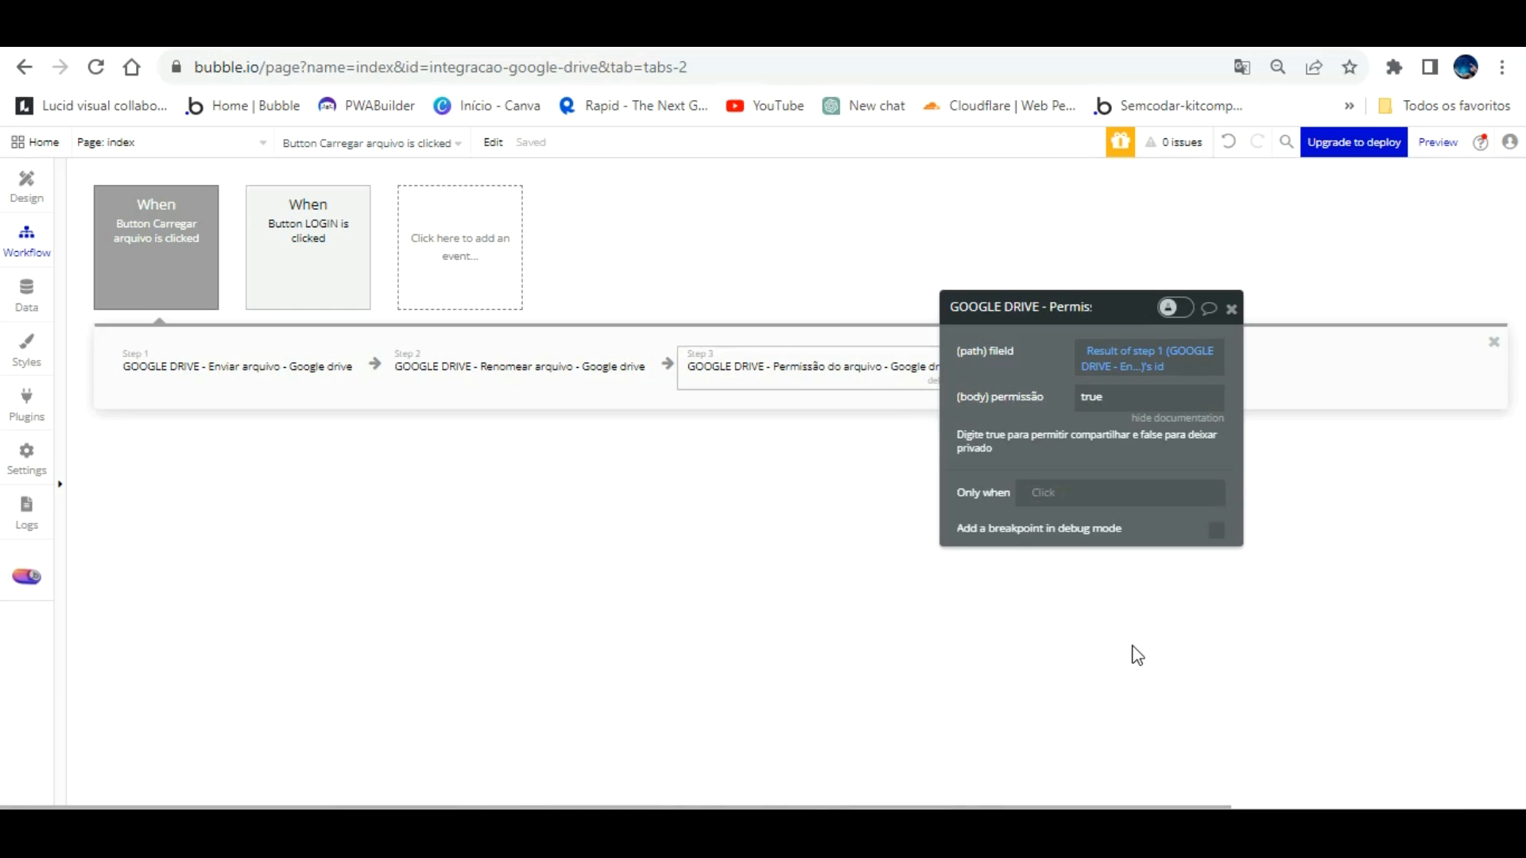
pyautogui.moveTo(1037, 311); pyautogui.dragTo(765, 545)
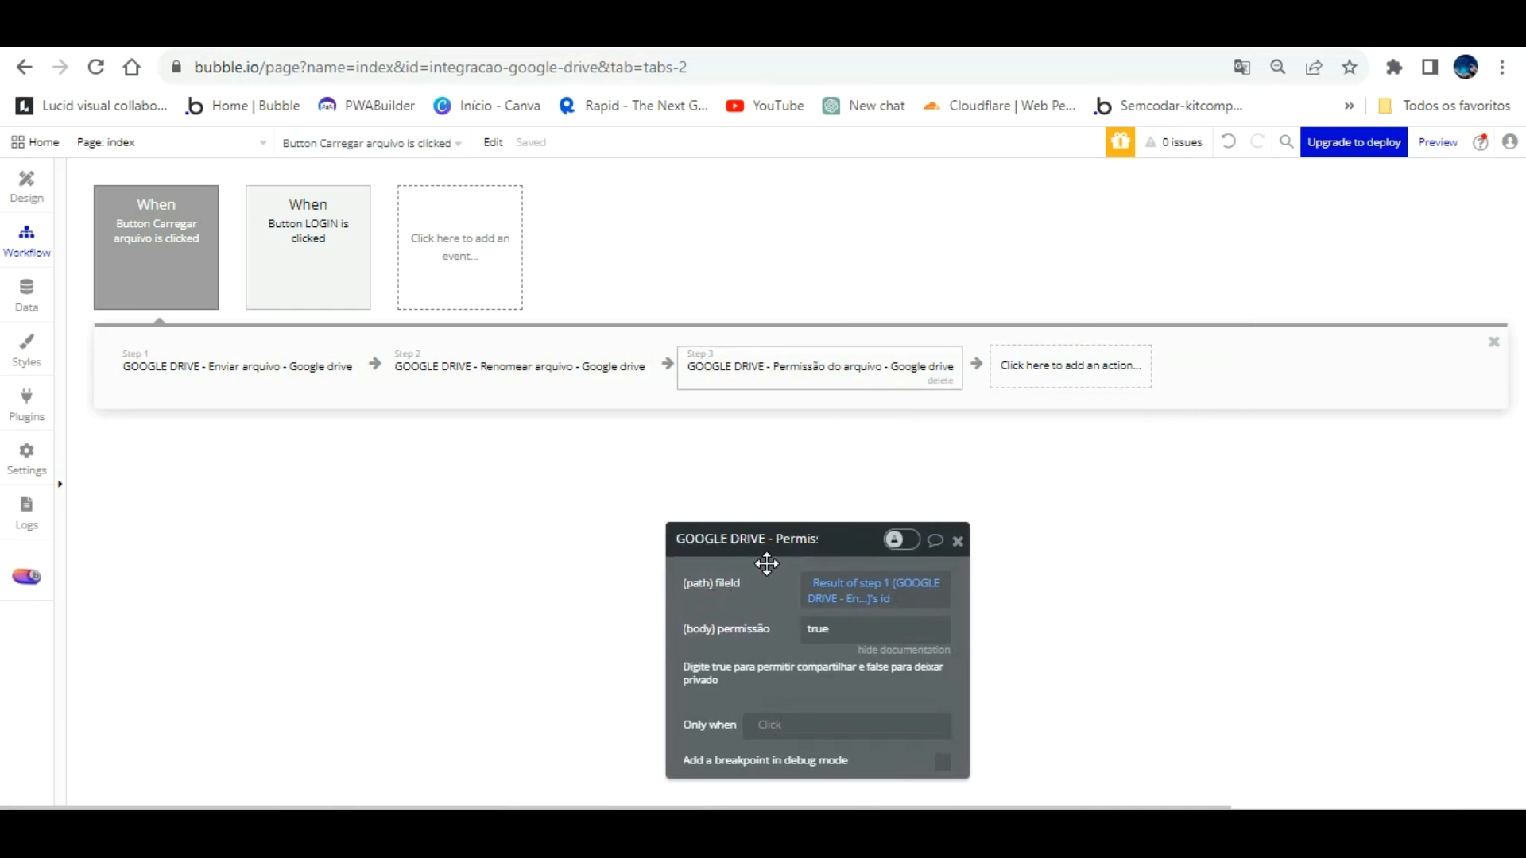
# Step: Add GOOGLE DRIVE - Pegar arquivo as step 4, replacing a mistakenly added Pegar arquivos ids step
pyautogui.click(1085, 334)
pyautogui.write('go')
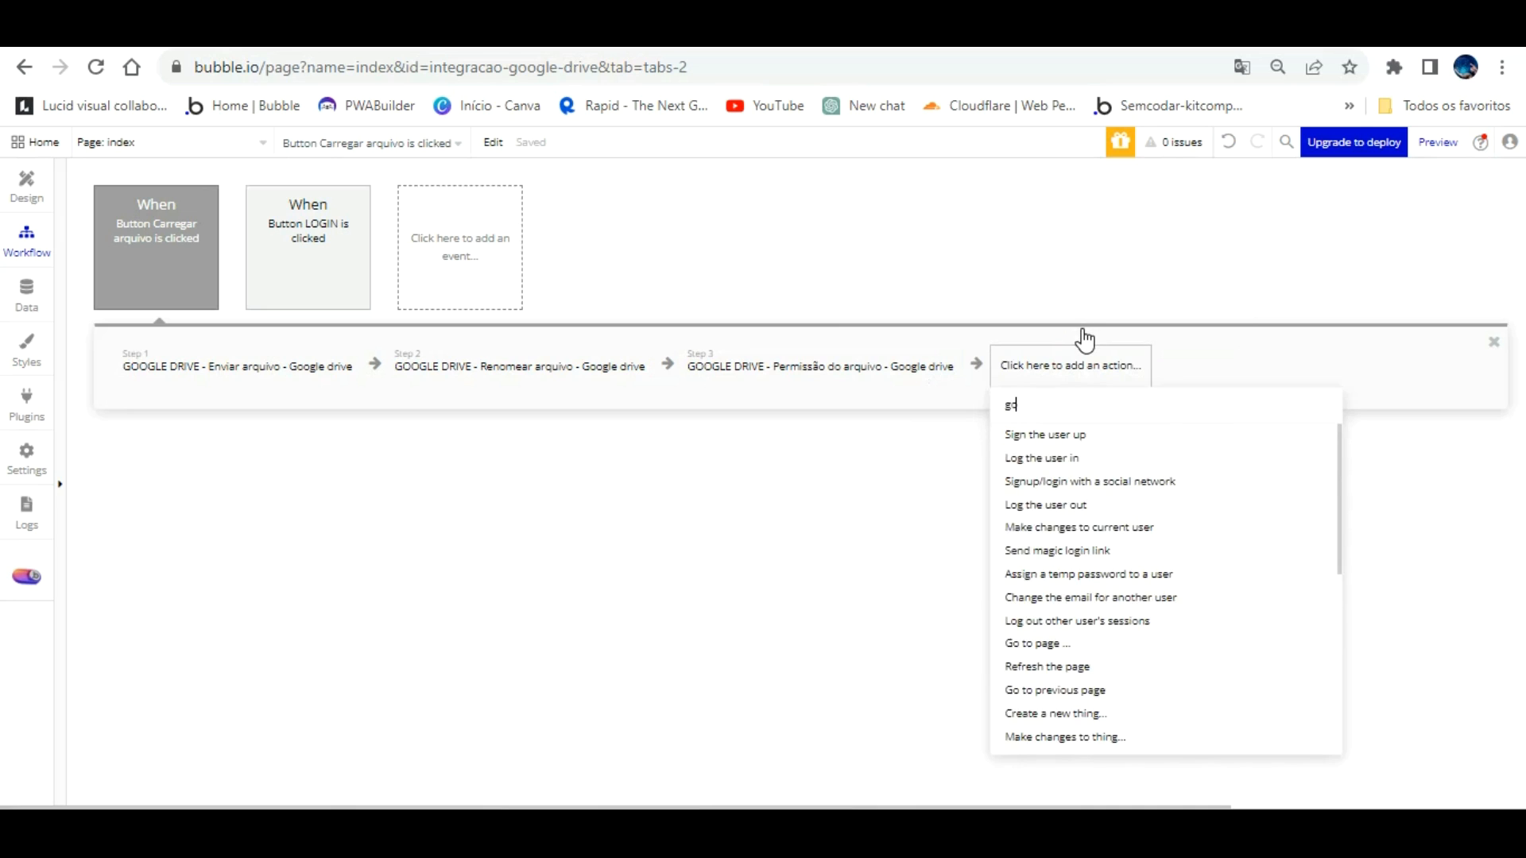
pyautogui.write('o')
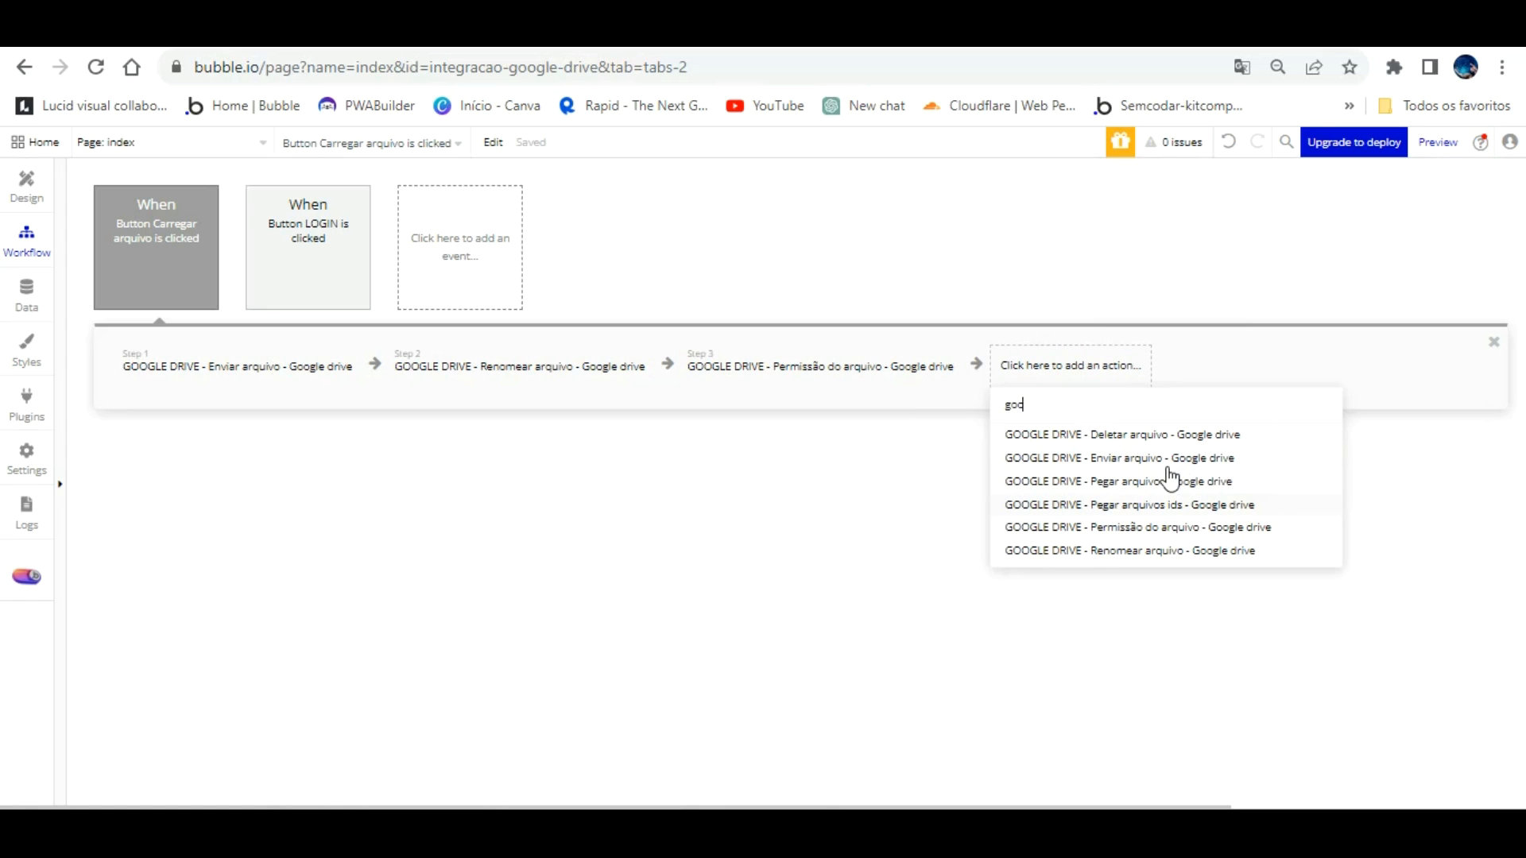
pyautogui.click(1187, 503)
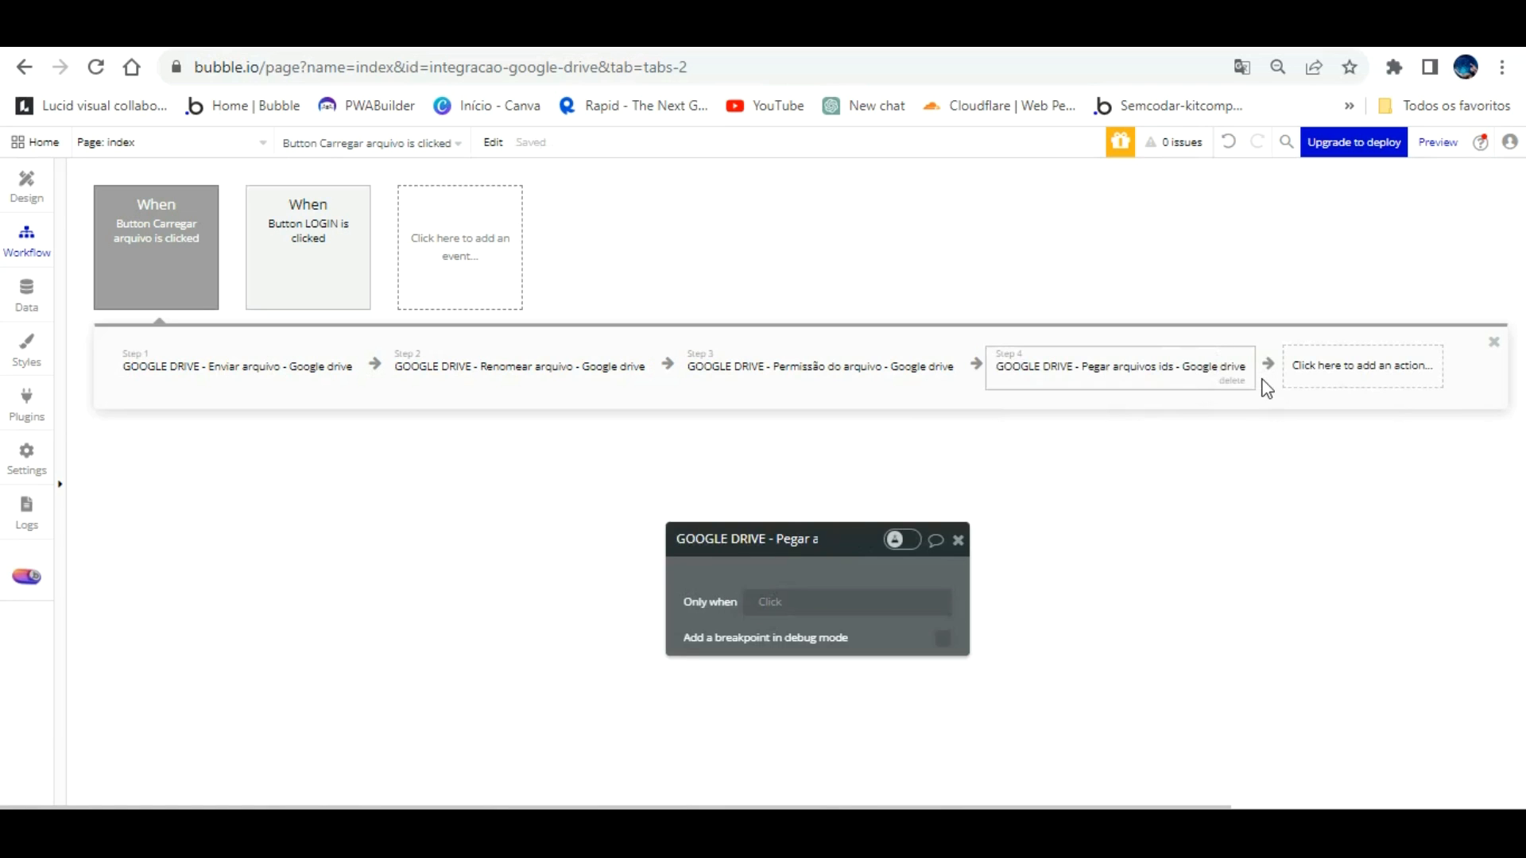
pyautogui.click(1232, 381)
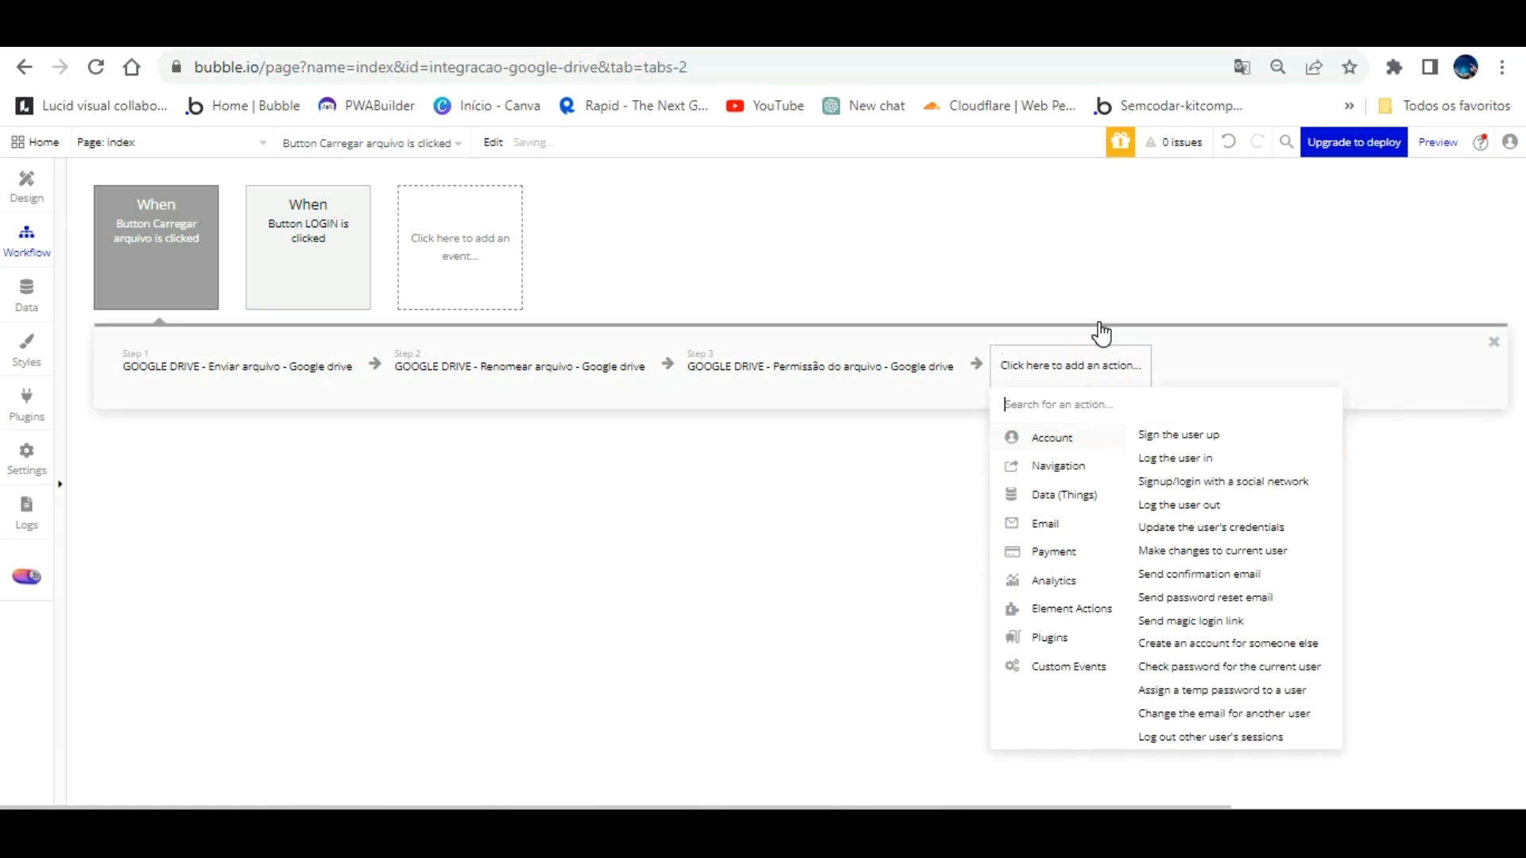
pyautogui.write('goo')
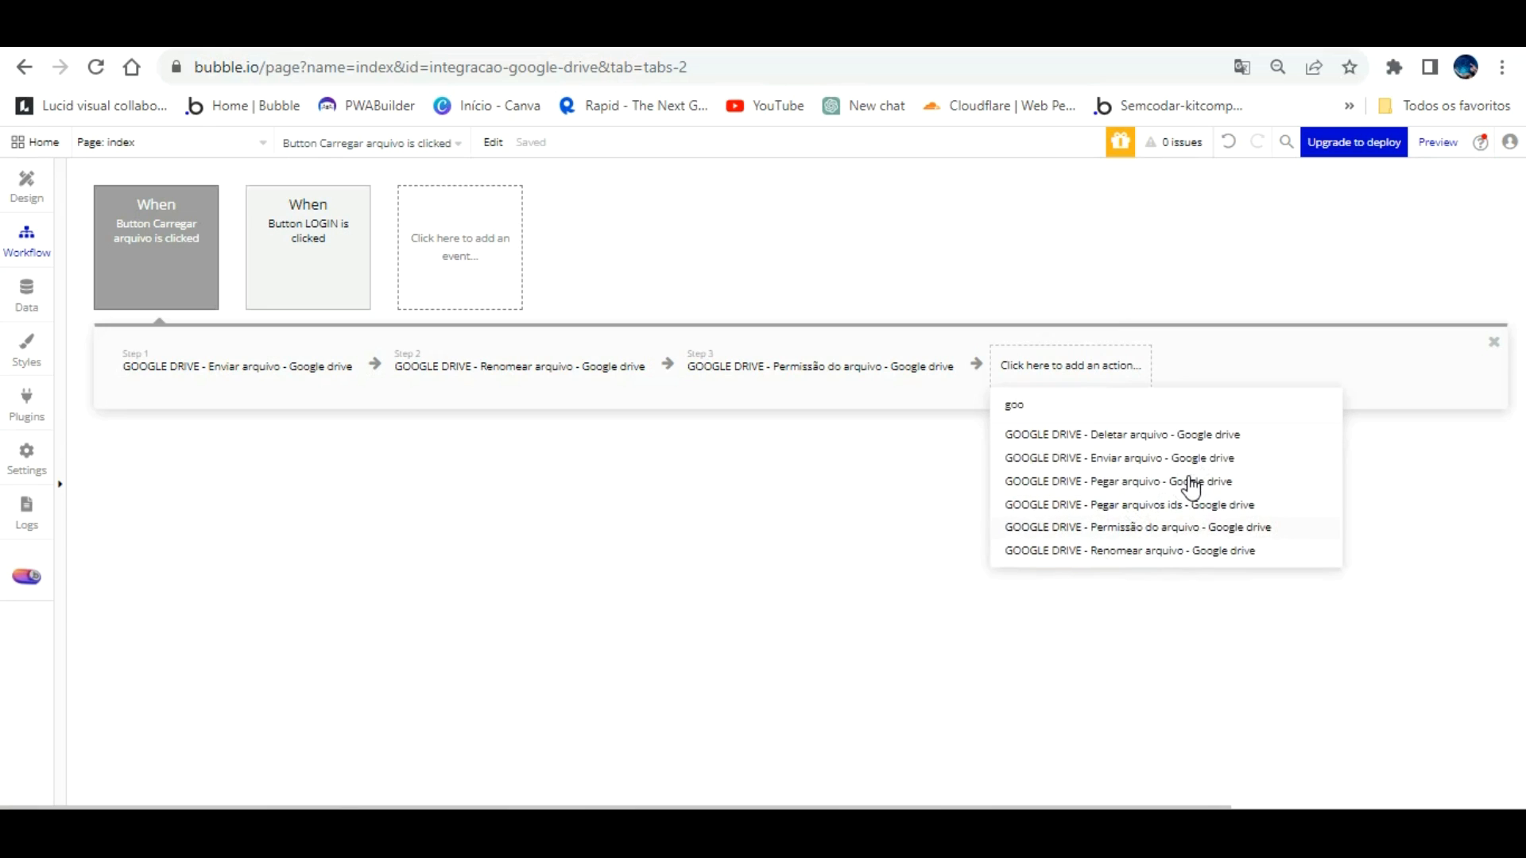
pyautogui.click(1148, 479)
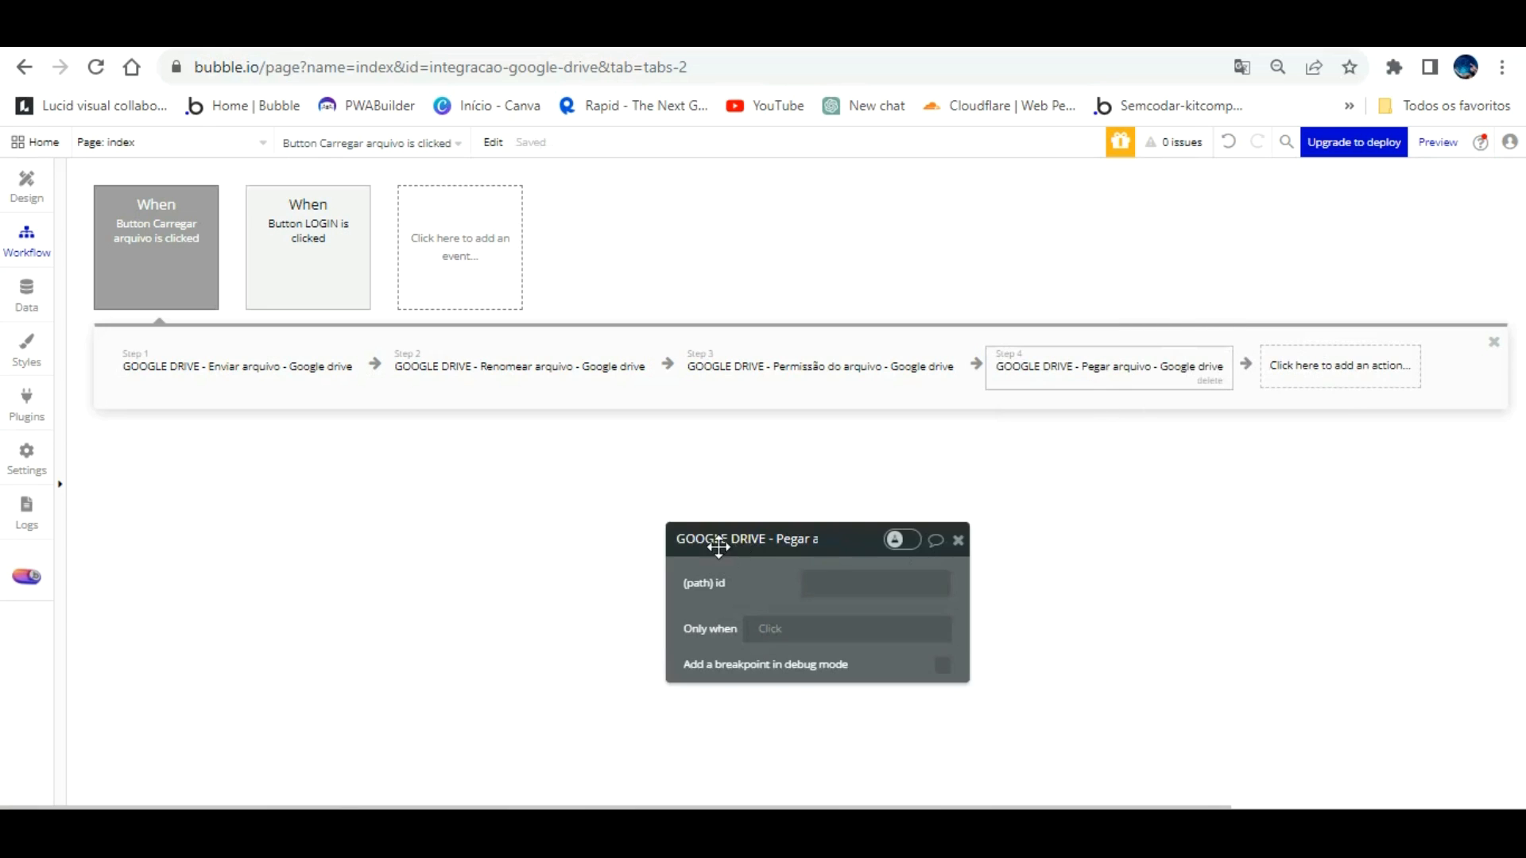
# Step: Set Pegar arquivo's (path) id to Result of step 1's id
pyautogui.click(920, 582)
pyautogui.click(977, 574)
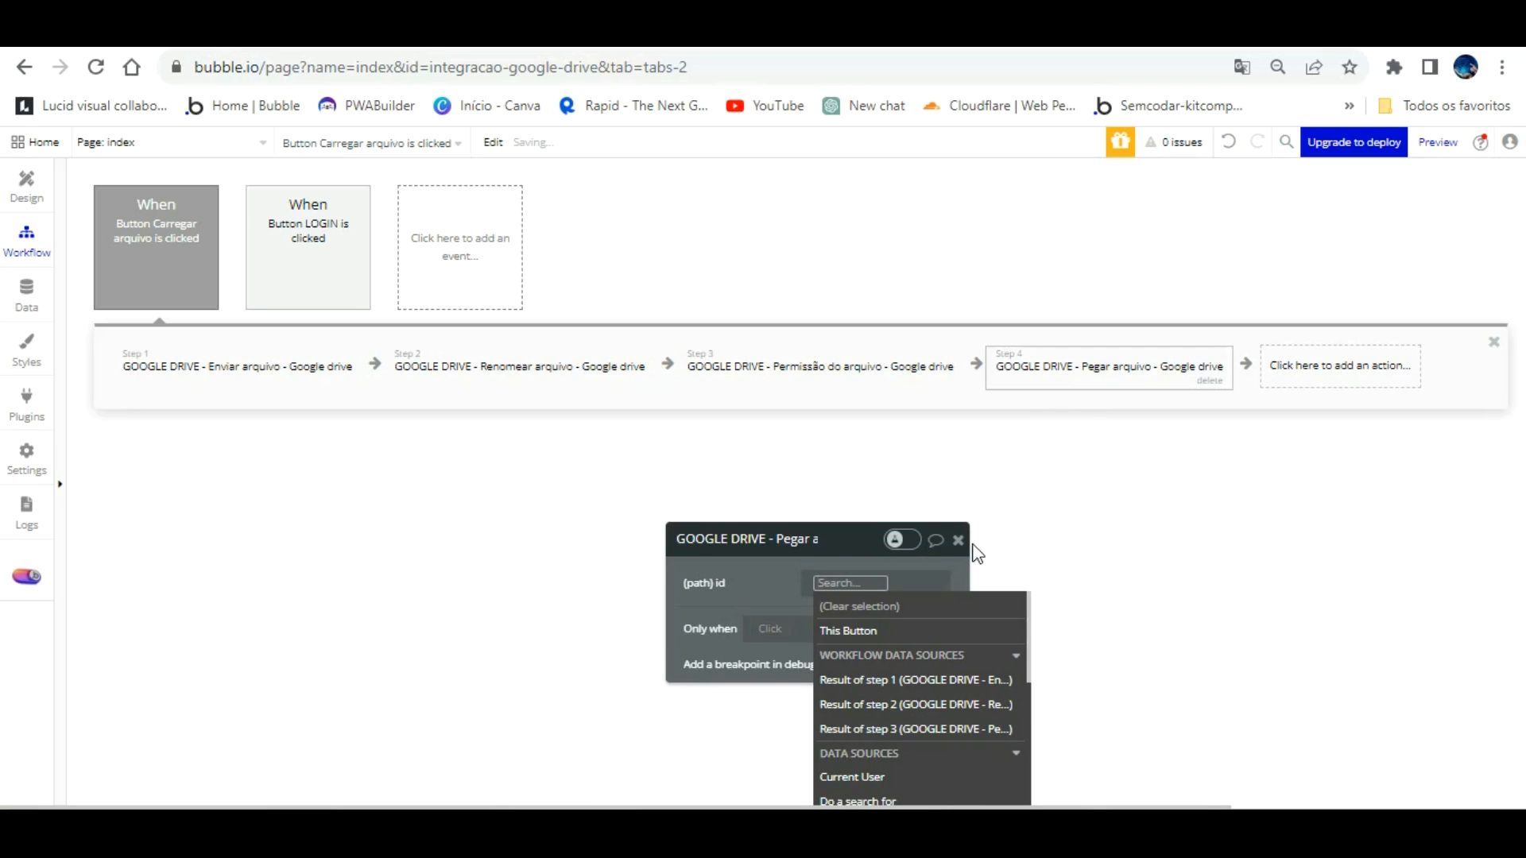
pyautogui.click(946, 679)
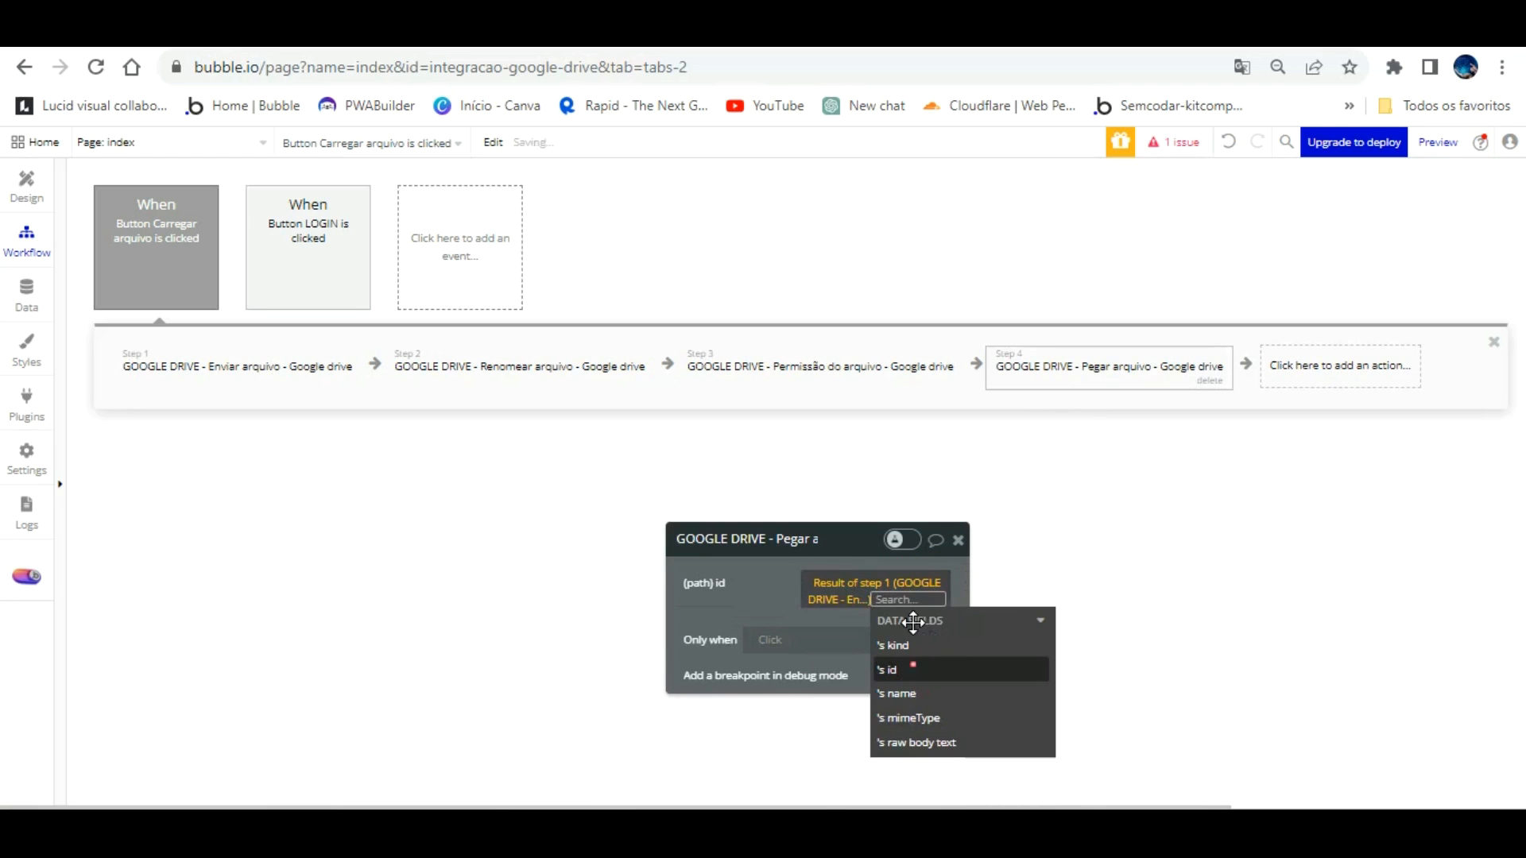
pyautogui.click(911, 668)
pyautogui.click(801, 558)
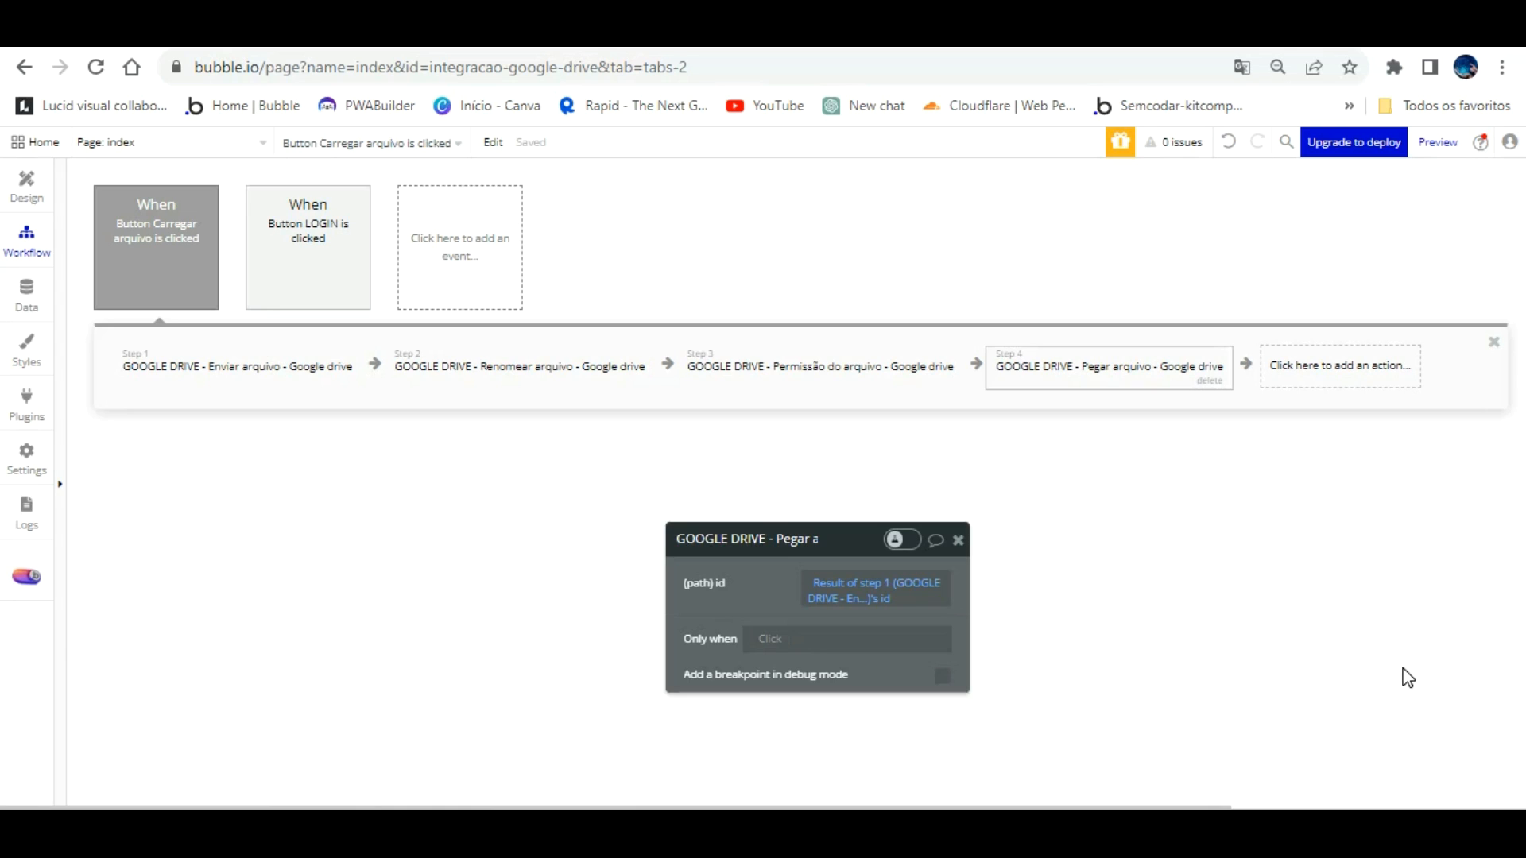
pyautogui.click(1371, 504)
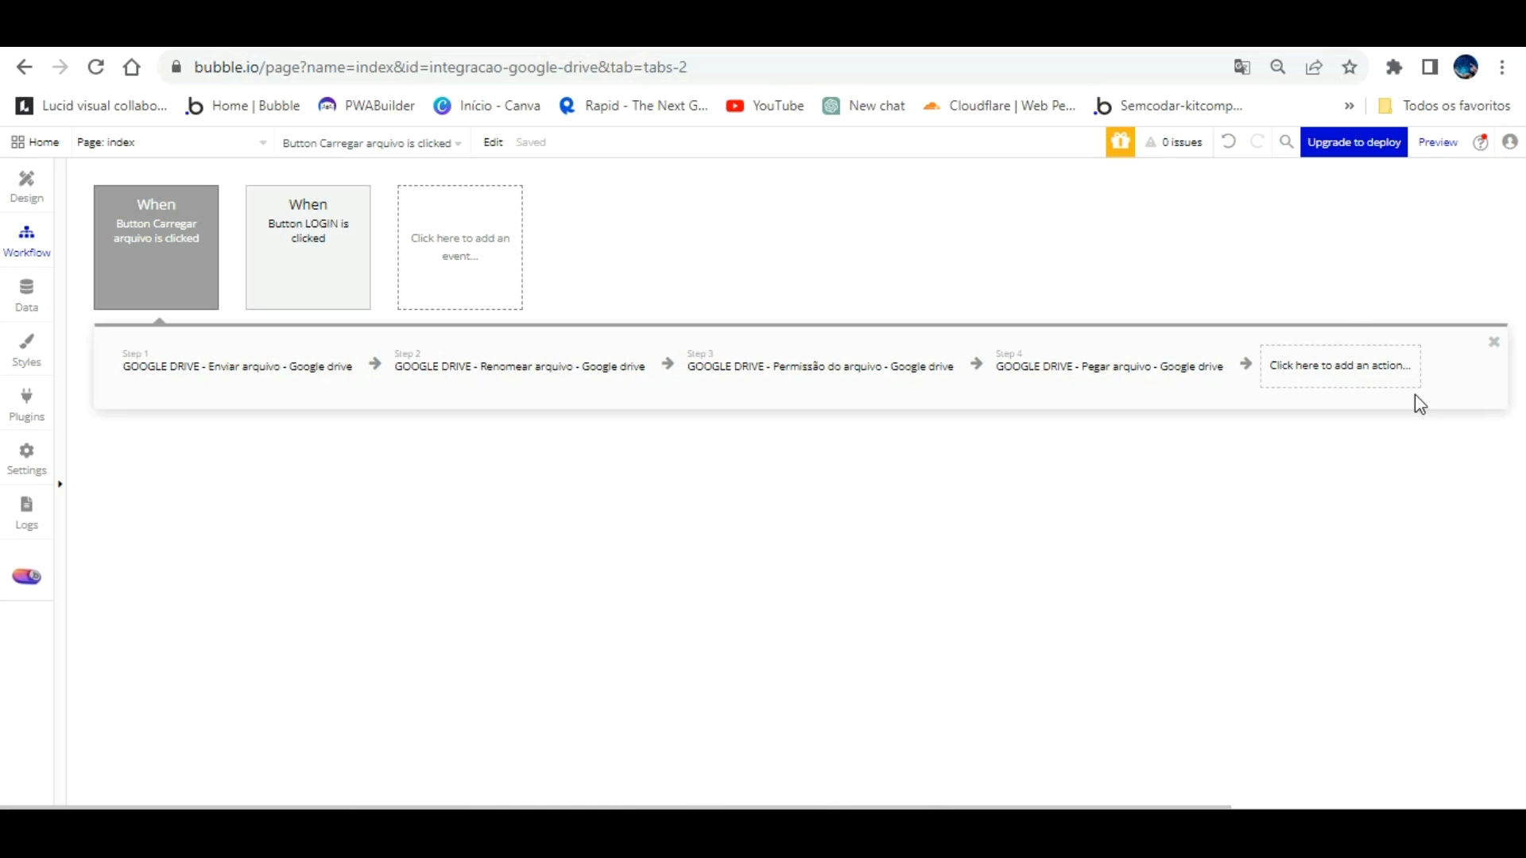
pyautogui.click(1337, 360)
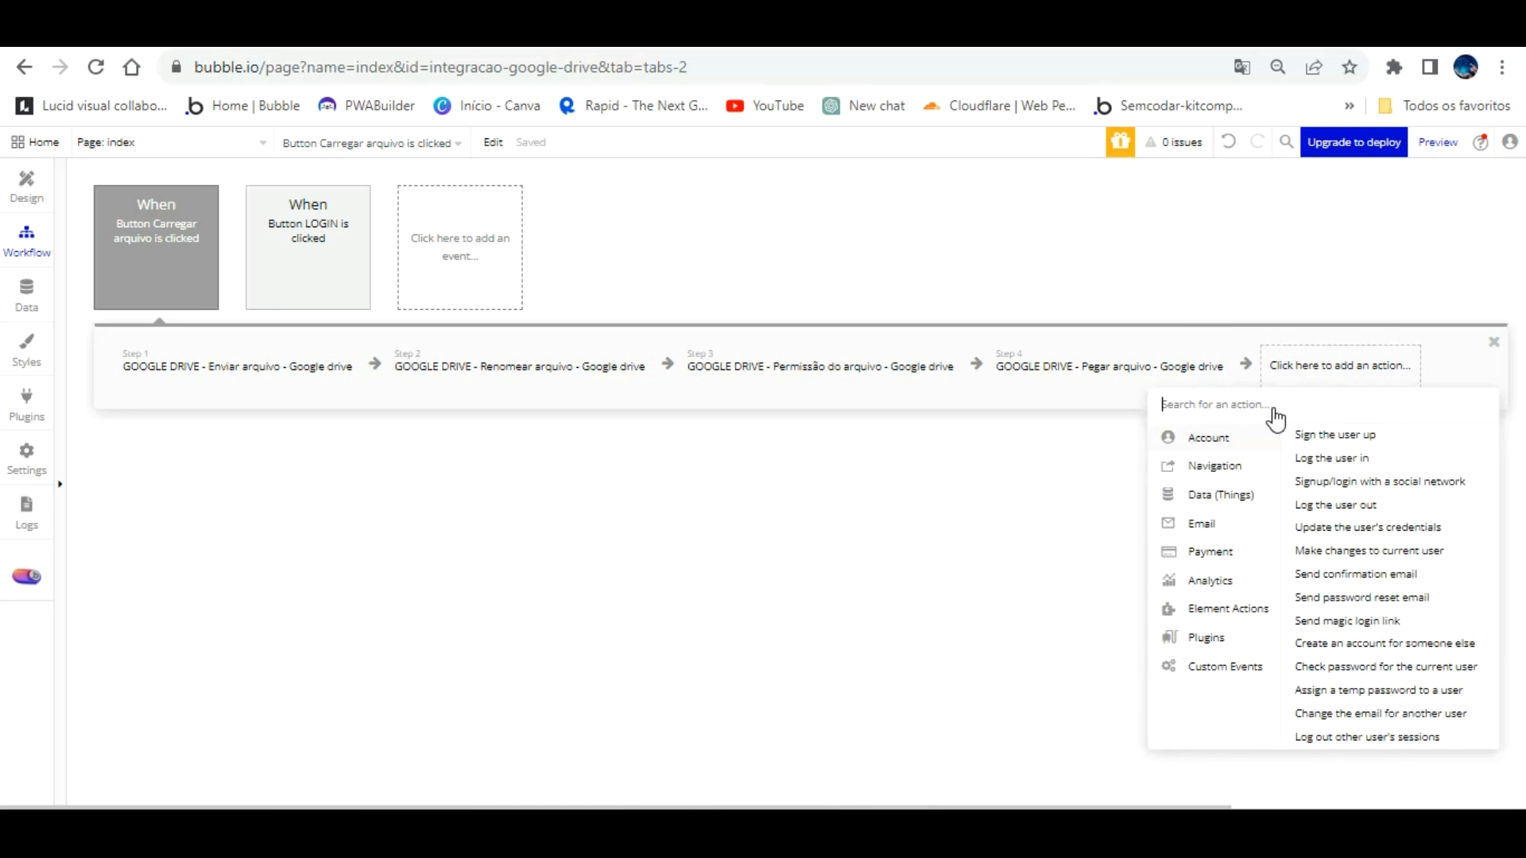
# Step: Install the Alert Toast Message Notify · BEP plugin and go back to the Carregar arquivo workflow
pyautogui.click(28, 403)
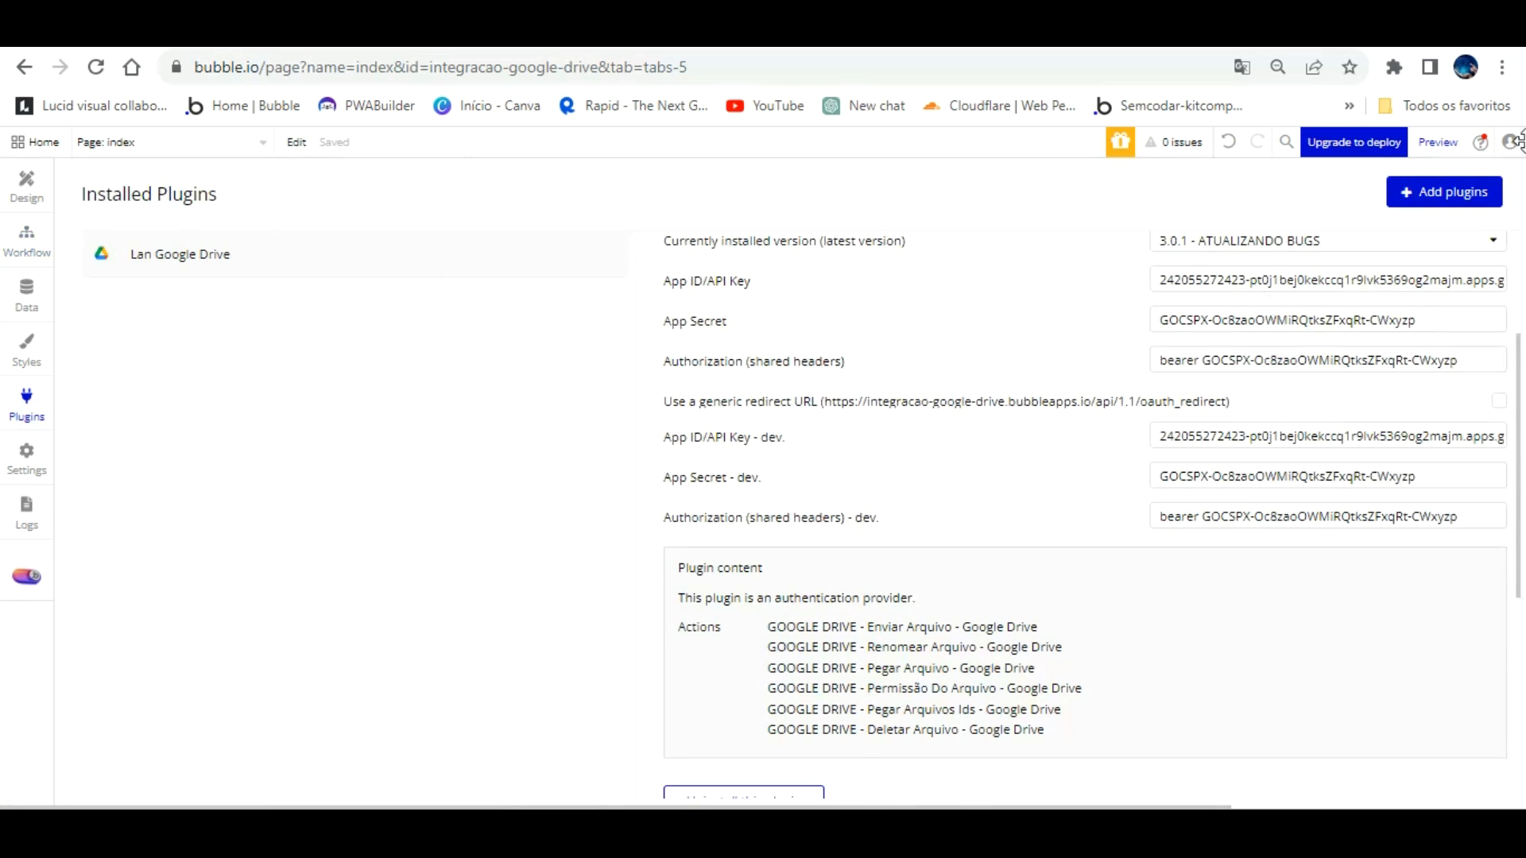
pyautogui.click(1423, 185)
pyautogui.write('t')
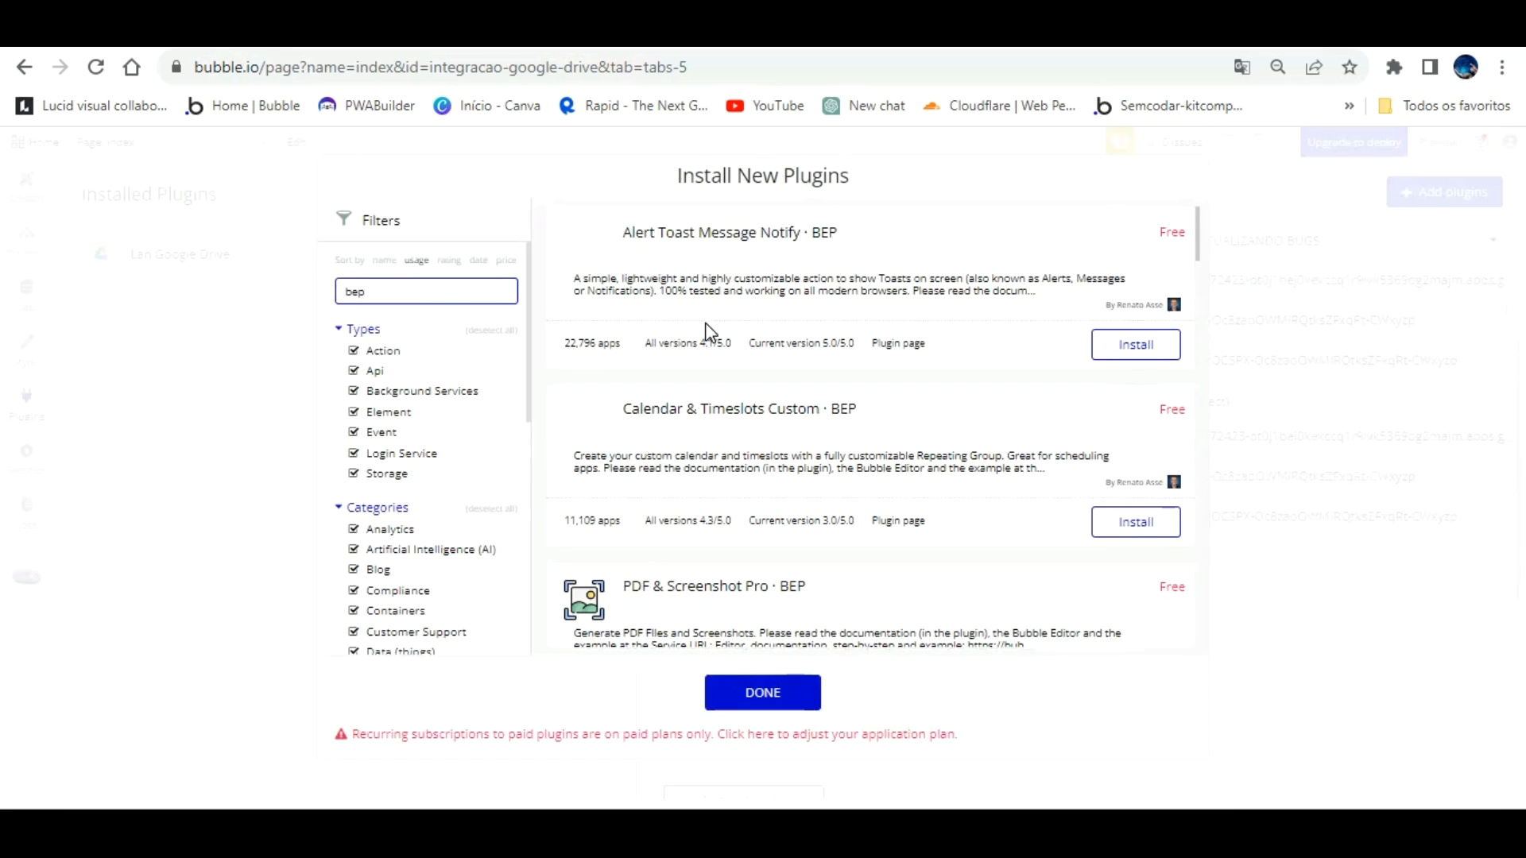
pyautogui.click(1135, 344)
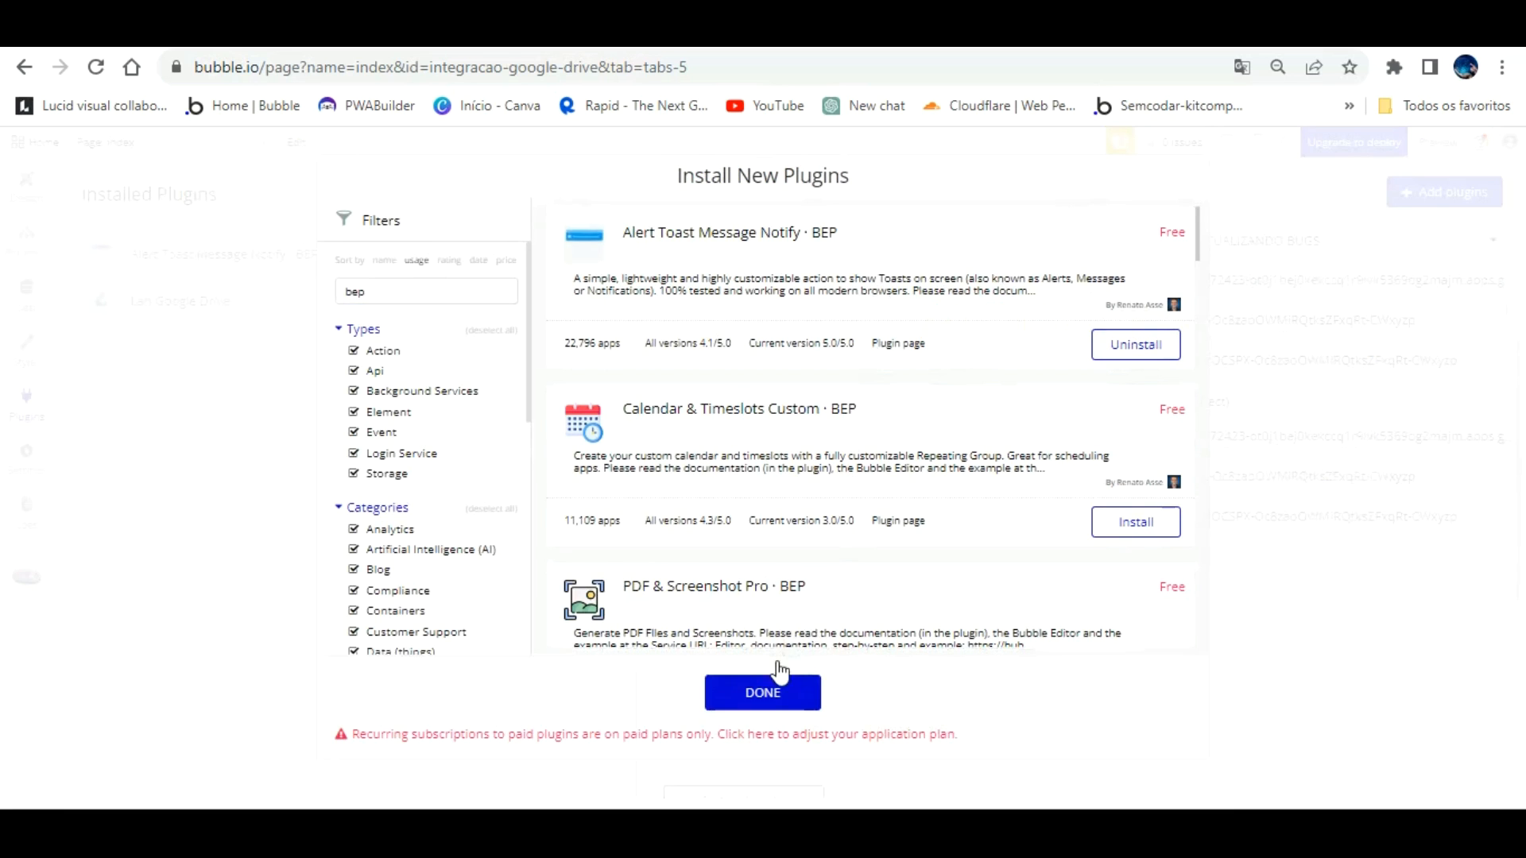
pyautogui.click(775, 685)
pyautogui.click(24, 230)
pyautogui.click(187, 266)
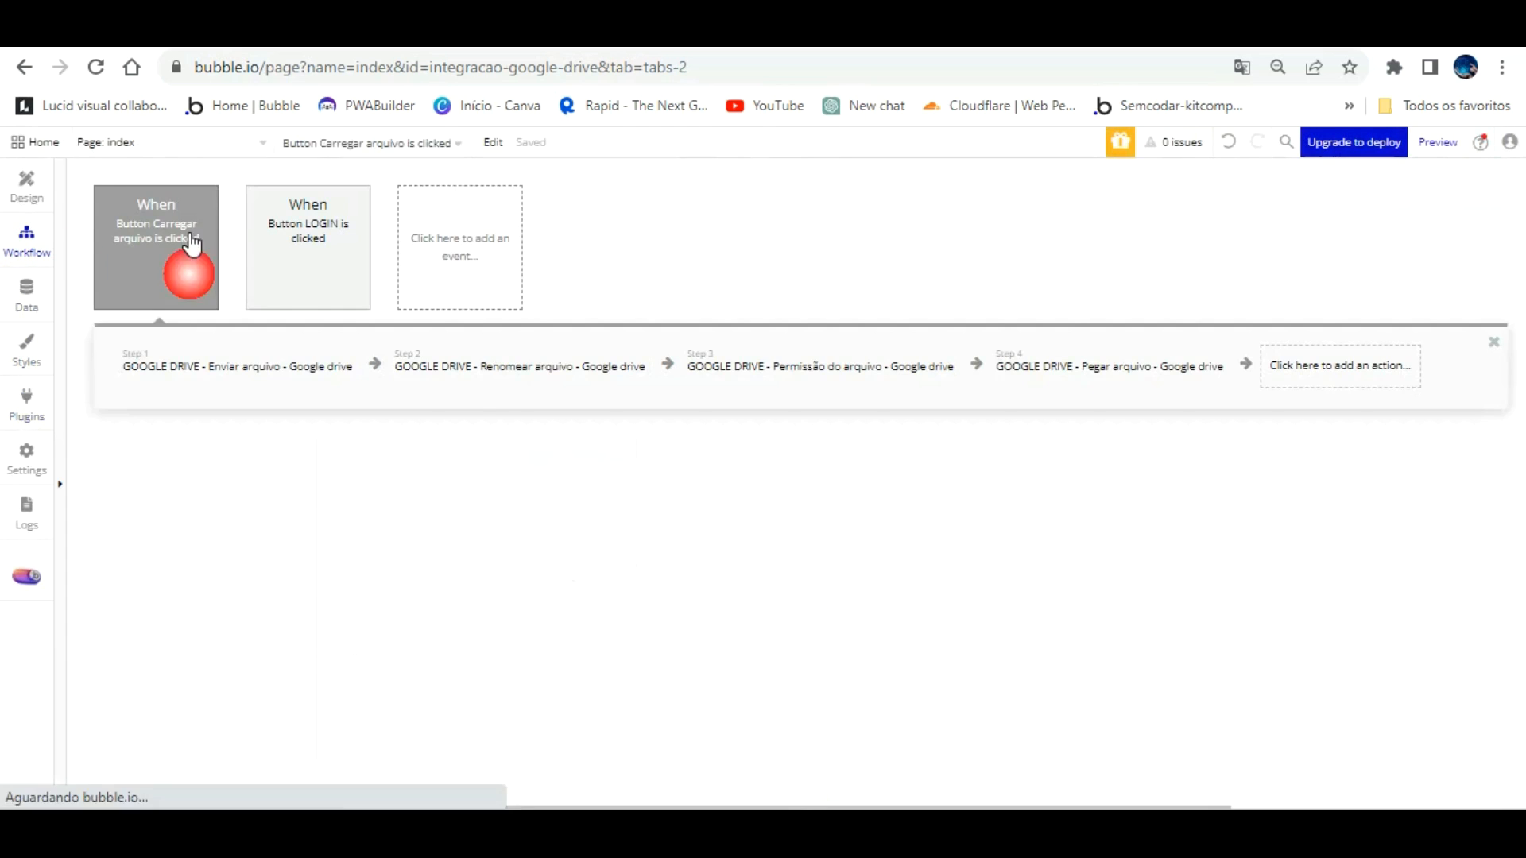
# Step: Add a BEP Toast Alert step saying 'Arquivo enviado com sucesso!' with the green Success colour
pyautogui.click(1351, 364)
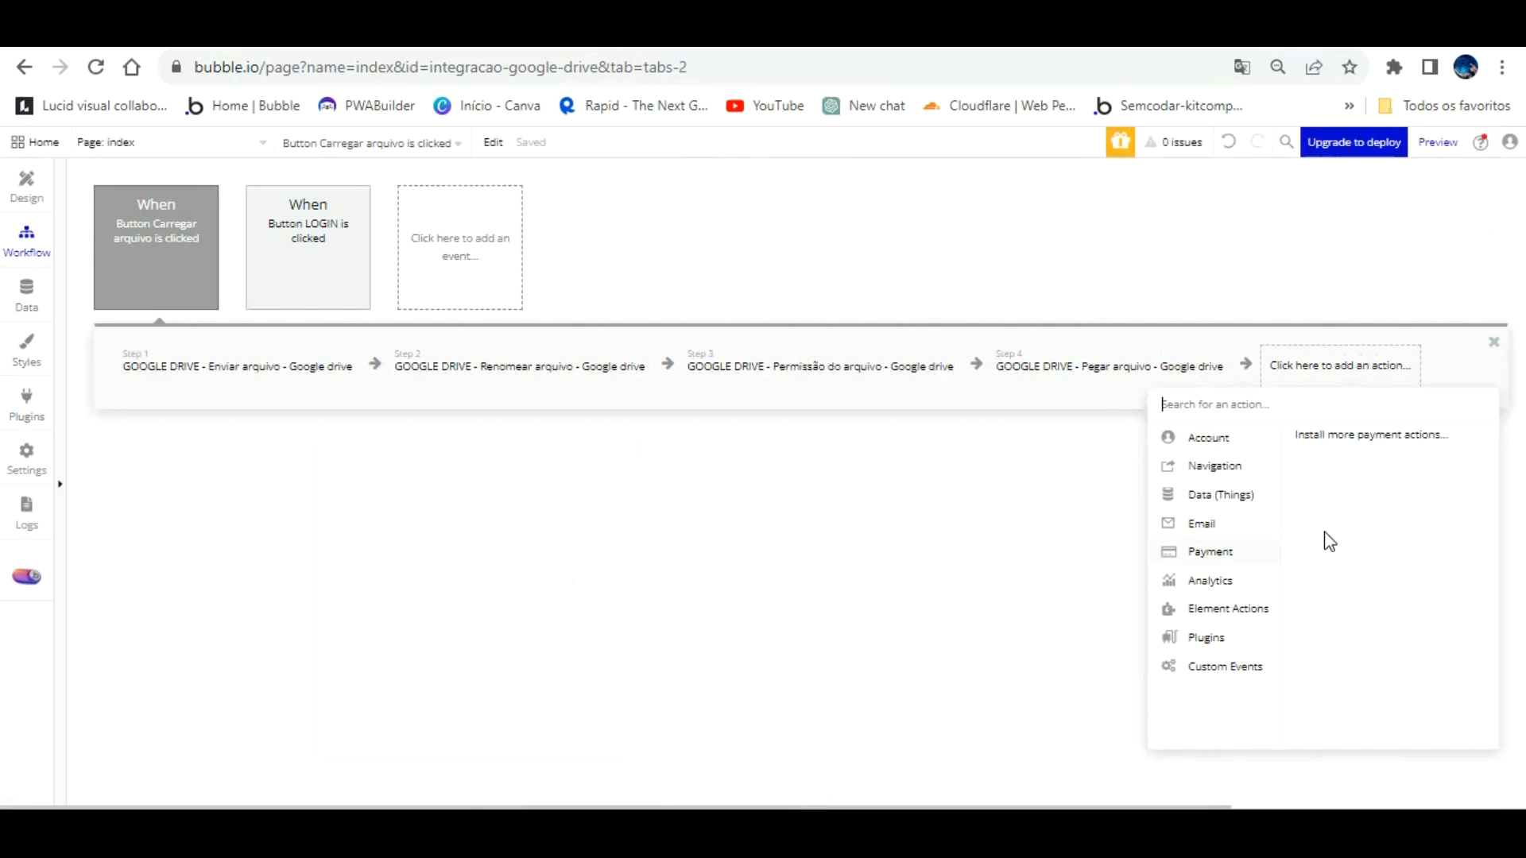
pyautogui.write('be')
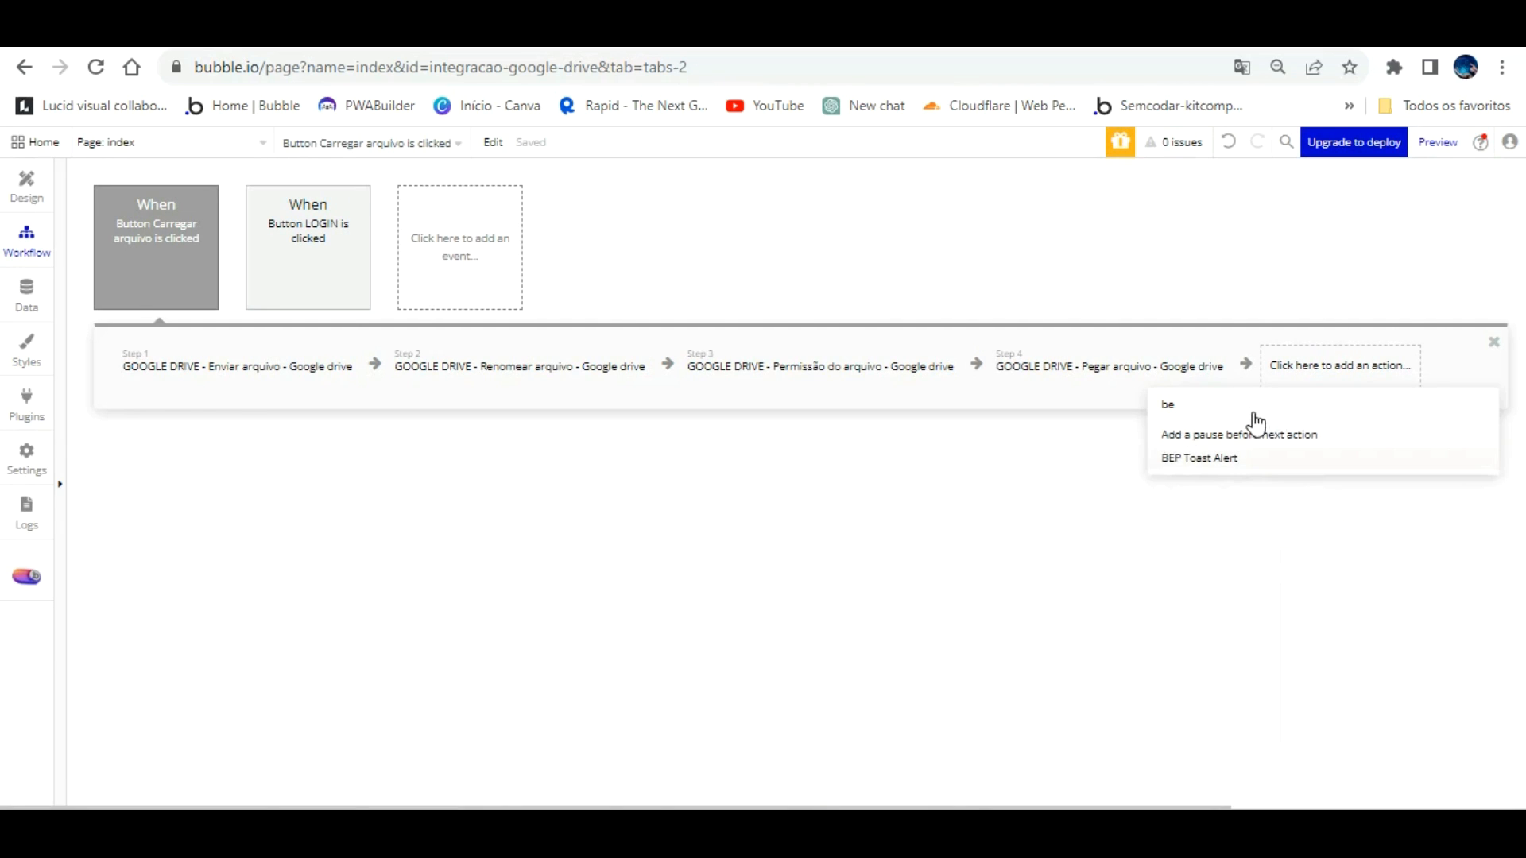
pyautogui.click(1246, 455)
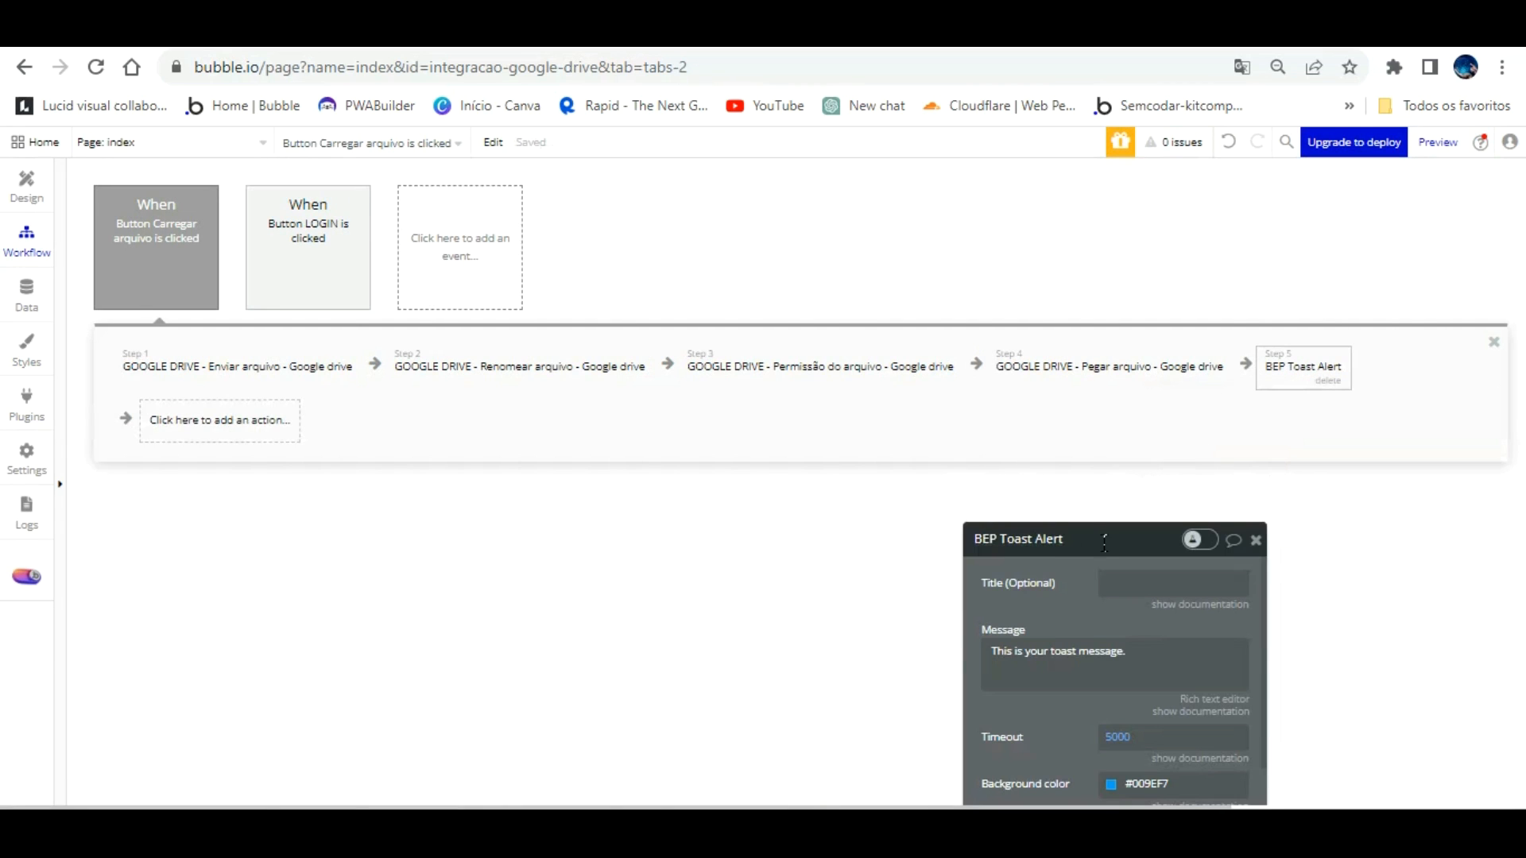
pyautogui.moveTo(1090, 531); pyautogui.dragTo(1011, 274)
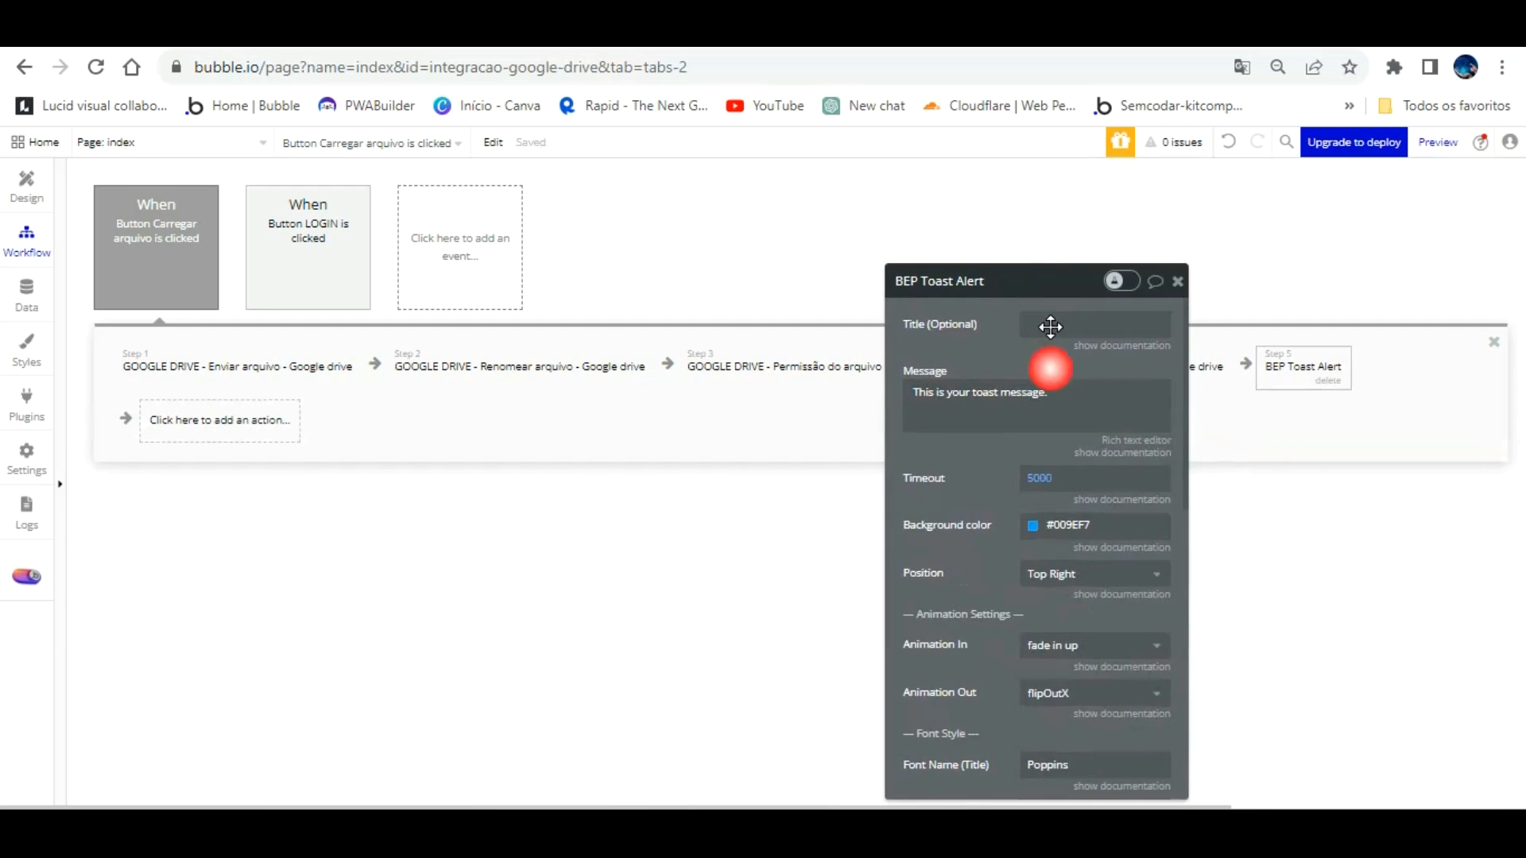
pyautogui.click(1057, 390)
pyautogui.write('A')
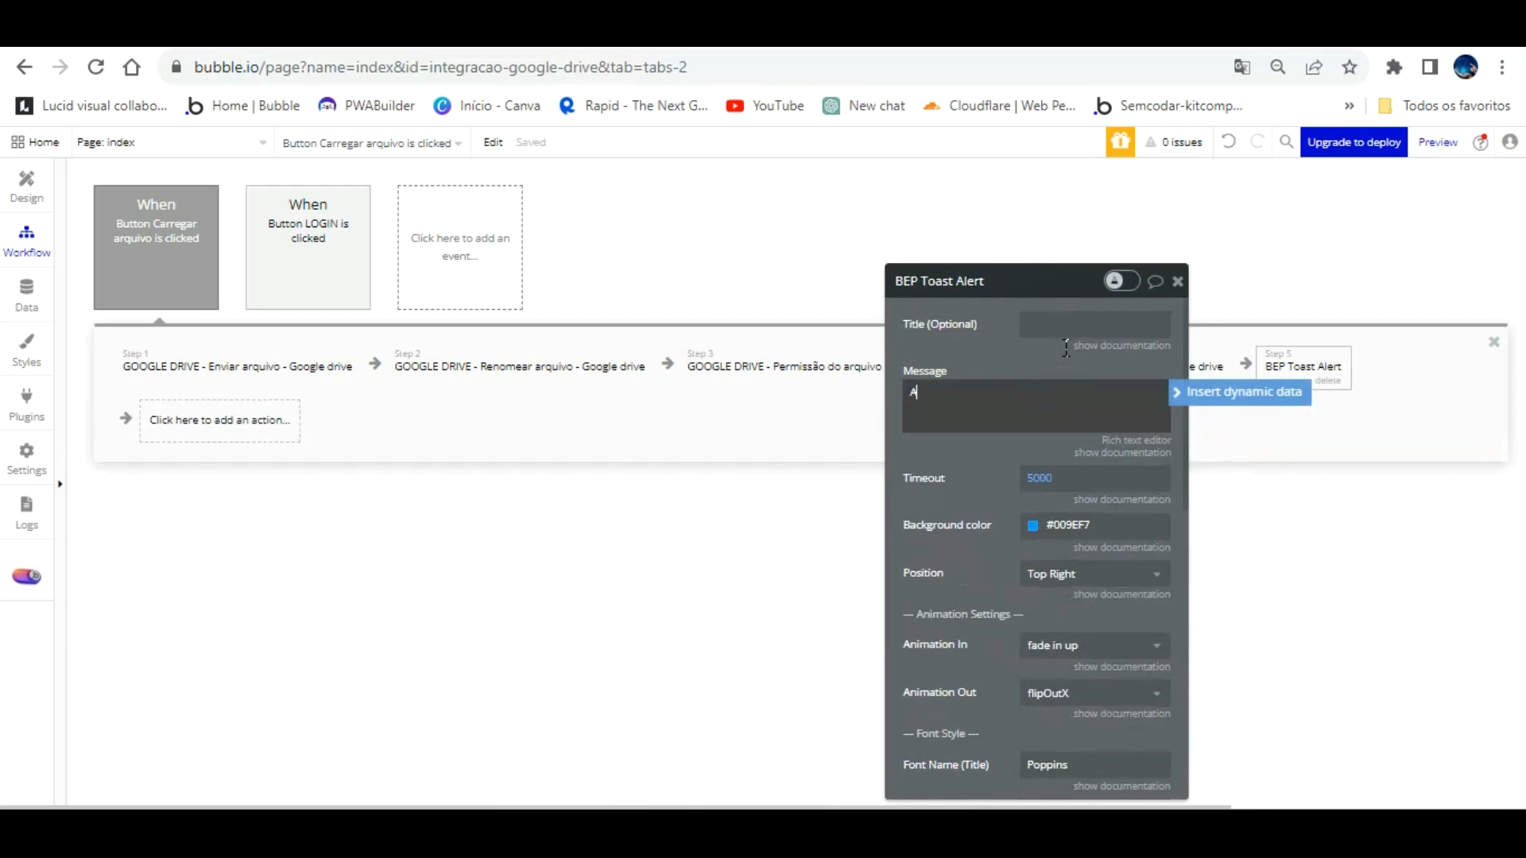
pyautogui.write('rquivo enviado com sucesso!')
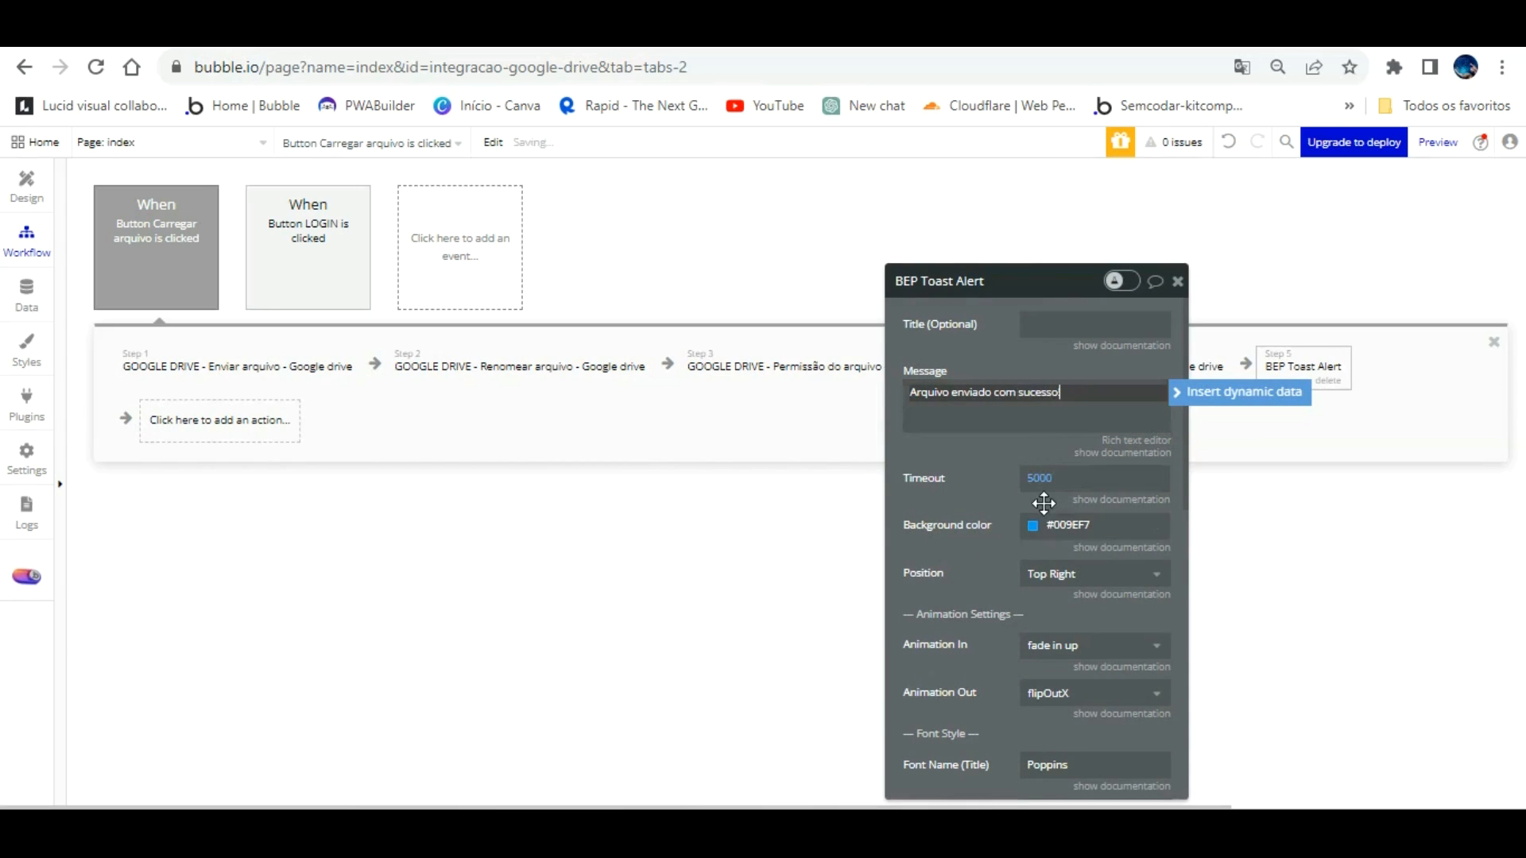
pyautogui.click(1035, 525)
pyautogui.click(1158, 765)
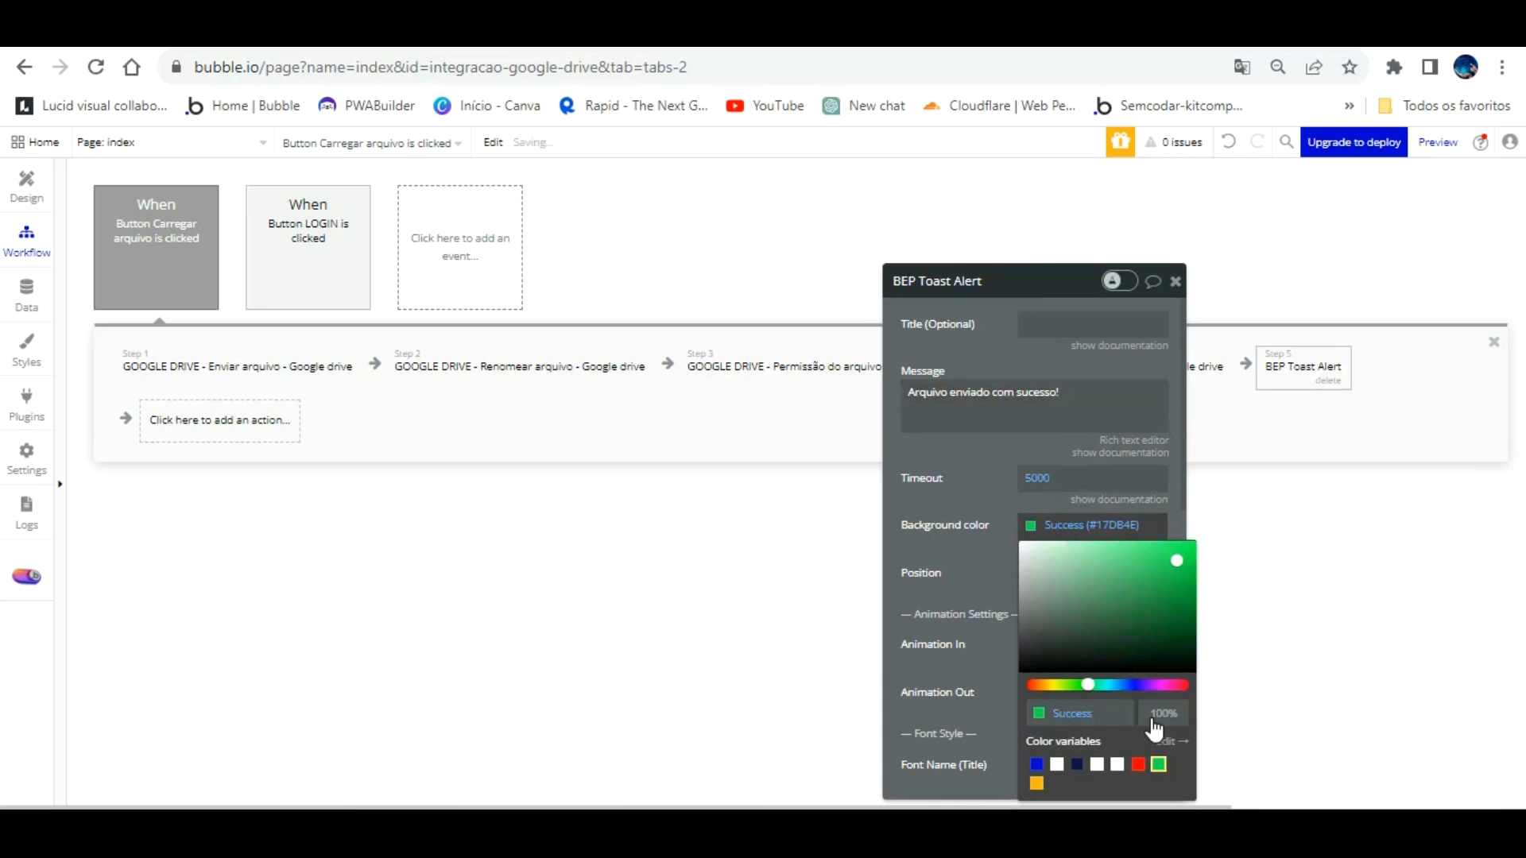
# Step: Give the toast a 2000 ms timeout, Center position and message font size 20
pyautogui.click(1057, 478)
pyautogui.write('3')
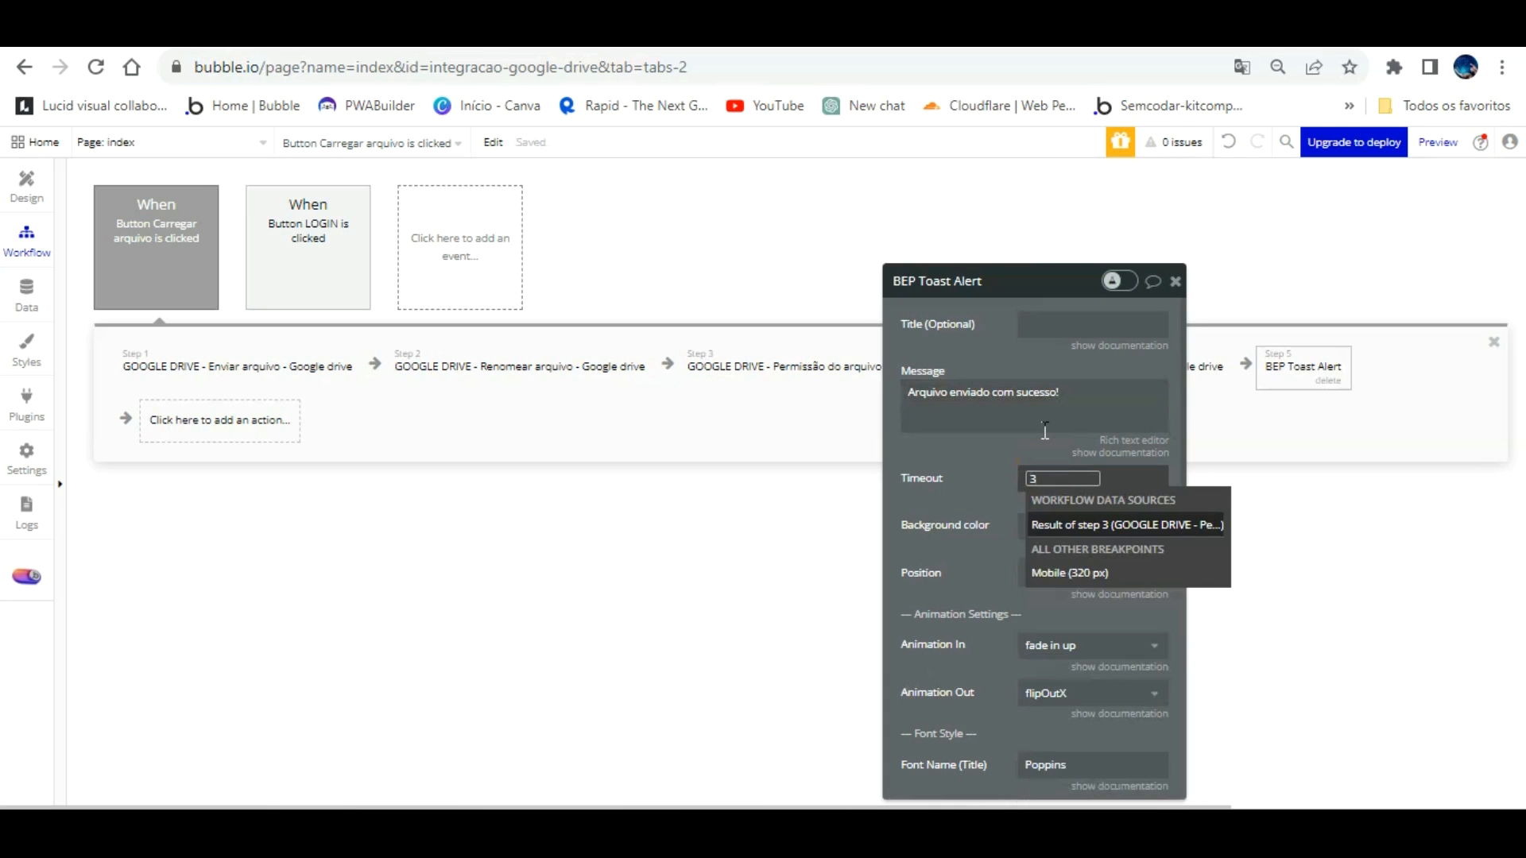
pyautogui.press('BackSpace')
pyautogui.write('2000')
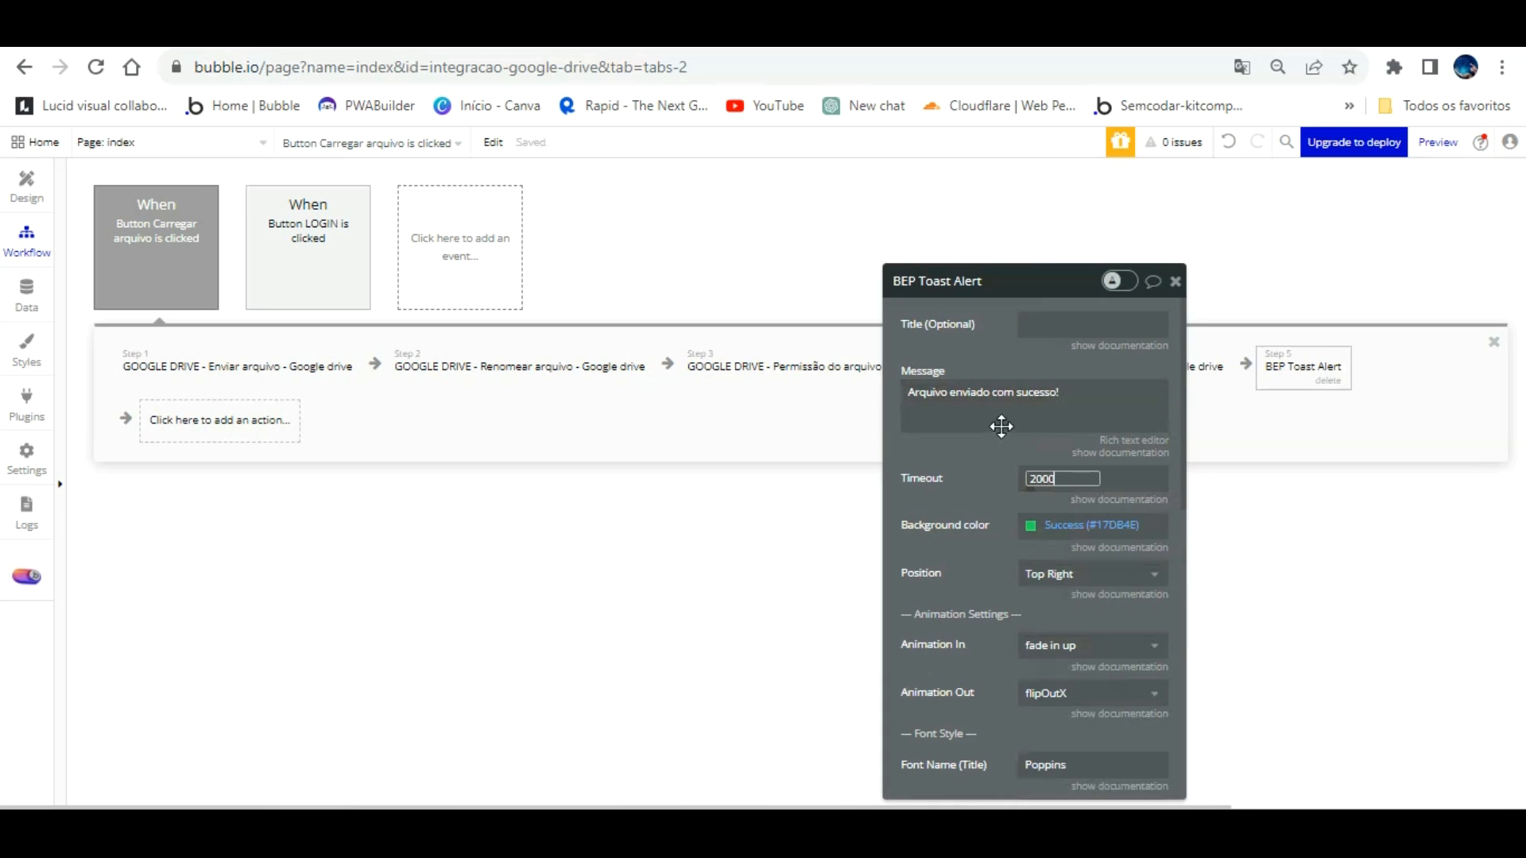
pyautogui.click(996, 469)
pyautogui.scroll(-1, 996, 437)
pyautogui.click(1015, 434)
pyautogui.click(1046, 462)
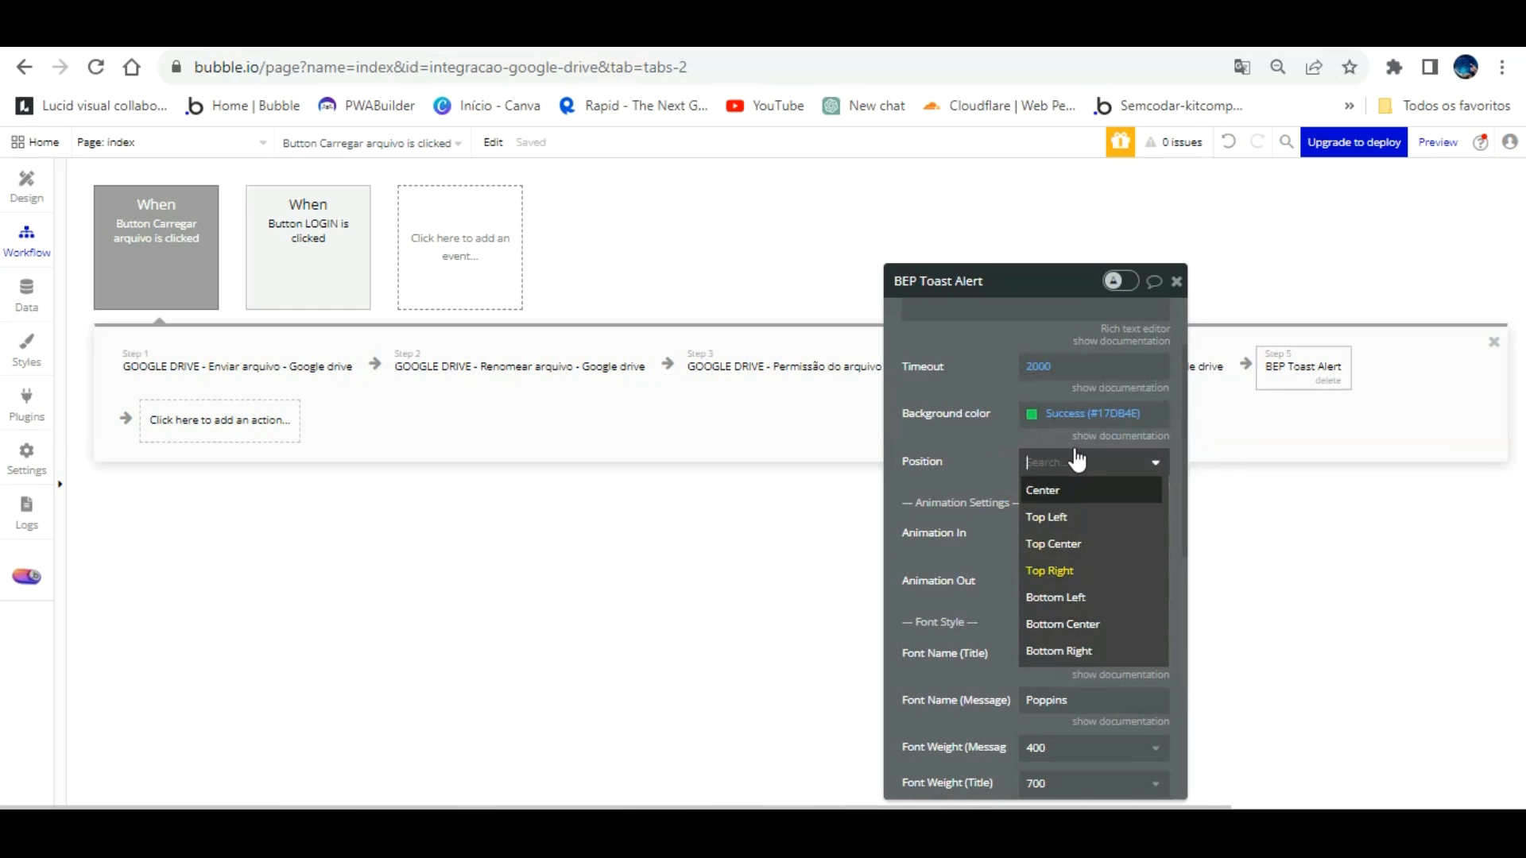
pyautogui.click(1073, 488)
pyautogui.scroll(-5, 1020, 452)
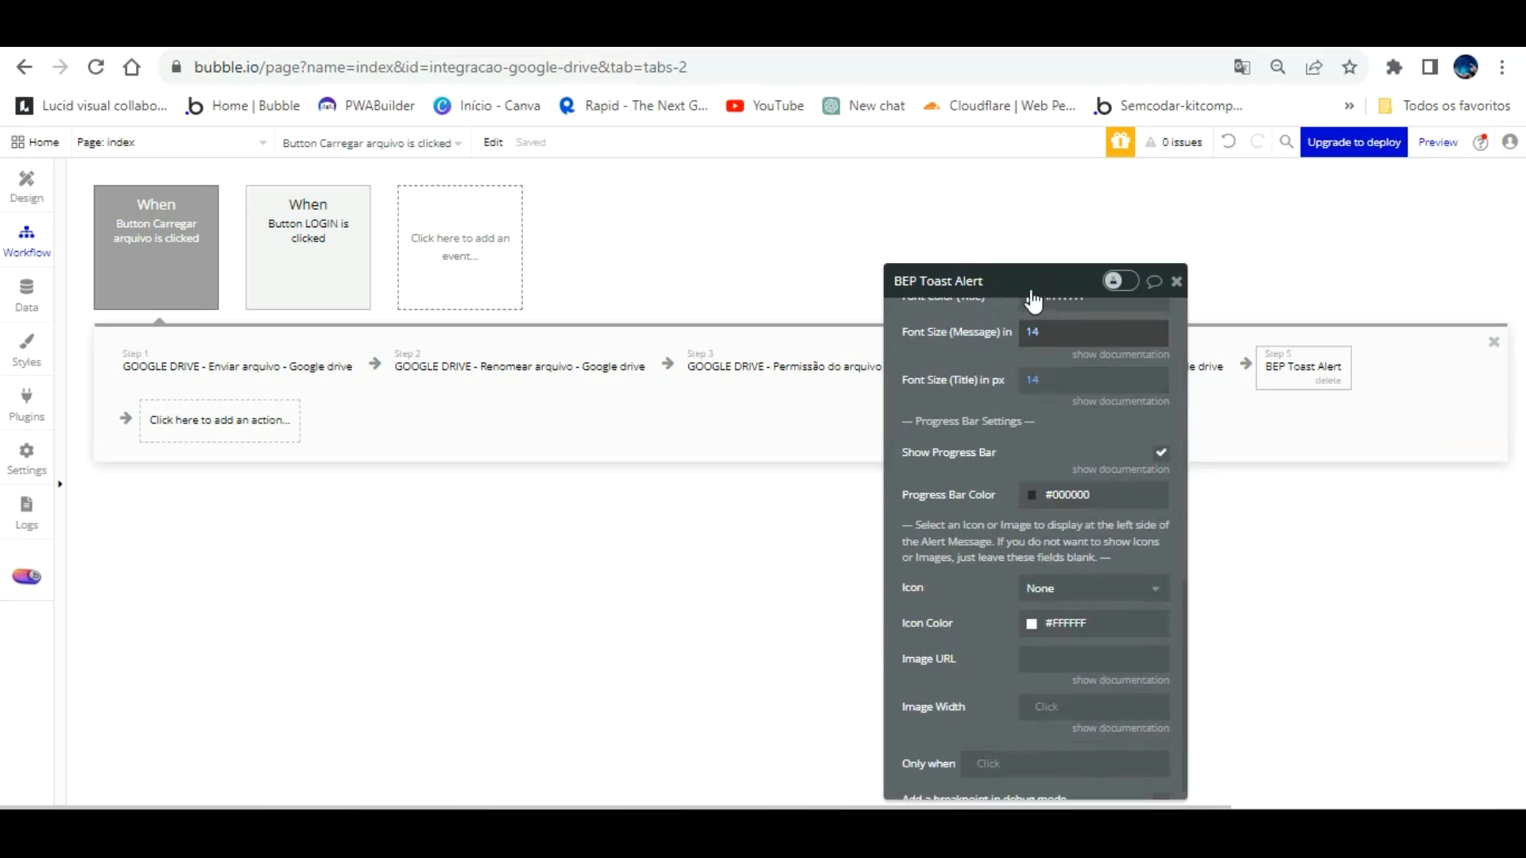
pyautogui.click(1037, 322)
pyautogui.write('20')
pyautogui.click(988, 354)
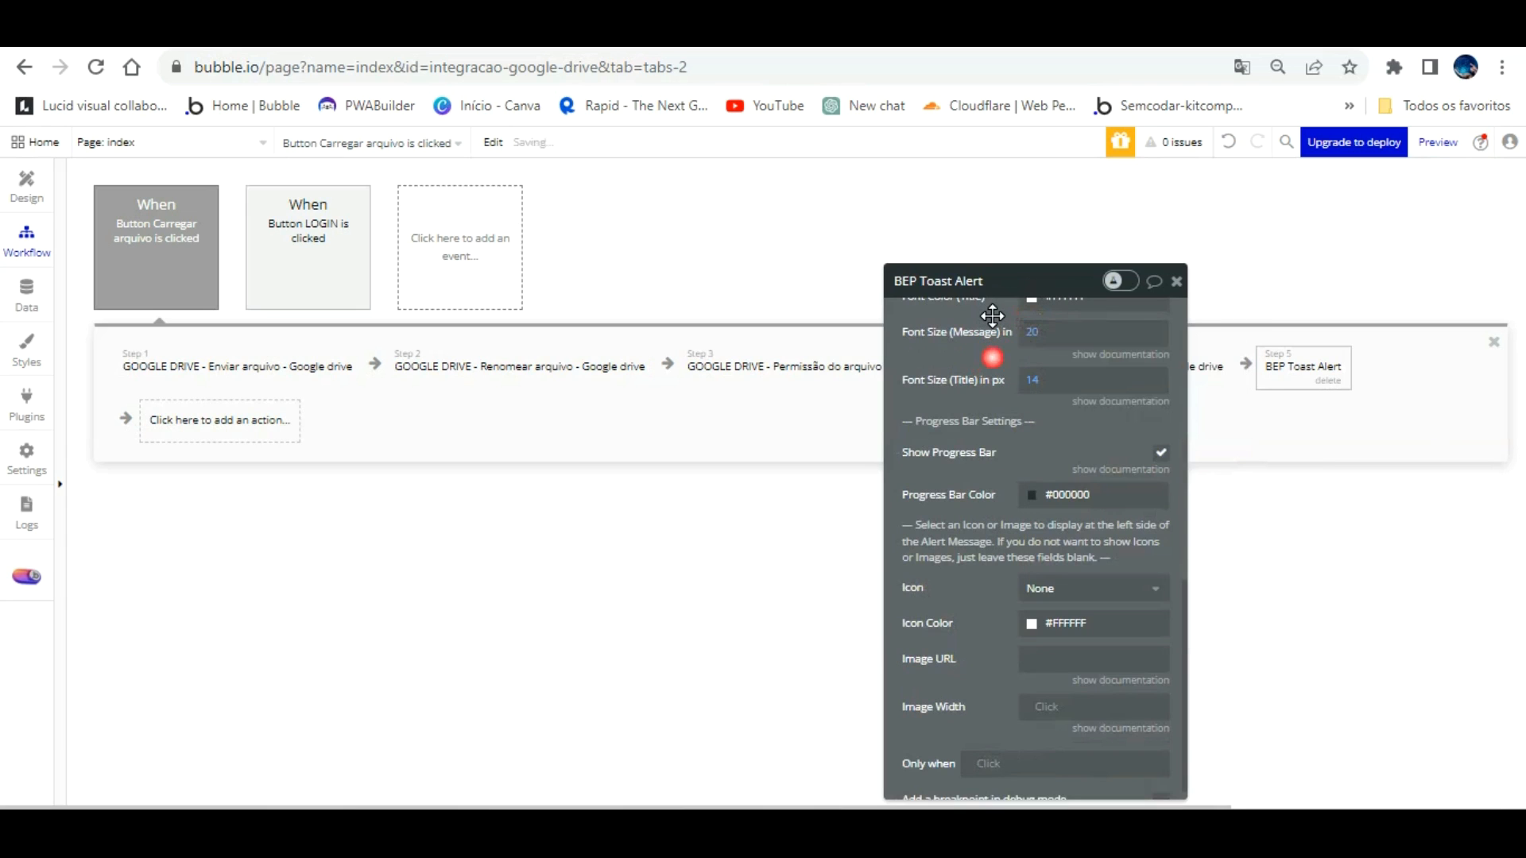
# Step: Add a Reset relevant inputs step after the toast alert
pyautogui.click(211, 419)
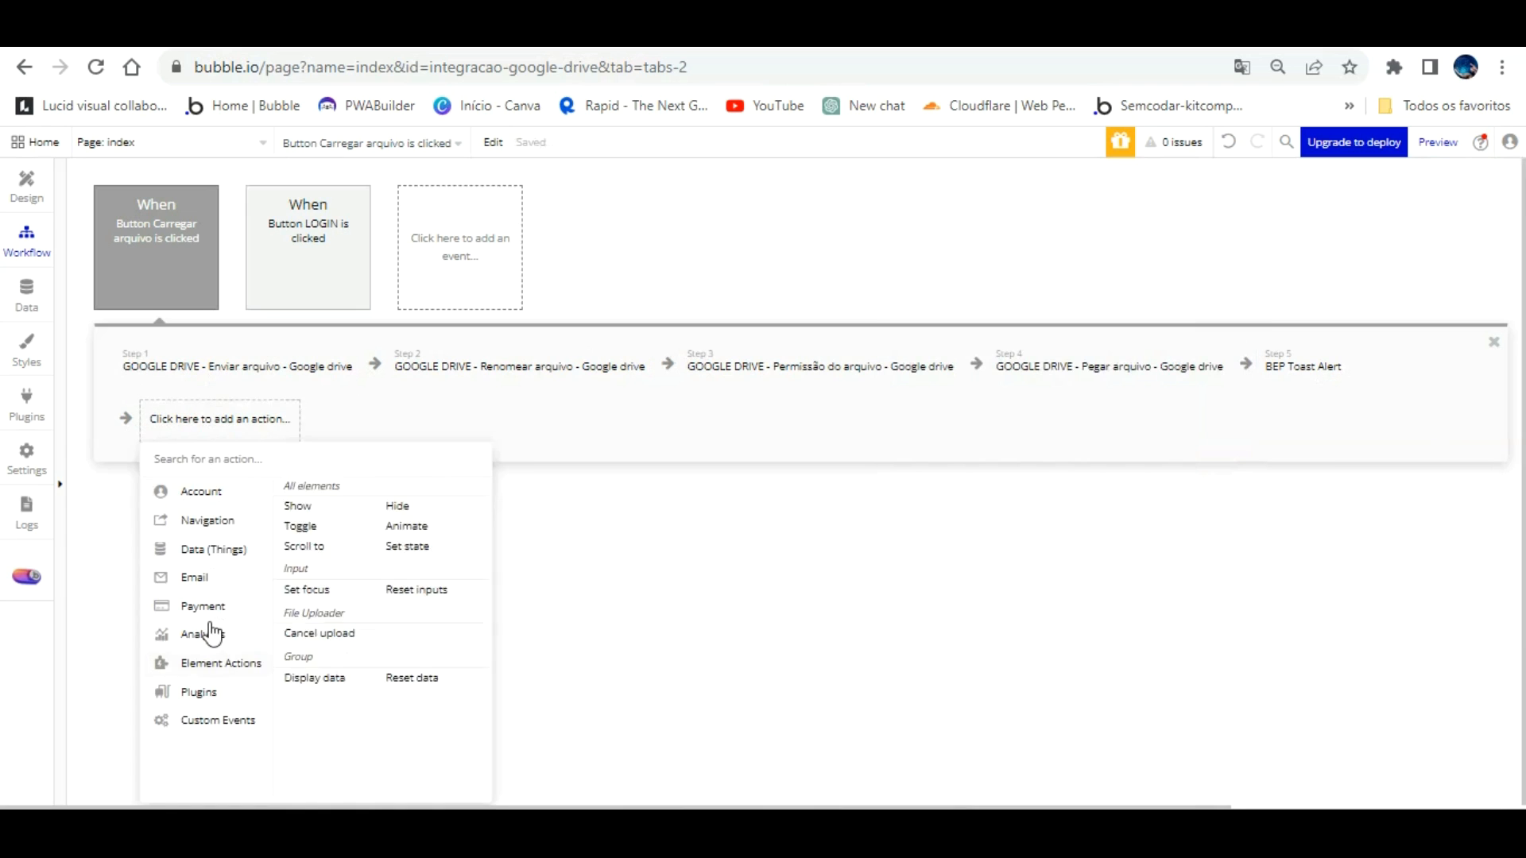
pyautogui.click(437, 589)
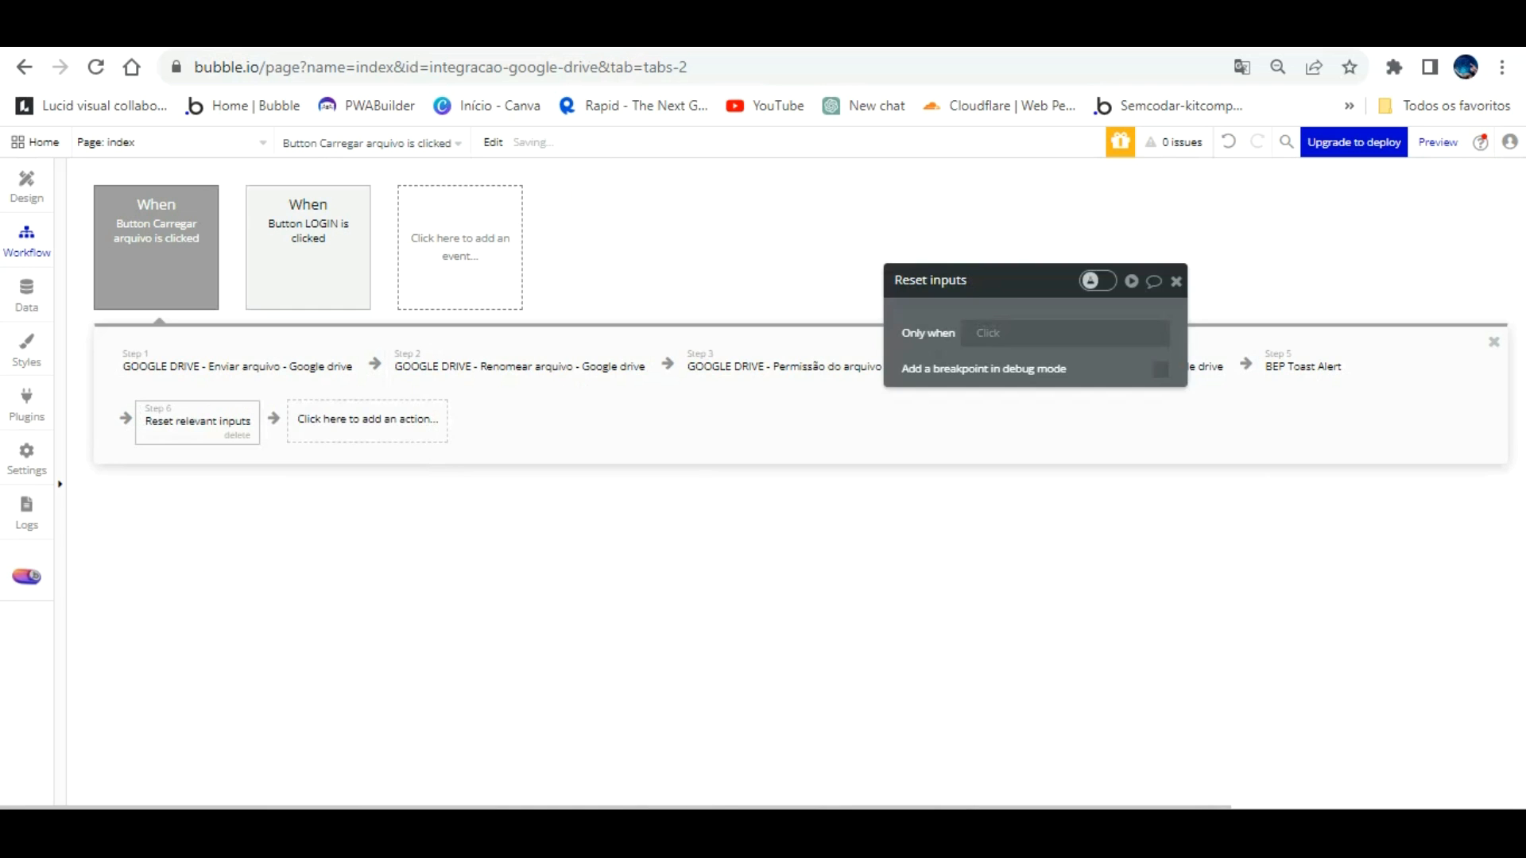
pyautogui.click(763, 31)
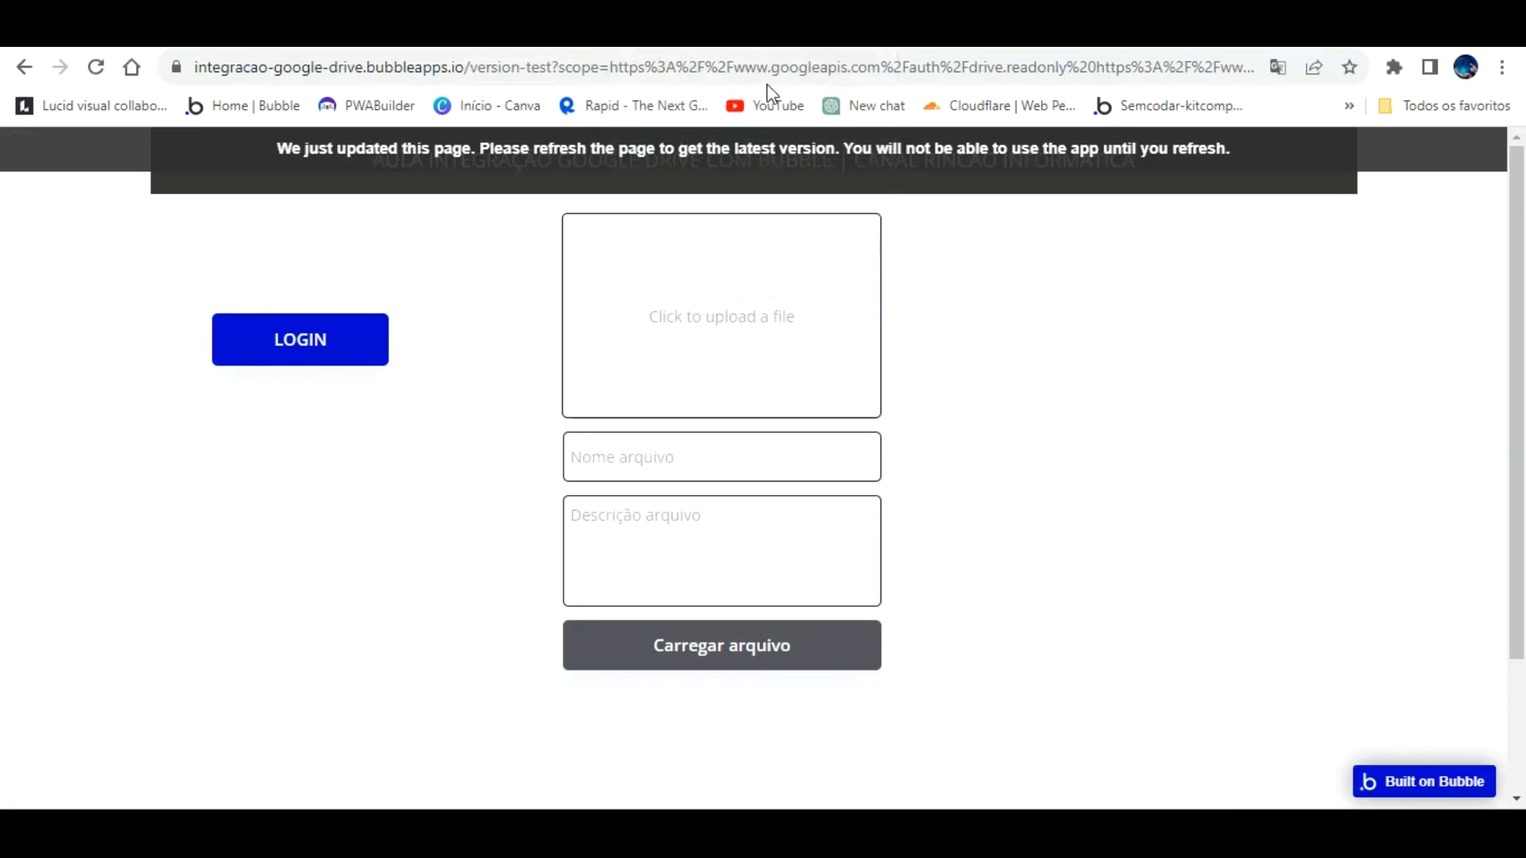
# Step: Refresh the app preview, then check the Google account details in Google Drive
pyautogui.press('F5')
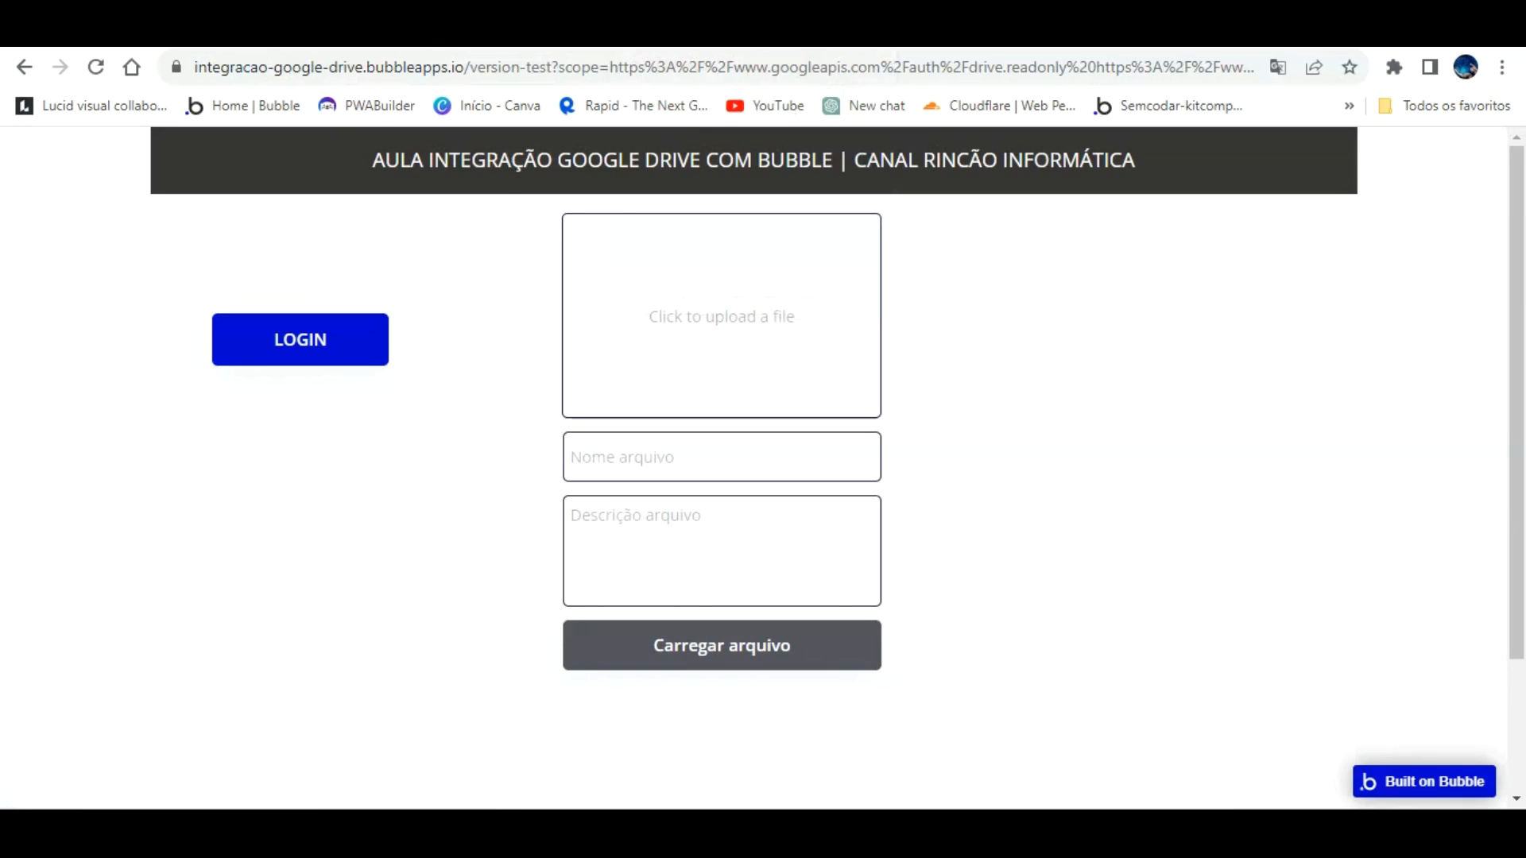
pyautogui.click(826, 32)
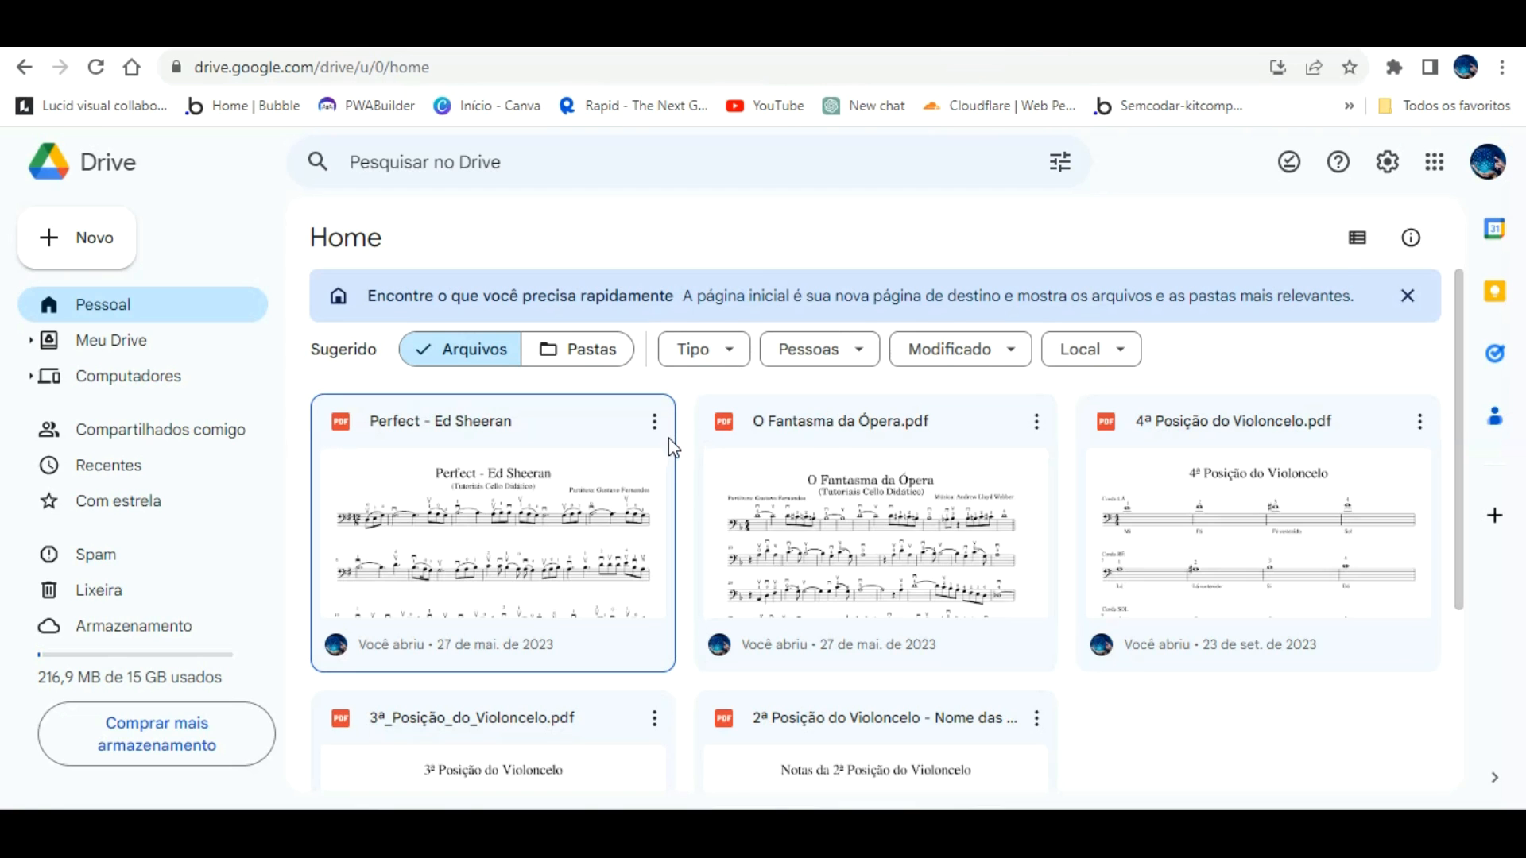
pyautogui.scroll(-3, 669, 437)
pyautogui.click(1488, 159)
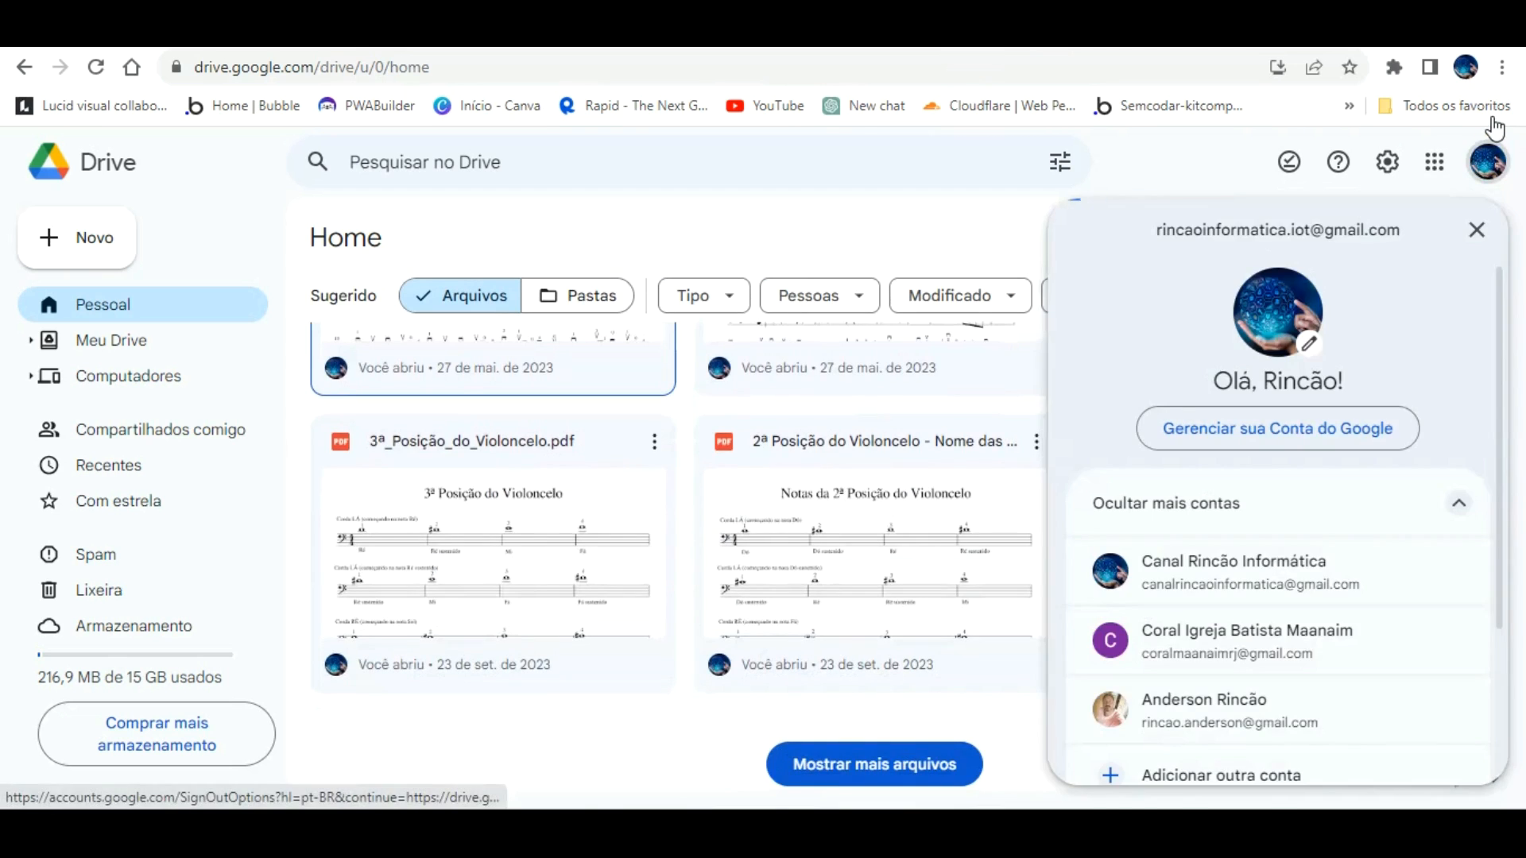
pyautogui.click(1487, 157)
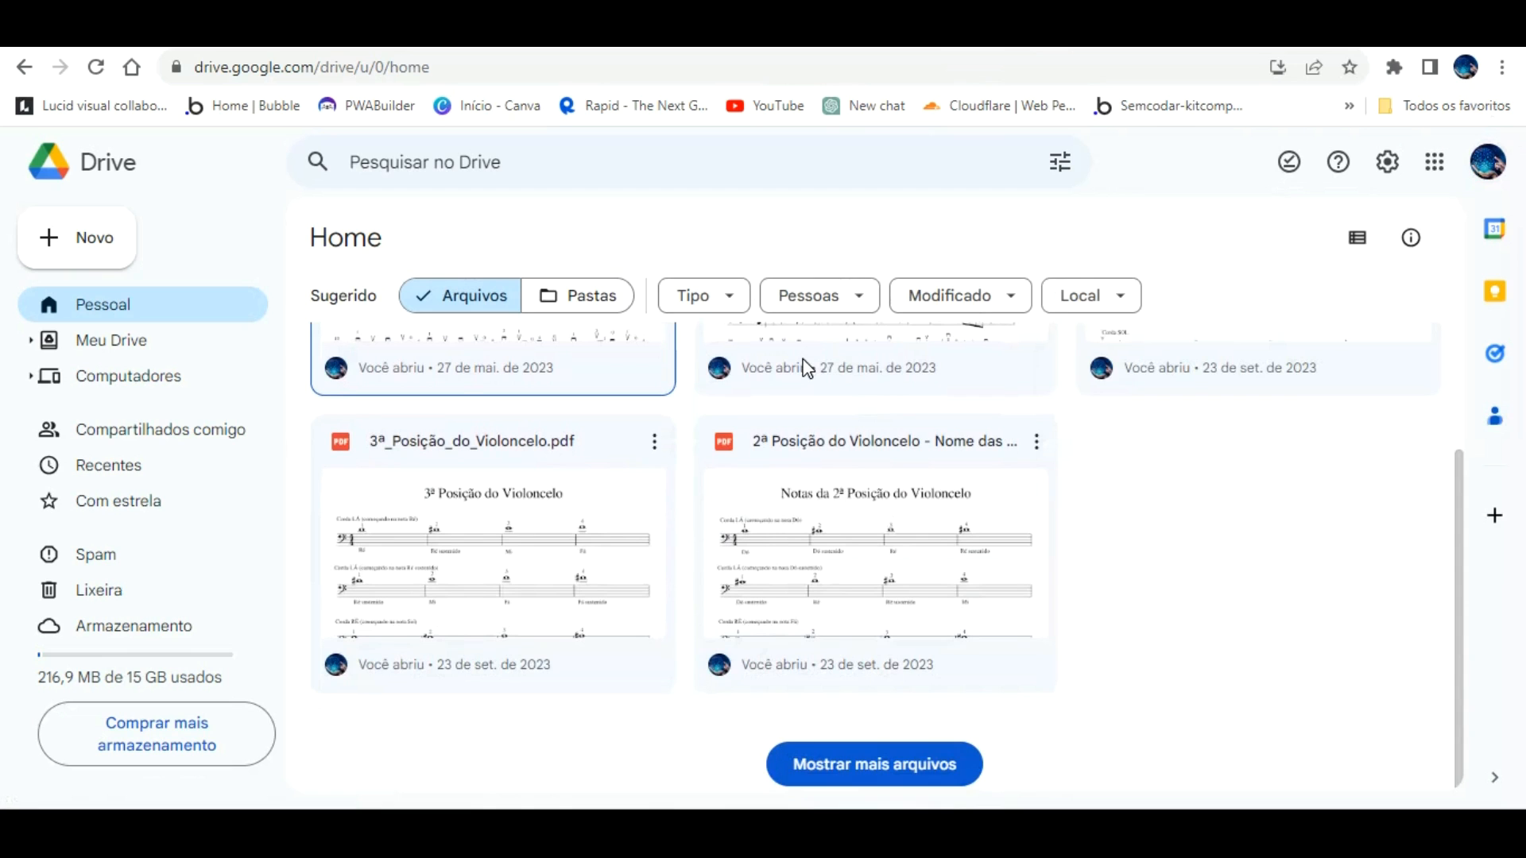
pyautogui.click(1488, 159)
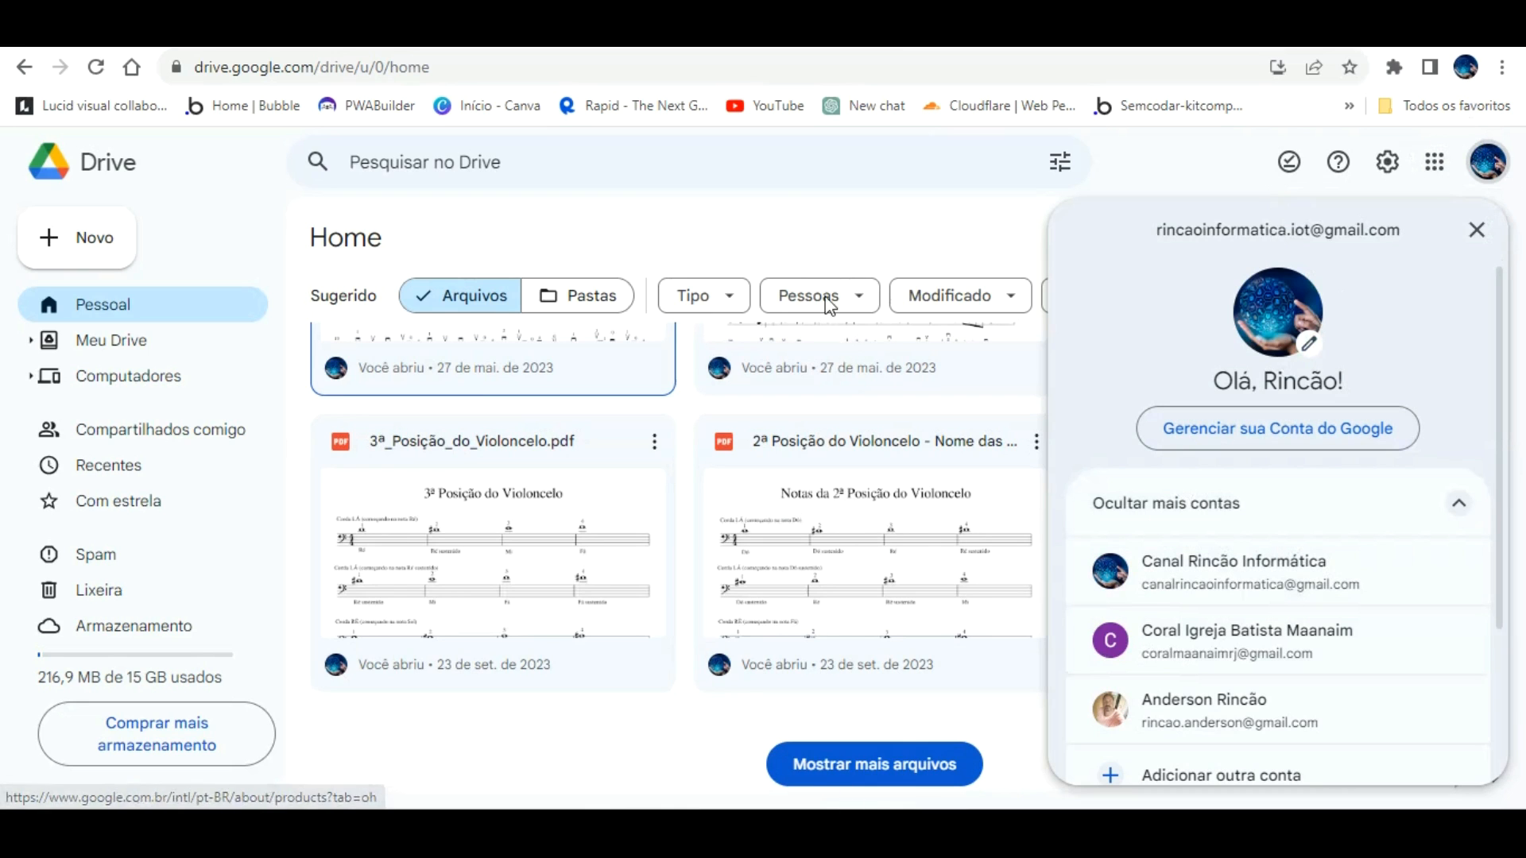
pyautogui.click(761, 191)
# Step: List all Drive files via 'Mostrar mais arquivos', then open the Bubble app's upload file dialog
pyautogui.scroll(4, 807, 305)
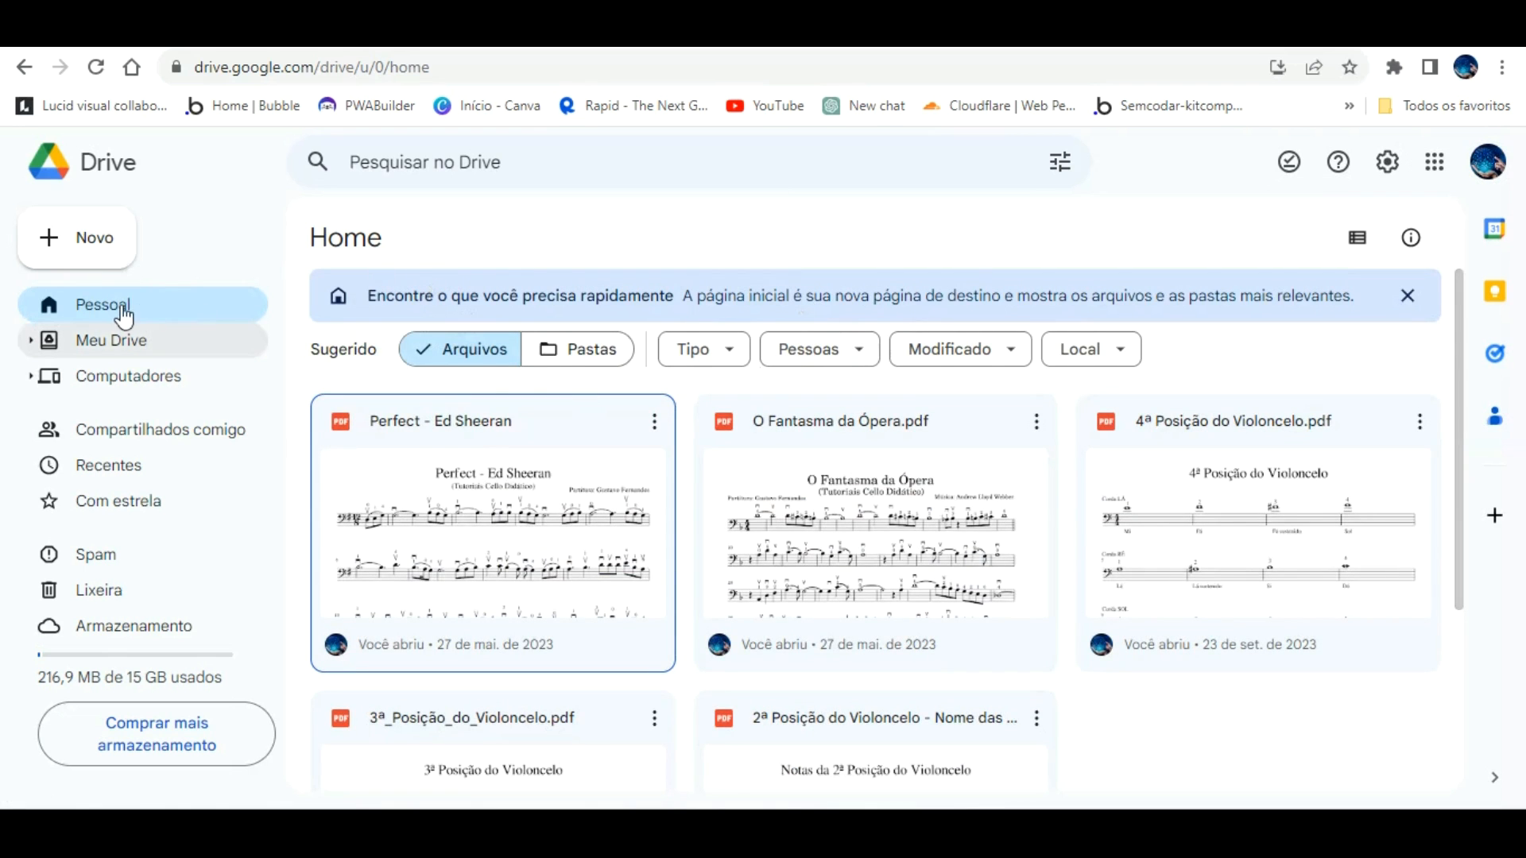
pyautogui.scroll(-3, 556, 429)
pyautogui.click(873, 762)
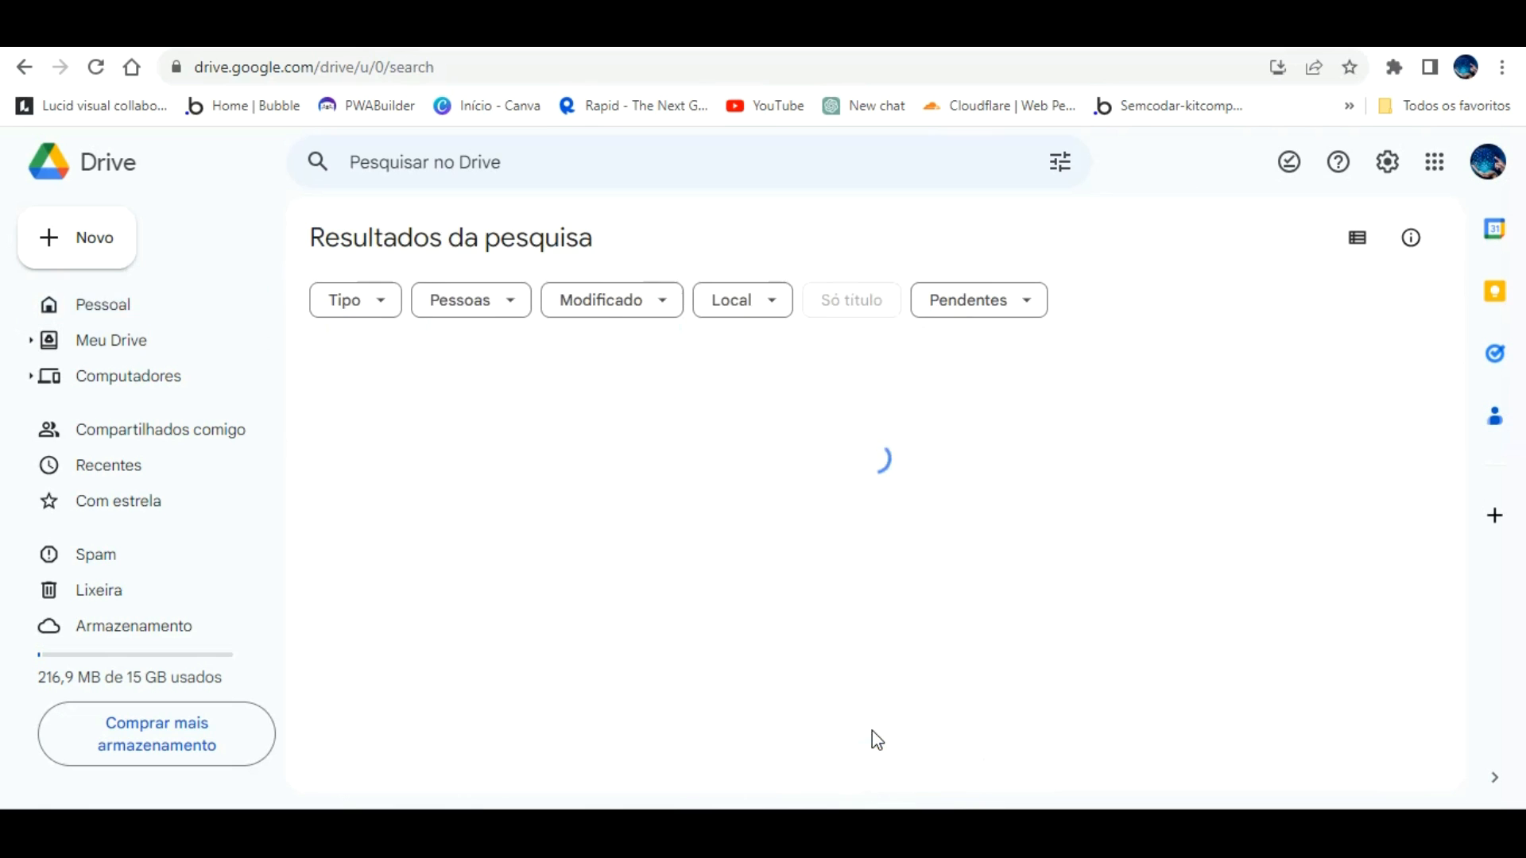
pyautogui.scroll(-3, 914, 575)
pyautogui.scroll(3, 901, 572)
pyautogui.scroll(-3, 890, 571)
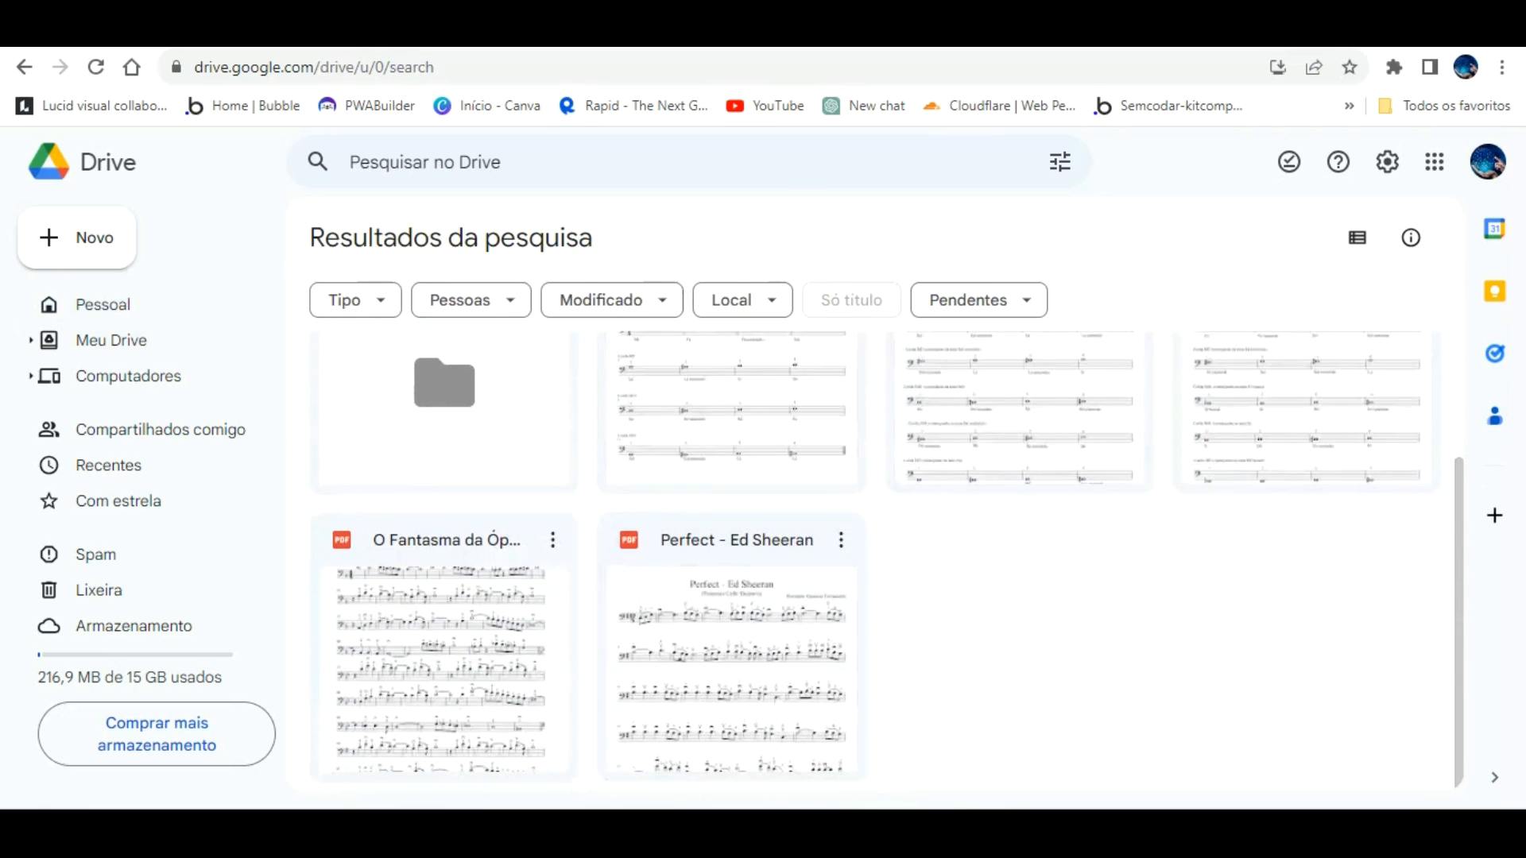
pyautogui.click(663, 28)
pyautogui.click(686, 257)
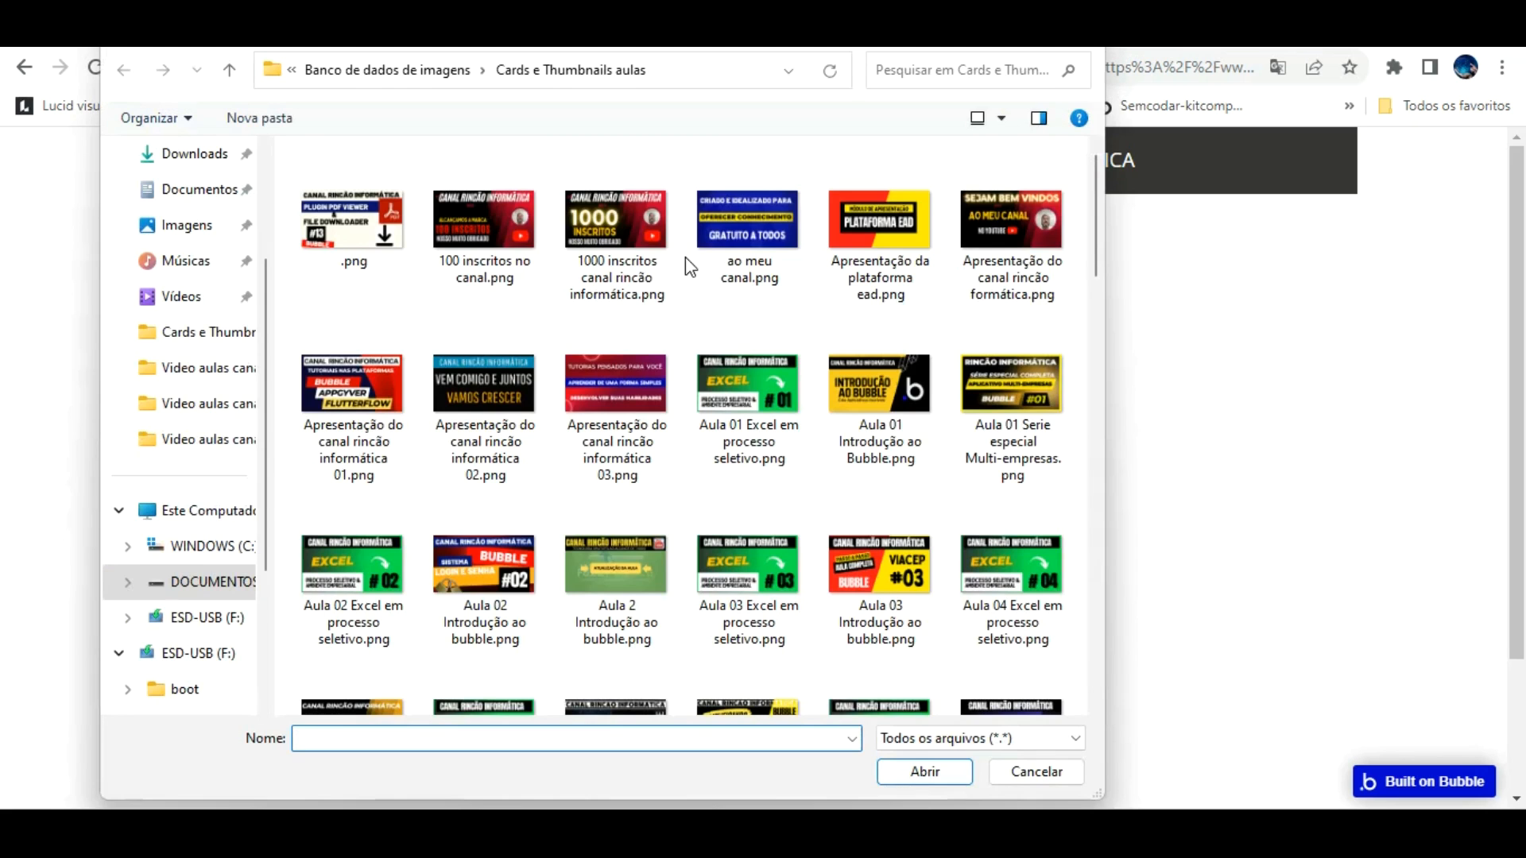
# Step: Upload the 1000 inscritos thumbnail as 'Teste de arquivo aula google drive' with a commemorative-plaque description
pyautogui.doubleClick(604, 194)
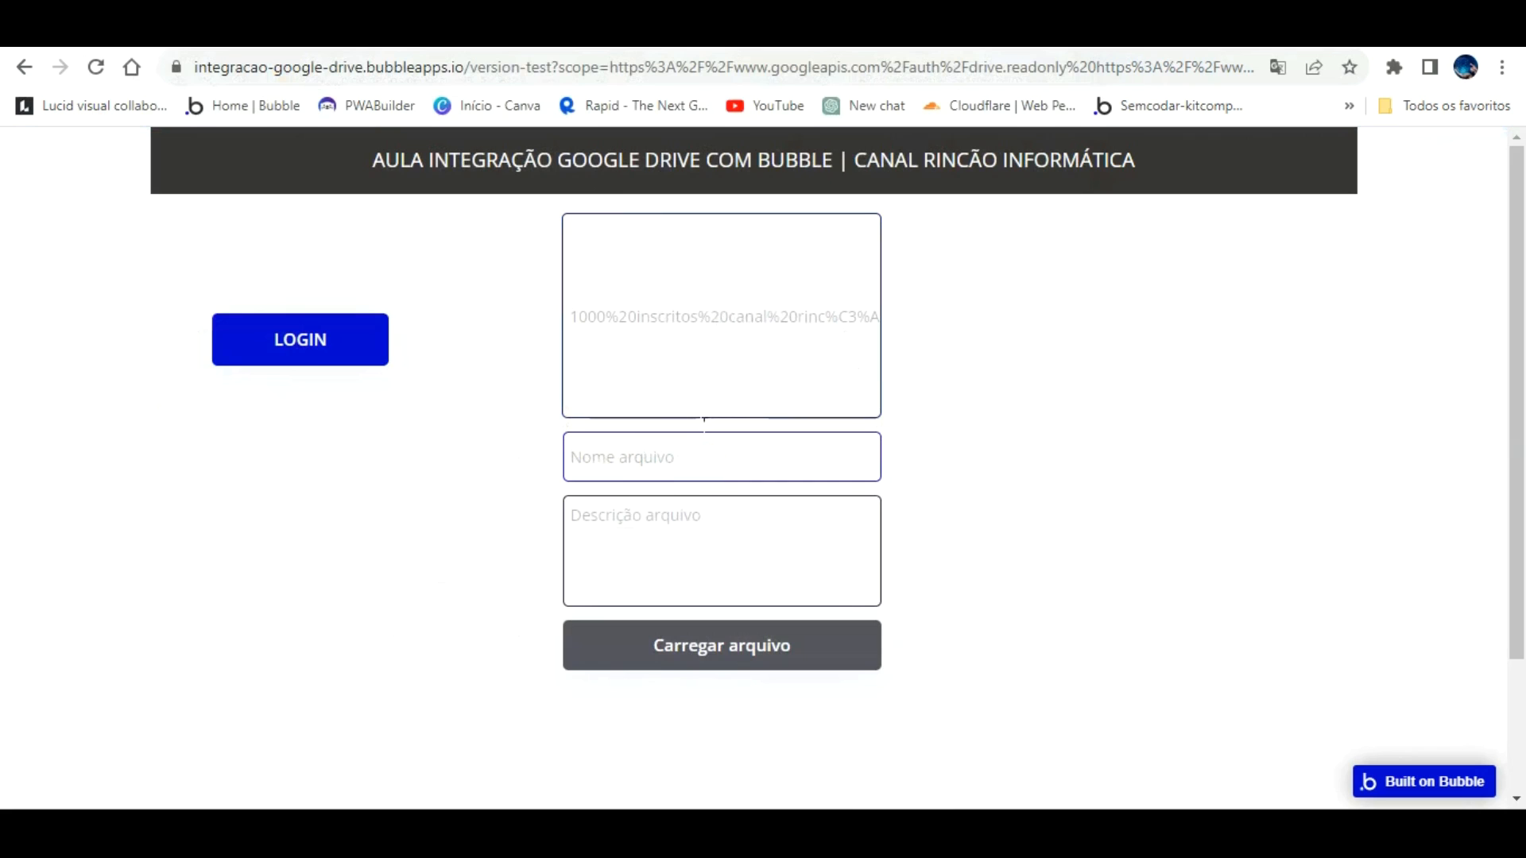
pyautogui.write('Teste de arquivo aula google drive')
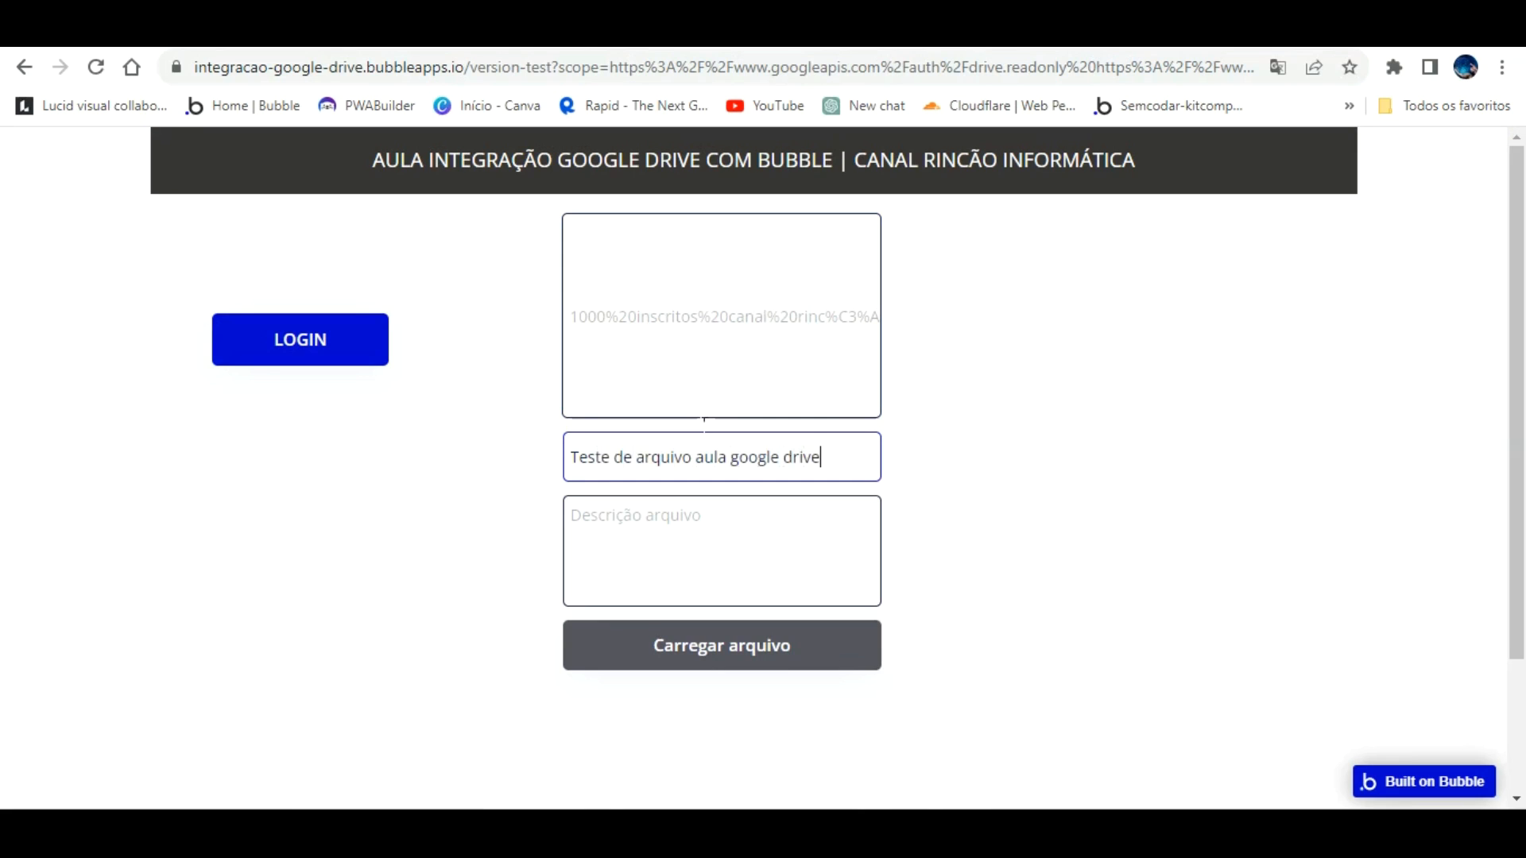
pyautogui.click(709, 521)
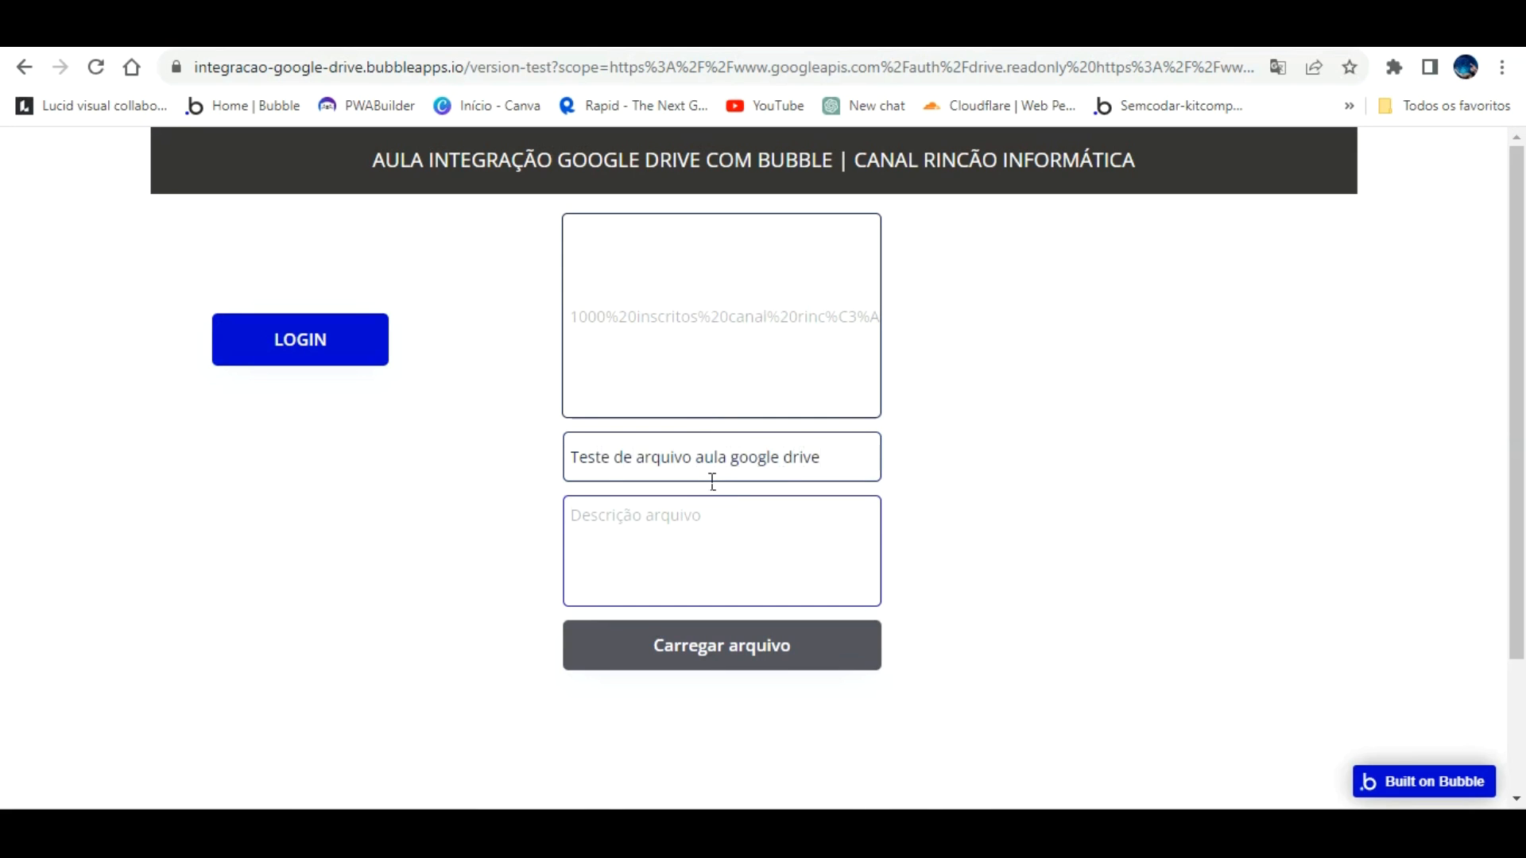
pyautogui.write('Placa comemorati')
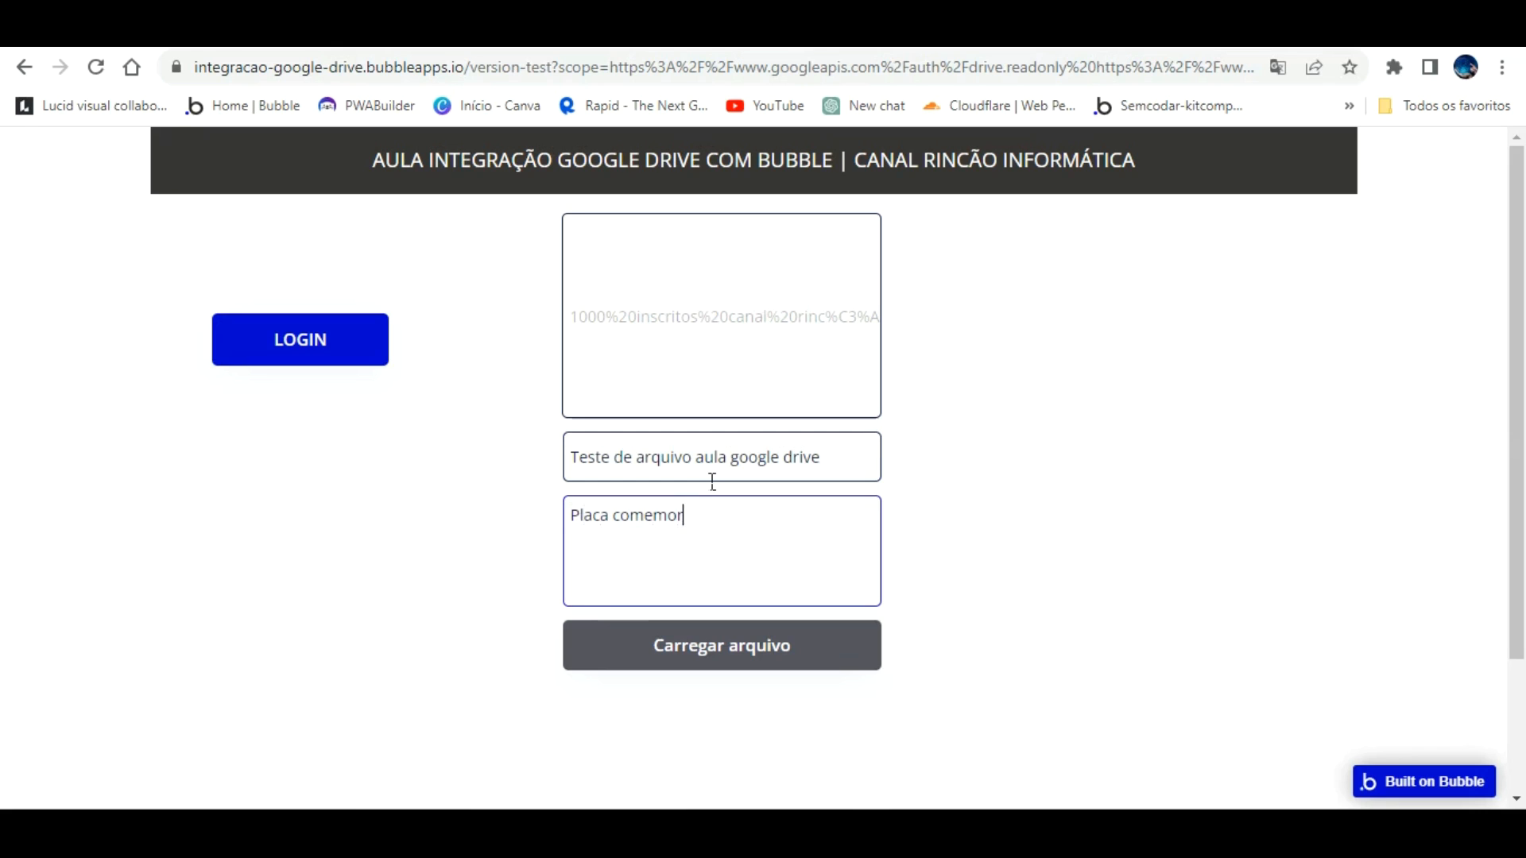
pyautogui.write('va 1000 inscrtios no canal')
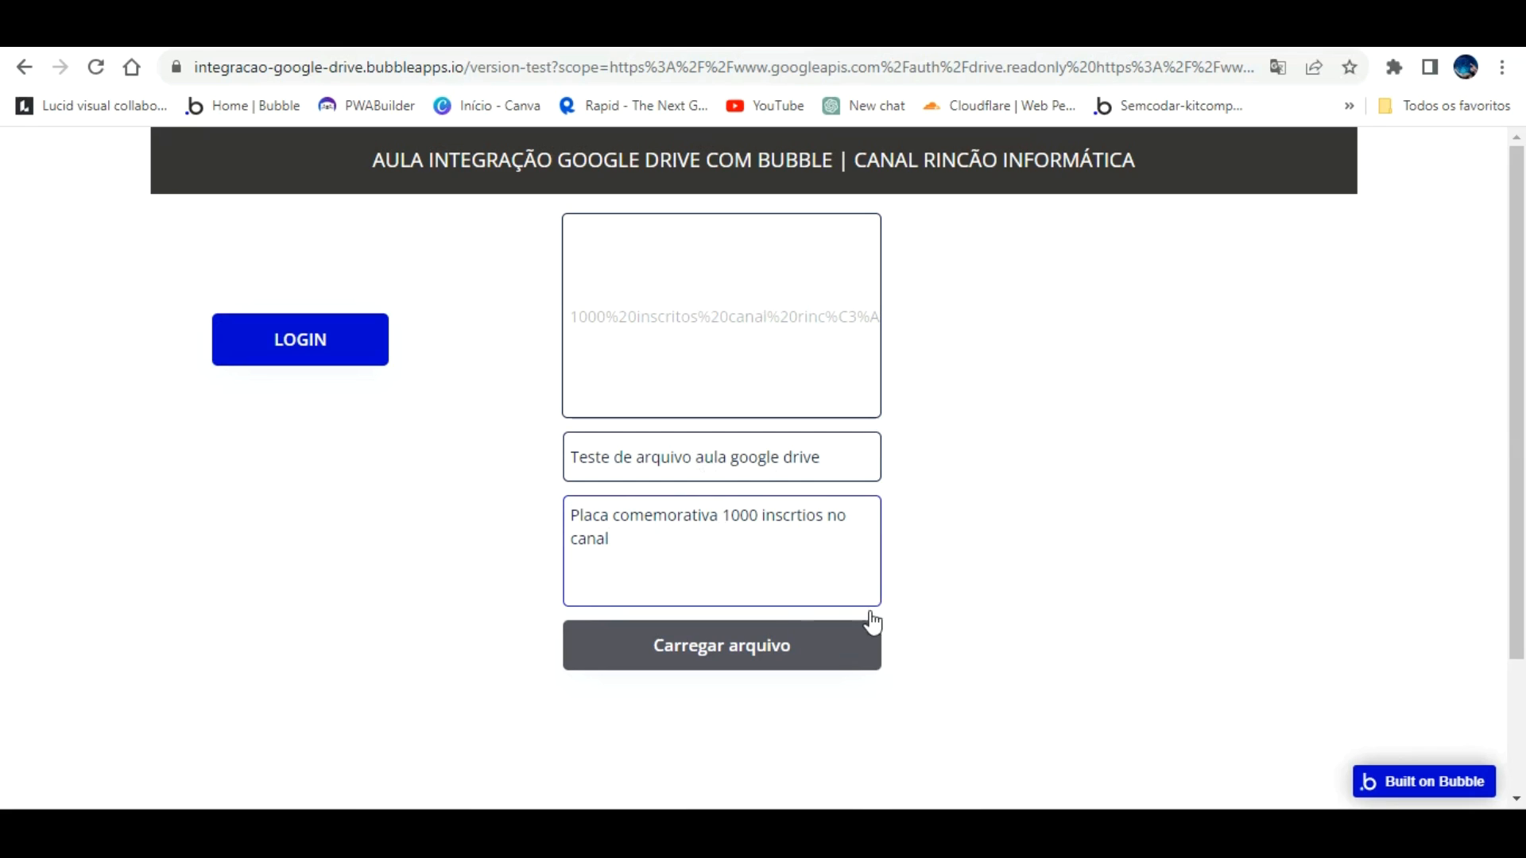
pyautogui.click(751, 635)
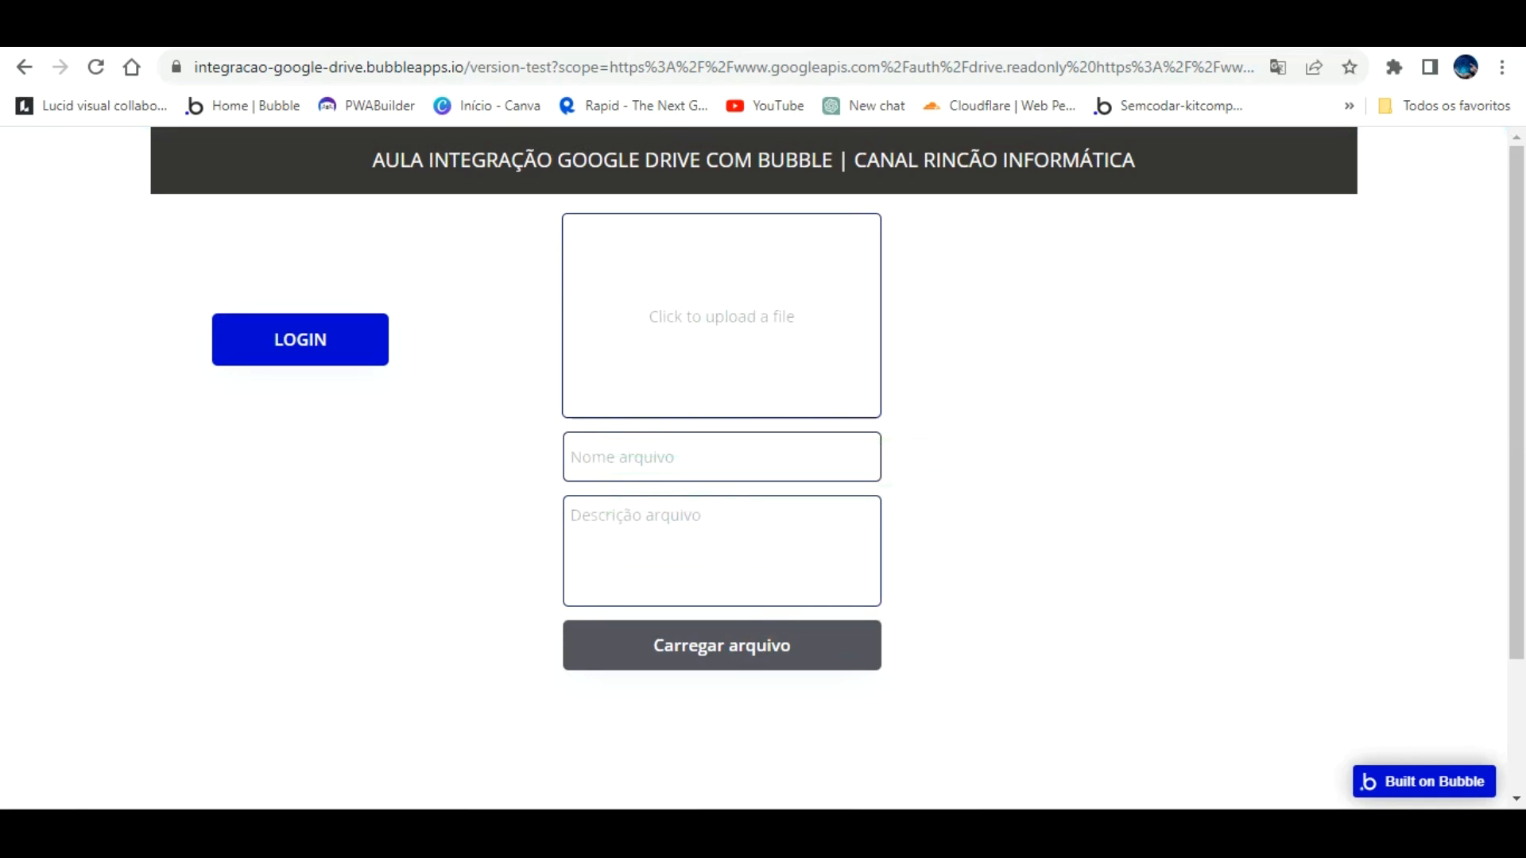
# Step: Reload Google Drive Home and select the new 'Teste de arquivo aula google drive' image
pyautogui.hotkey('ctrl', 'Tab')
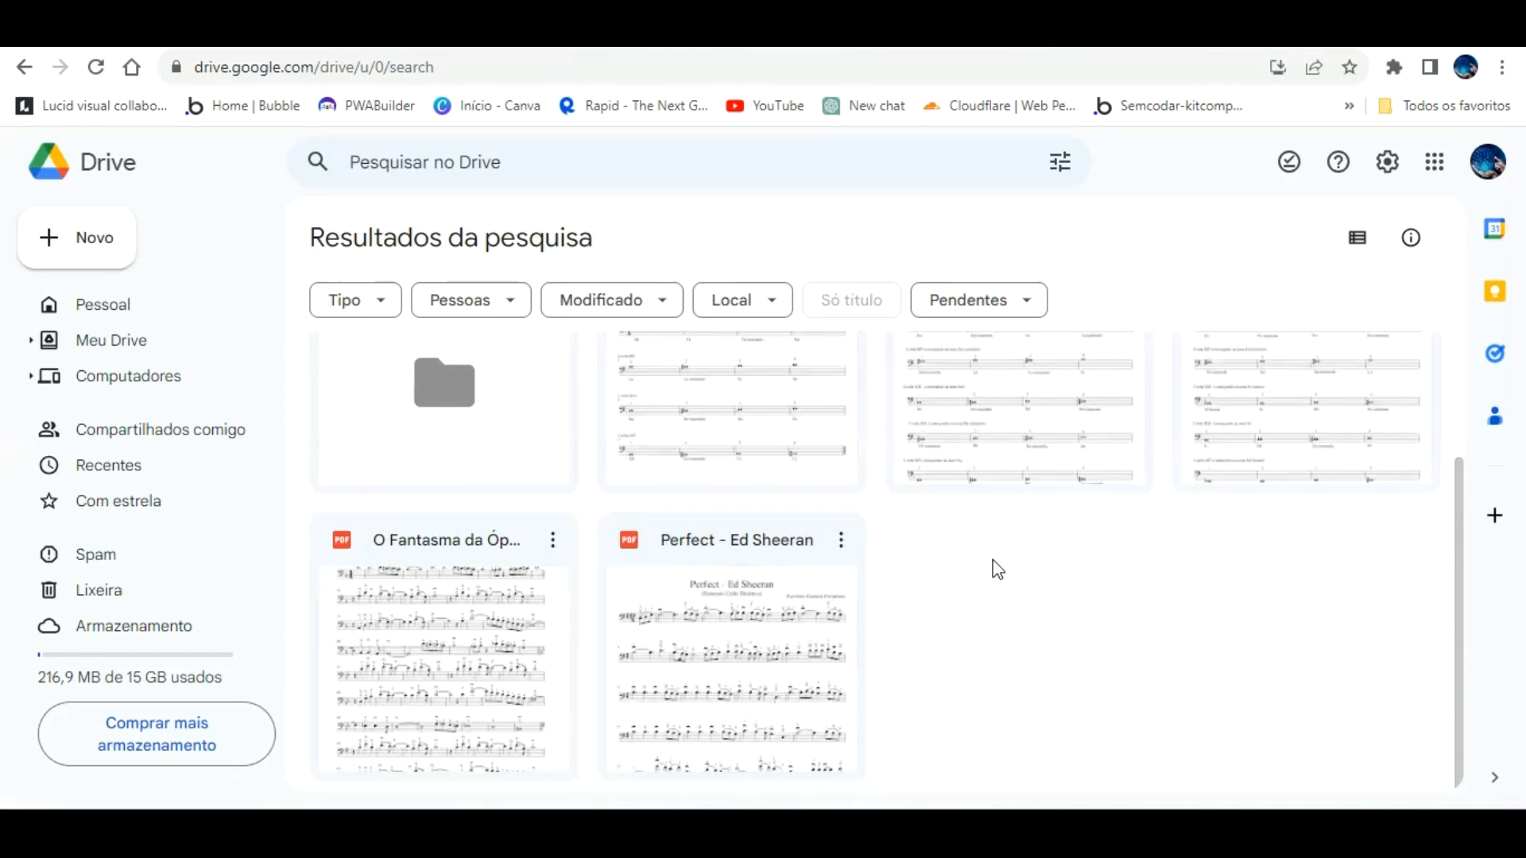
pyautogui.scroll(2, 1061, 522)
pyautogui.scroll(-2, 900, 524)
pyautogui.scroll(3, 556, 461)
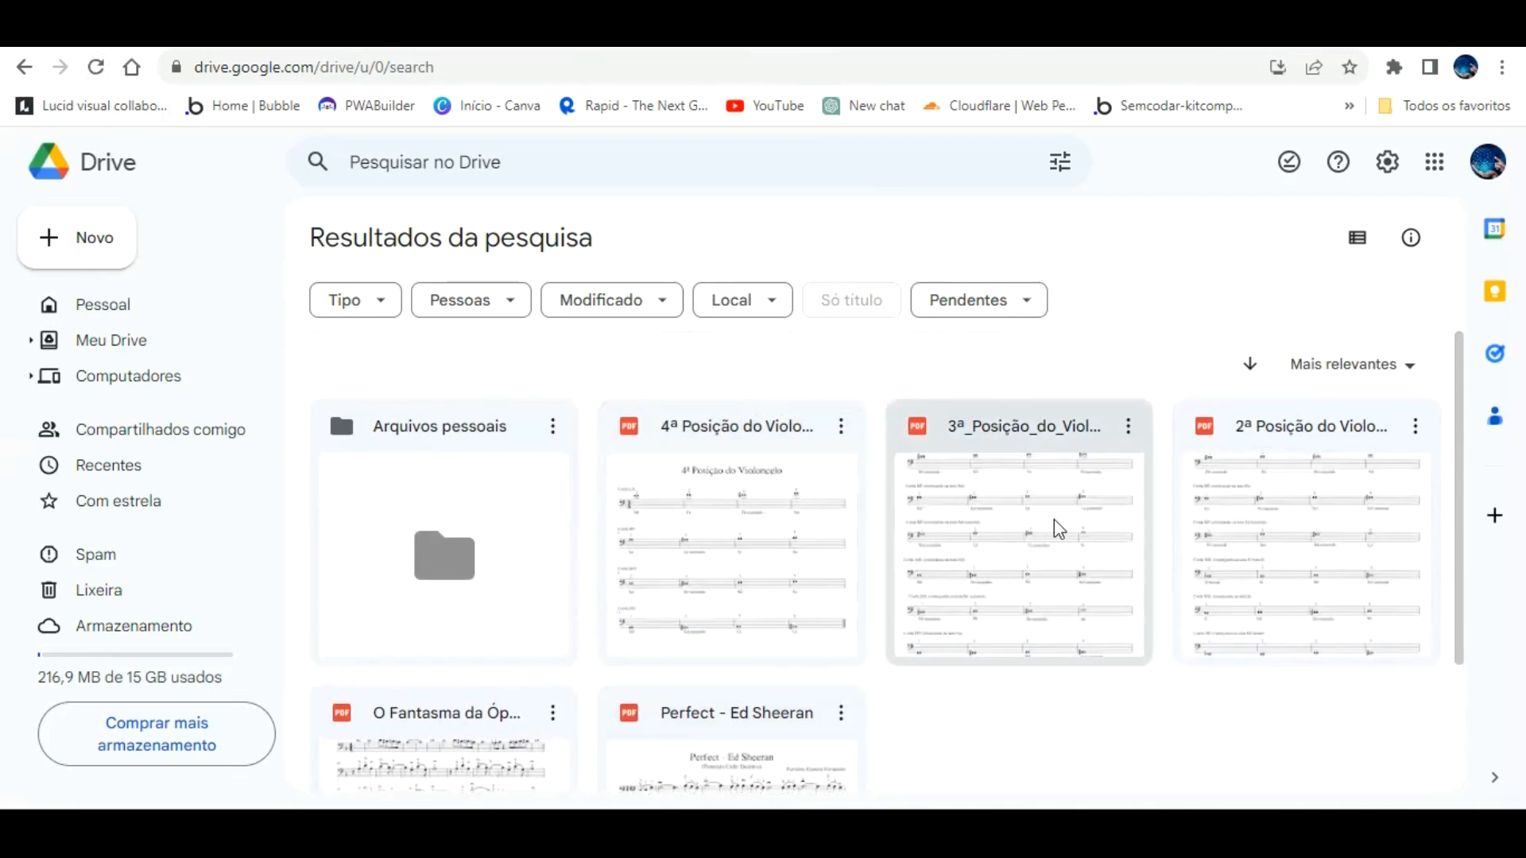
pyautogui.scroll(-2, 1259, 529)
pyautogui.scroll(2, 1258, 546)
pyautogui.click(117, 51)
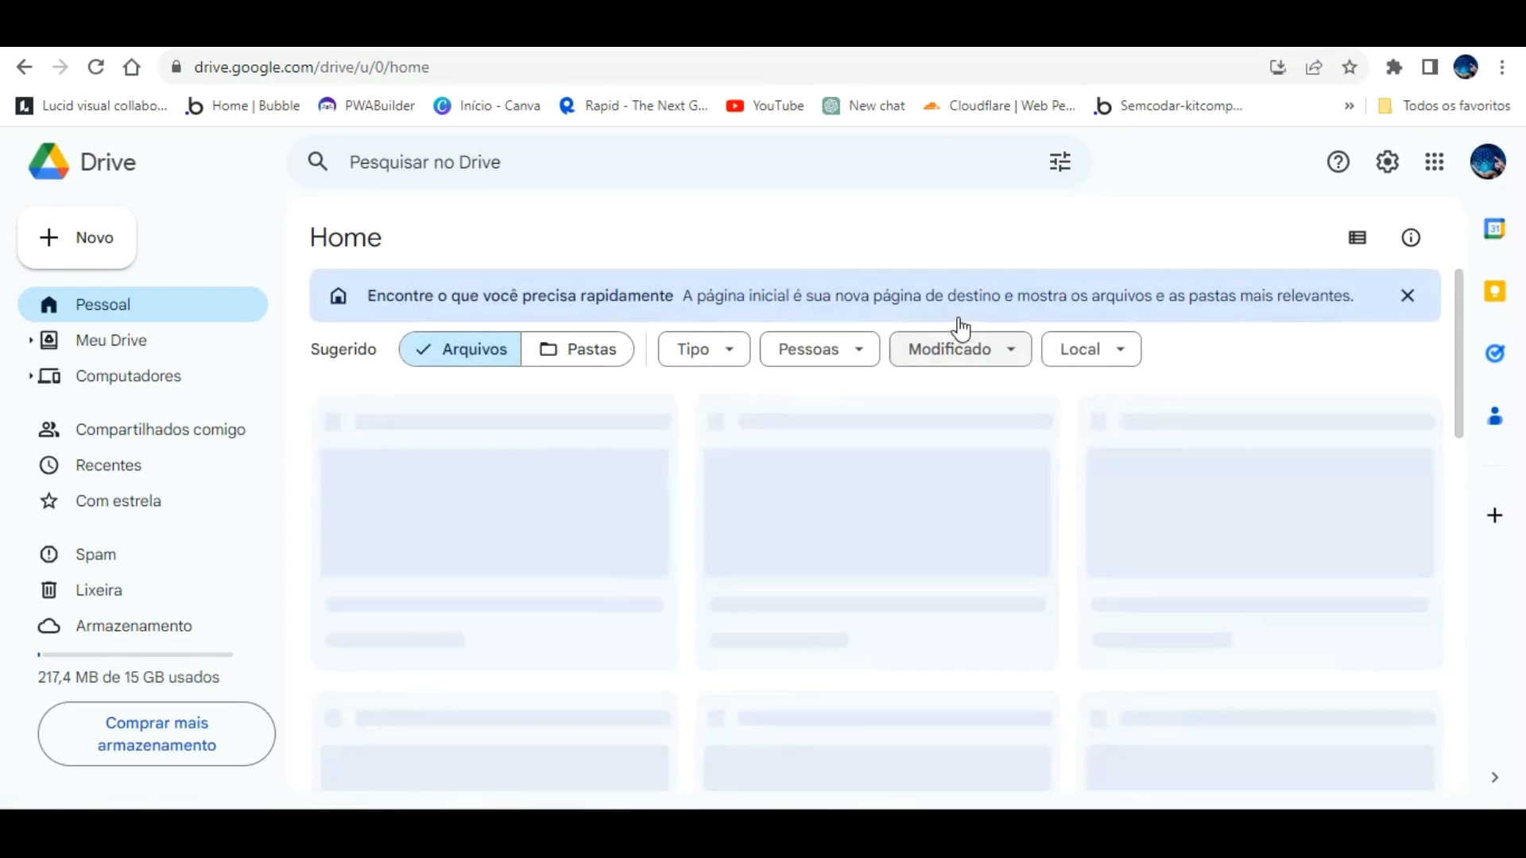
pyautogui.scroll(-4, 757, 354)
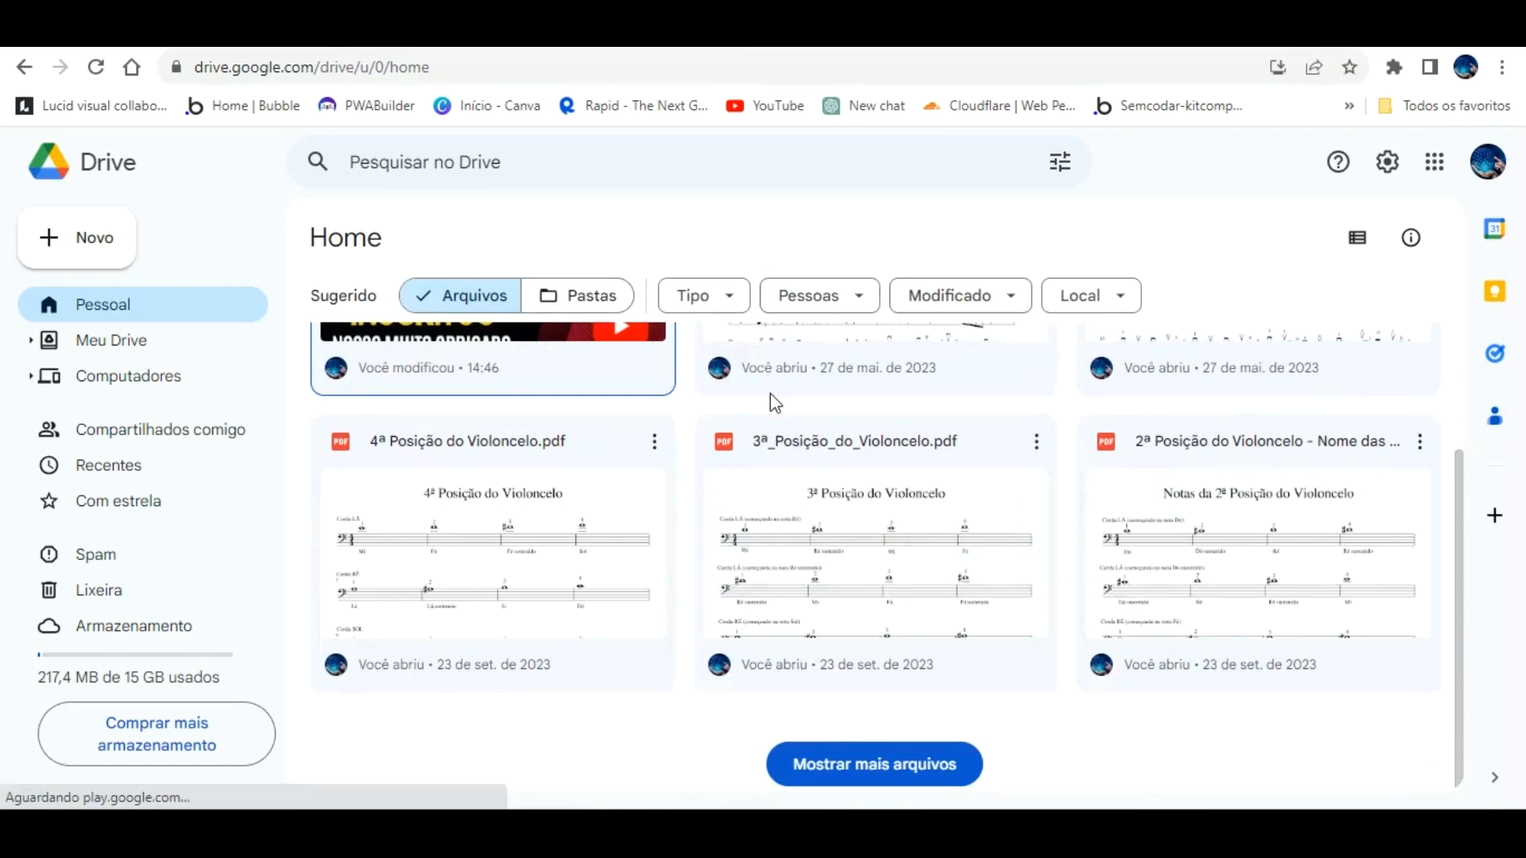
pyautogui.scroll(4, 696, 578)
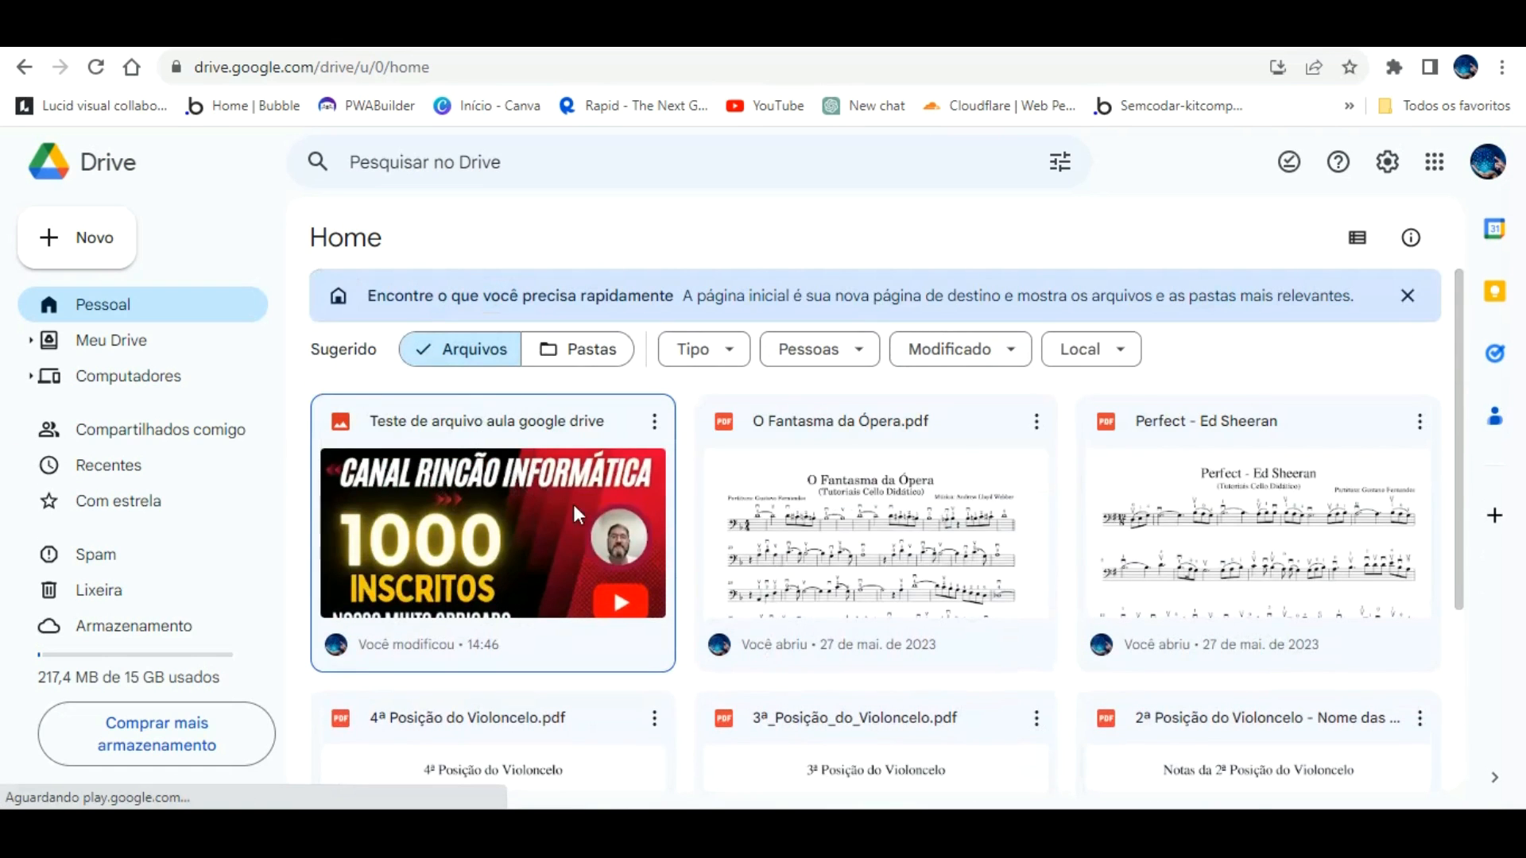
pyautogui.click(461, 499)
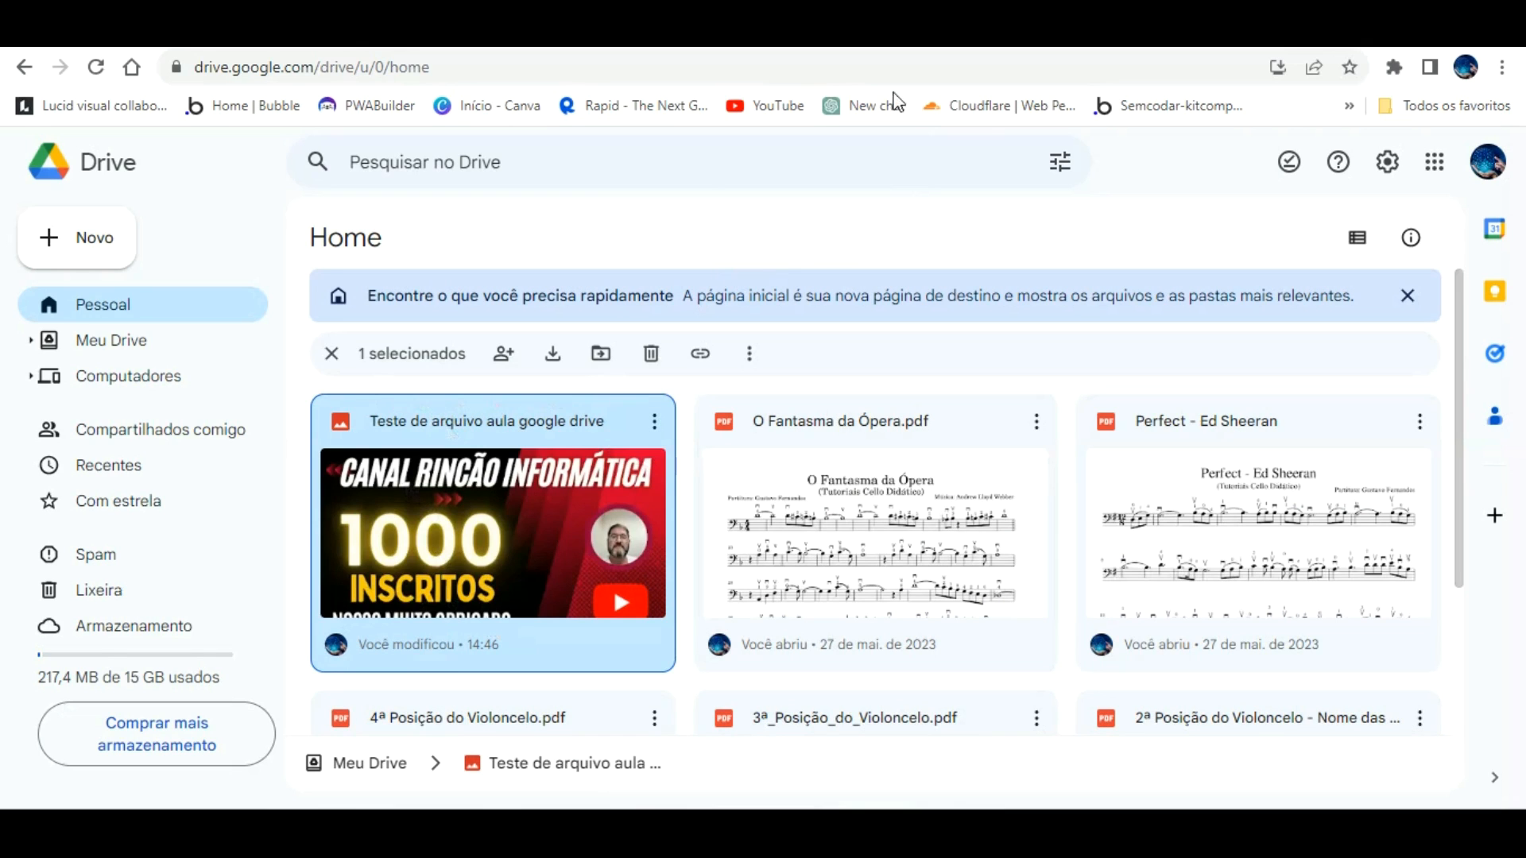
# Step: Move from Drive back to the Bubble editor tab
pyautogui.click(684, 36)
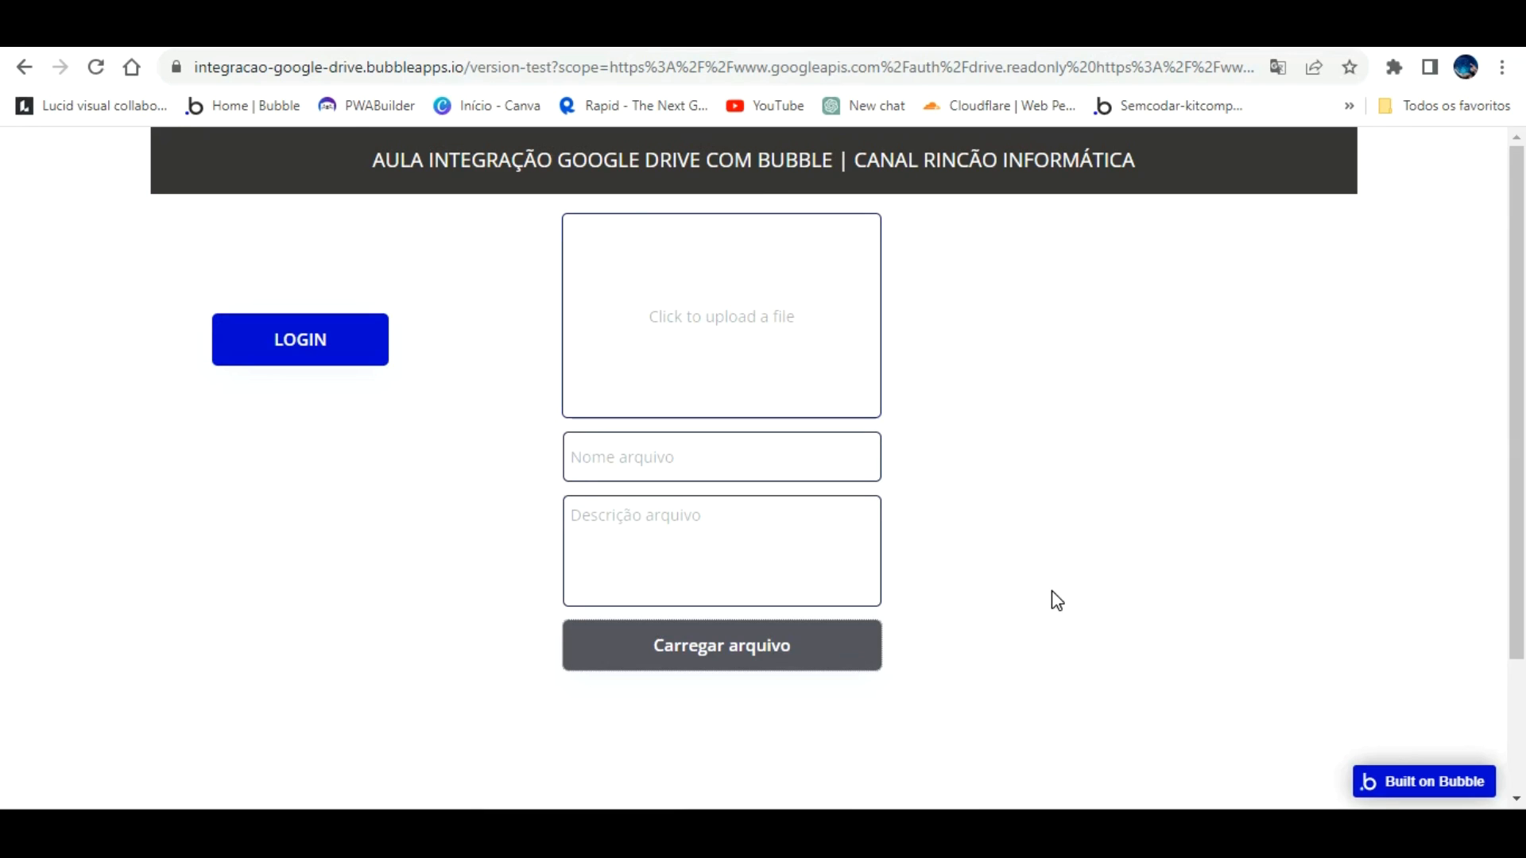
pyautogui.click(1105, 34)
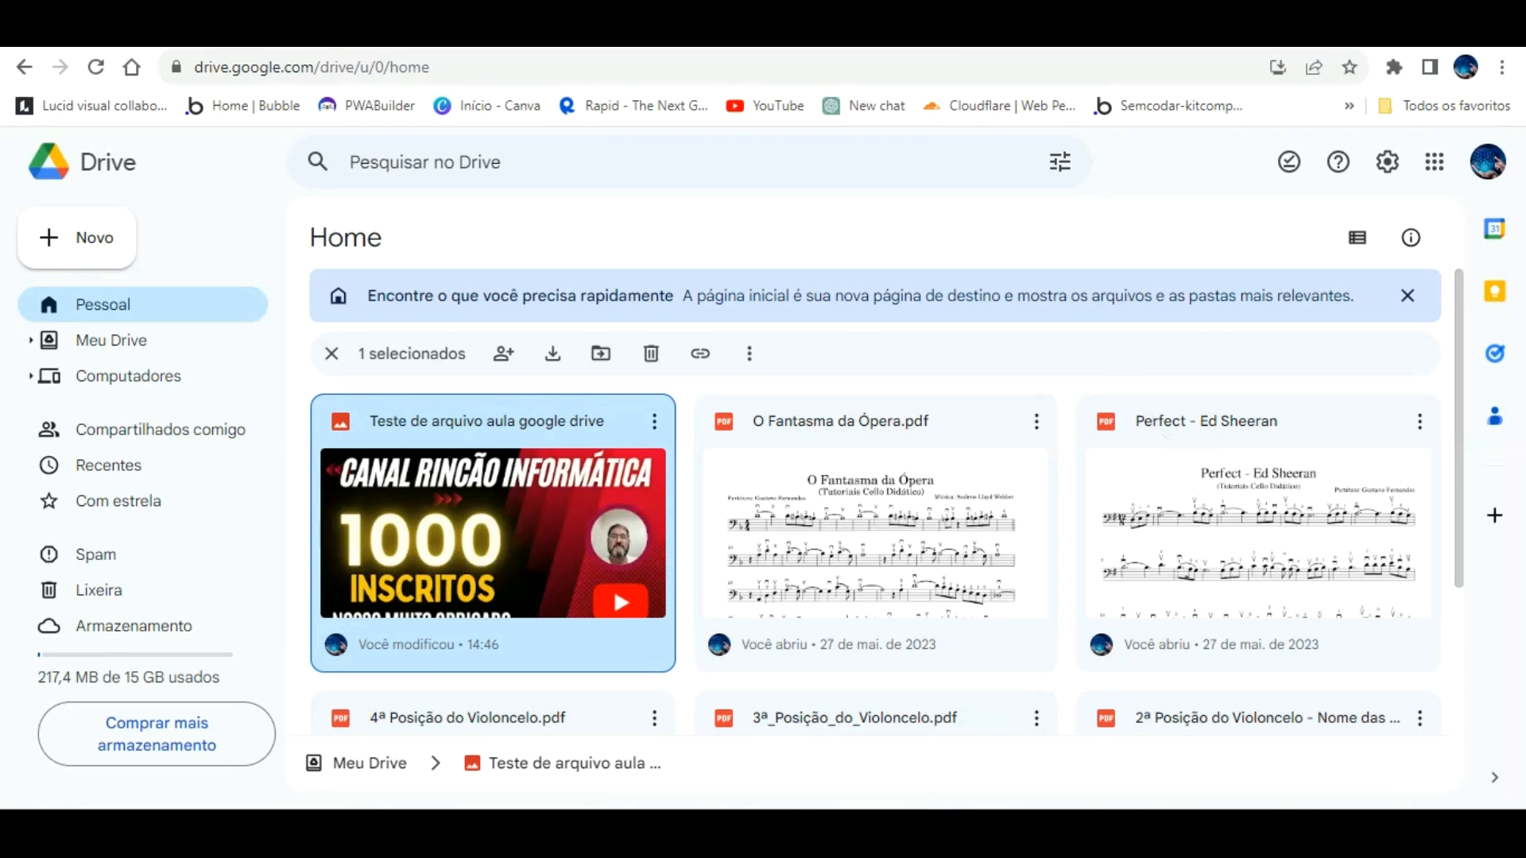
pyautogui.click(794, 33)
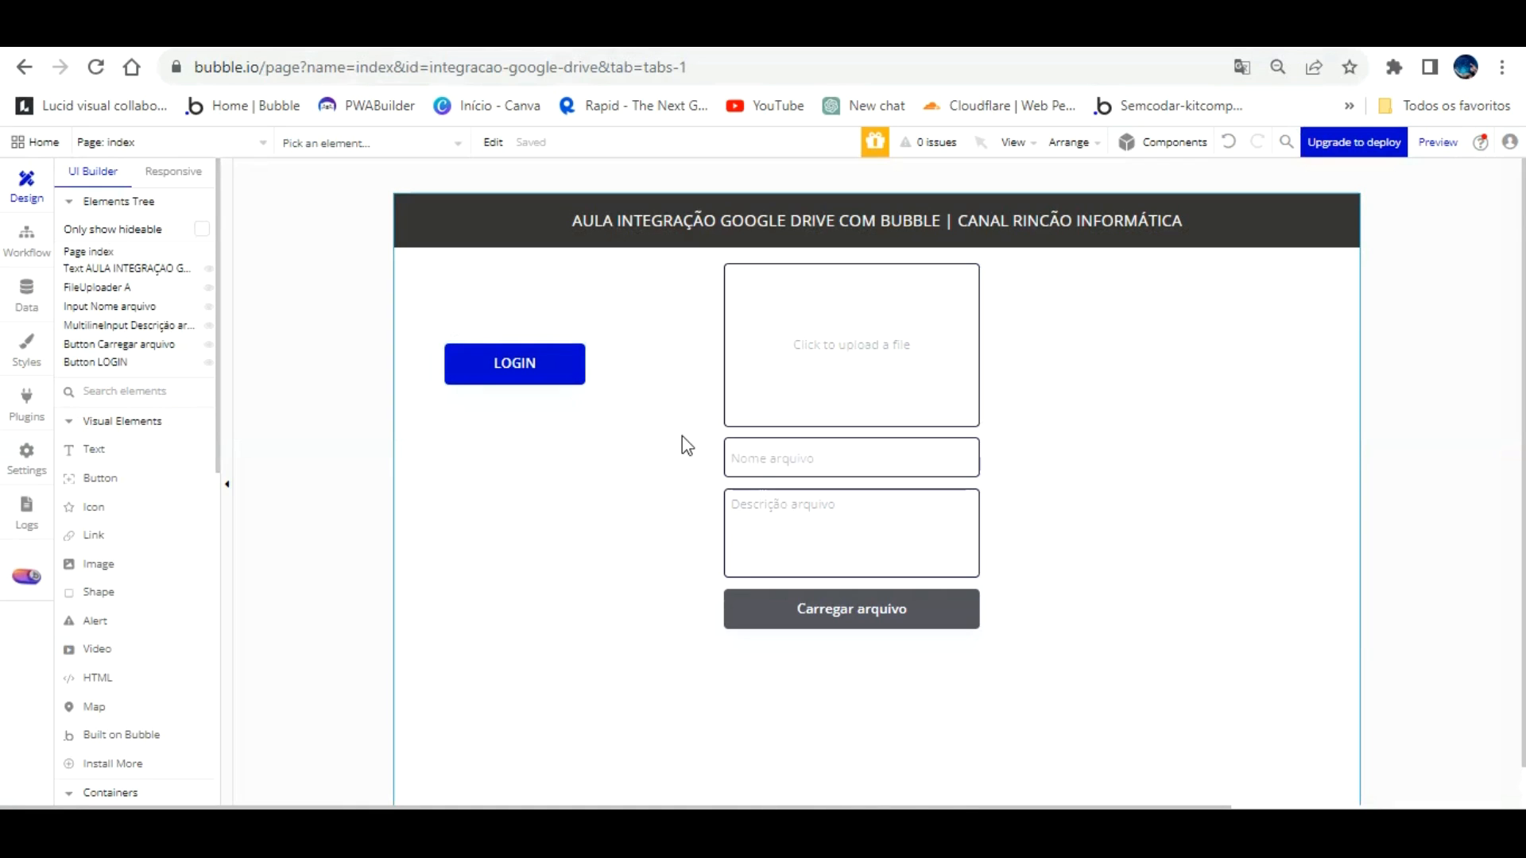
# Step: Create a custom state 'gdrive' of type text on the index page
pyautogui.click(1204, 316)
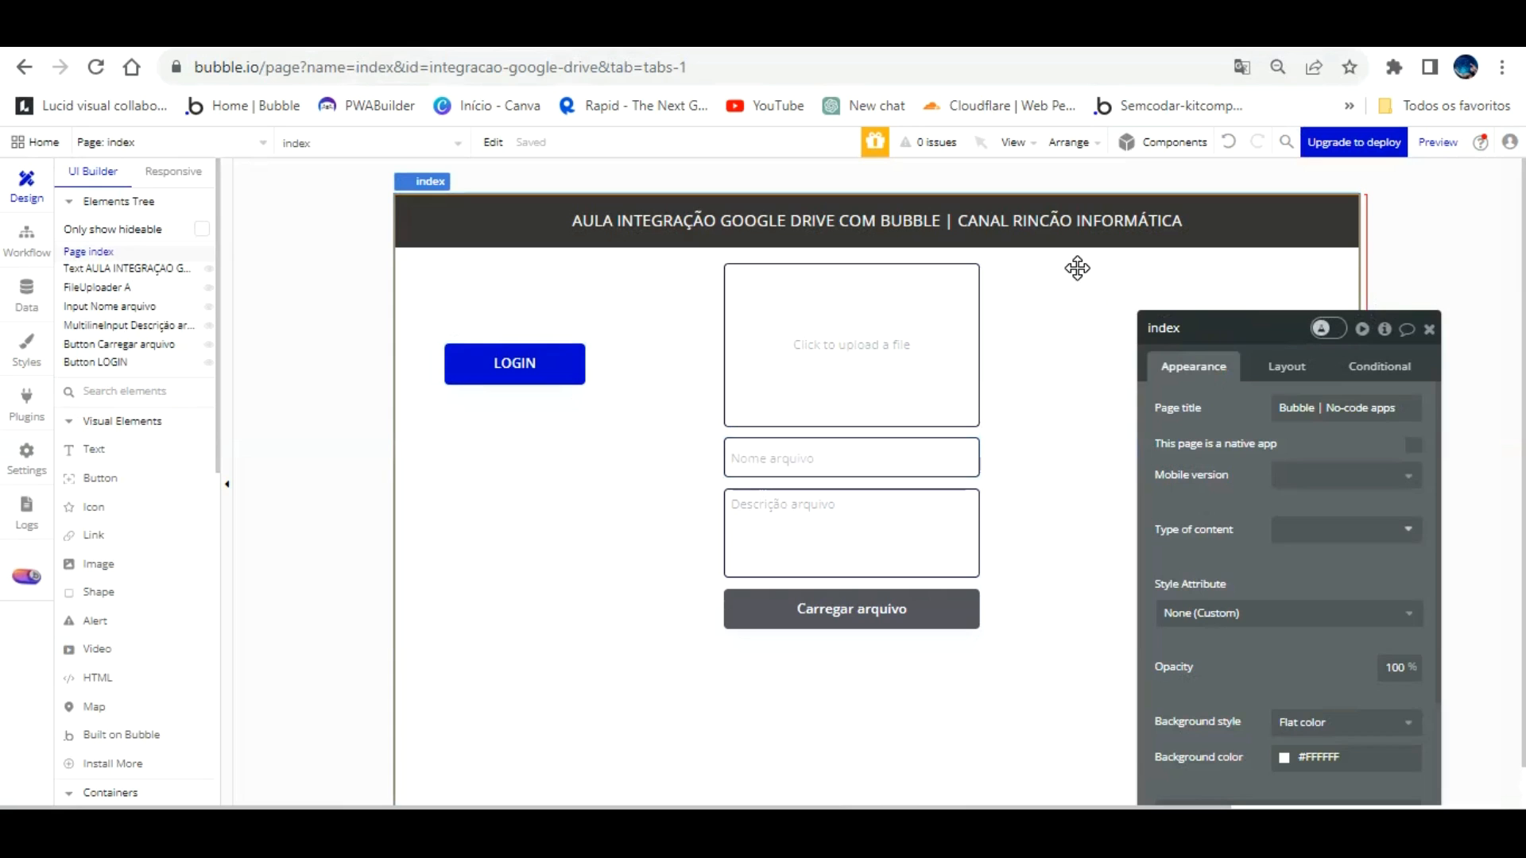
pyautogui.click(1384, 328)
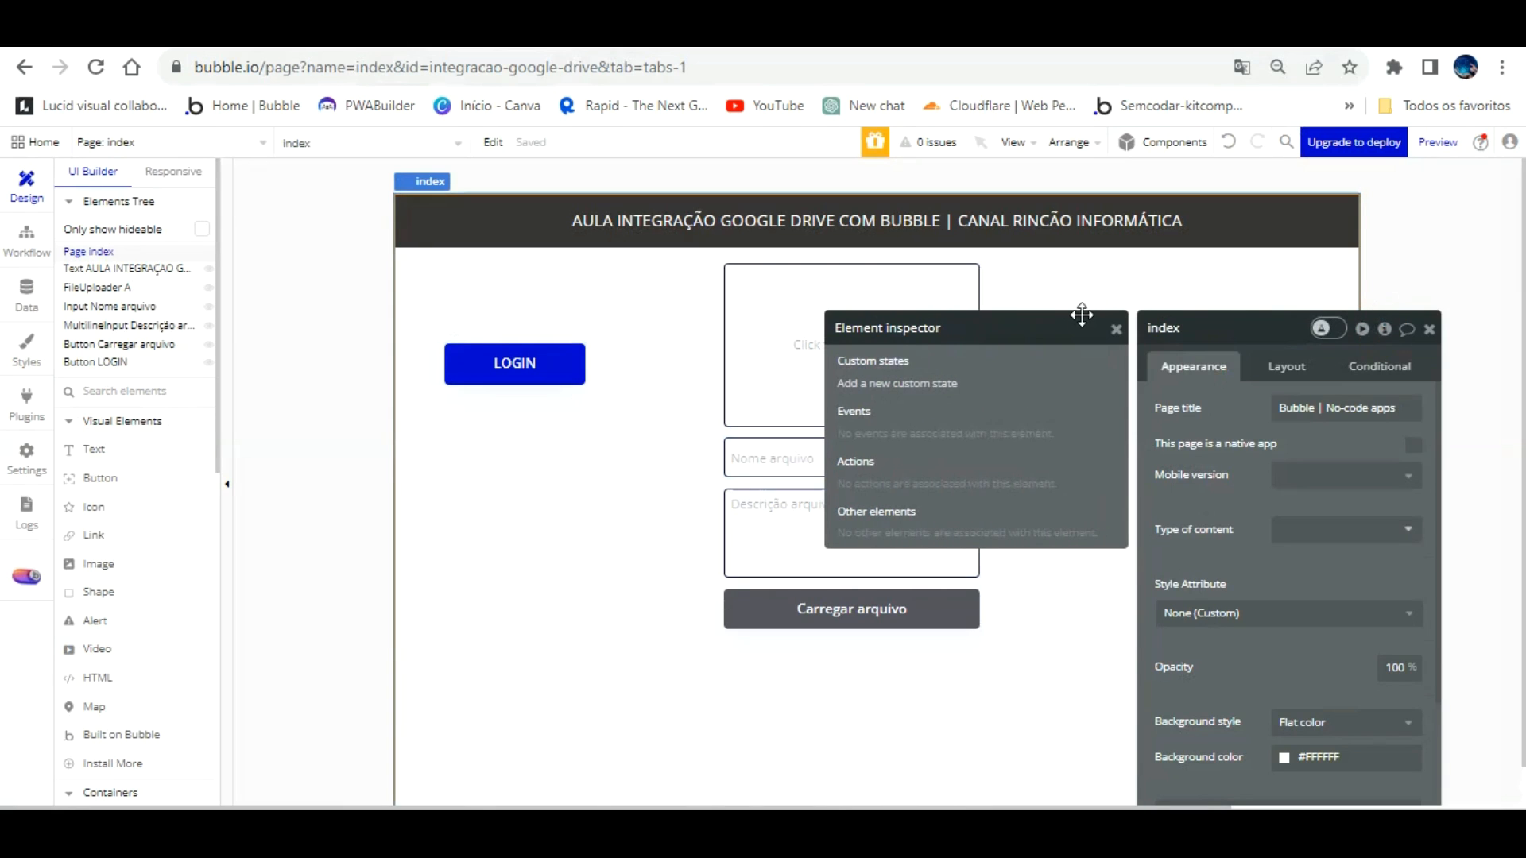
pyautogui.click(901, 382)
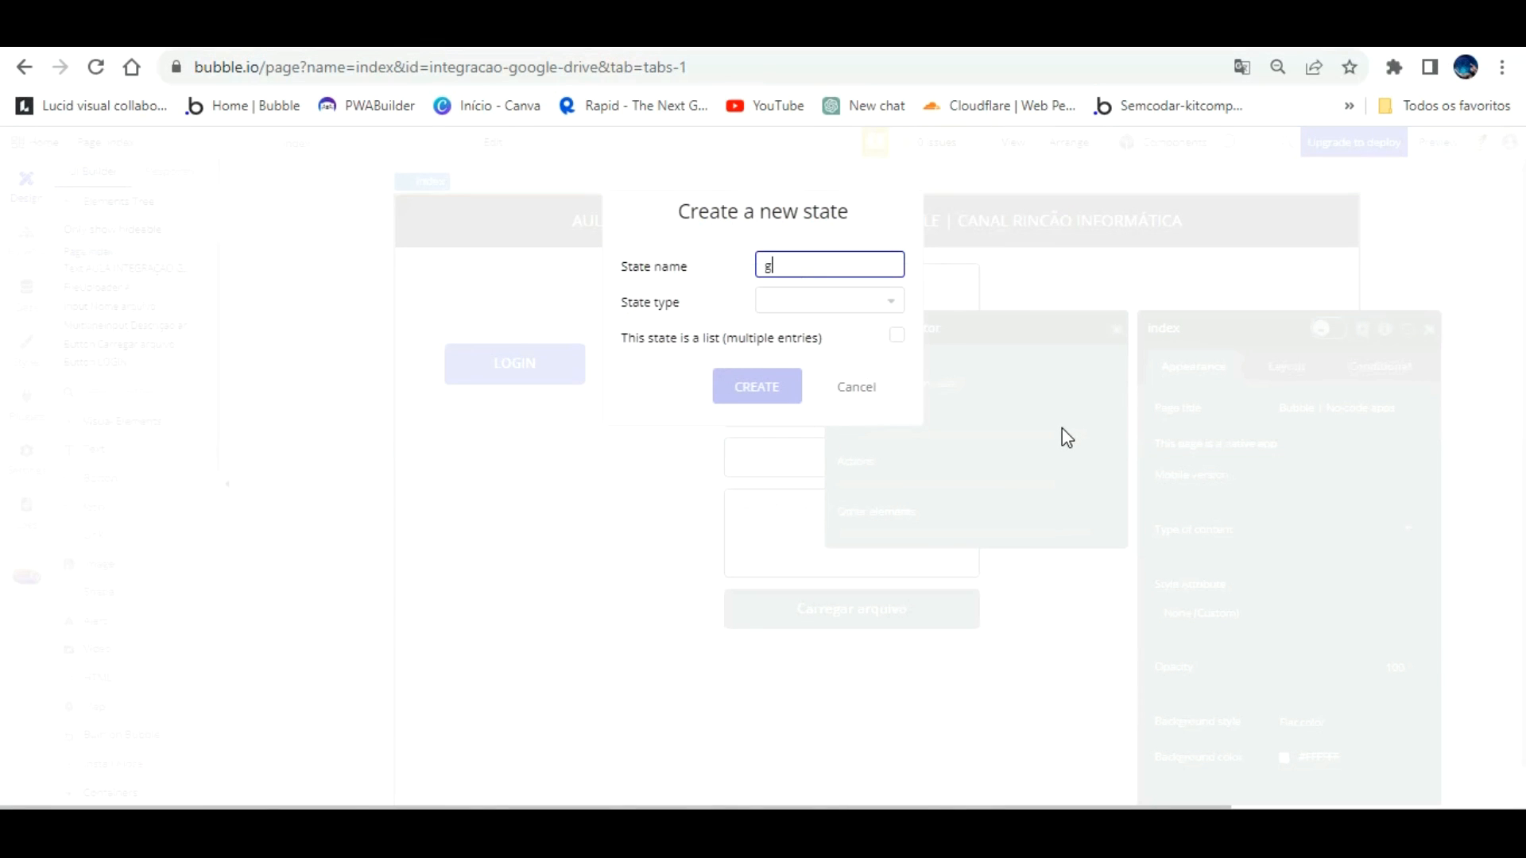
pyautogui.write('e')
pyautogui.click(855, 294)
pyautogui.click(787, 400)
pyautogui.click(749, 384)
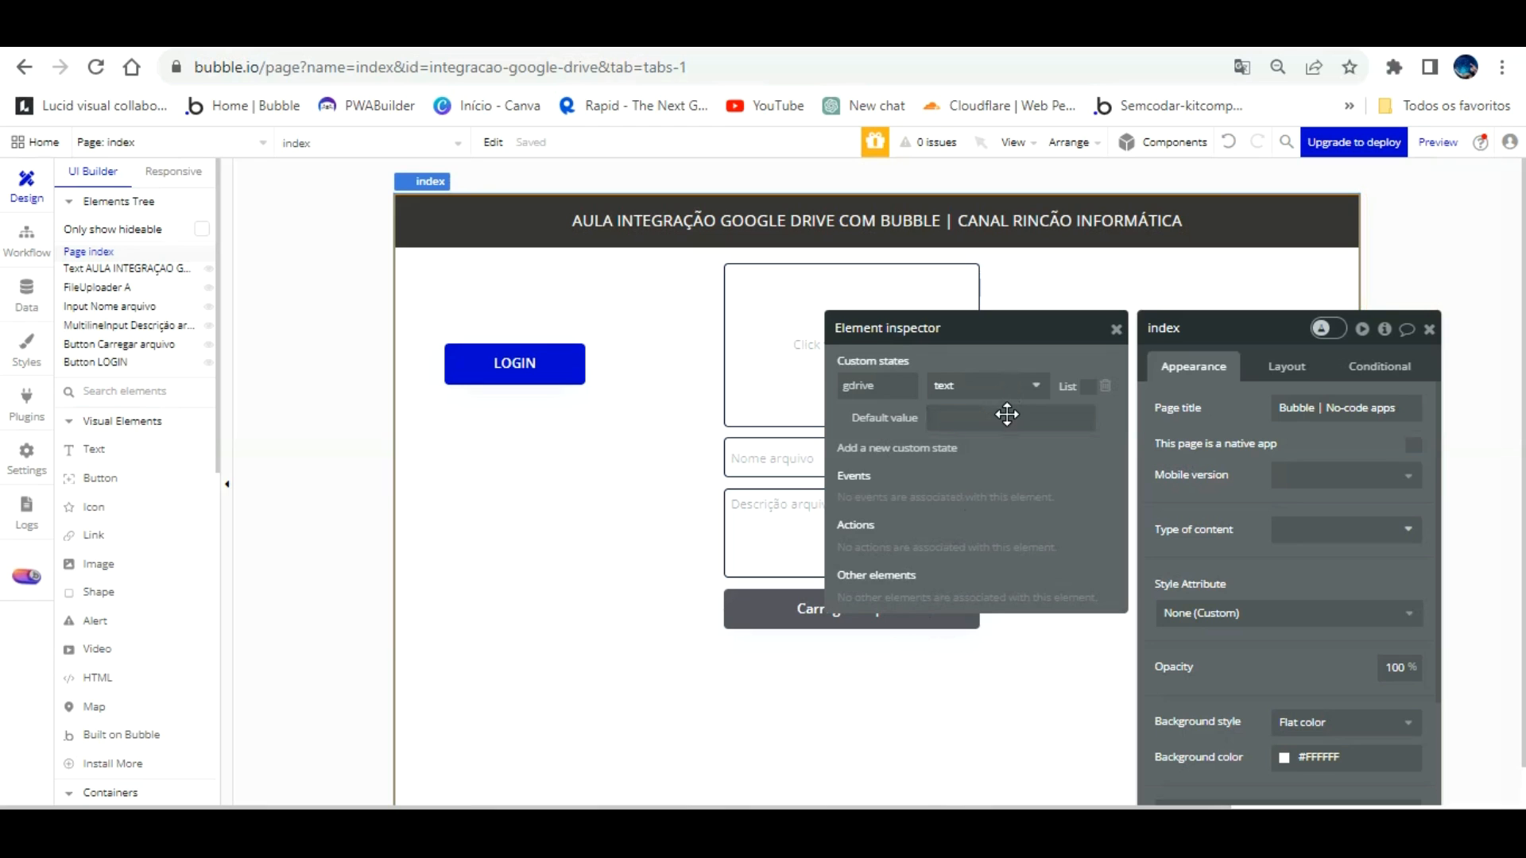
# Step: Close the element inspector and move the index property panel out of the way
pyautogui.moveTo(1245, 506); pyautogui.dragTo(1248, 512)
pyautogui.click(906, 671)
pyautogui.click(1389, 335)
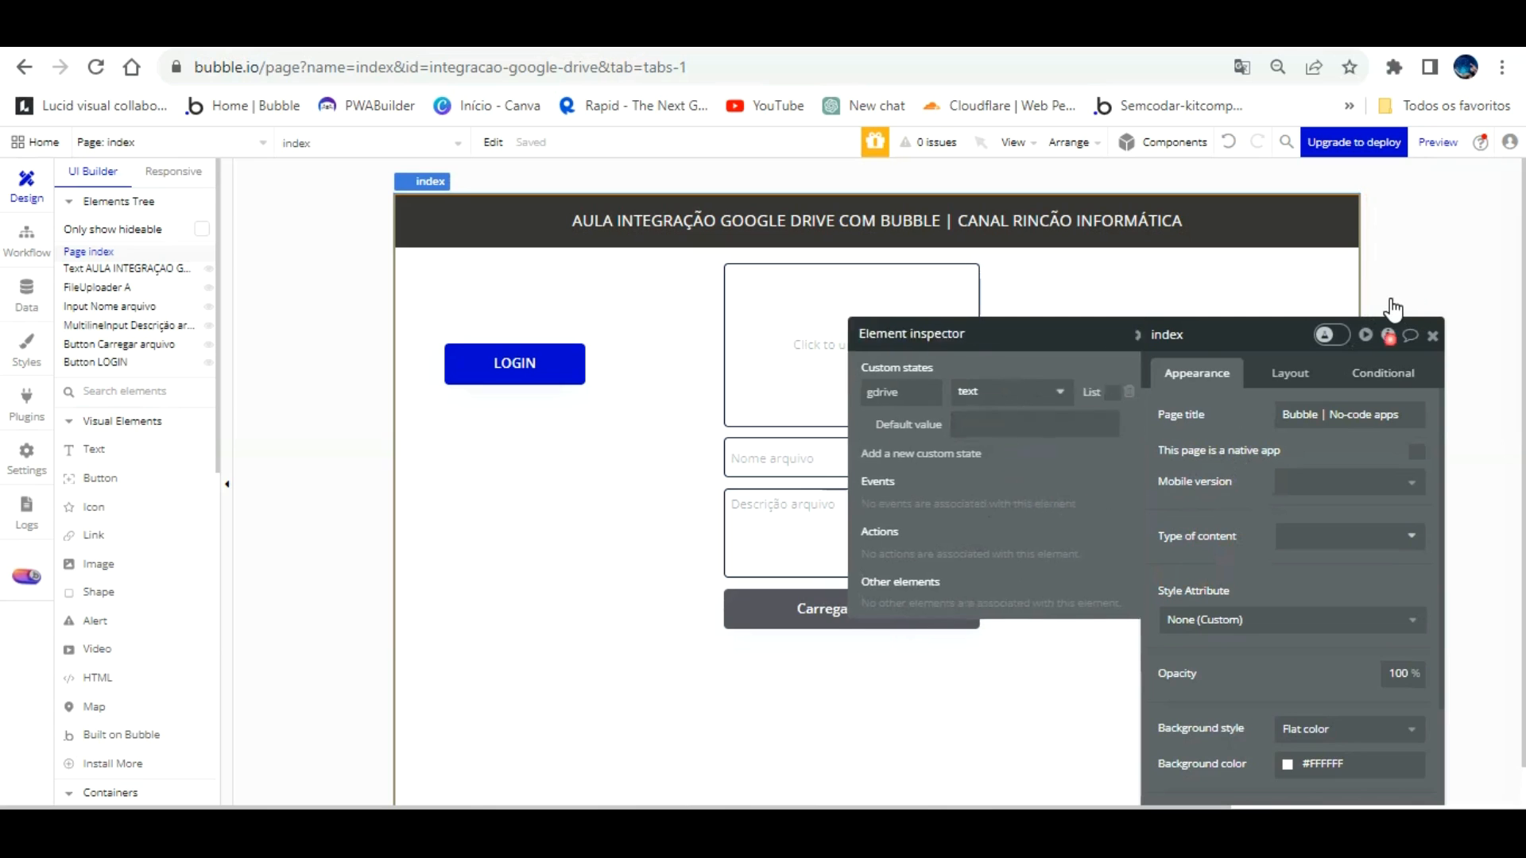
pyautogui.click(1084, 368)
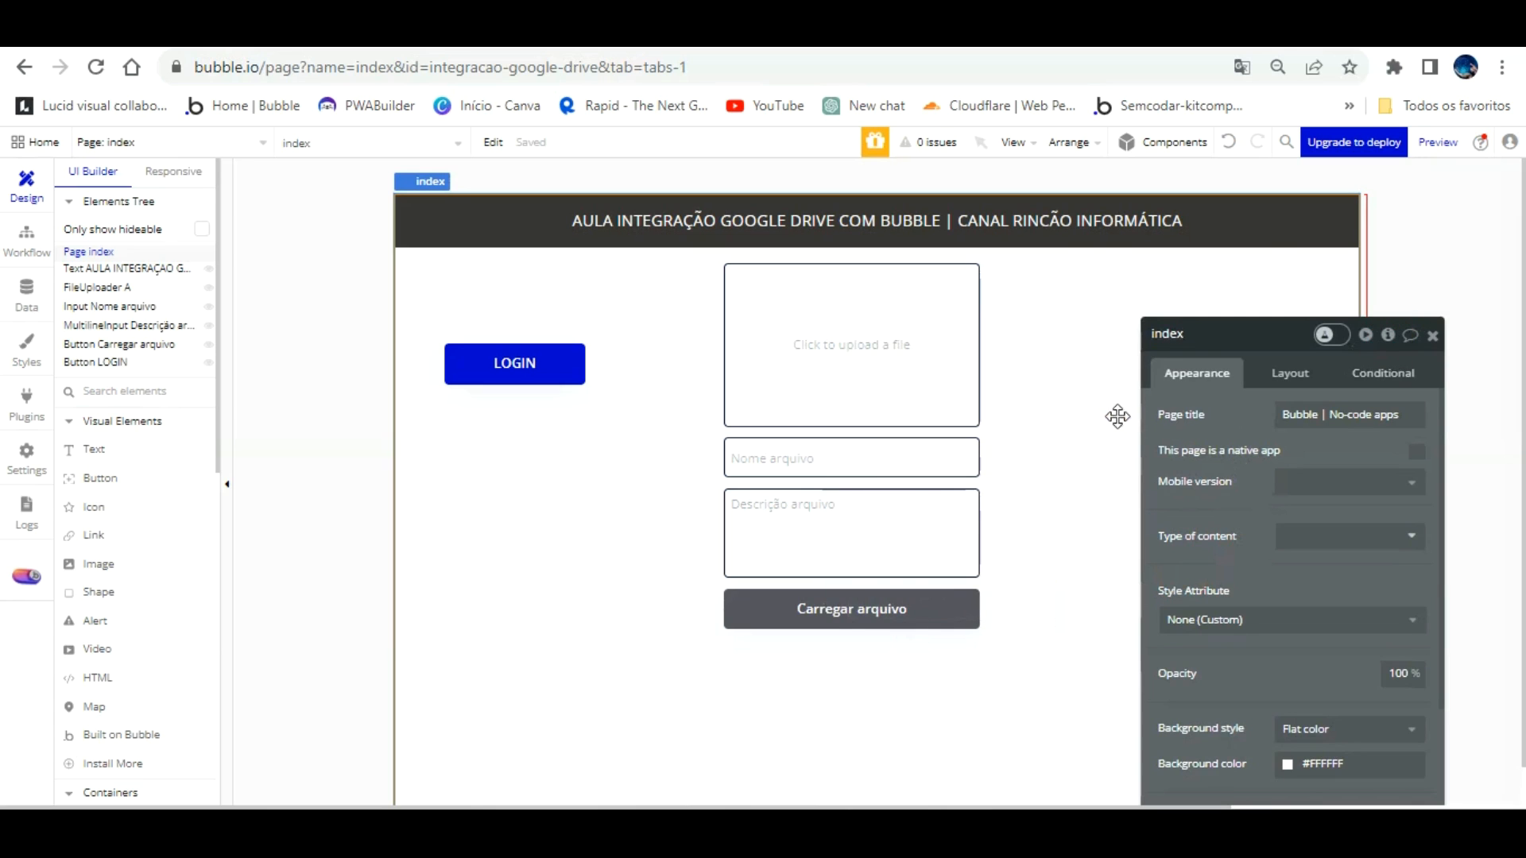
pyautogui.moveTo(1373, 708); pyautogui.dragTo(1090, 632)
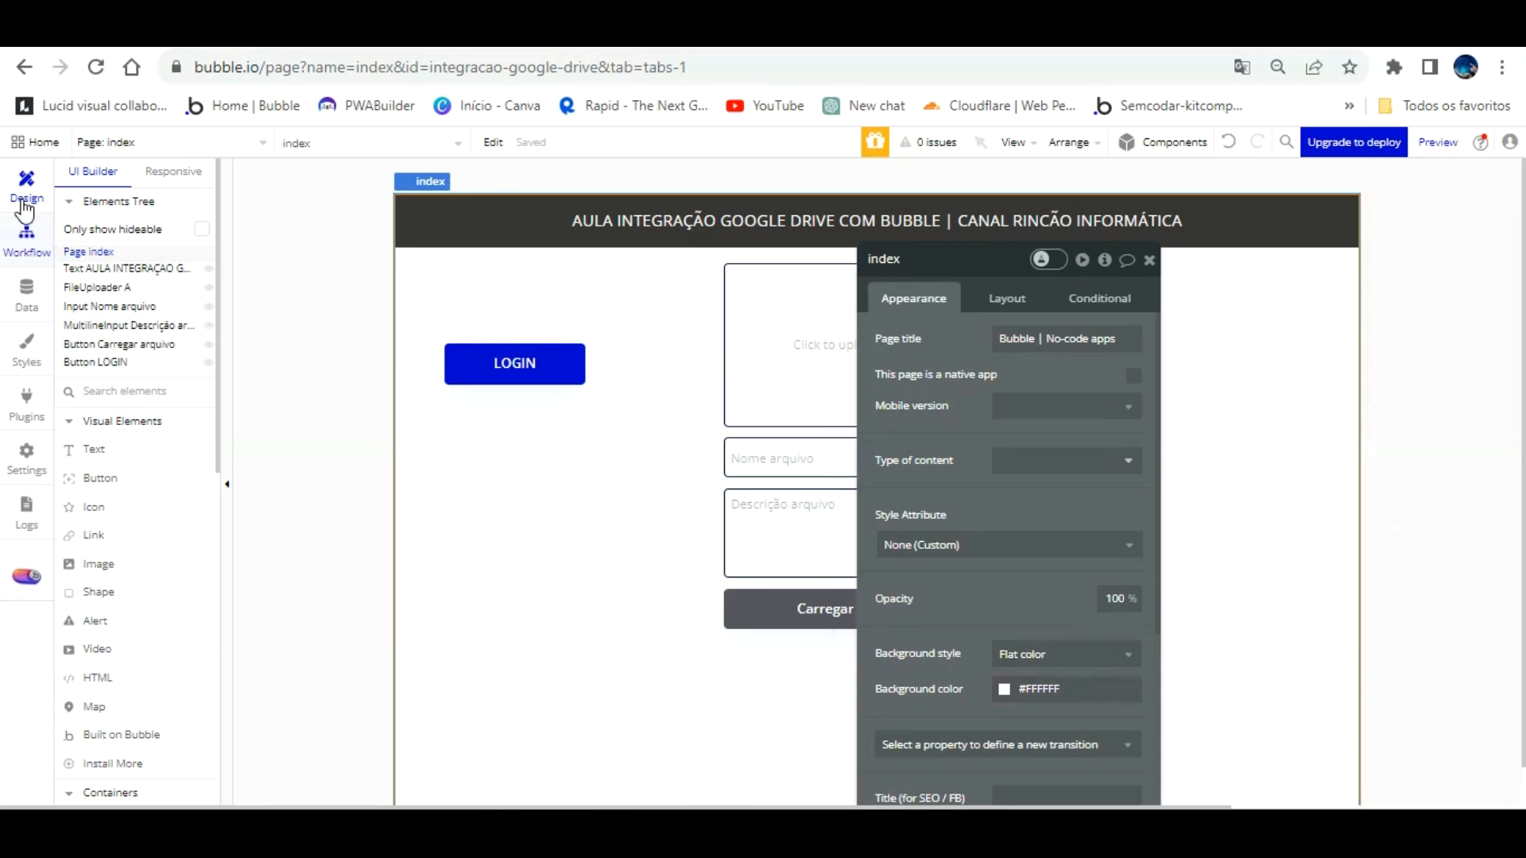
pyautogui.click(24, 238)
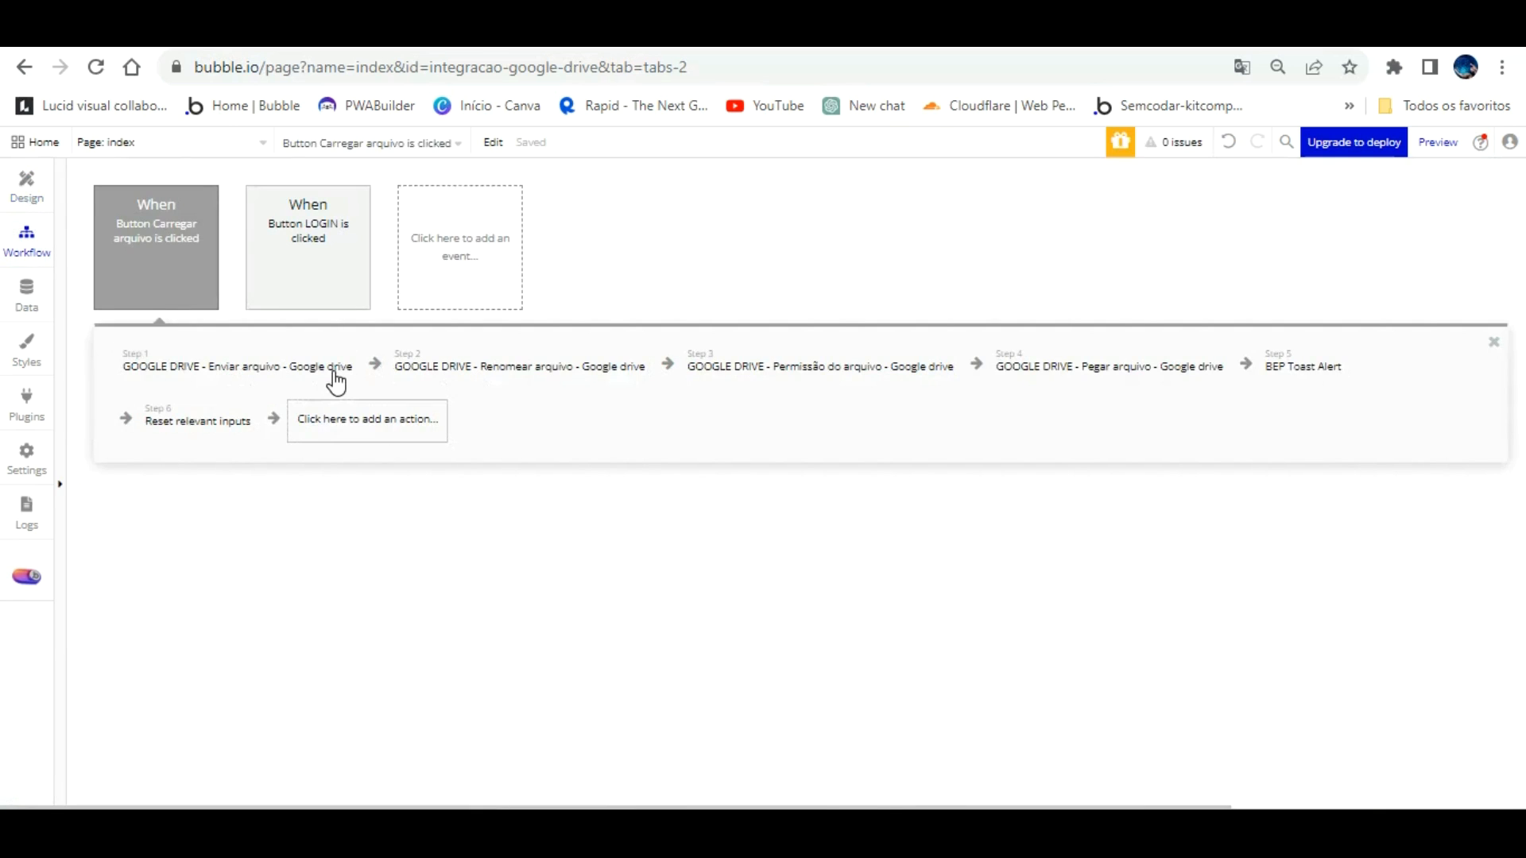
# Step: Add a Set state action and move it to right after step 4
pyautogui.click(334, 407)
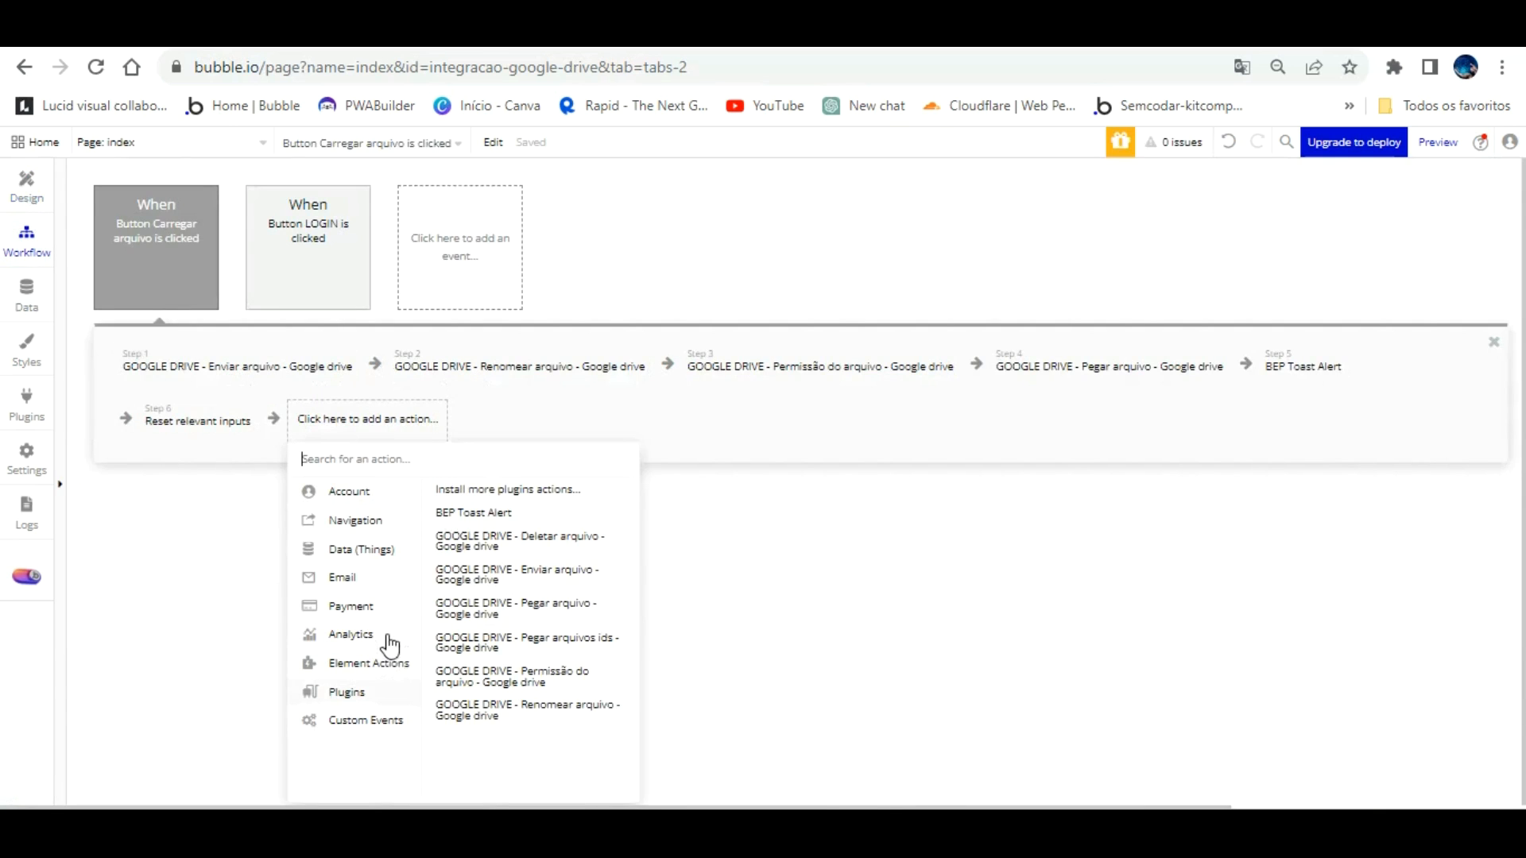
pyautogui.moveTo(390, 656)
pyautogui.click(548, 513)
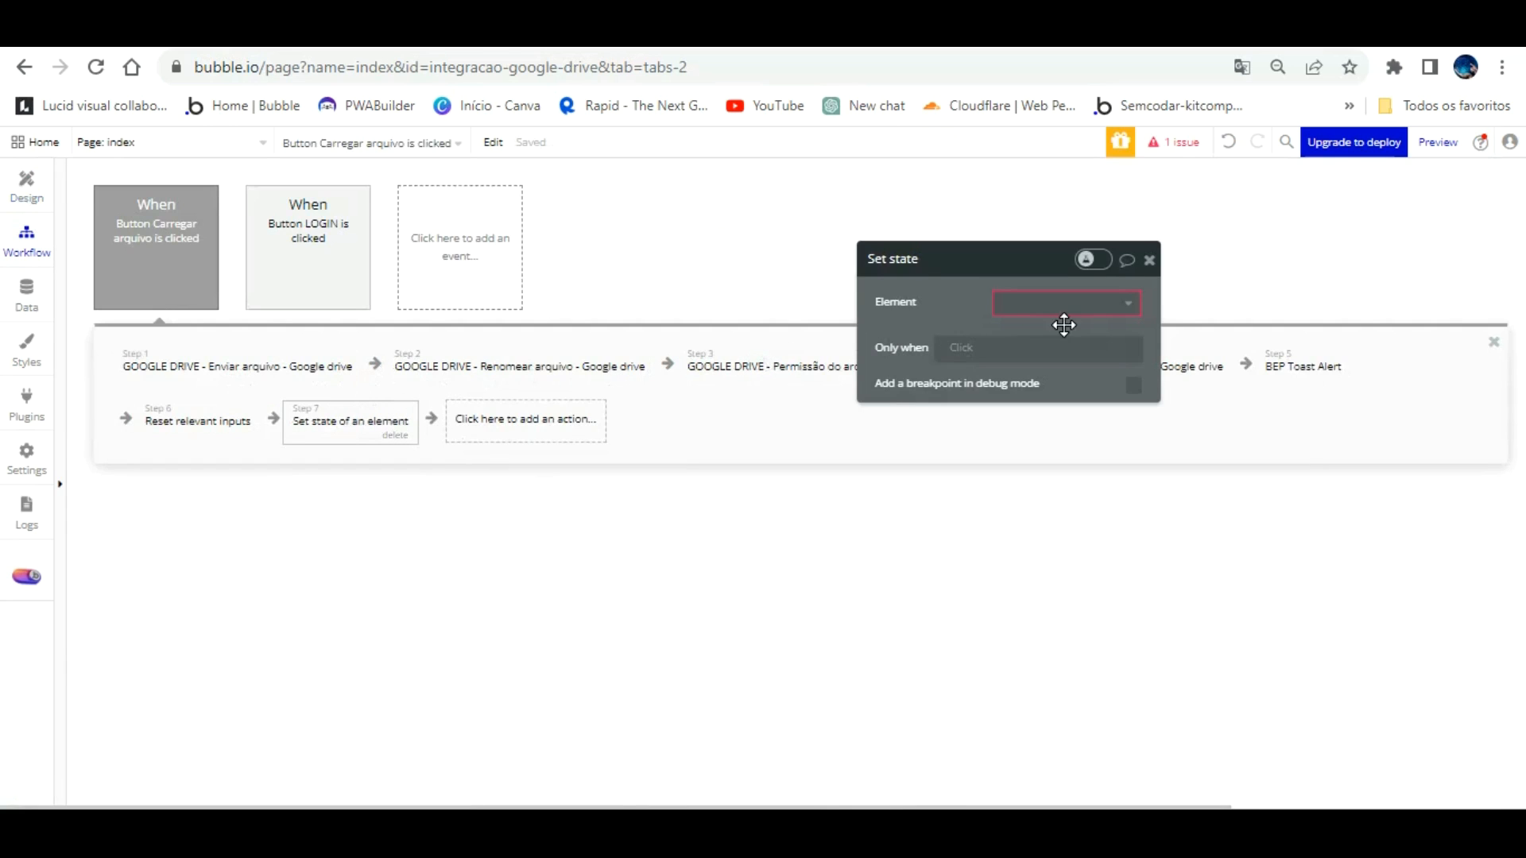
pyautogui.click(789, 350)
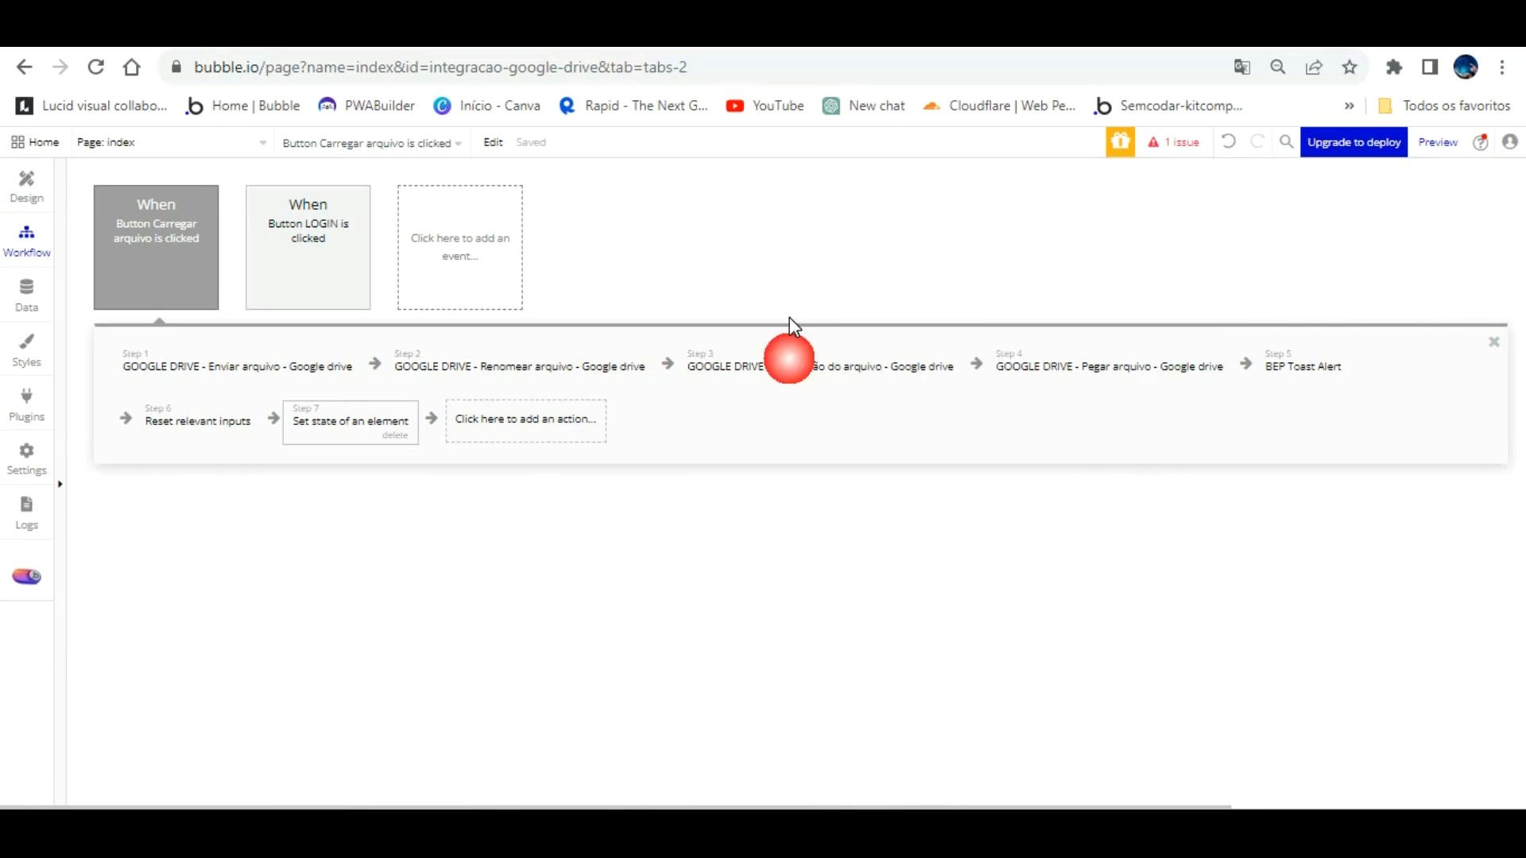
pyautogui.moveTo(381, 413); pyautogui.dragTo(1313, 331)
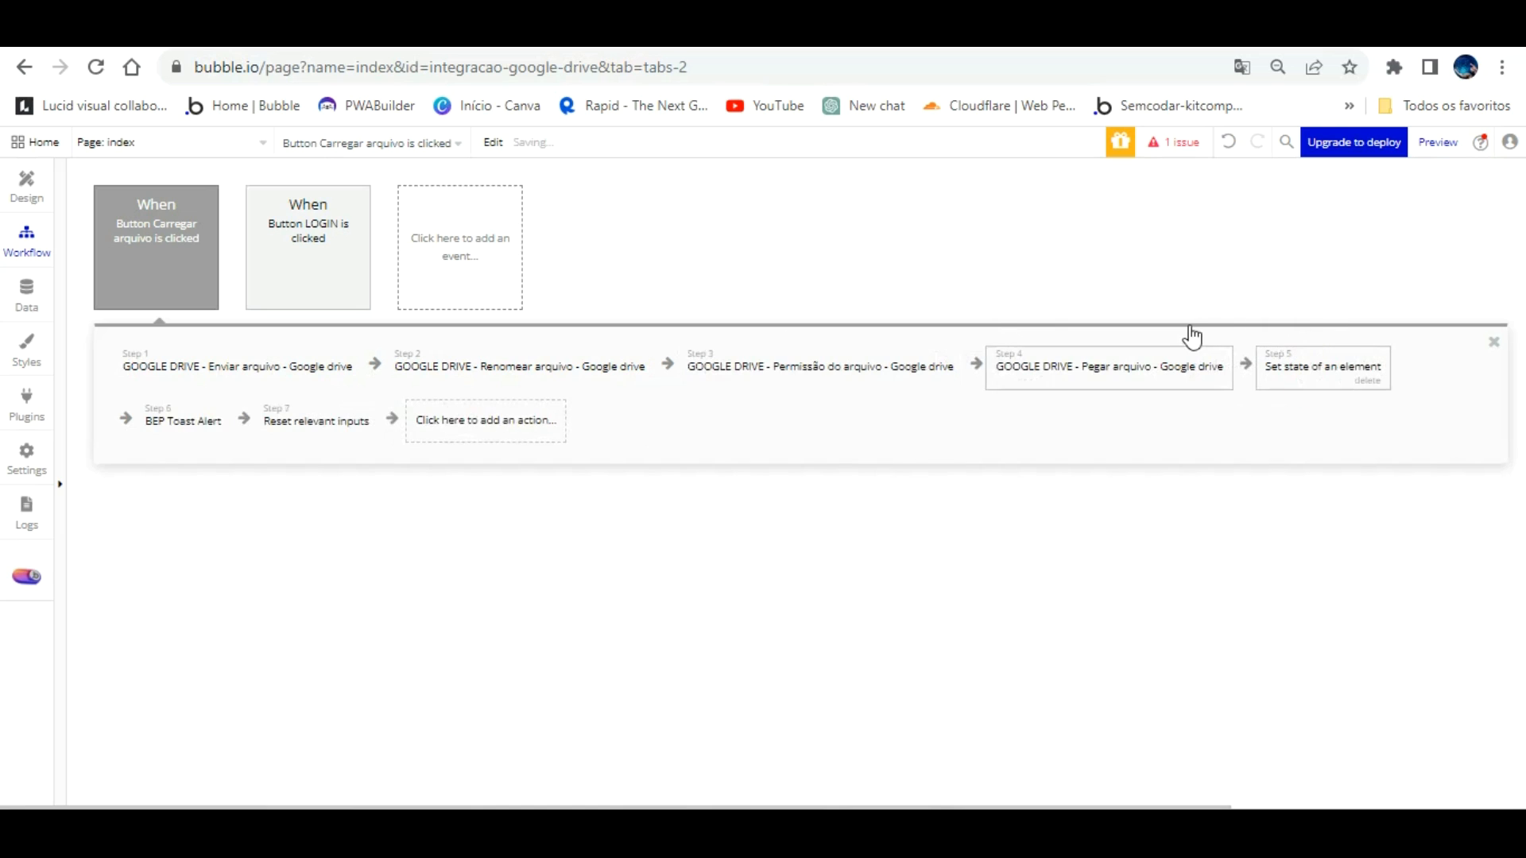
# Step: Point the Set state step at the index page's gdrive custom state
pyautogui.click(1288, 356)
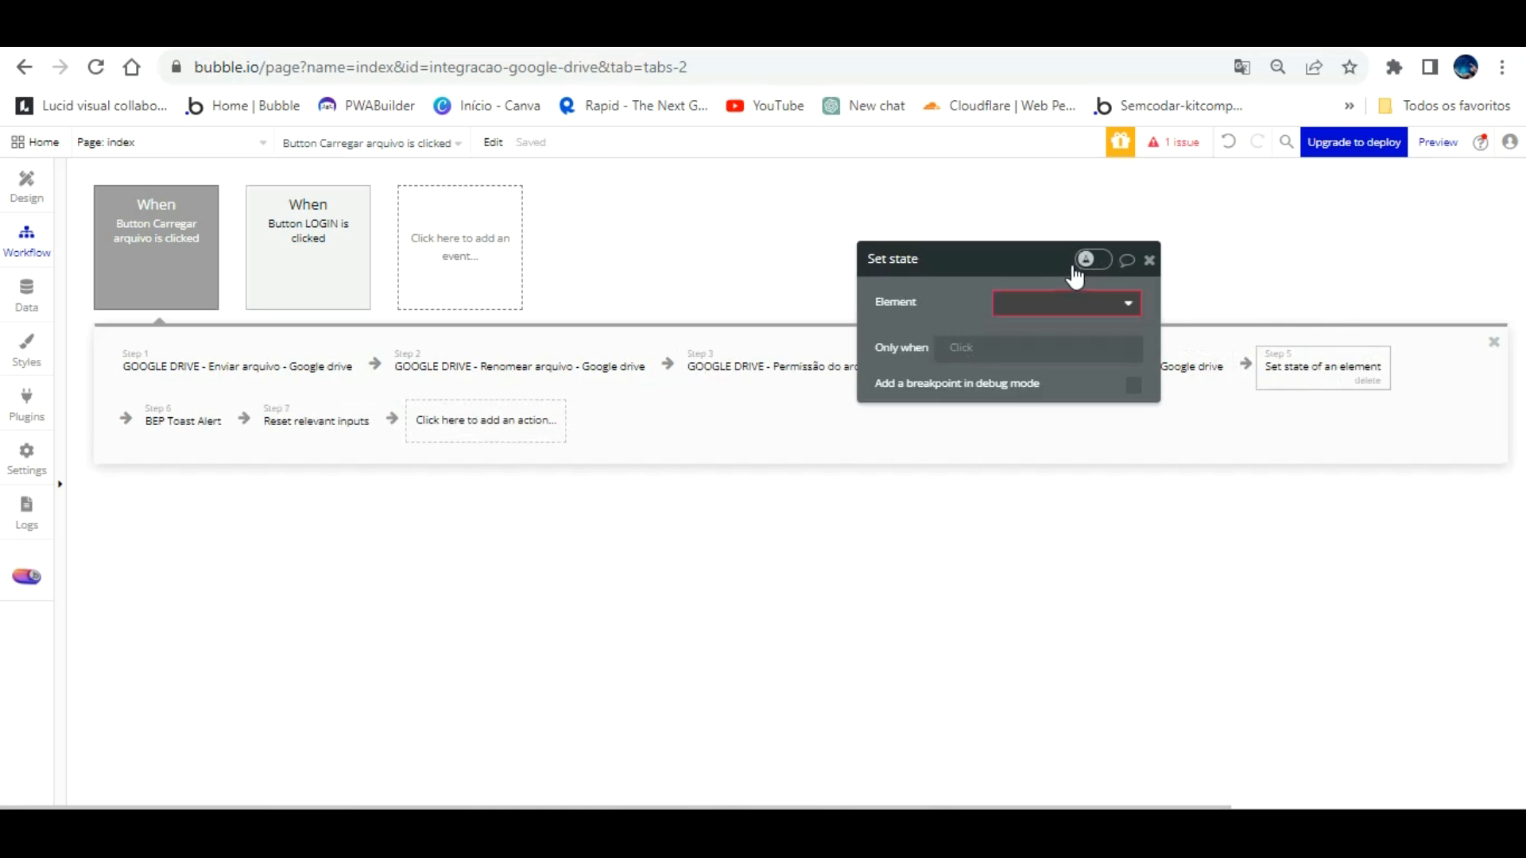
pyautogui.click(1057, 303)
pyautogui.click(1021, 325)
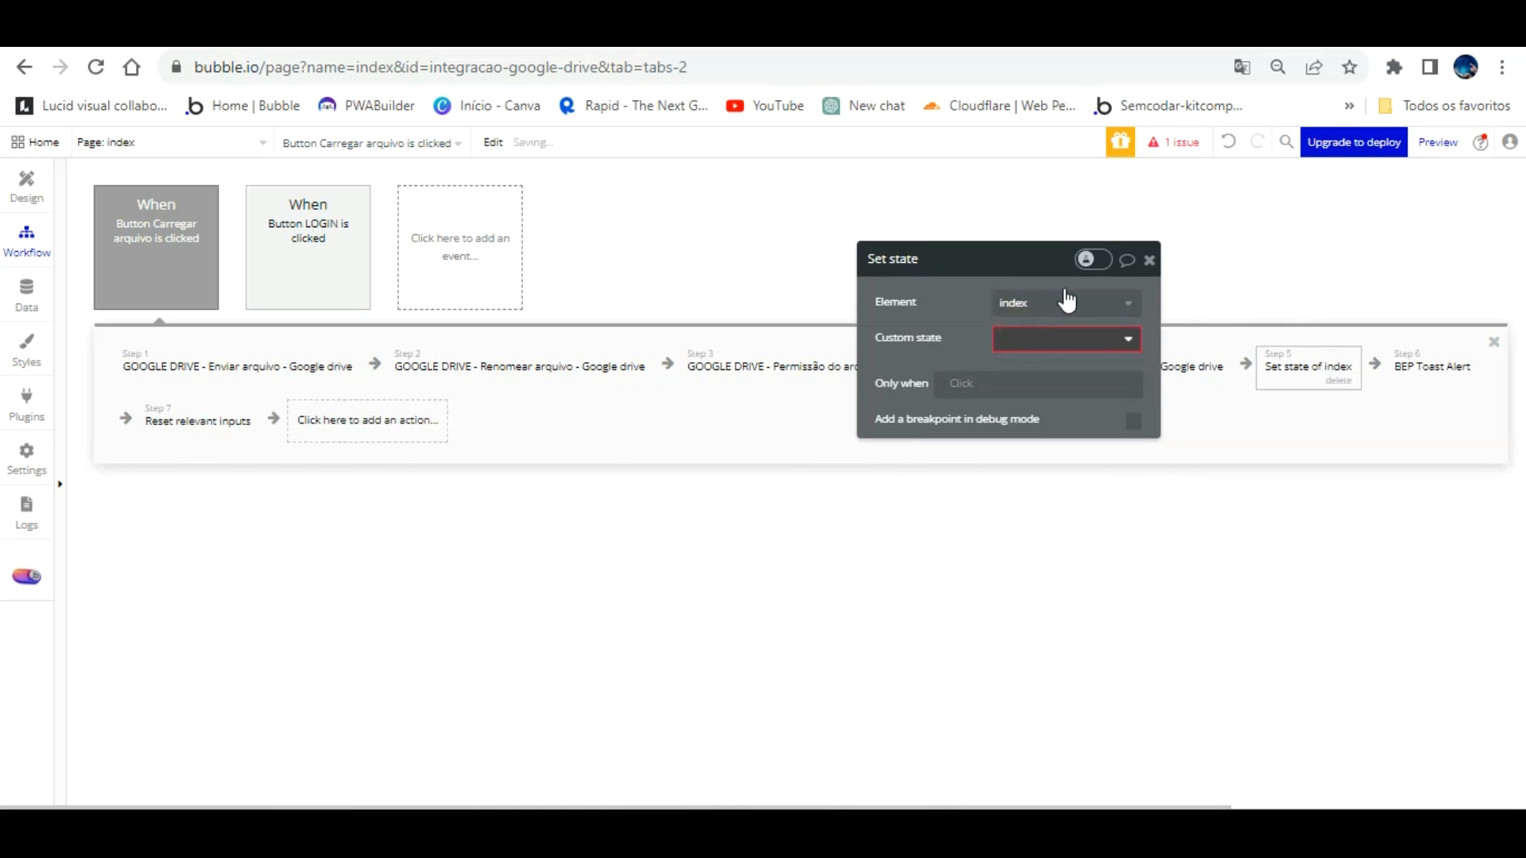
pyautogui.click(1049, 334)
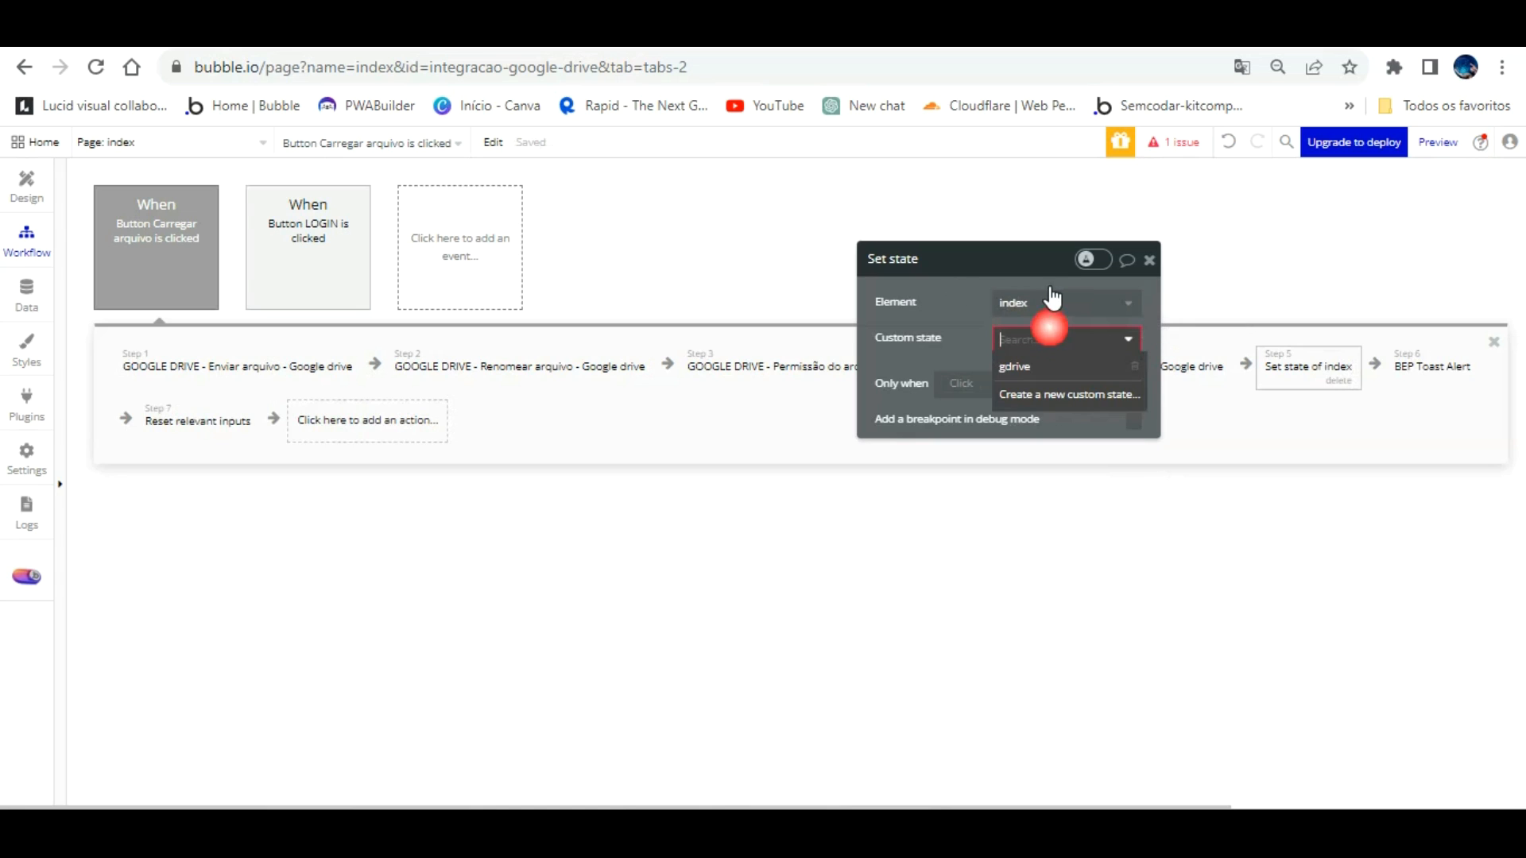
pyautogui.click(1016, 367)
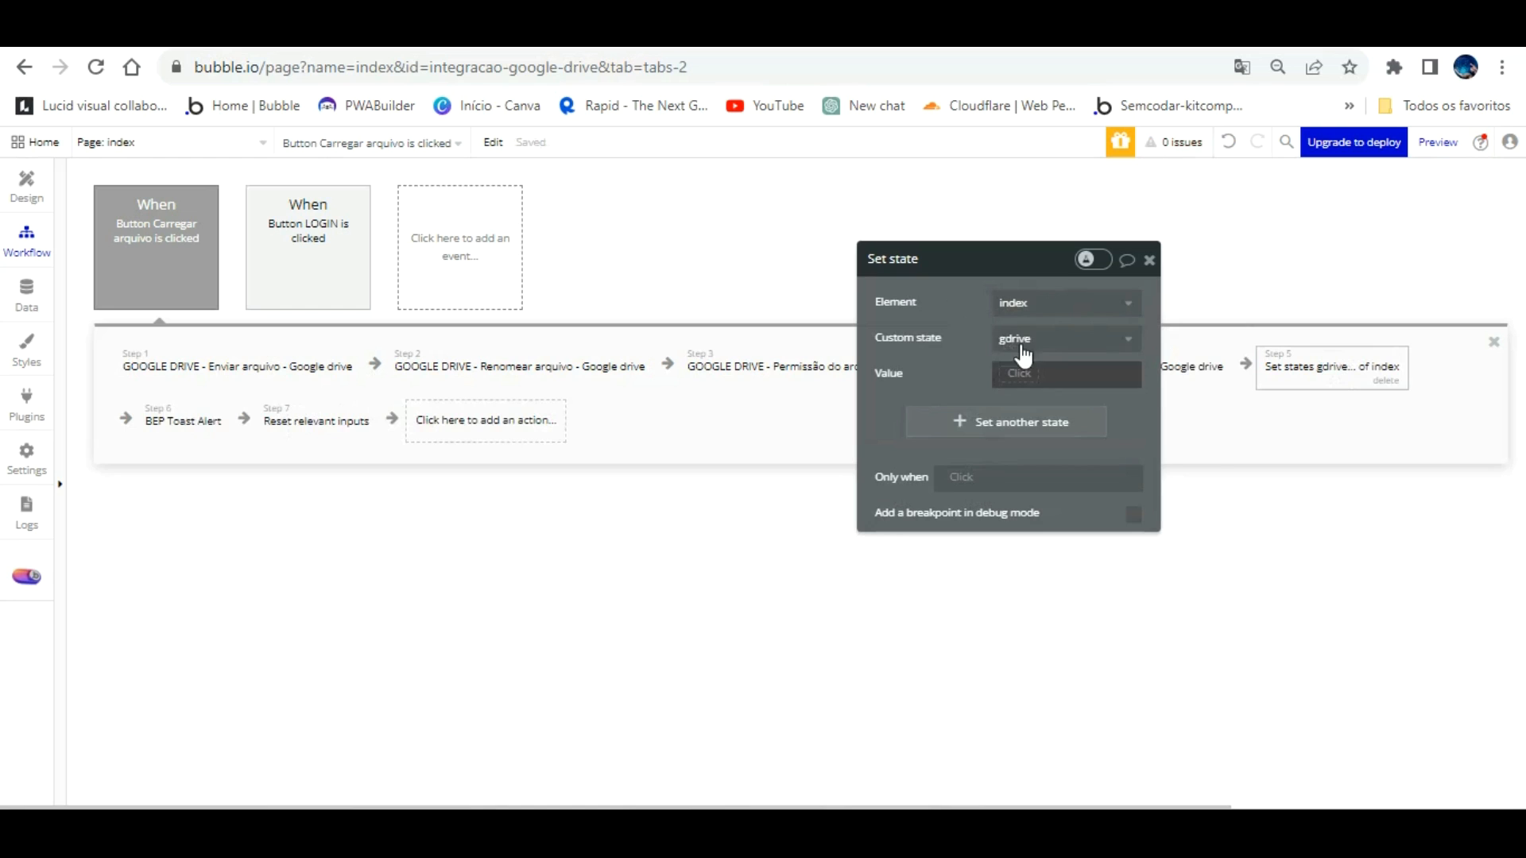
# Step: Try building the state value from step 4's Google Drive result, then clear the wrong userPermission field
pyautogui.click(1022, 373)
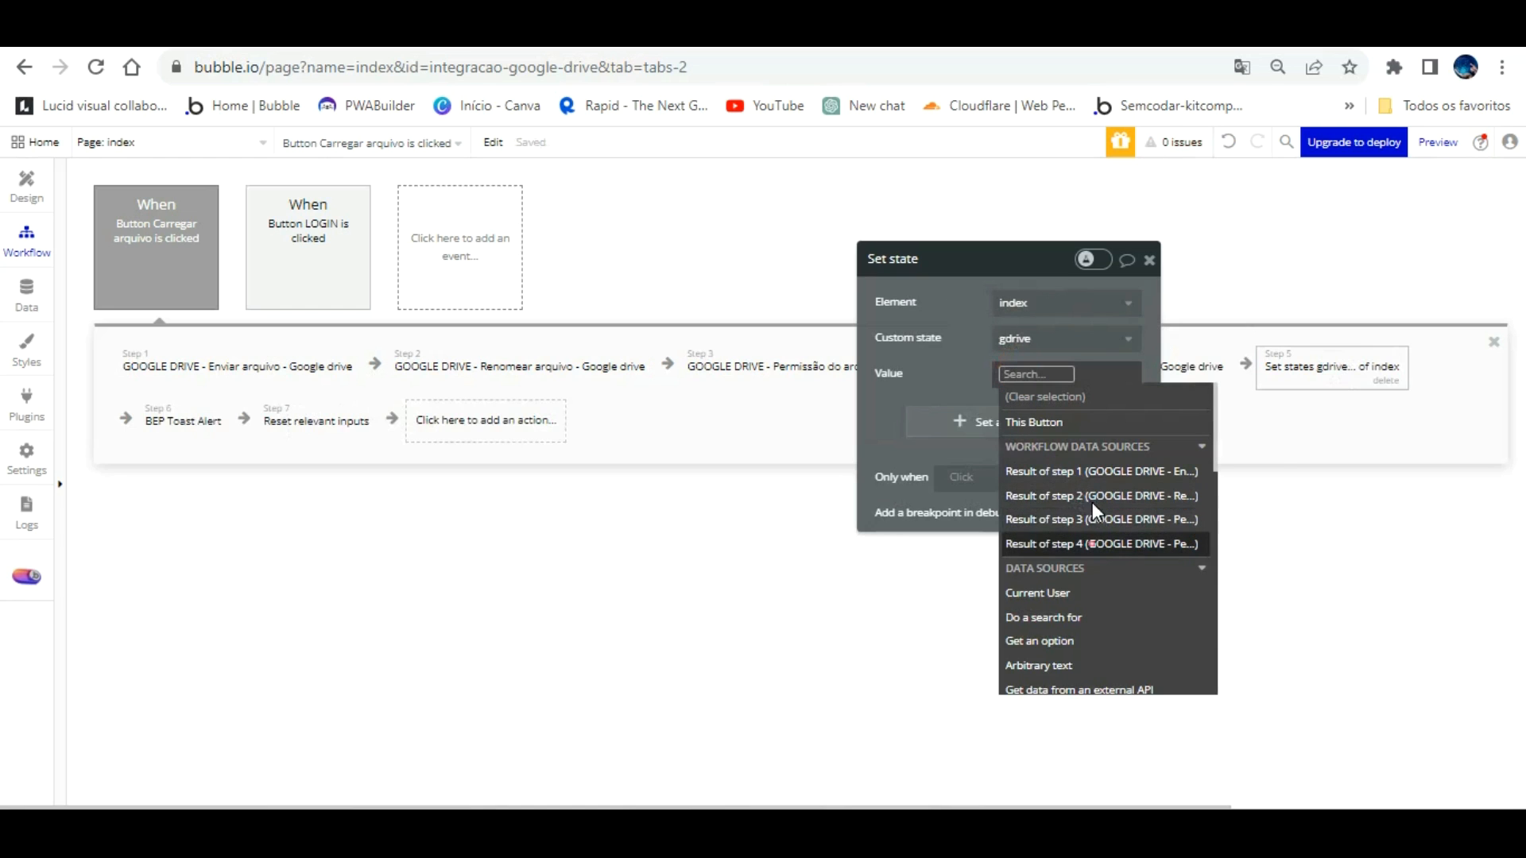
pyautogui.click(1092, 544)
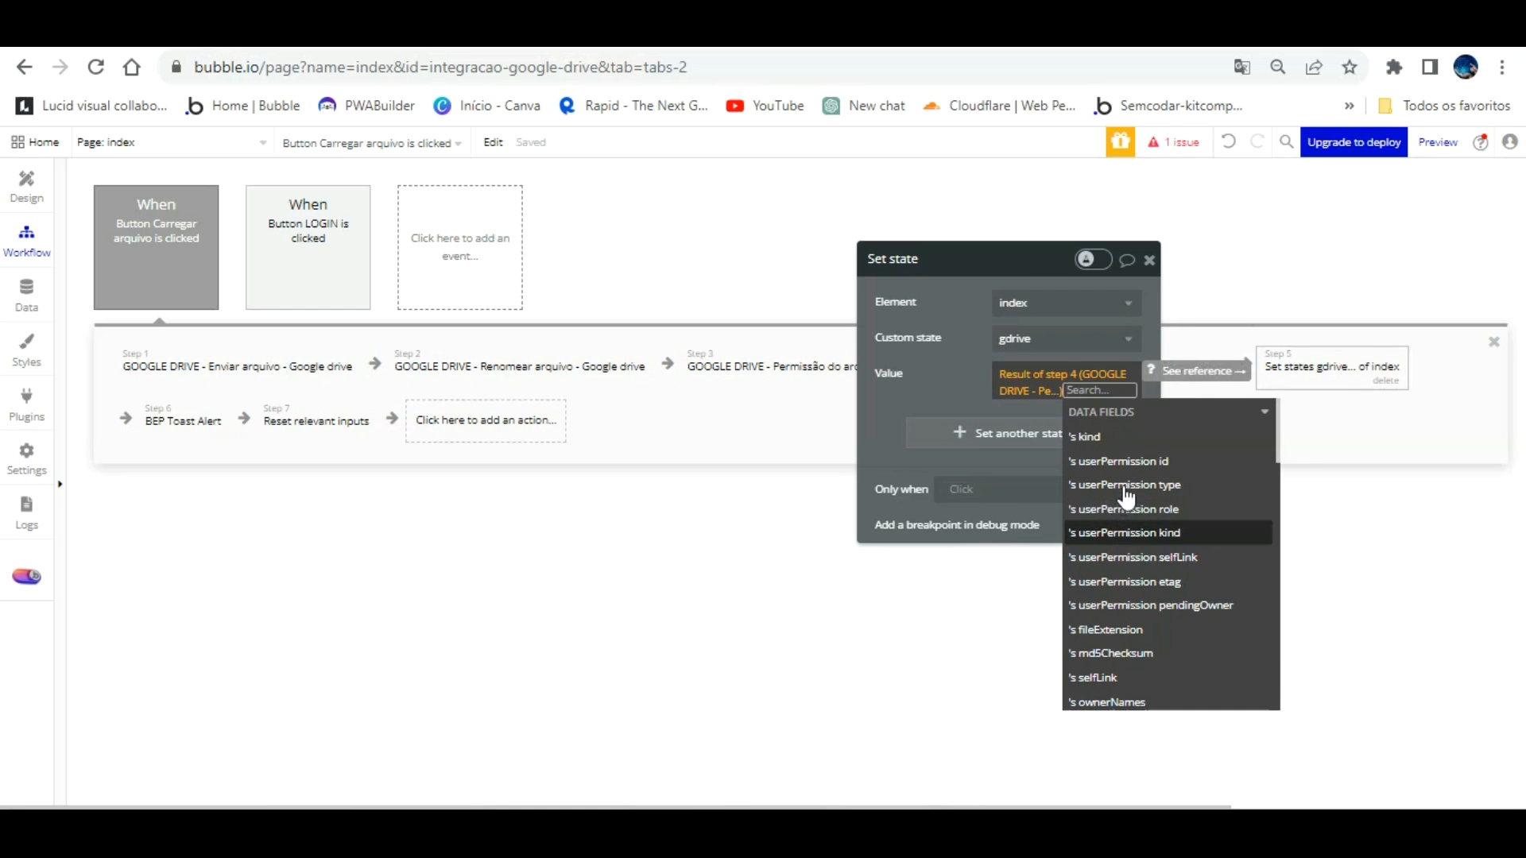
pyautogui.click(1133, 507)
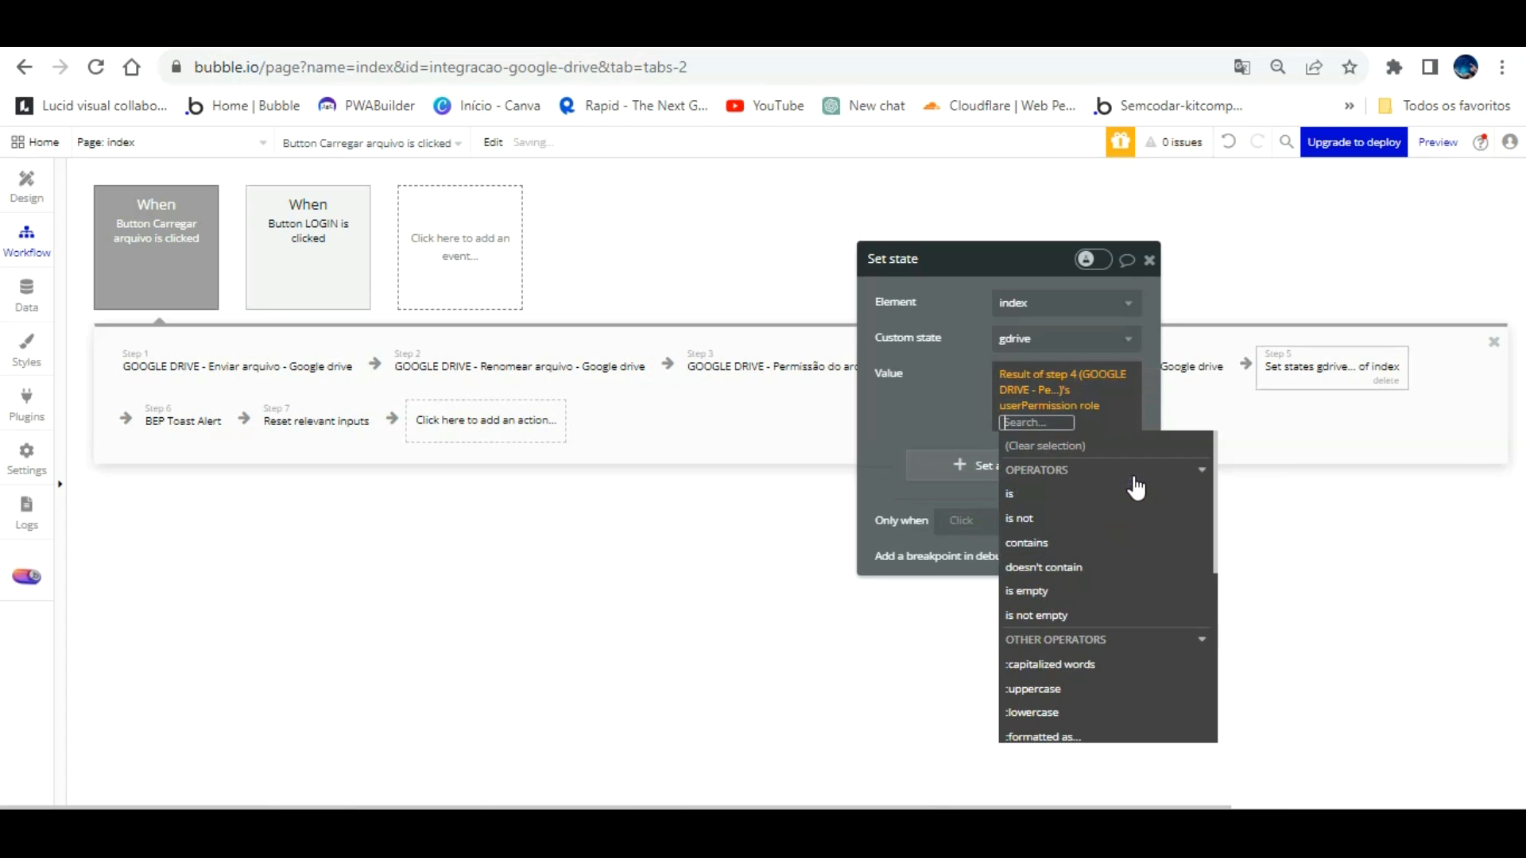
pyautogui.write('web')
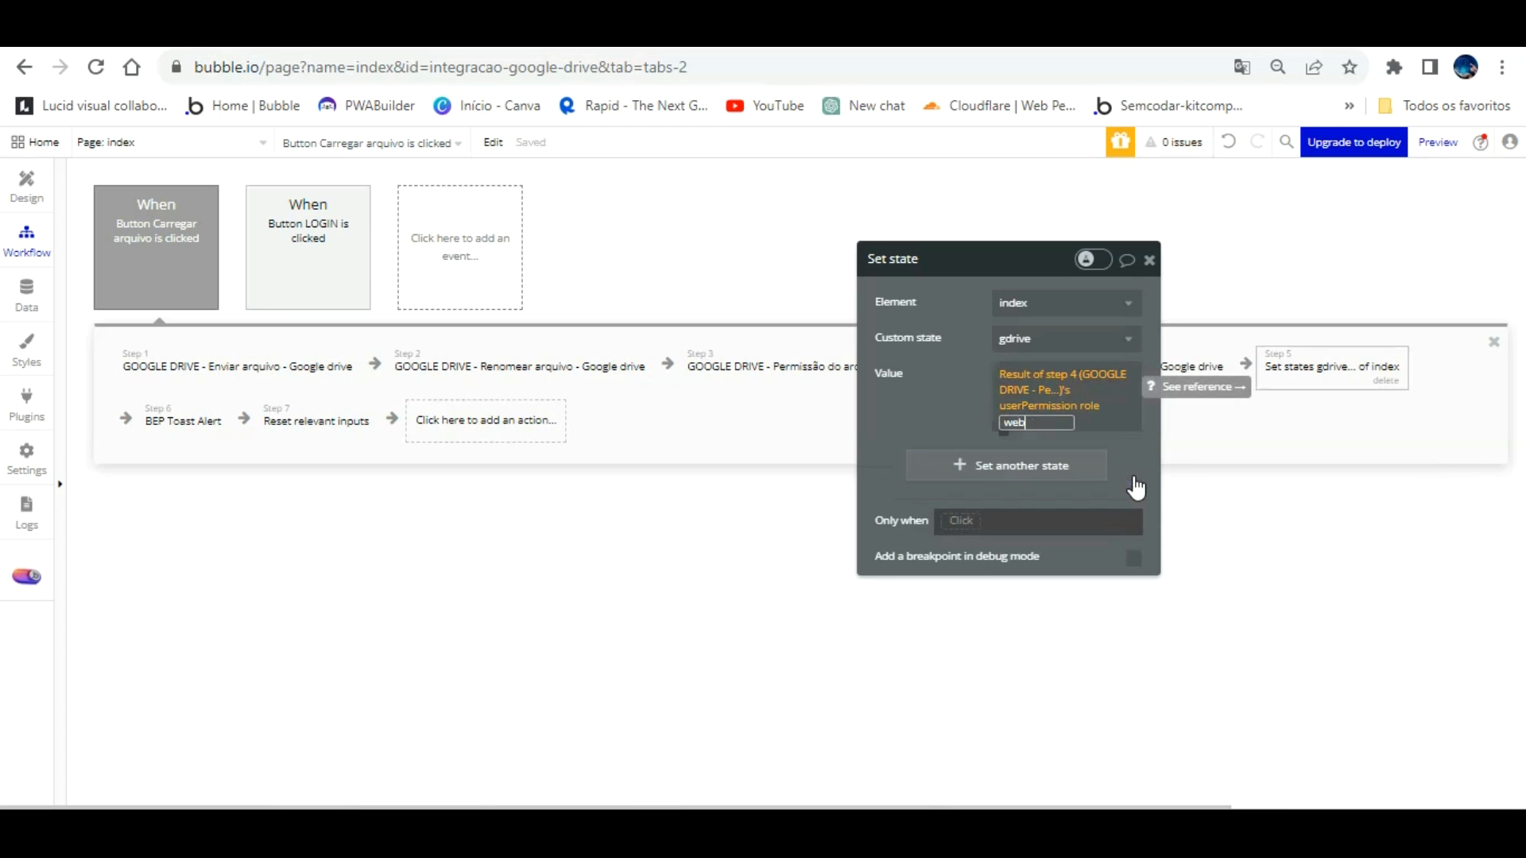
pyautogui.press('BackSpace')
pyautogui.press('BackSpace')
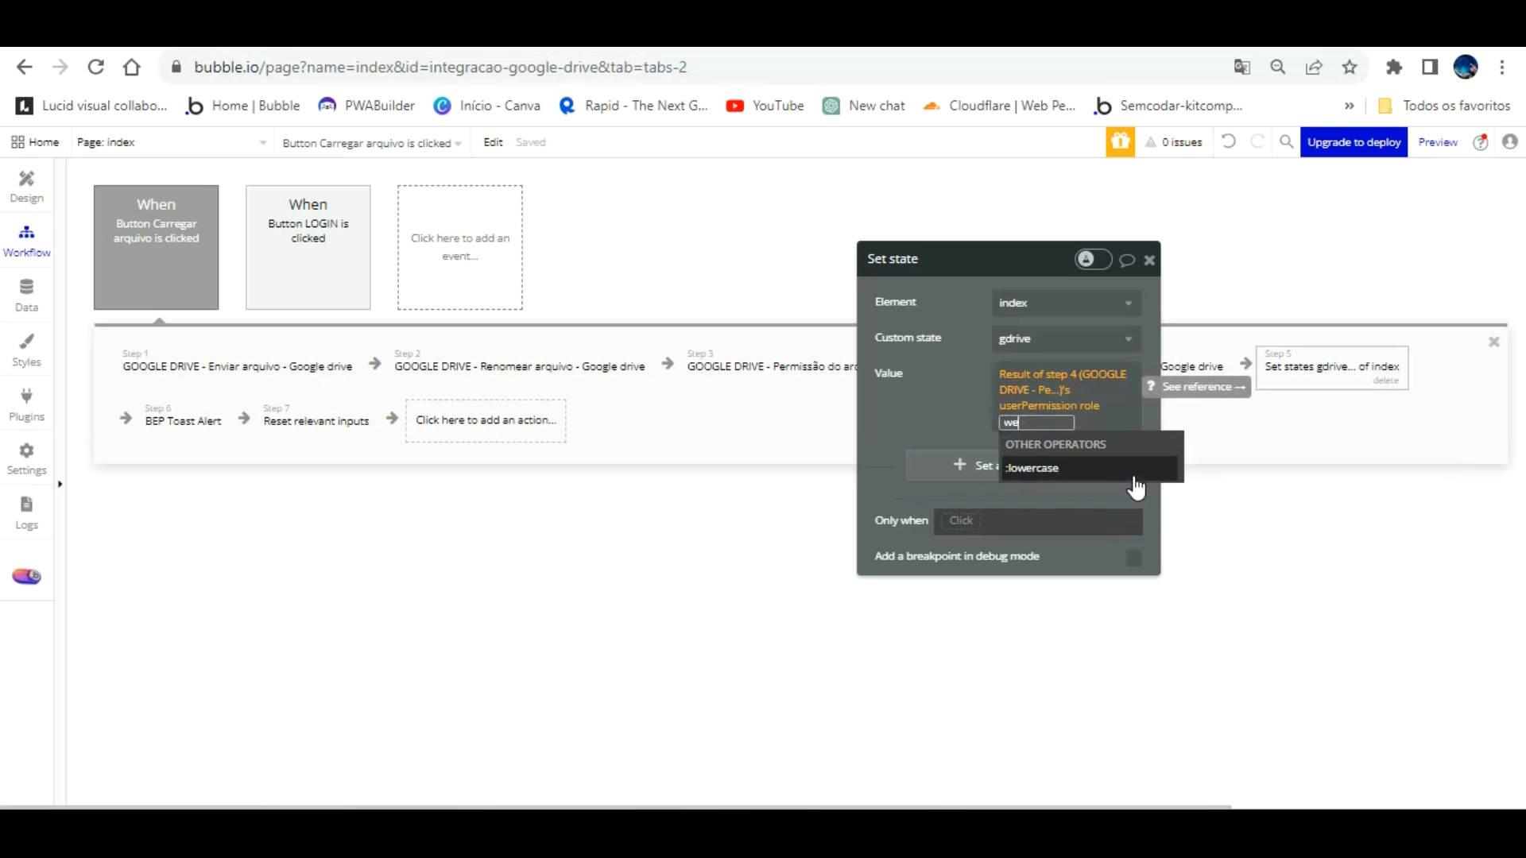
pyautogui.press('BackSpace')
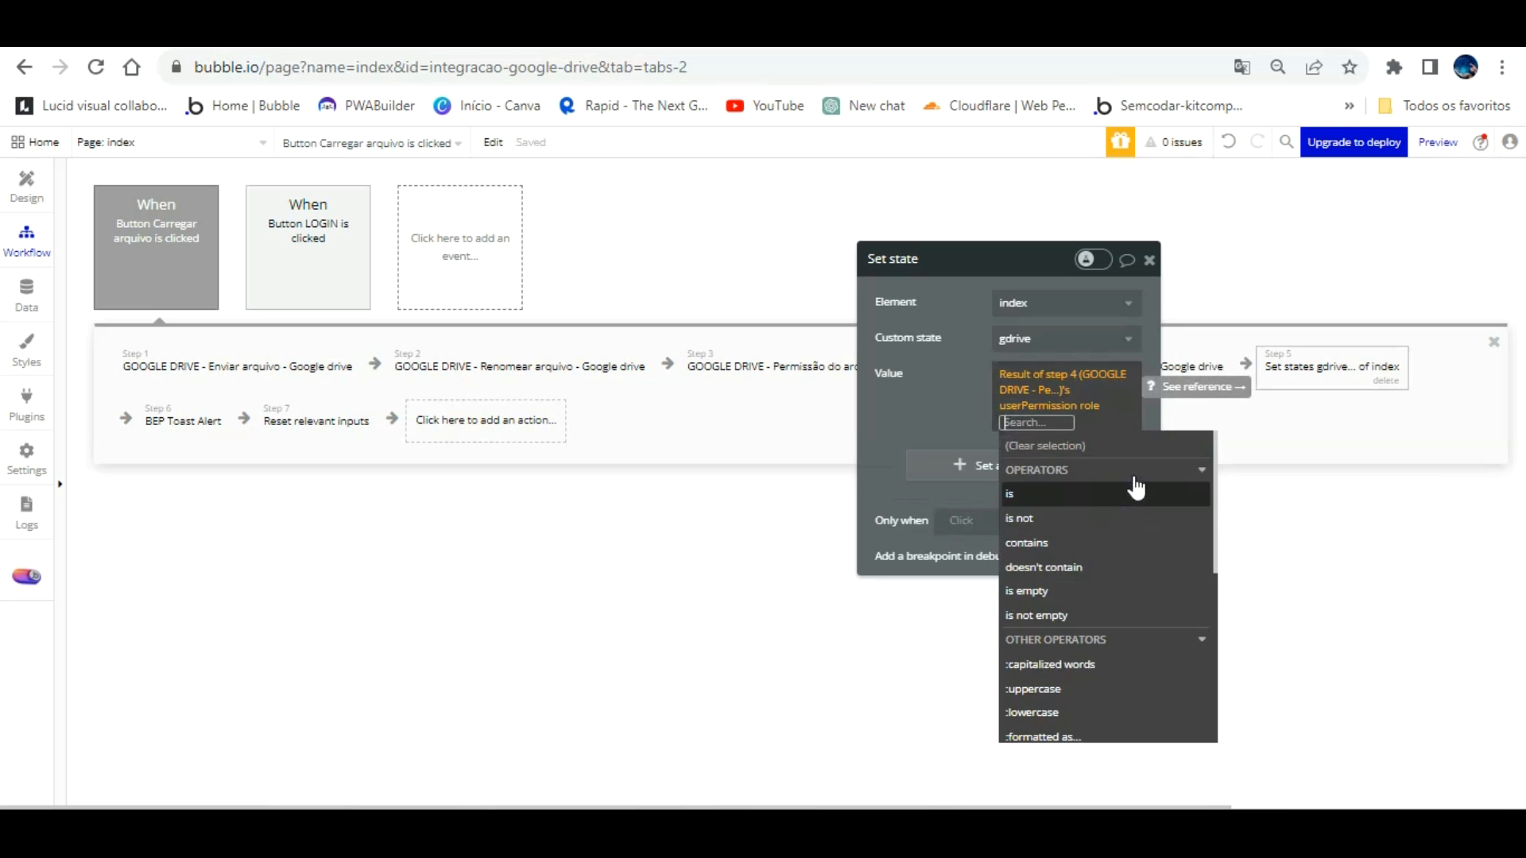
pyautogui.click(944, 390)
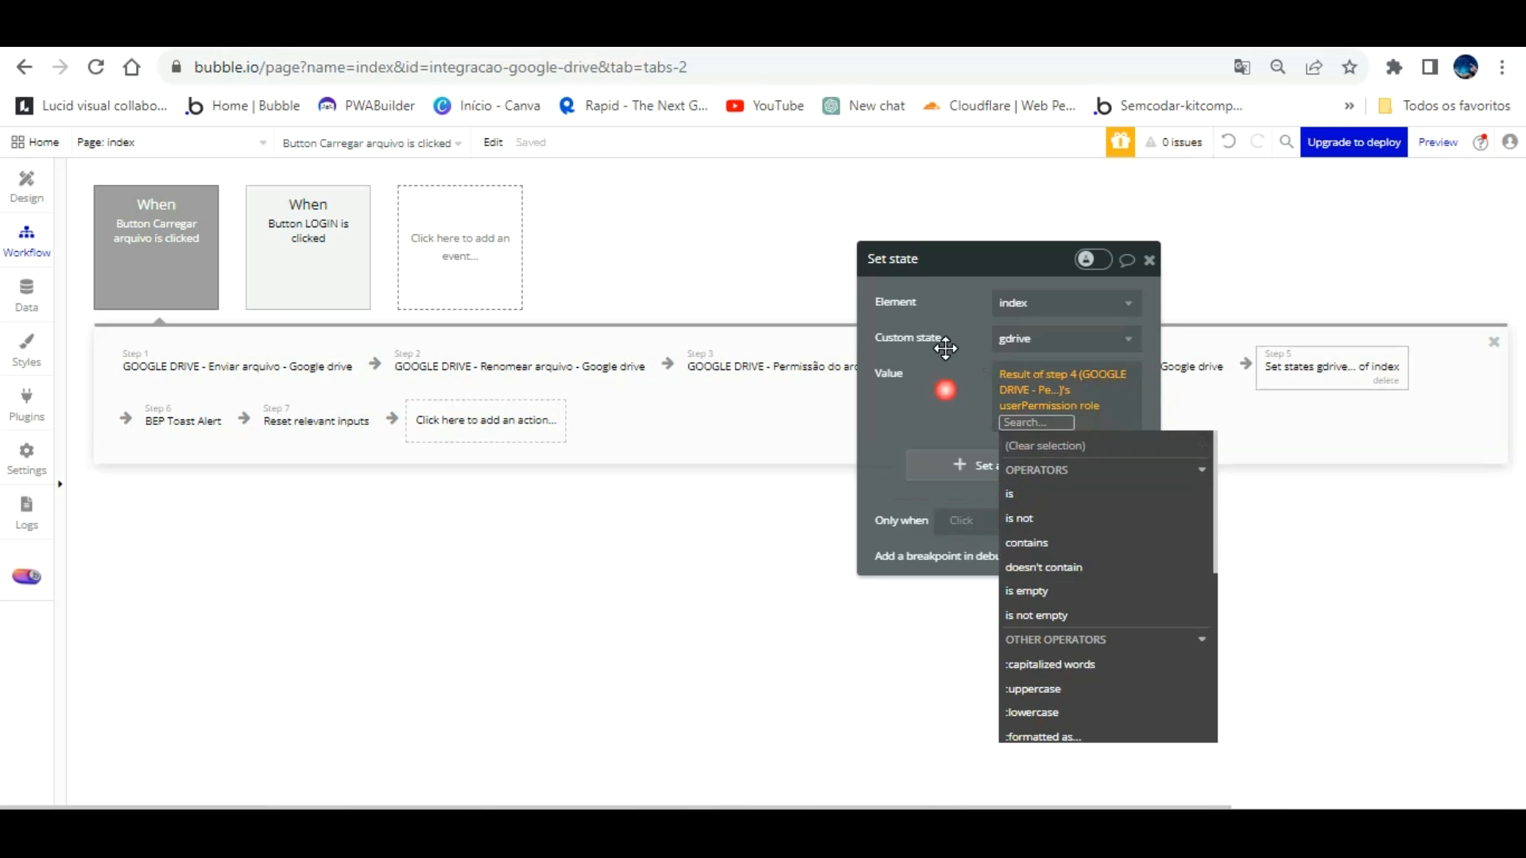
pyautogui.click(1095, 389)
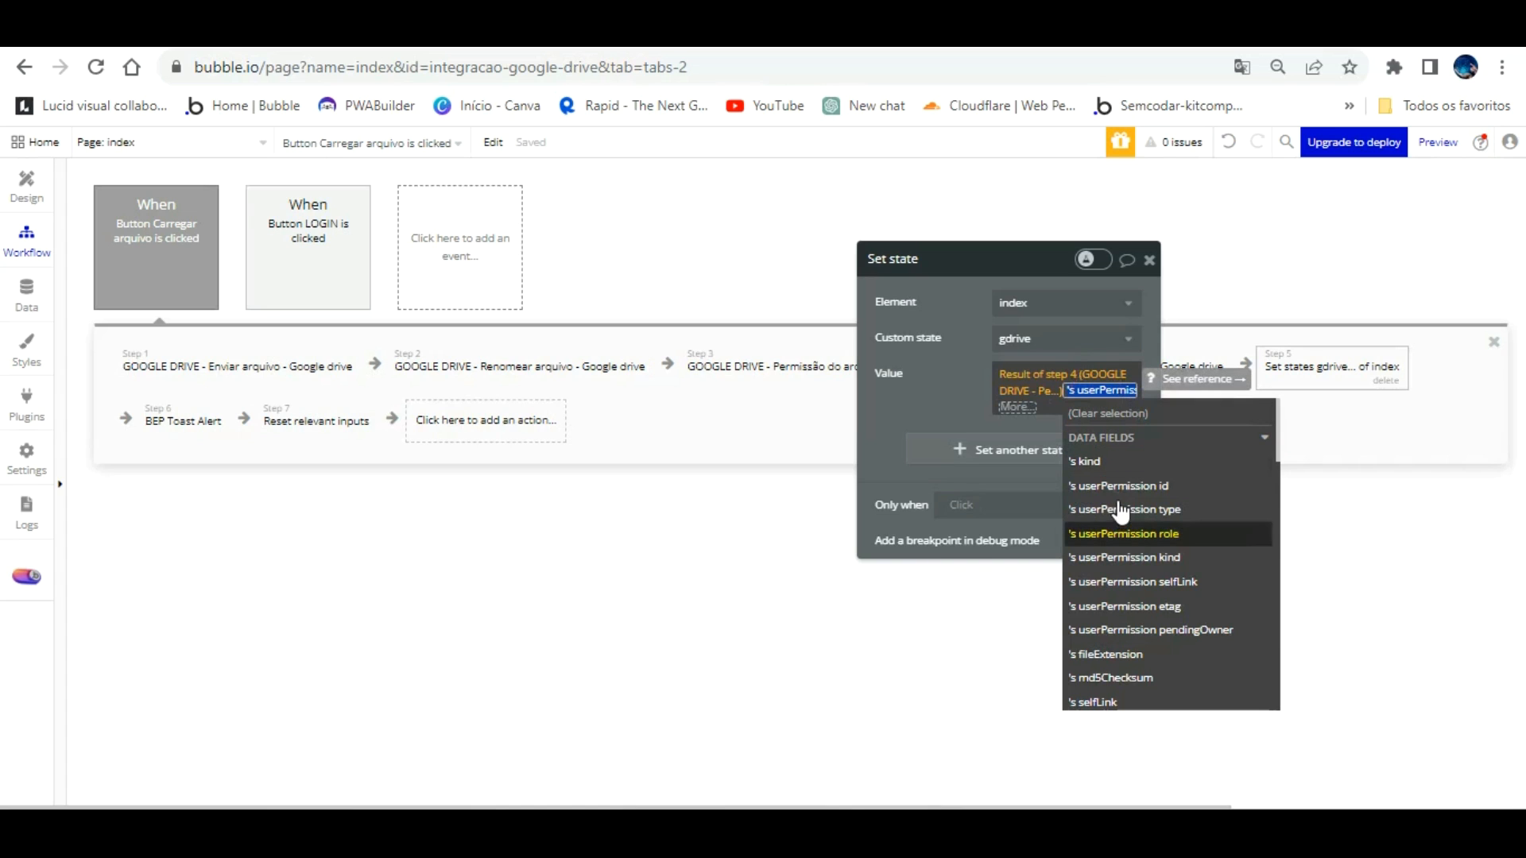
pyautogui.click(1121, 532)
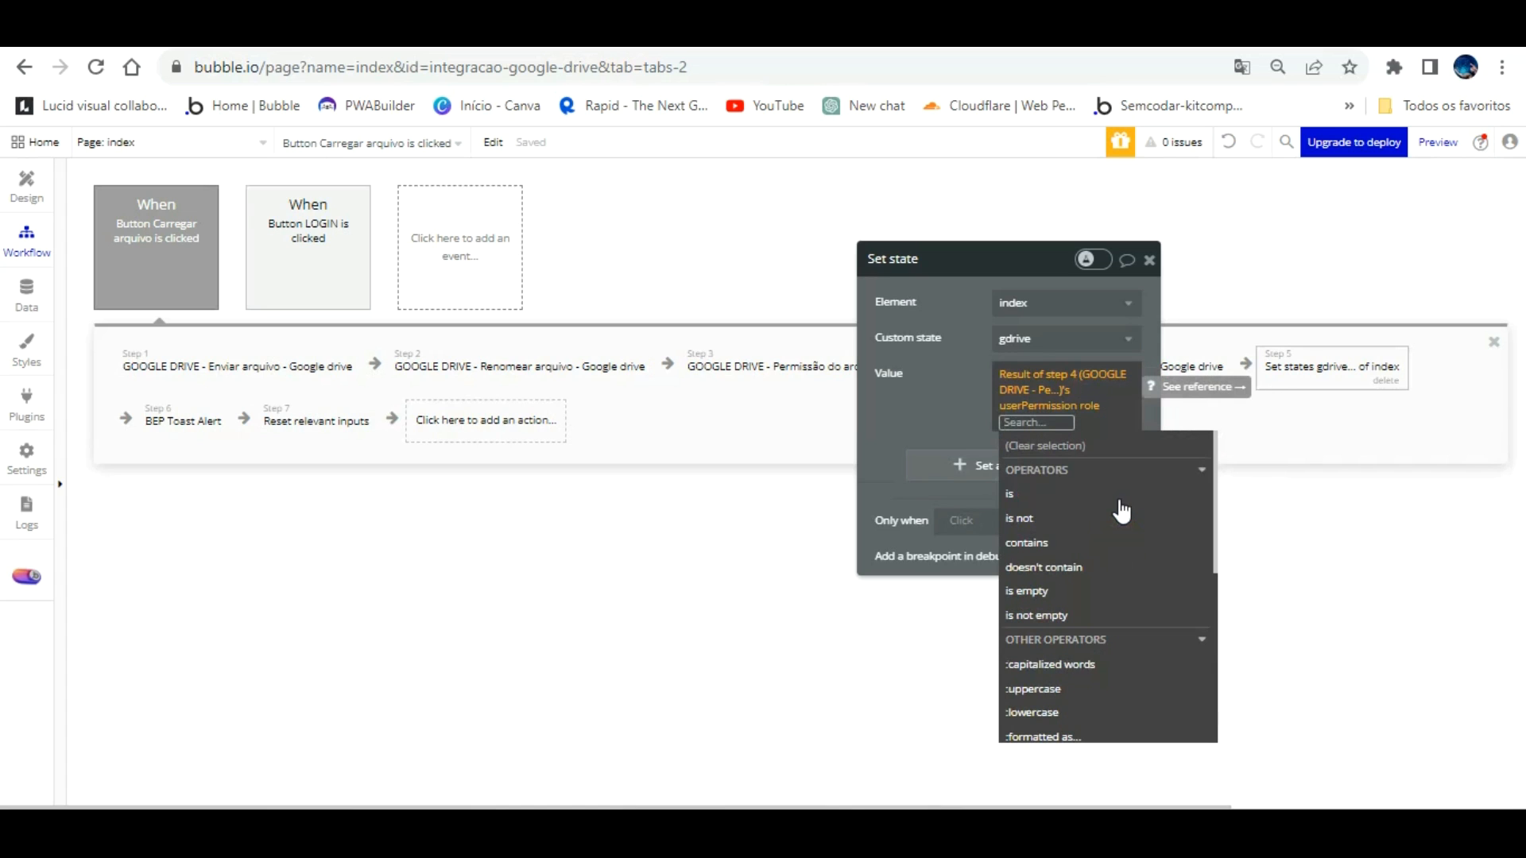
pyautogui.write('we')
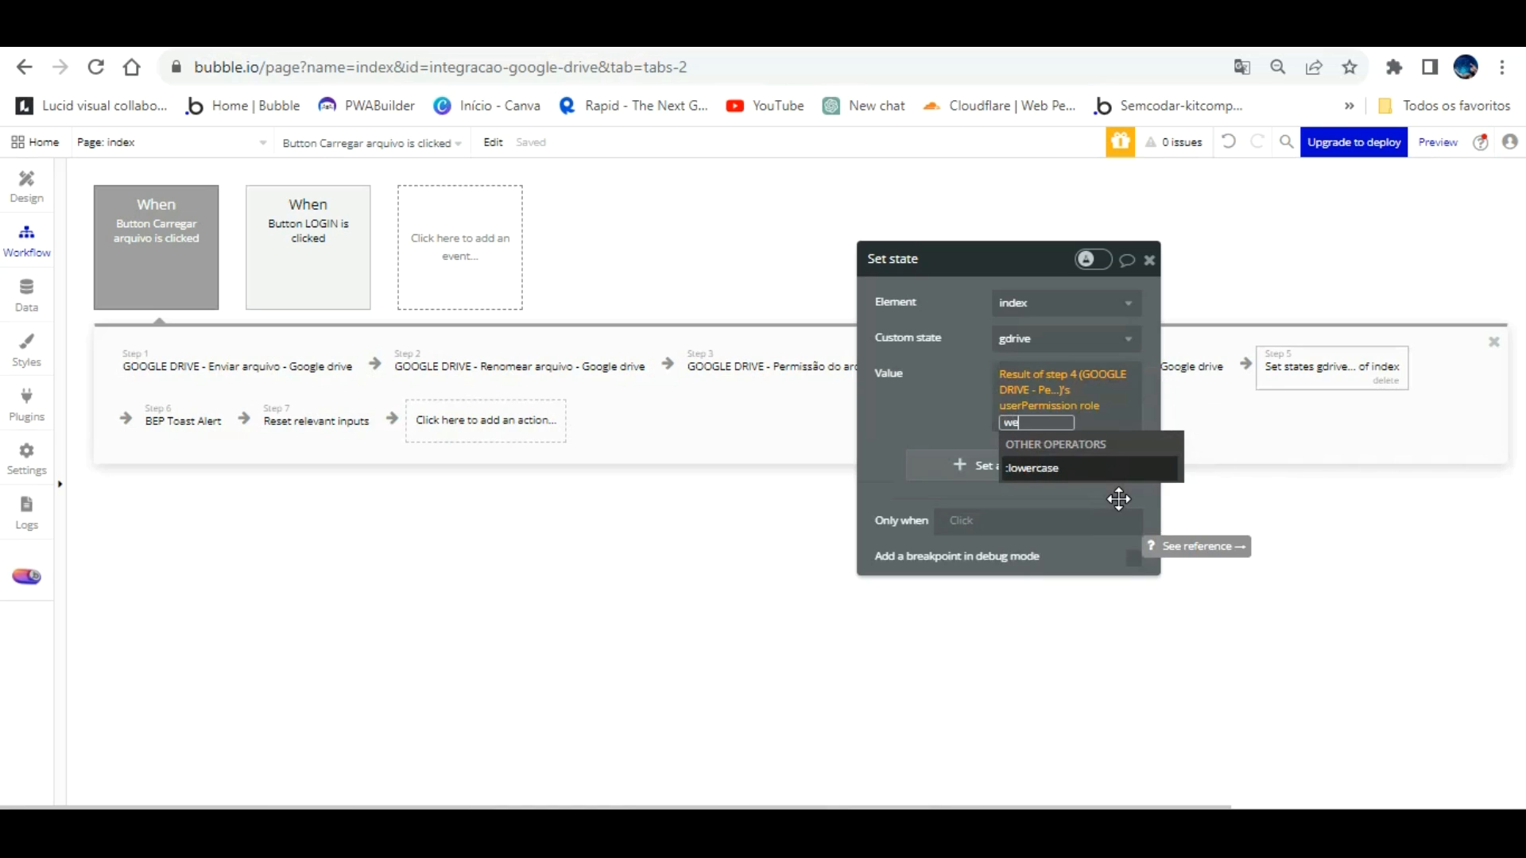
pyautogui.press('BackSpace')
pyautogui.press('BackSpace')
pyautogui.press('BackSpace')
pyautogui.press('BackSpace')
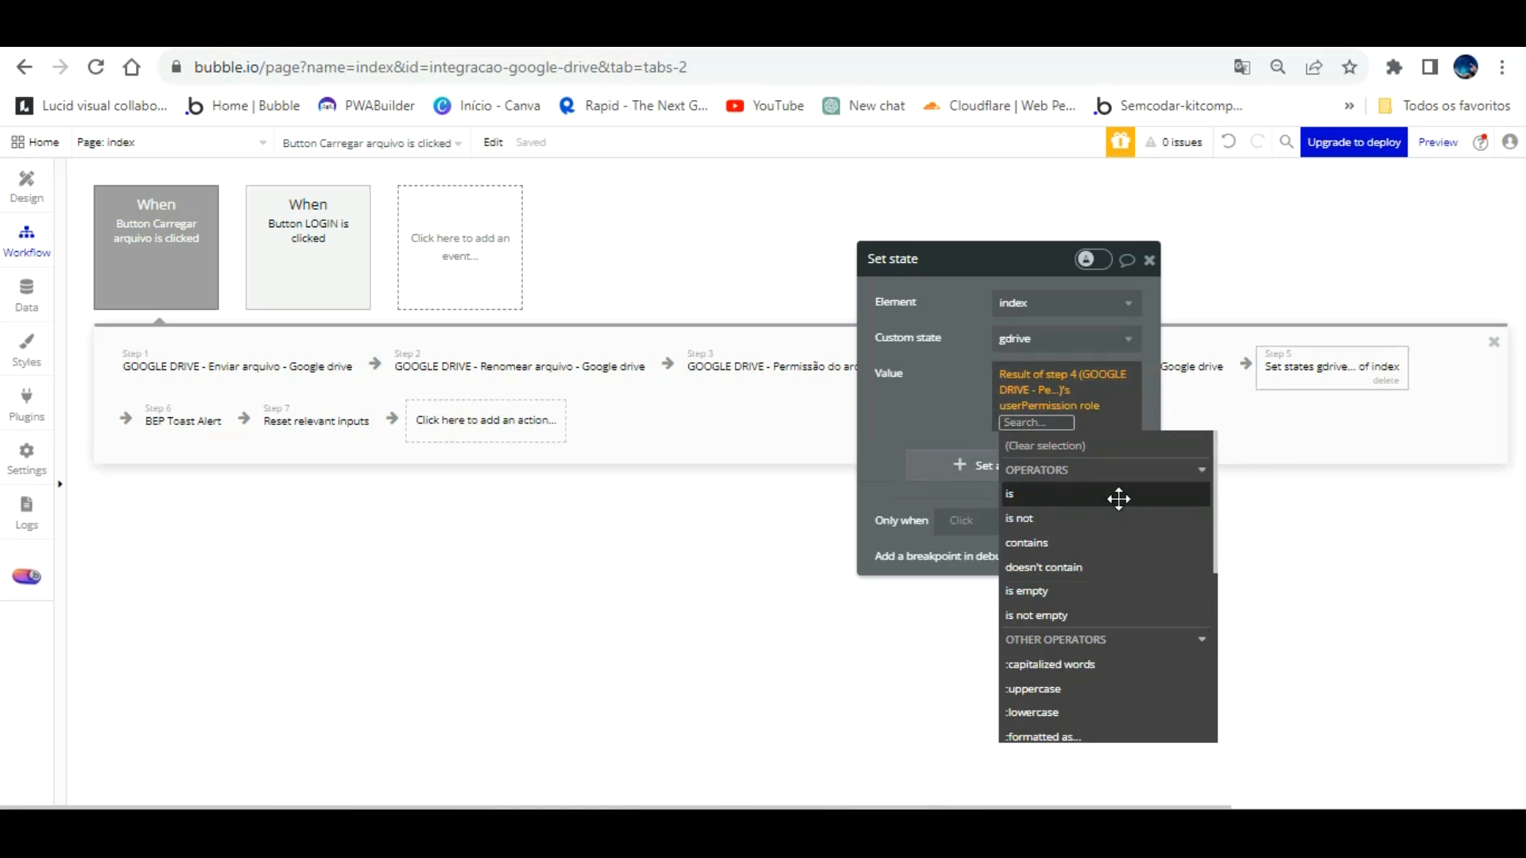
# Step: Set the gdrive value to Result of step 4's webContentLink and move the panel aside
pyautogui.click(1021, 373)
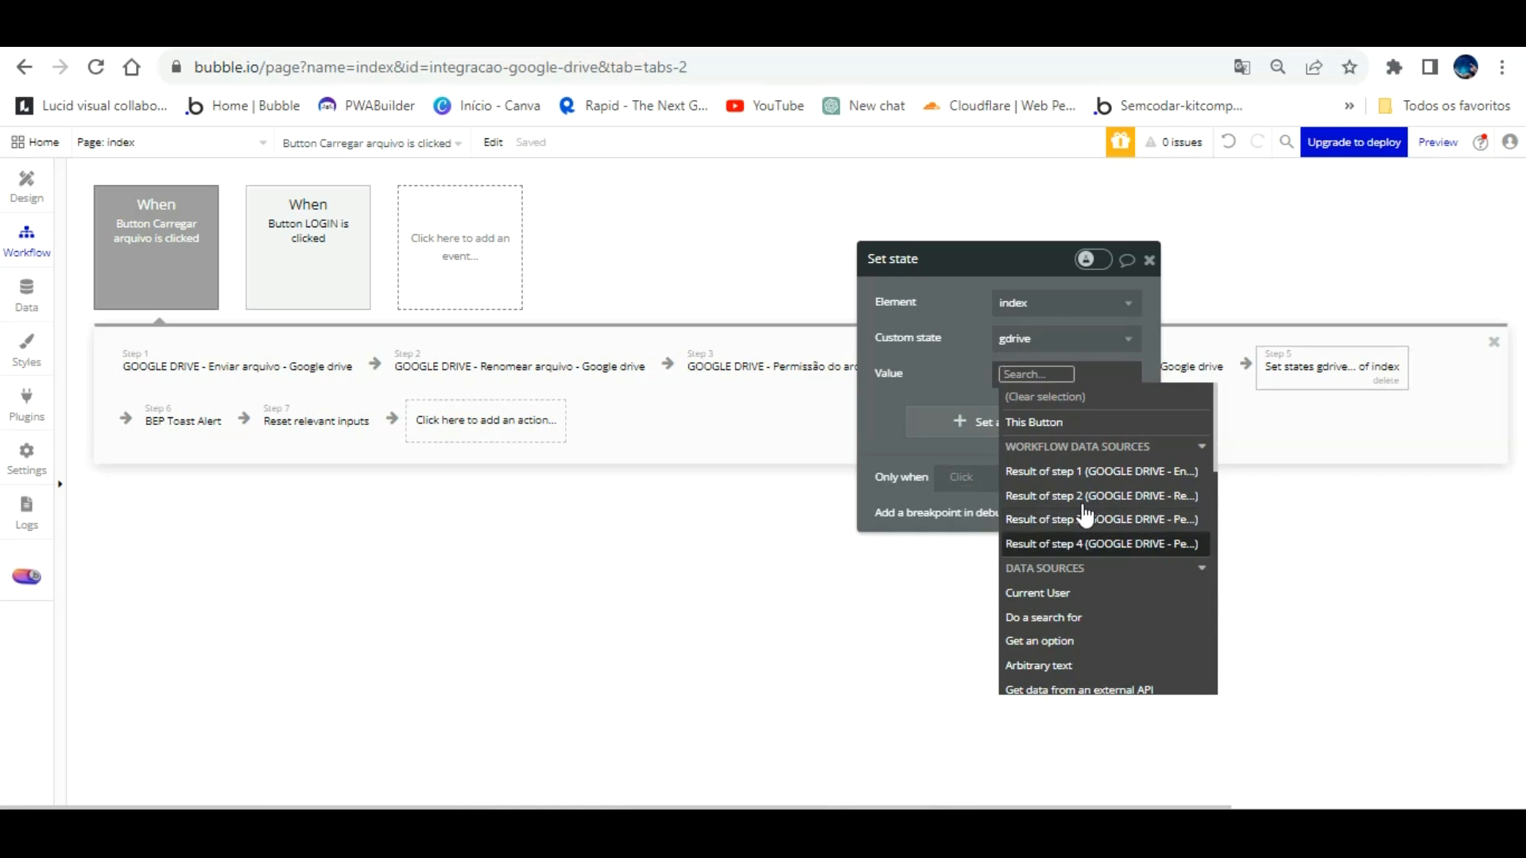
pyautogui.click(1083, 543)
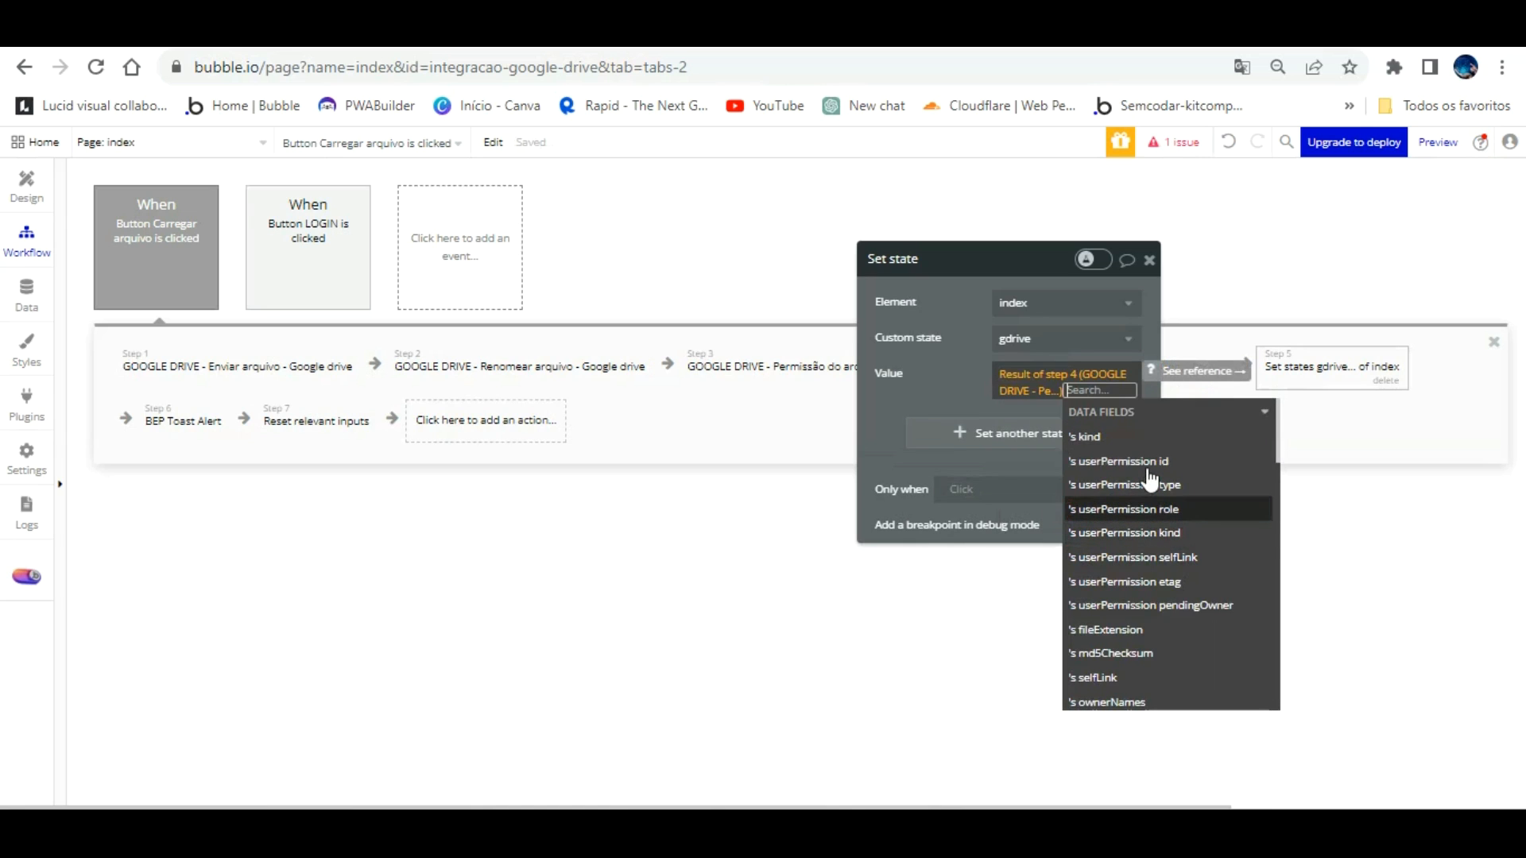
pyautogui.write('w')
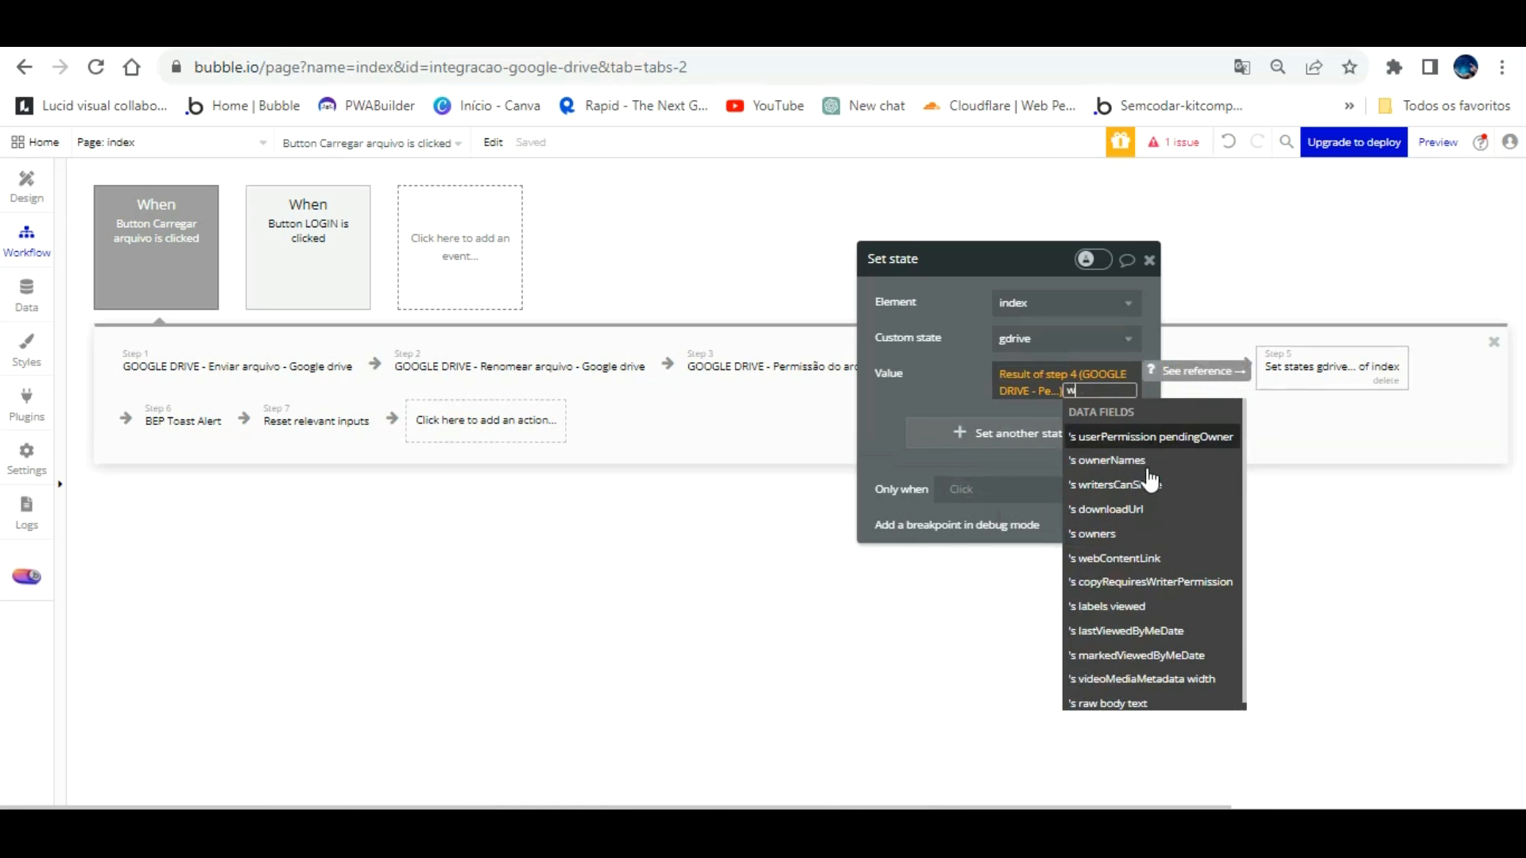
pyautogui.write('e')
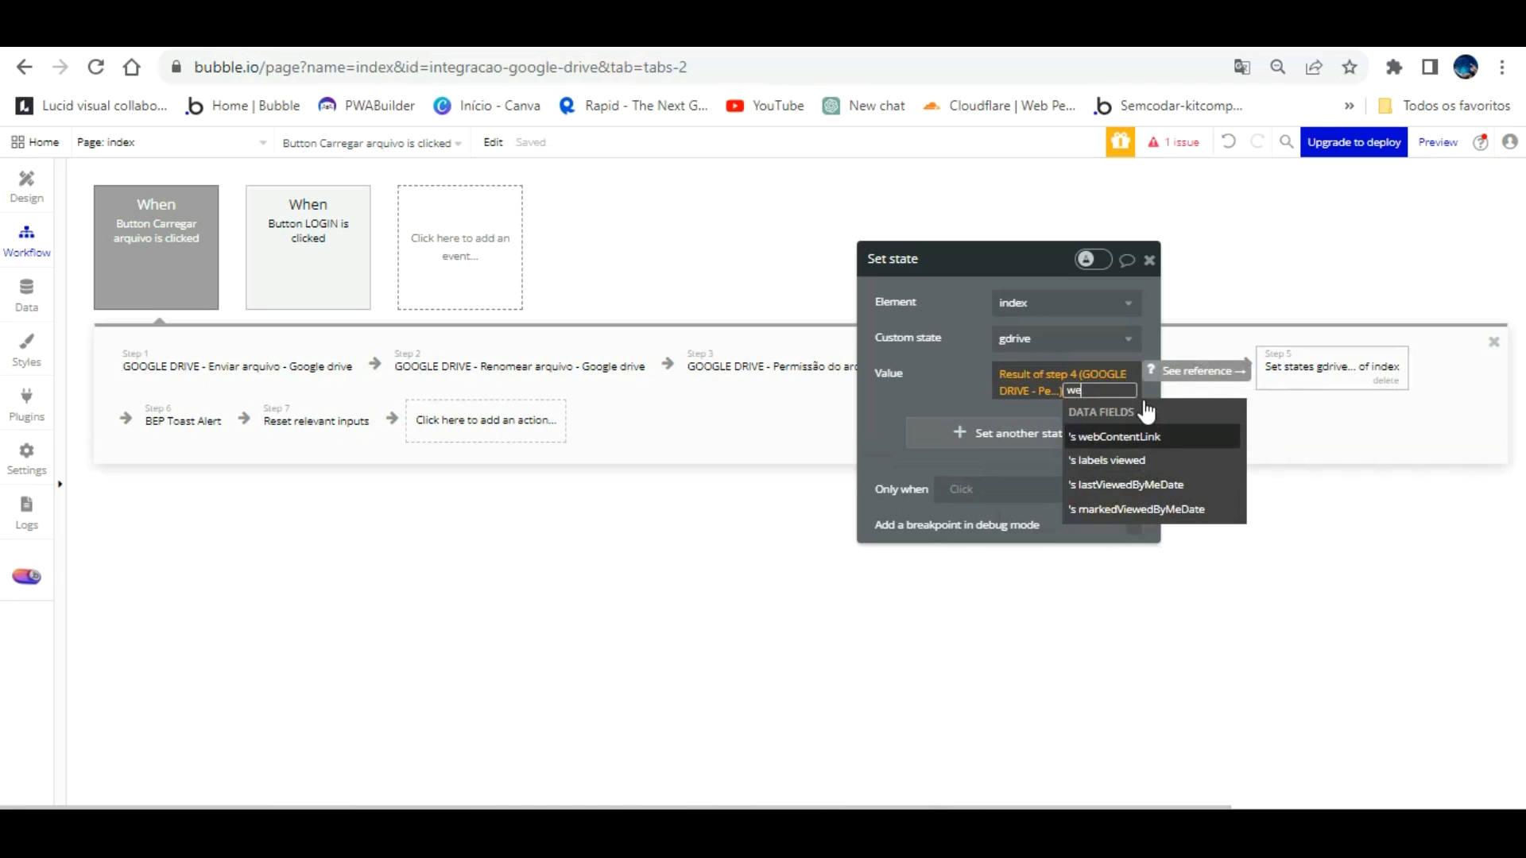
pyautogui.press('Return')
pyautogui.click(955, 365)
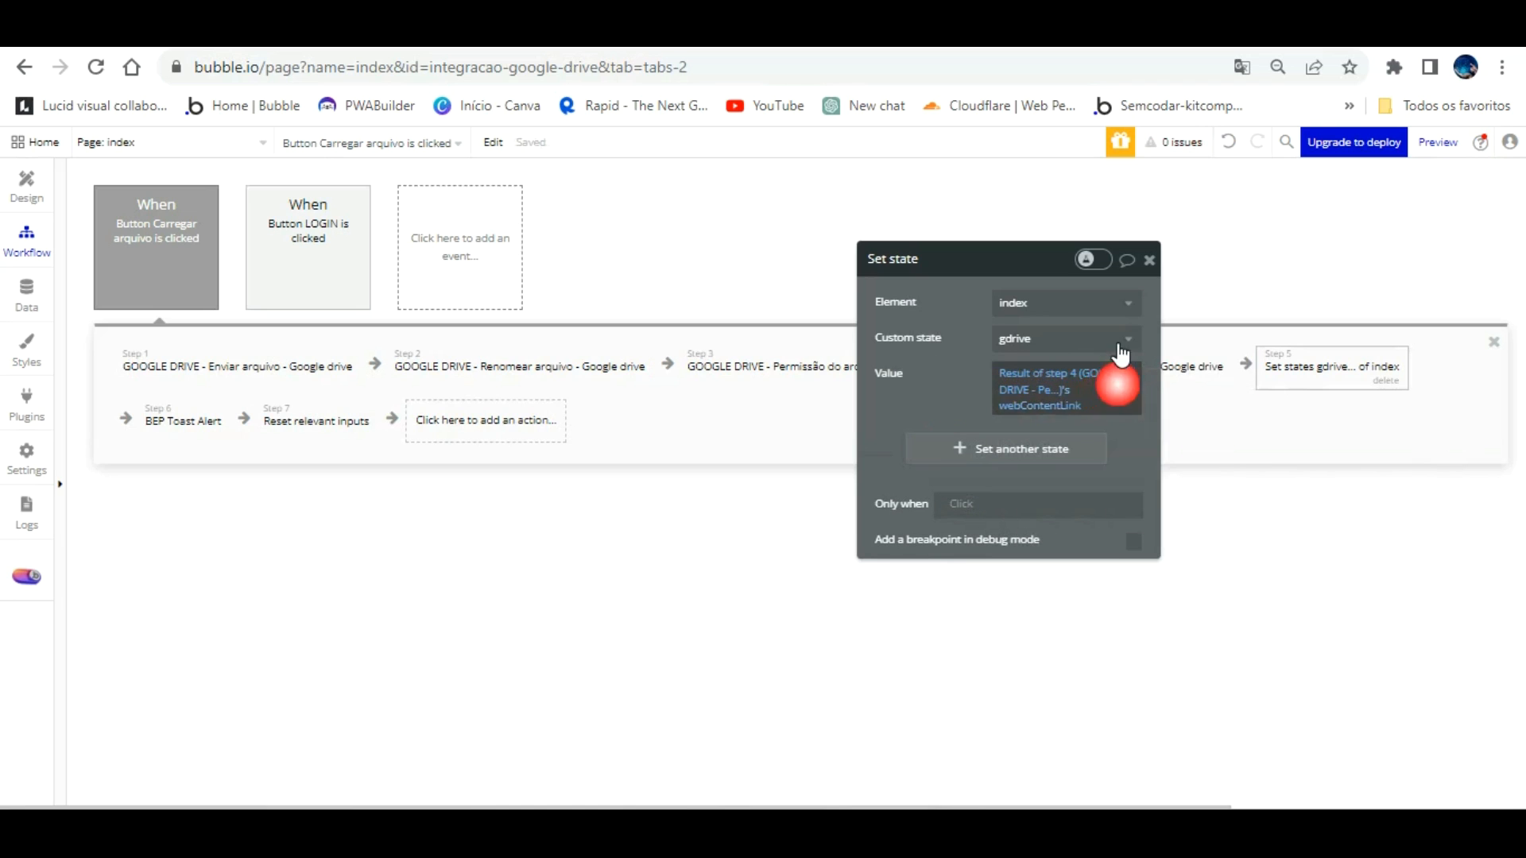
pyautogui.moveTo(983, 362); pyautogui.dragTo(658, 362)
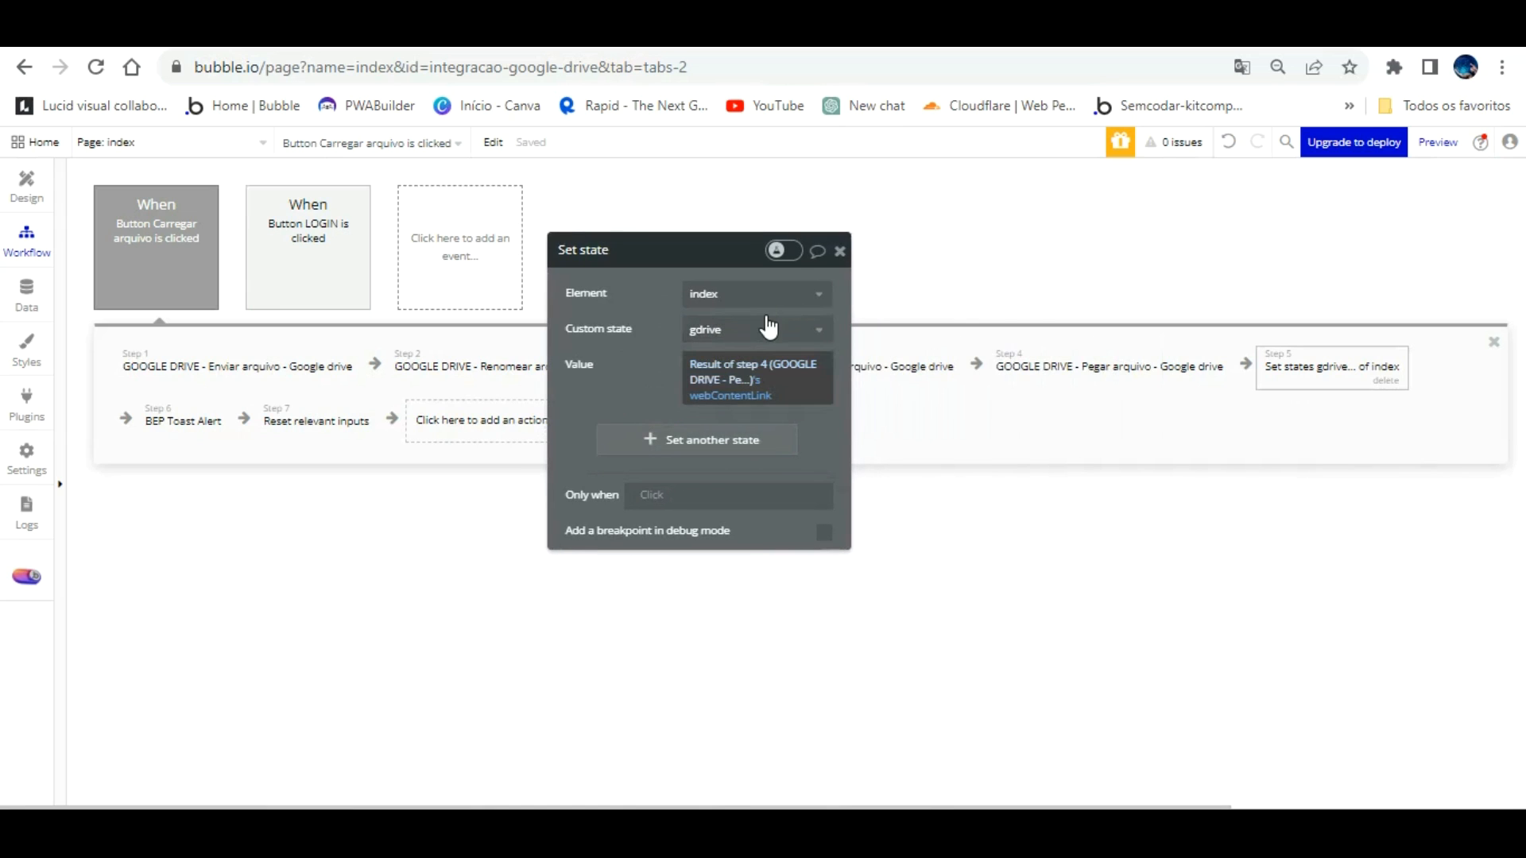
# Step: Install the Lan Video Player plugin from the marketplace and return to the Design view
pyautogui.click(27, 187)
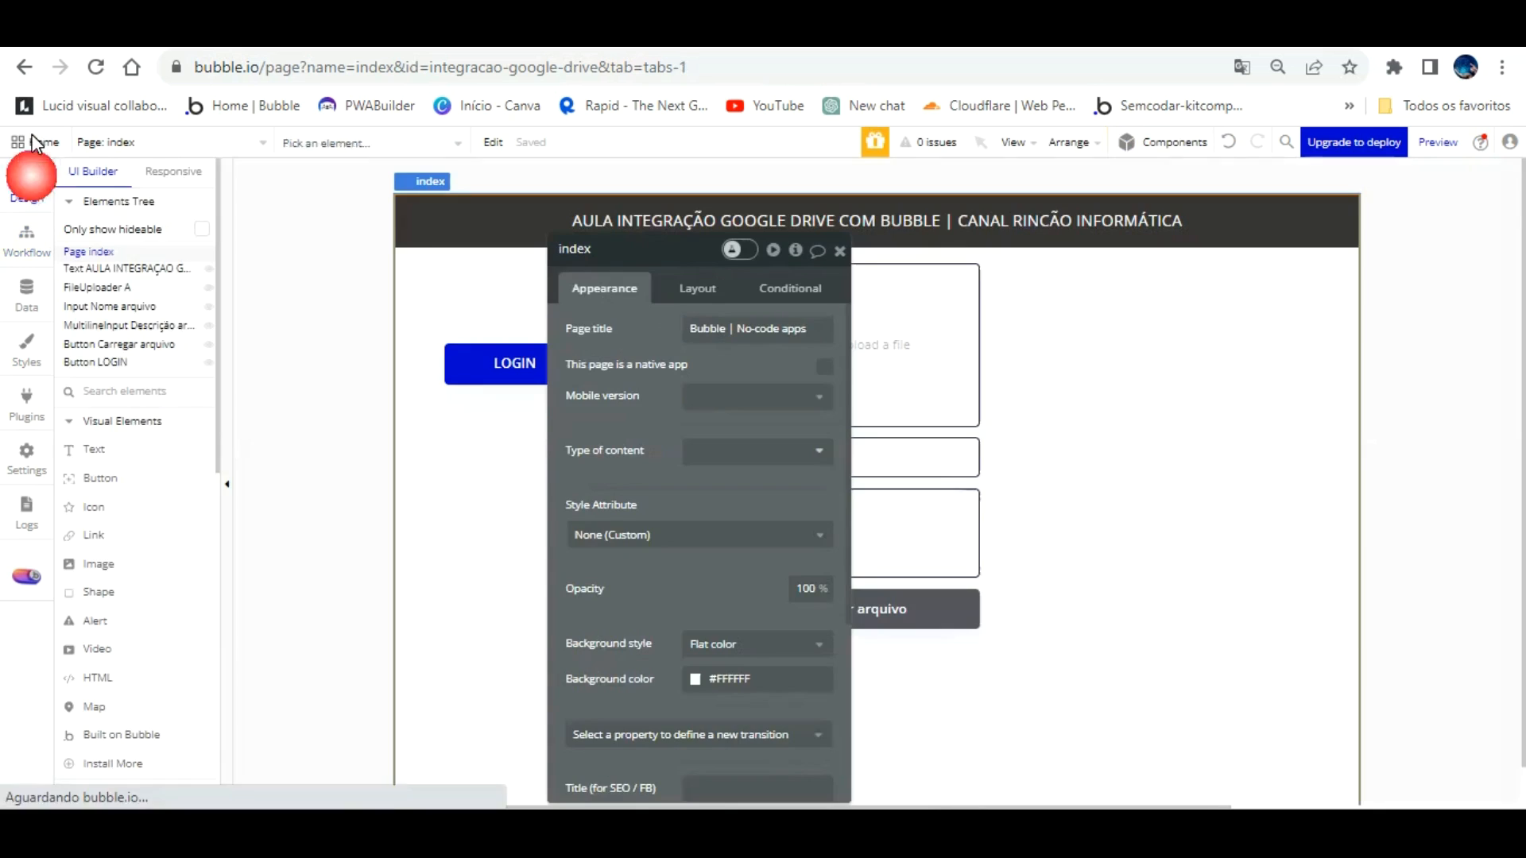
pyautogui.moveTo(739, 312); pyautogui.dragTo(556, 266)
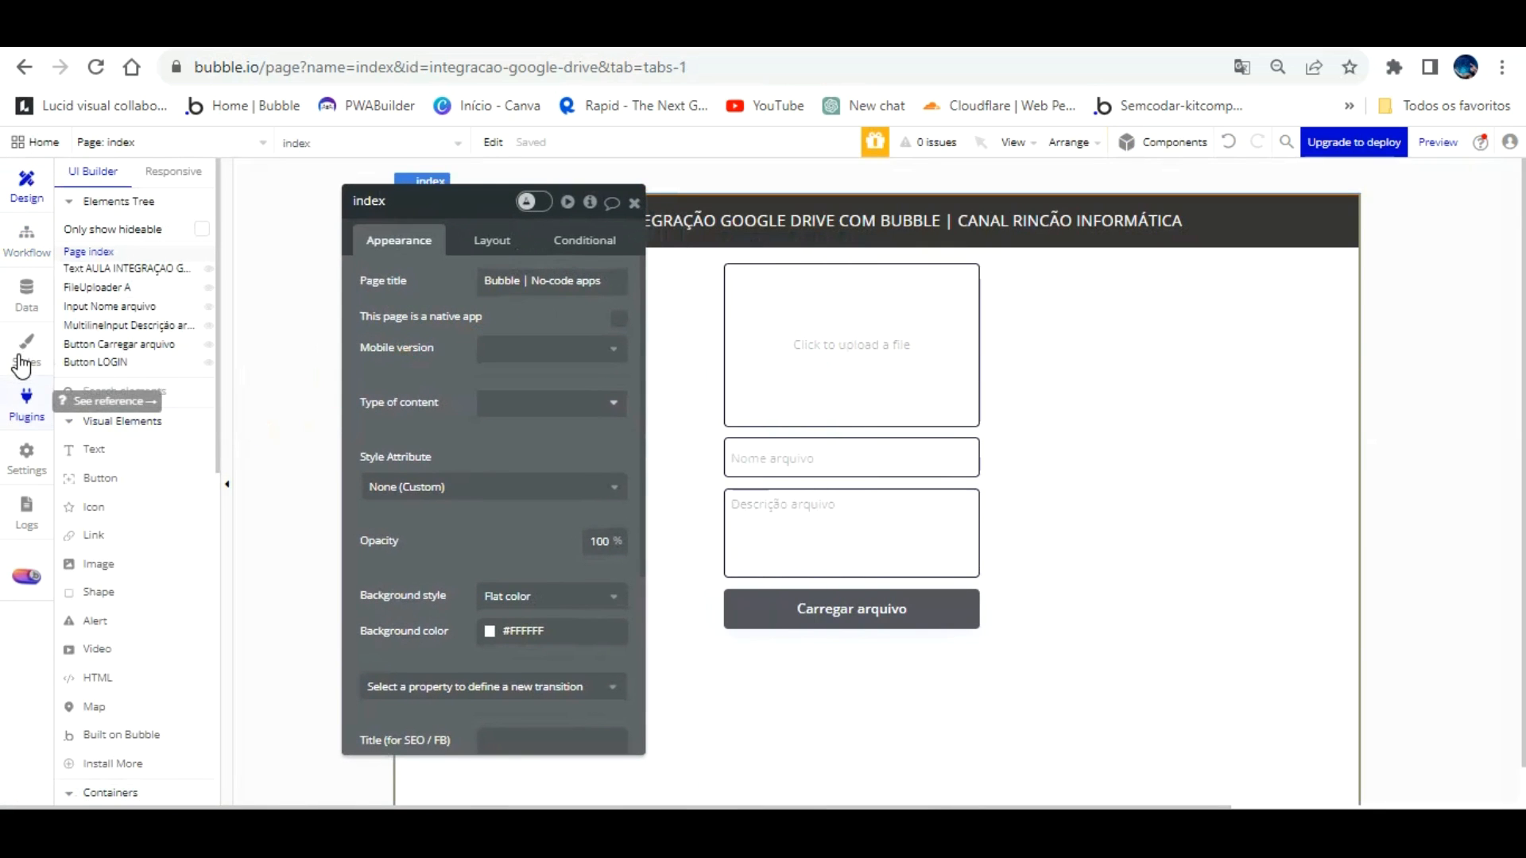
pyautogui.click(23, 392)
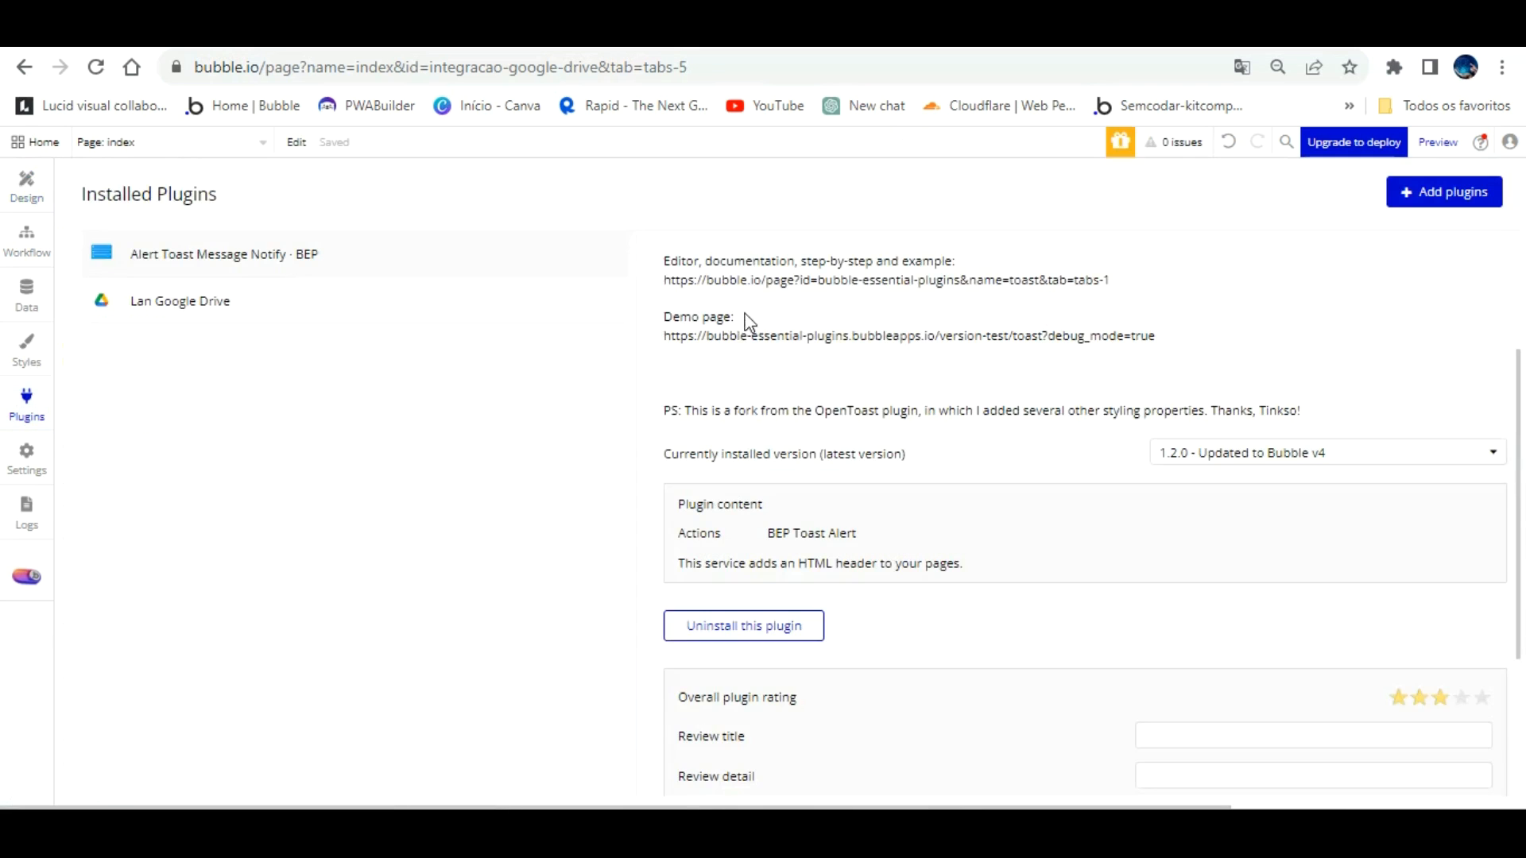
pyautogui.click(1454, 191)
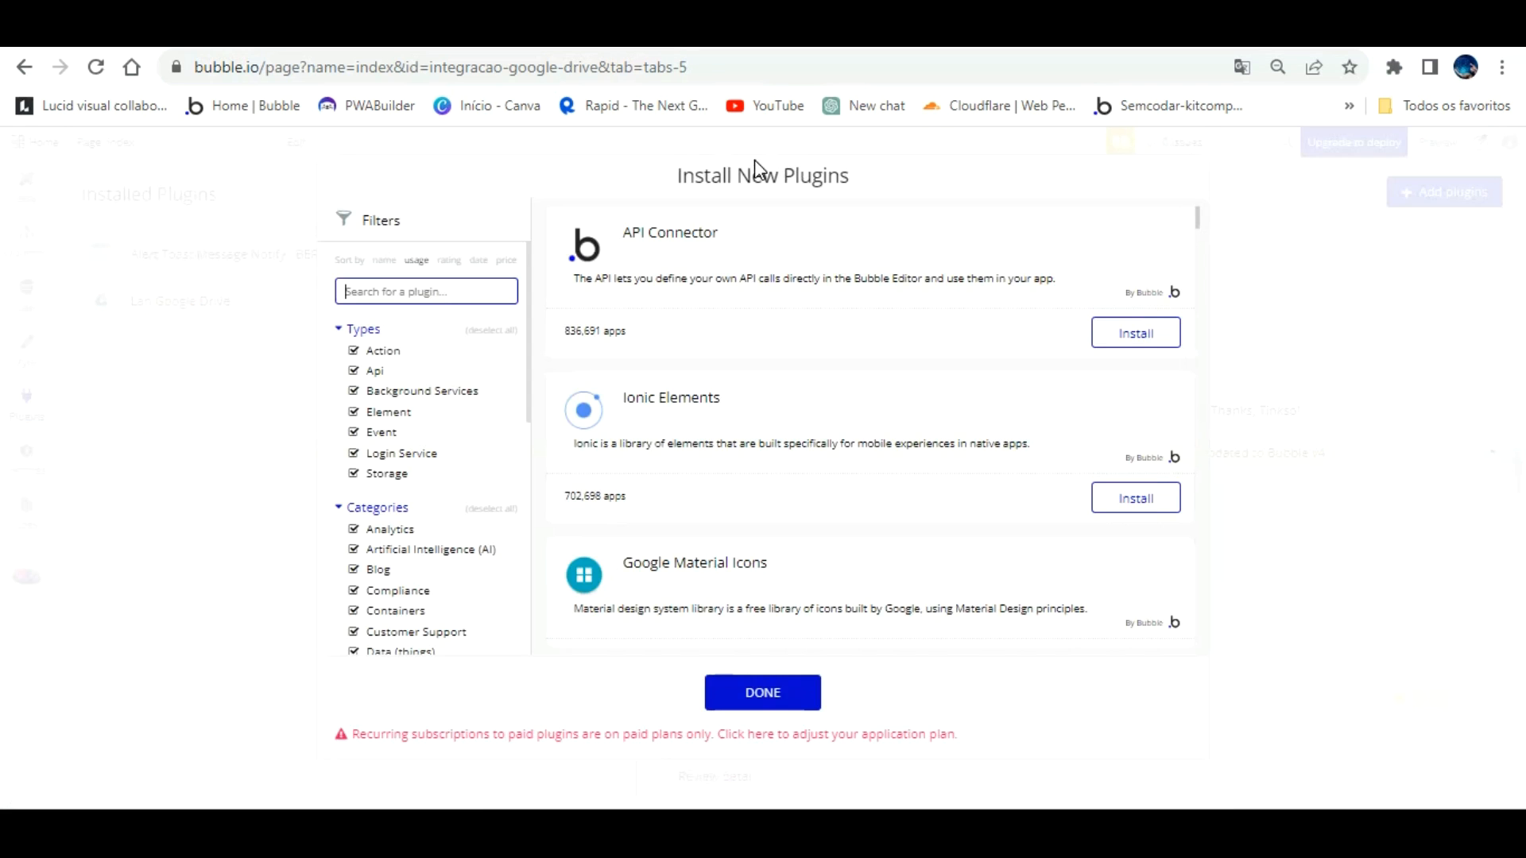
pyautogui.write('lan vi')
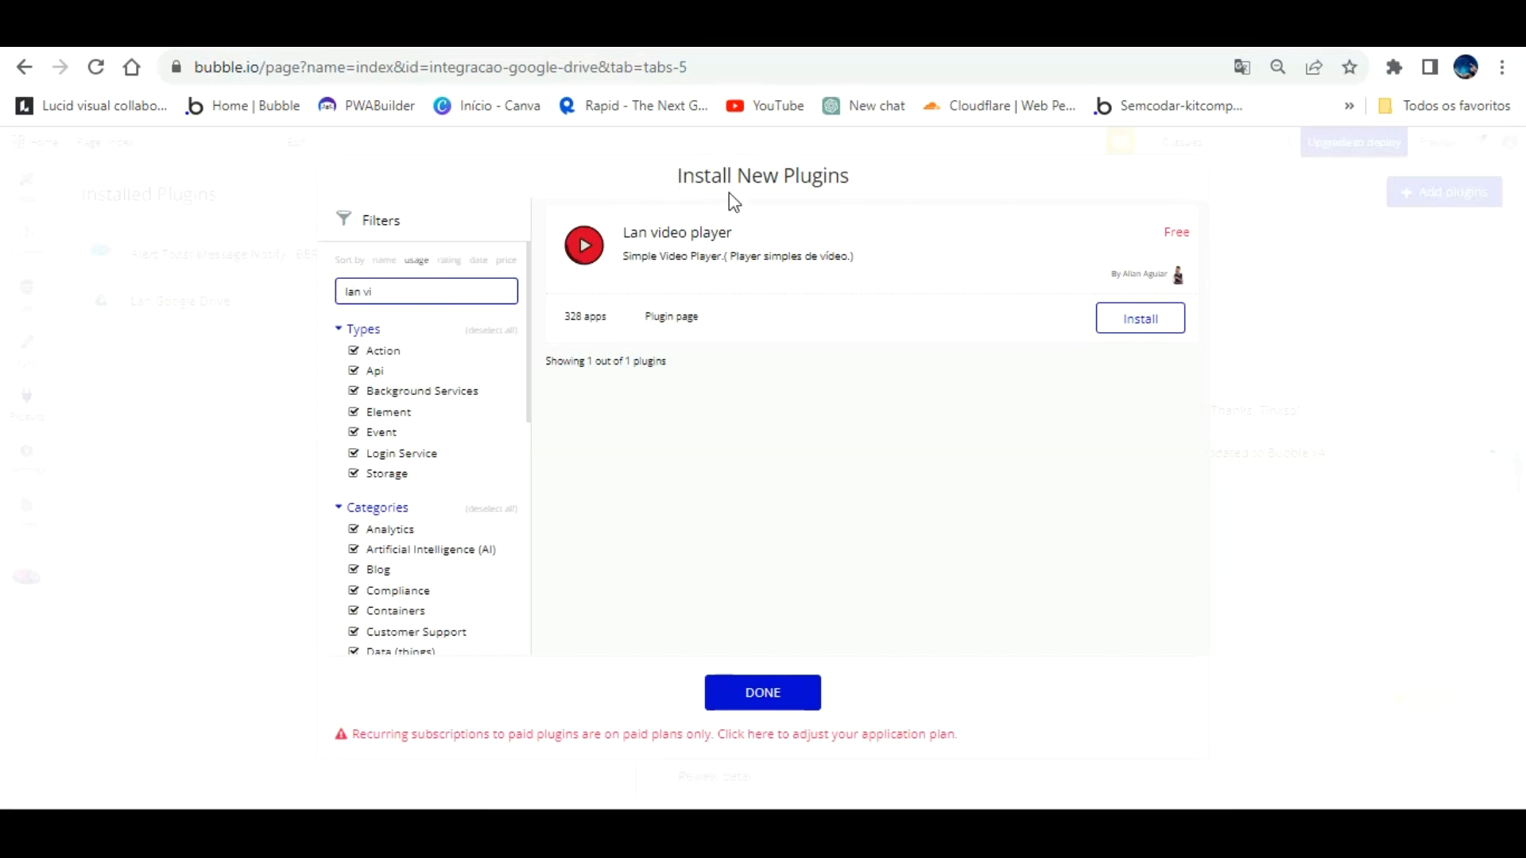
pyautogui.click(1115, 317)
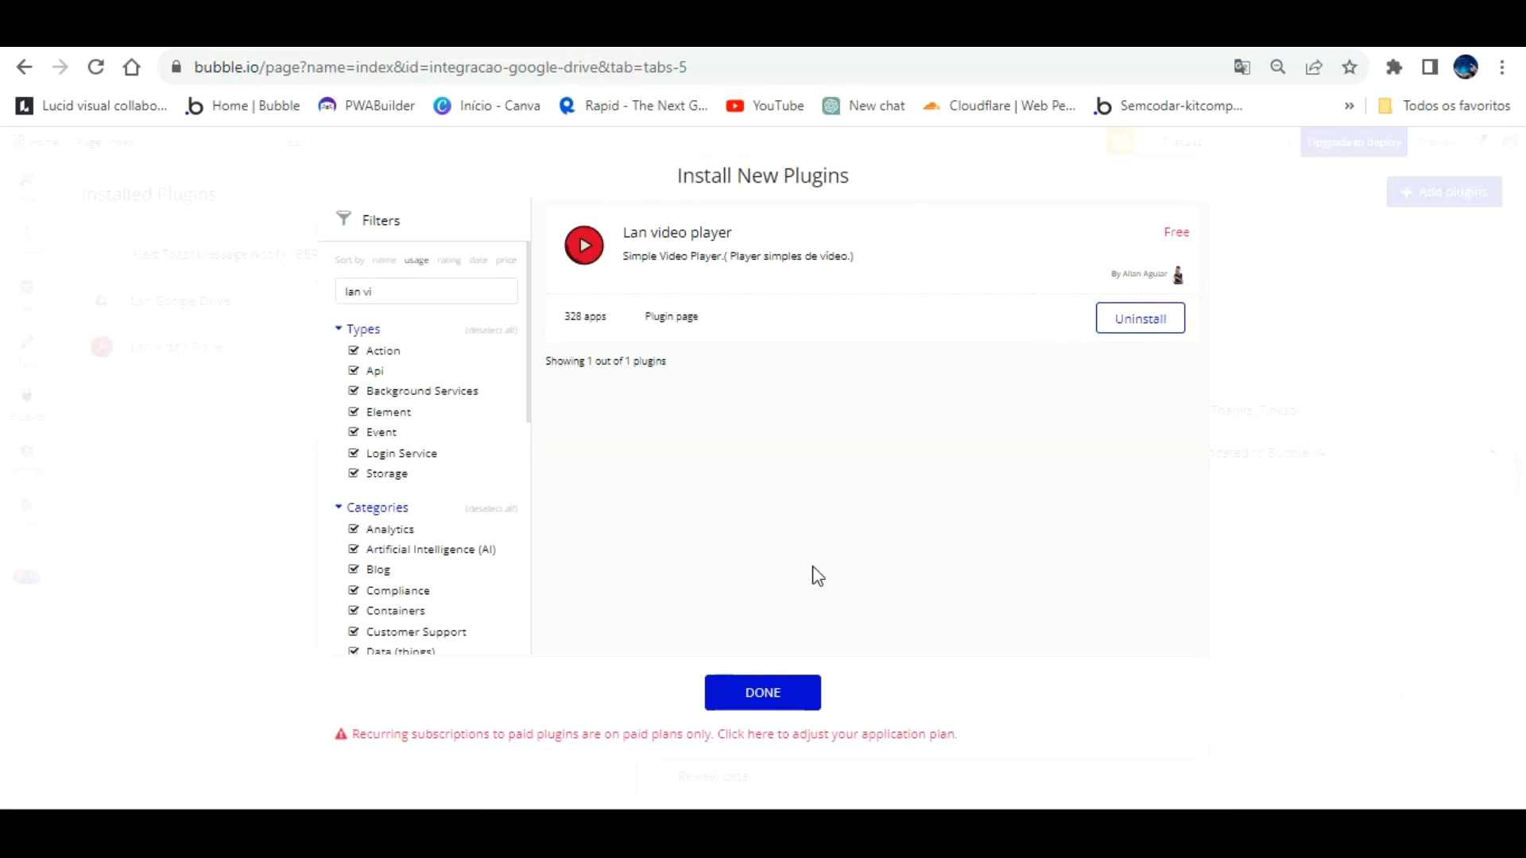
pyautogui.click(759, 688)
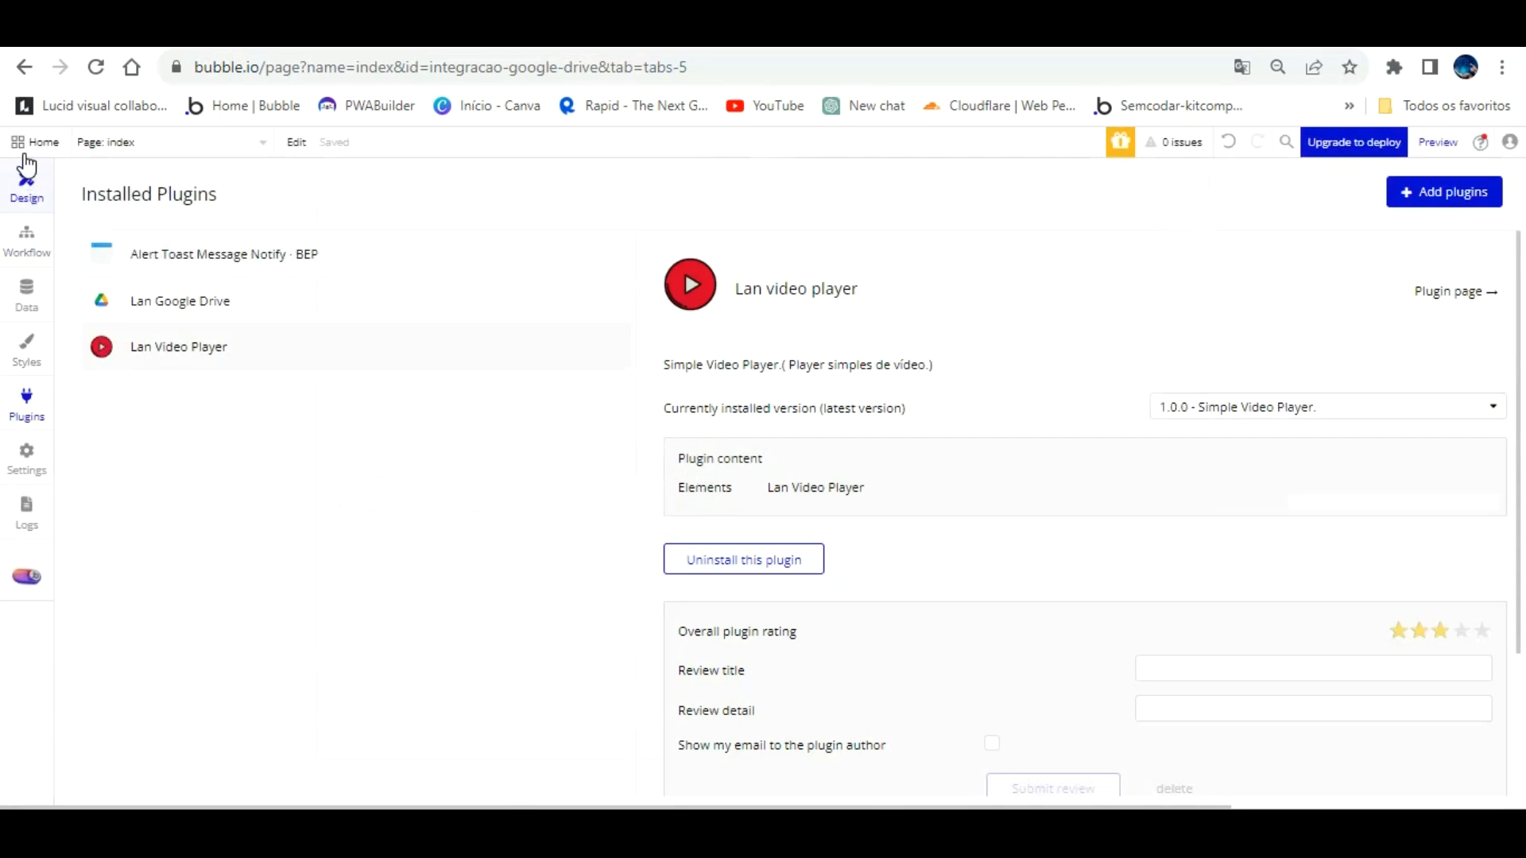
pyautogui.click(25, 159)
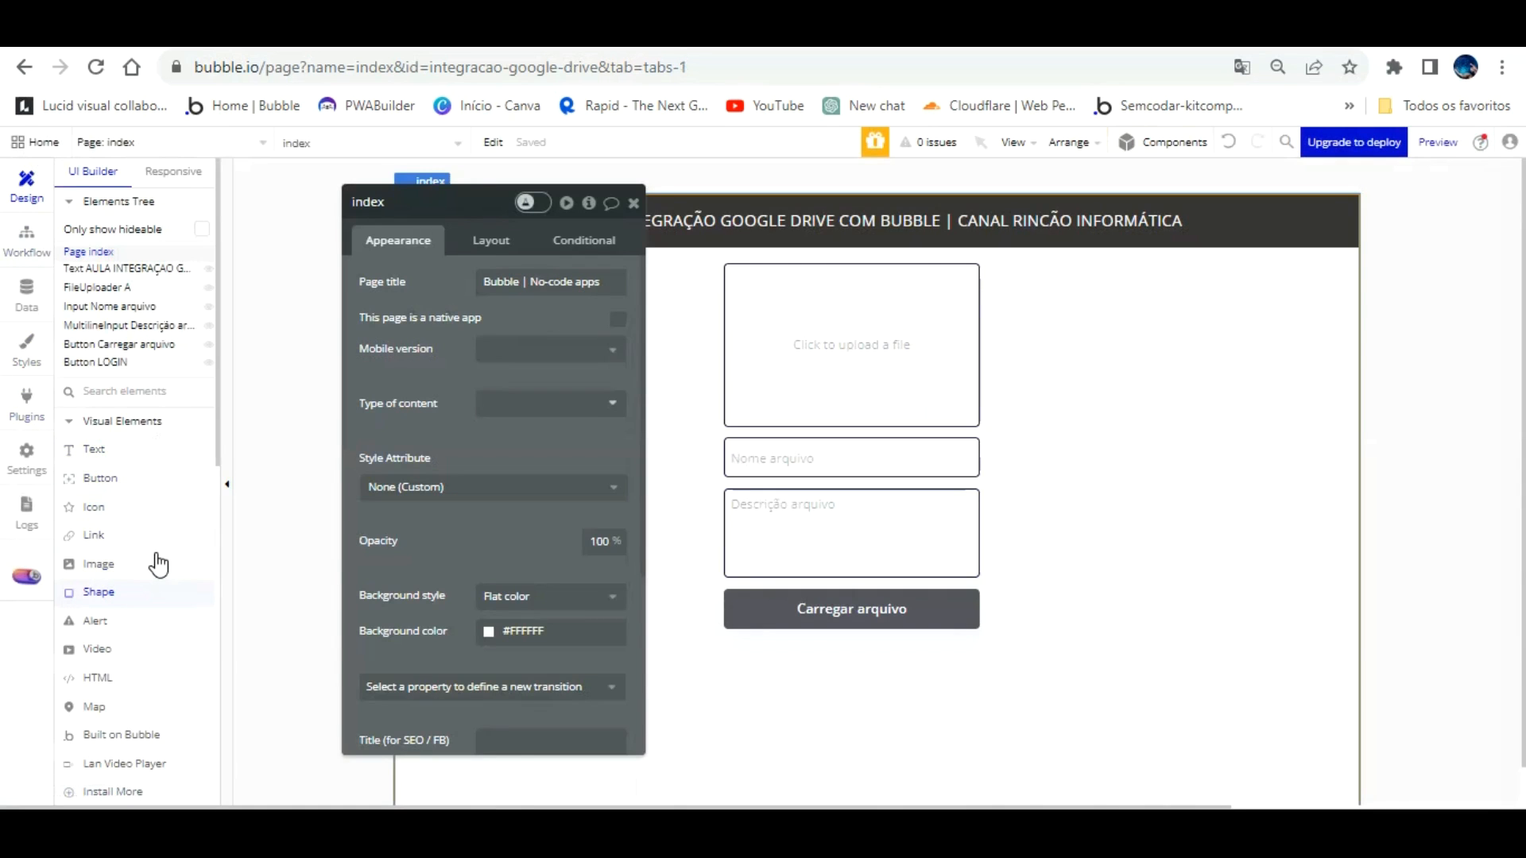
# Step: Draw a LanVideoPlayer A element right of the upload box, nudge it up, and start editing its video URL
pyautogui.scroll(-3, 159, 565)
pyautogui.scroll(-6, 159, 564)
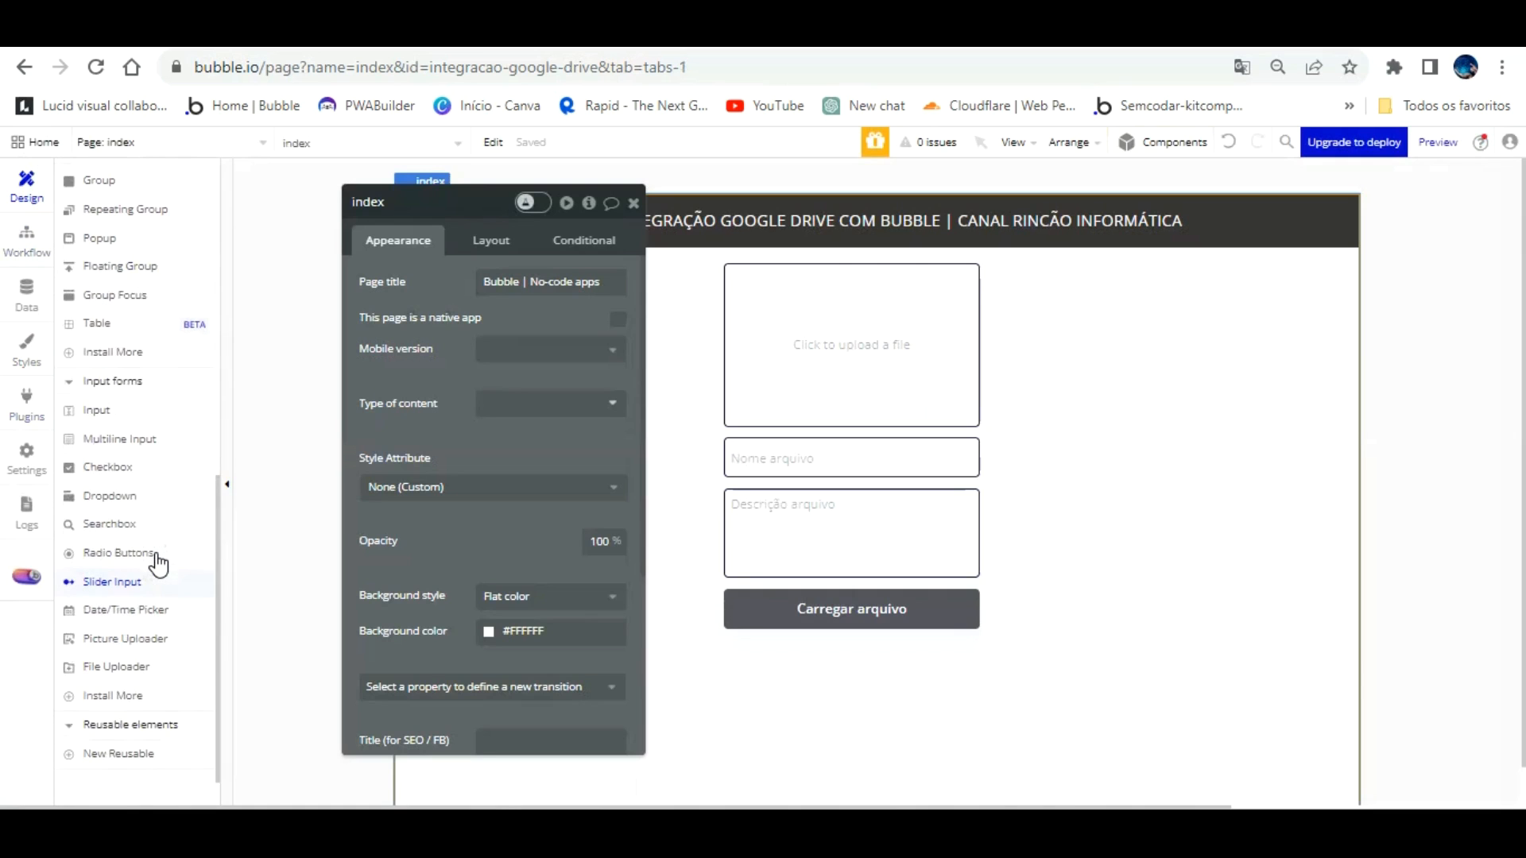
pyautogui.scroll(5, 159, 565)
pyautogui.click(125, 429)
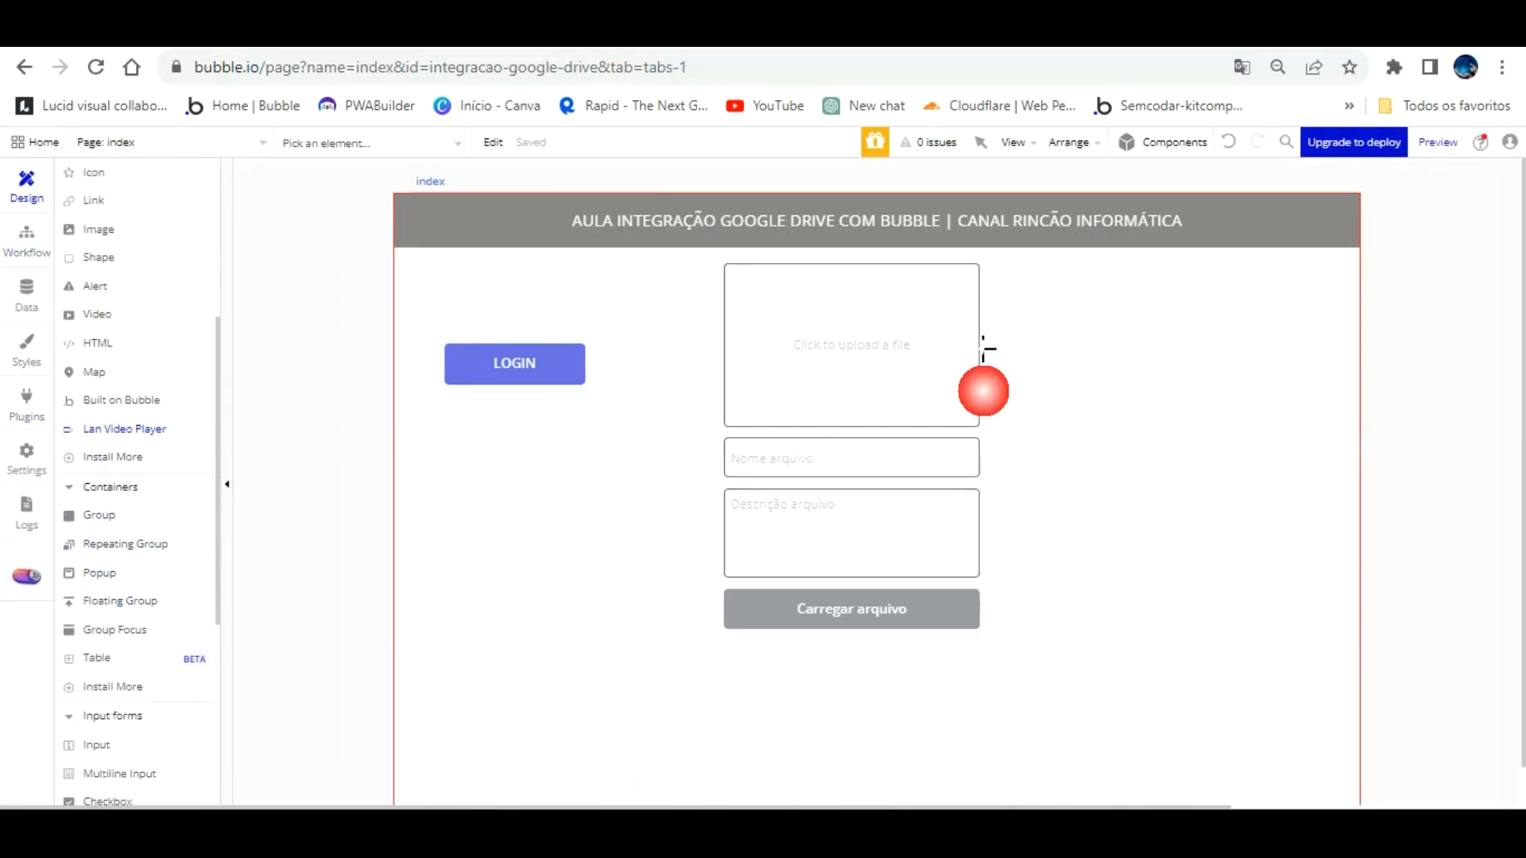
pyautogui.moveTo(1117, 321)
pyautogui.mouseDown()
pyautogui.moveTo(1294, 398)
pyautogui.moveTo(1326, 422)
pyautogui.moveTo(1325, 464)
pyautogui.mouseUp()
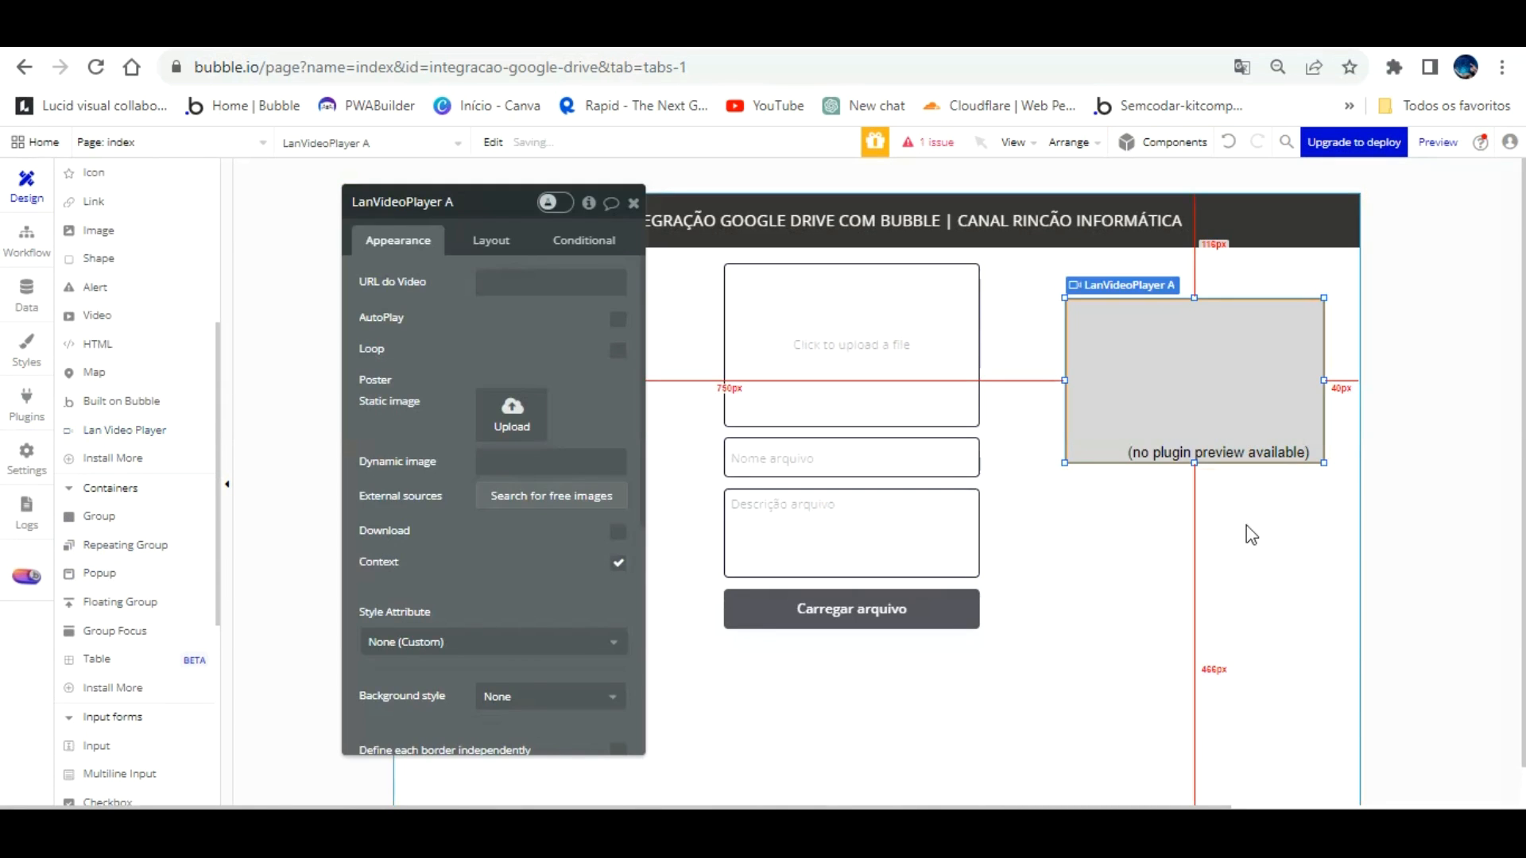
pyautogui.click(953, 698)
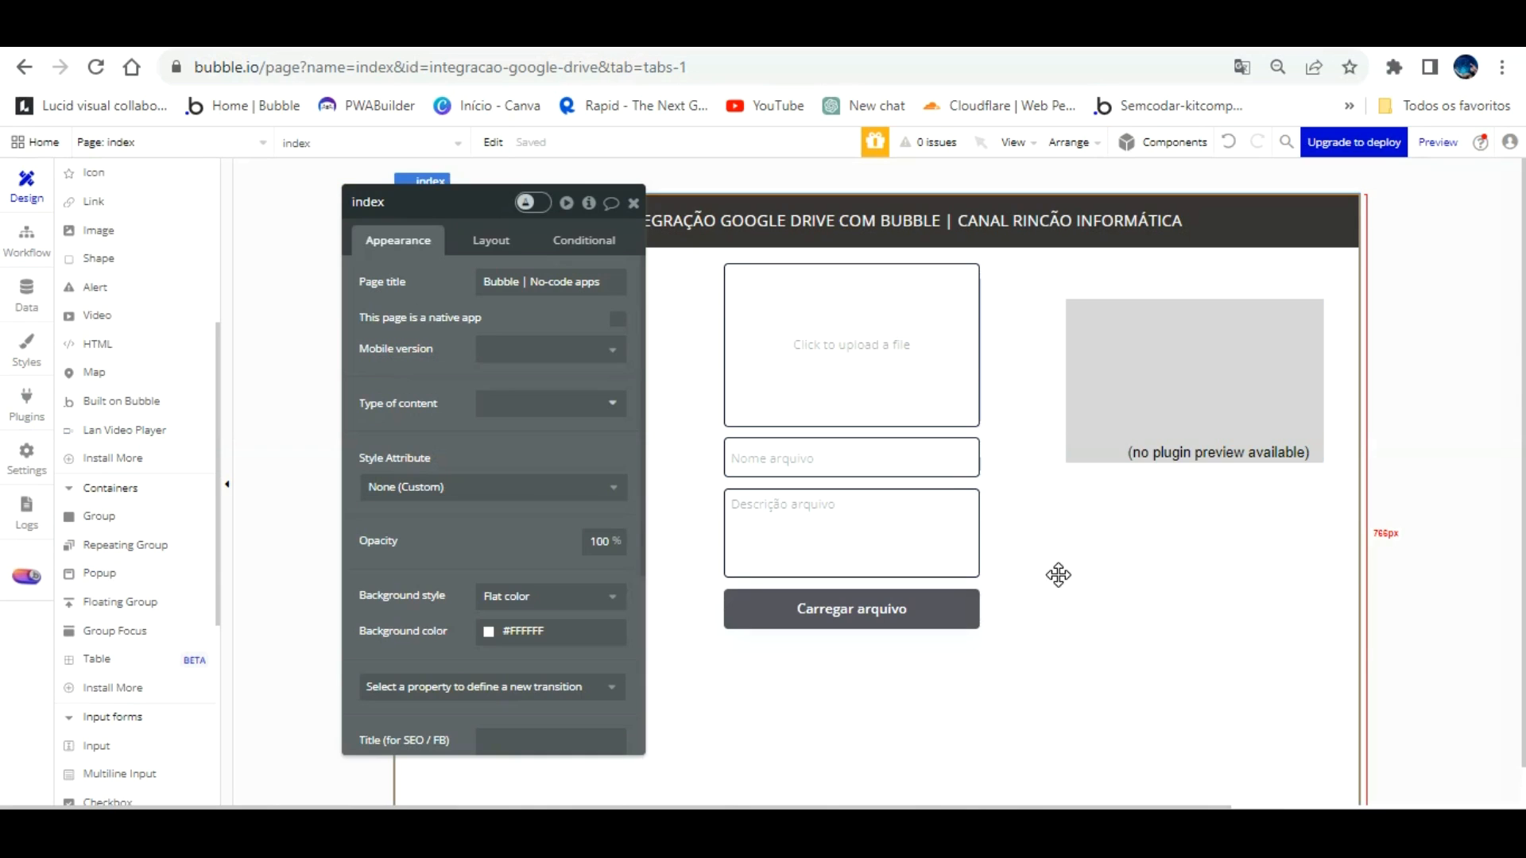
pyautogui.moveTo(1174, 374); pyautogui.dragTo(1148, 331)
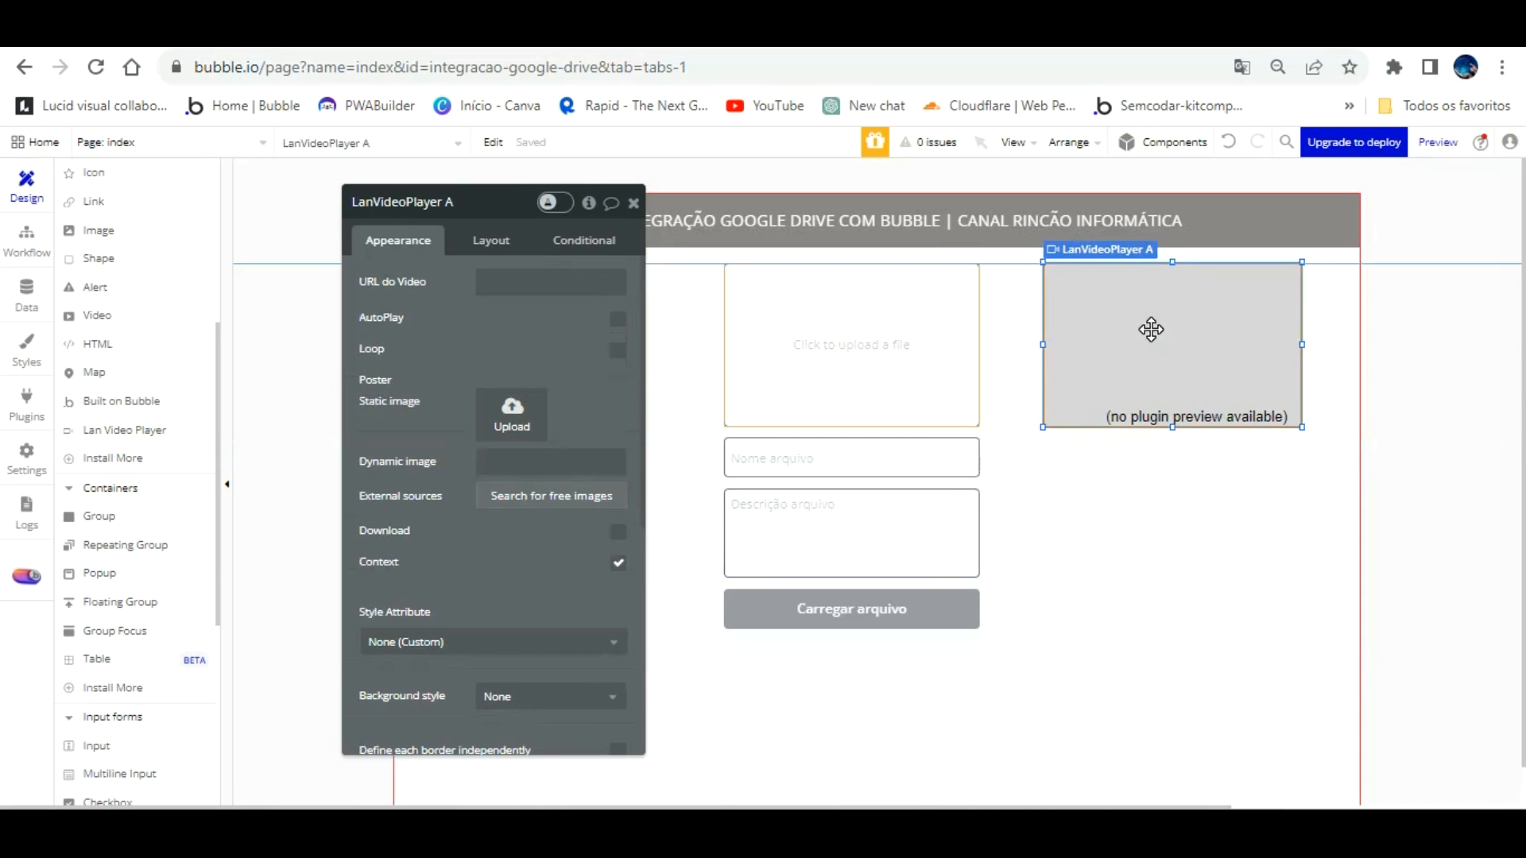
pyautogui.click(522, 283)
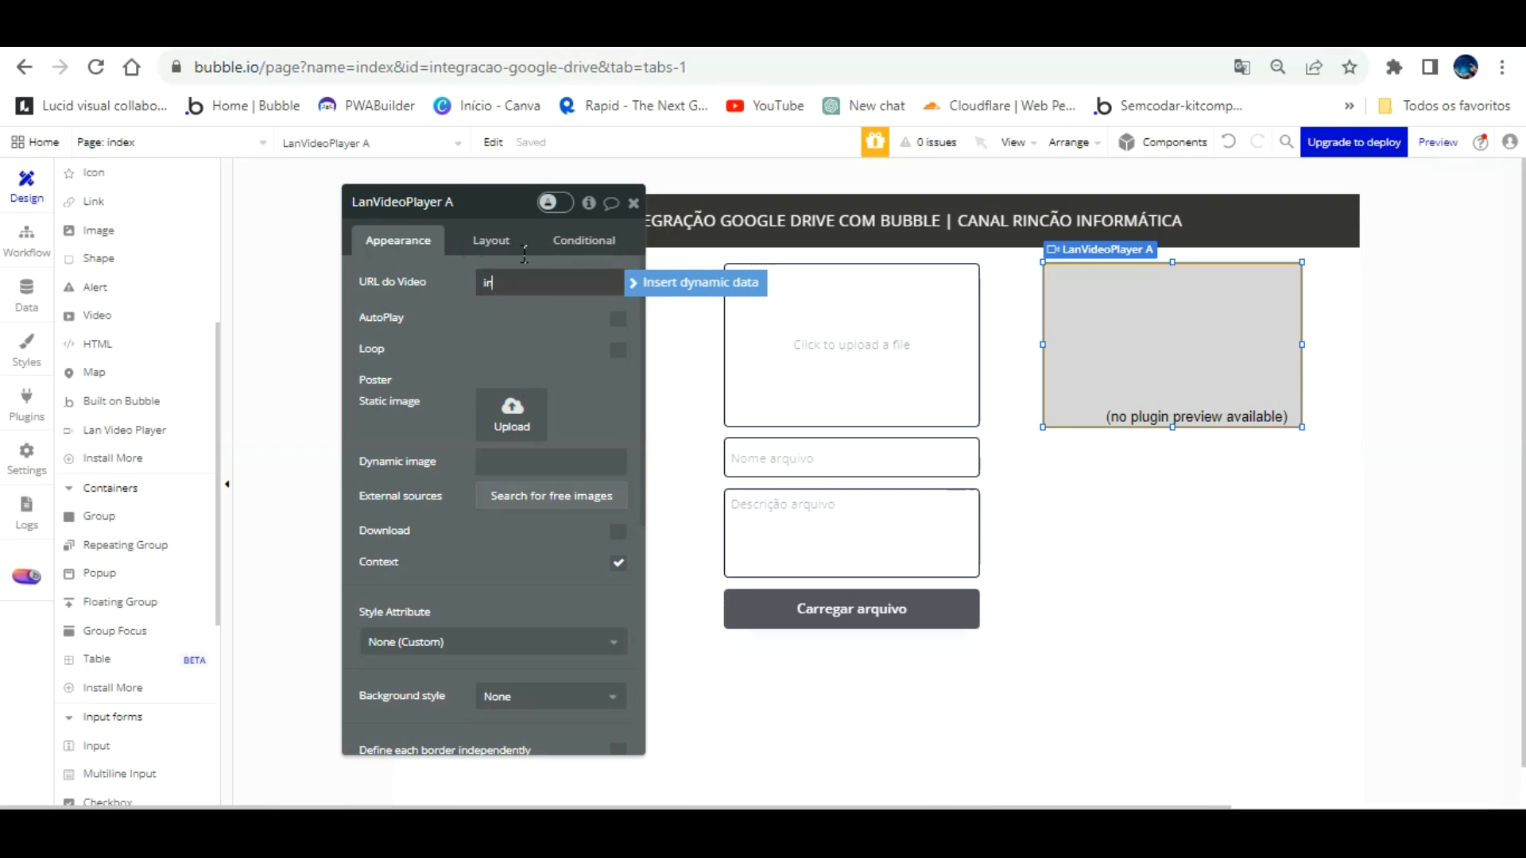
# Step: Bind the video player's URL do Video to the index page's gdrive custom state
pyautogui.click(699, 282)
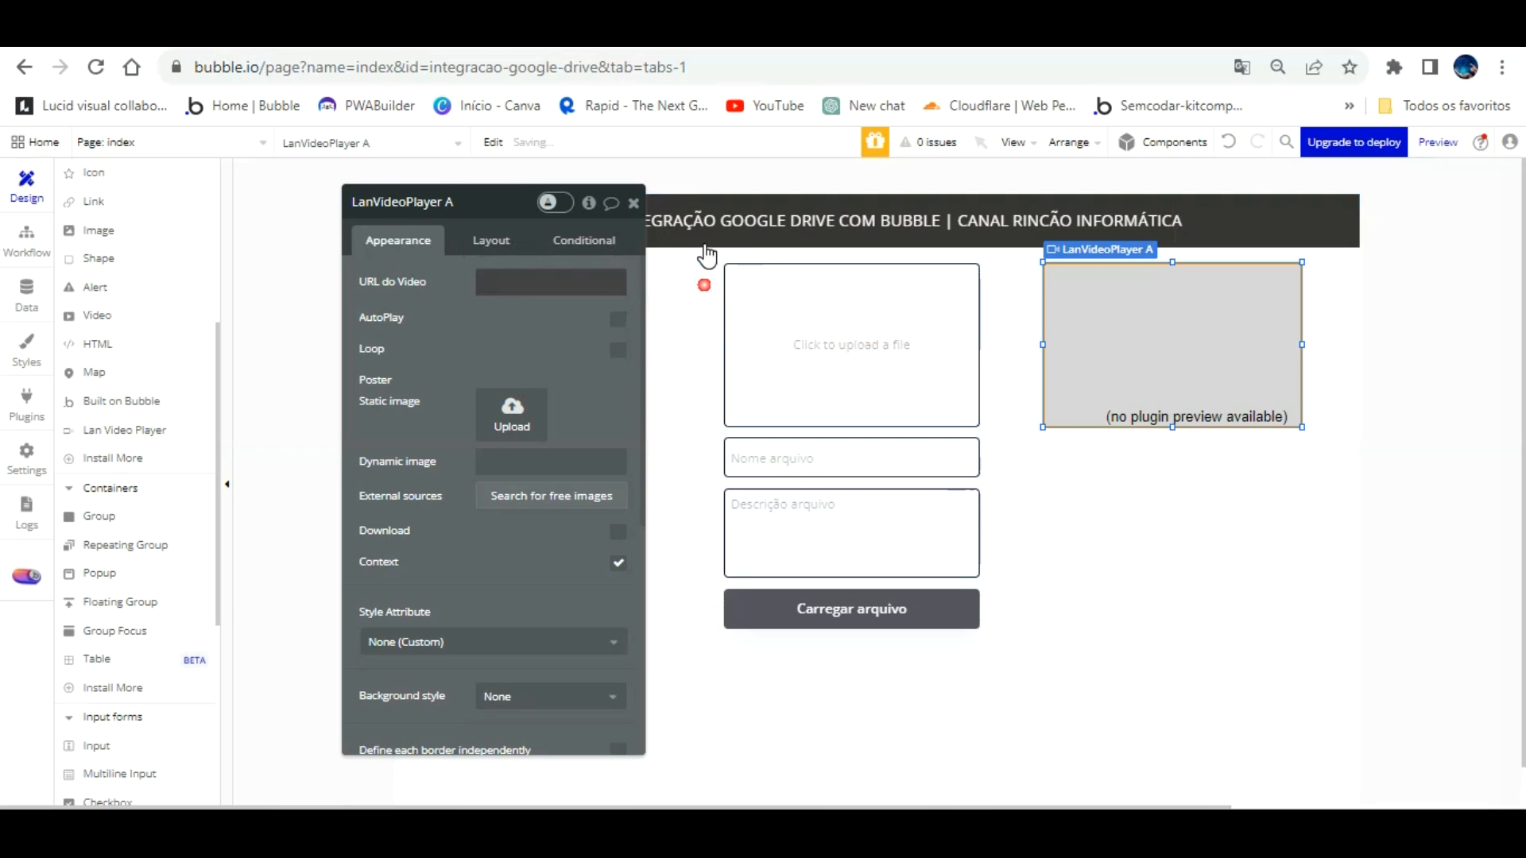
pyautogui.write('in')
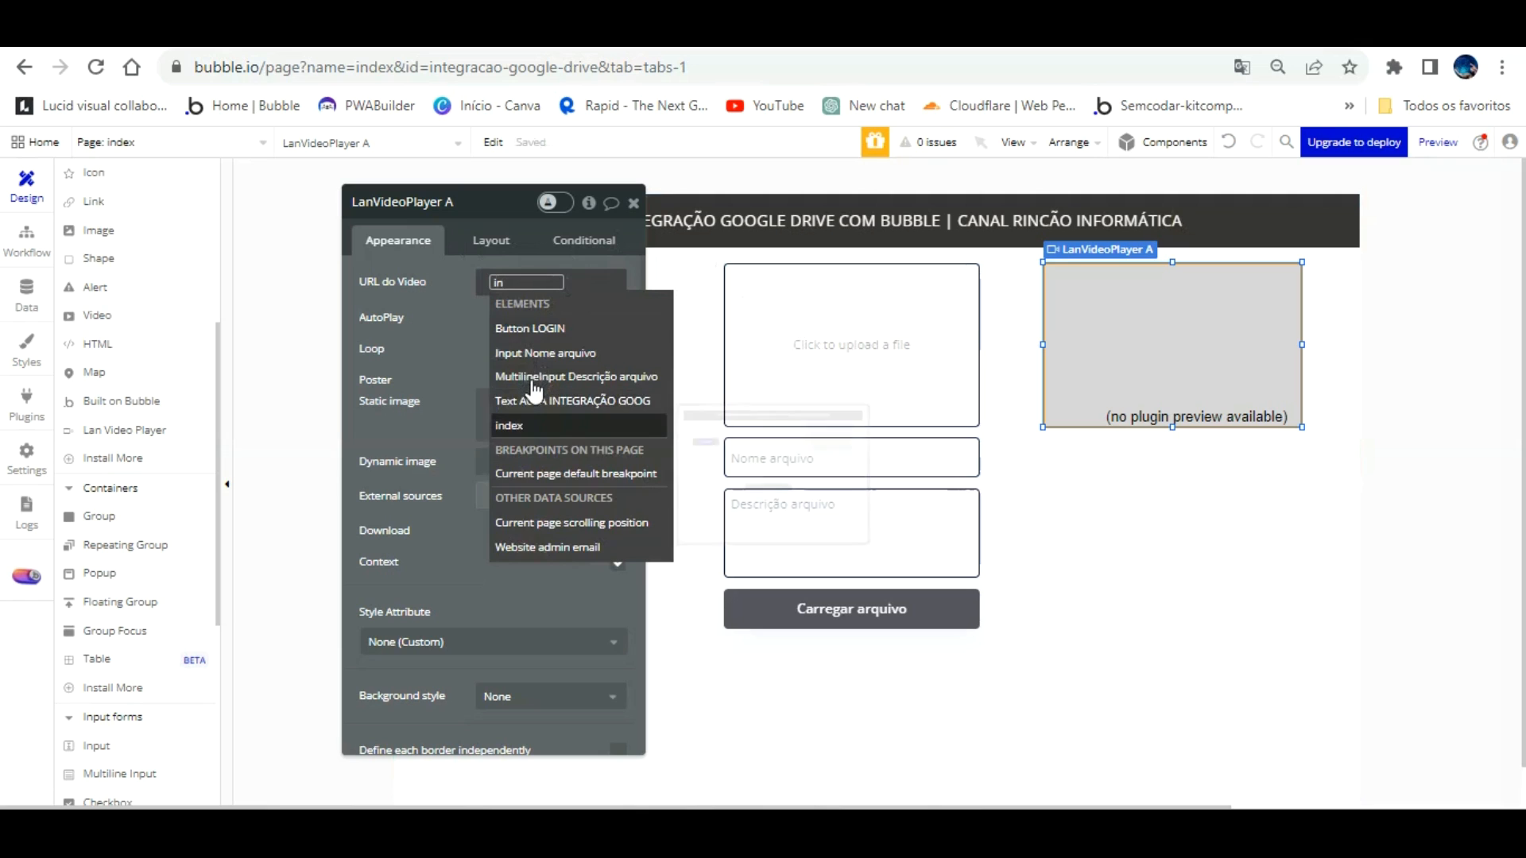
pyautogui.click(512, 425)
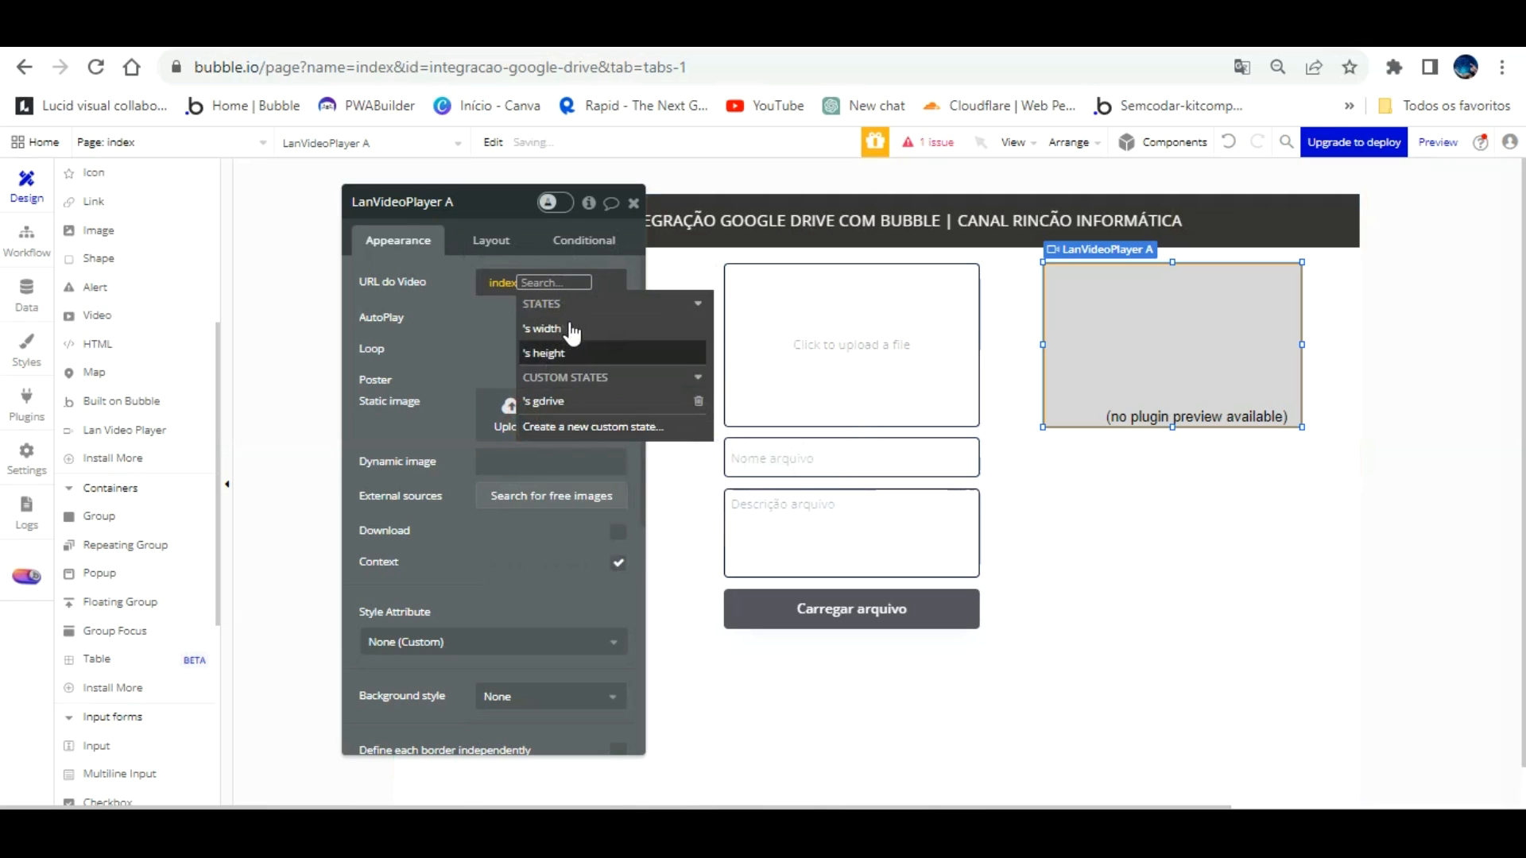
pyautogui.click(443, 308)
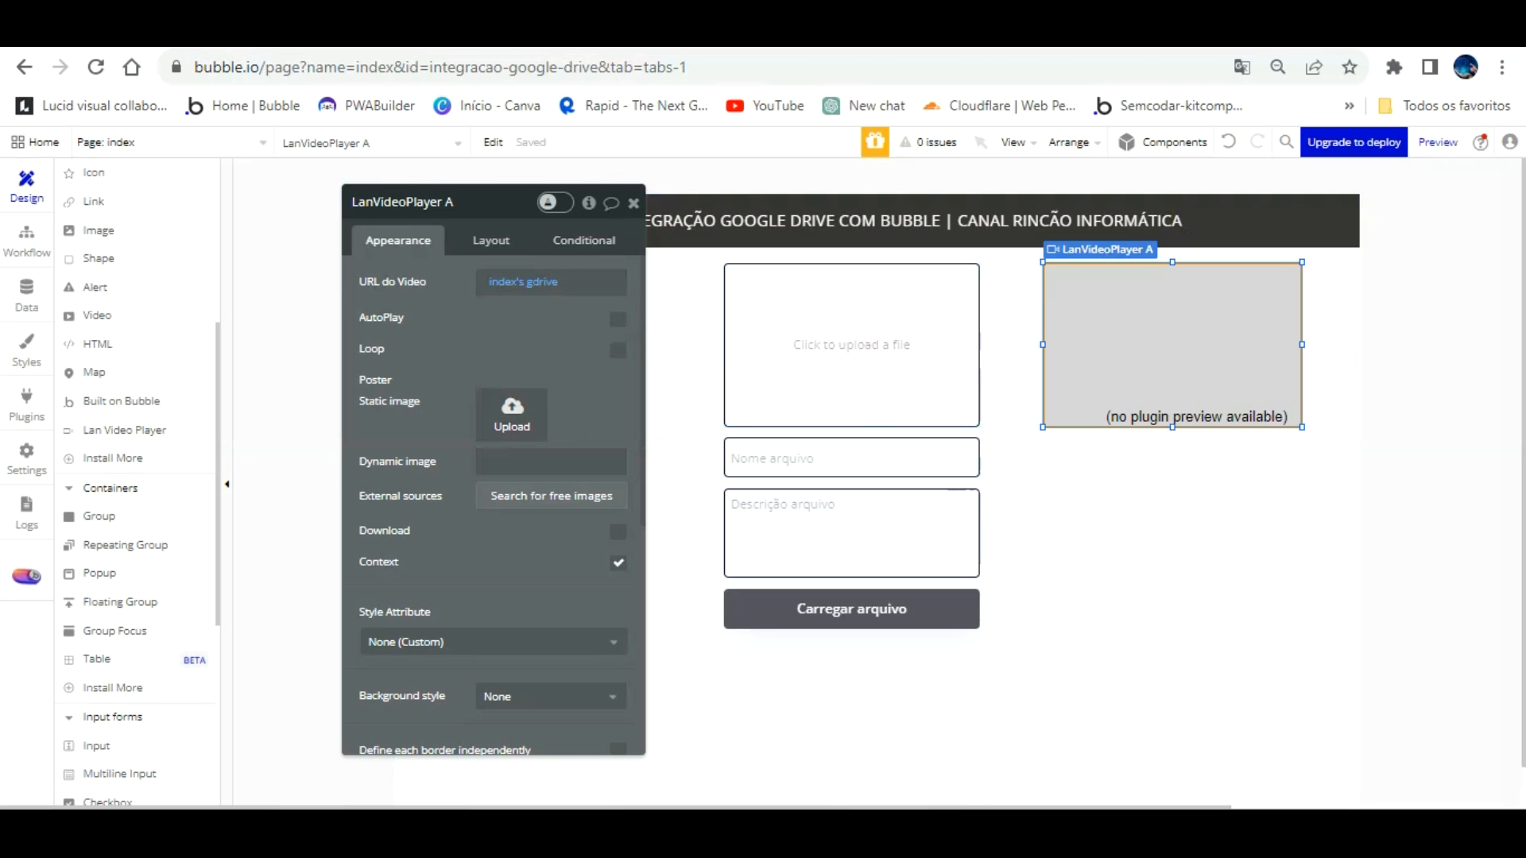
pyautogui.click(688, 30)
# Step: Upload 7.mp4 as 'take aula integração google drive bubble' with description 'teste de integração'
pyautogui.doubleClick(687, 146)
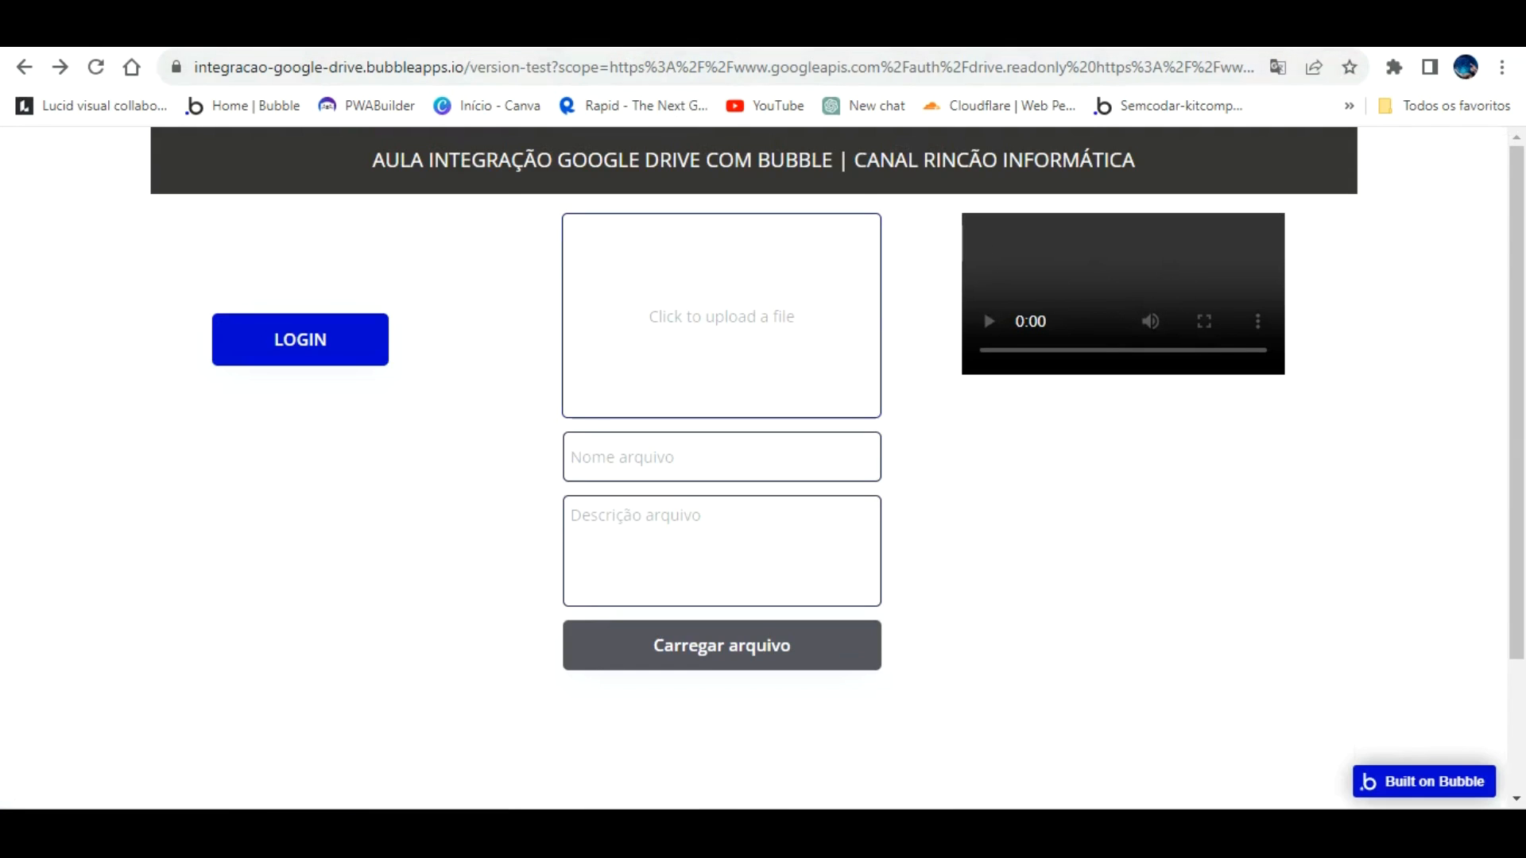
pyautogui.click(732, 269)
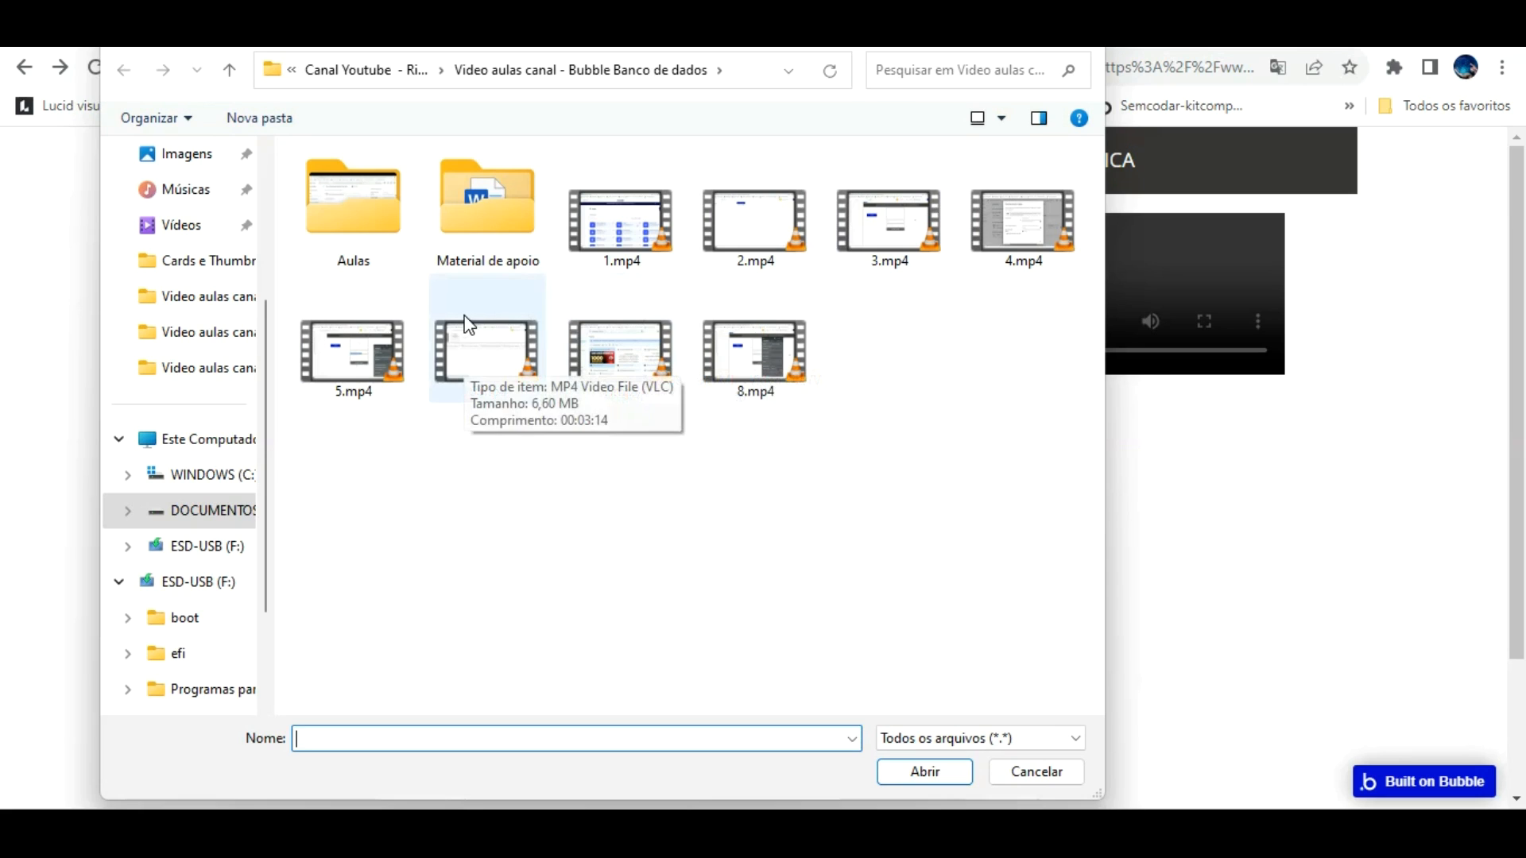
pyautogui.doubleClick(614, 302)
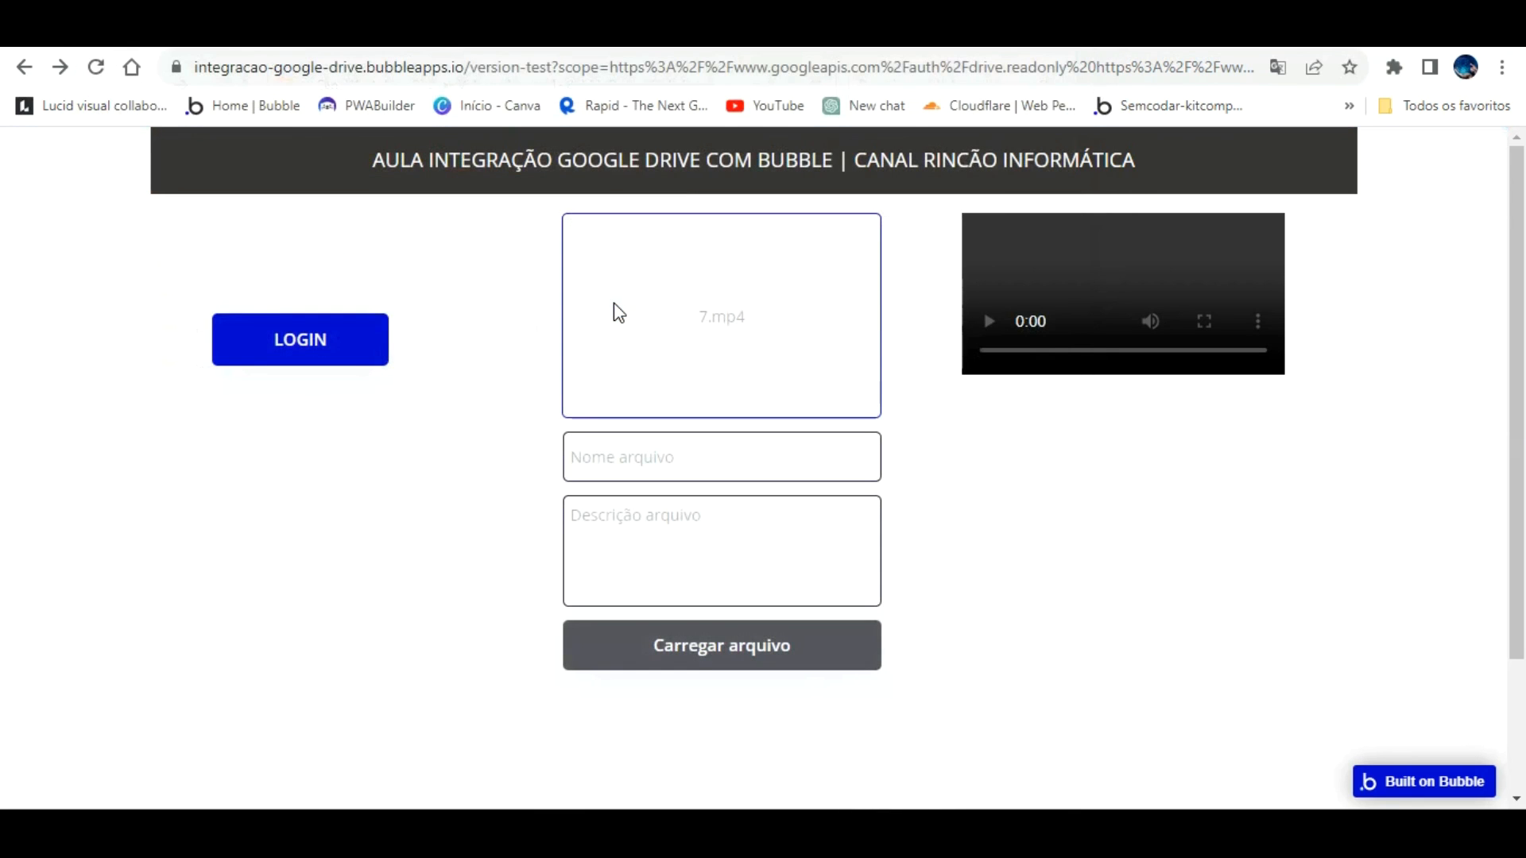
pyautogui.click(653, 472)
pyautogui.write('take aula integração googl')
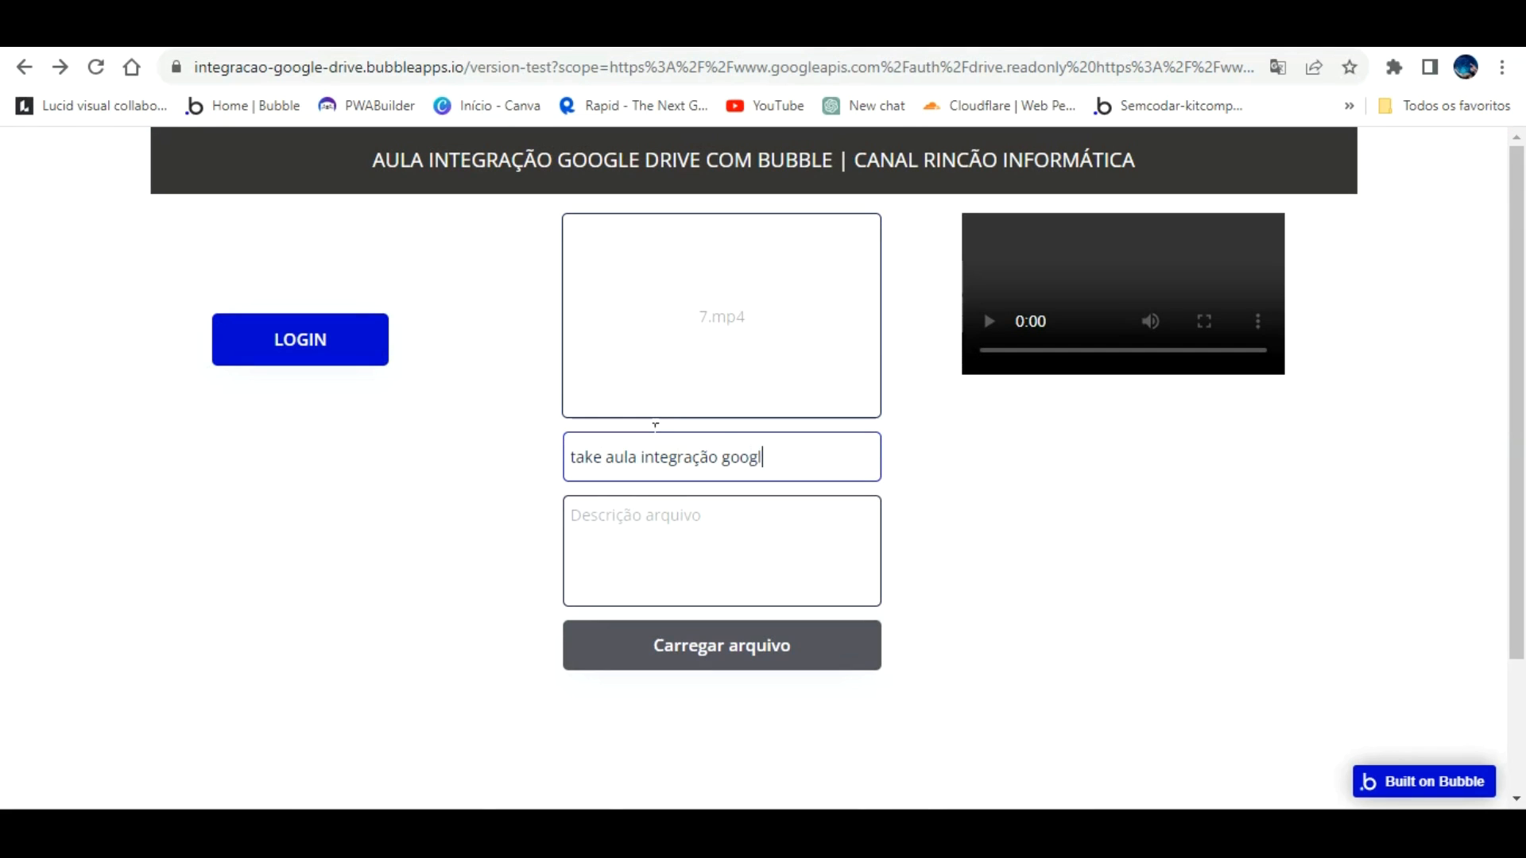
pyautogui.write('e drive bubbleteste ')
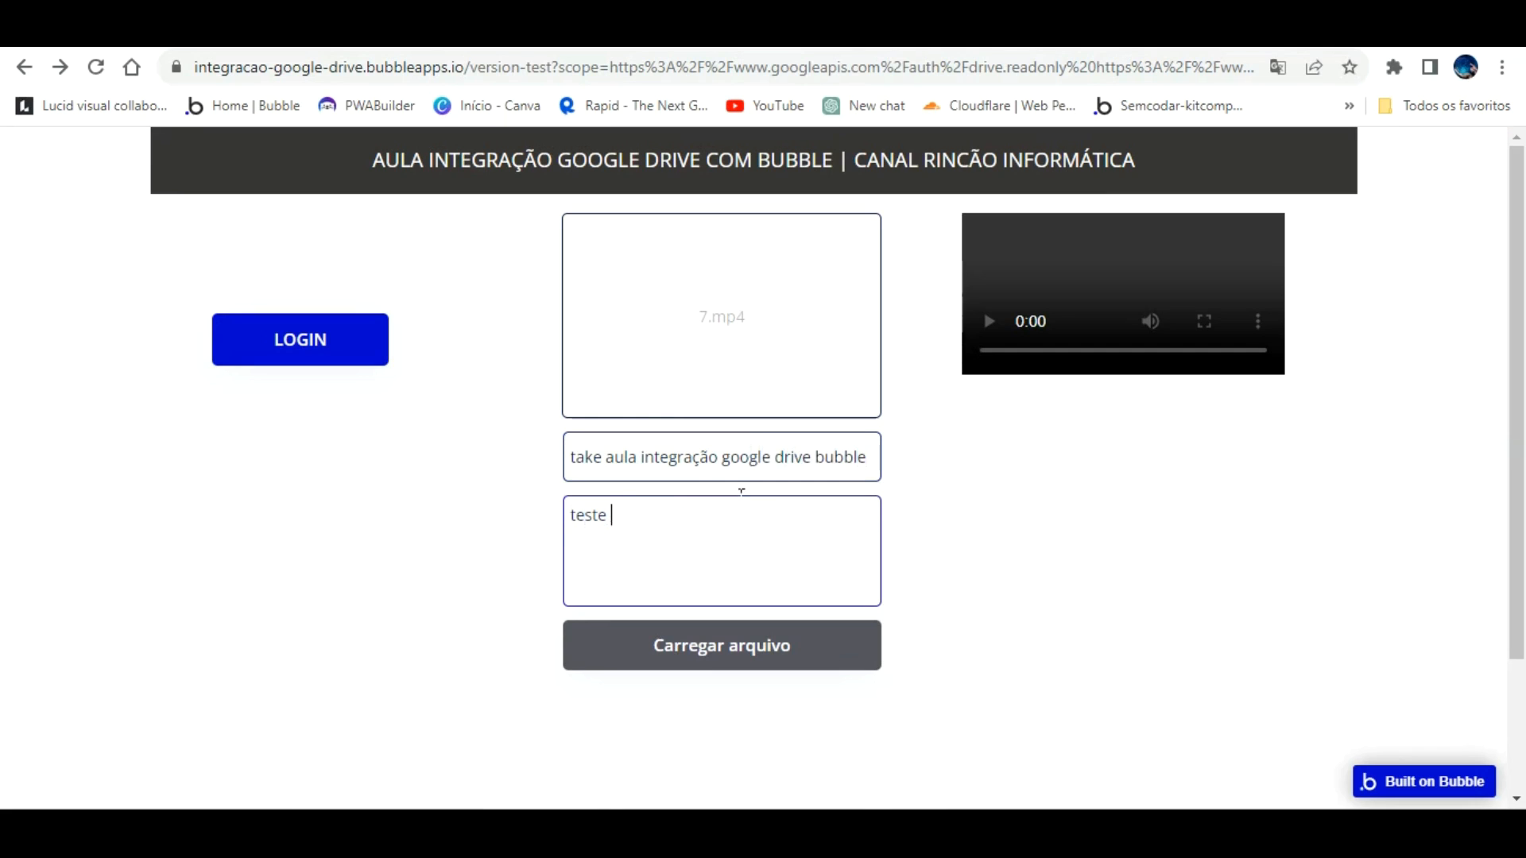
pyautogui.write('de integração')
pyautogui.click(756, 618)
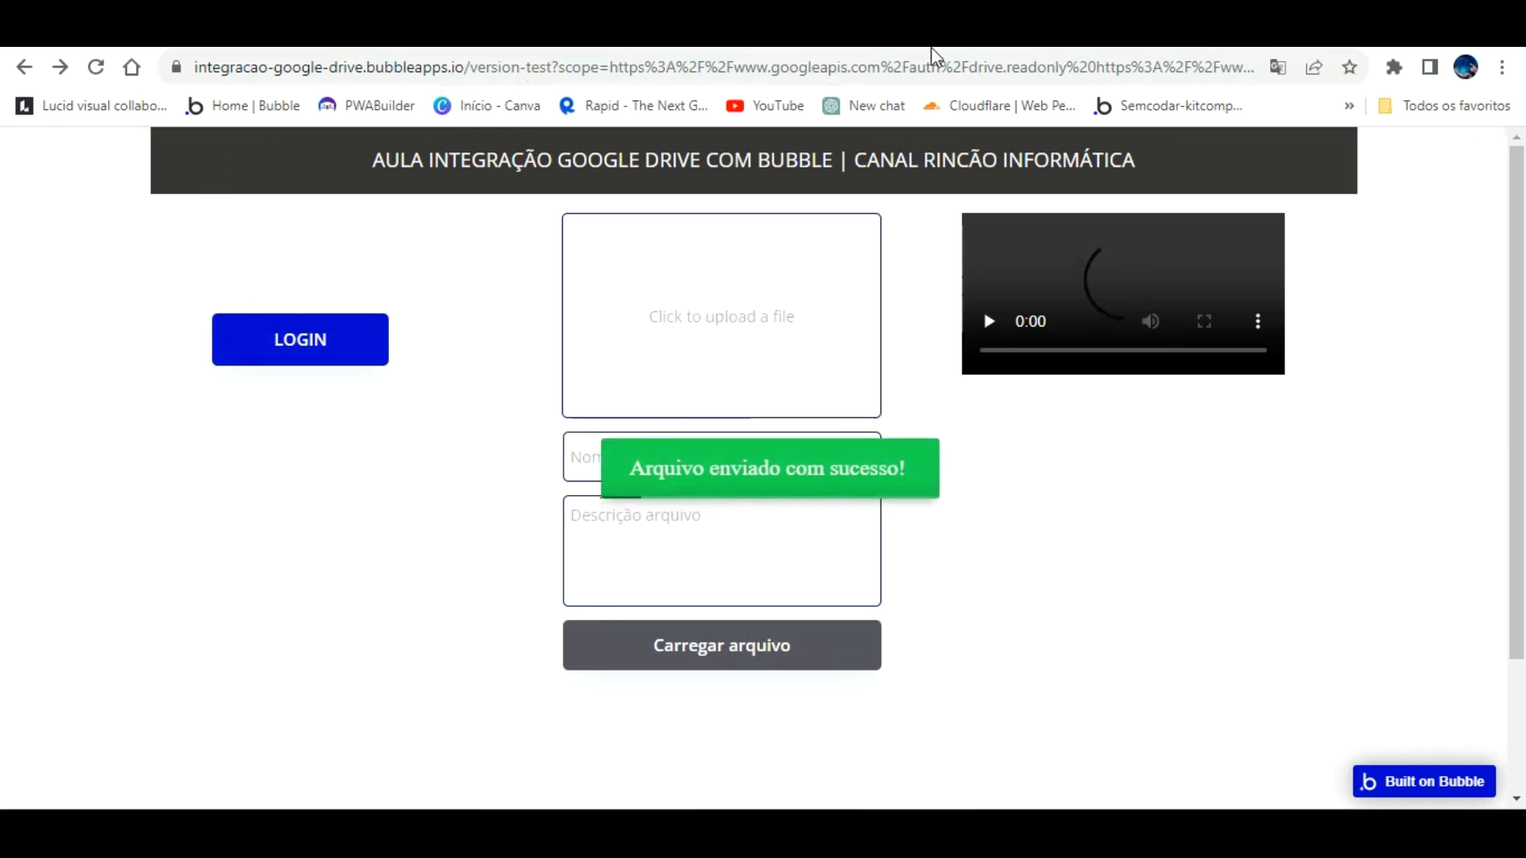
pyautogui.click(667, 34)
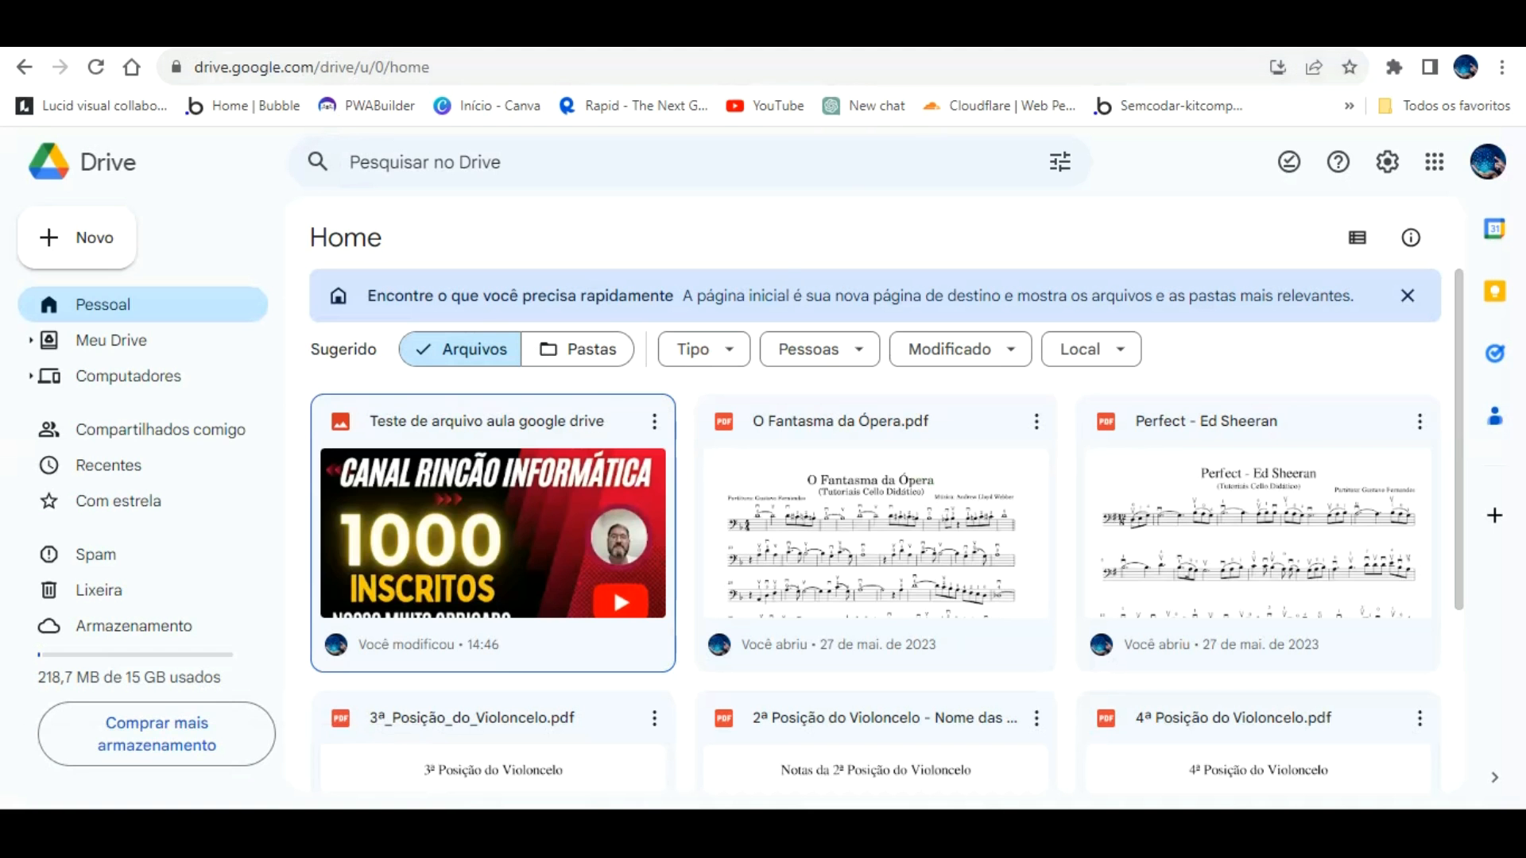
# Step: Refresh Google Drive to show the uploaded video, then go back to the app page
pyautogui.click(96, 67)
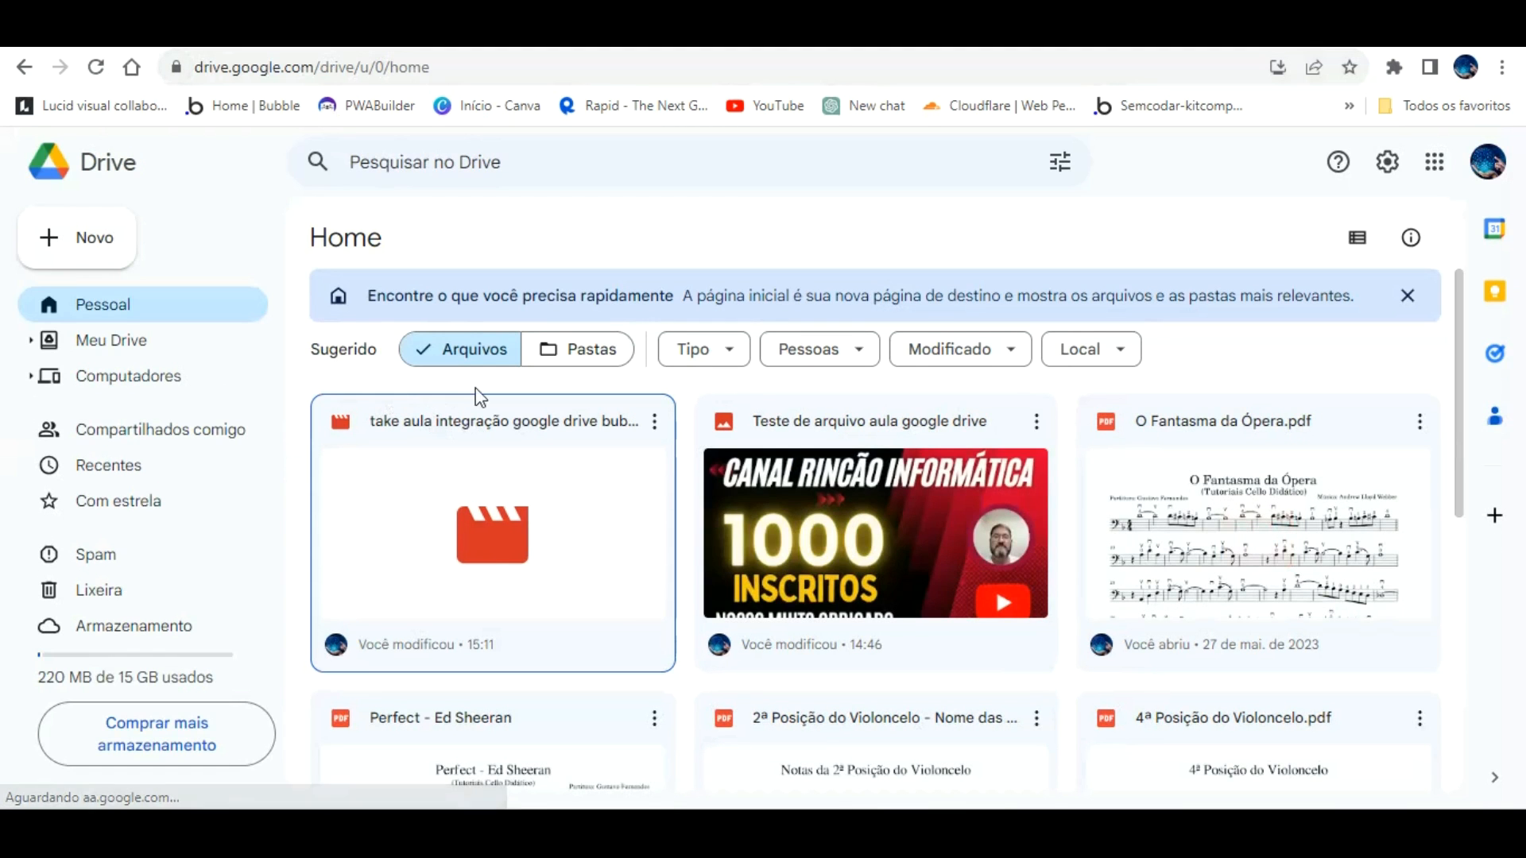
pyautogui.hotkey('alt', 'Left')
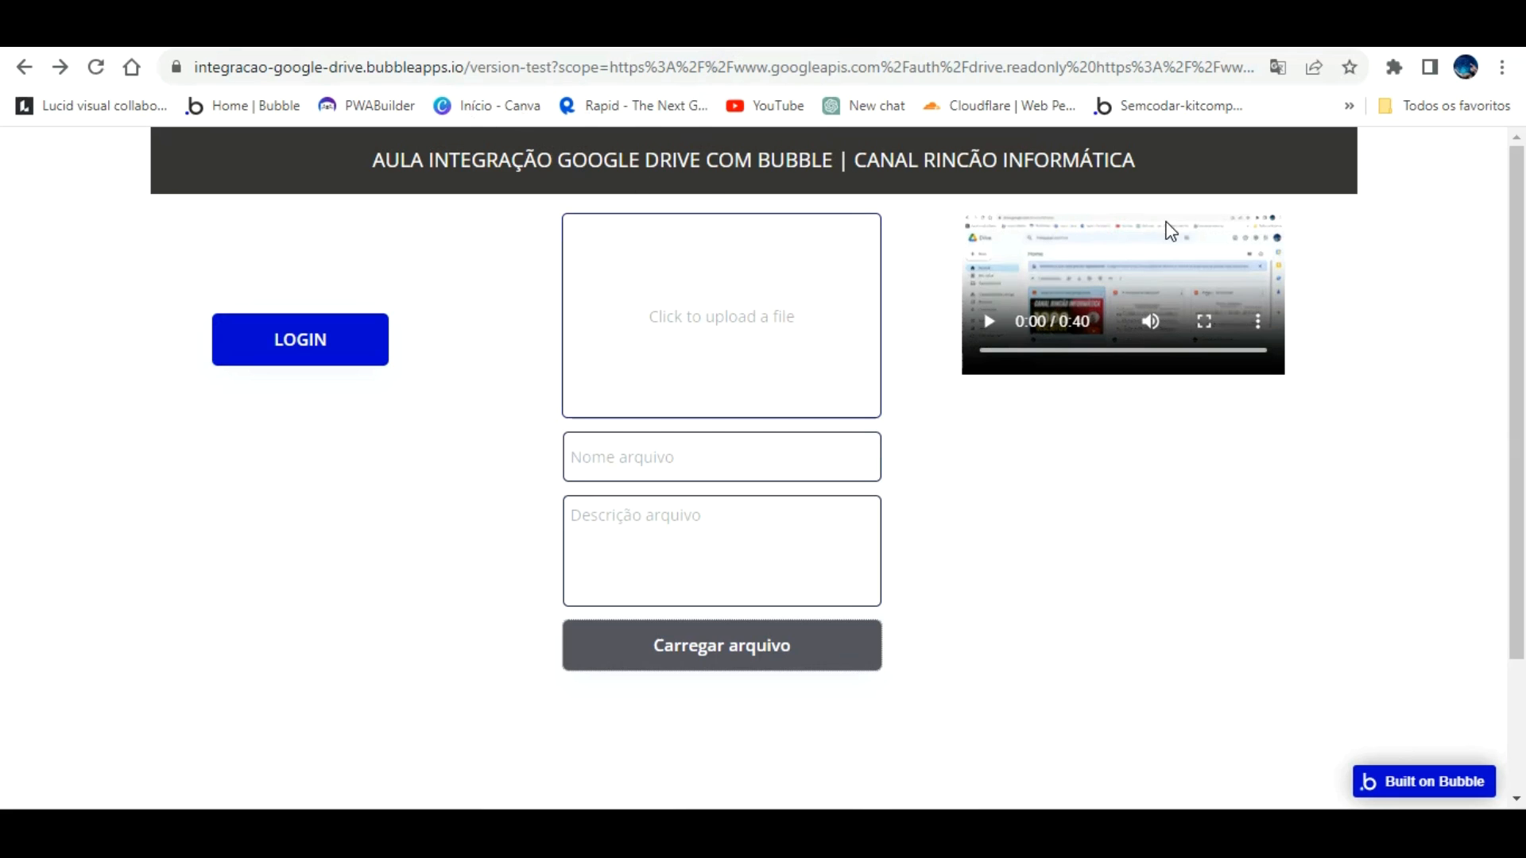
# Step: Play the uploaded 40-second video to the end in the app's player
pyautogui.click(989, 321)
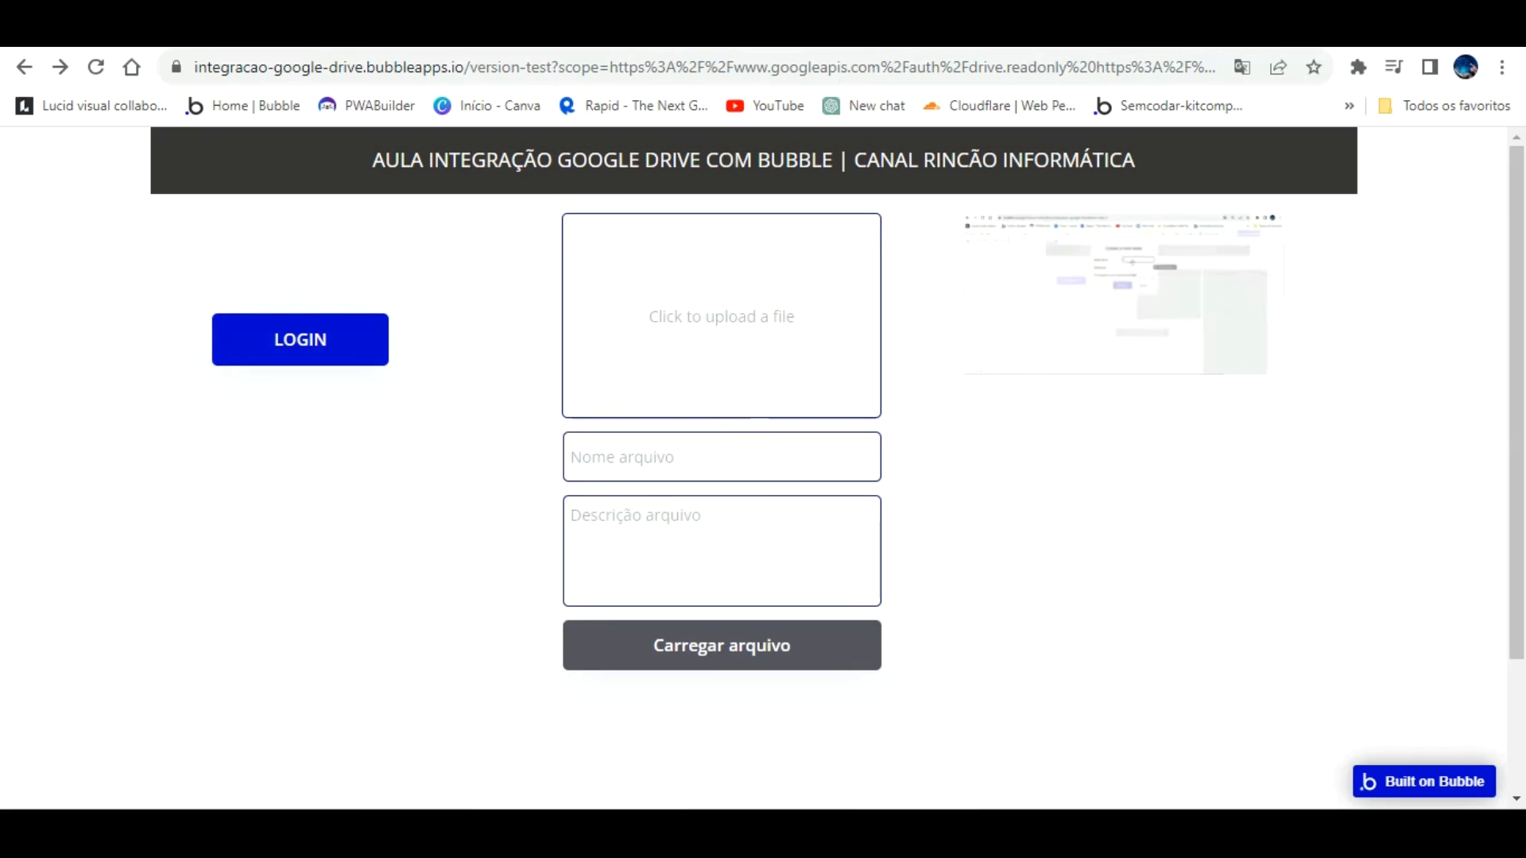
pyautogui.click(1014, 31)
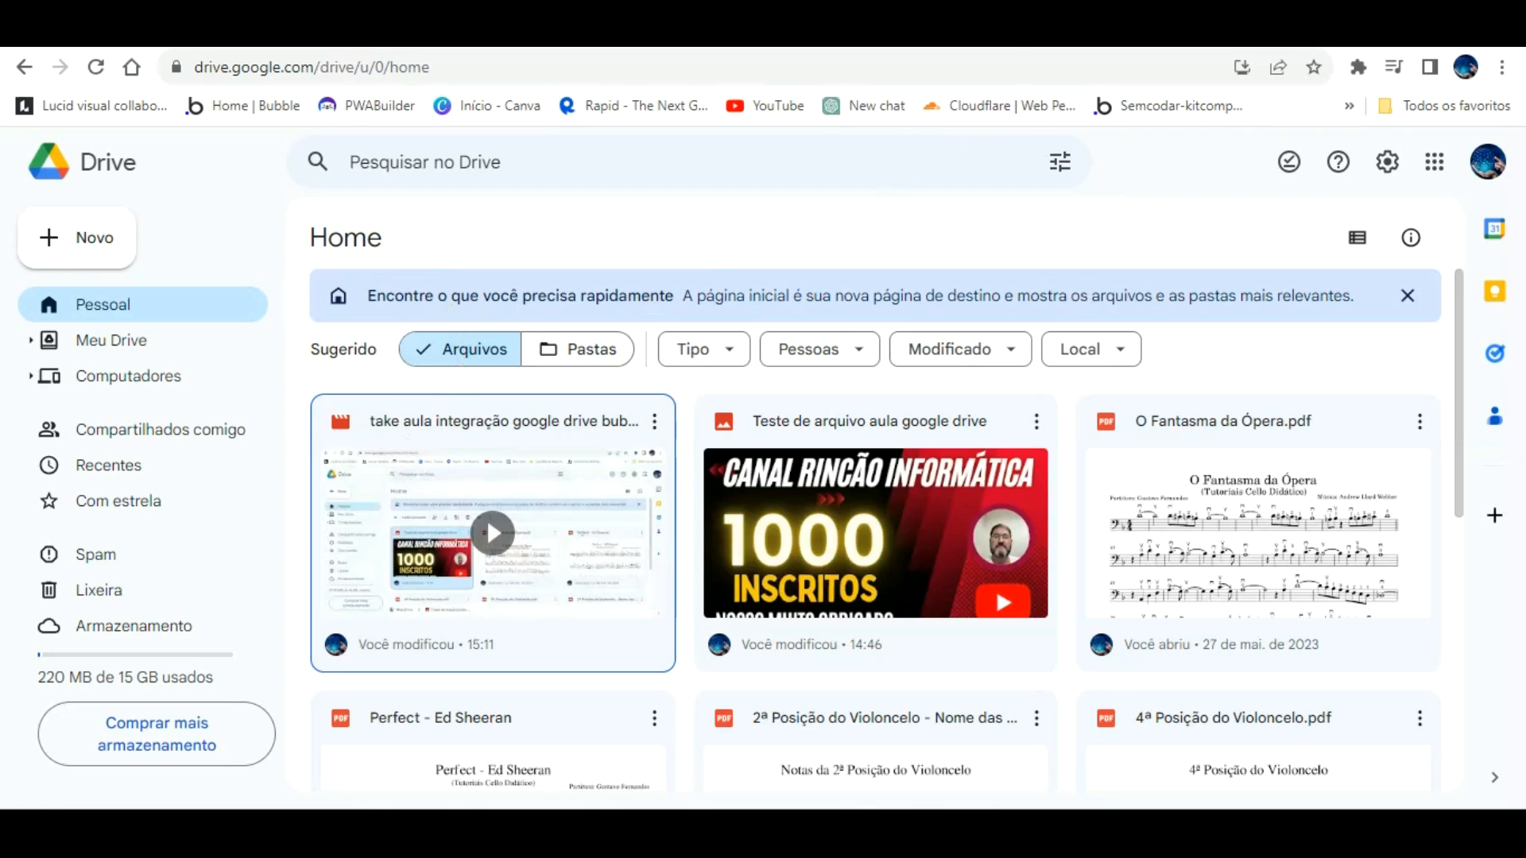
pyautogui.click(834, 32)
pyautogui.click(675, 32)
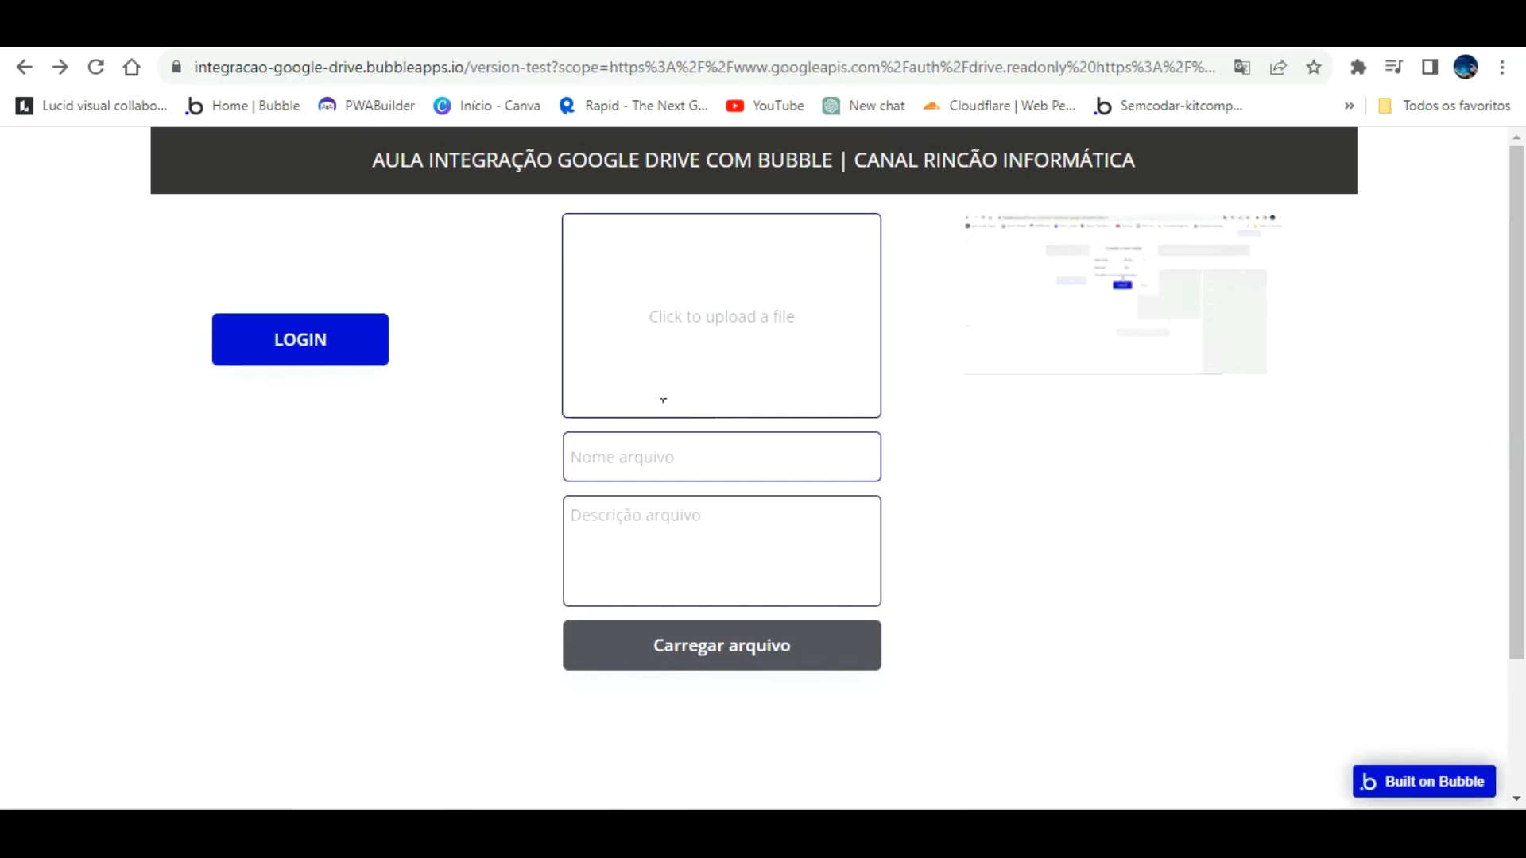
pyautogui.moveTo(1152, 249)
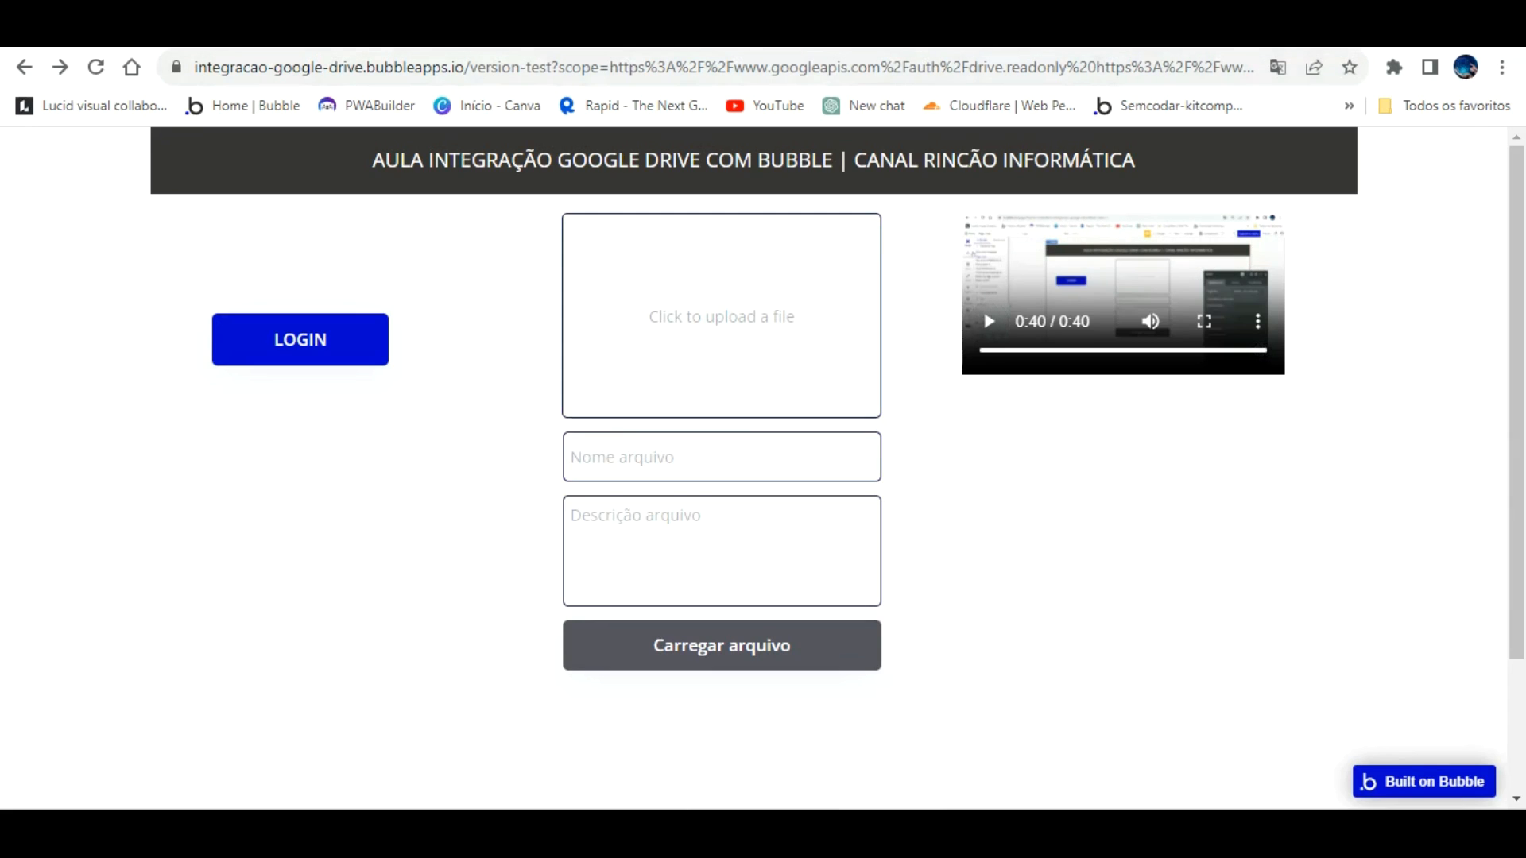
# Step: Open Compartilhar settings for the uploaded video in Google Drive
pyautogui.click(1069, 32)
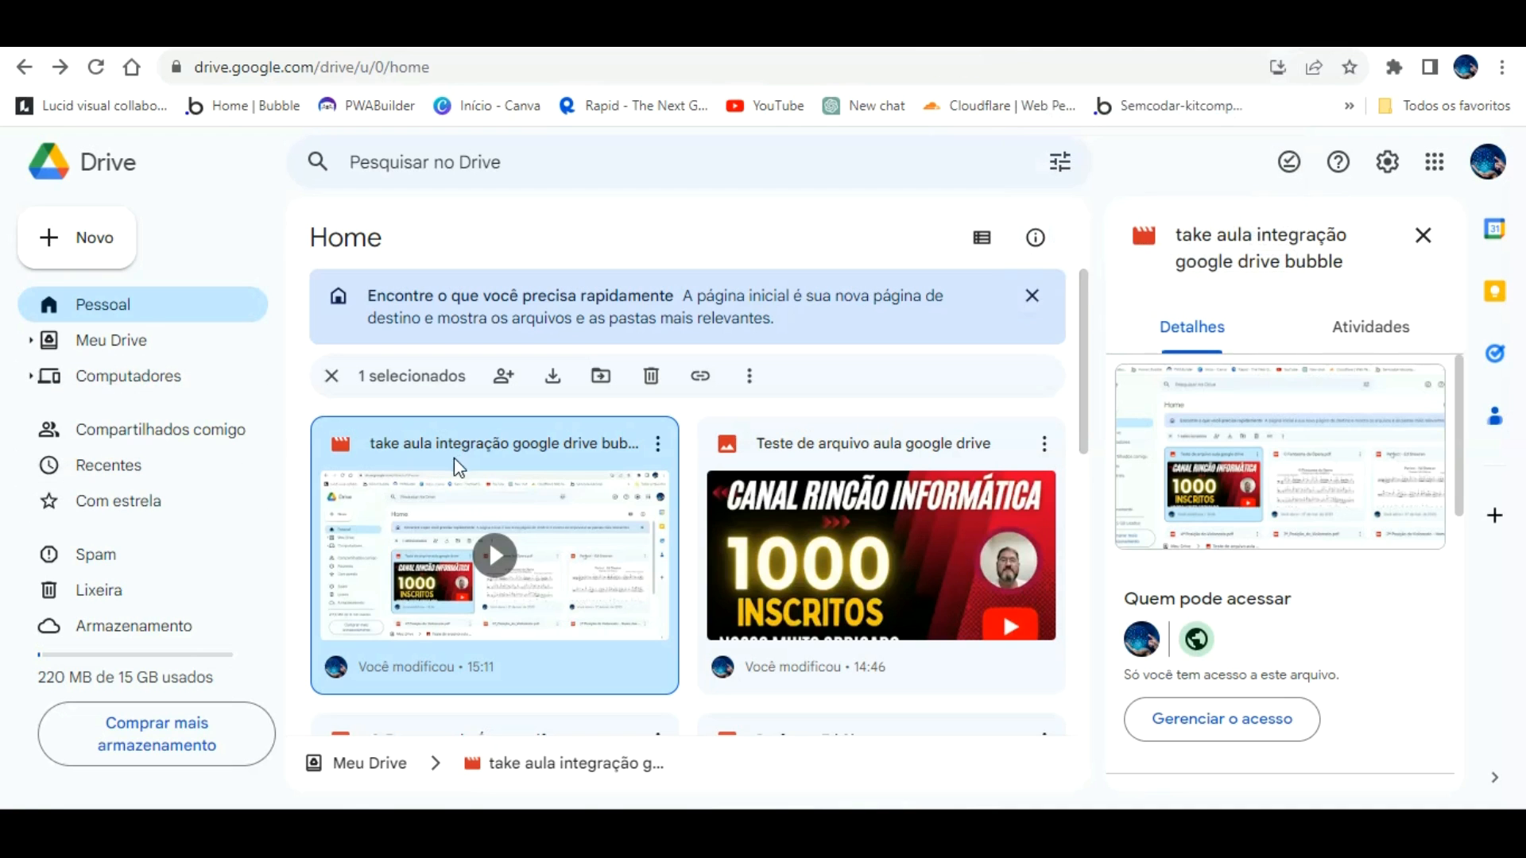
pyautogui.rightClick(507, 419)
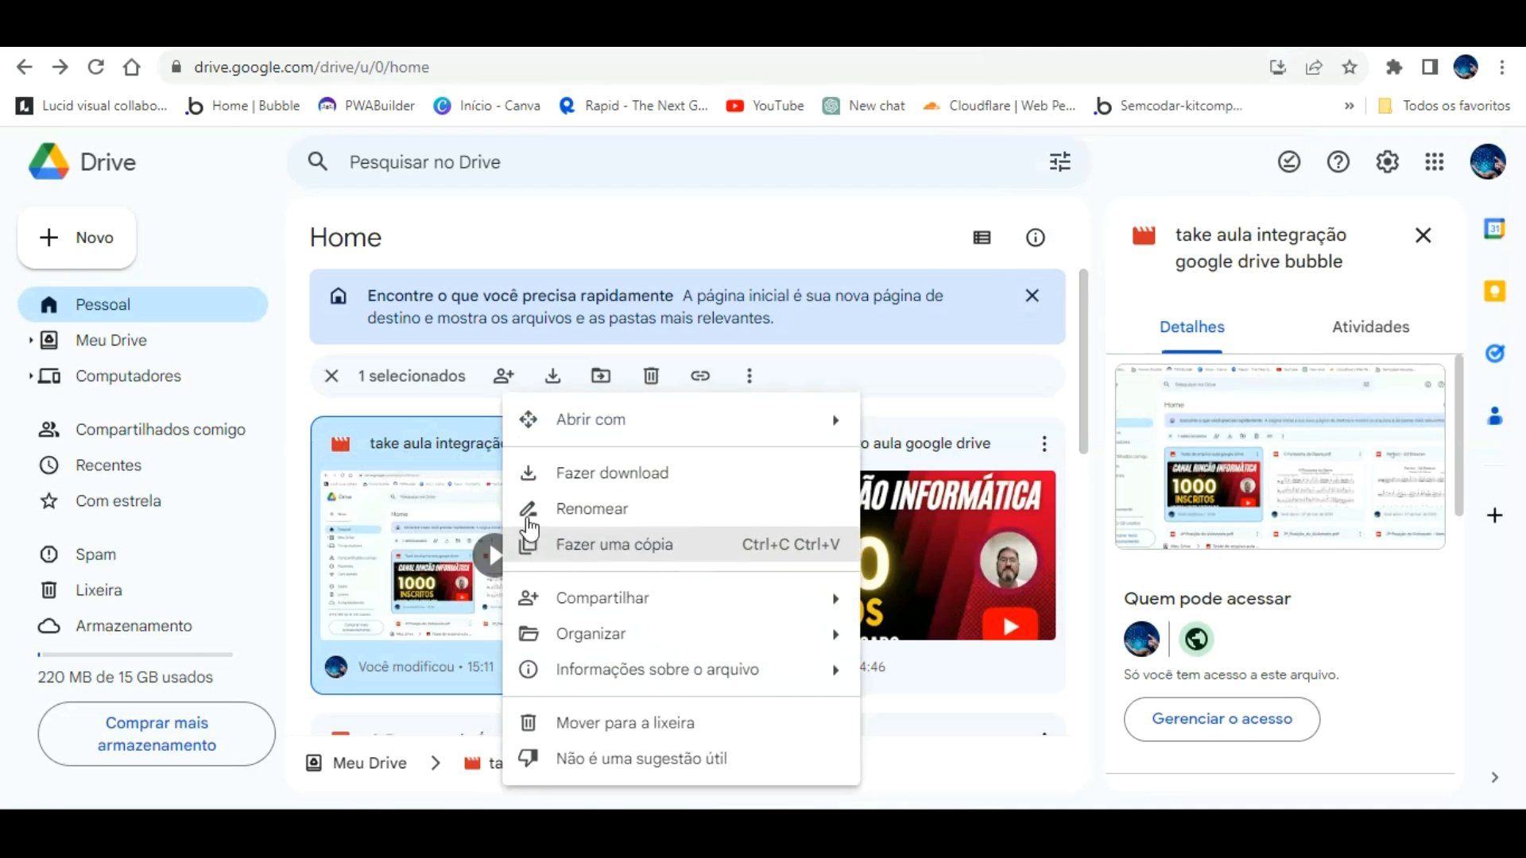
pyautogui.click(915, 606)
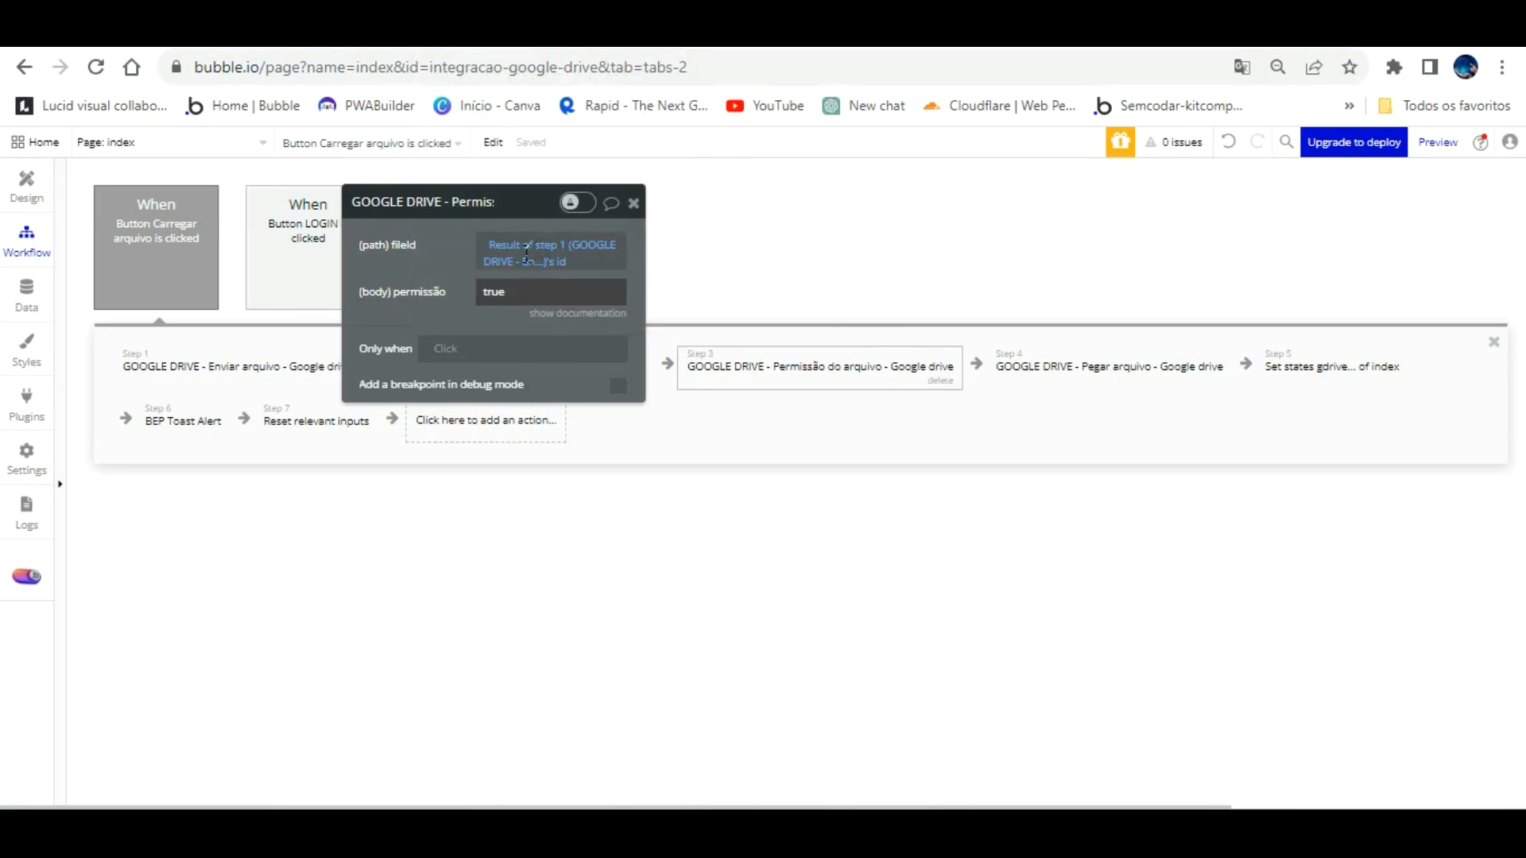
# Step: Move the Permissão popup below the workflow steps and check the video's general access
pyautogui.moveTo(468, 201); pyautogui.dragTo(569, 510)
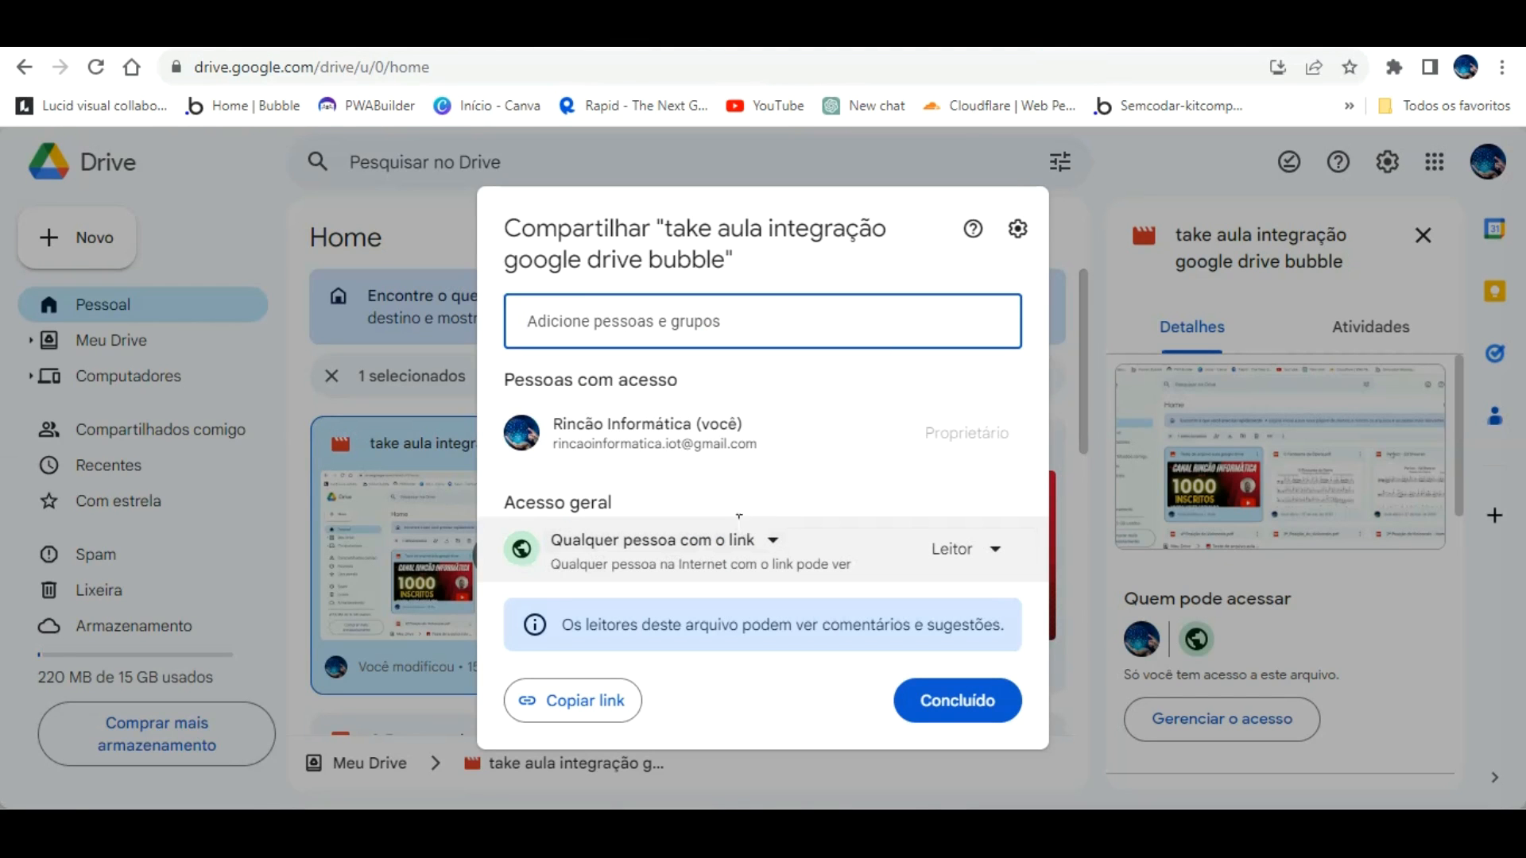
pyautogui.click(769, 538)
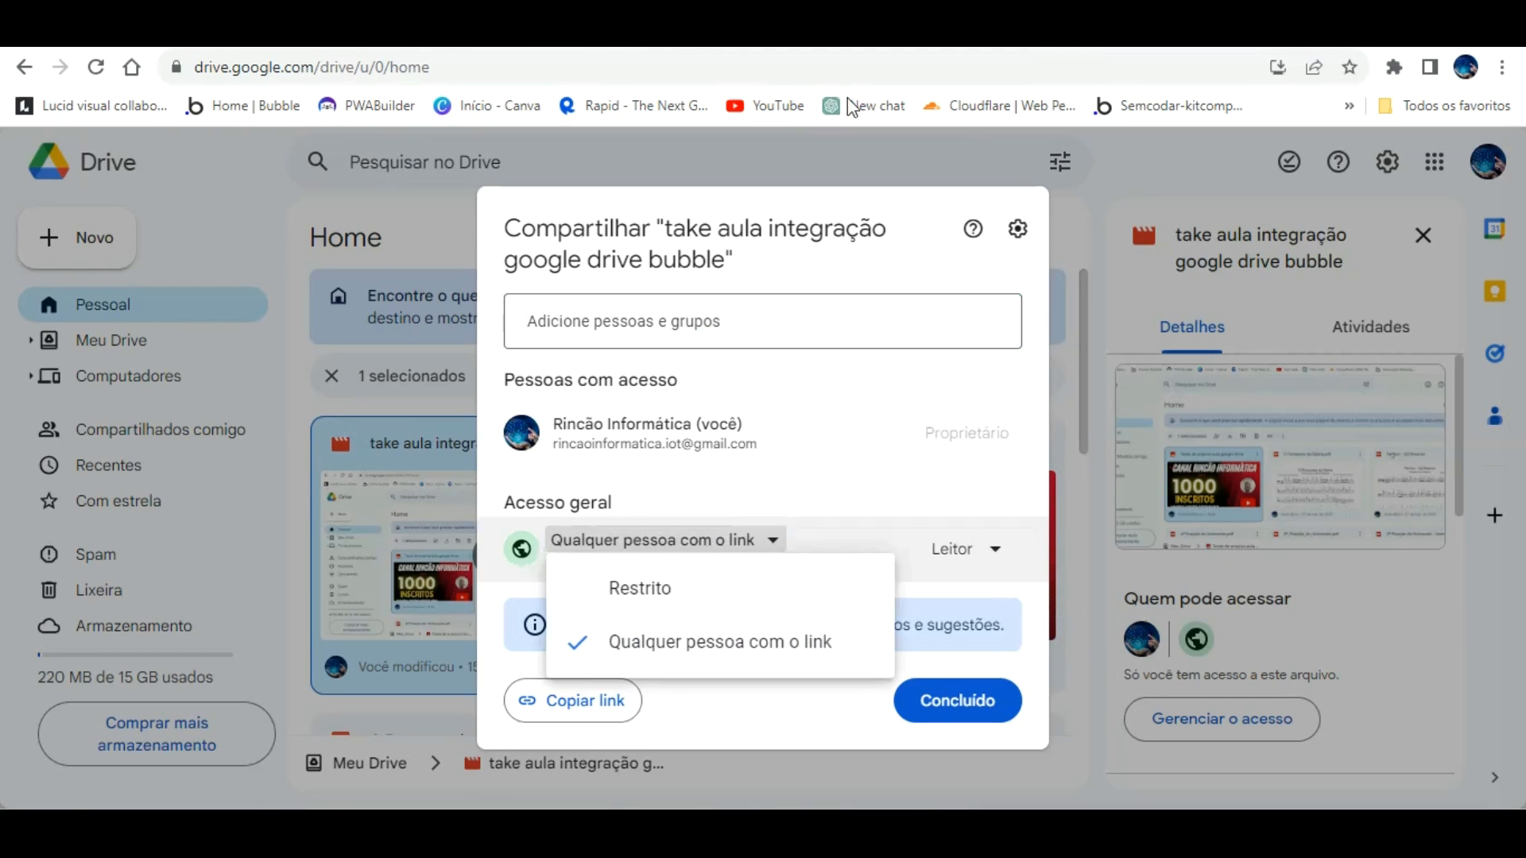
# Step: Return to the app's test page with the 40-second video loaded
pyautogui.click(729, 32)
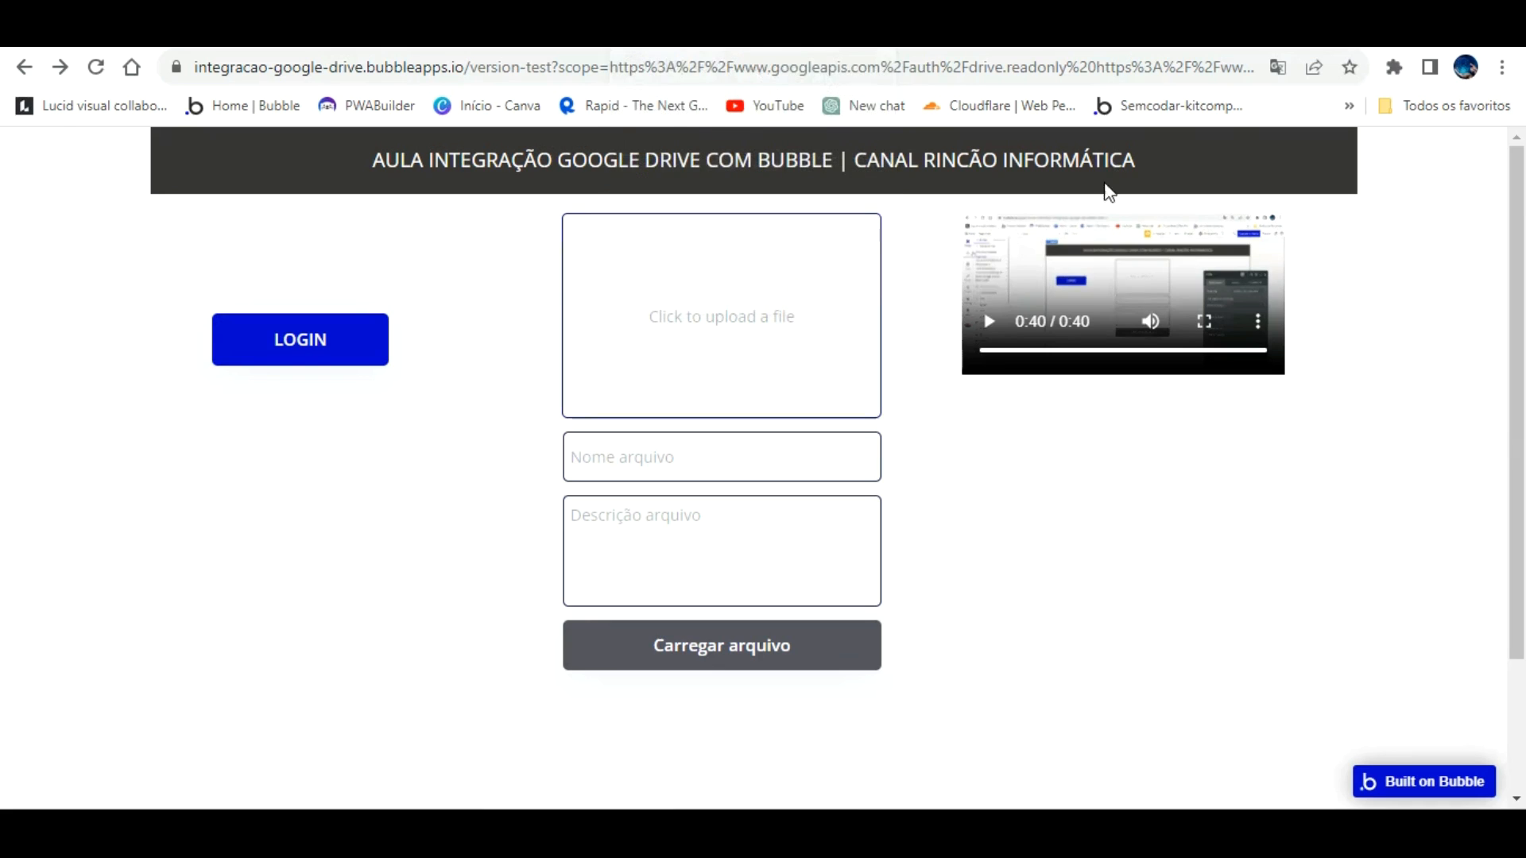